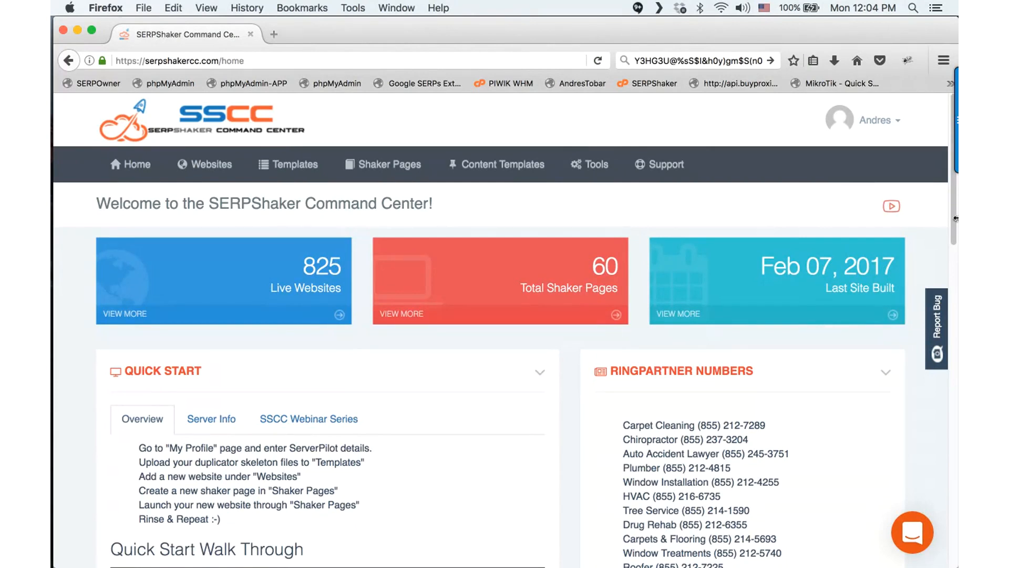
Switch to Chrome to check the webinar's public chat, and return to the SERPShaker Command Center home page in Firefox.
left_click_drag(956, 218, 956, 262)
key("super+Tab")
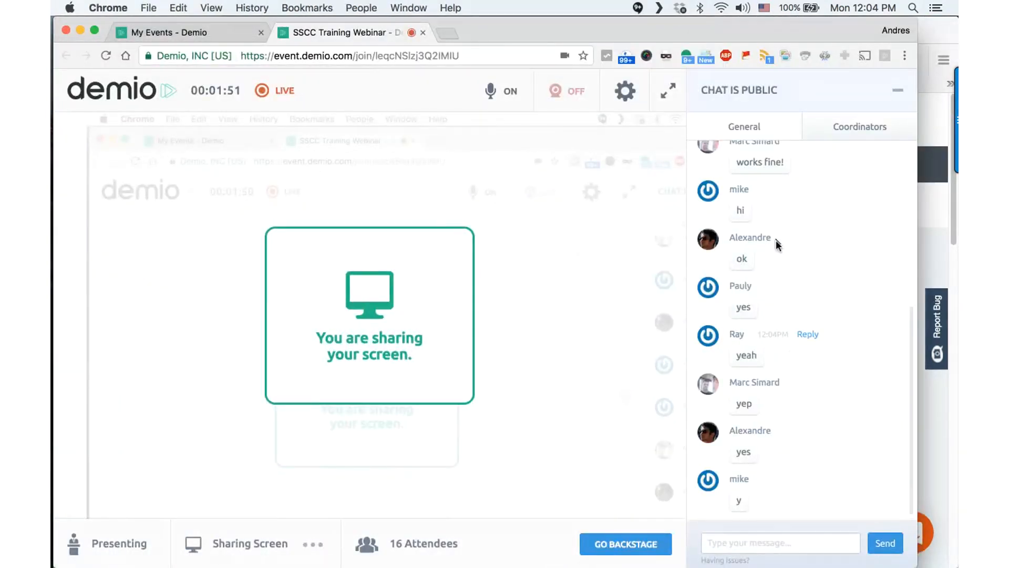
key("super+Tab")
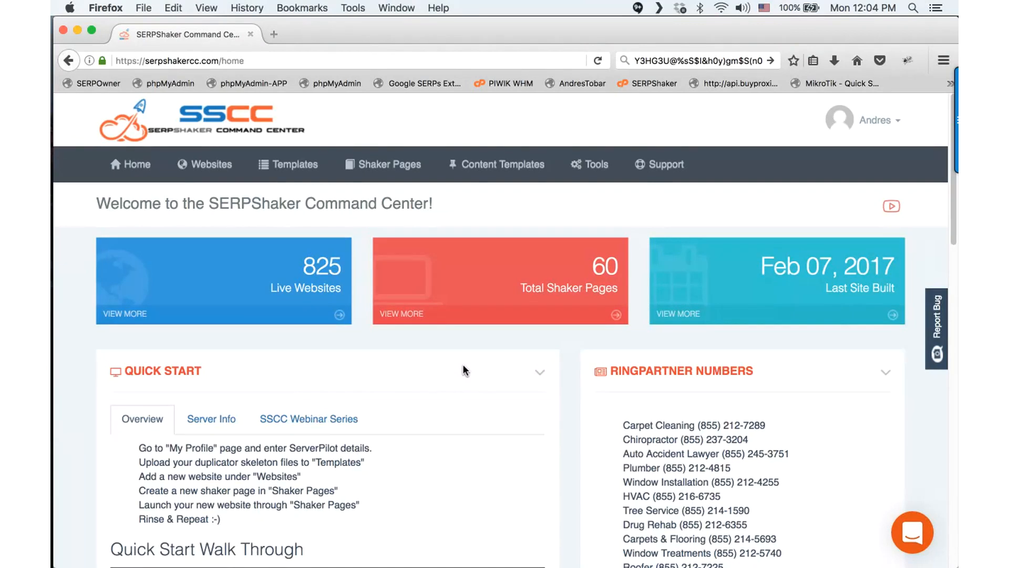
scroll(462, 364, "down", 1)
scroll(463, 364, "up", 1)
Open the account's profile page and locate the NEW PPC Template among the founding members' resources.
left_click(885, 120)
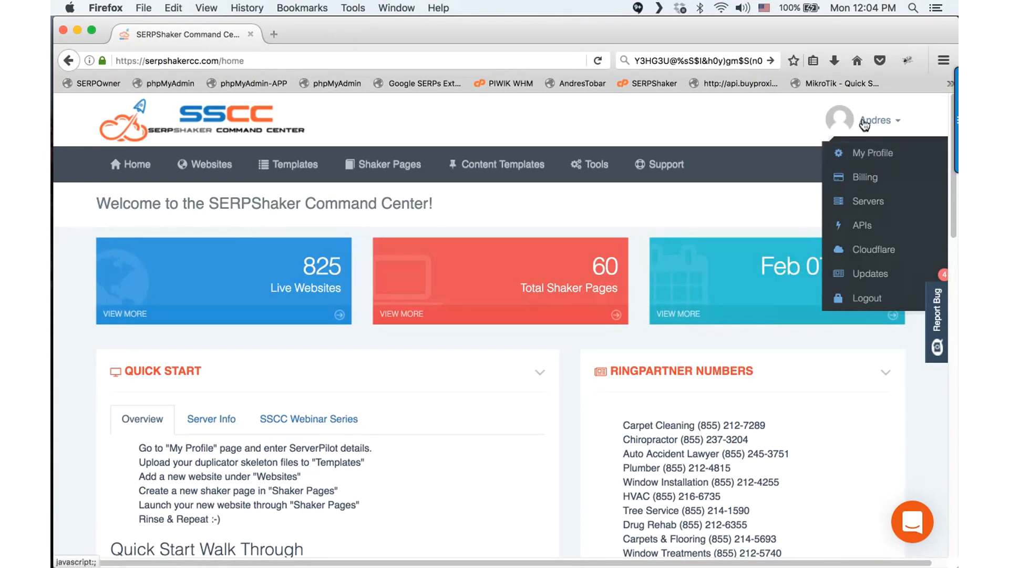
left_click(860, 156)
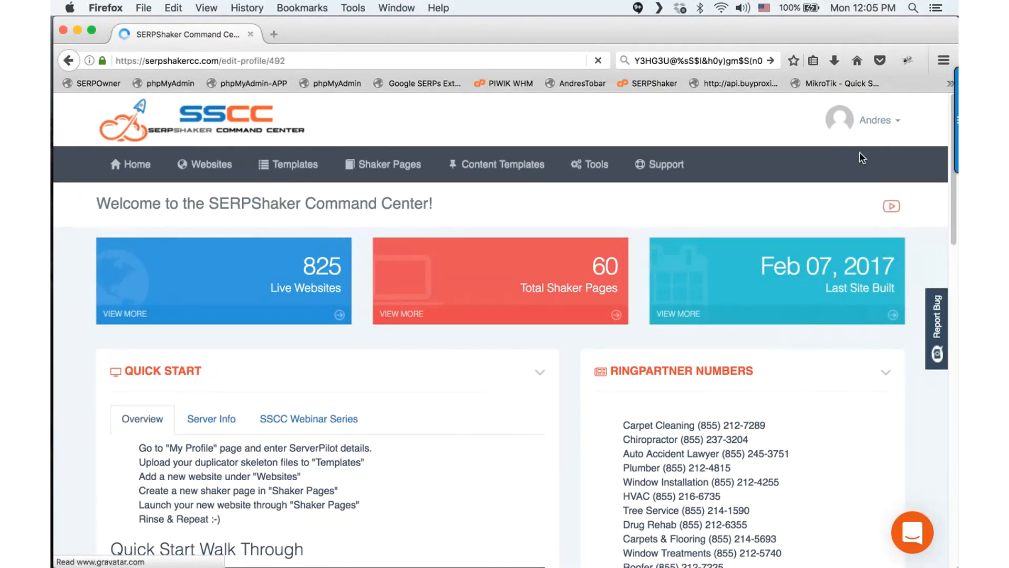
scroll(566, 272, "down", 3)
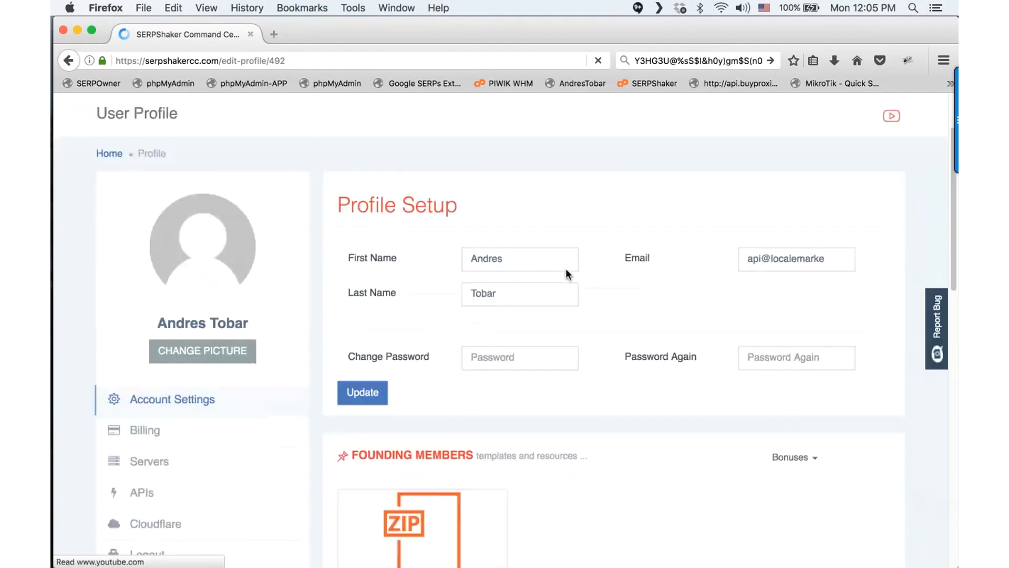
scroll(566, 272, "down", 3)
scroll(566, 274, "down", 1)
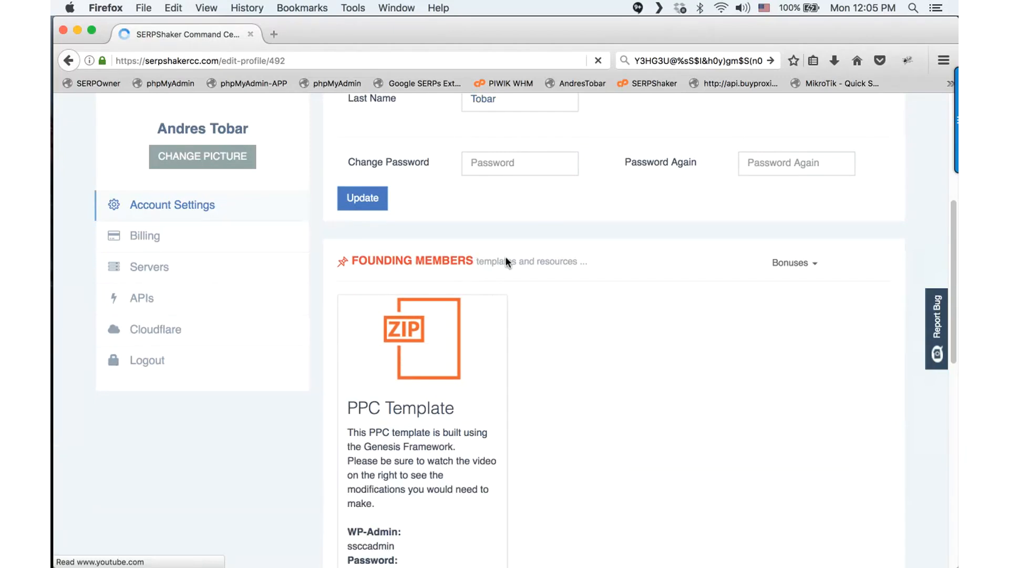
scroll(506, 257, "down", 1)
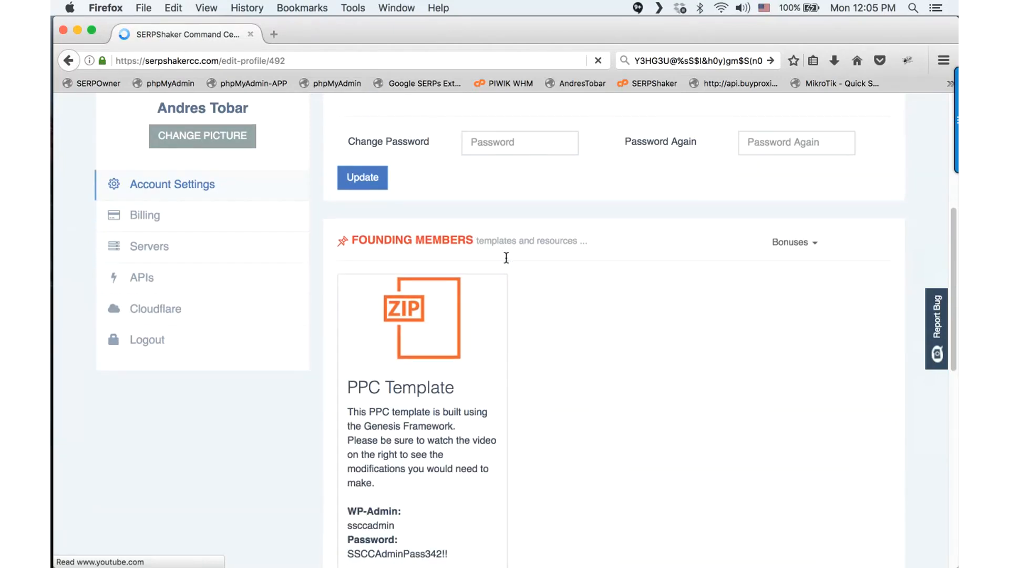
scroll(467, 242, "down", 1)
scroll(466, 237, "down", 3)
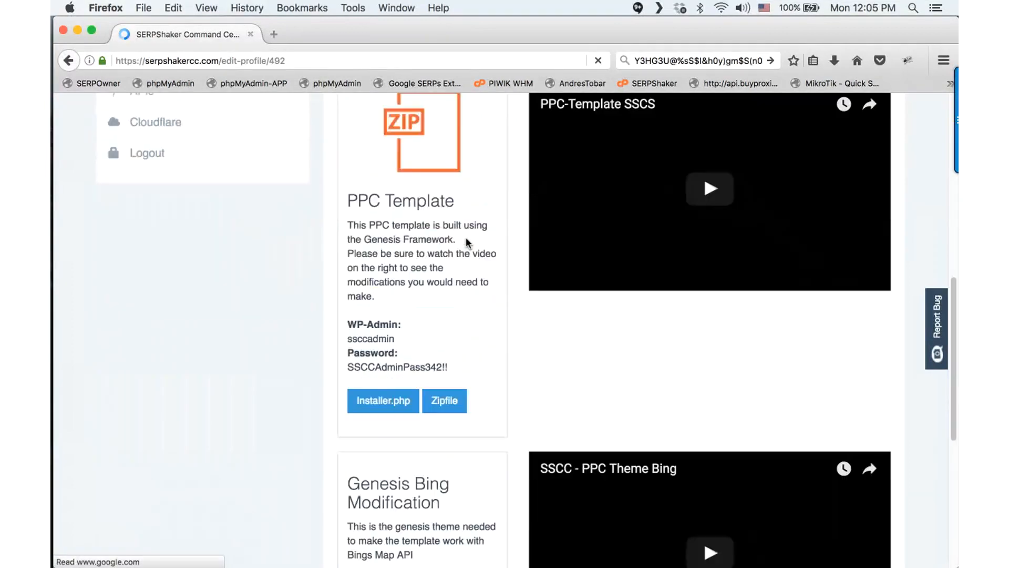
scroll(465, 237, "down", 7)
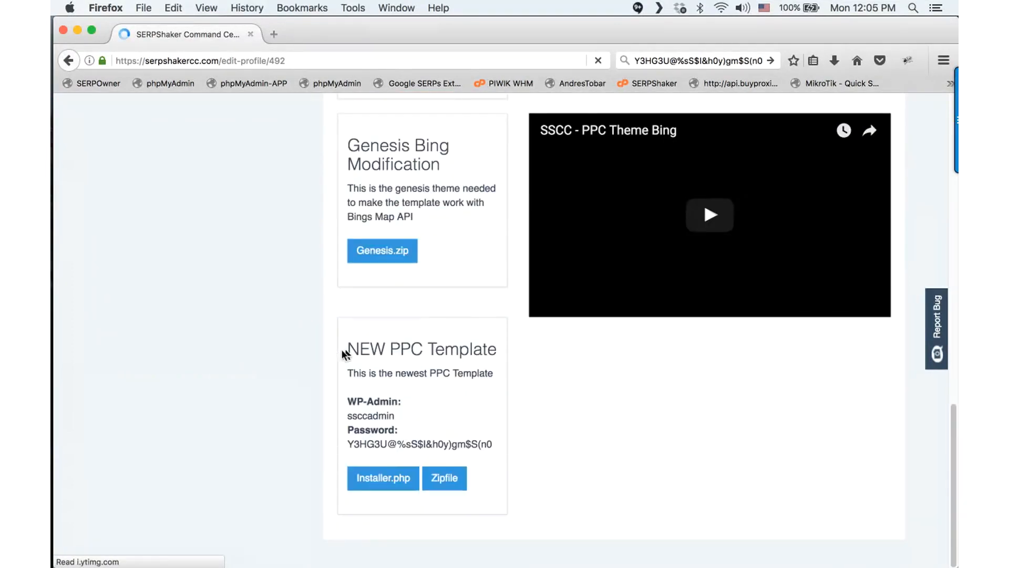
left_click_drag(347, 350, 497, 348)
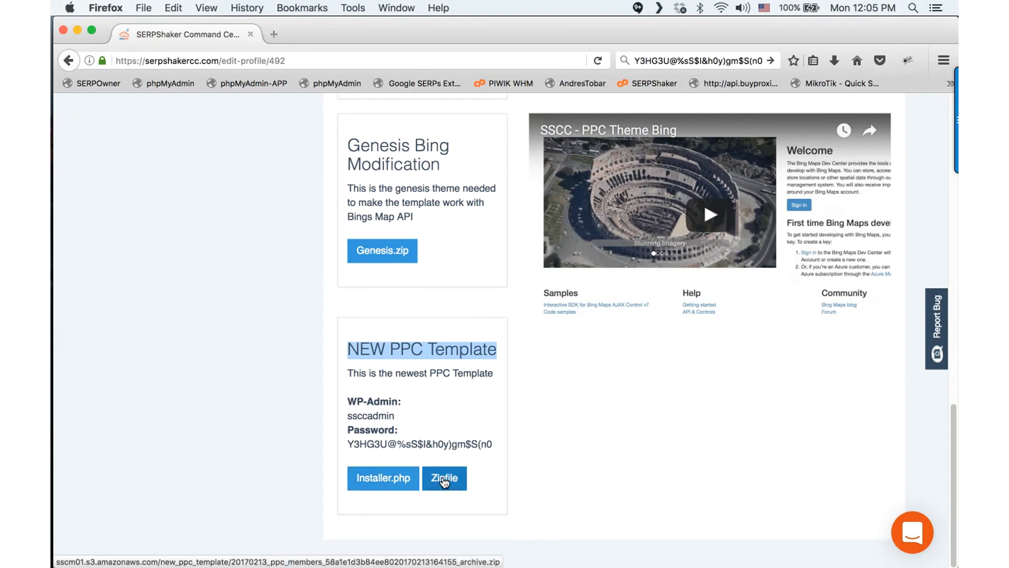
Examine the NEW PPC Template's WP-Admin username, password and its installer and zip downloads.
left_click_drag(348, 415, 399, 416)
left_click_drag(348, 444, 494, 446)
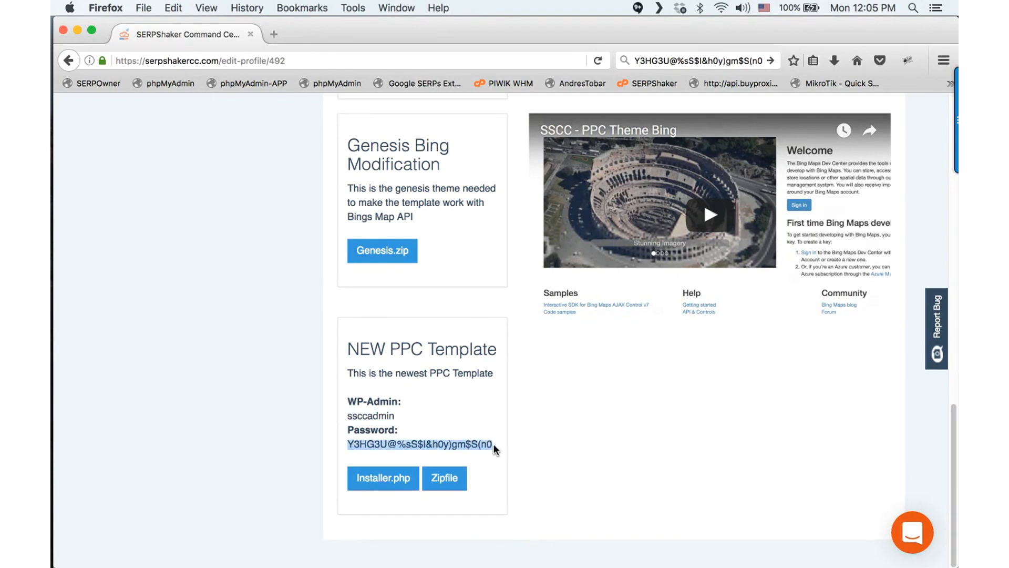
scroll(493, 446, "up", 4)
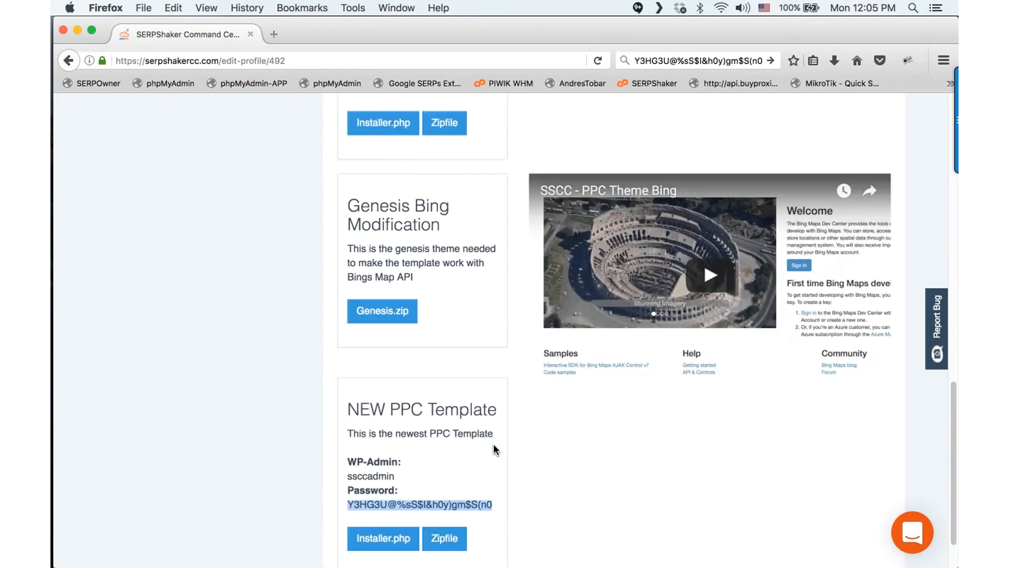
scroll(430, 450, "down", 3)
left_click(351, 481)
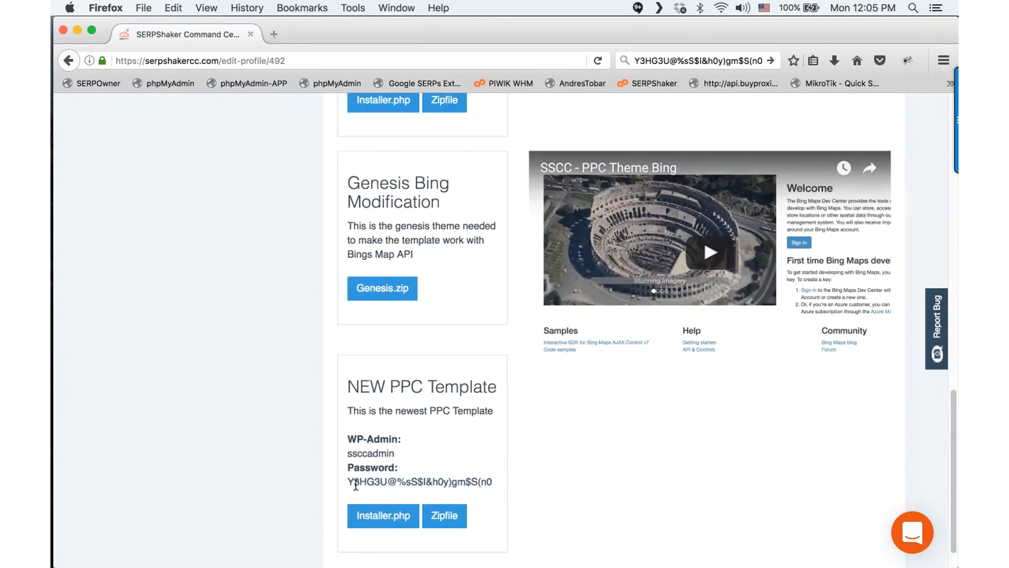
left_click_drag(350, 480, 485, 477)
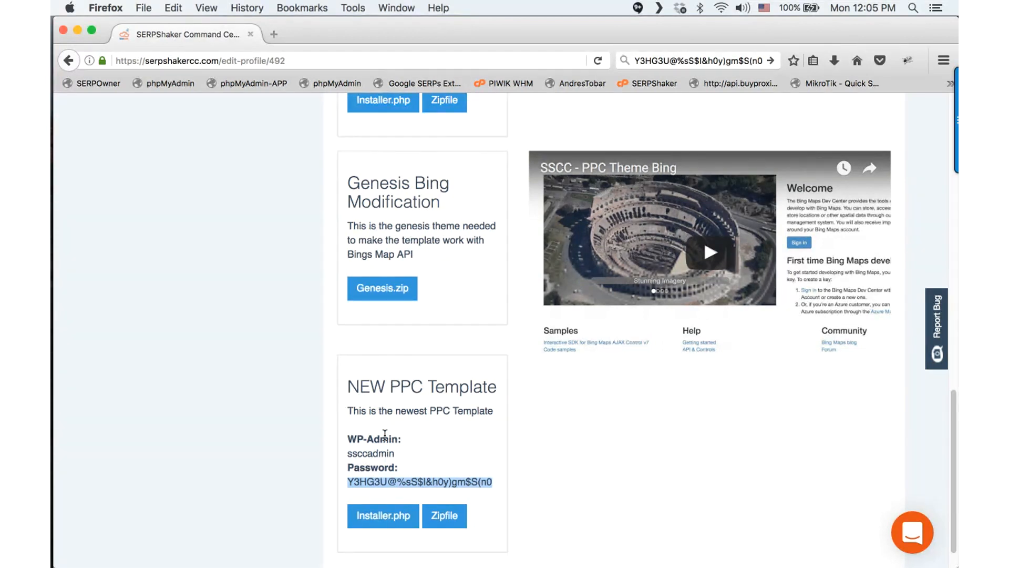
scroll(368, 426, "up", 2)
scroll(368, 421, "down", 3)
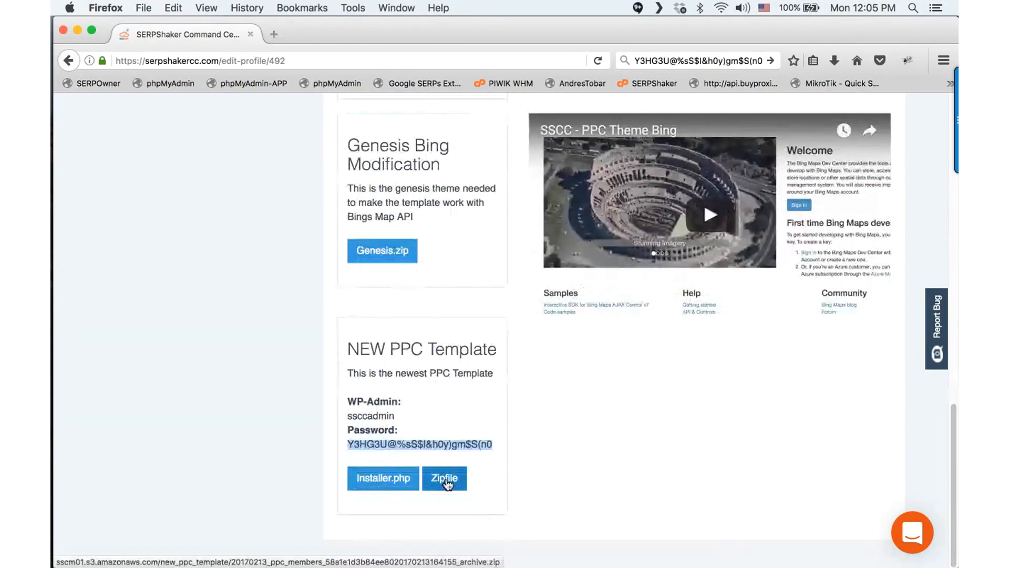
left_click(405, 479)
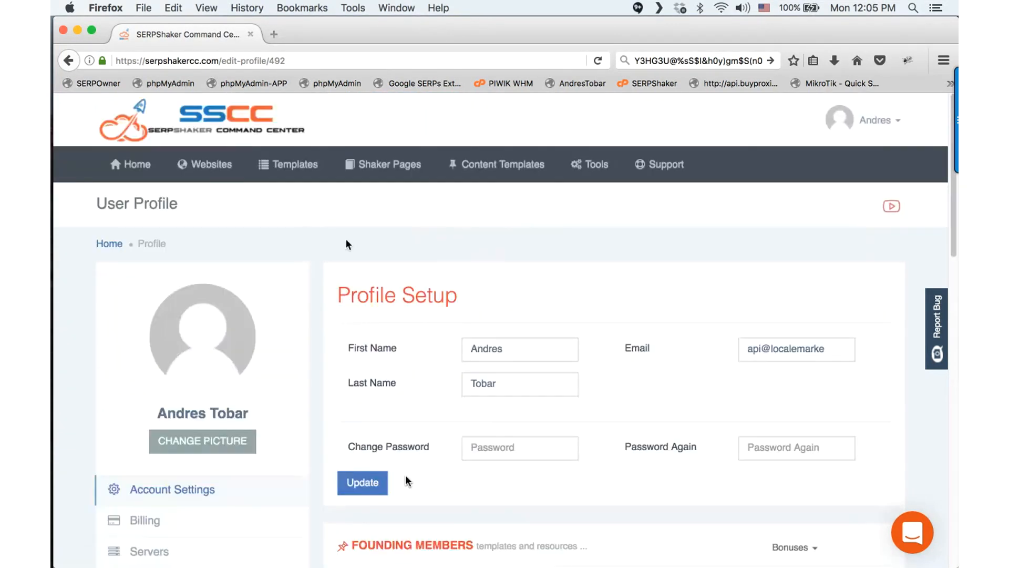
Open the Templates list and locate the PPC Members template.
left_click(282, 165)
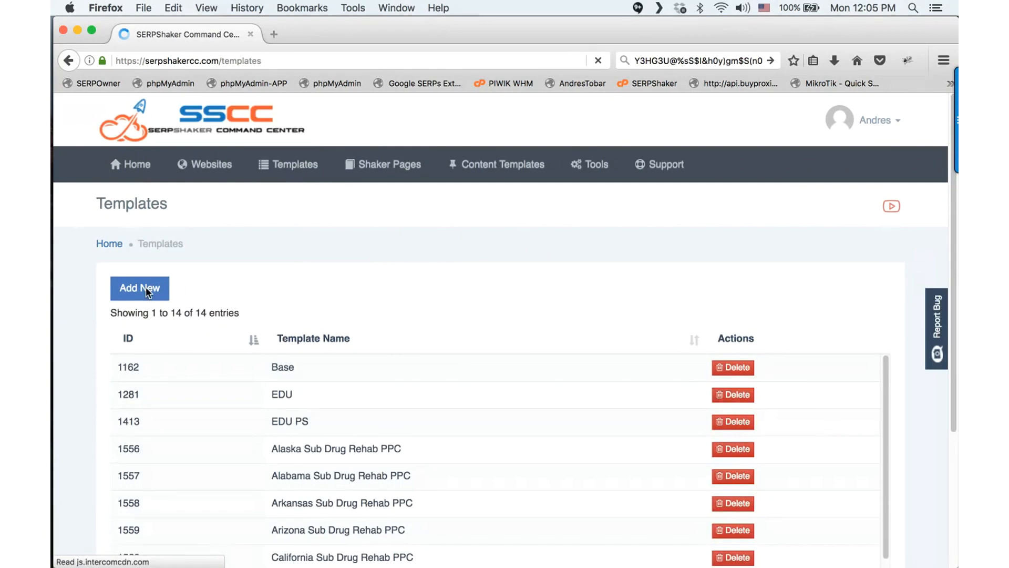
scroll(259, 286, "down", 5)
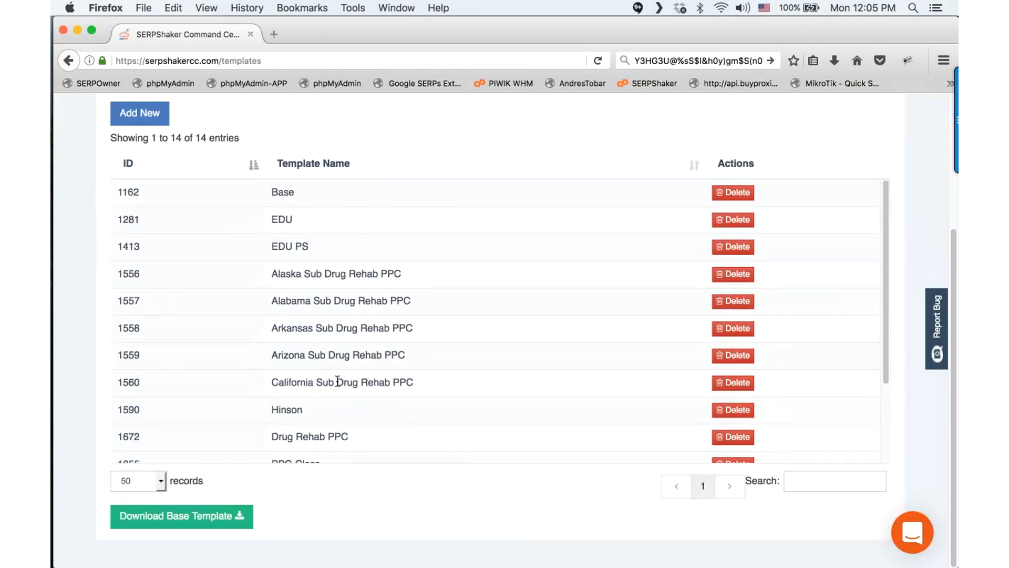
scroll(322, 383, "down", 3)
scroll(336, 381, "up", 1)
scroll(314, 410, "down", 1)
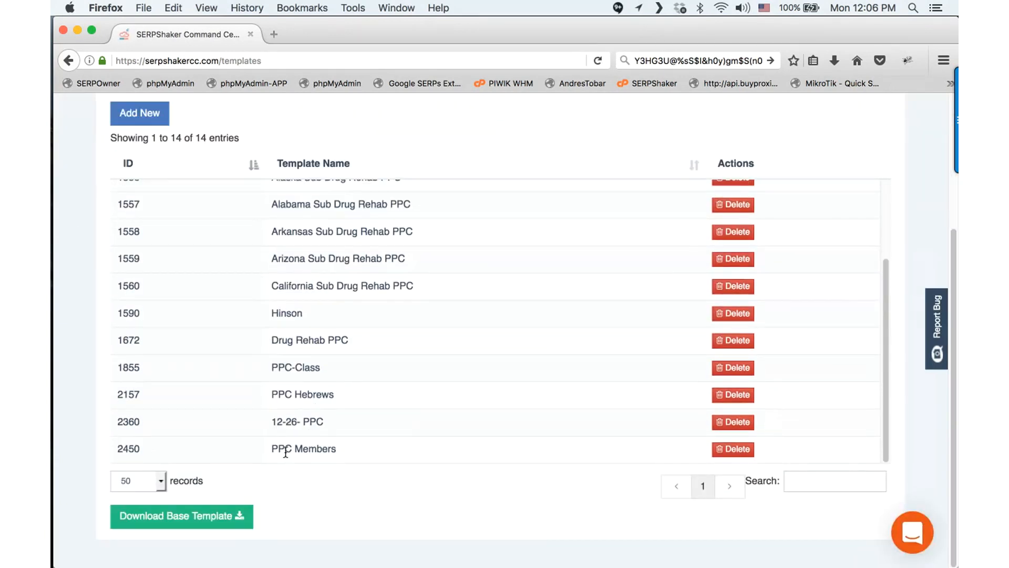
left_click_drag(267, 448, 354, 443)
left_click(354, 443)
scroll(354, 443, "up", 1)
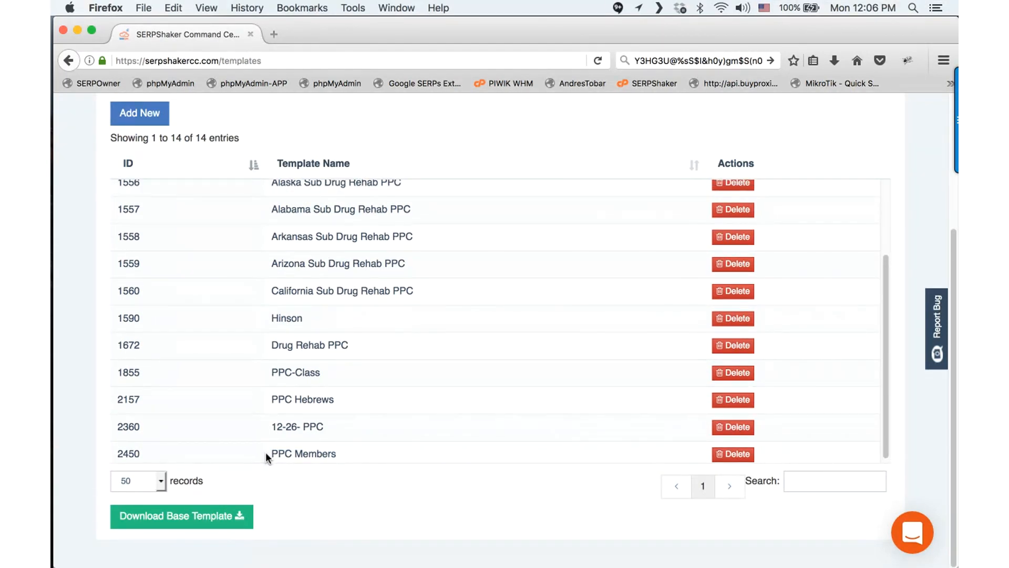
left_click_drag(266, 452, 346, 451)
scroll(400, 387, "up", 3)
scroll(401, 387, "down", 4)
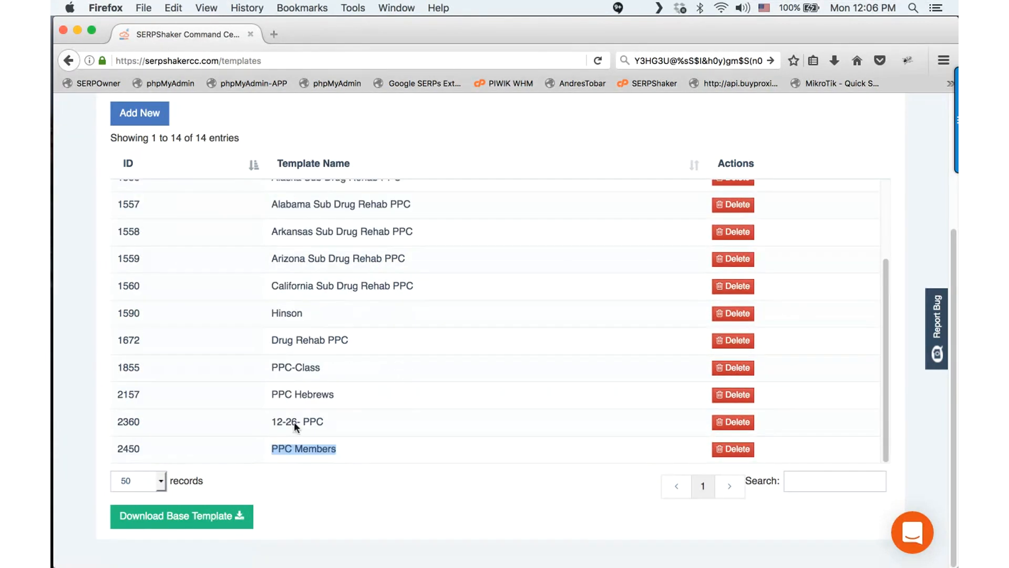
scroll(393, 150, "up", 3)
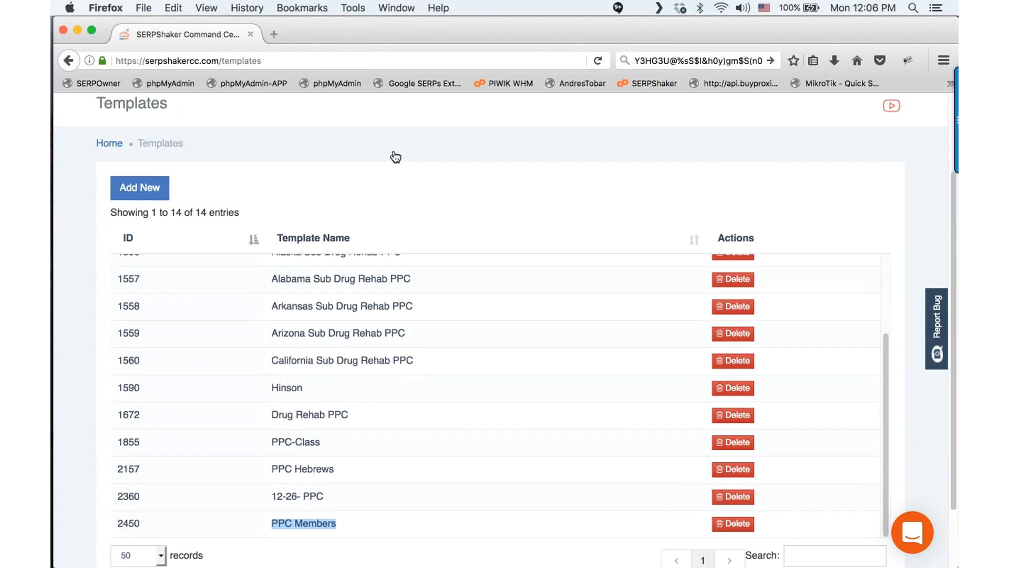
scroll(394, 151, "up", 3)
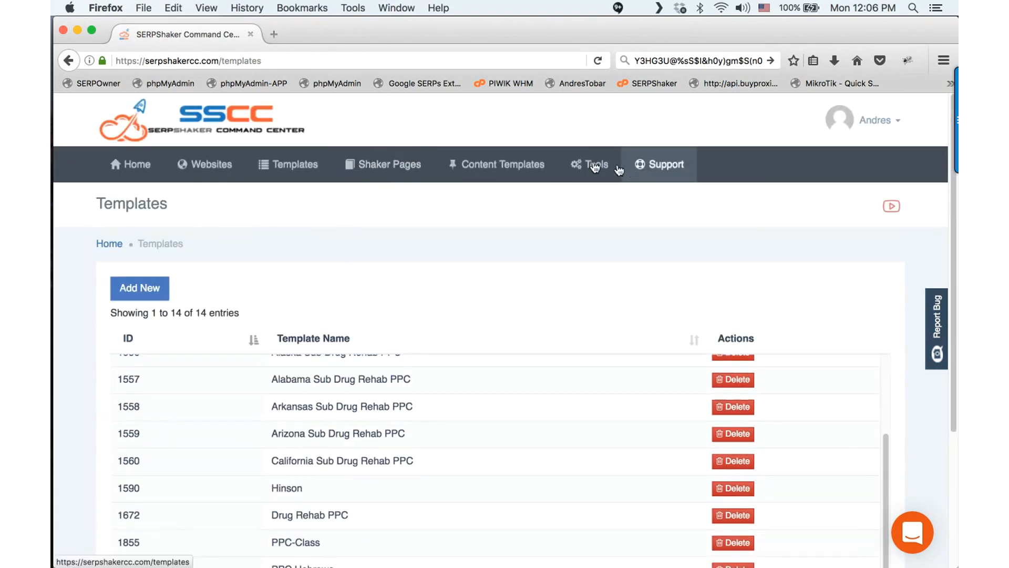
Open the courtreportingschoolsenpyyg.xyz site from the Websites list and compare its setup page with its list entry.
mouse_move(213, 167)
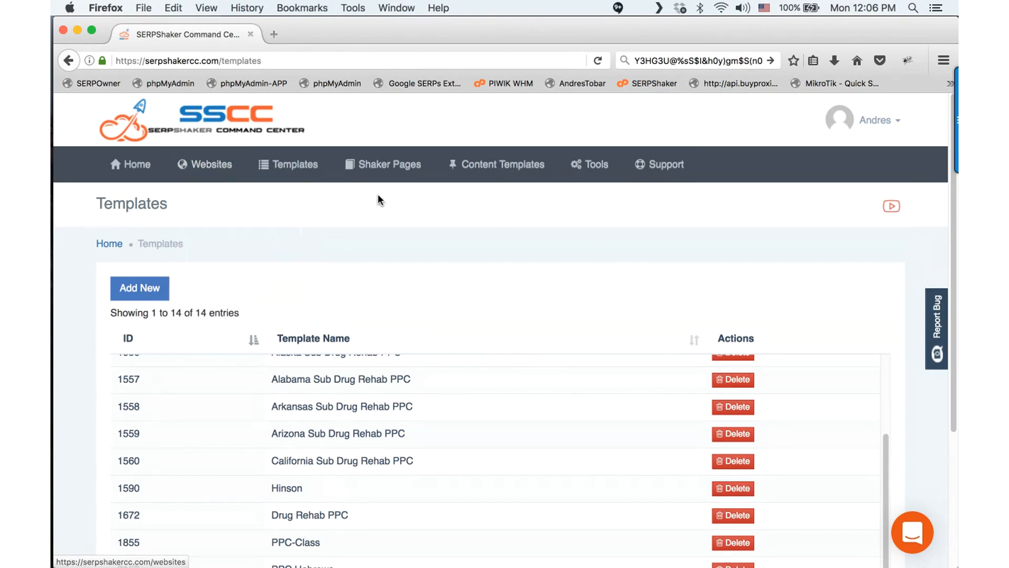
left_click(211, 202)
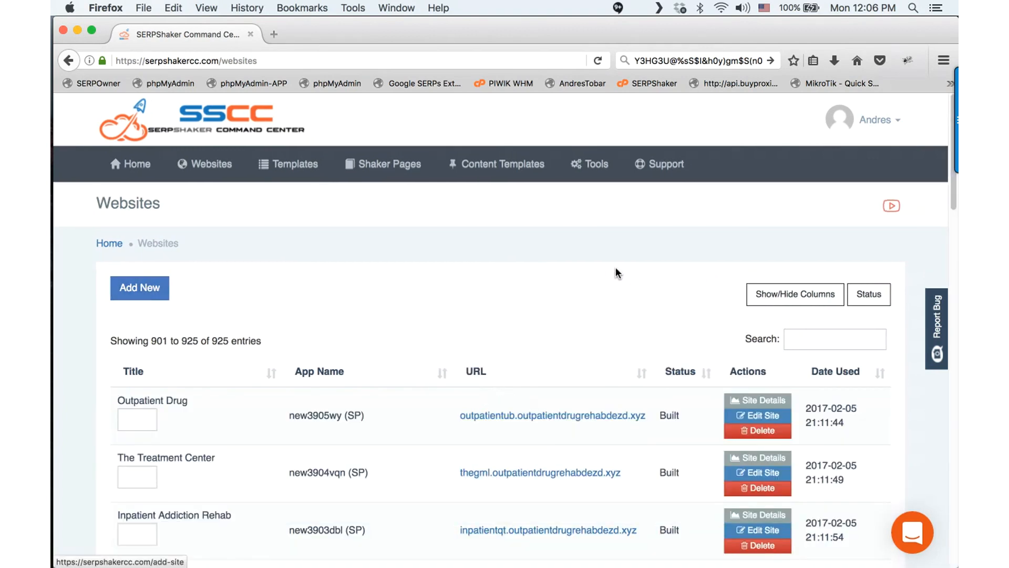
scroll(616, 267, "down", 20)
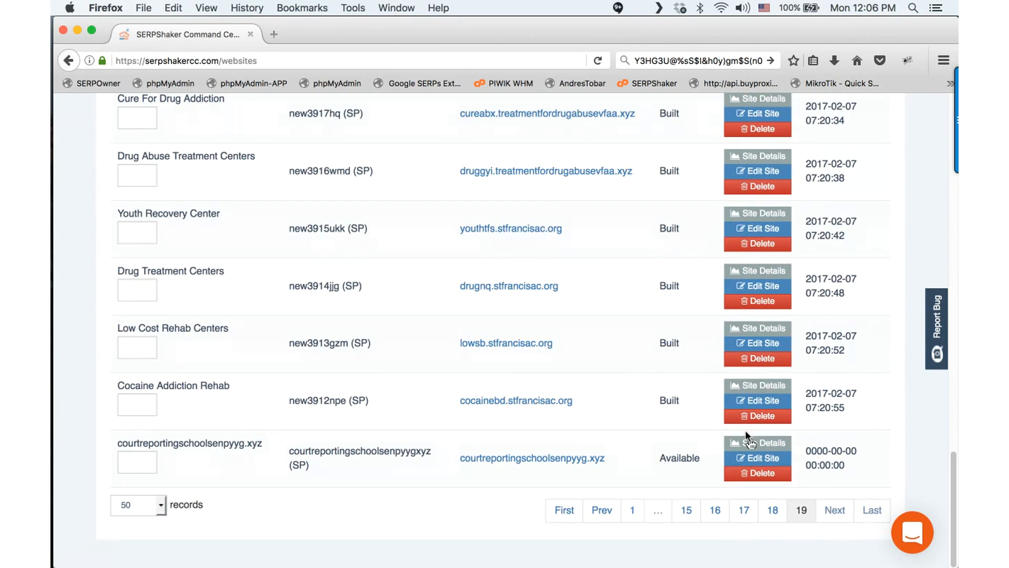
left_click(578, 463)
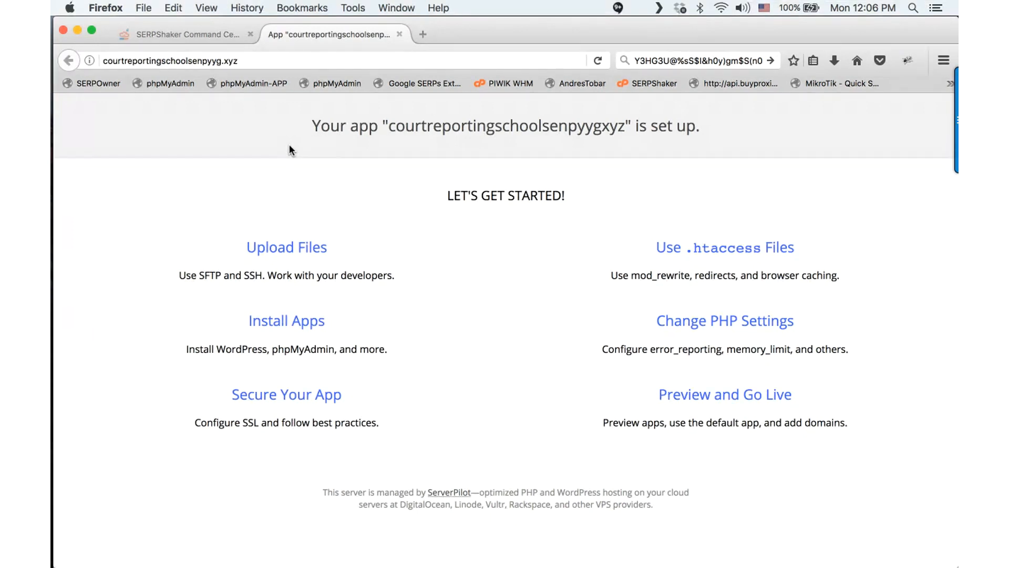
left_click(165, 36)
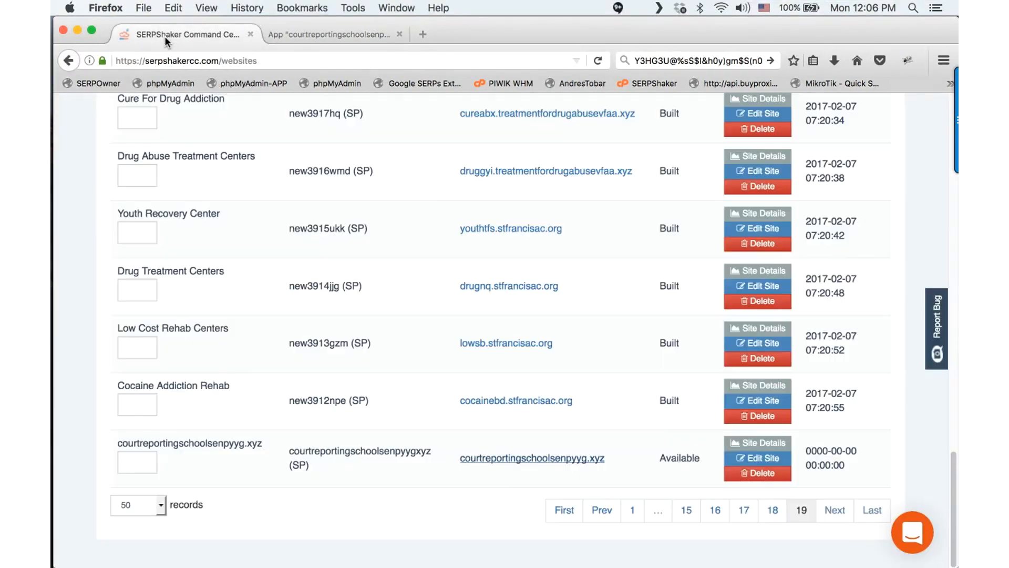
left_click(329, 29)
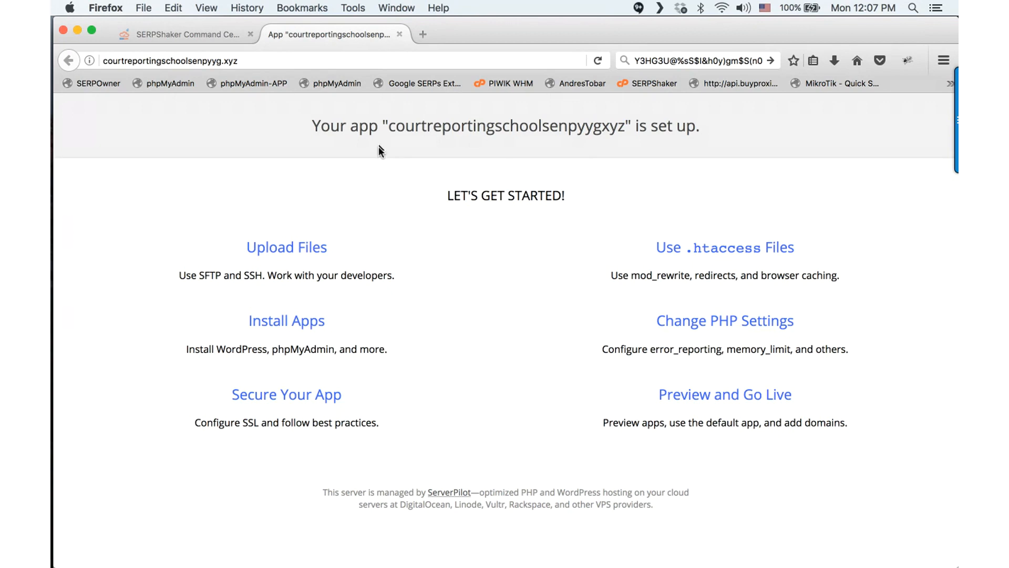
left_click(322, 84)
left_click(199, 31)
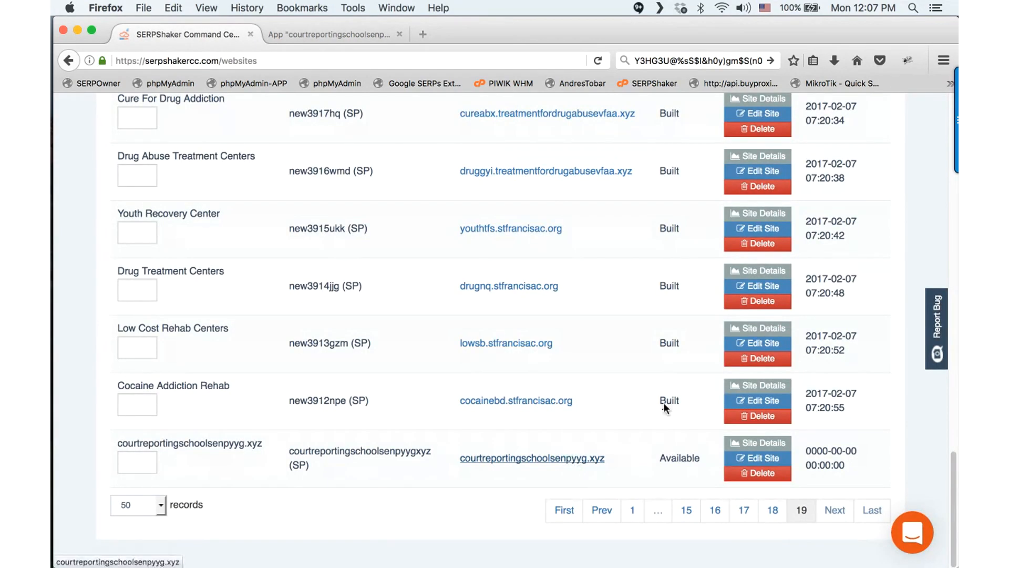
Start a new shaker page and review its focus keyword, title, slug, category, tags and SEO fields.
scroll(669, 401, "up", 15)
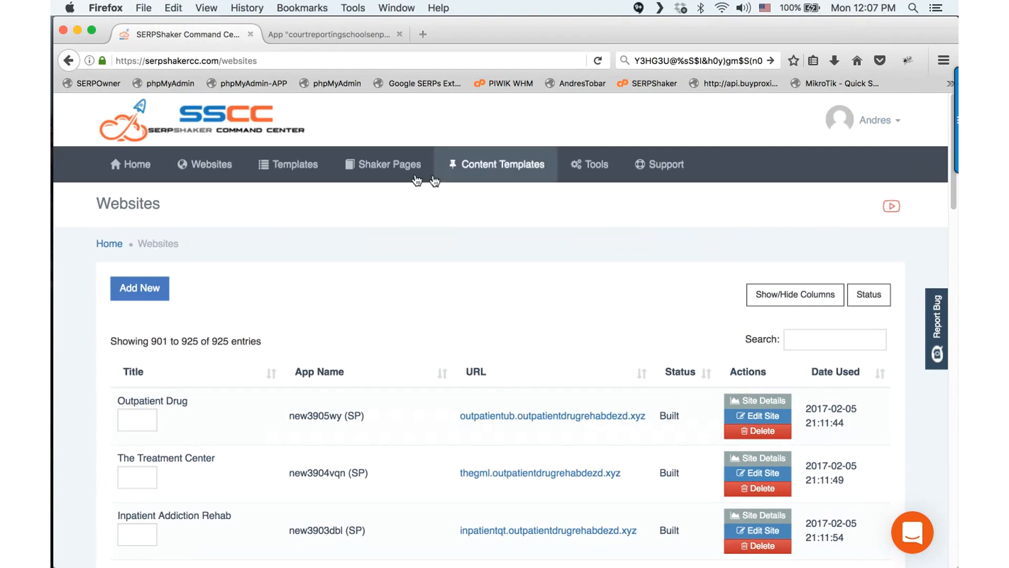
left_click(377, 175)
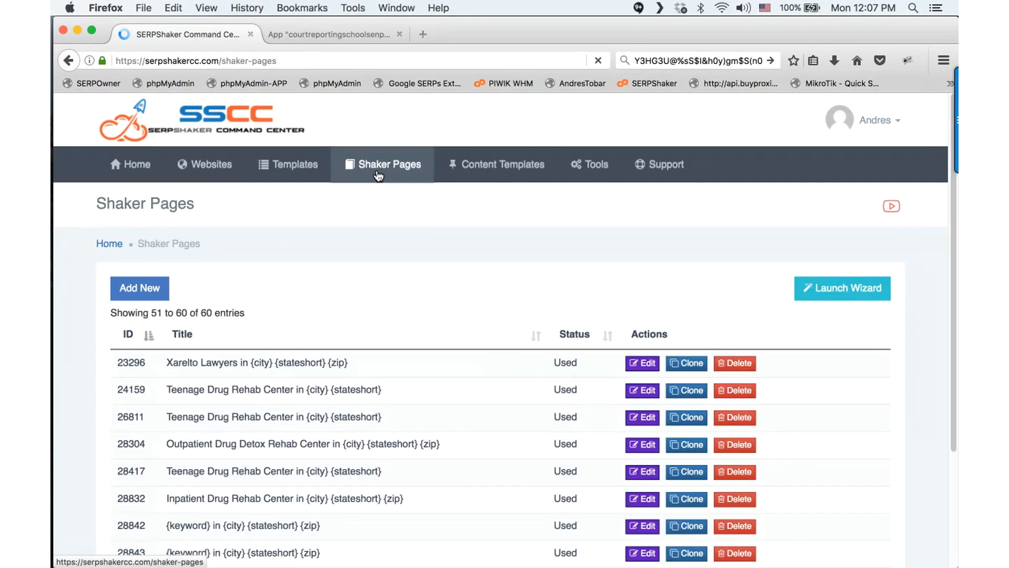
left_click(136, 288)
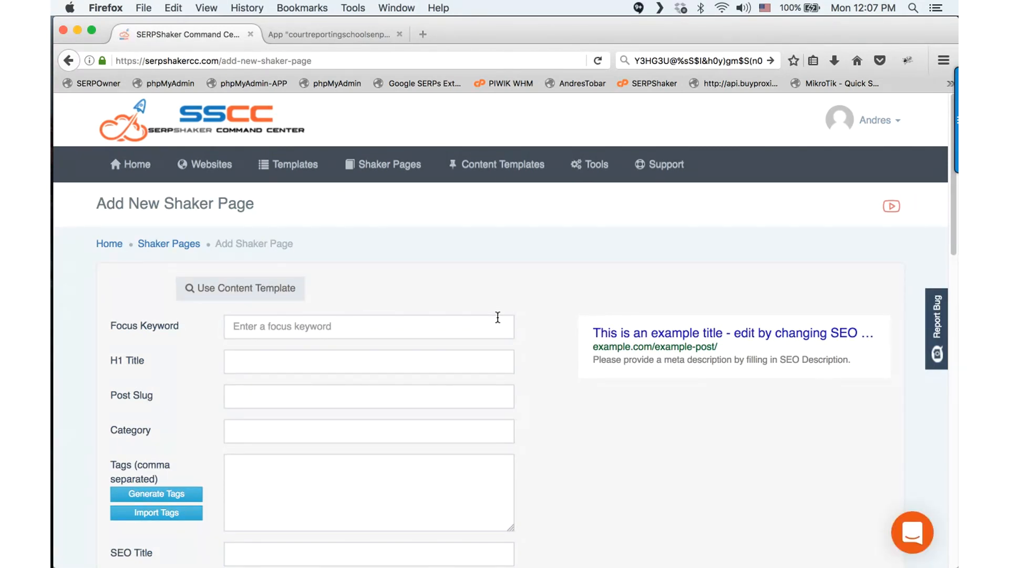
scroll(498, 317, "down", 3)
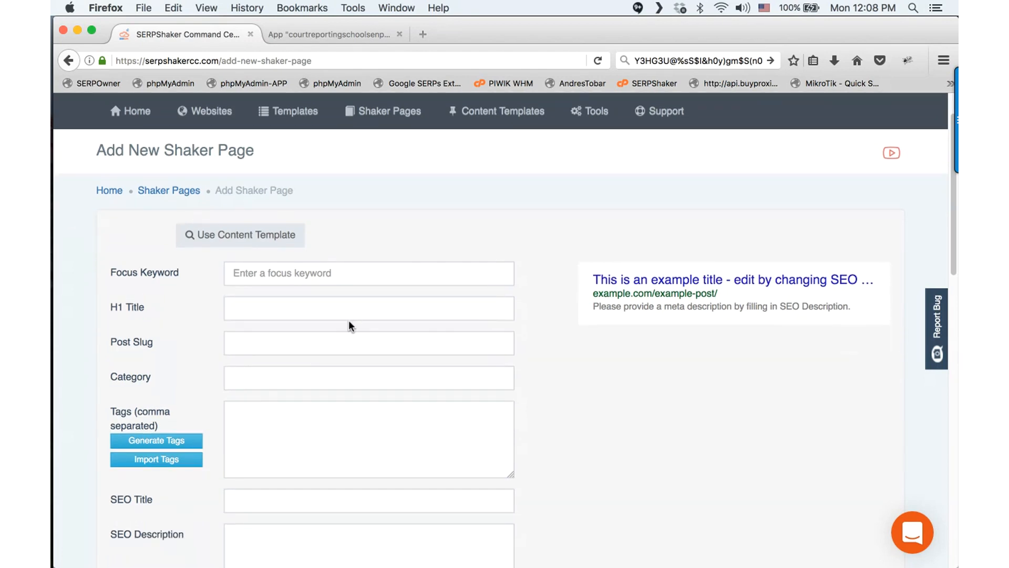
scroll(305, 373, "down", 5)
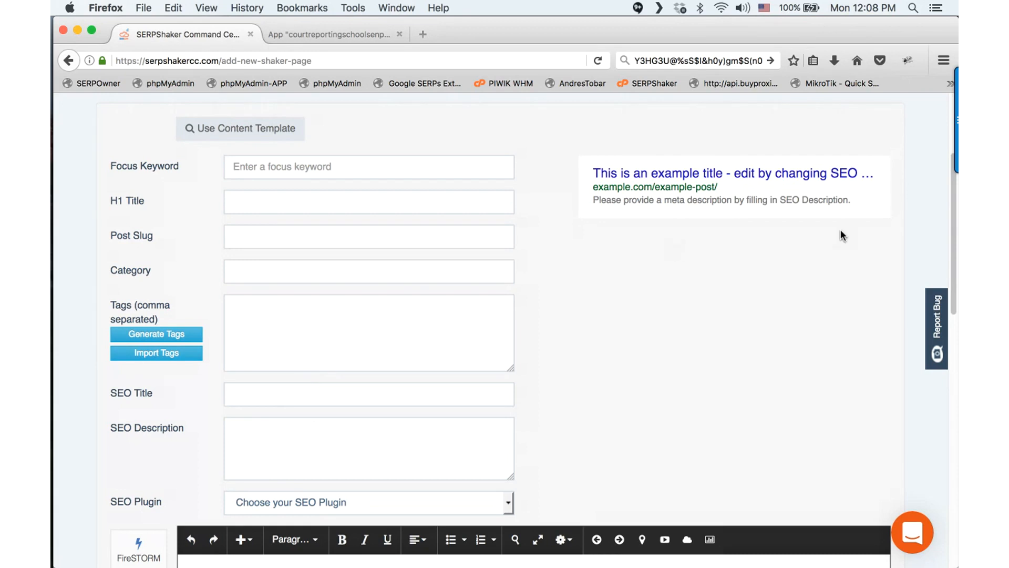
Check the webinar chat in Chrome and return to the new shaker page form in Firefox.
key("super+Tab")
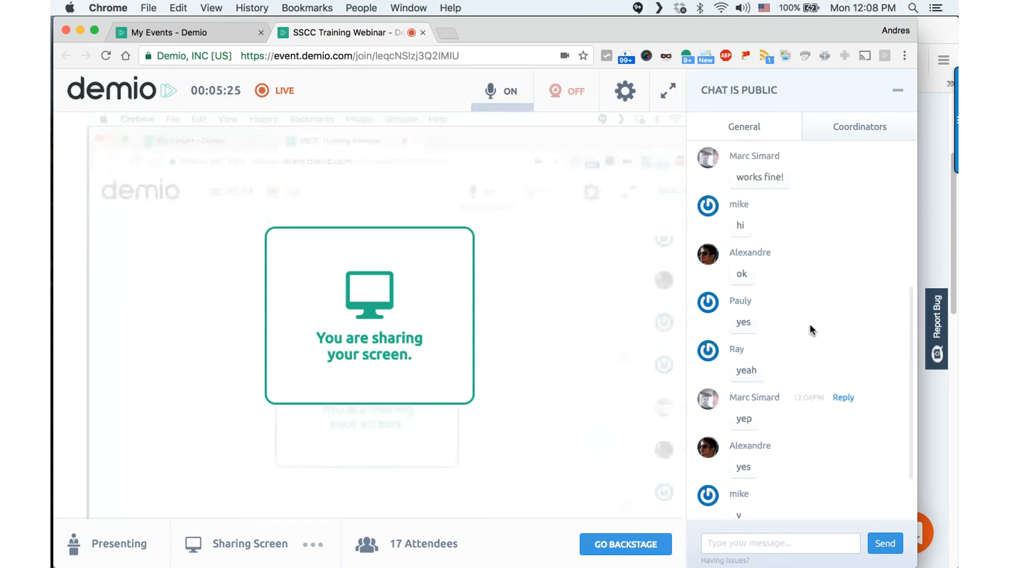
key("super+Tab")
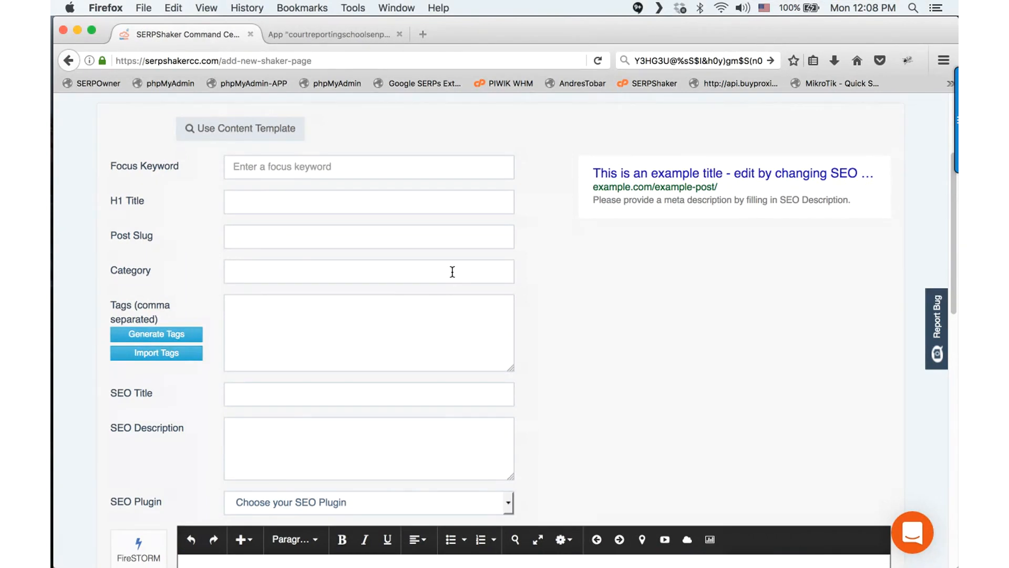
scroll(665, 279, "down", 2)
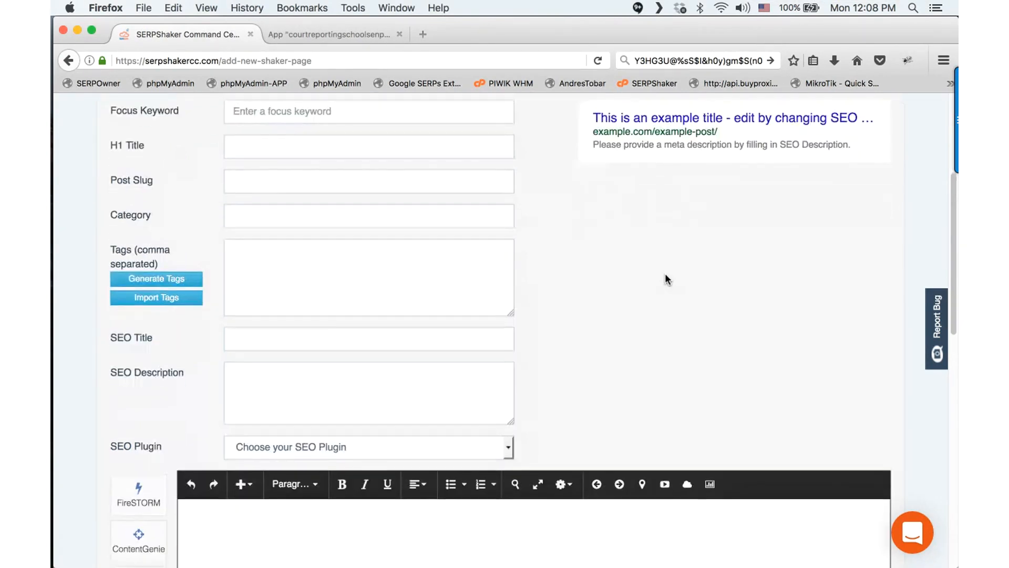
scroll(666, 279, "up", 2)
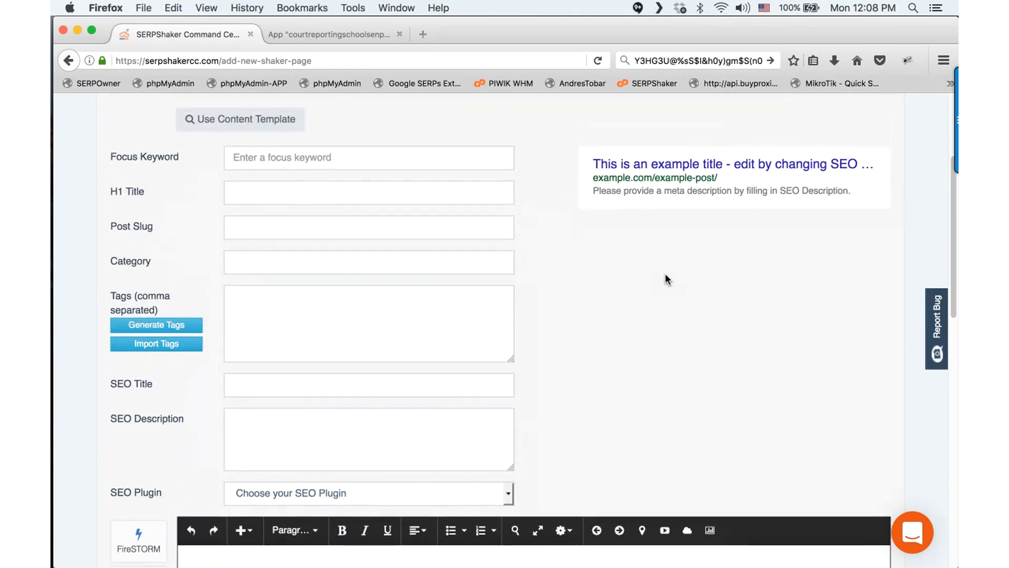
Enter "Court Reporting Schools in {city} {stateshort} {zip}" as the shaker page's H1 title.
left_click(283, 192)
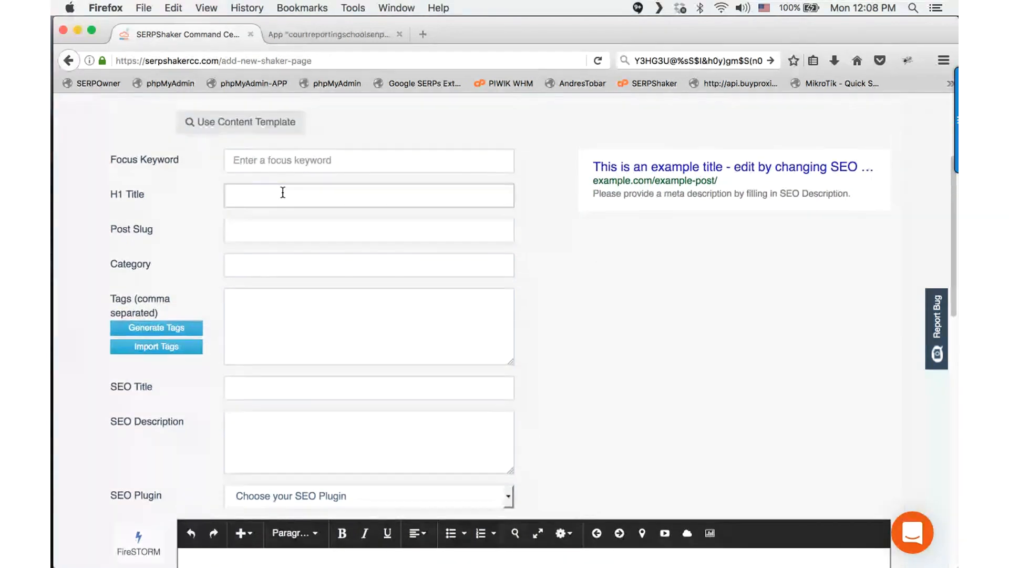
scroll(474, 192, "up", 3)
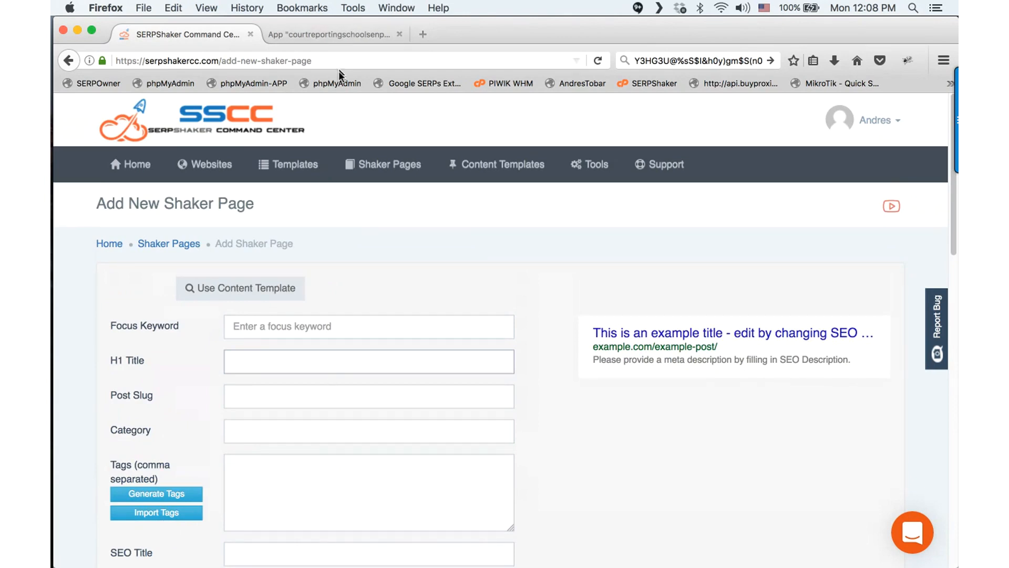
scroll(415, 289, "down", 3)
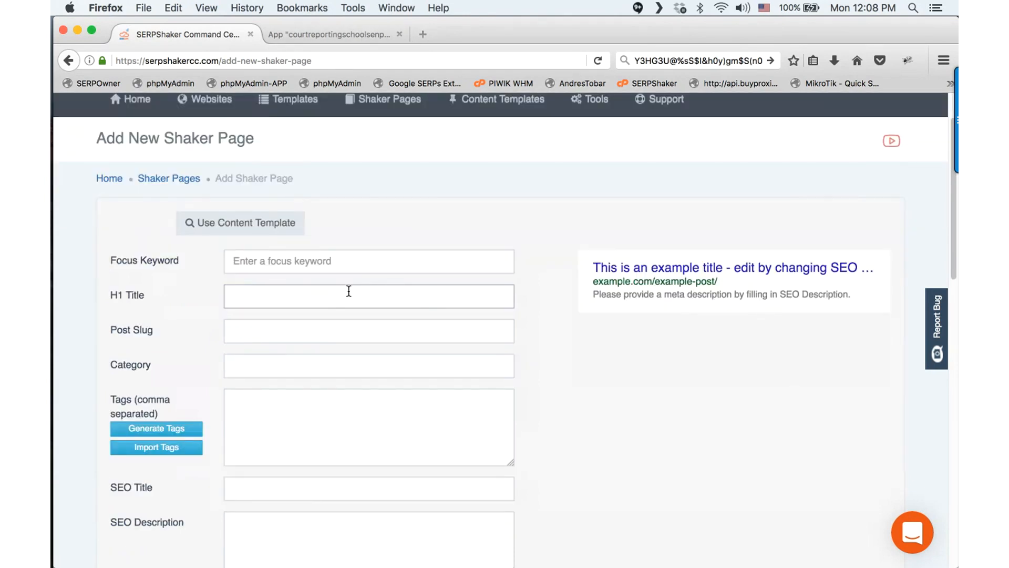
type("Cour")
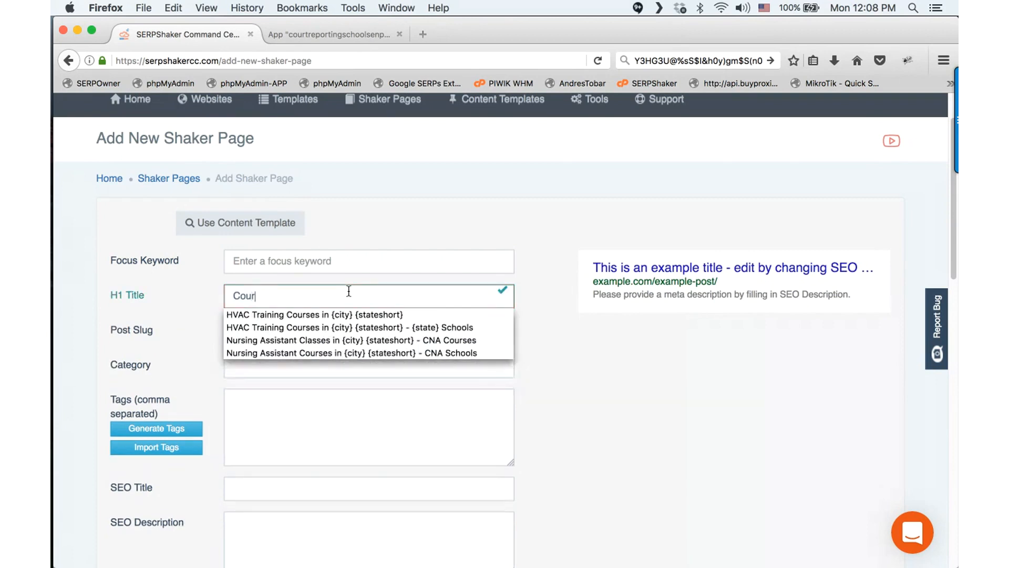
type("t Reporting S")
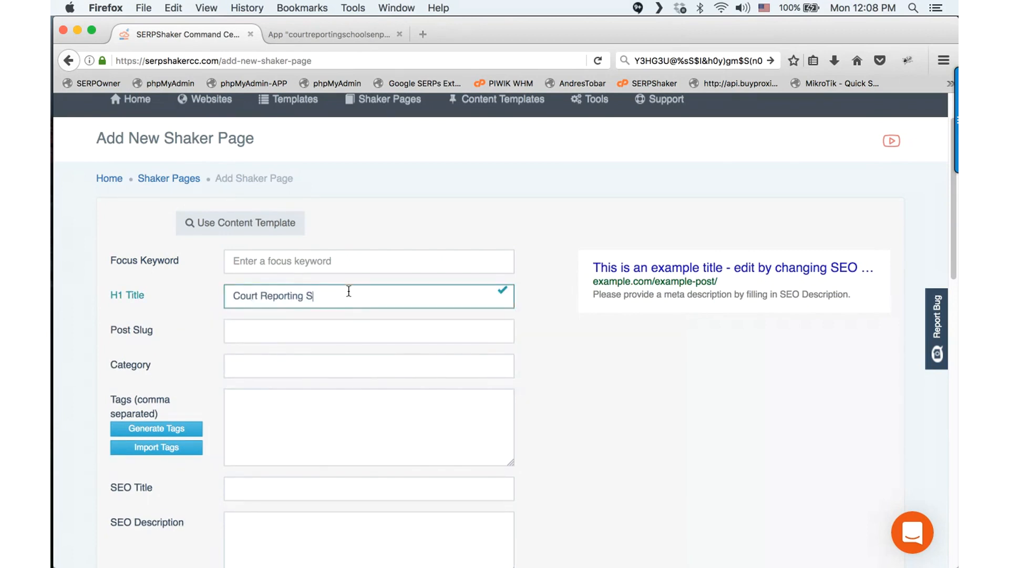
type("chools in {city} {s")
type("ate}")
key("BackSpace")
key("BackSpace")
key("BackSpace")
key("BackSpace")
type("tate")
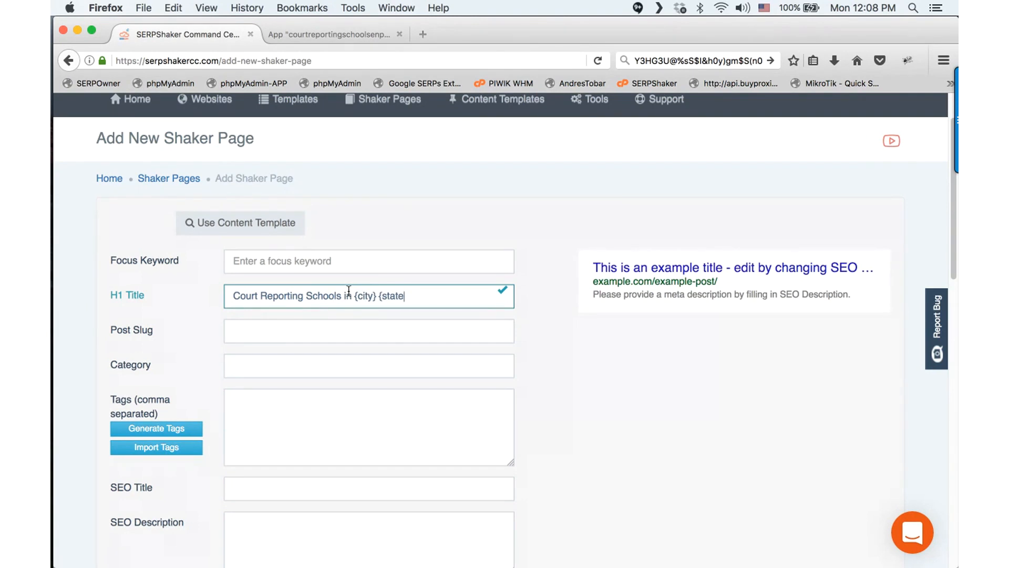
type("short} {zip}")
Copy the H1 title into the post slug and replace "in" with "Near Me" there.
key("super+a")
left_click(305, 329)
type("Court Reporting Schools in {city} {stateshort} {zip}")
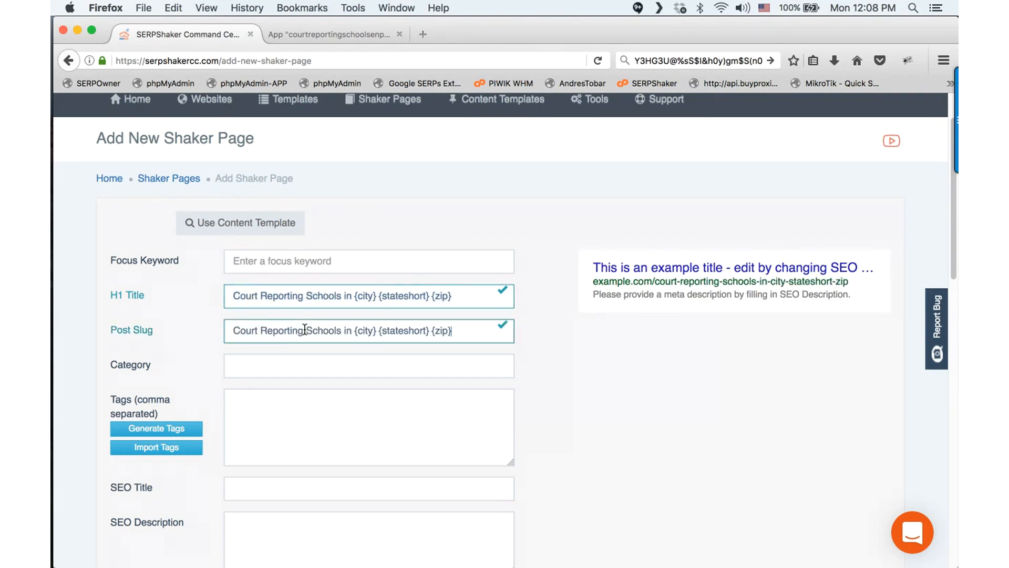
double_click(348, 330)
type("near me")
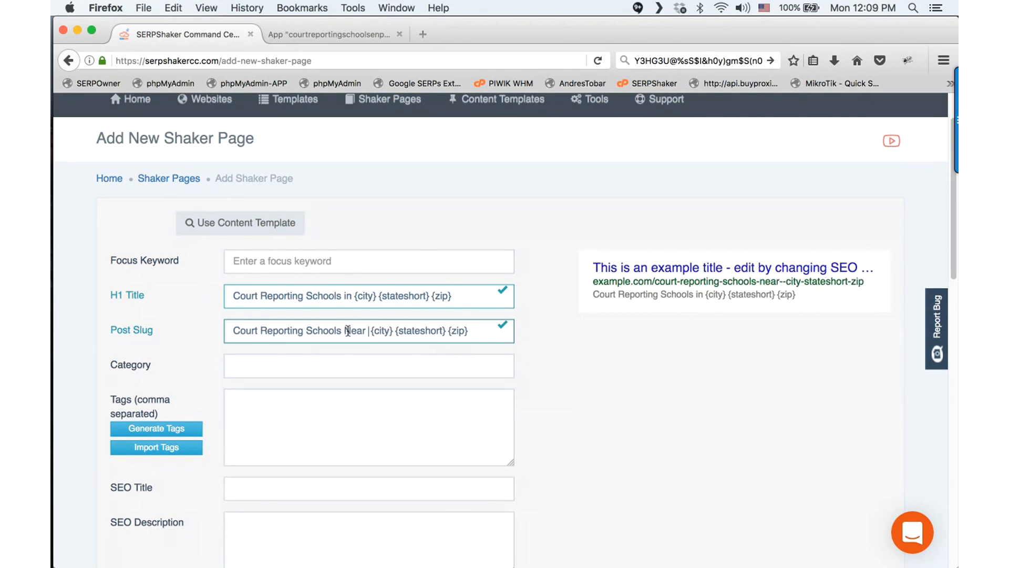
key("BackSpace")
key("BackSpace")
type("Me")
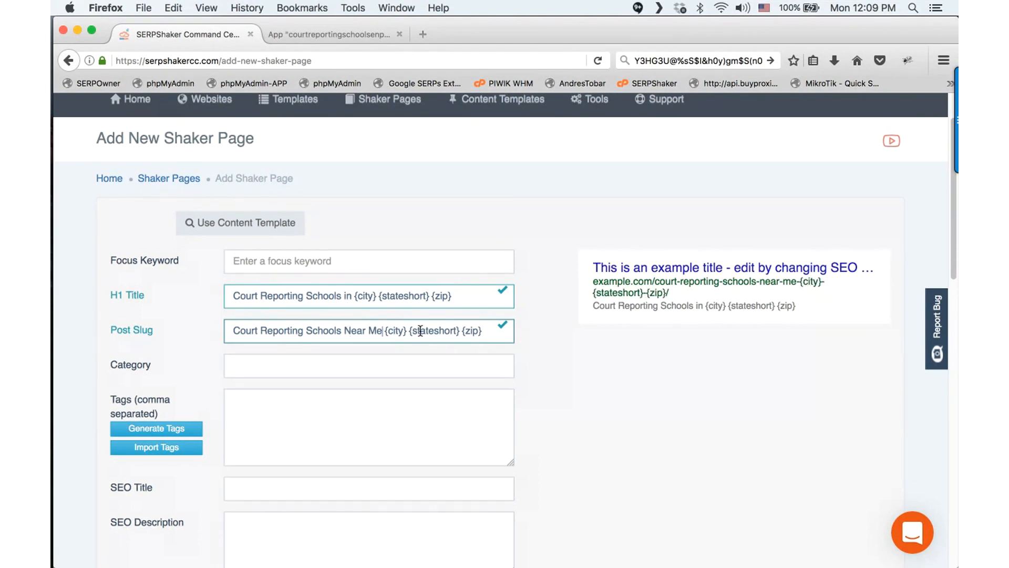
Reword the beginning of the post slug to "Court Reporter Training Schools" and compare the slug with the H1 title.
scroll(293, 329, "down", 1)
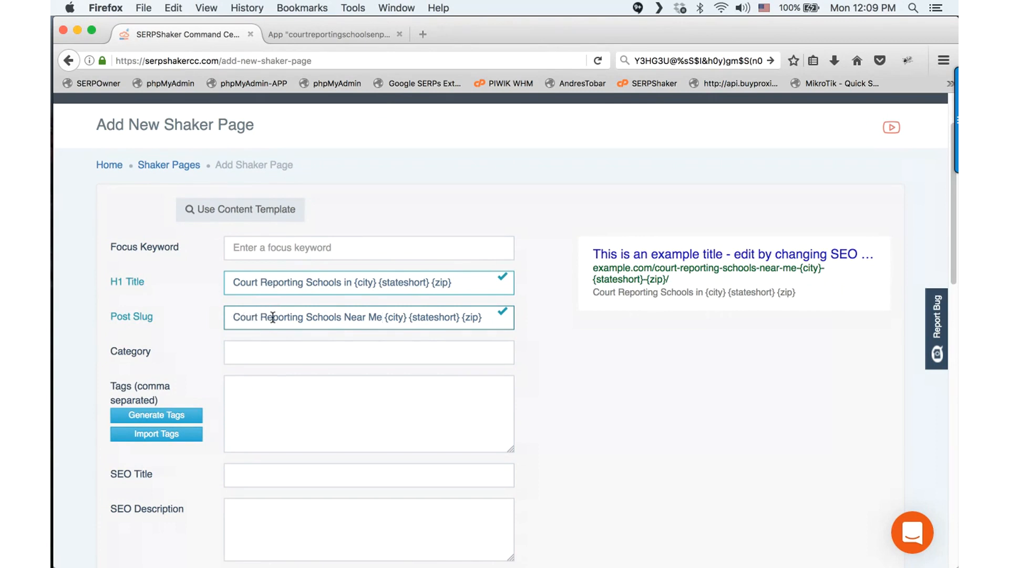
left_click_drag(290, 317, 304, 317)
type("er")
double_click(315, 317)
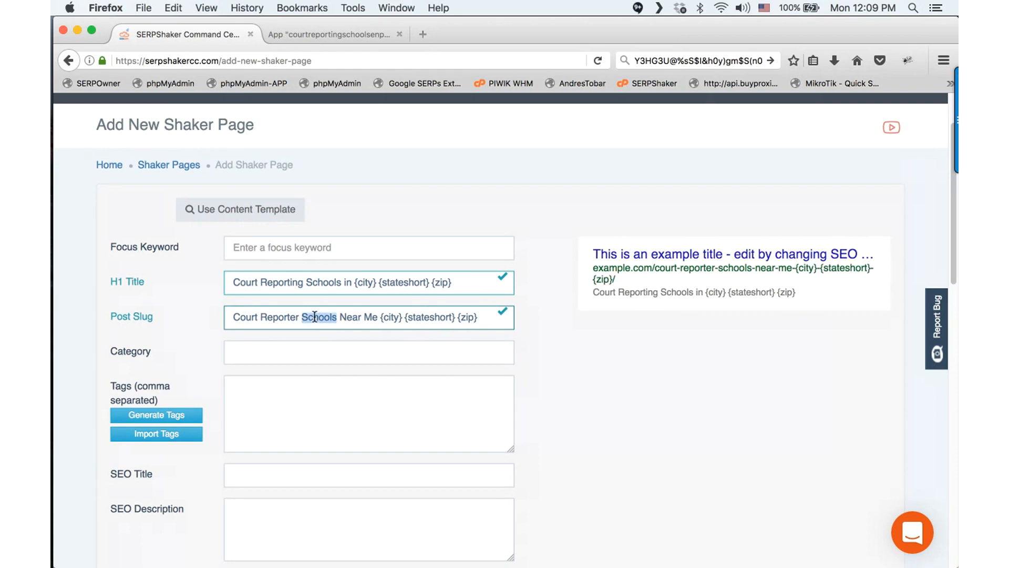
type("Training Schools")
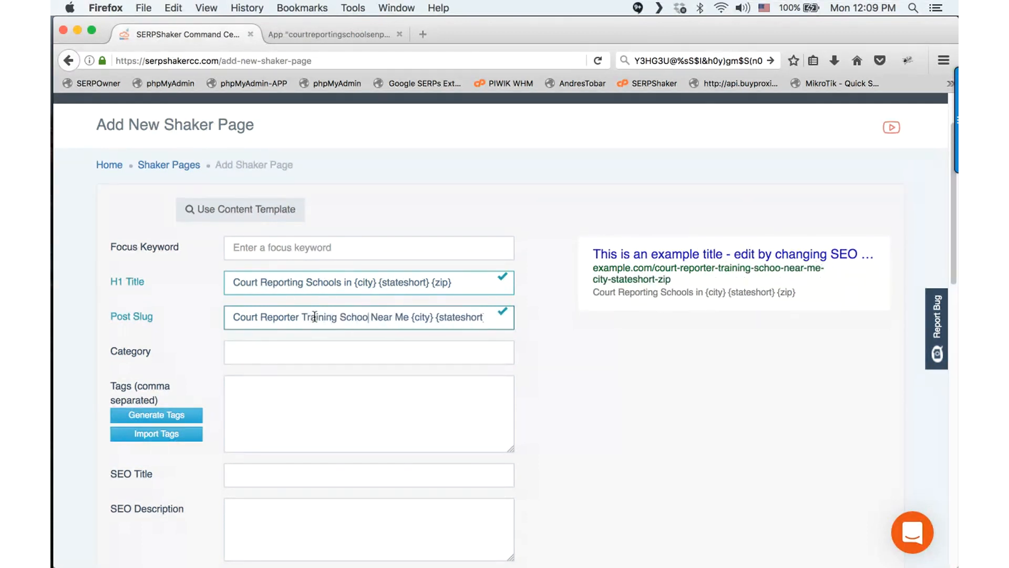
scroll(315, 316, "down", 1)
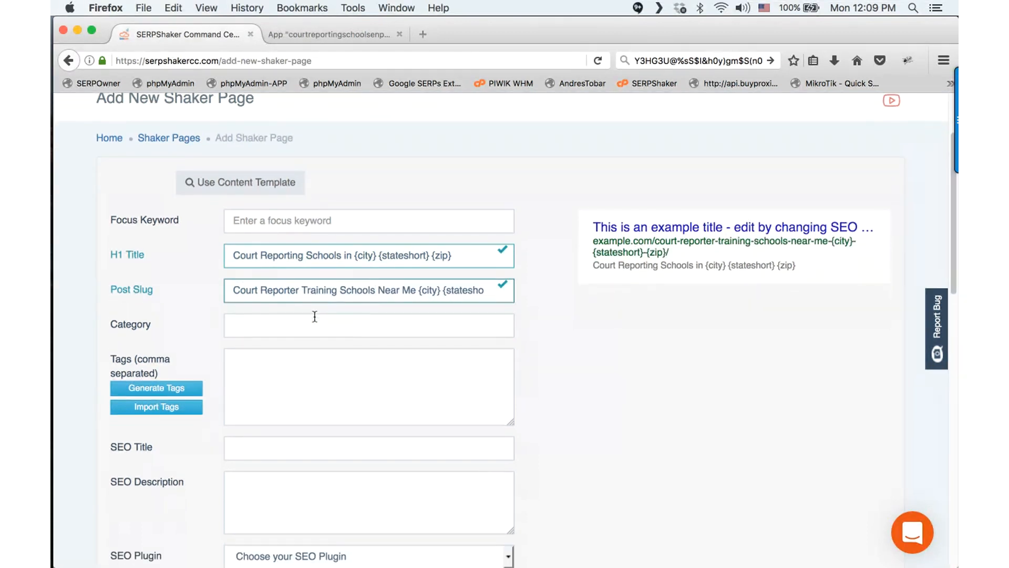
left_click_drag(240, 290, 442, 293)
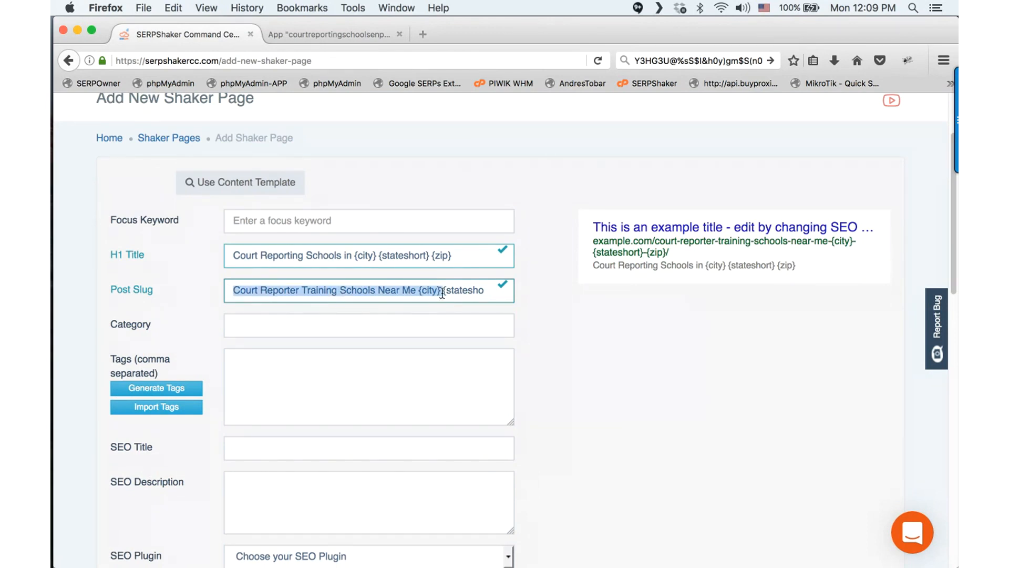
left_click(292, 255)
left_click_drag(231, 253, 360, 260)
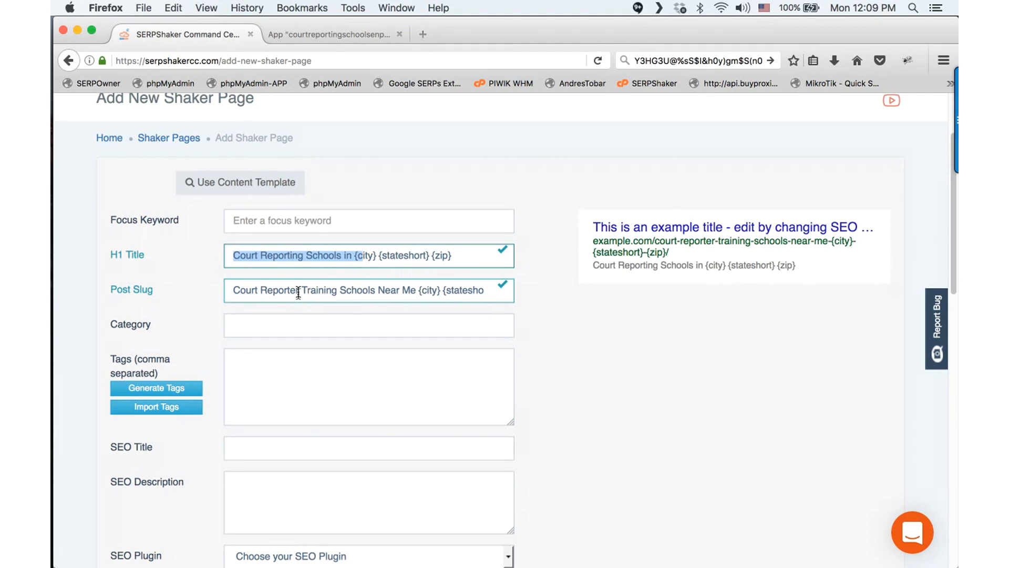
Set the shaker page's category to {state}.
left_click(288, 314)
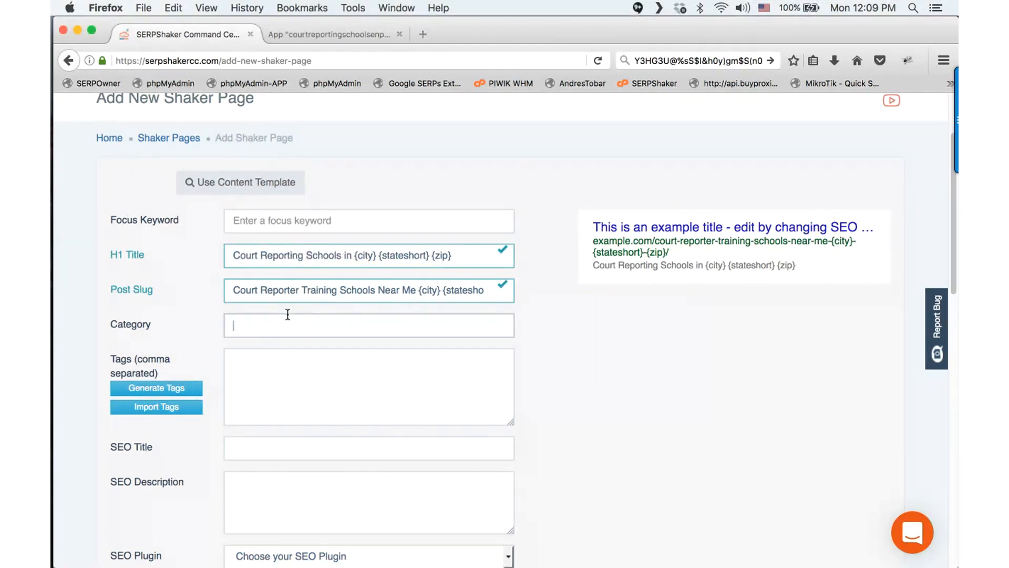
type("{state}")
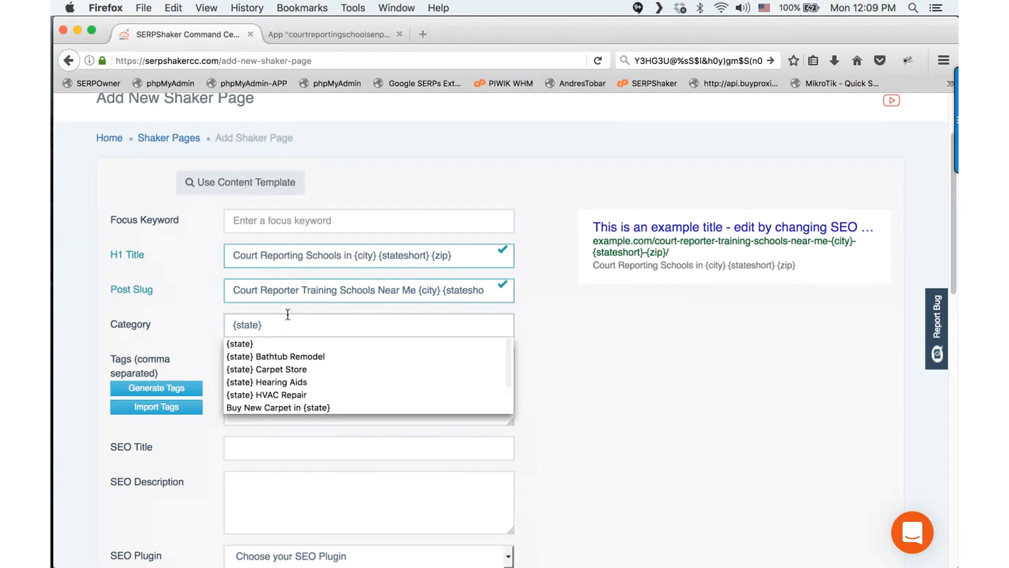
left_click(580, 336)
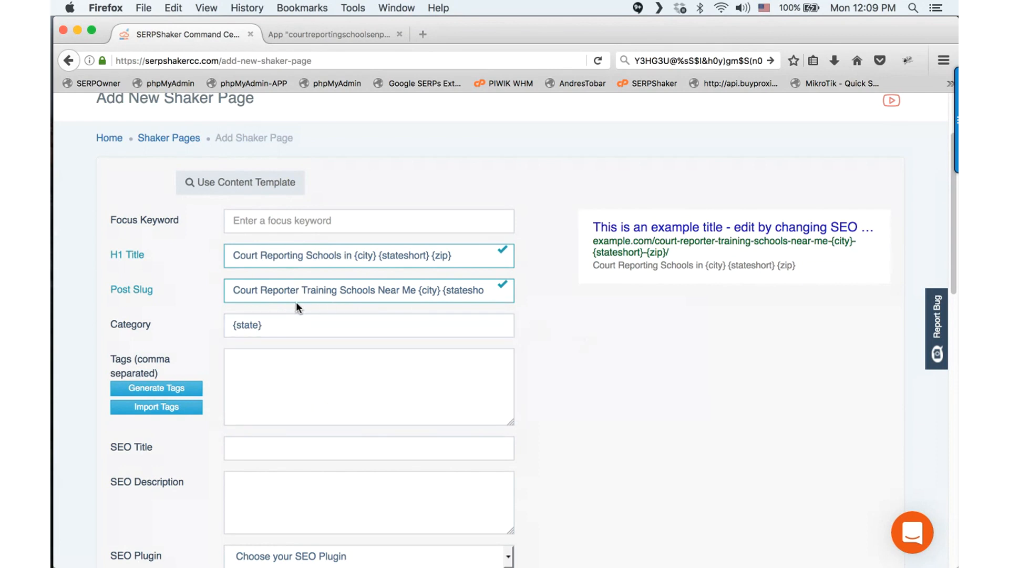
Highlight the keyword "Court Reporting Schools" in the H1 title and decline the incoming Hangouts call.
scroll(277, 323, "down", 2)
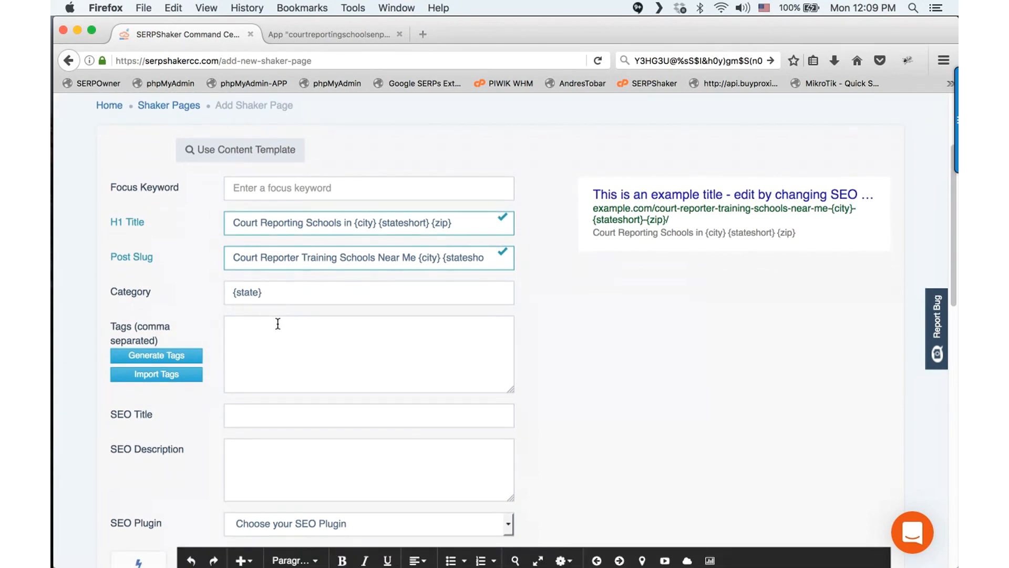
scroll(278, 323, "down", 2)
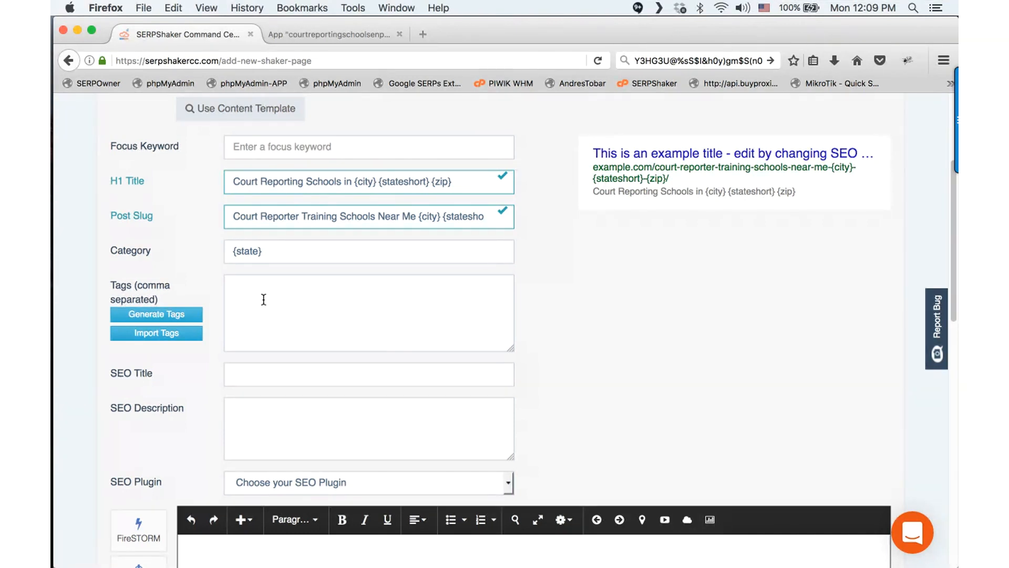
left_click_drag(233, 179, 339, 180)
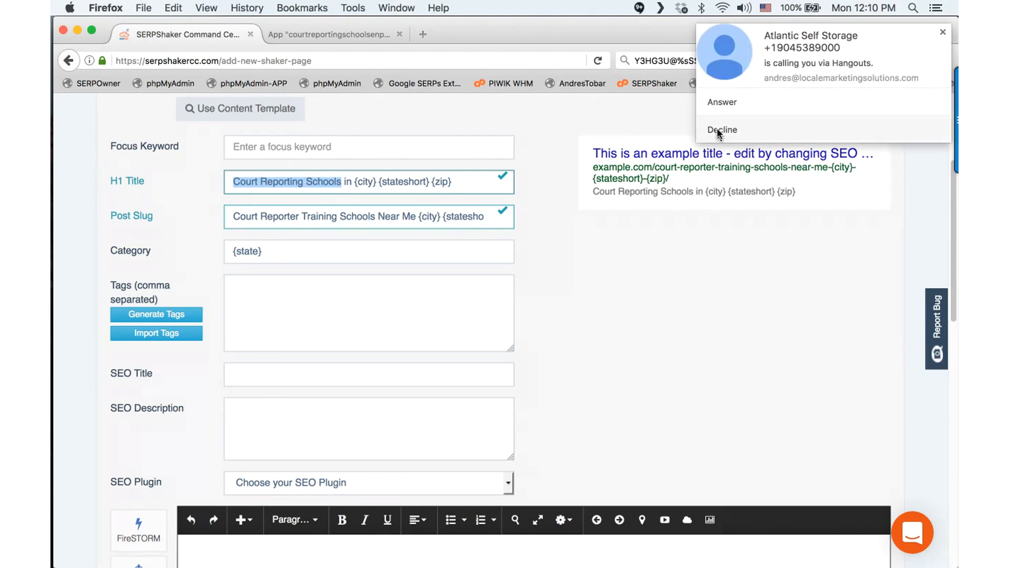
left_click(719, 136)
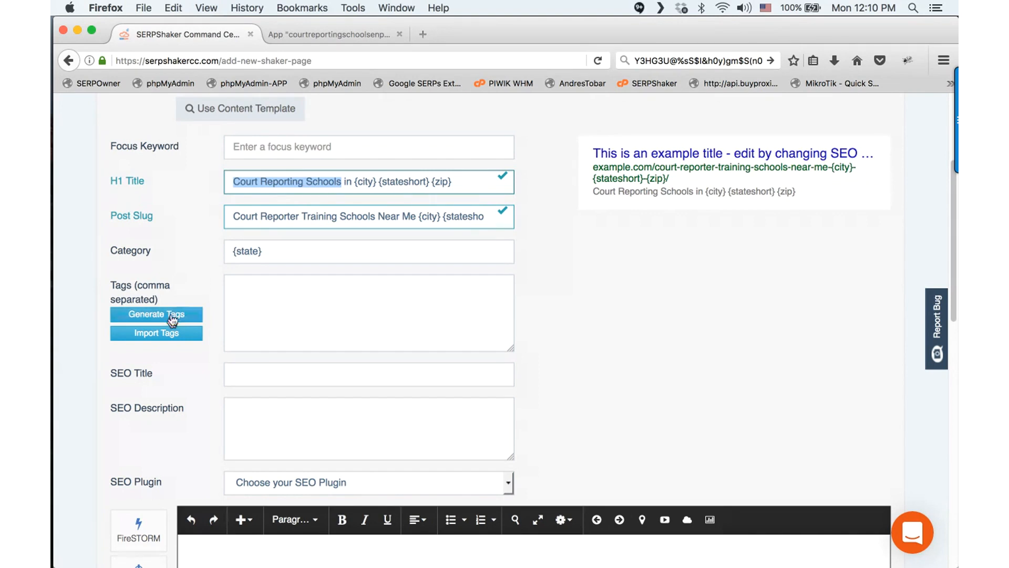
scroll(315, 202, "down", 1)
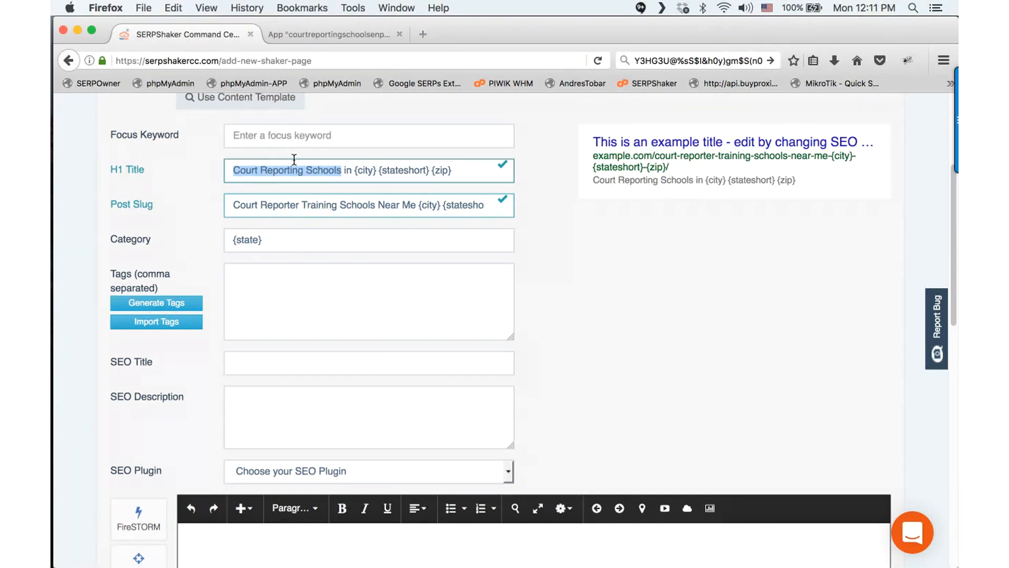
Generate 20 tags for the keyword "Court Reporting Schools" with the Keyword Tag Generator.
left_click(176, 305)
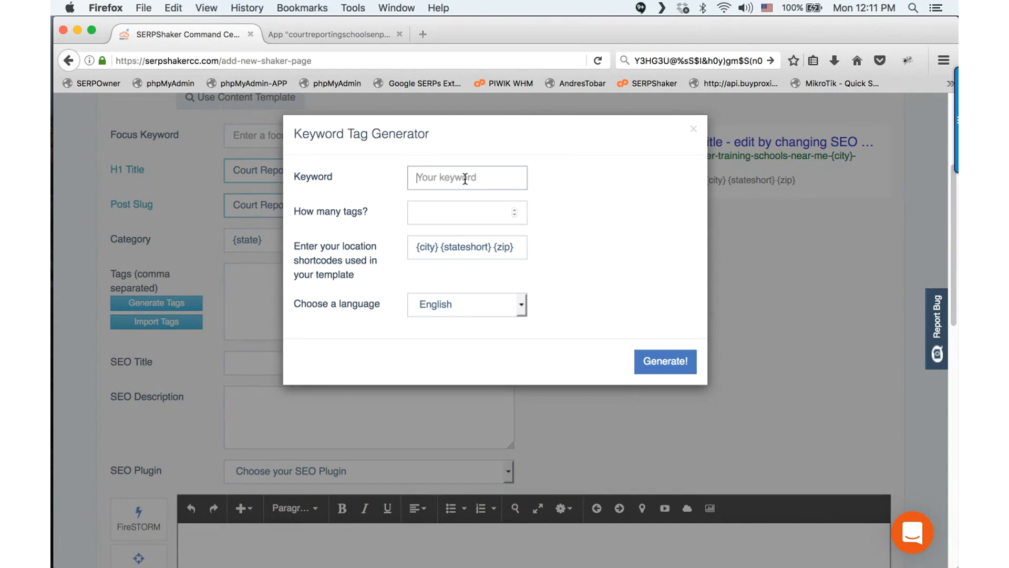
type("Court Reporting Schools")
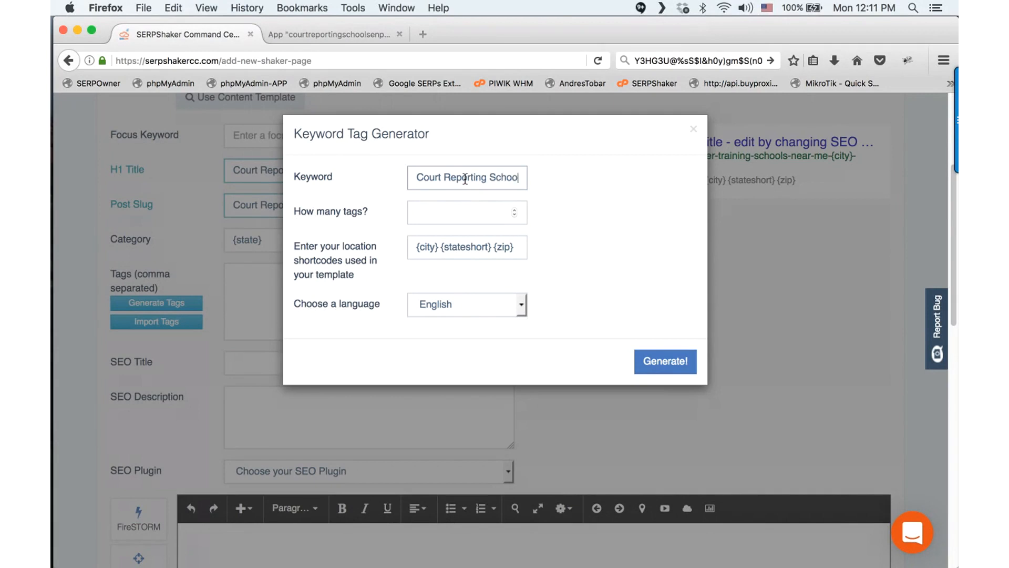
left_click(446, 218)
type("20")
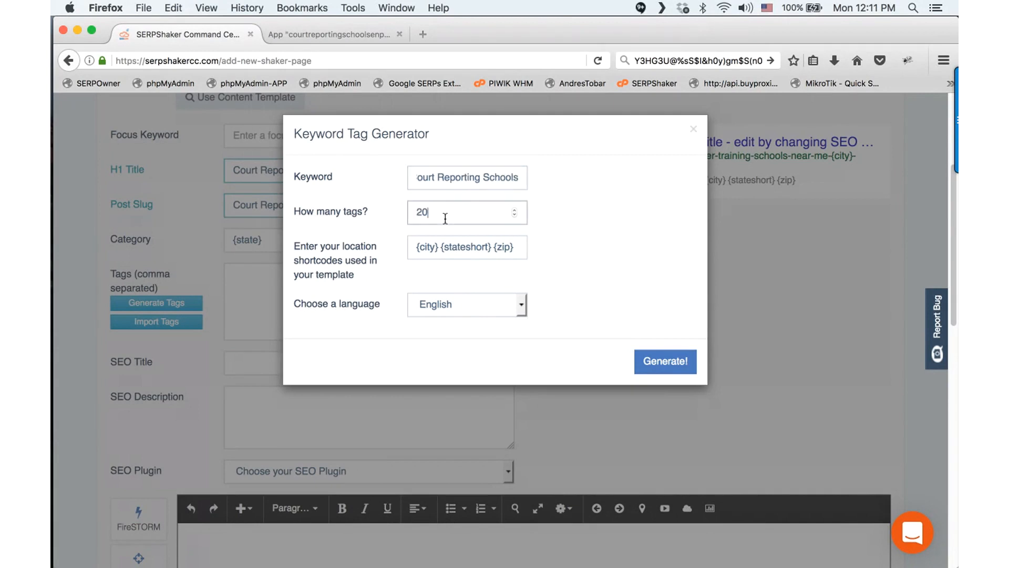
left_click(679, 360)
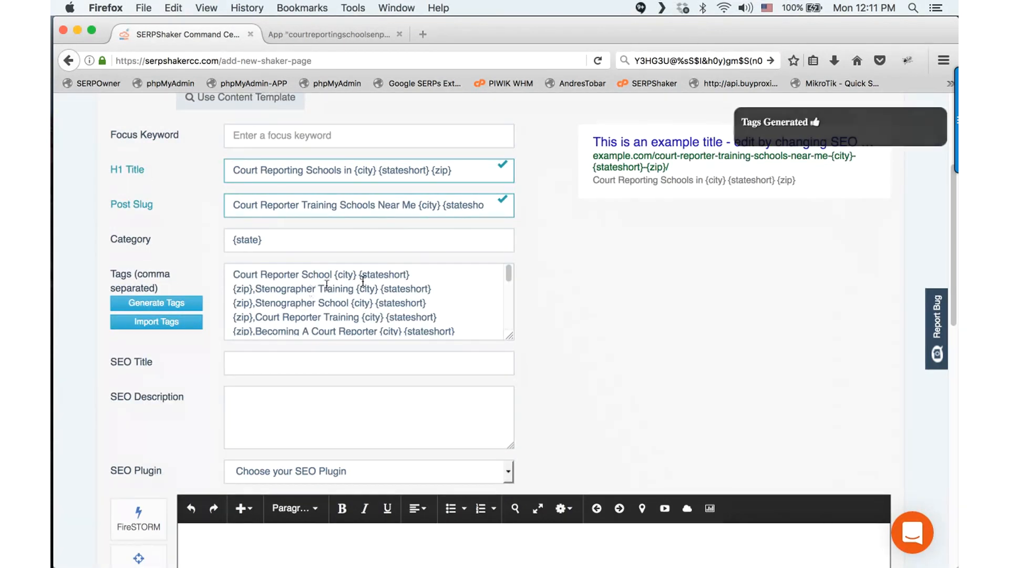
Review the full list of generated tags and select its entire text.
scroll(362, 281, "down", 2)
scroll(362, 281, "down", 3)
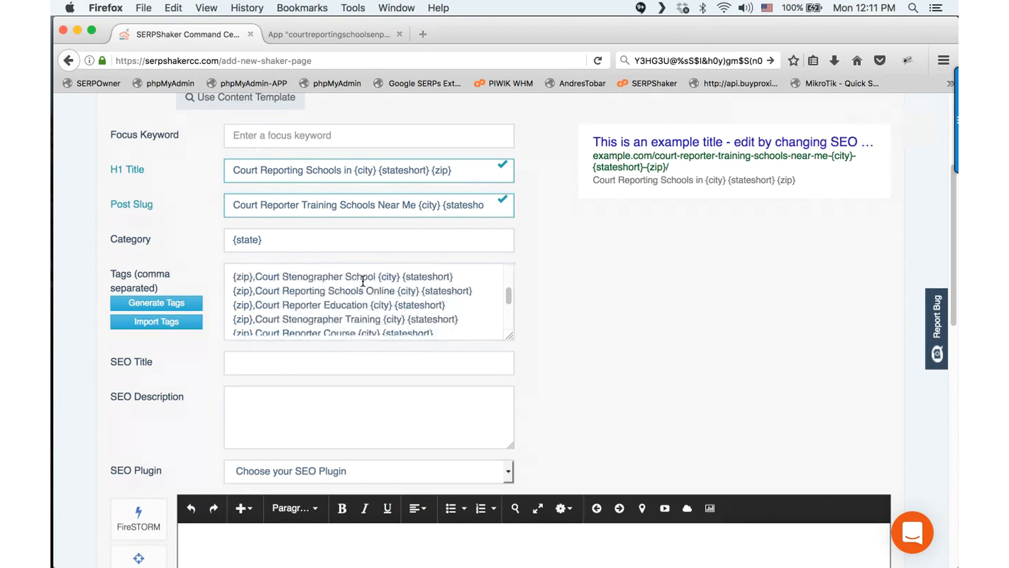
scroll(363, 281, "down", 3)
scroll(363, 281, "down", 6)
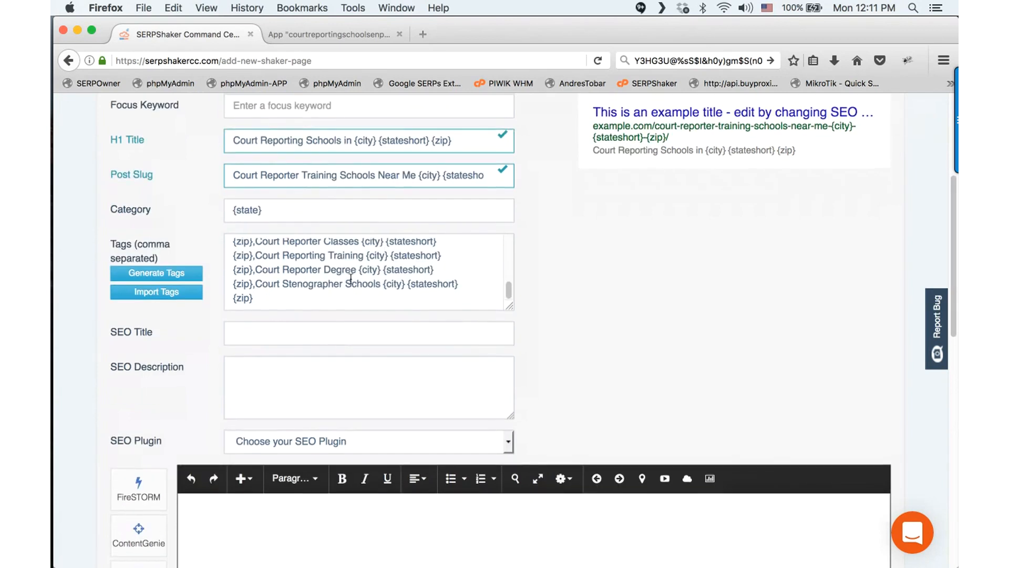
scroll(305, 285, "up", 5)
scroll(305, 285, "up", 10)
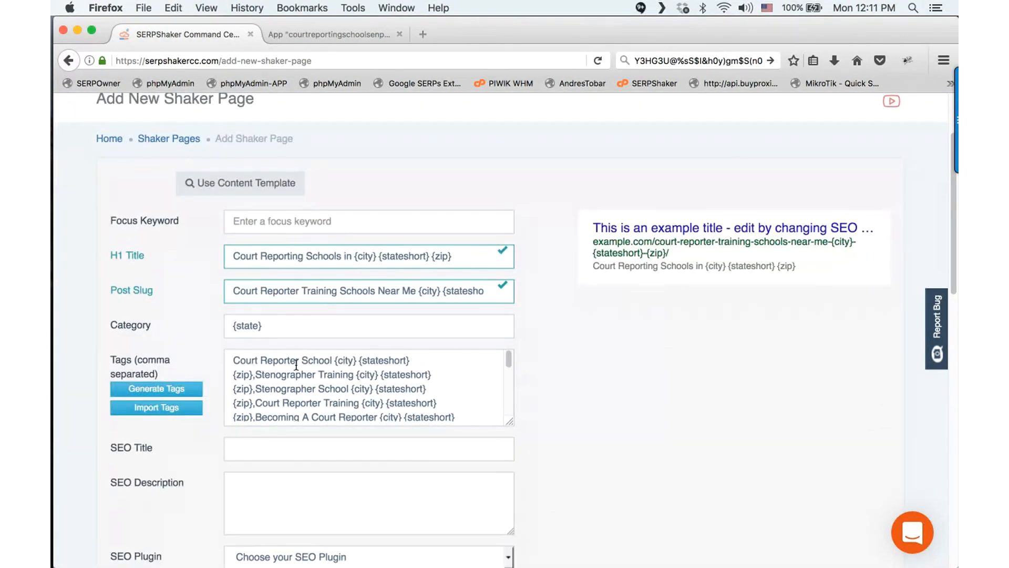
triple_click(296, 365)
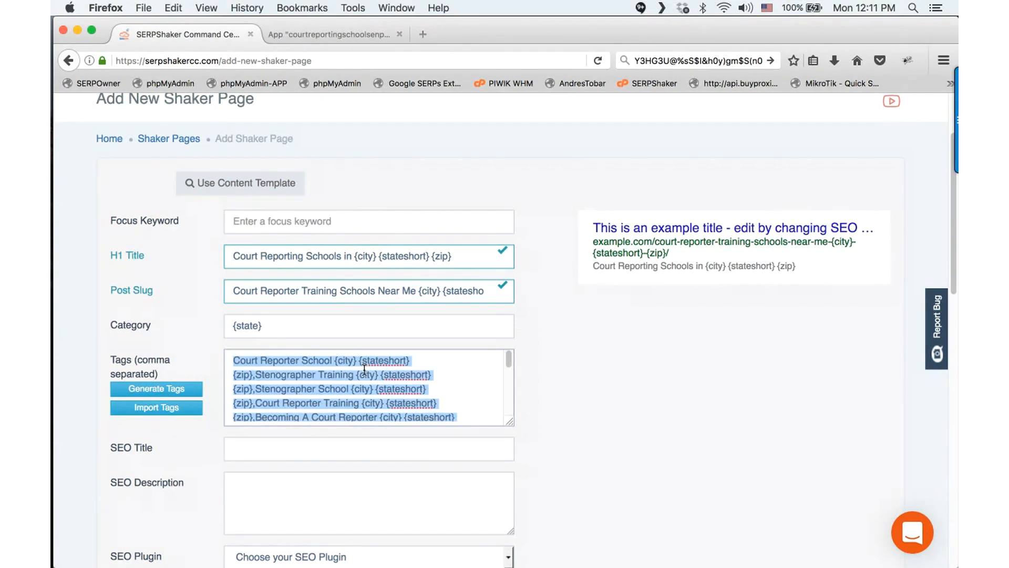
Clear the existing tags and enter "Court Reporting Schools" as the keyword in the Keyword Tag Generator.
key("BackSpace")
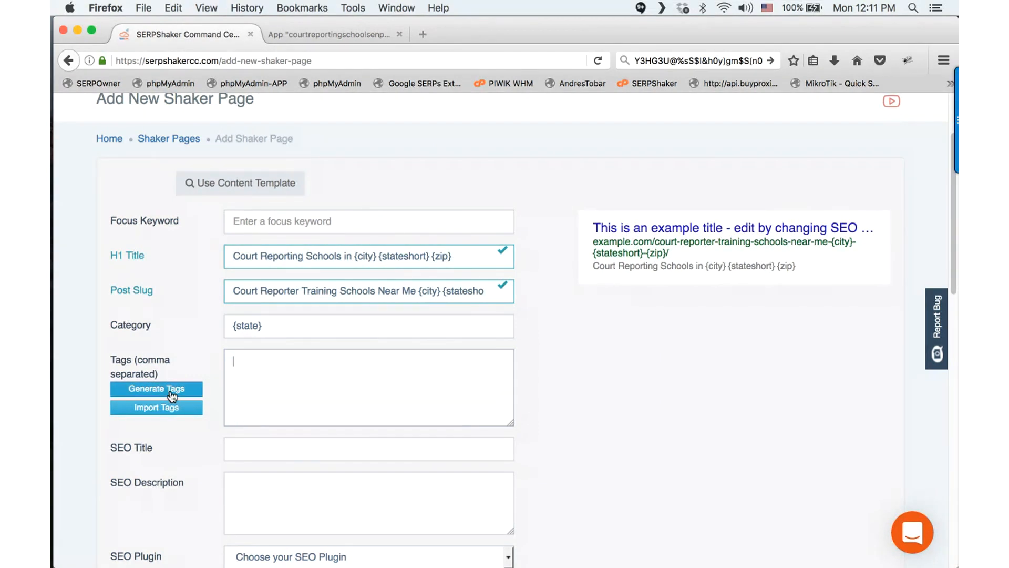
left_click(171, 391)
left_click(495, 171)
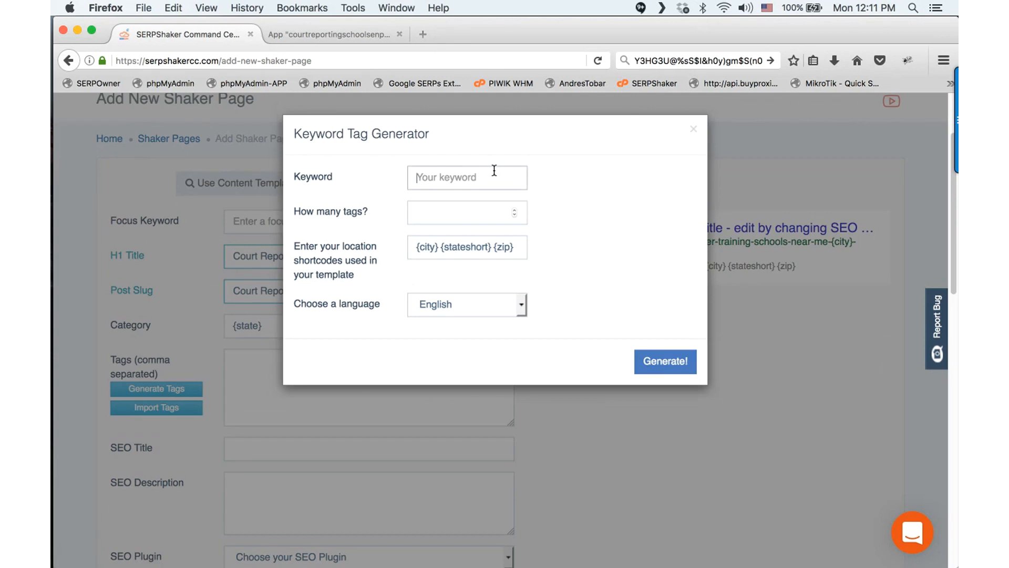
type("c")
key("BackSpace")
type("Cour")
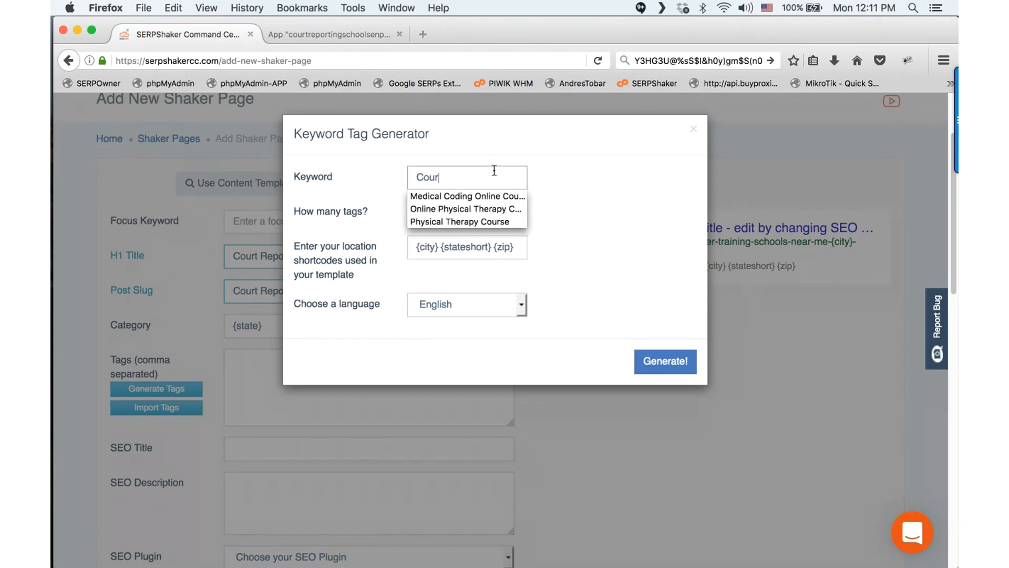
type("t Reporting Shco")
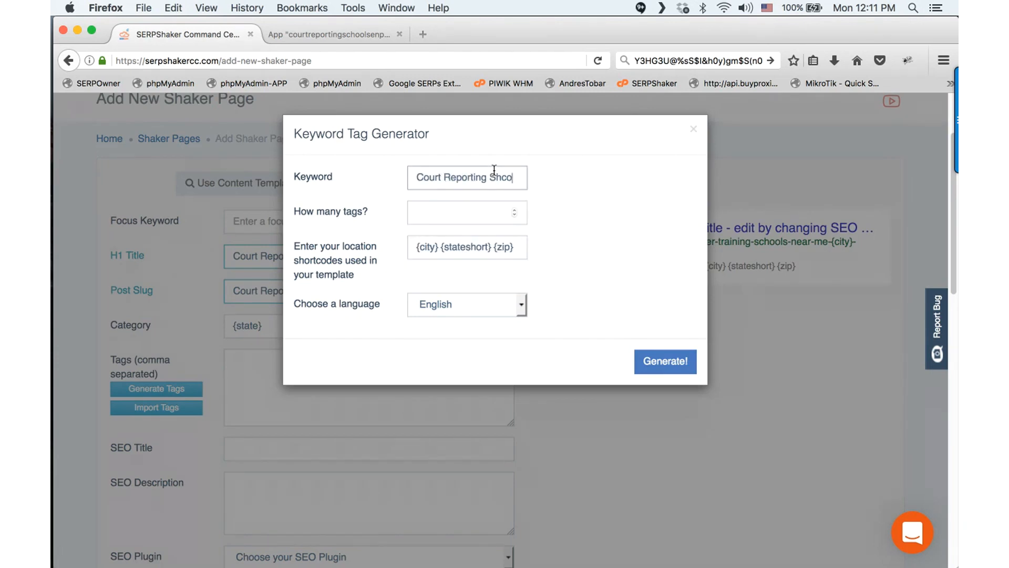
type("ols")
double_click(507, 176)
type("Schools")
Generate 200 tags for the keyword with the location shortcodes removed.
key("Tab")
type("200")
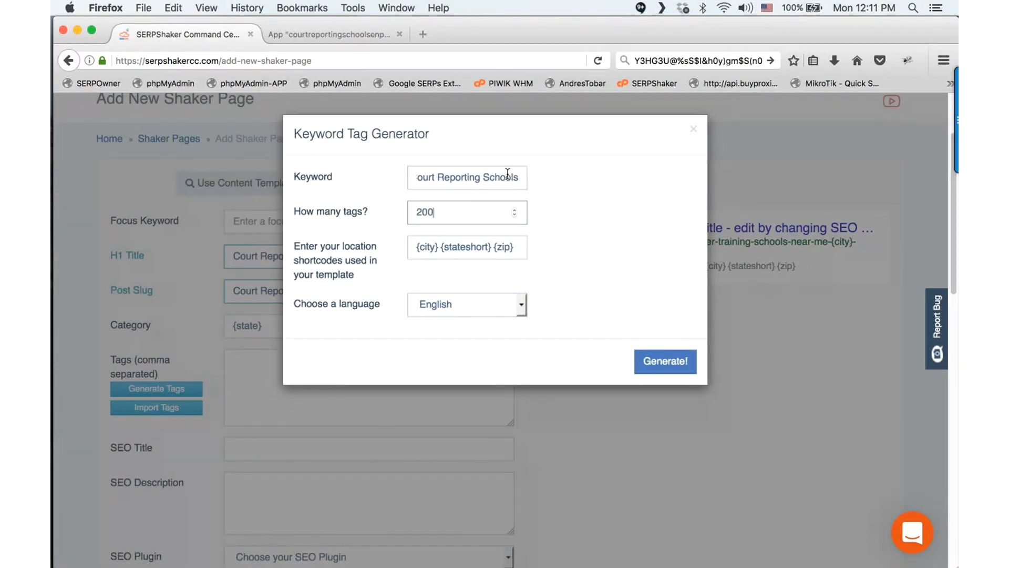
key("Tab")
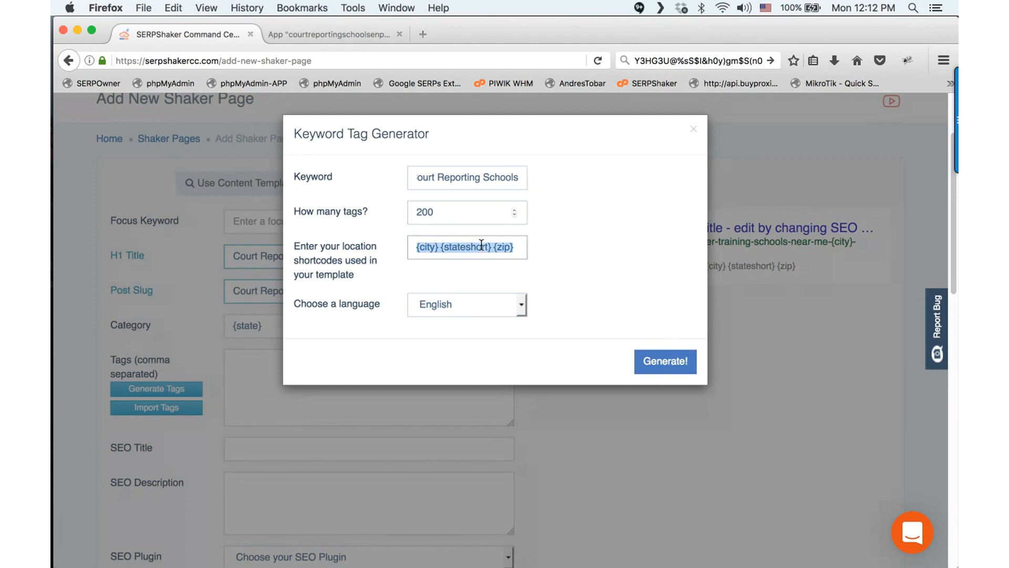
key("BackSpace")
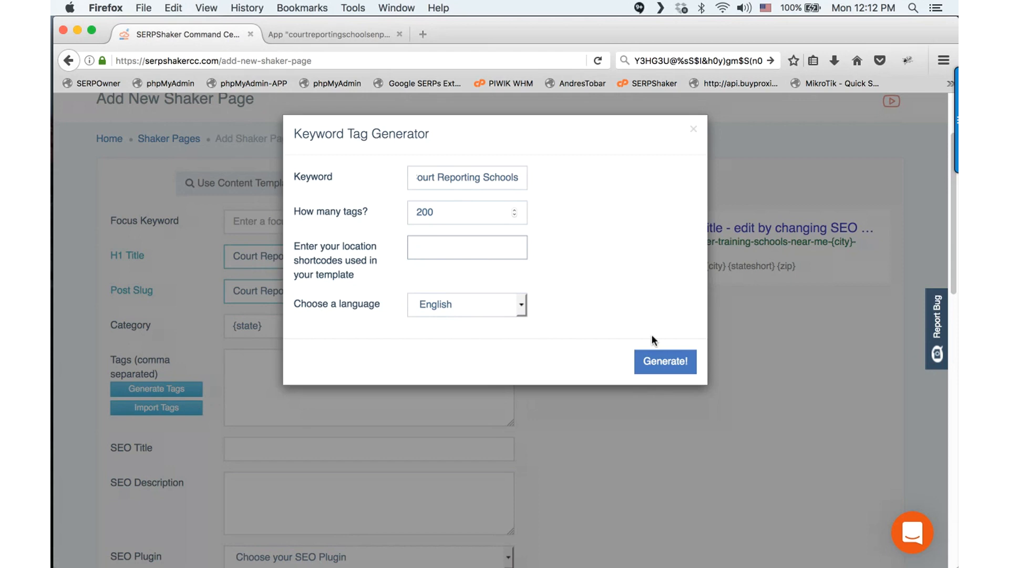
left_click(665, 361)
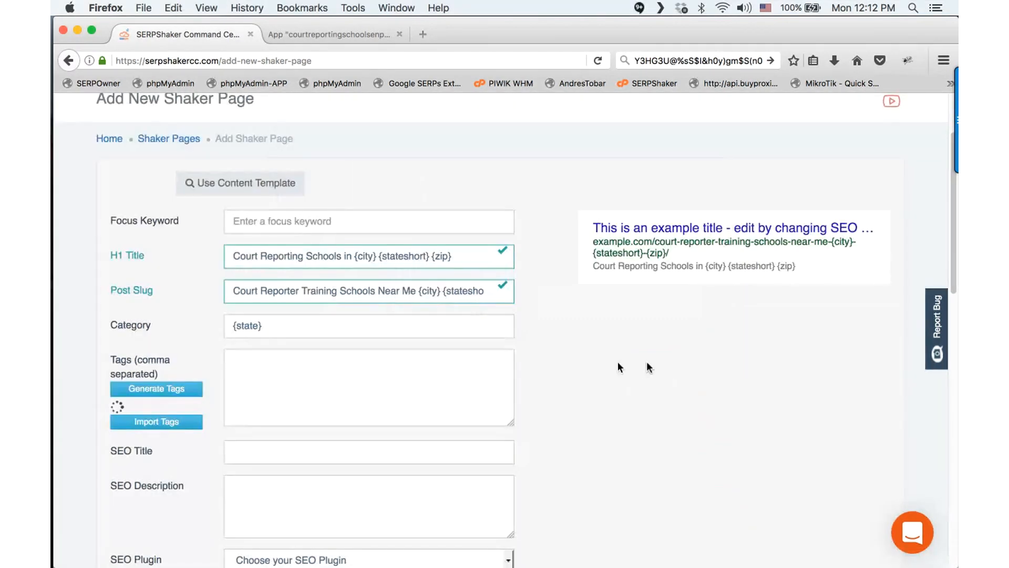
scroll(433, 385, "down", 5)
scroll(375, 363, "up", 3)
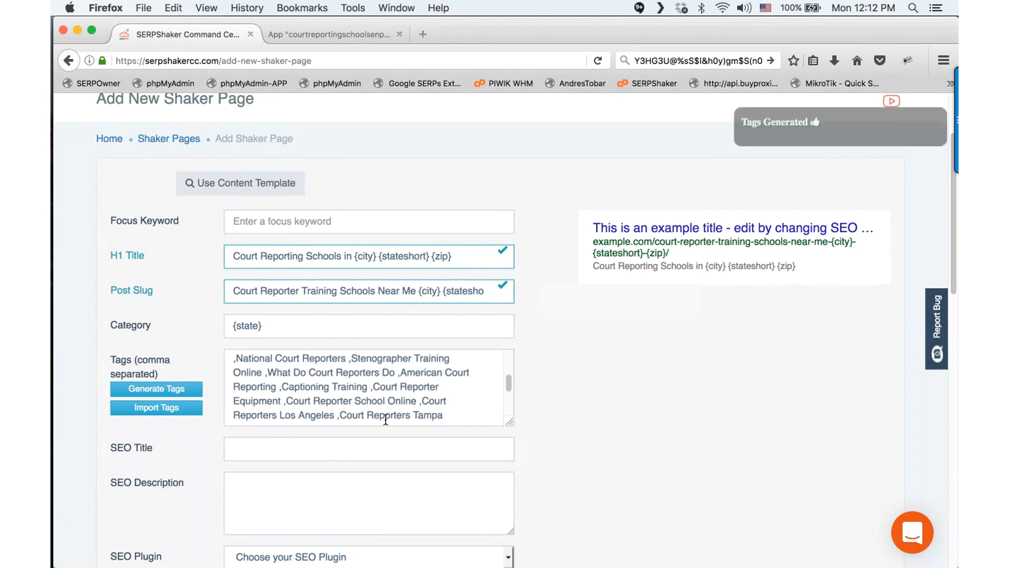
Copy all the generated tags into a new text document in BBEdit.
key("super+a")
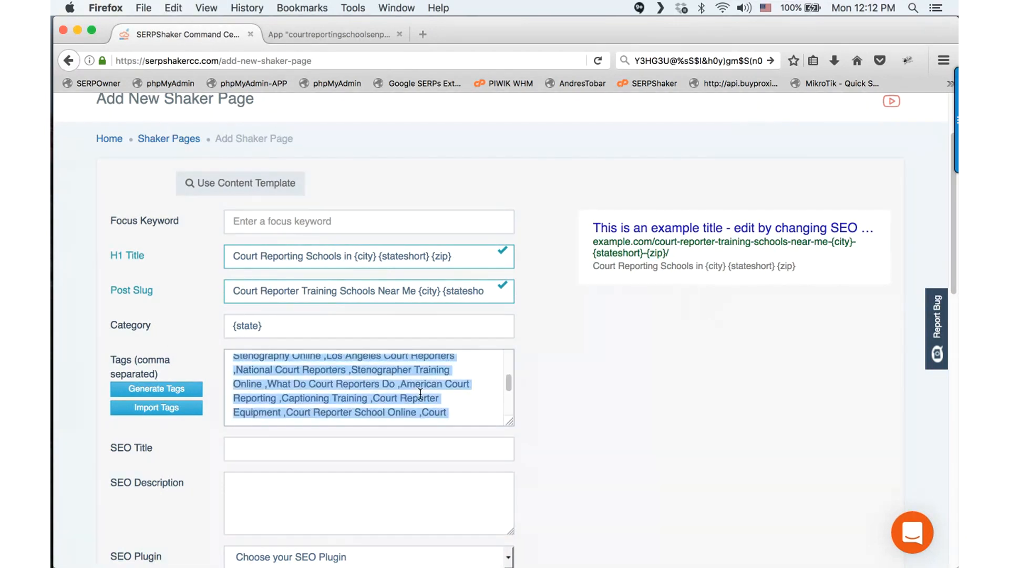
key("super+Tab")
key("super+Tab")
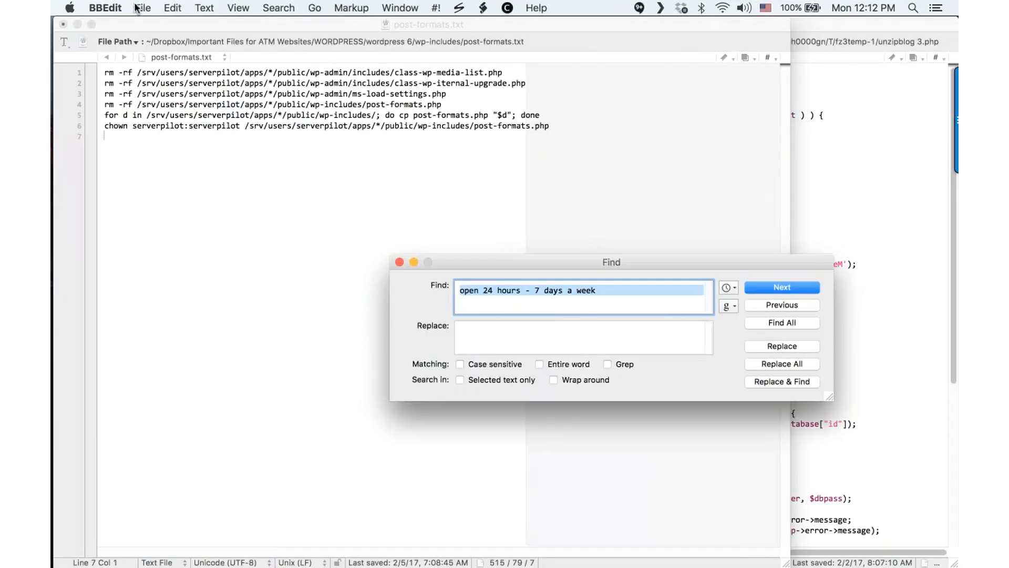
left_click(137, 8)
left_click(153, 25)
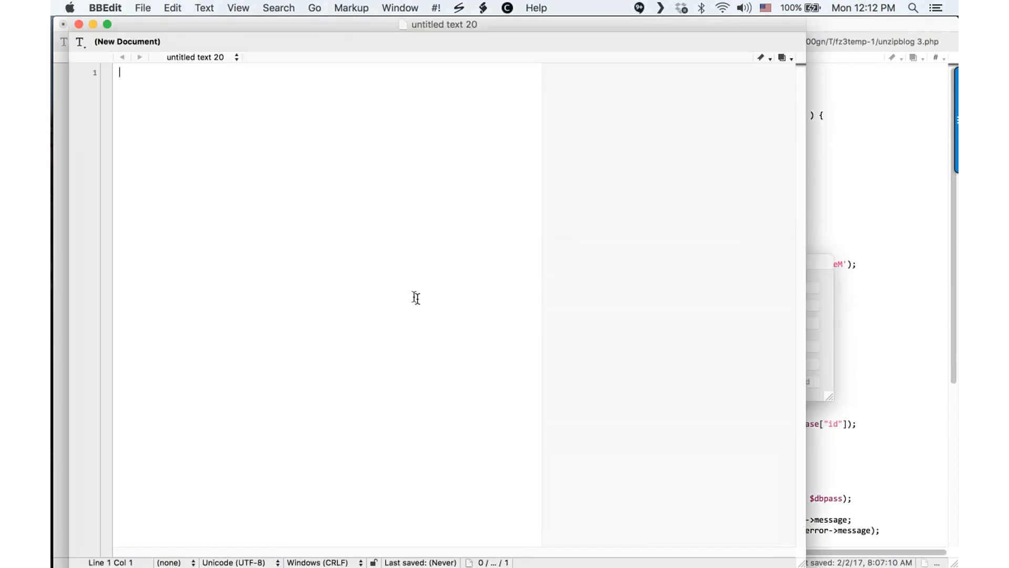
key("super+v")
scroll(314, 142, "left", 5)
scroll(314, 143, "left", 10)
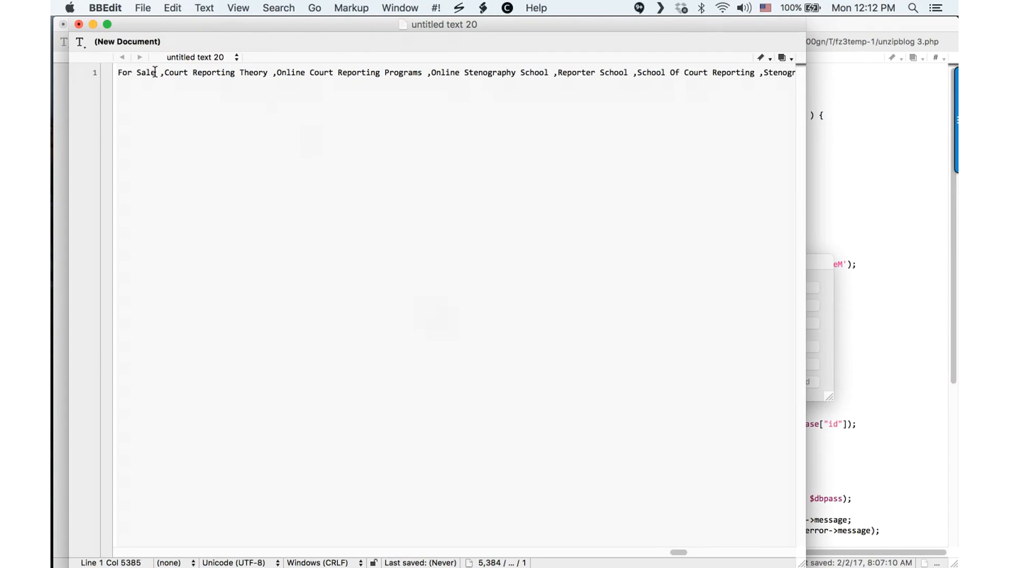
Replace every space-comma separator with a line break (\n) using Grep matching, so each tag is on its own line.
left_click_drag(157, 72, 165, 72)
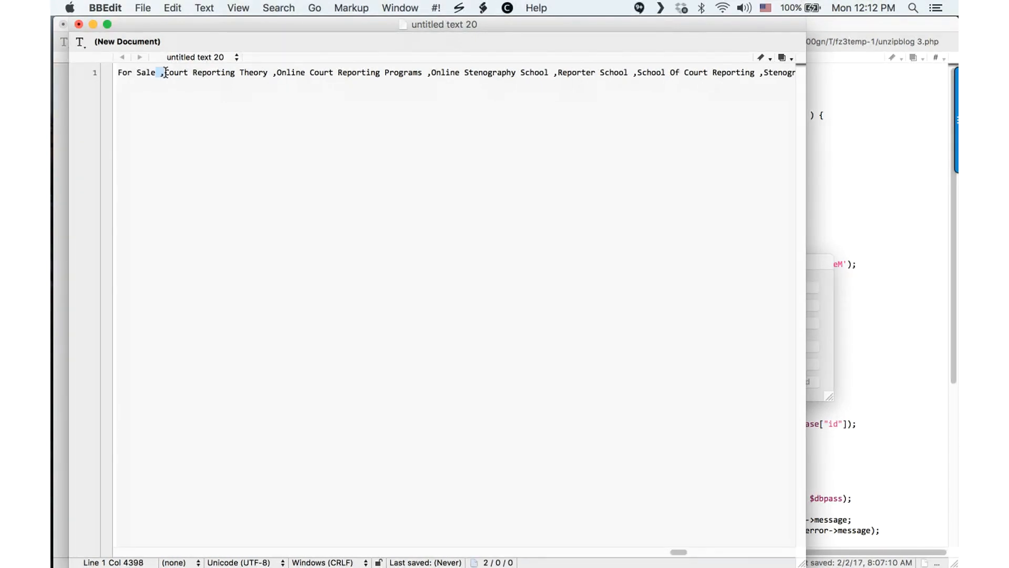
key("super+f")
type(",")
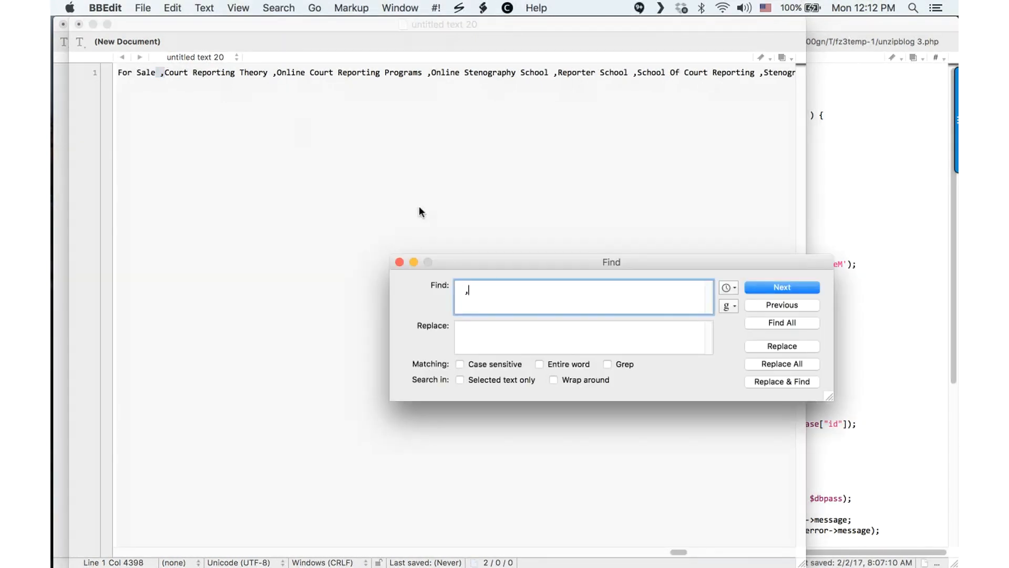
left_click(608, 366)
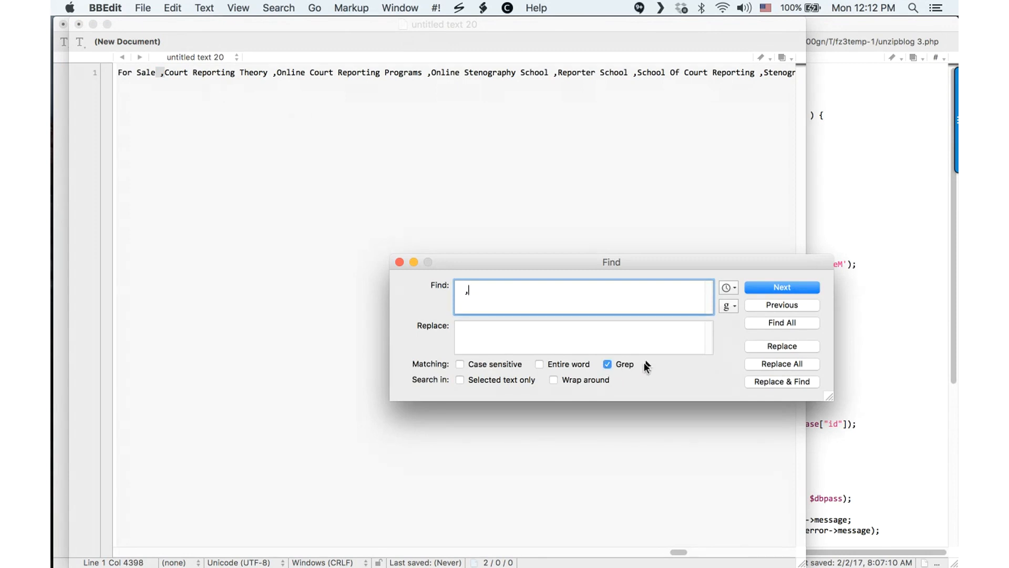
left_click(647, 331)
type("\\n")
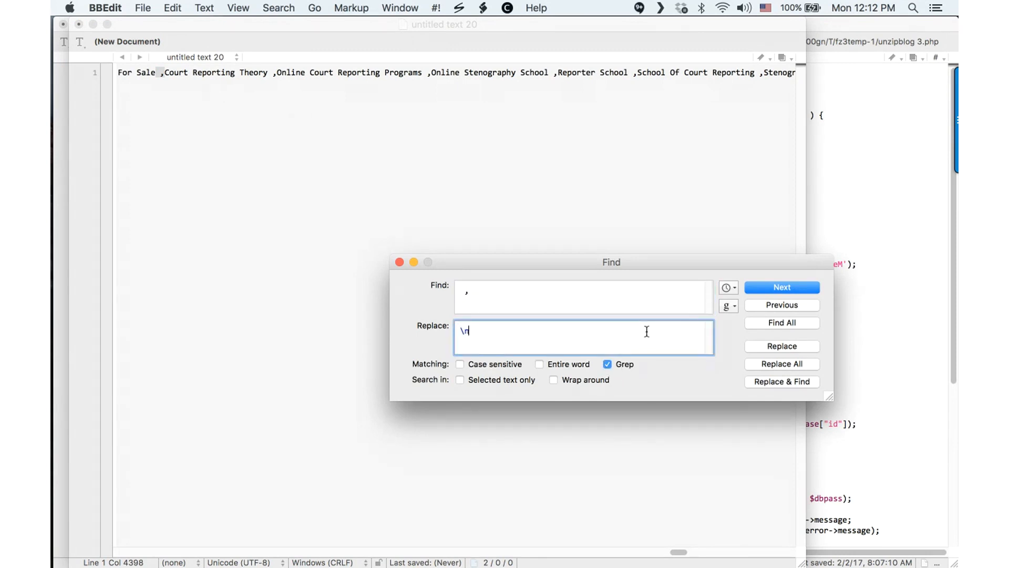
left_click(761, 362)
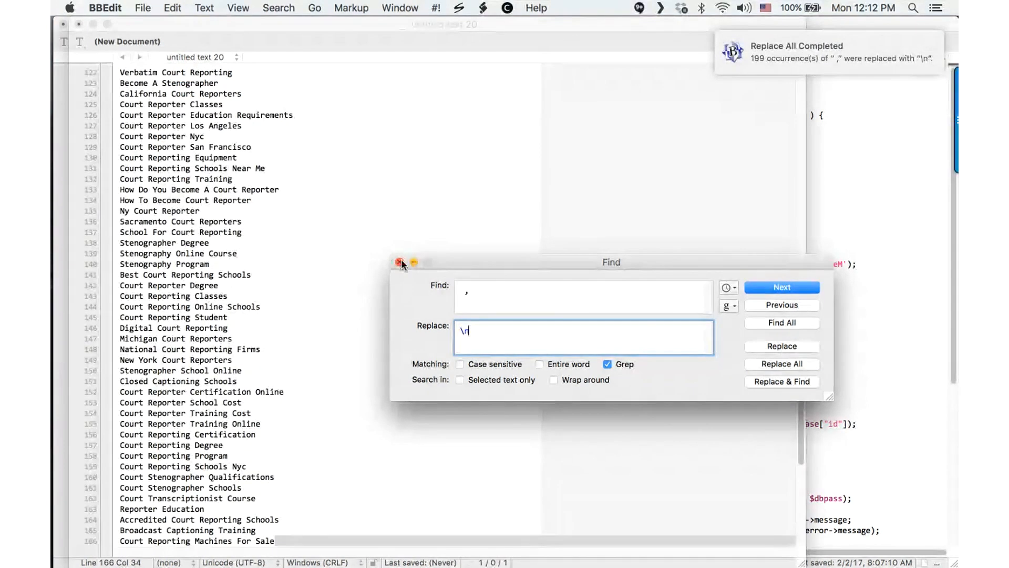
left_click(400, 261)
Cut the first 20 keywords, from "Stenographer" to "Brown College Of Court Reporting", out of the list.
scroll(253, 284, "down", 8)
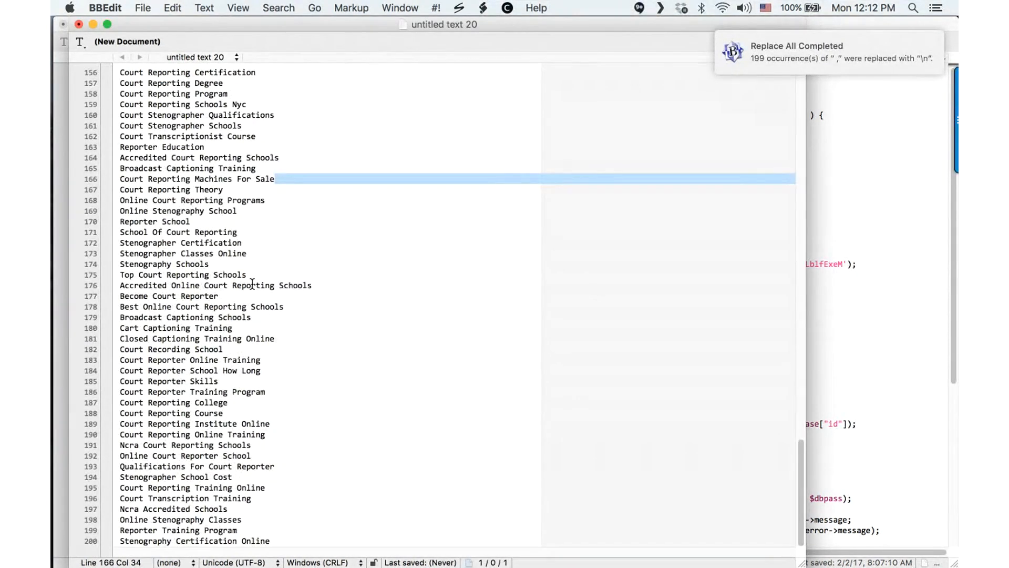
scroll(253, 284, "up", 15)
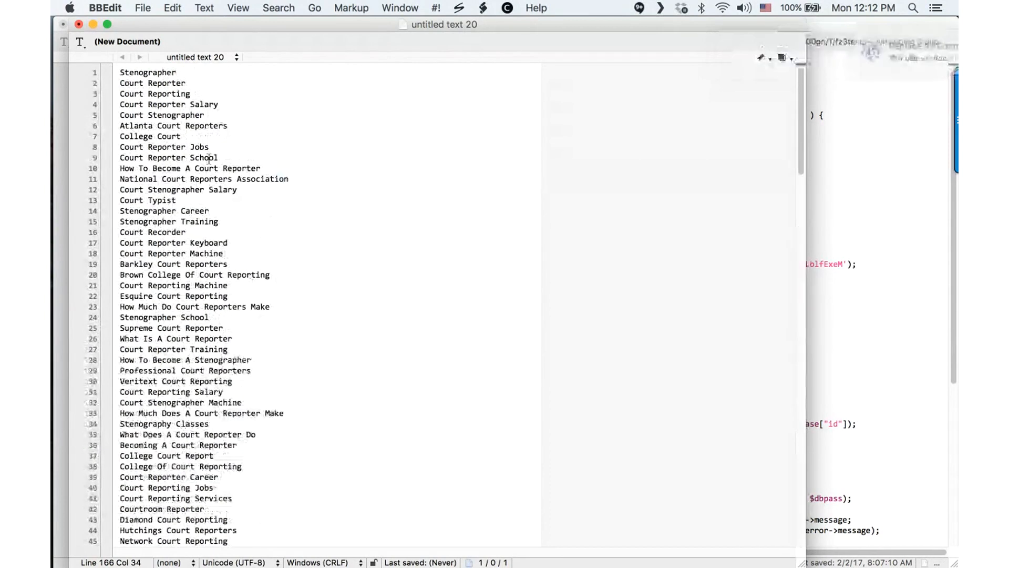
left_click(120, 73)
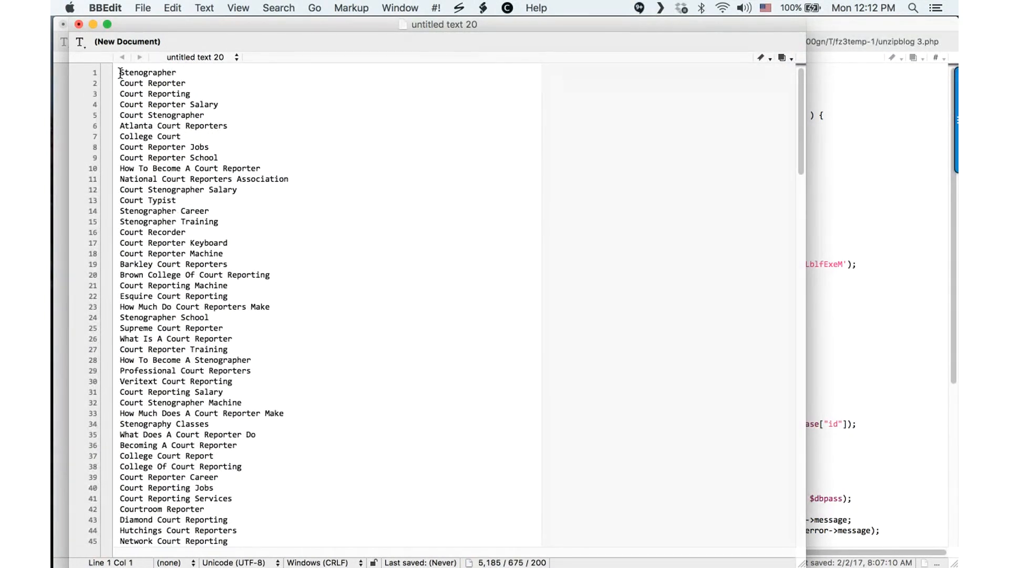
scroll(120, 72, "down", 15)
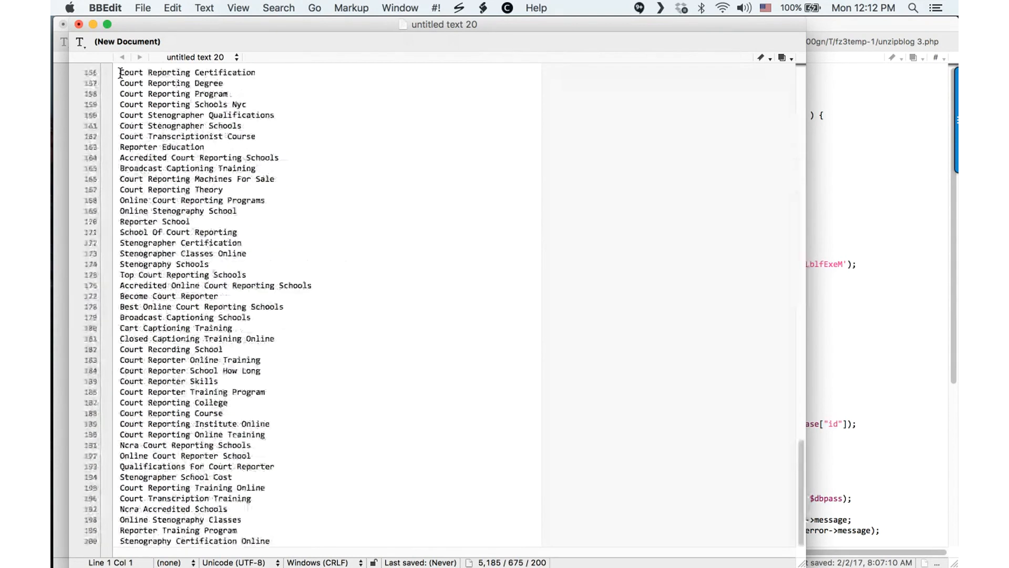
scroll(120, 73, "up", 15)
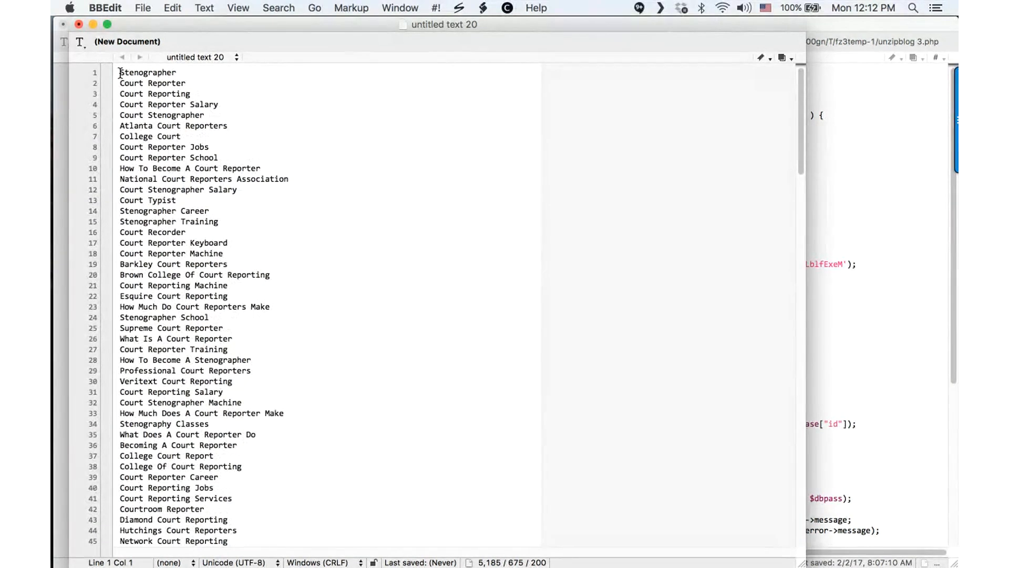
left_click_drag(120, 73, 297, 277)
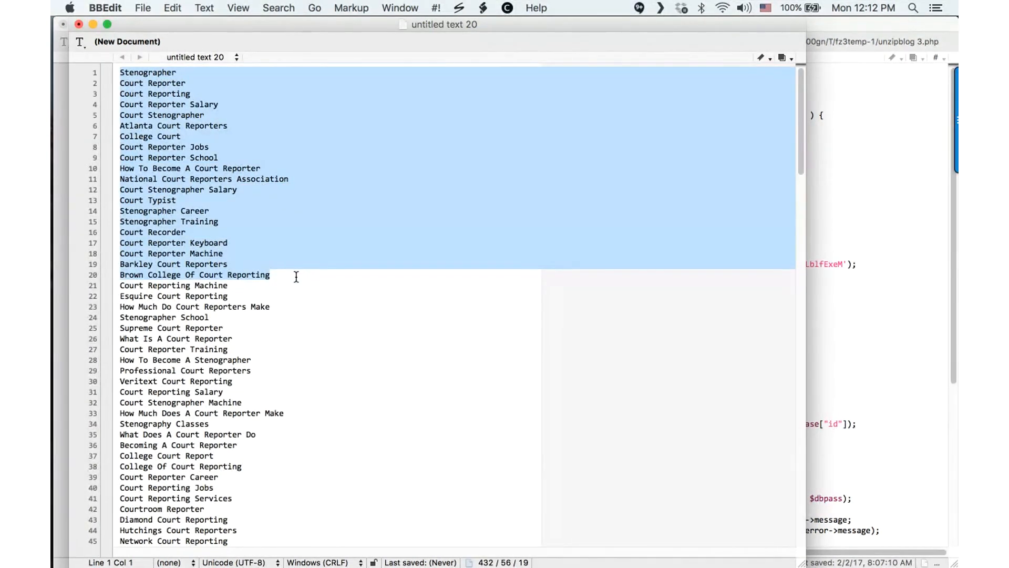
key("super+x")
Back in Firefox, clear the Tags field and import the 20 cut keywords with the shortcodes {city} {stateshort} {zip}.
key("super+Tab")
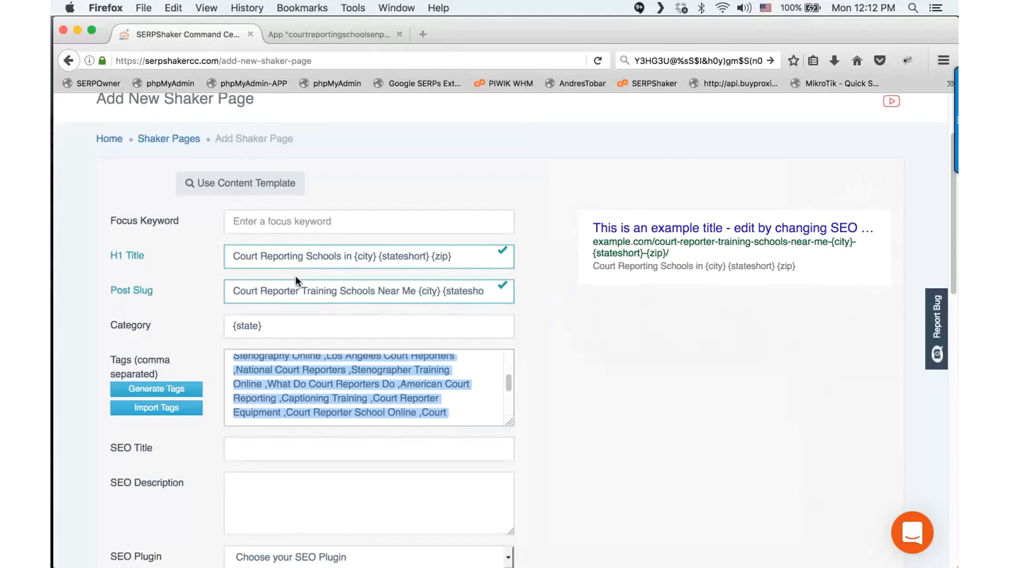
key("BackSpace")
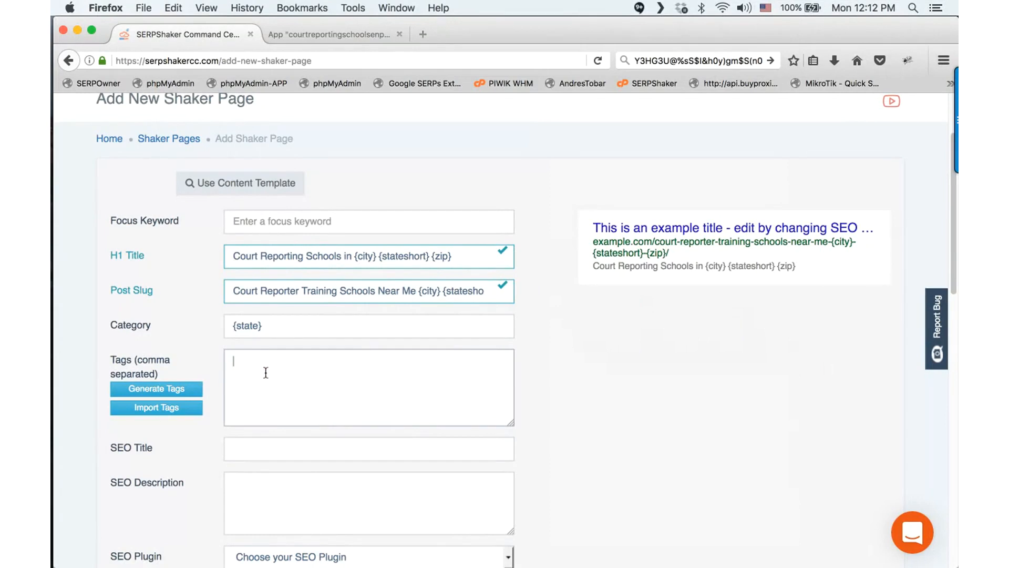
left_click(168, 409)
left_click(482, 223)
key("super+v")
scroll(489, 244, "up", 3)
scroll(473, 253, "down", 3)
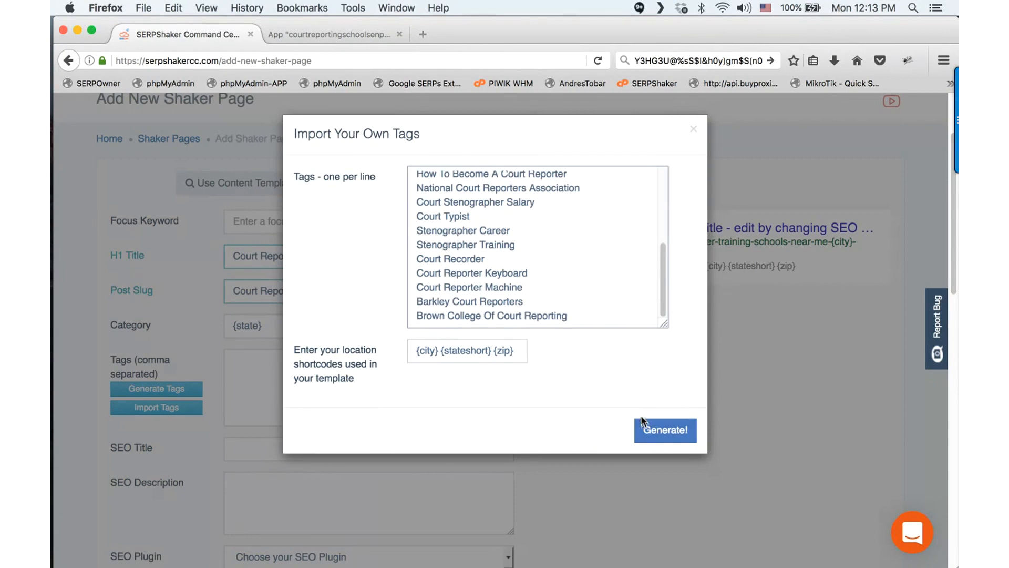
left_click(645, 431)
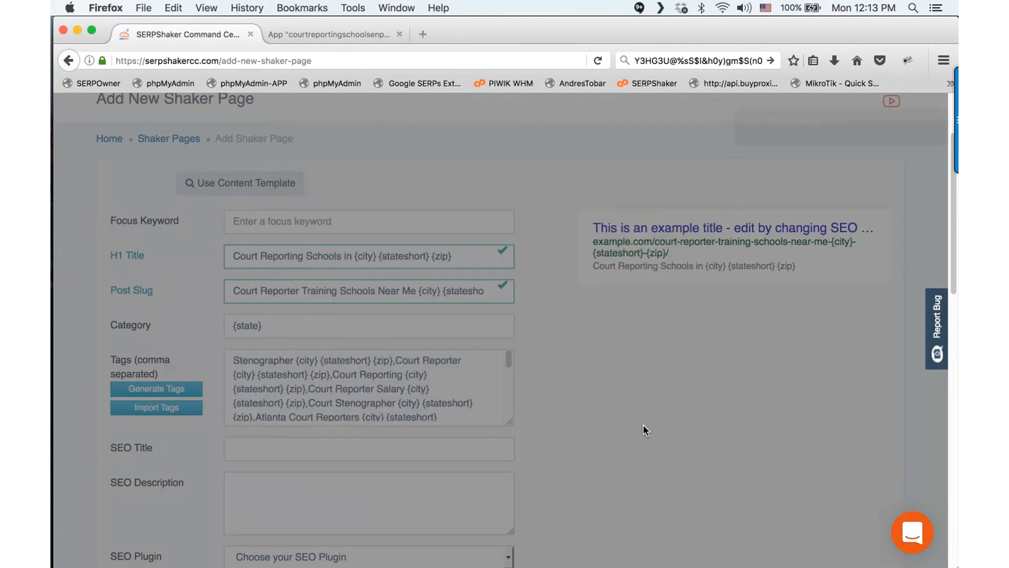
Switch to BBEdit and highlight the next batch of keywords, from "Court Reporting Machine" to "Court Reporting Services", before returning to Firefox.
scroll(438, 370, "down", 10)
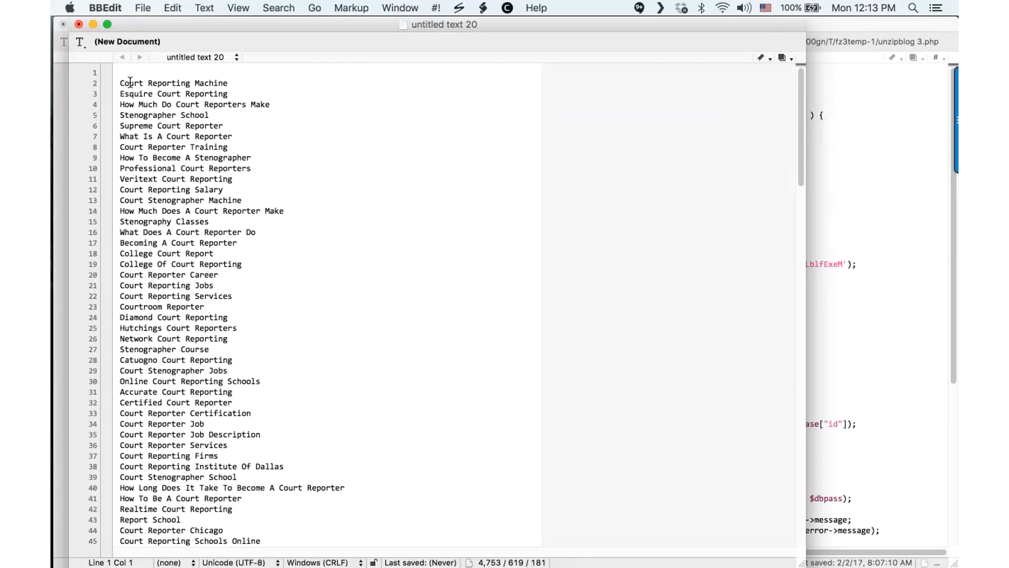
left_click_drag(119, 83, 322, 299)
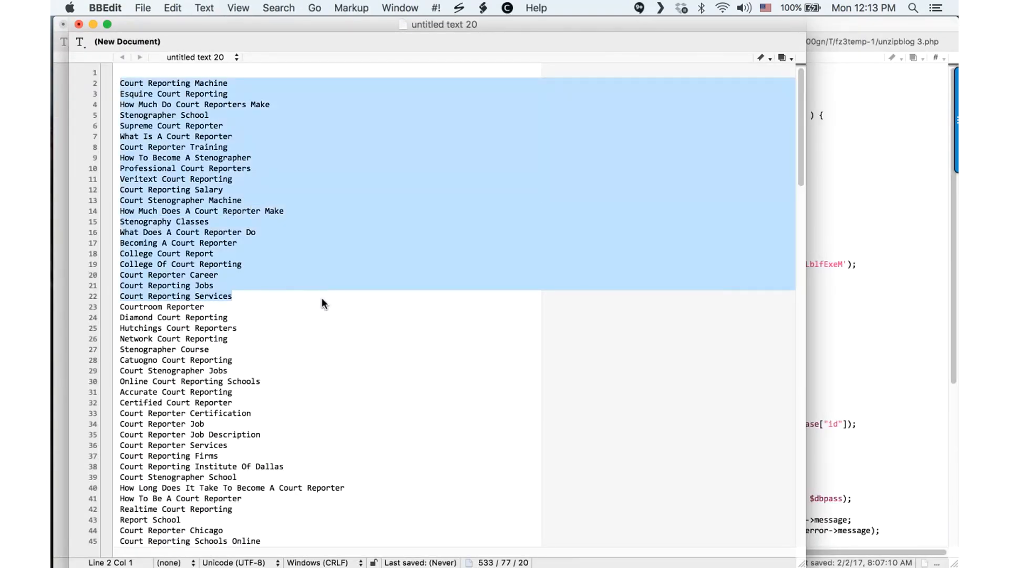
key("super+Tab")
Copy the H1 Title text into the SEO Title and put "Top Rated" in front of it.
scroll(517, 242, "up", 2)
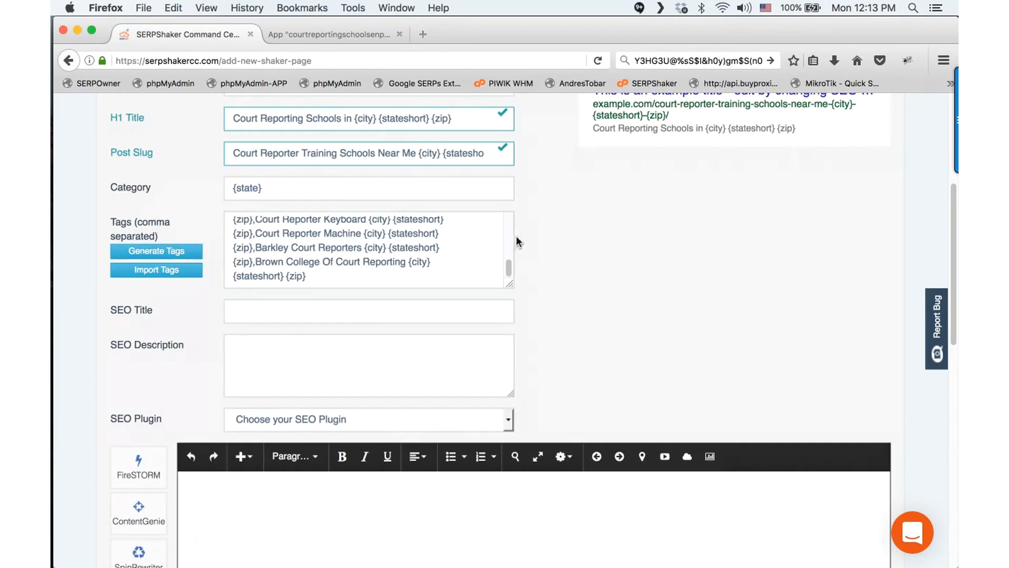
scroll(518, 242, "up", 2)
scroll(445, 318, "up", 8)
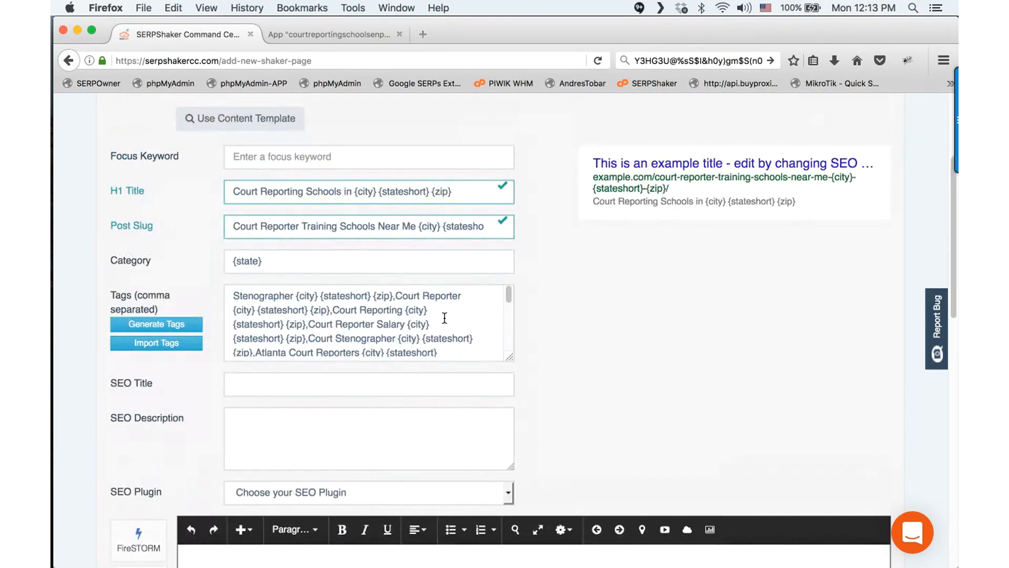
scroll(564, 294, "down", 1)
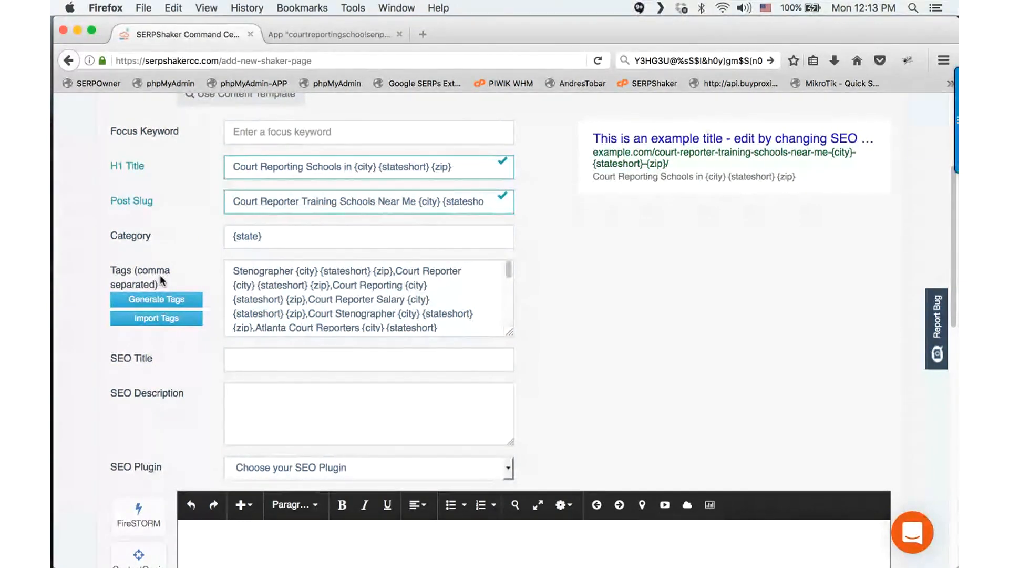
scroll(276, 295, "down", 10)
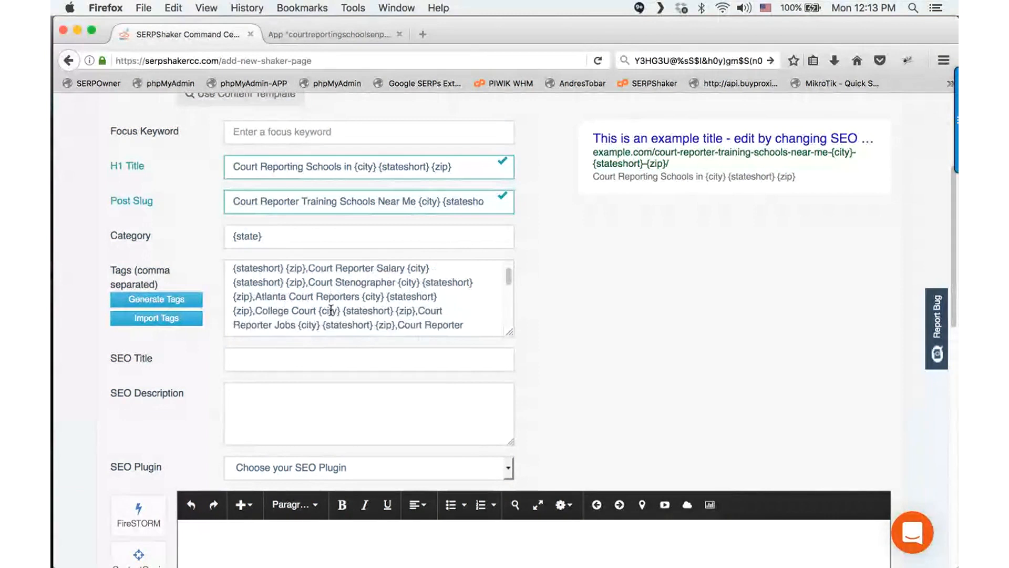
left_click(252, 362)
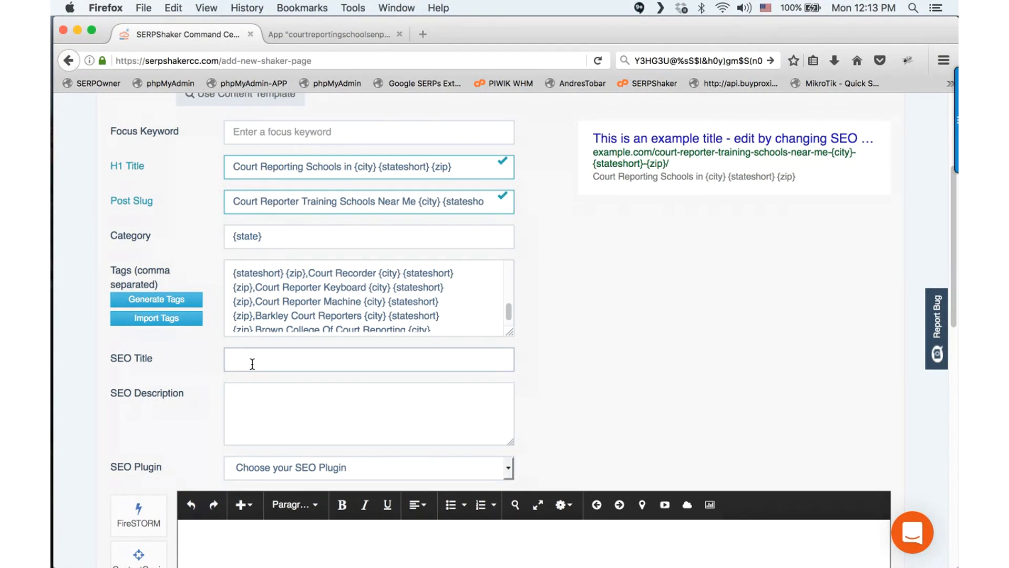
triple_click(314, 158)
key("super+c")
left_click(286, 354)
key("super+v")
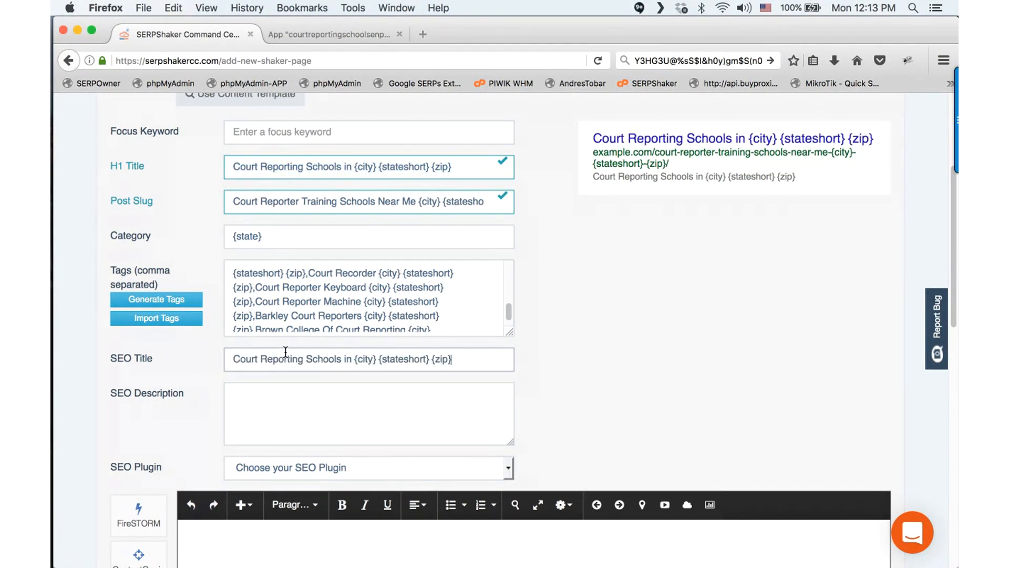
left_click(232, 363)
type("Top Rated")
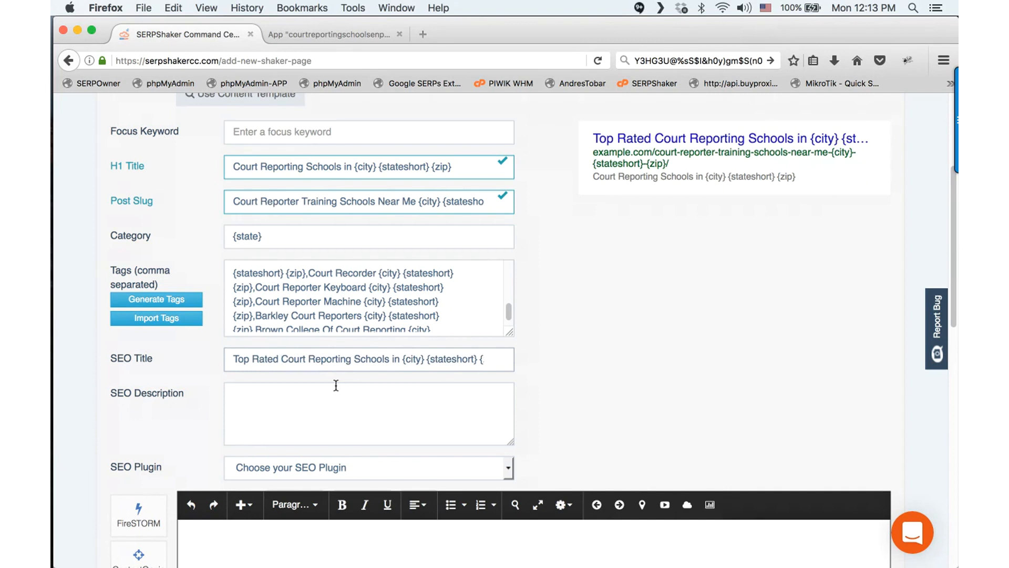
Begin the SEO Description with "Looking to become a Court Reporter in {city} {stateshort}?".
scroll(336, 384, "down", 2)
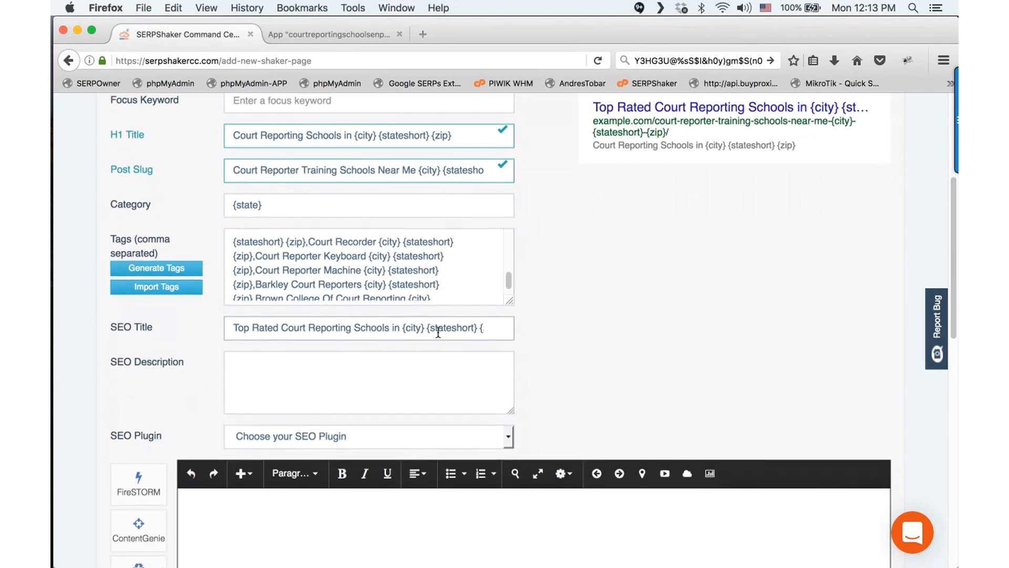
left_click(353, 359)
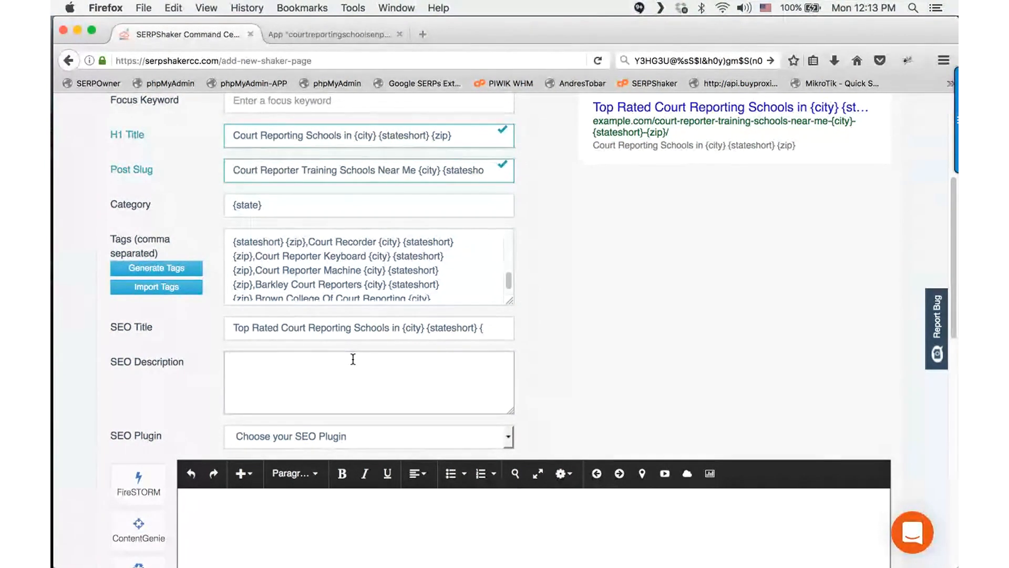
type("L")
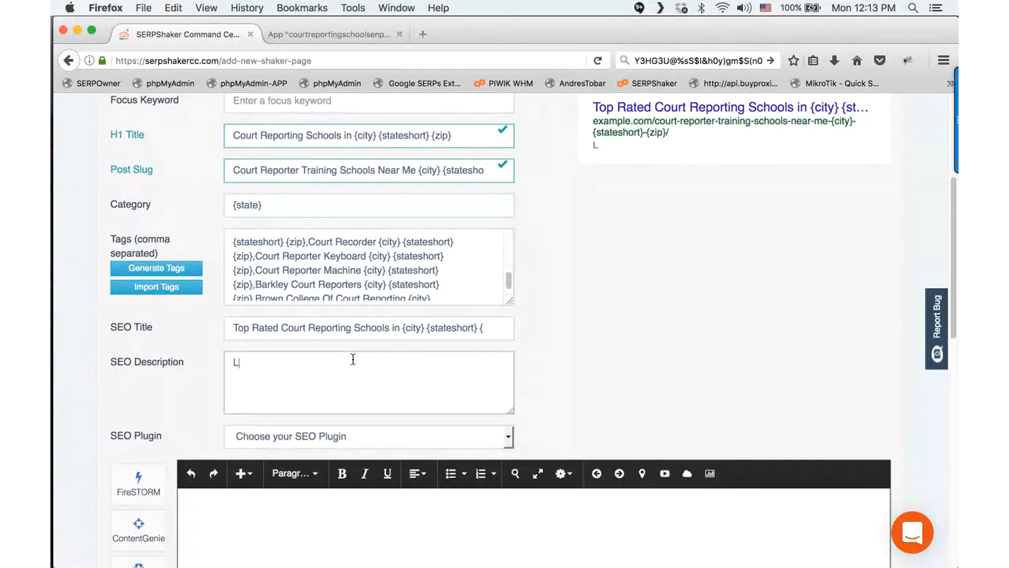
type("ooking to become ")
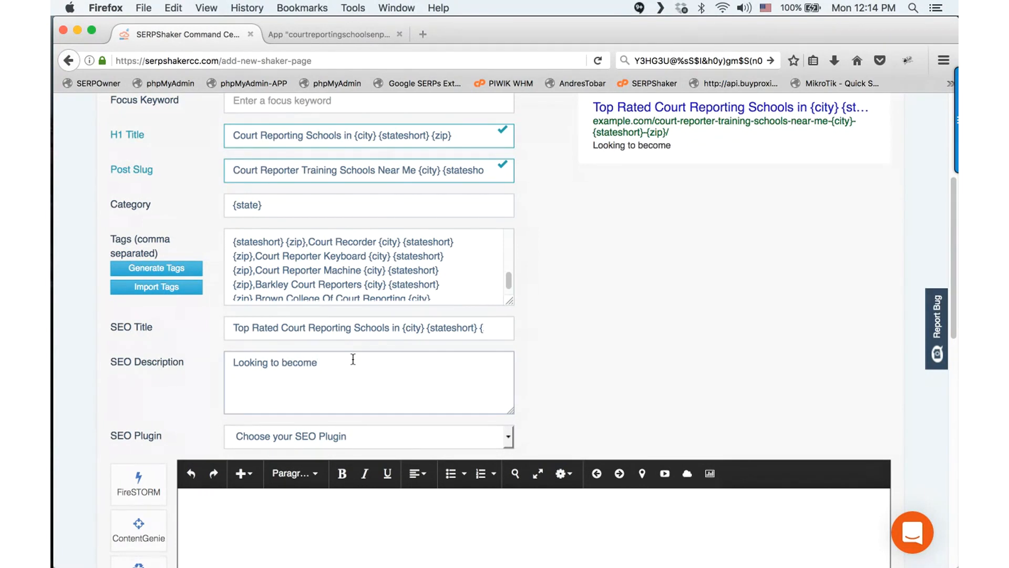
type("a Court Report")
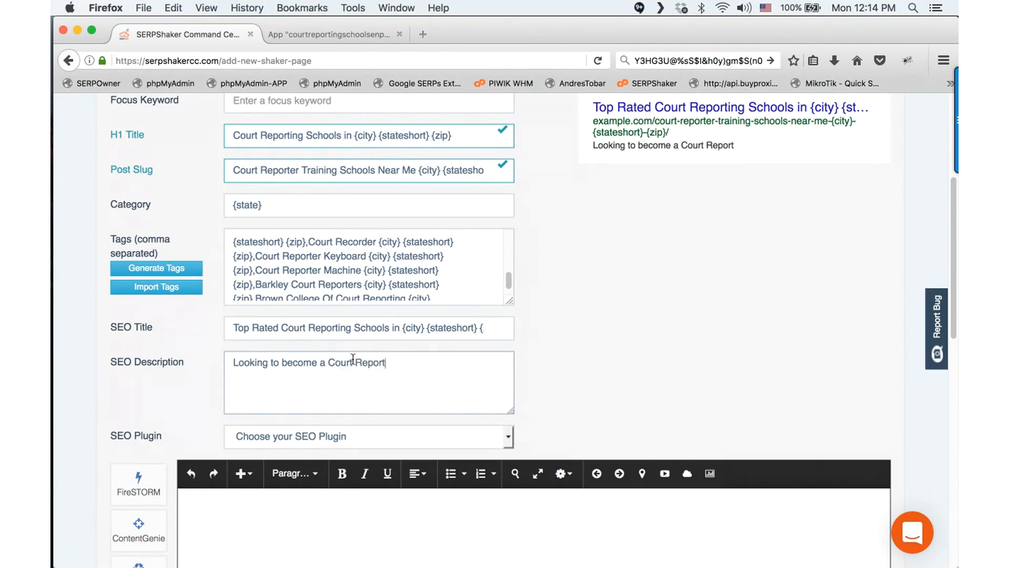
type("er in {city} {sate")
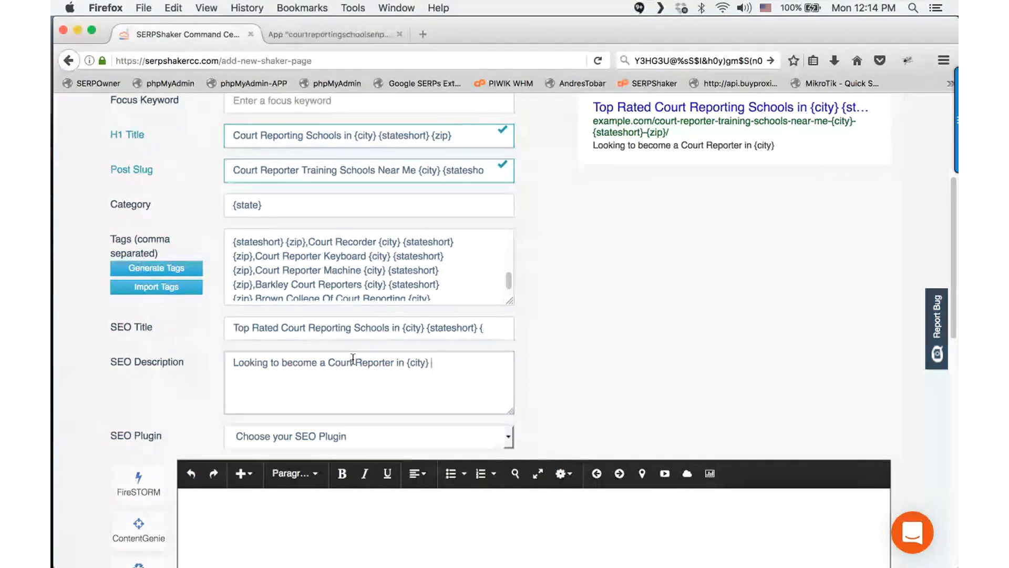
key("BackSpace")
key("BackSpace")
key("BackSpace")
type("tats")
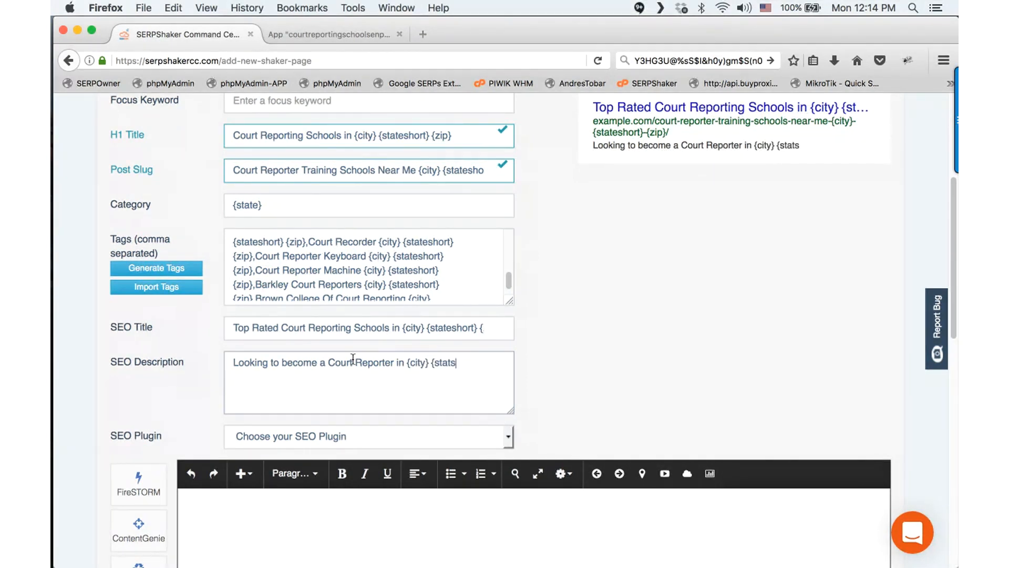
key("BackSpace")
type("eshort}? Find the best schools in ")
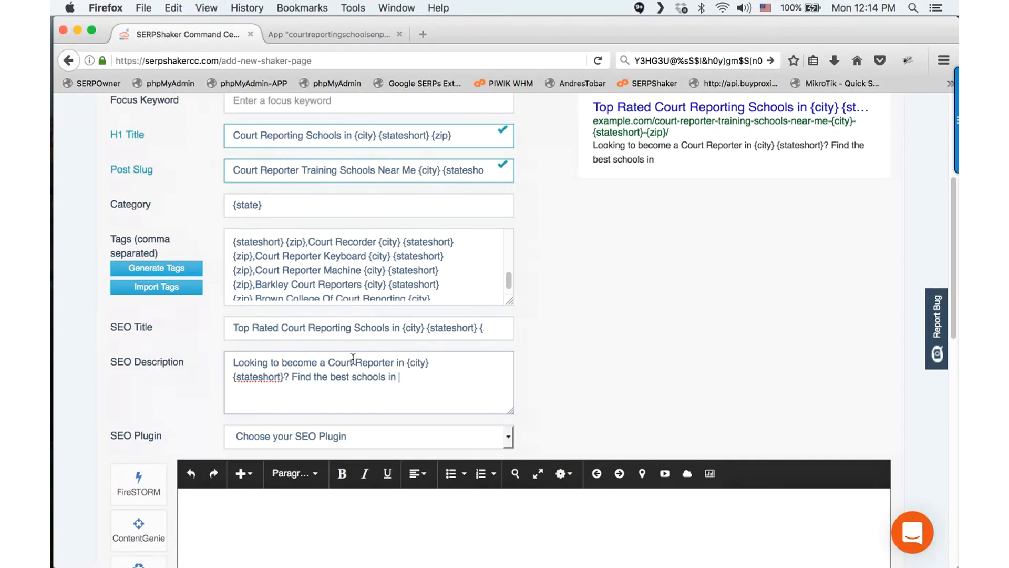
type("{city} for Court Reporting and get FREE ad...")
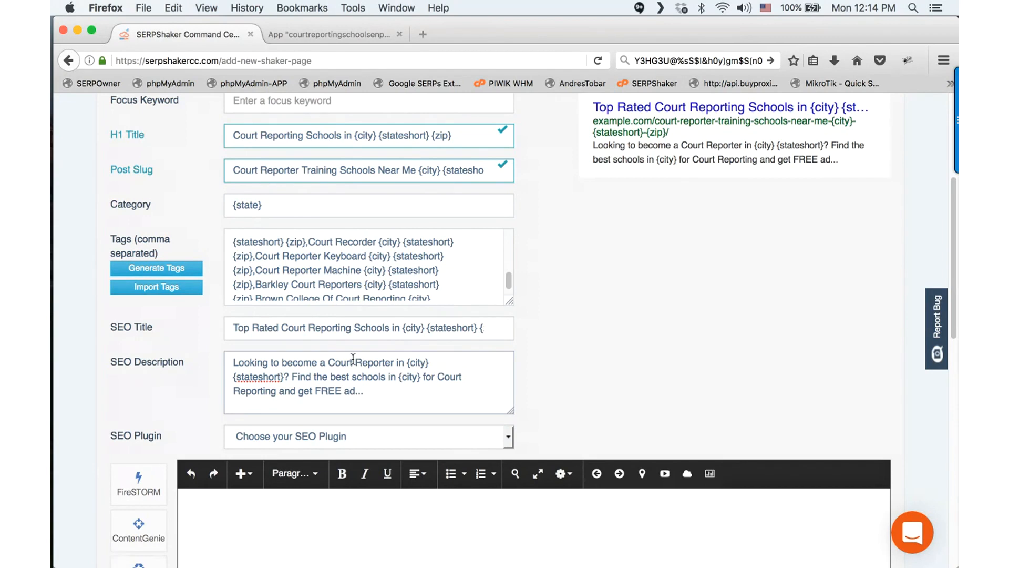
Choose YOAST SEO as the SEO plugin for the shaker page.
scroll(644, 333, "down", 1)
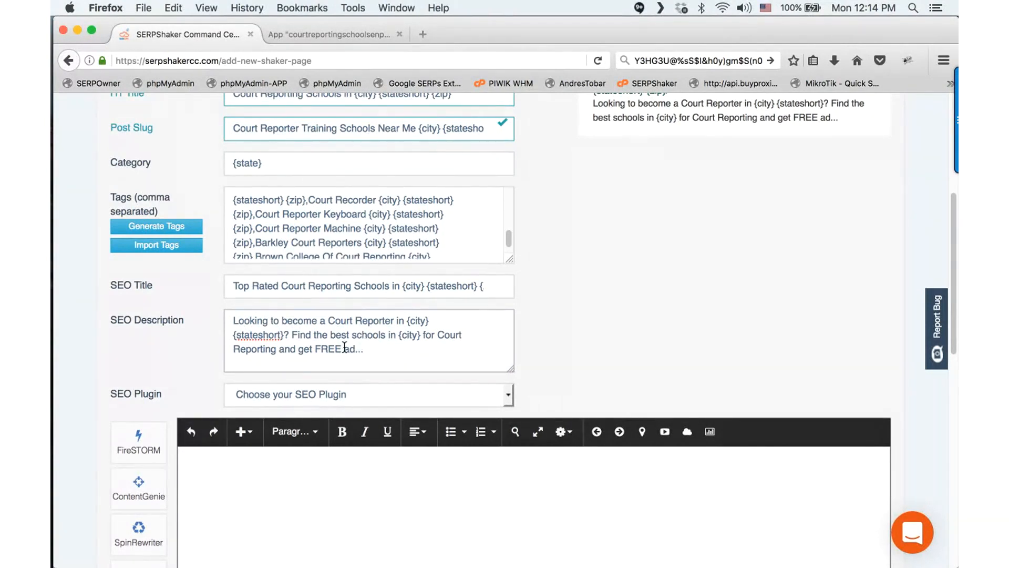
scroll(344, 347, "down", 3)
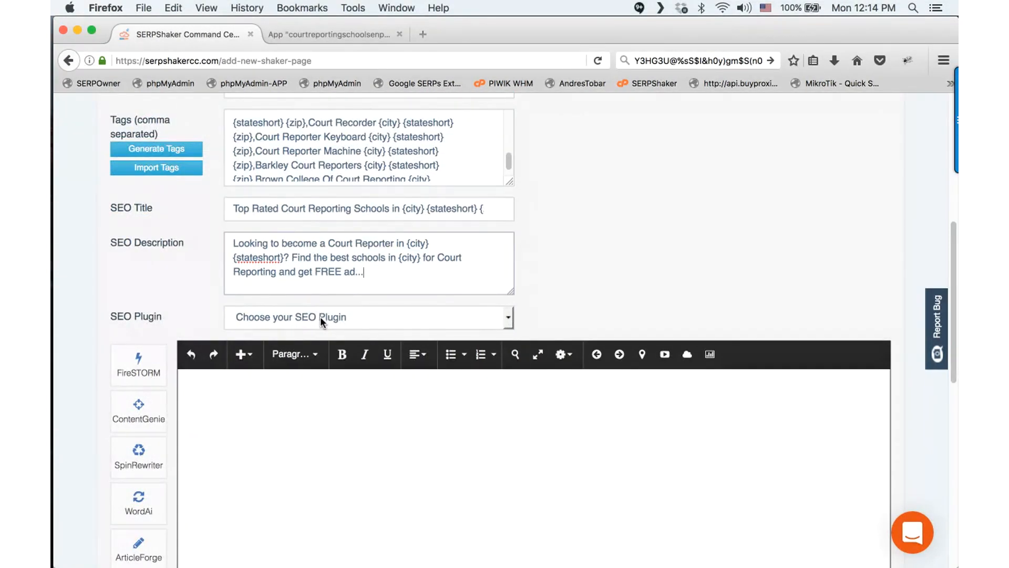
left_click(320, 316)
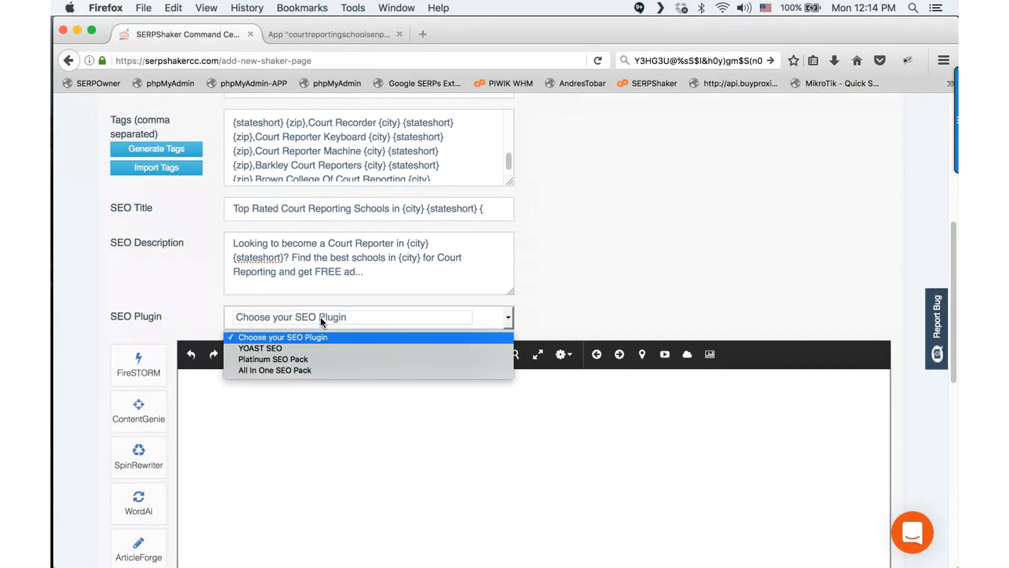
left_click(298, 349)
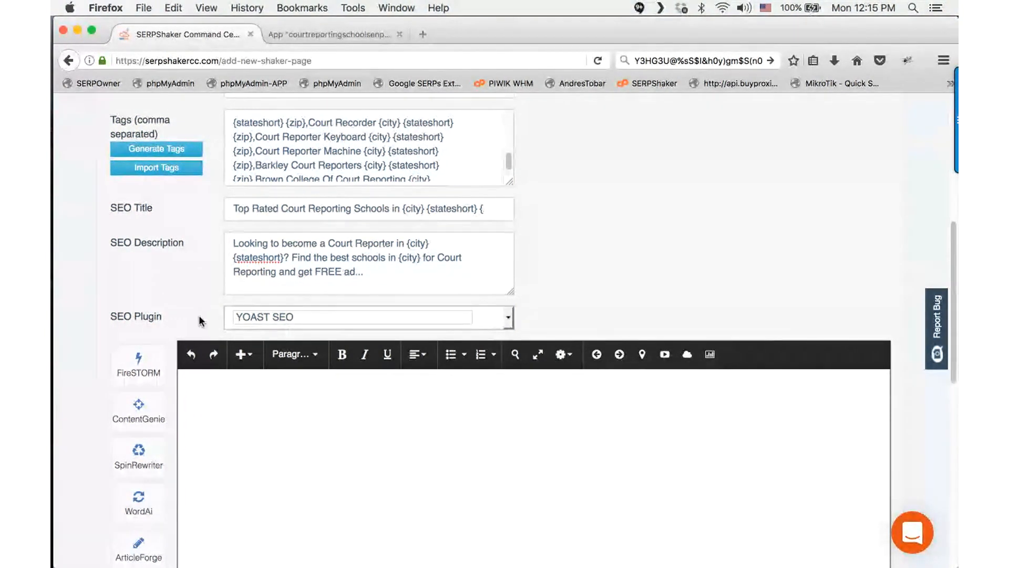
Search ContentGenie for articles on the keyword "Court Reporting Schools".
scroll(199, 316, "down", 3)
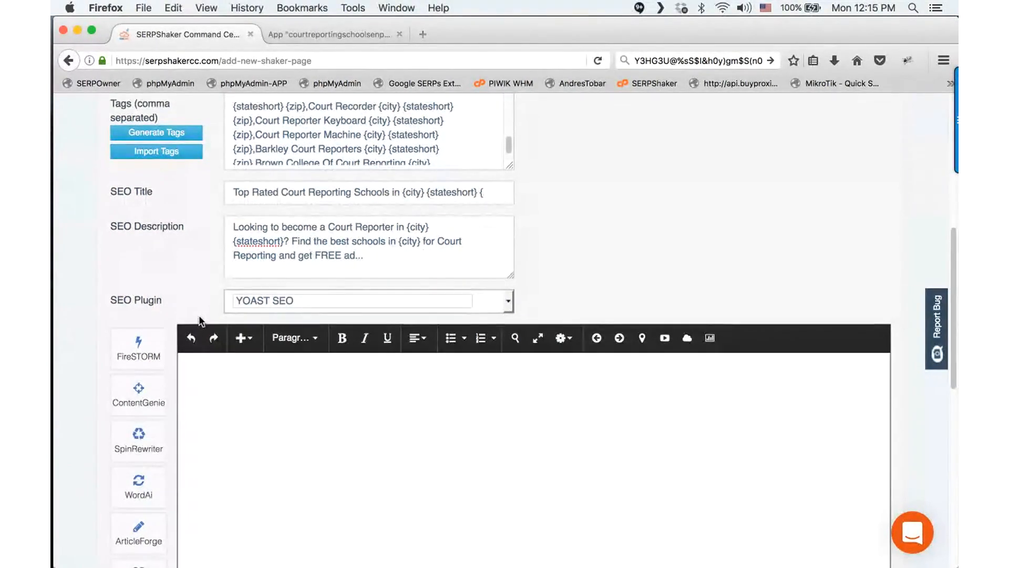
scroll(200, 316, "down", 2)
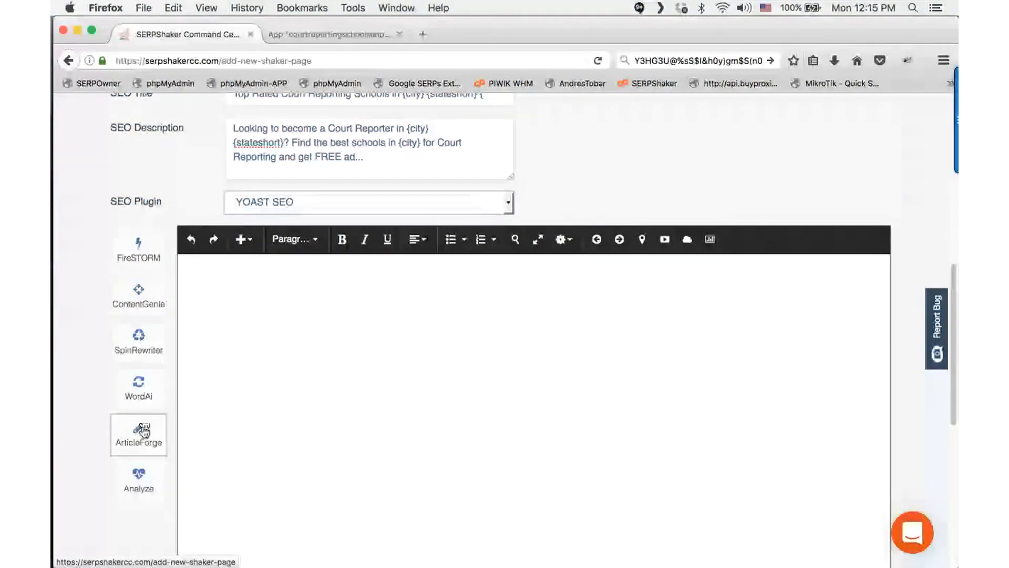
left_click(147, 301)
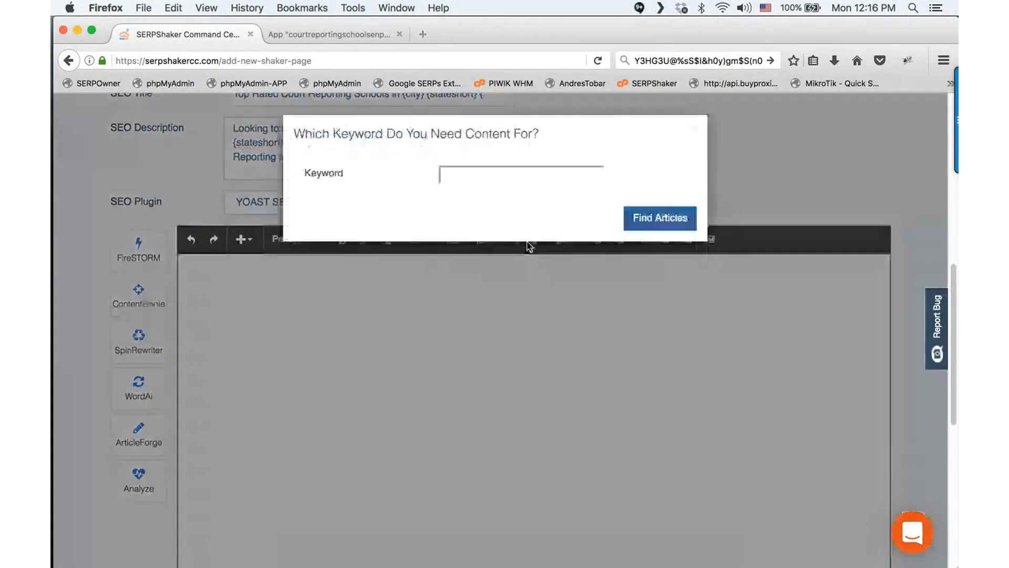
left_click(505, 173)
type("Court ")
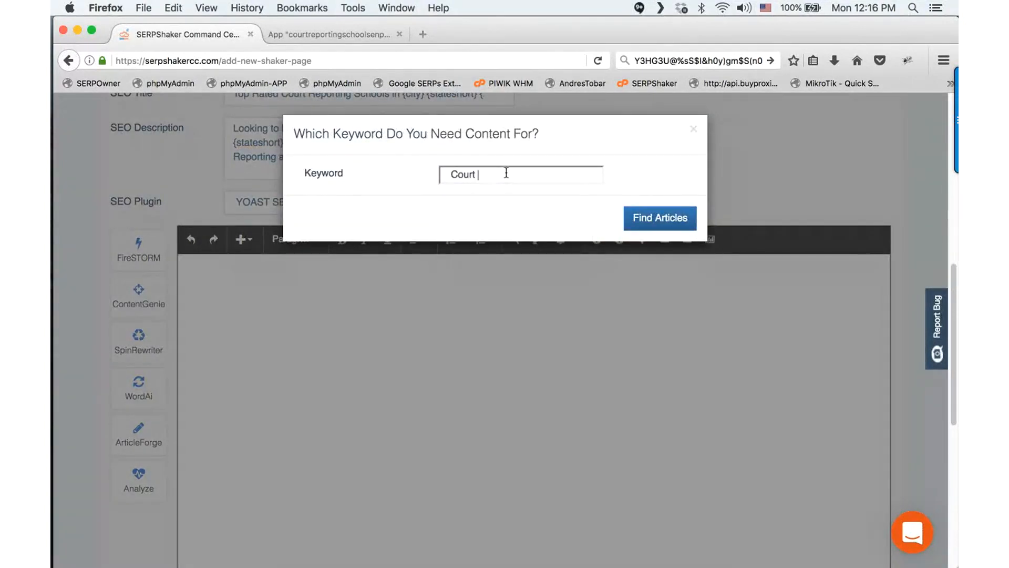
type("Reporting Schools")
left_click(672, 233)
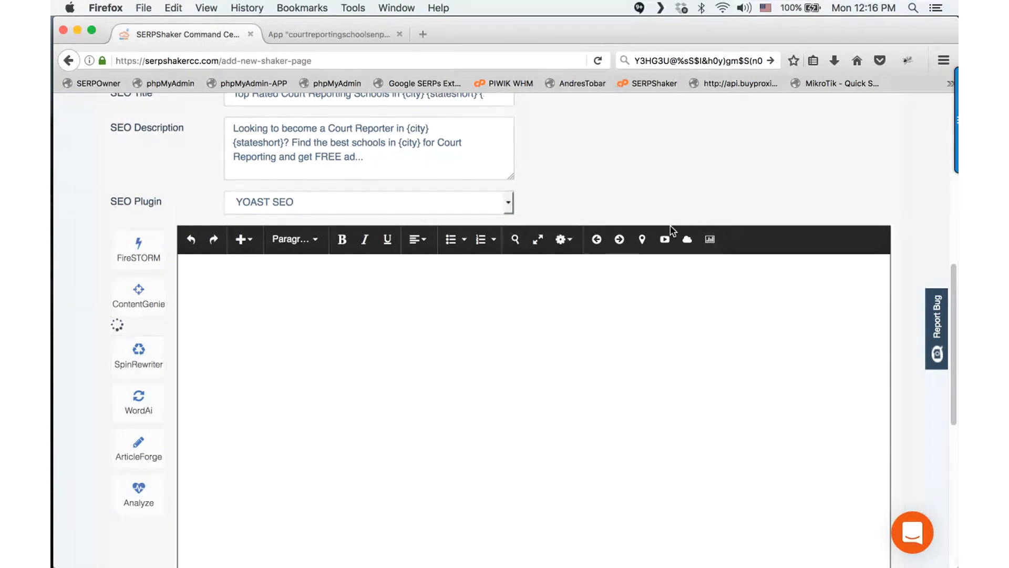
Switch to the Demio webinar in Chrome and read the attendees' questions in the public chat.
mouse_move(956, 181)
key("super+Tab")
key("super+Tab")
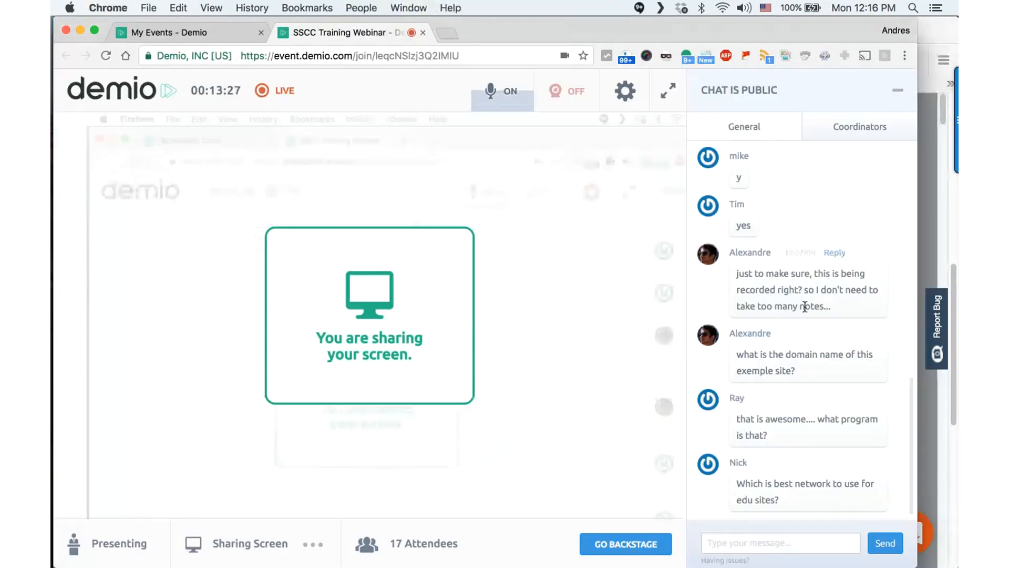
scroll(804, 306, "up", 1)
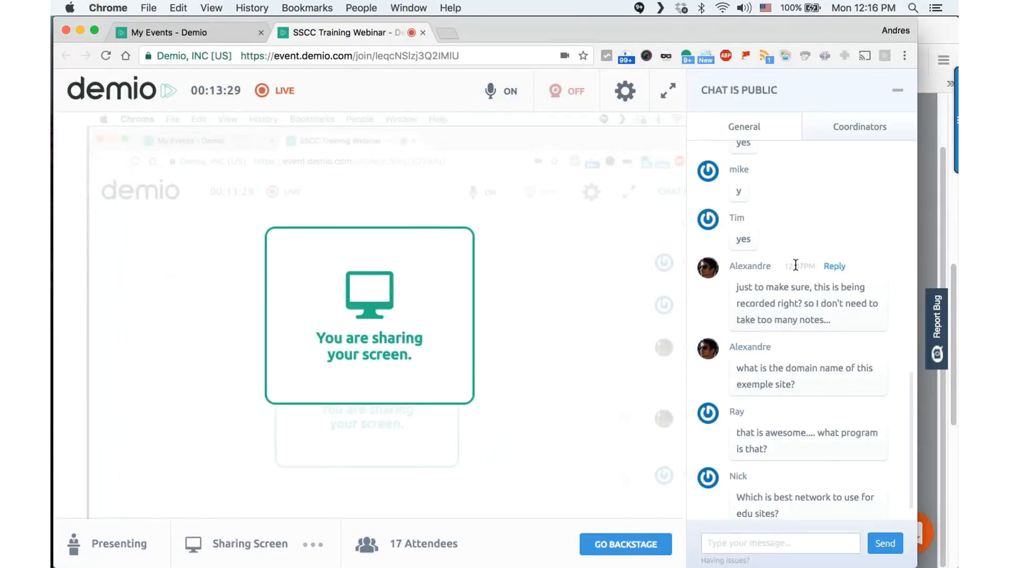
scroll(795, 260, "up", 2)
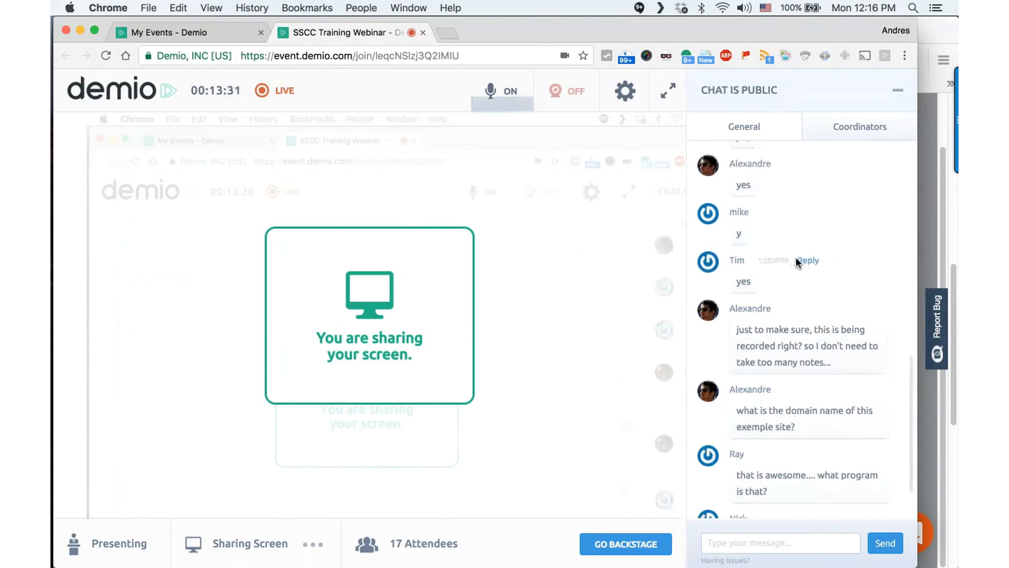
scroll(794, 262, "down", 2)
scroll(786, 304, "down", 1)
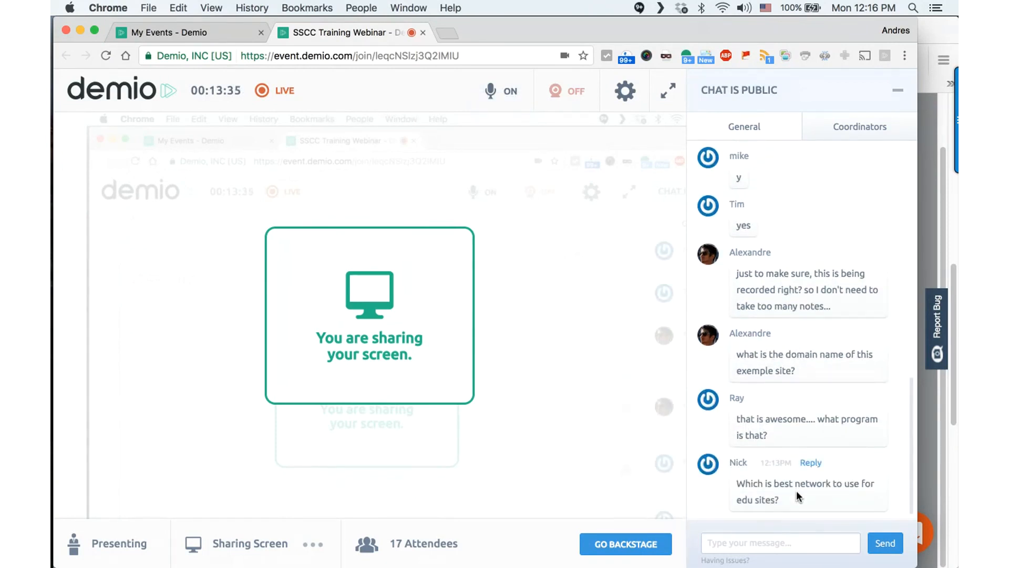
Back in Firefox, select the articles "Are They Accredited?", "Get Trained At Home" and "Online Court Reporting Schools' Increased Popularity".
key("super+Tab")
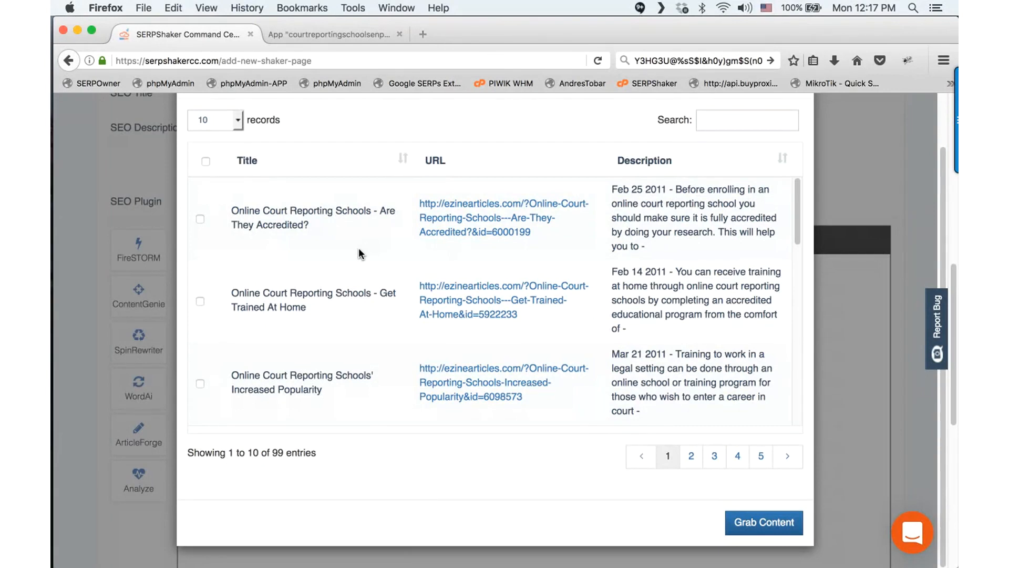
scroll(284, 229, "down", 1)
scroll(284, 228, "up", 1)
left_click(201, 220)
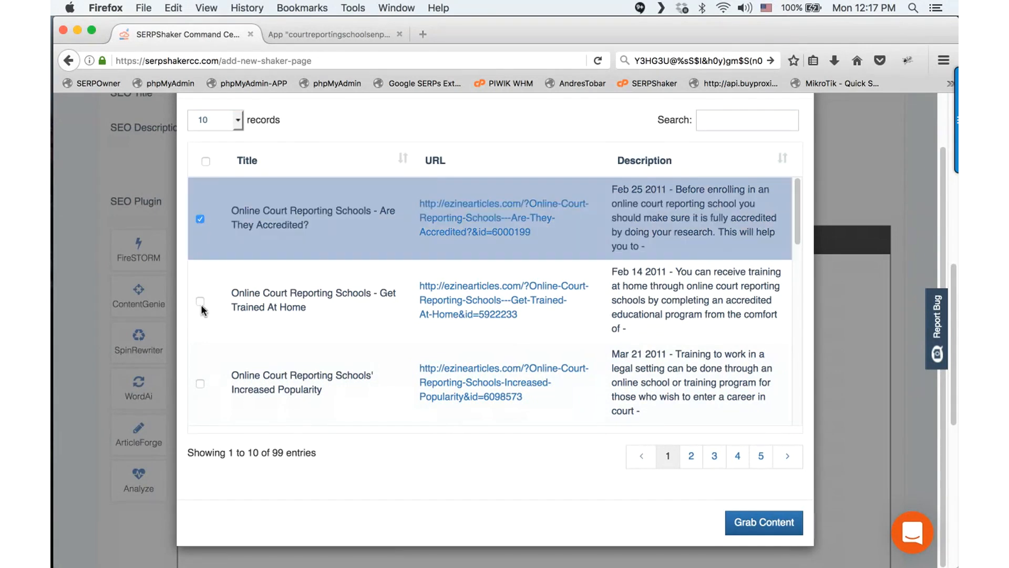
left_click(201, 303)
scroll(201, 307, "down", 3)
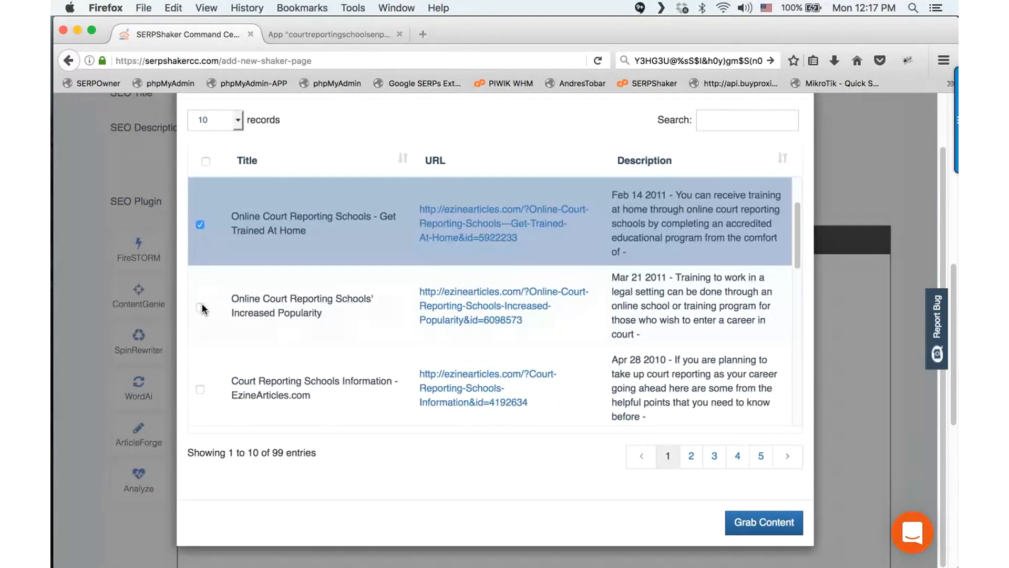
left_click(201, 303)
scroll(202, 308, "up", 3)
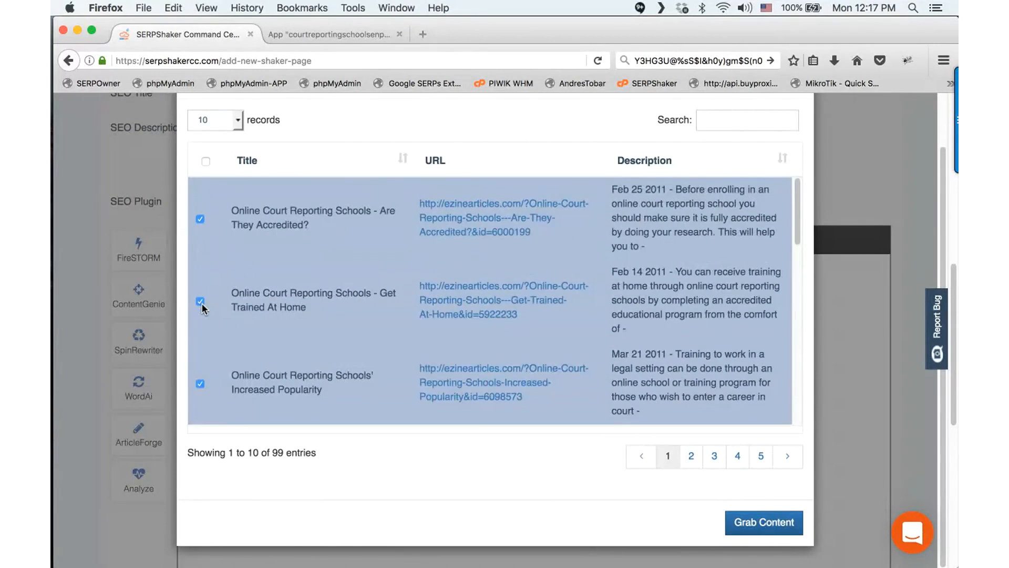
Add the articles "Court Reporting Schools Information" and "Online Court Reporting Schools - Salaries and Job Data Info" to the selection.
scroll(202, 309, "down", 3)
left_click(200, 341)
scroll(200, 341, "down", 2)
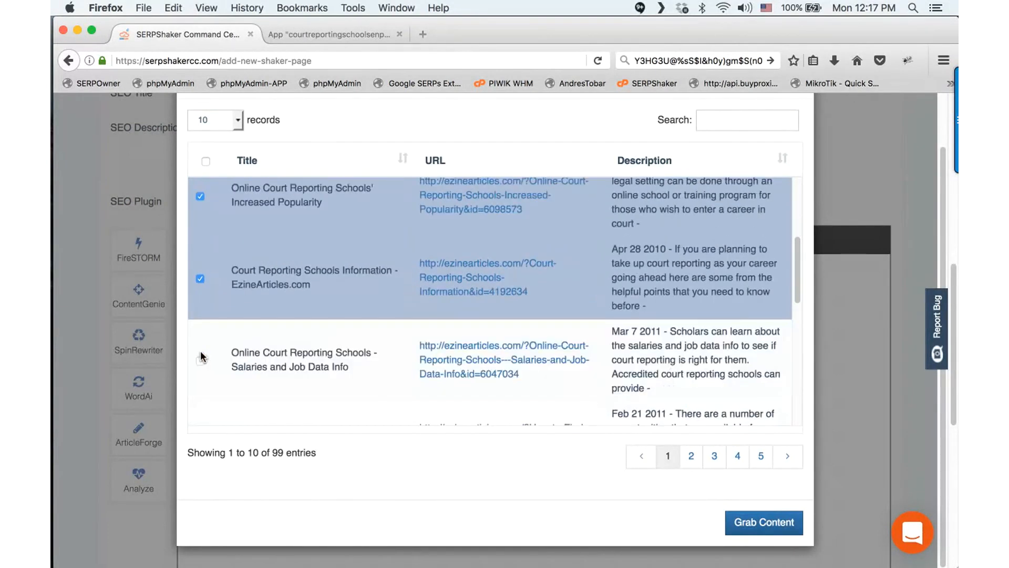
scroll(201, 357, "down", 1)
left_click(200, 339)
scroll(201, 340, "down", 5)
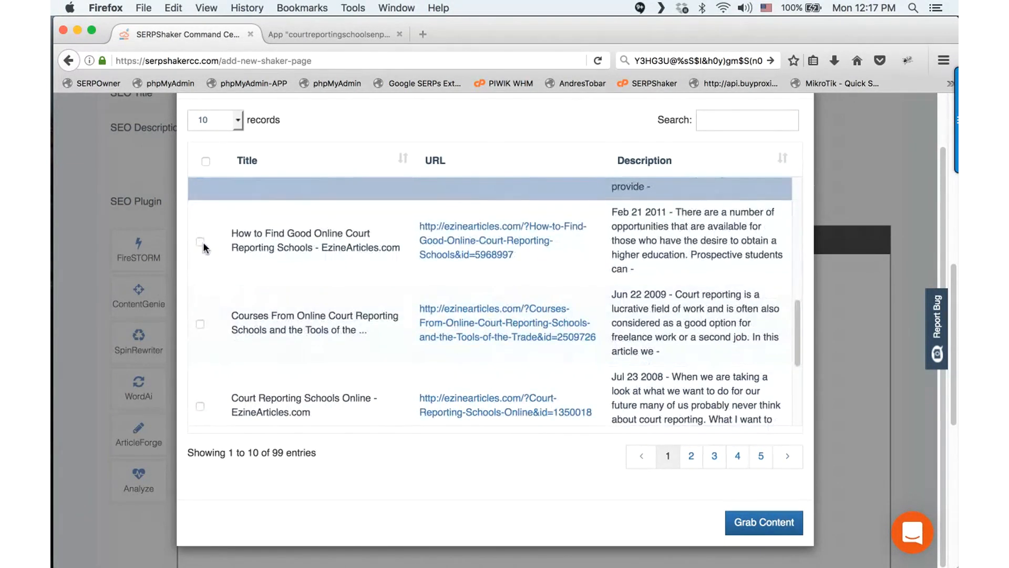
Select the remaining five articles on this results page, from "How to Find Good Online Court Reporting Schools" to "Court Reporting Schools Prepare You For a Career".
left_click(200, 242)
left_click(200, 324)
scroll(200, 330, "down", 3)
scroll(200, 331, "down", 1)
left_click(200, 290)
left_click(200, 373)
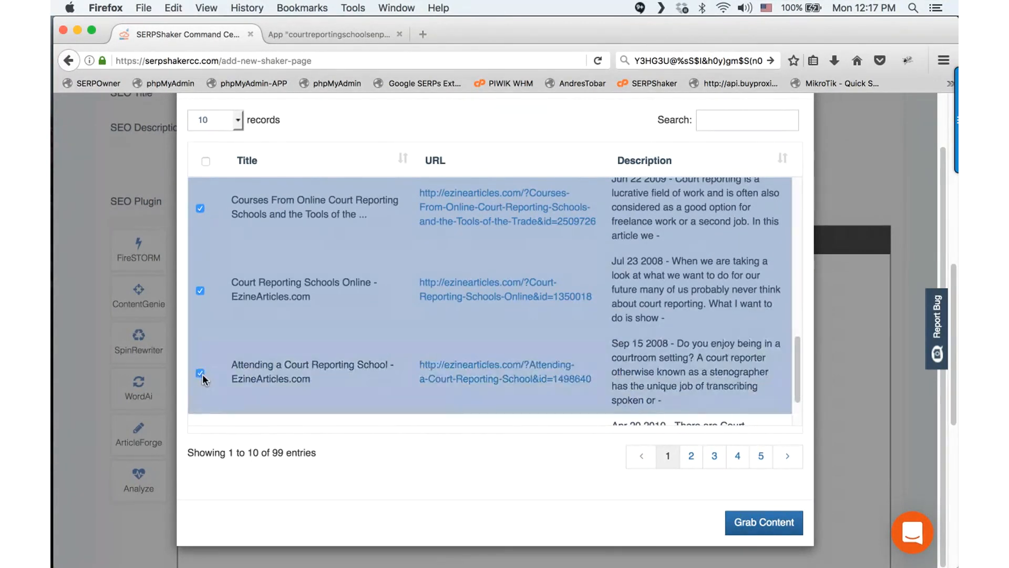
scroll(203, 379, "down", 1)
left_click(200, 384)
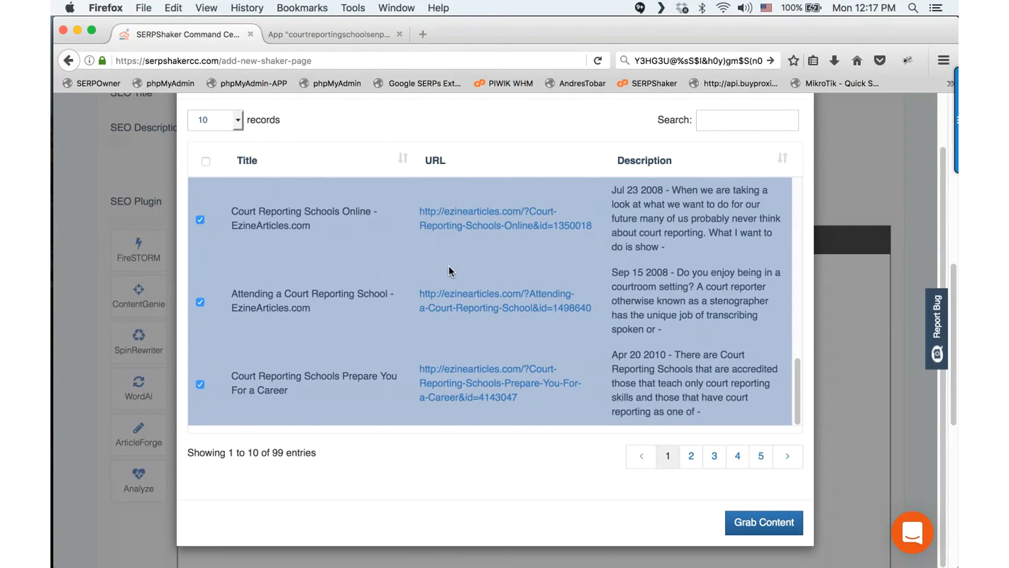
Review the selected articles and grab their content into the shaker page editor.
scroll(449, 265, "down", 2)
scroll(709, 324, "up", 10)
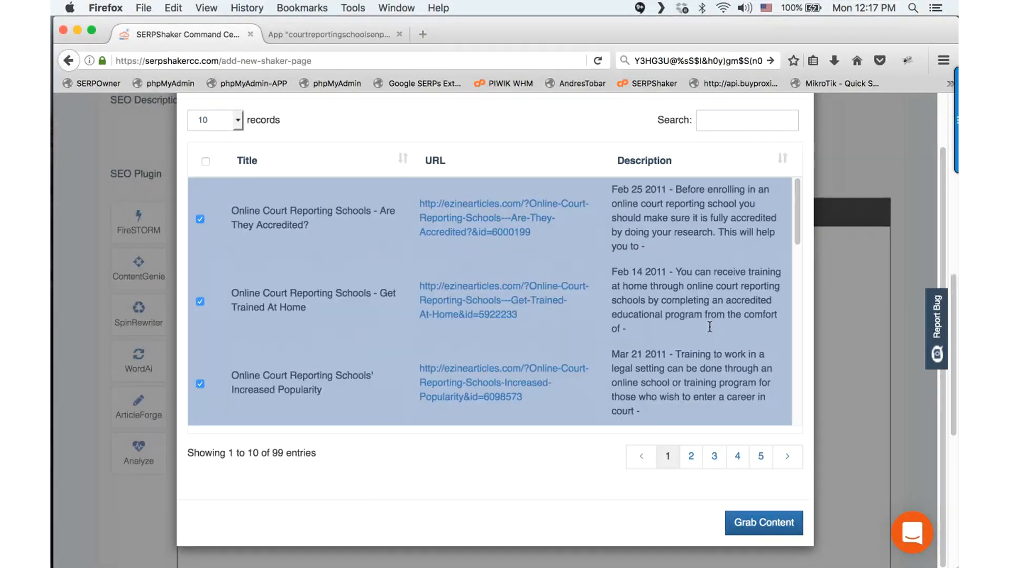
scroll(710, 327, "up", 3)
scroll(667, 304, "down", 10)
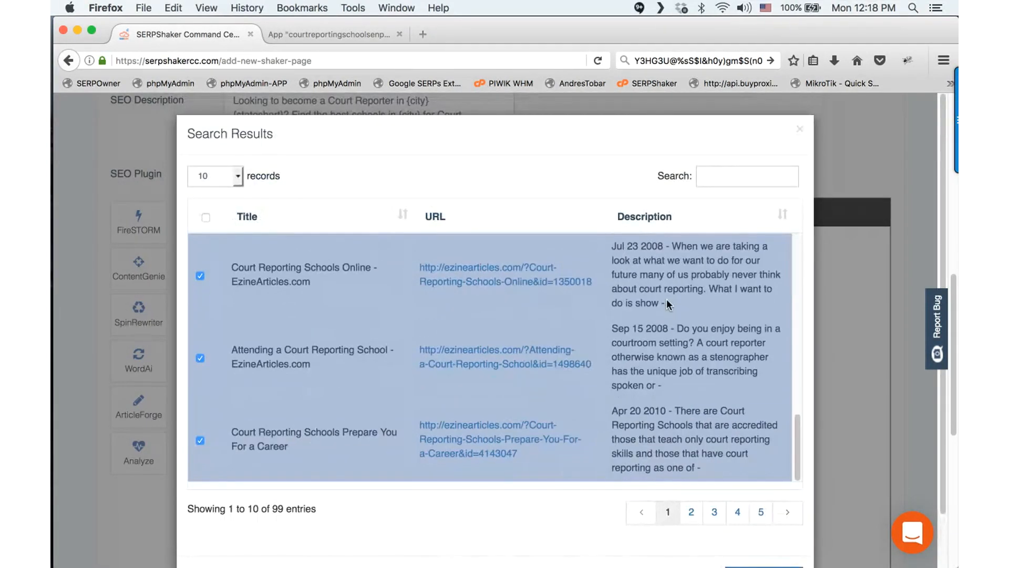
scroll(594, 290, "down", 2)
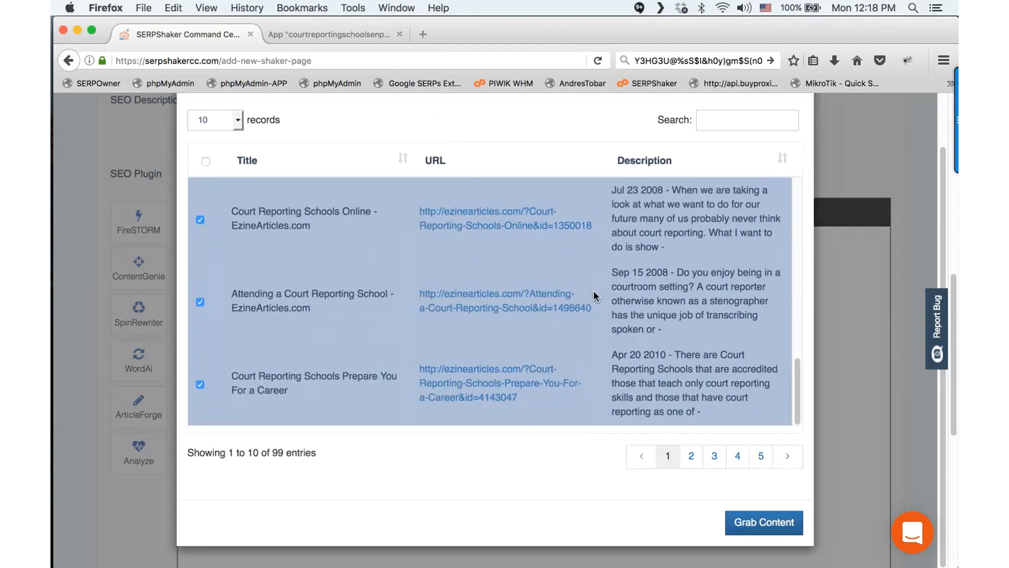
left_click(764, 523)
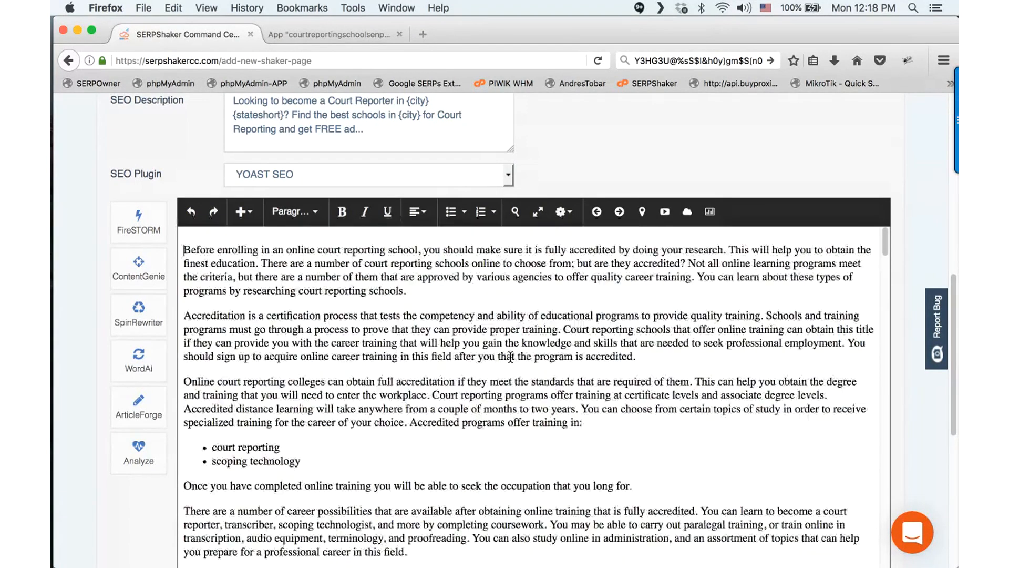
Insert an opening brace "{" on its own line above the first article.
key("Return")
key("Up")
type("{")
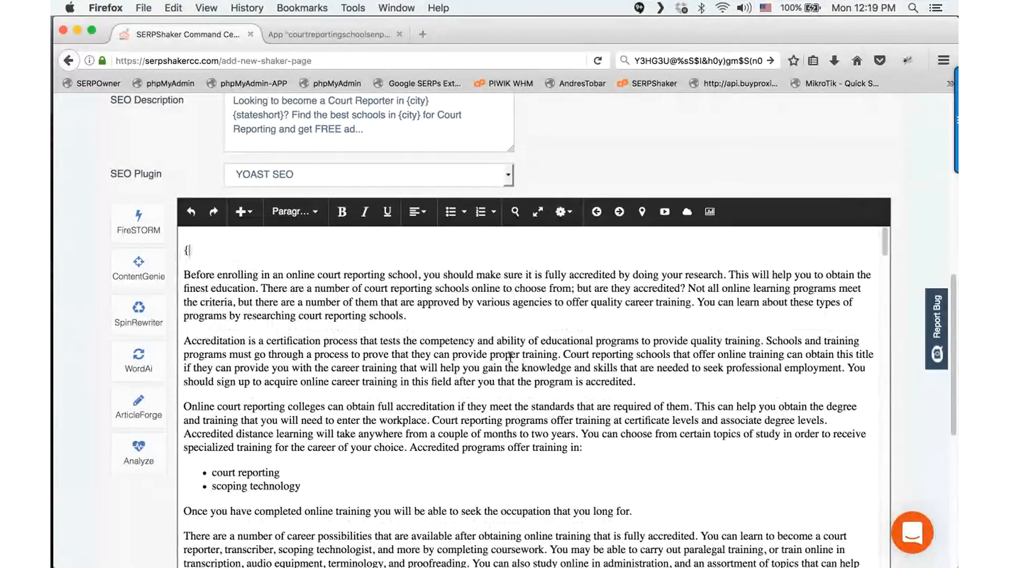
left_click_drag(183, 253, 207, 254)
left_click(195, 253)
Replace all the dashed separator lines between the articles with the spin separator "|".
scroll(194, 254, "down", 15)
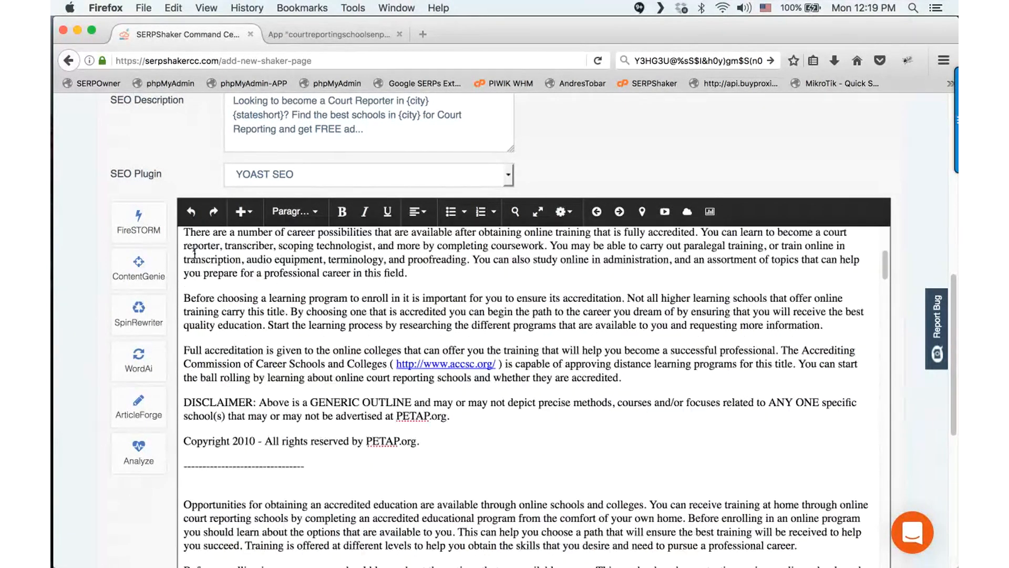
left_click_drag(183, 378, 304, 378)
key("cmd+c")
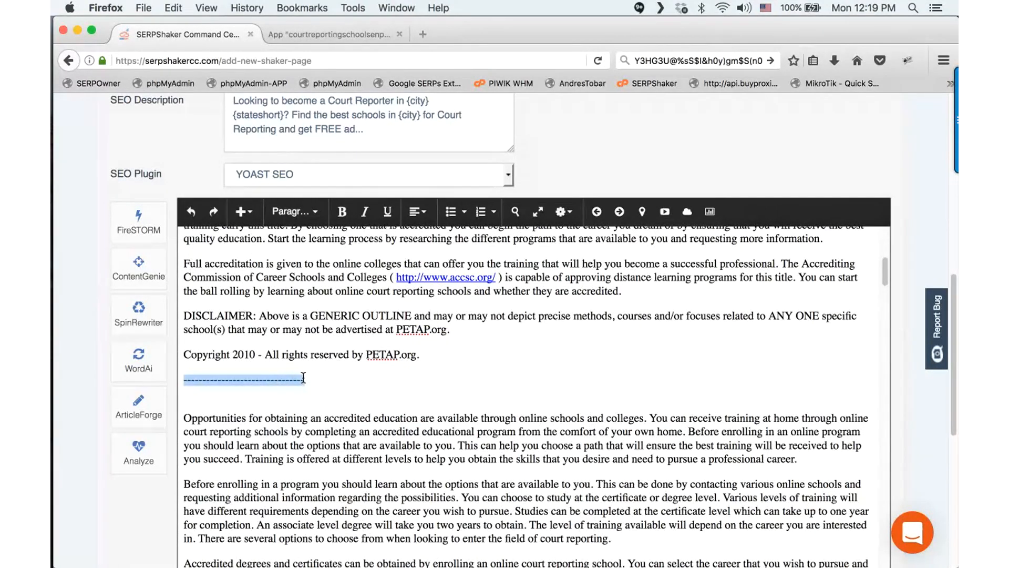
left_click(518, 213)
left_click(723, 248)
key("cmd+v")
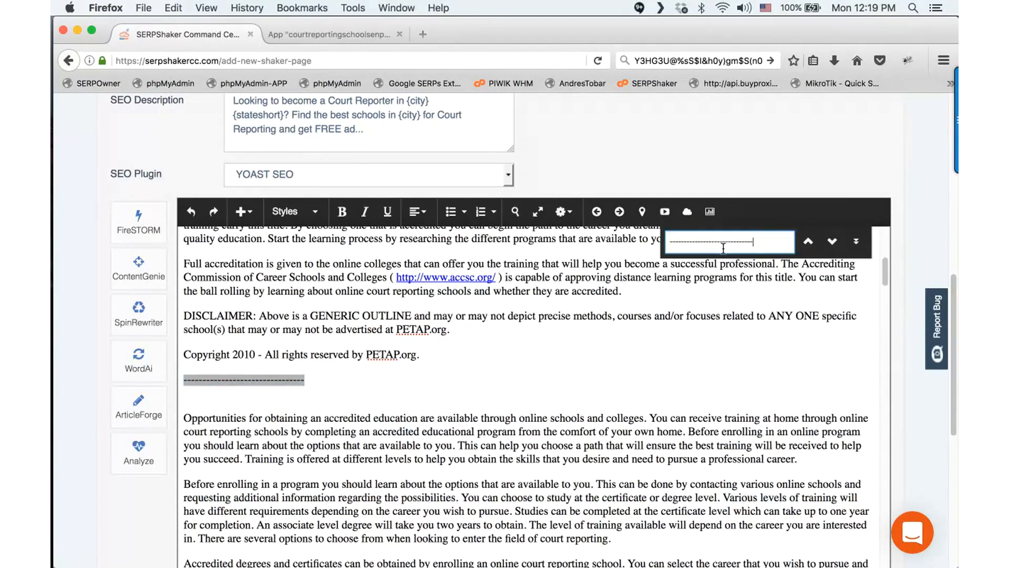
left_click(856, 241)
left_click(749, 266)
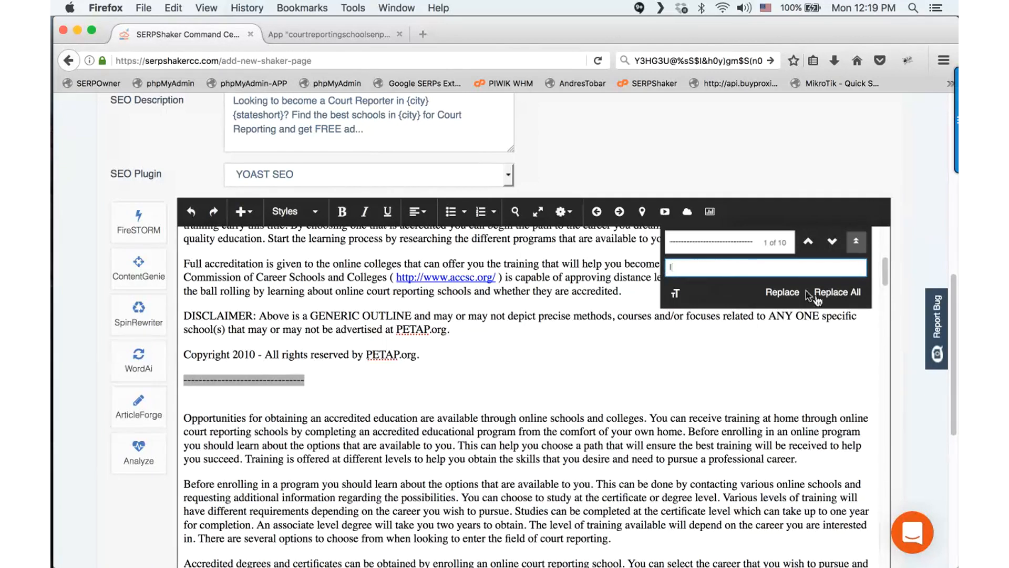
left_click(840, 293)
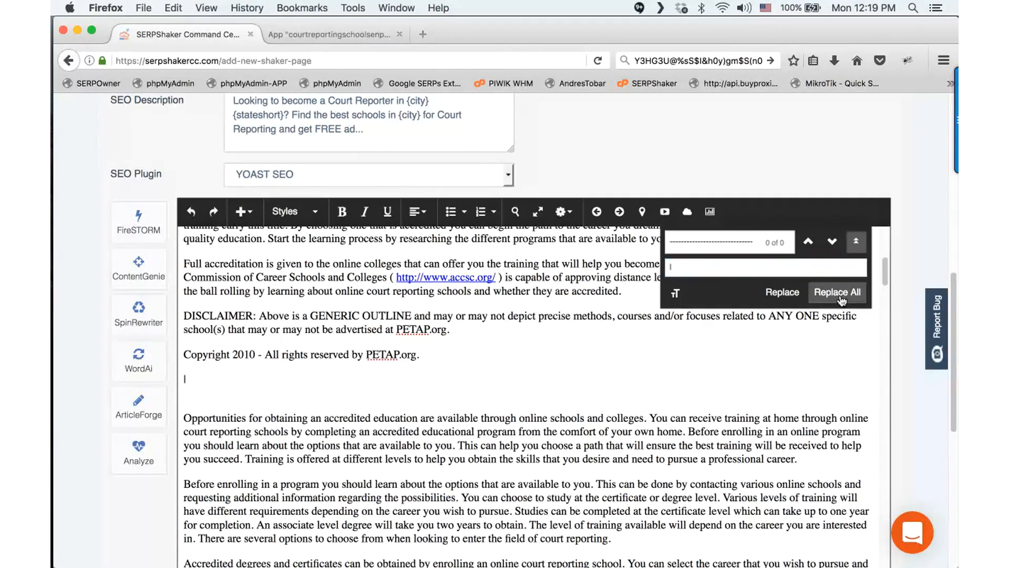
Remove the extra blank lines above the articles starting "Opportunities for obtaining" and "Training to work in a legal setting".
left_click(427, 390)
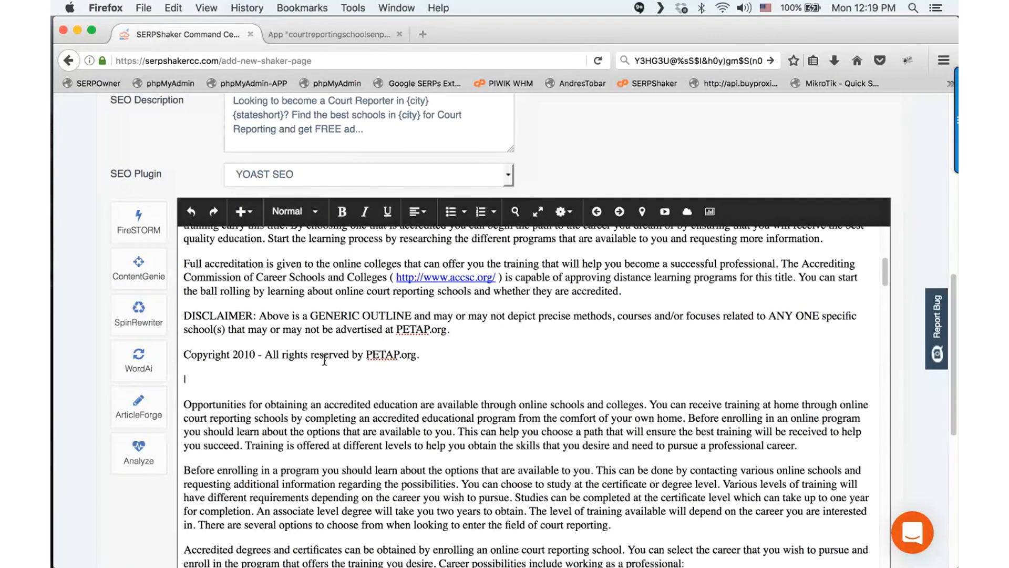
scroll(324, 360, "down", 5)
scroll(324, 360, "down", 5)
scroll(325, 360, "down", 1)
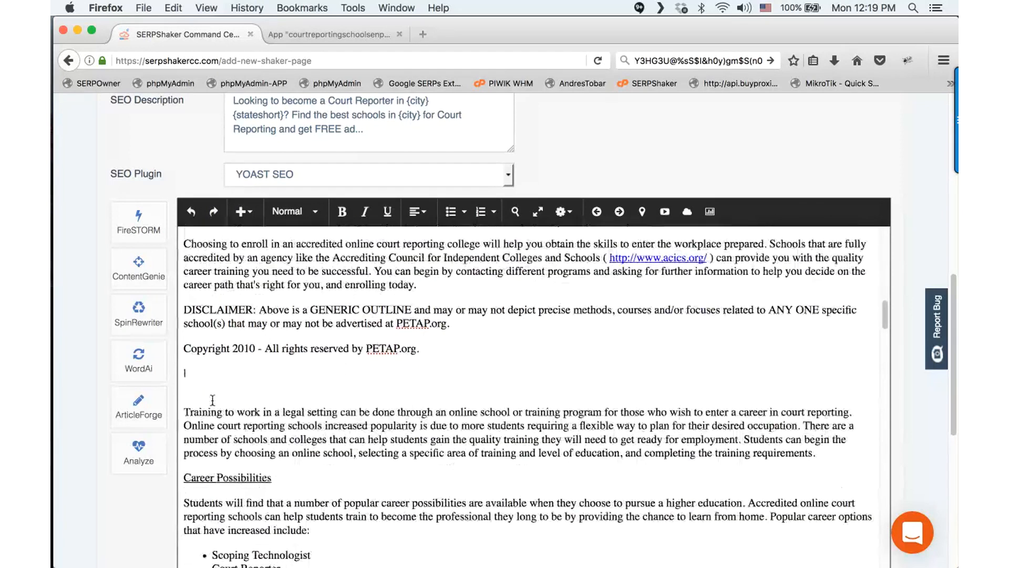
left_click(213, 401)
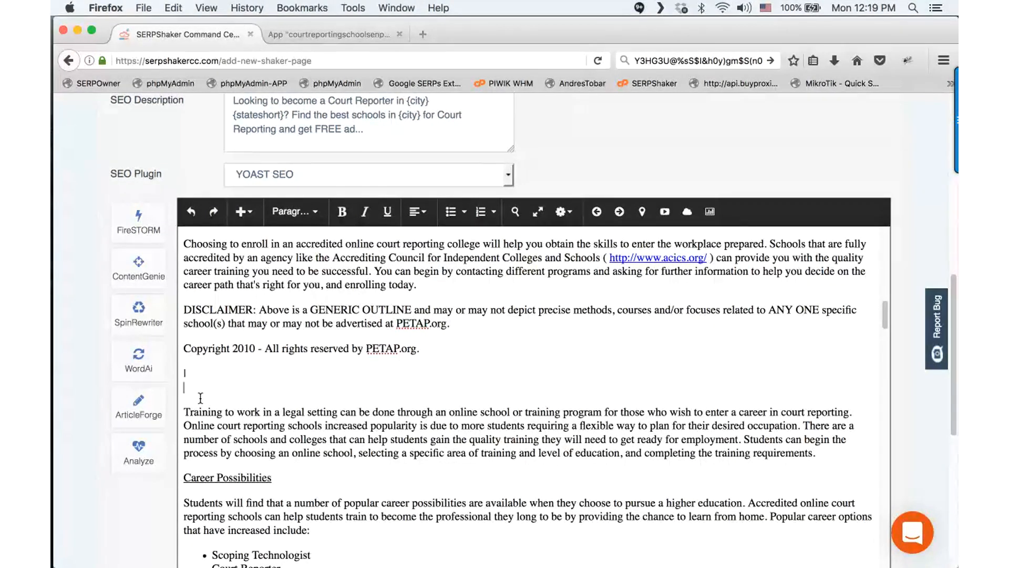
key("Delete")
Remove the extra blank lines under the separators, from the article "Everything to Know About Court Reporting Schools" through the one starting "The judicial system".
scroll(200, 398, "down", 12)
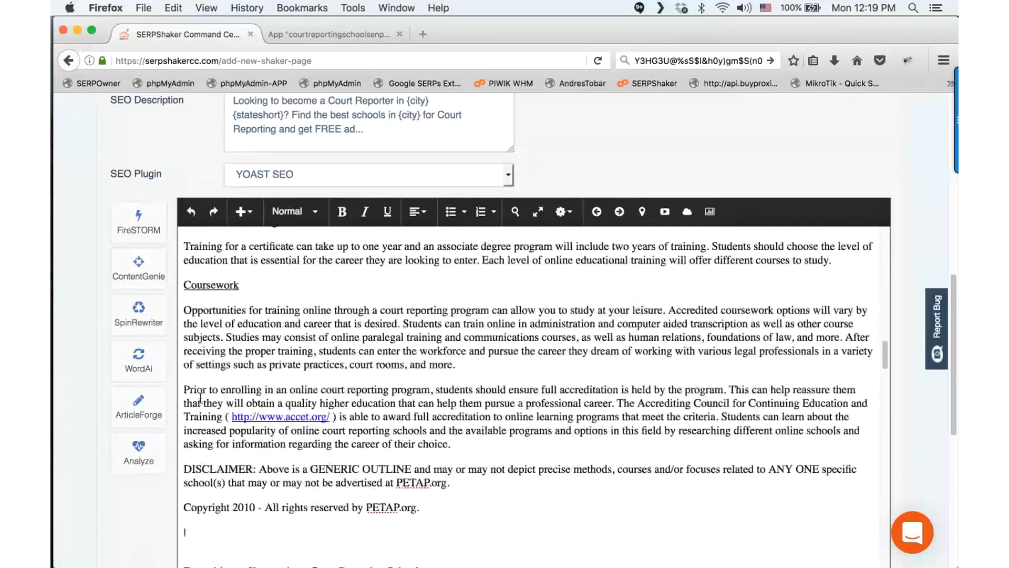
scroll(196, 431, "down", 10)
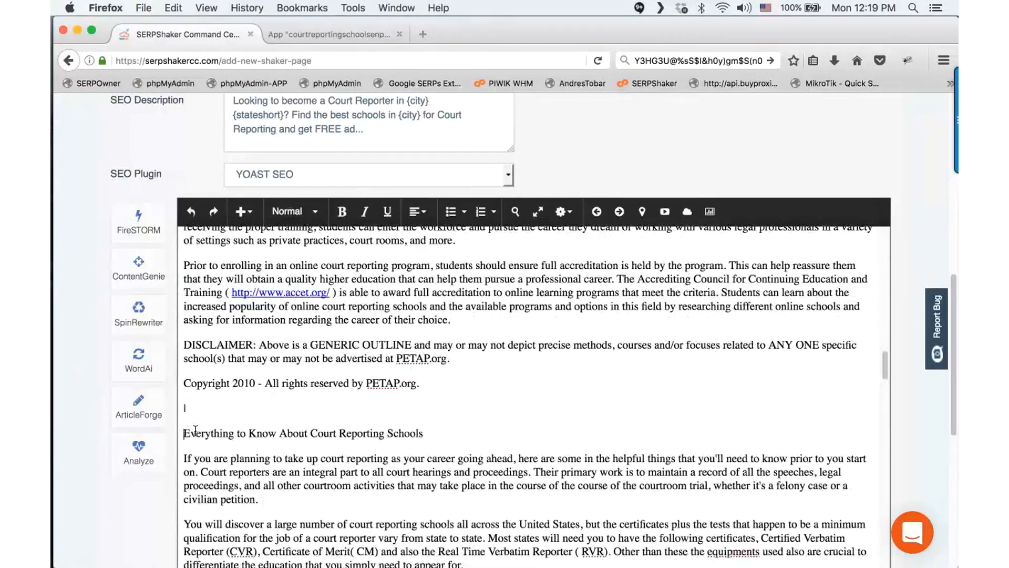
left_click(199, 368)
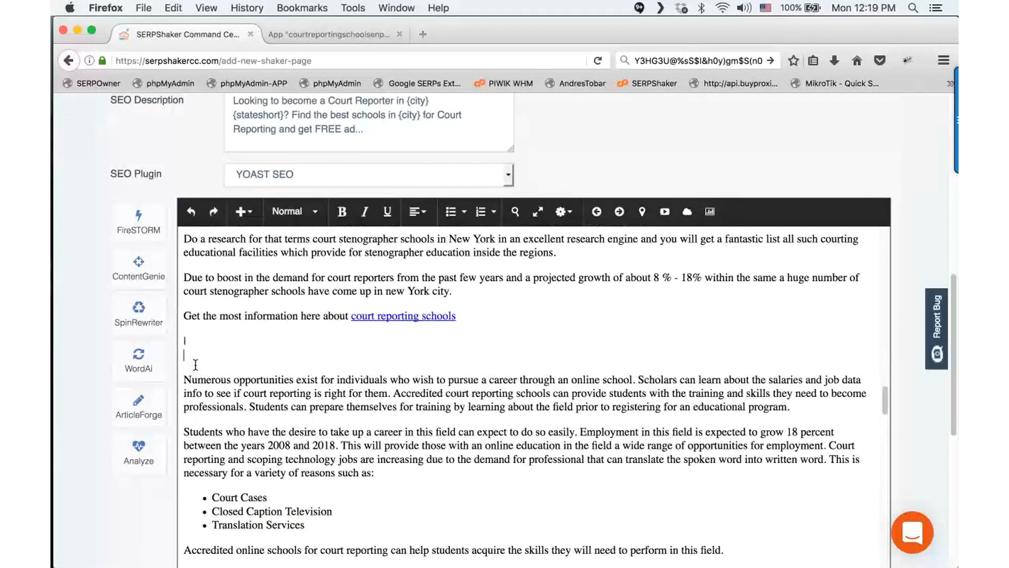
key("Delete")
scroll(195, 363, "down", 10)
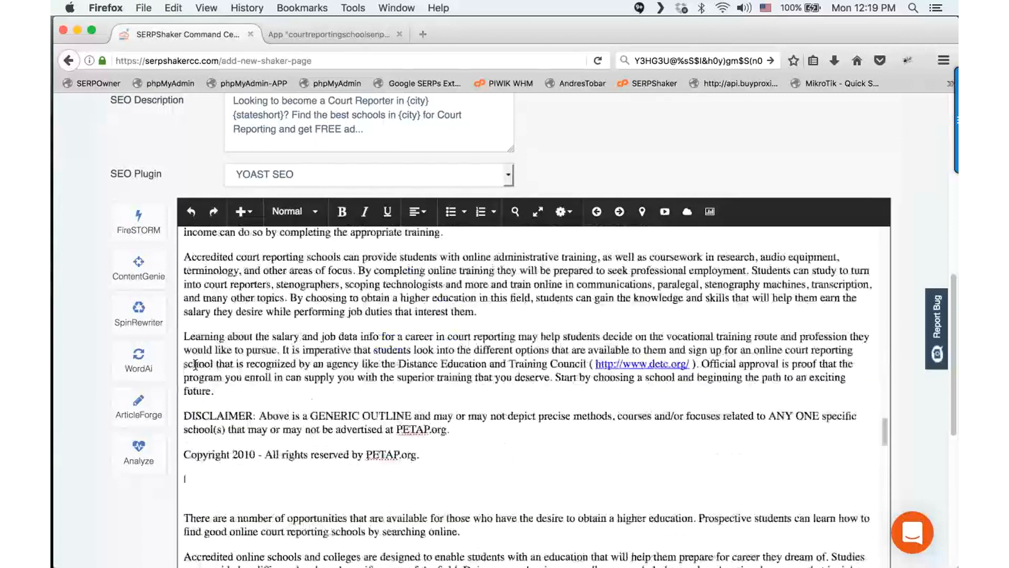
scroll(188, 403, "down", 15)
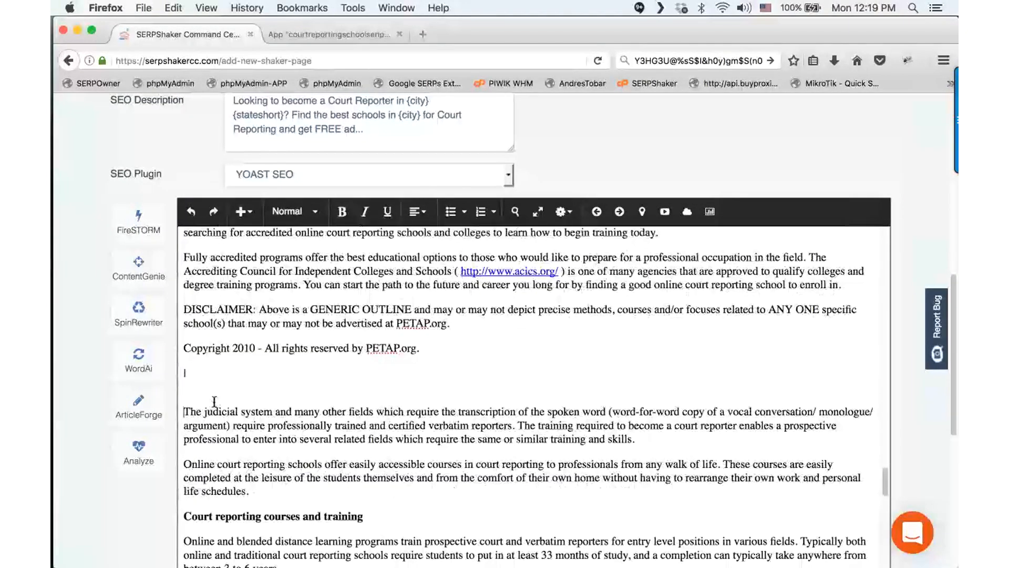
key("Delete")
Remove the extra blank lines above the articles starting "When we are taking a look" and "Do you enjoy being in a courtroom setting?".
scroll(214, 401, "down", 1)
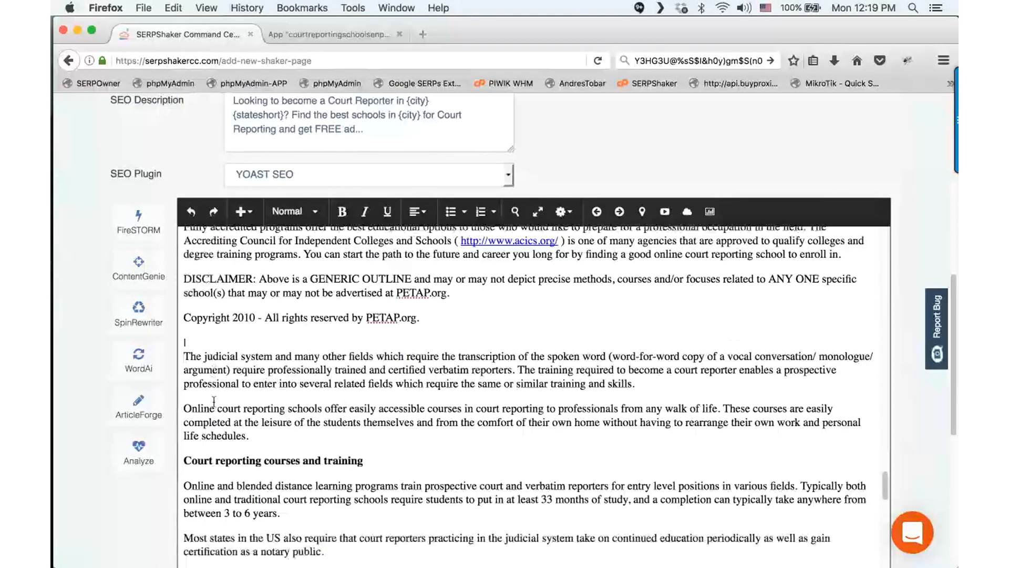
scroll(214, 401, "down", 15)
scroll(214, 401, "down", 5)
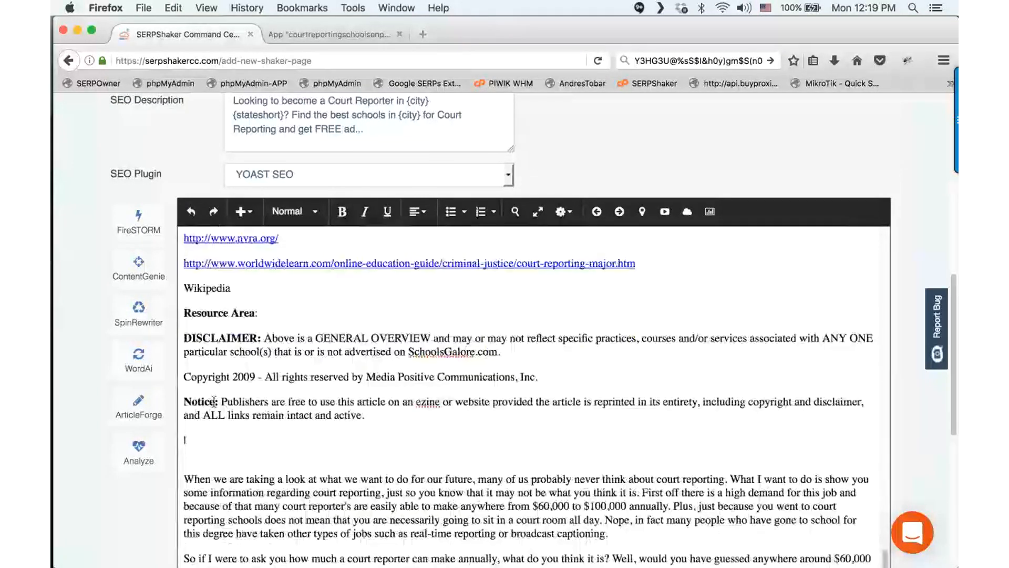
left_click(196, 382)
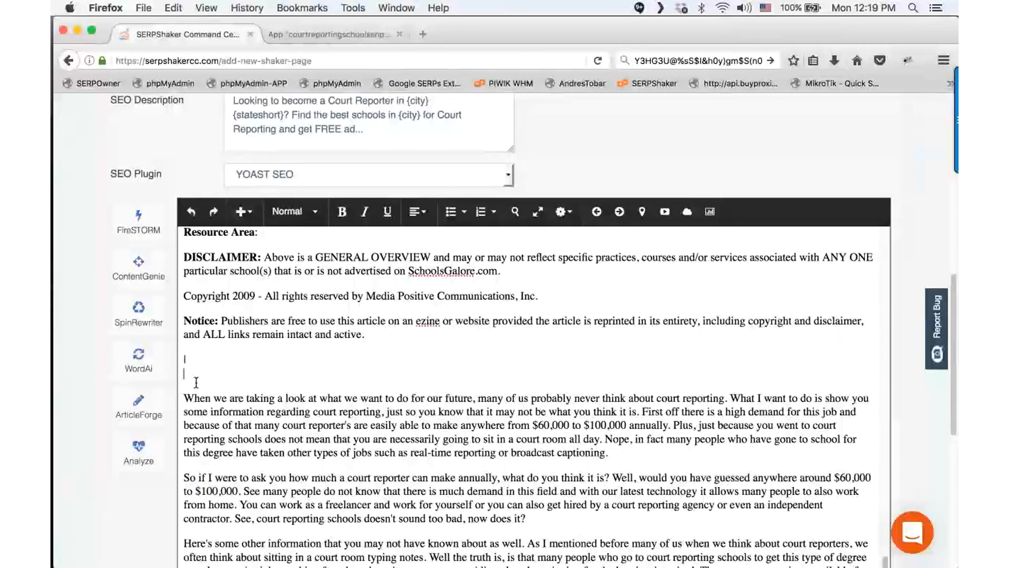
scroll(197, 382, "down", 7)
scroll(196, 382, "down", 7)
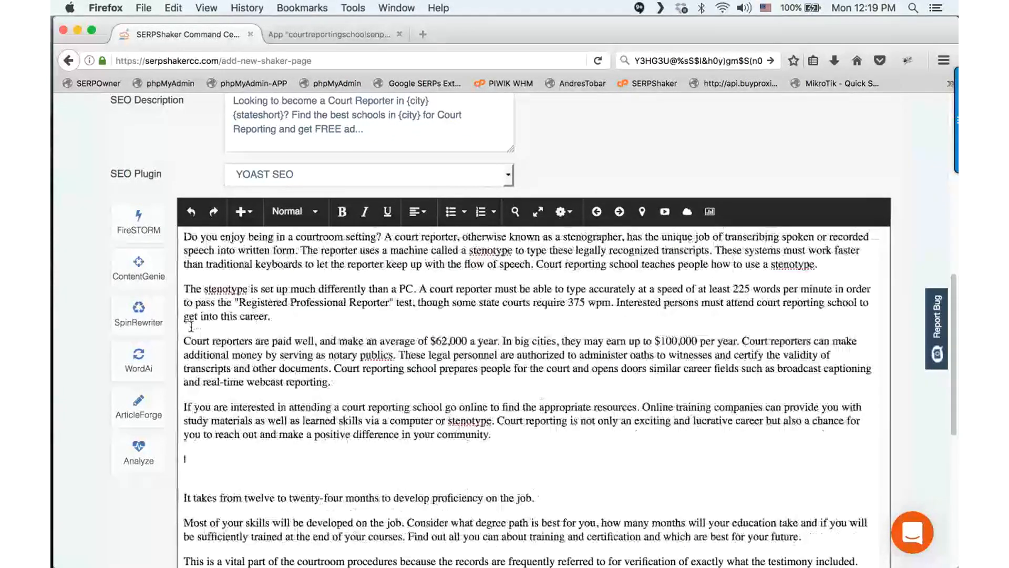
scroll(210, 281, "up", 1)
scroll(217, 253, "down", 20)
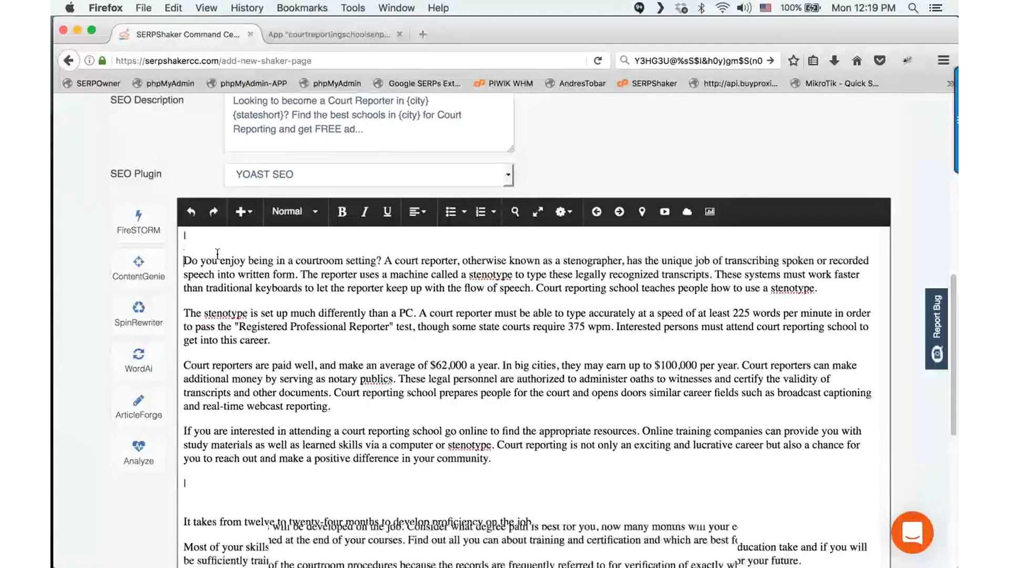
Replace the final "|" after the last article with a closing brace "}".
key("Return")
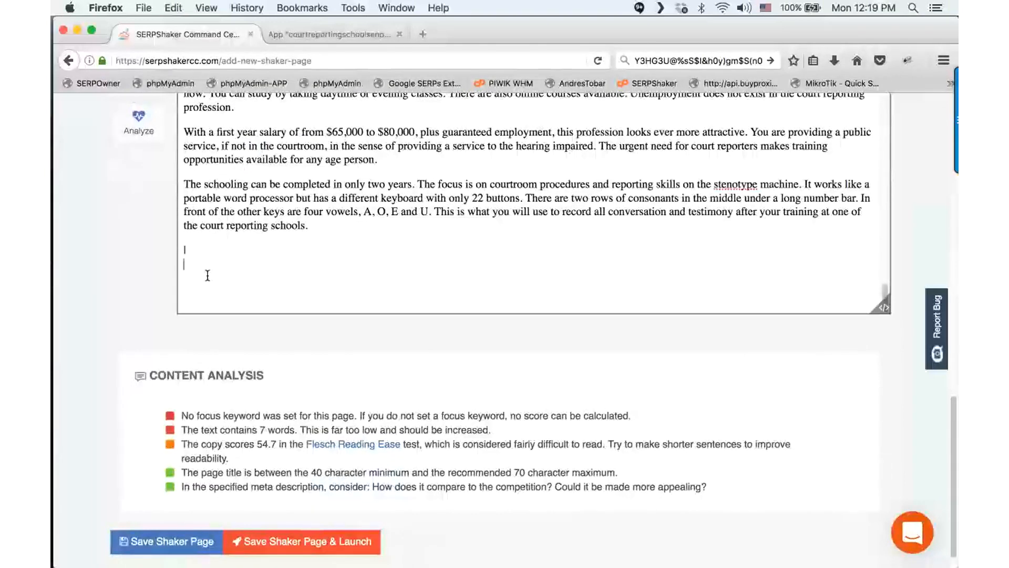
key("BackSpace")
type("}")
left_click_drag(178, 264, 194, 263)
left_click(193, 264)
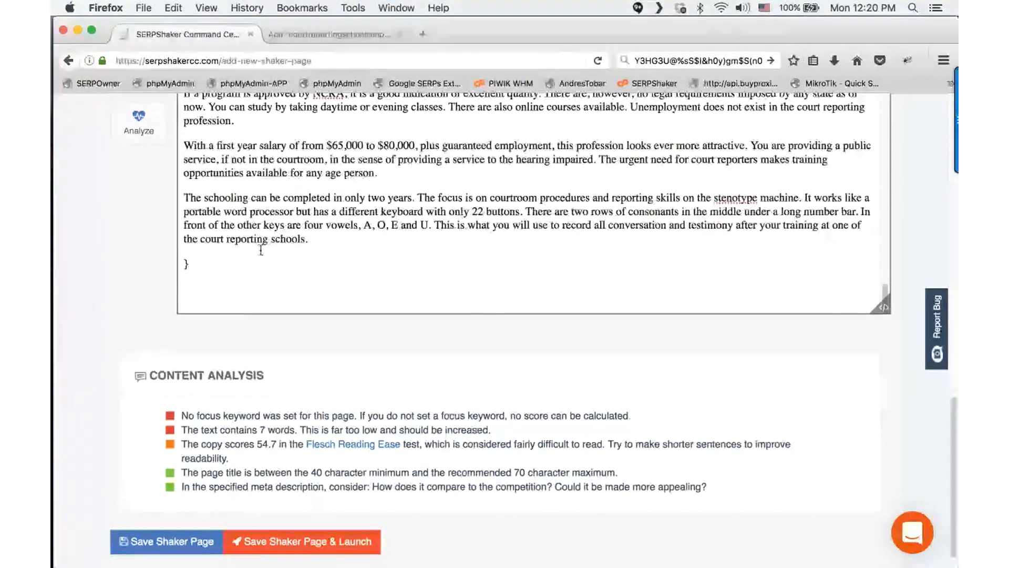
Copy the "{city} {stateshort} {zip}" tokens from the end of the SEO title.
scroll(911, 273, "up", 5)
scroll(576, 267, "up", 10)
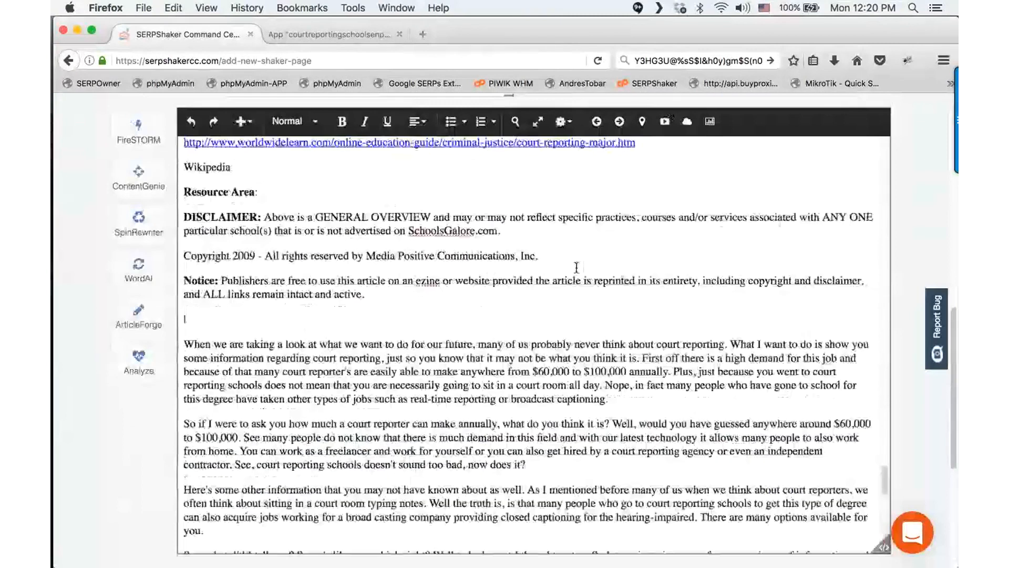
scroll(576, 267, "up", 10)
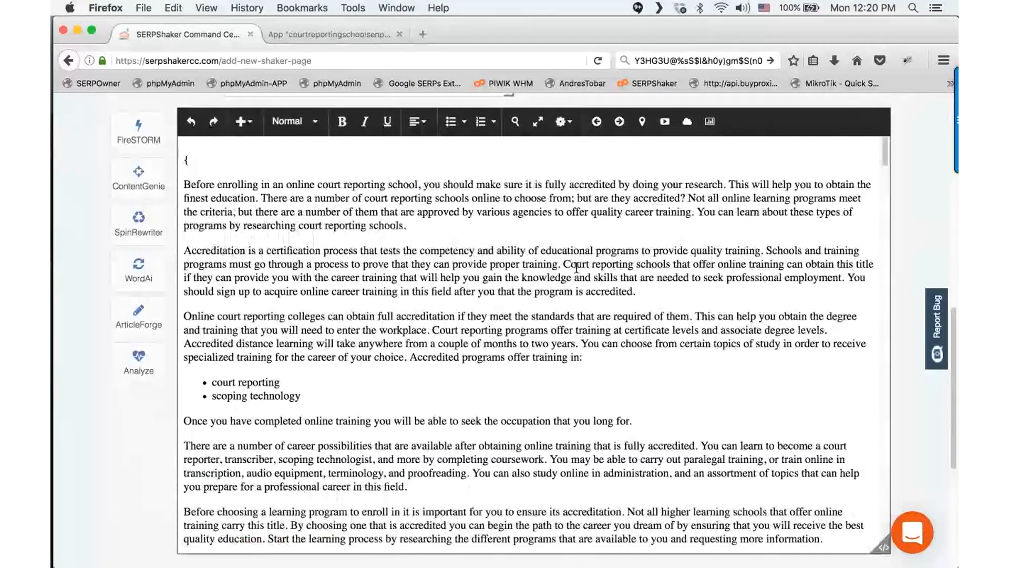
scroll(577, 268, "up", 5)
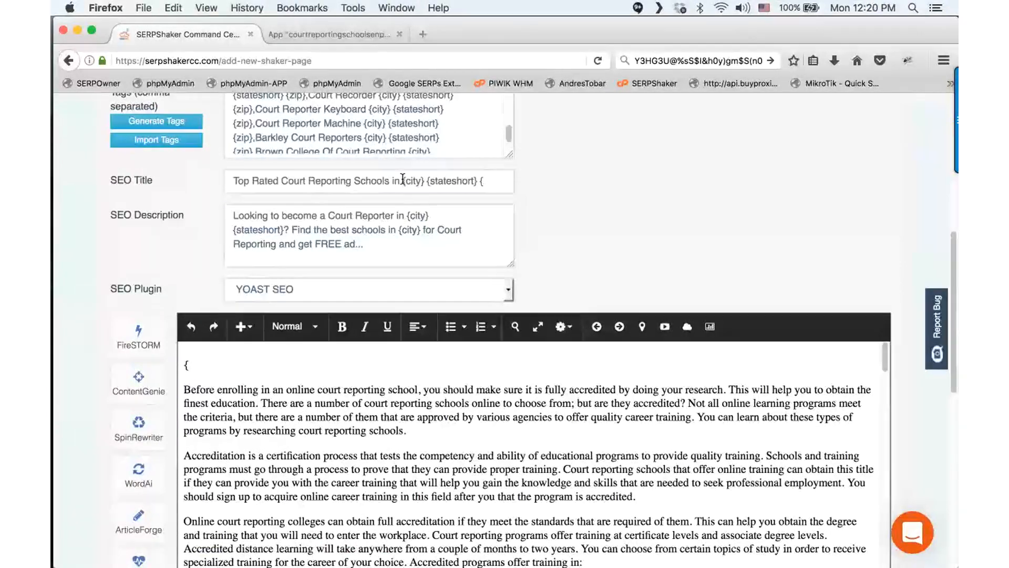
left_click_drag(402, 180, 509, 188)
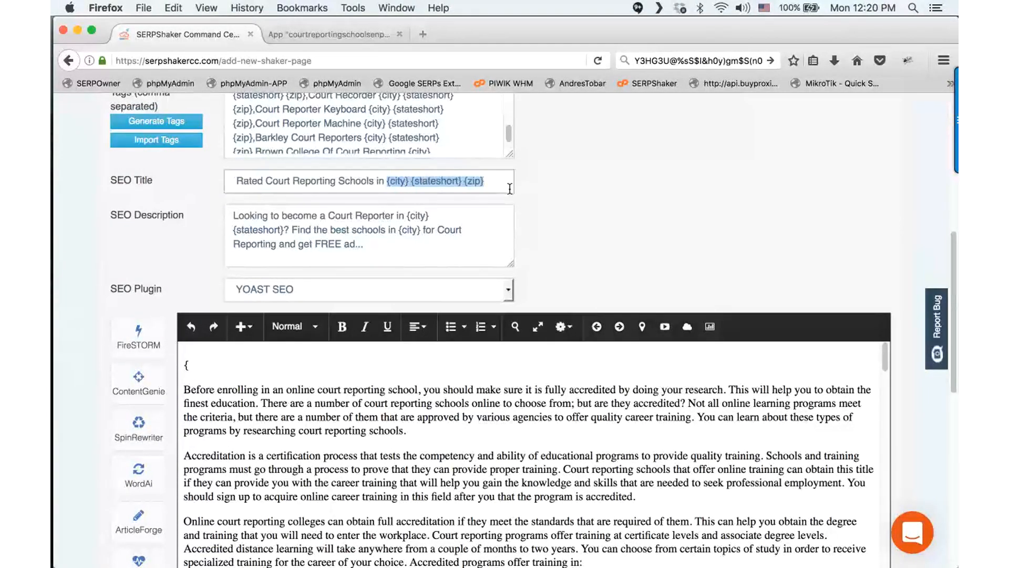
key("super+c")
Insert the copied "{city} {stateshort} {zip}" tokens before the final period of the first article's first two paragraphs.
scroll(635, 149, "down", 2)
scroll(635, 149, "down", 3)
scroll(635, 150, "down", 3)
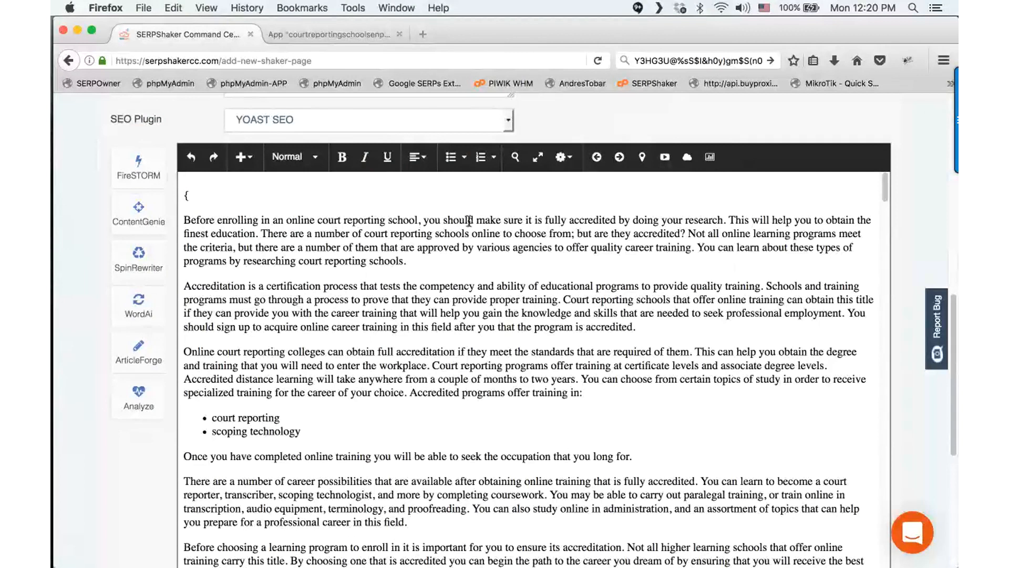
scroll(604, 295, "down", 1)
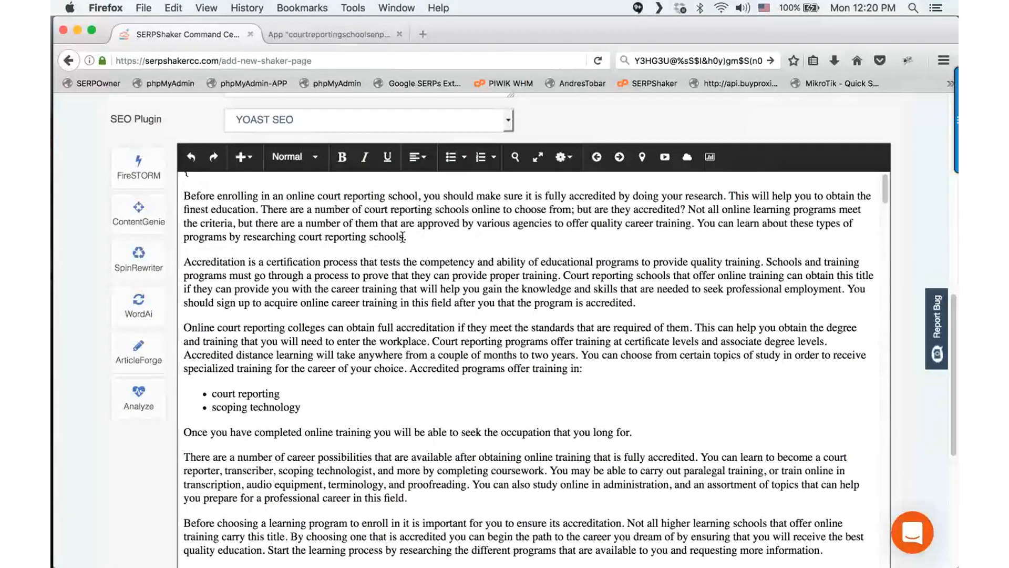
left_click(402, 238)
key("super+v")
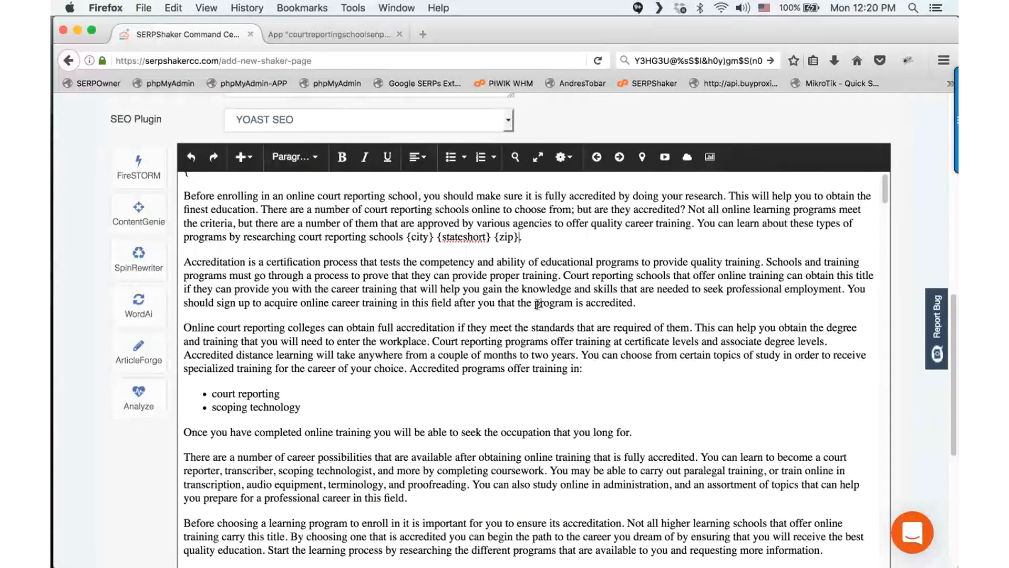
left_click(634, 304)
key("super+v")
Insert "{city} {stateshort} {zip}" after "Accredited programs offer training in" and after "whether they are accredited" in the first article.
scroll(345, 355, "down", 2)
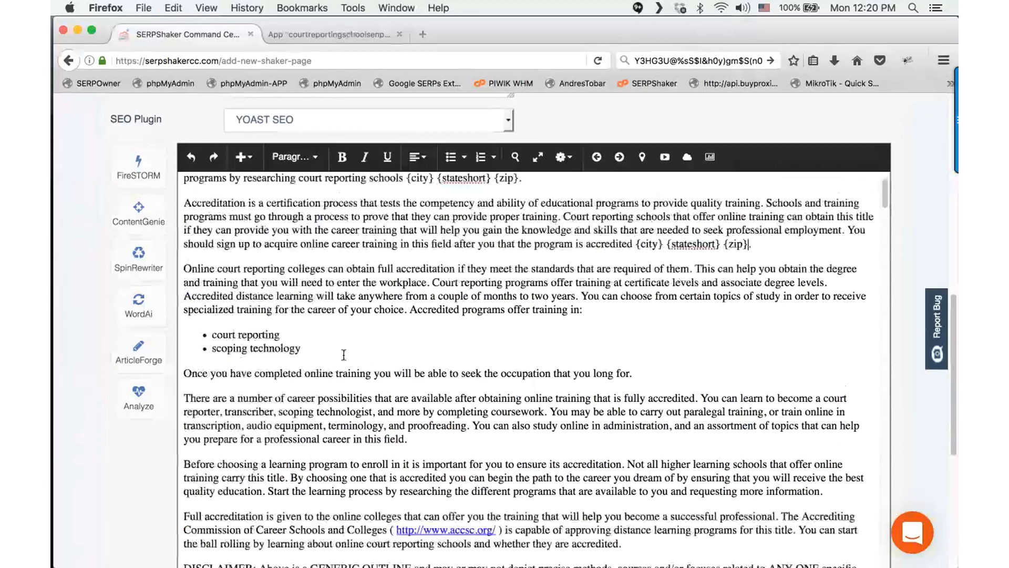
left_click(581, 312)
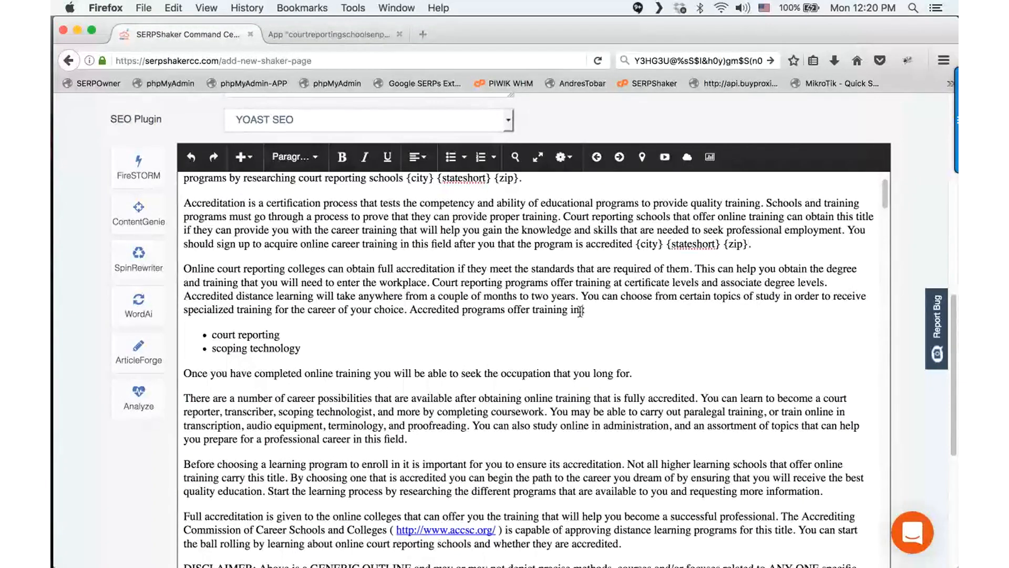
key("super+v")
scroll(581, 312, "down", 10)
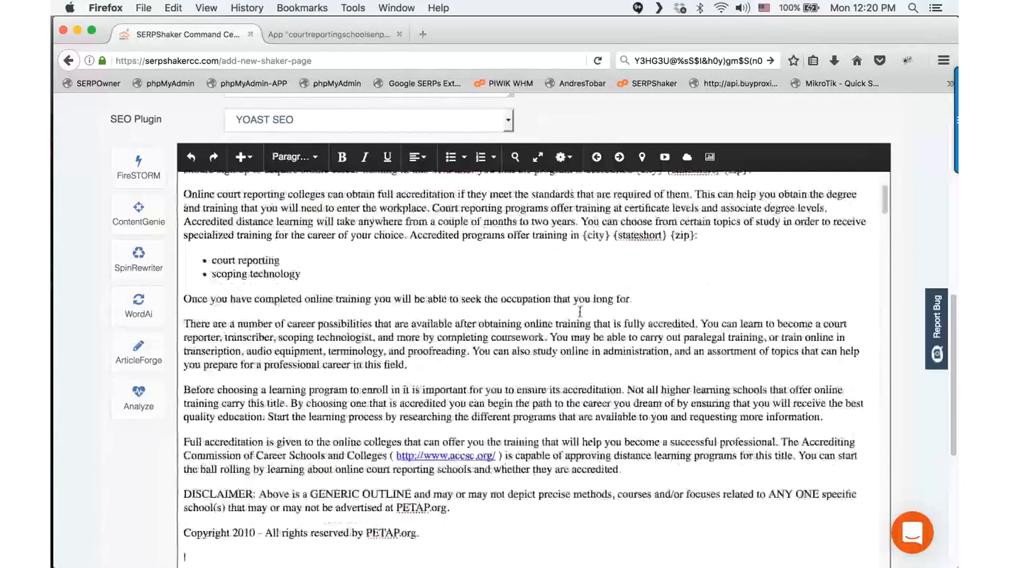
left_click(514, 301)
scroll(403, 238, "up", 1)
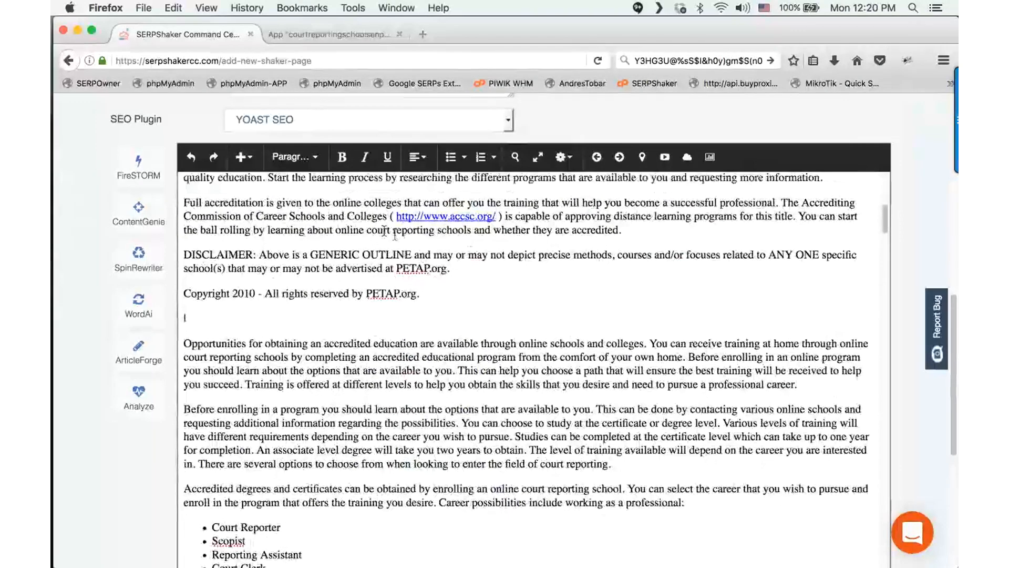
left_click(619, 230)
key("super+v")
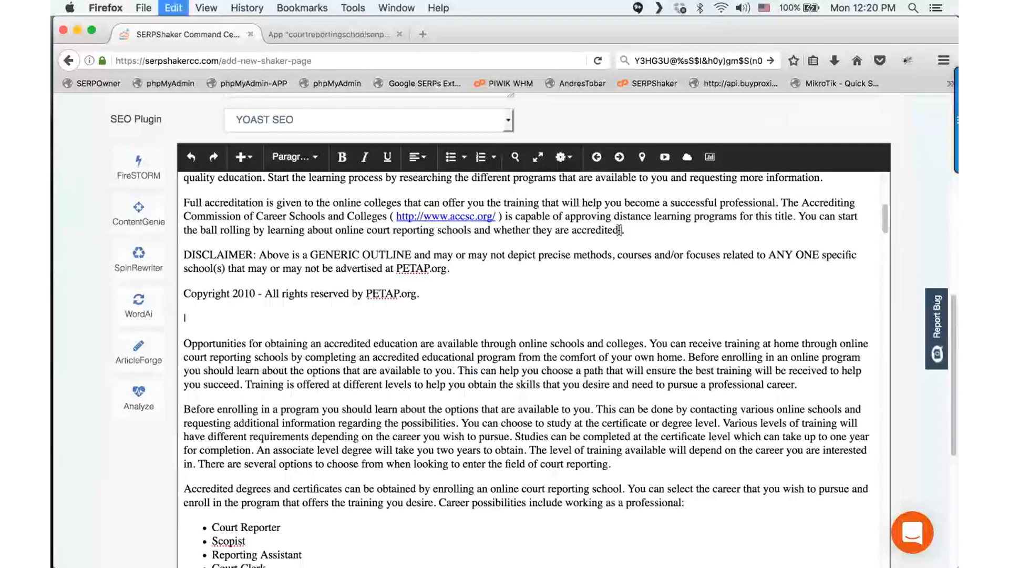
Review the location tokens placed in the first article and the transition into the second article.
scroll(486, 227, "down", 5)
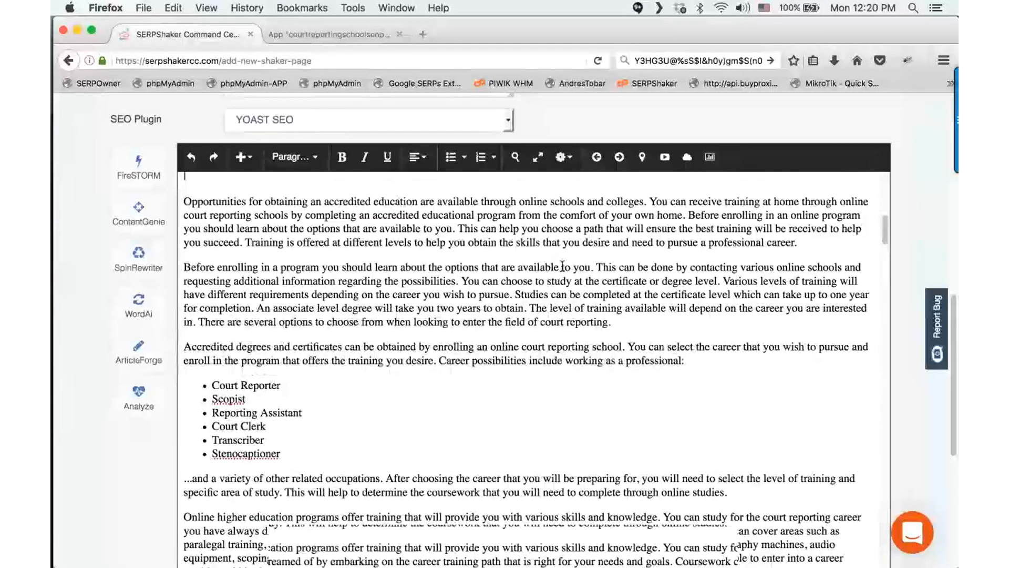
scroll(558, 261, "up", 20)
scroll(562, 266, "up", 3)
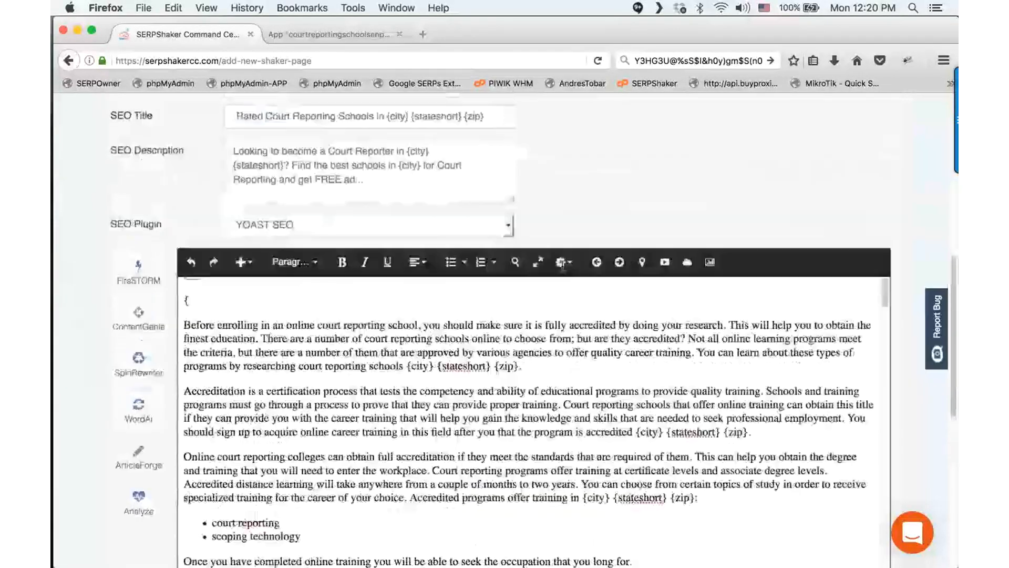
scroll(526, 260, "down", 10)
scroll(492, 254, "down", 1)
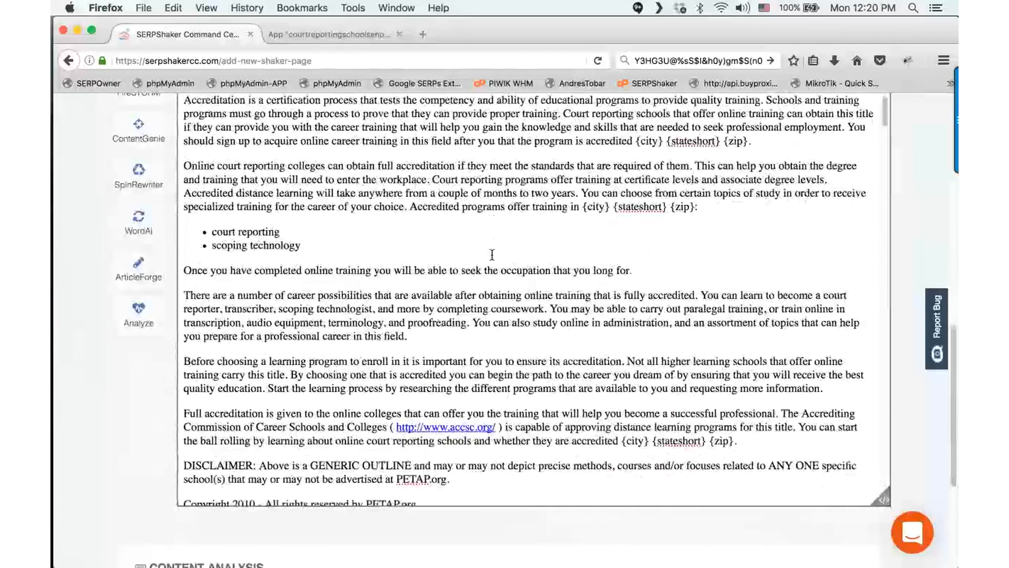
scroll(487, 255, "down", 1)
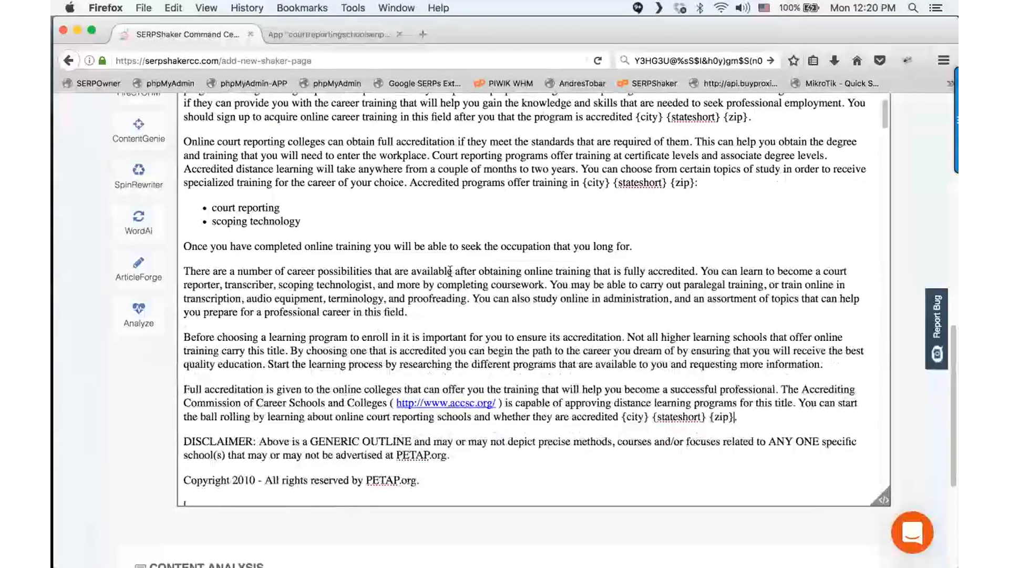
scroll(473, 257, "up", 5)
scroll(452, 269, "down", 3)
scroll(450, 270, "down", 6)
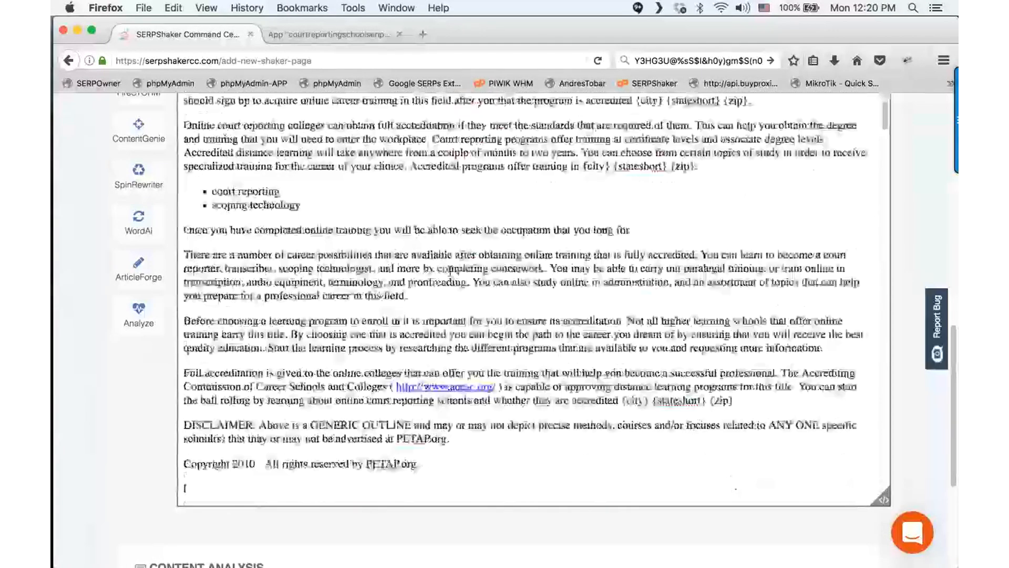
scroll(450, 271, "down", 2)
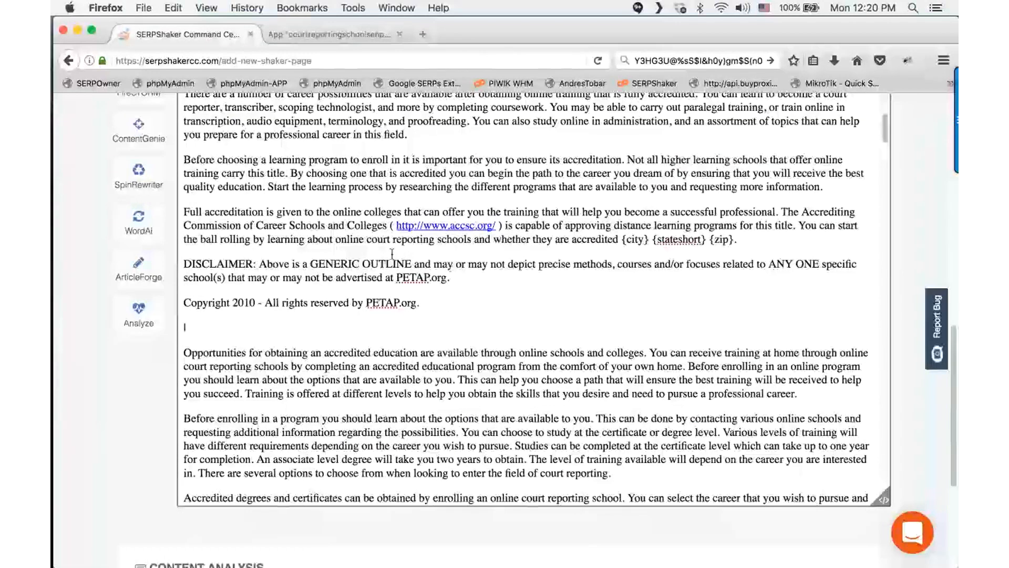
scroll(387, 254, "down", 1)
scroll(500, 205, "down", 1)
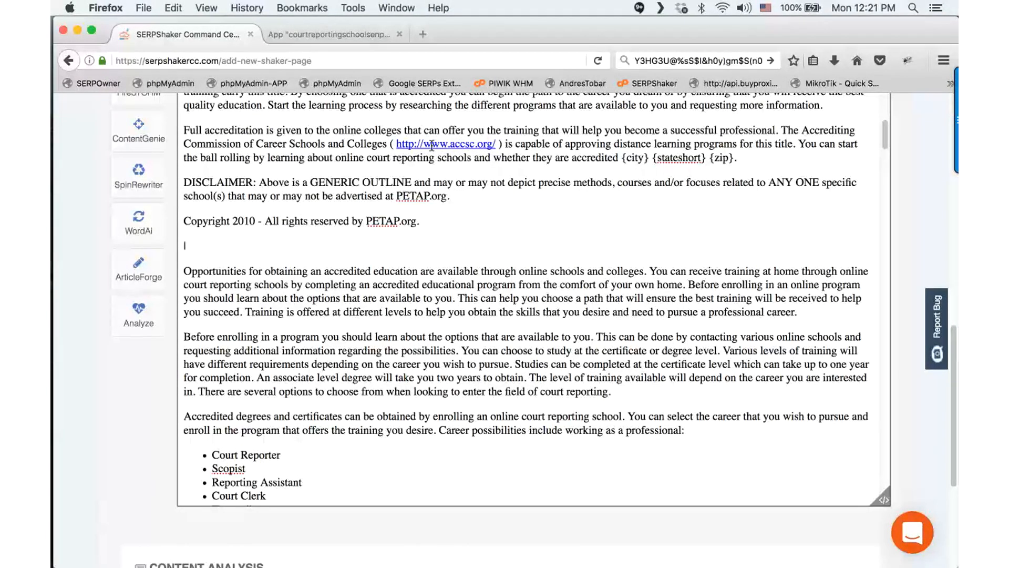
scroll(431, 145, "up", 1)
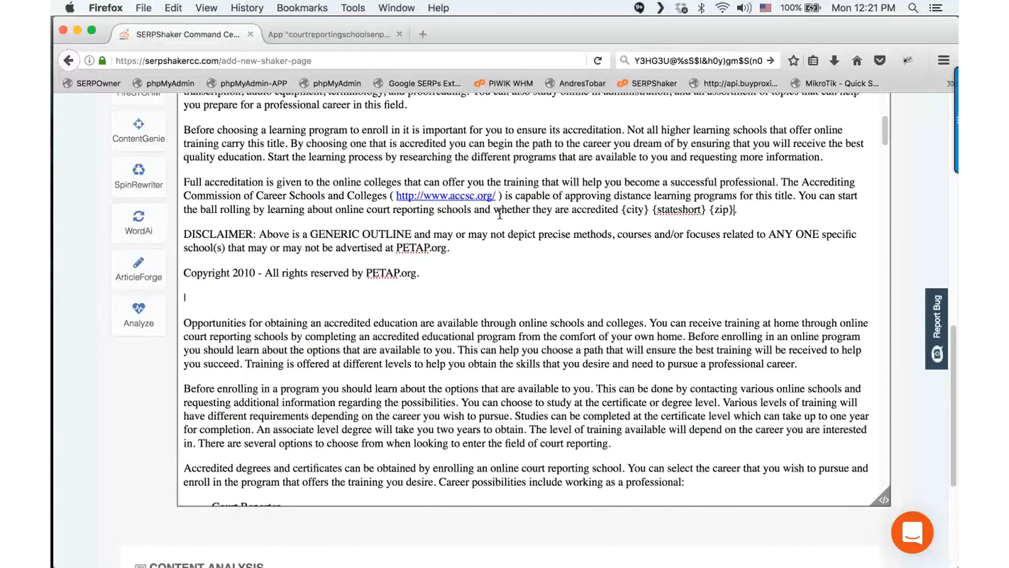
scroll(499, 214, "down", 1)
scroll(482, 212, "down", 4)
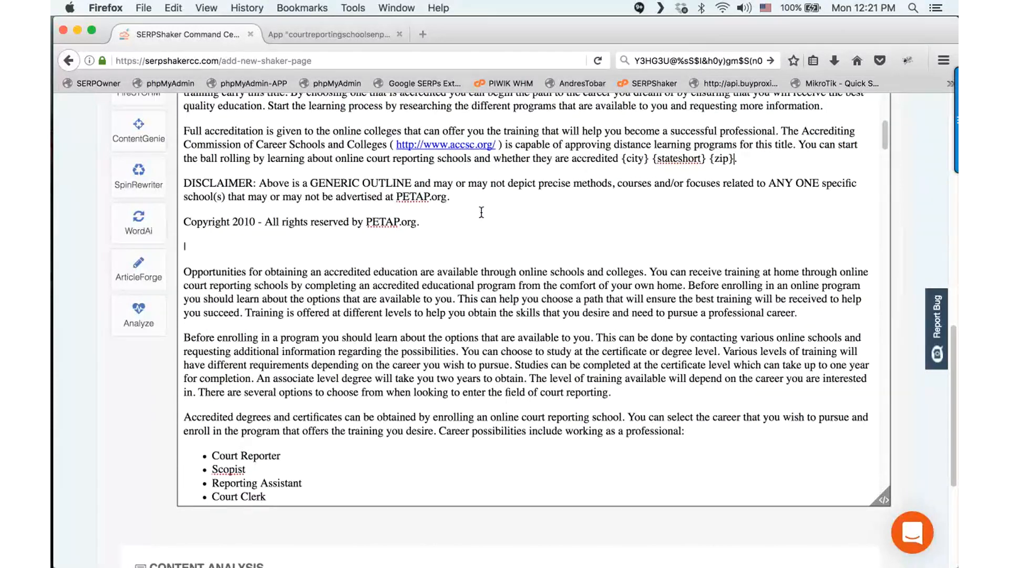
Insert "{city} {stateshort} {zip}" at the end of the first two paragraphs of the article starting "Opportunities for obtaining".
scroll(481, 212, "down", 4)
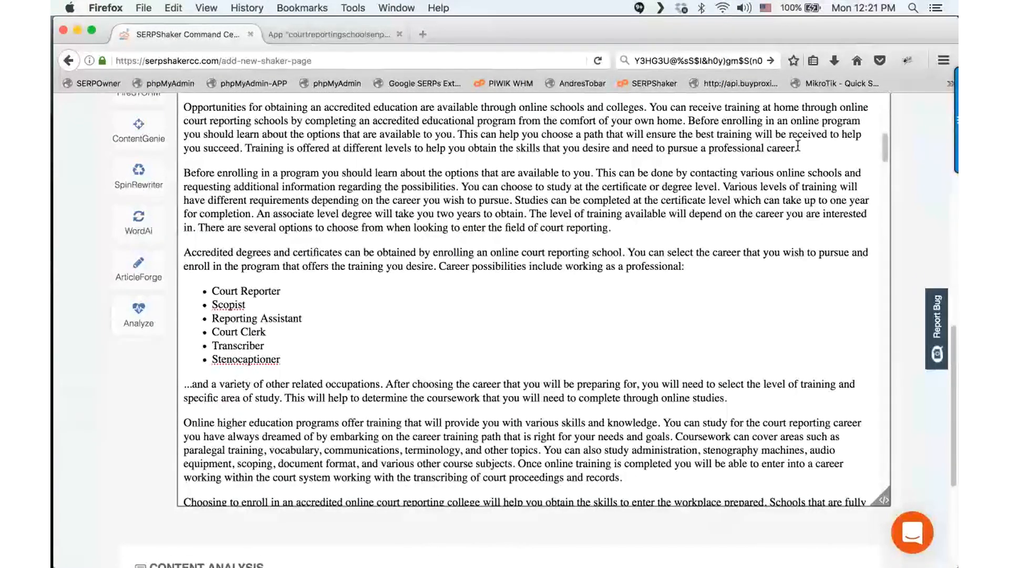
left_click(795, 147)
key("super+v")
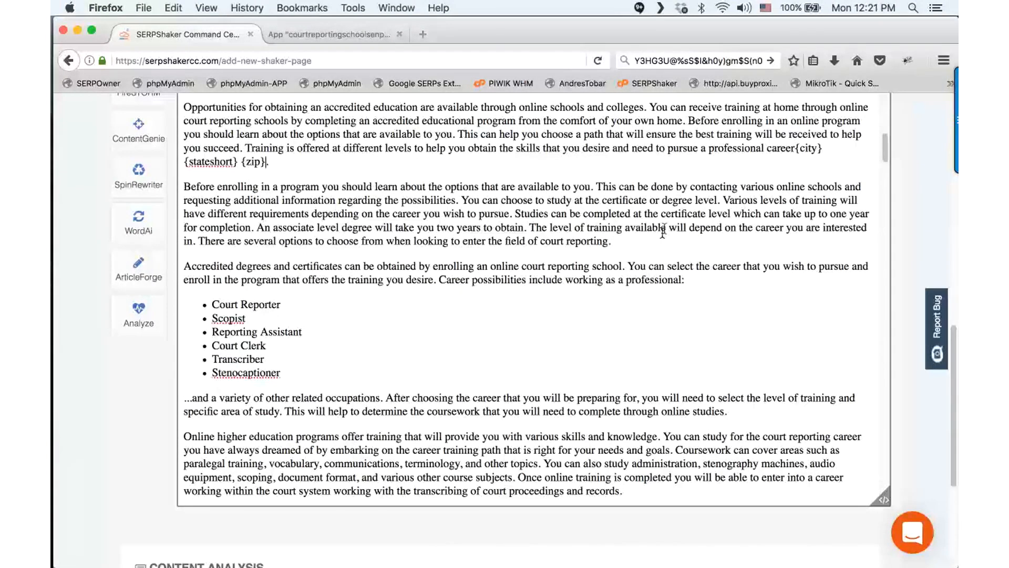
left_click(606, 241)
key("super+v")
Insert "{city} {stateshort} {zip}" after "court proceedings and records" and after "enrolling today" in the second article.
scroll(606, 242, "down", 2)
scroll(607, 242, "down", 3)
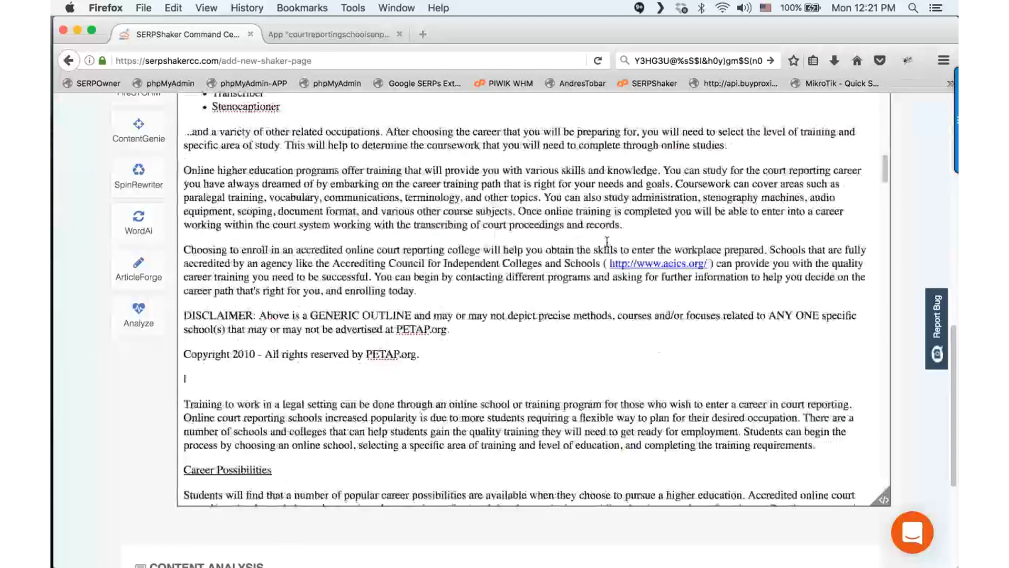
left_click(620, 226)
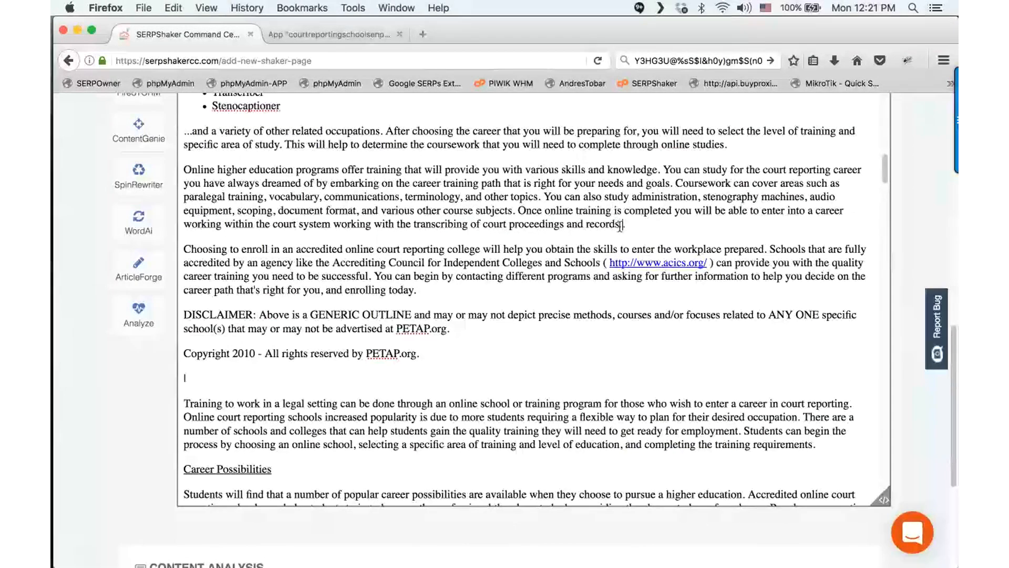
key("super+v")
scroll(502, 252, "down", 1)
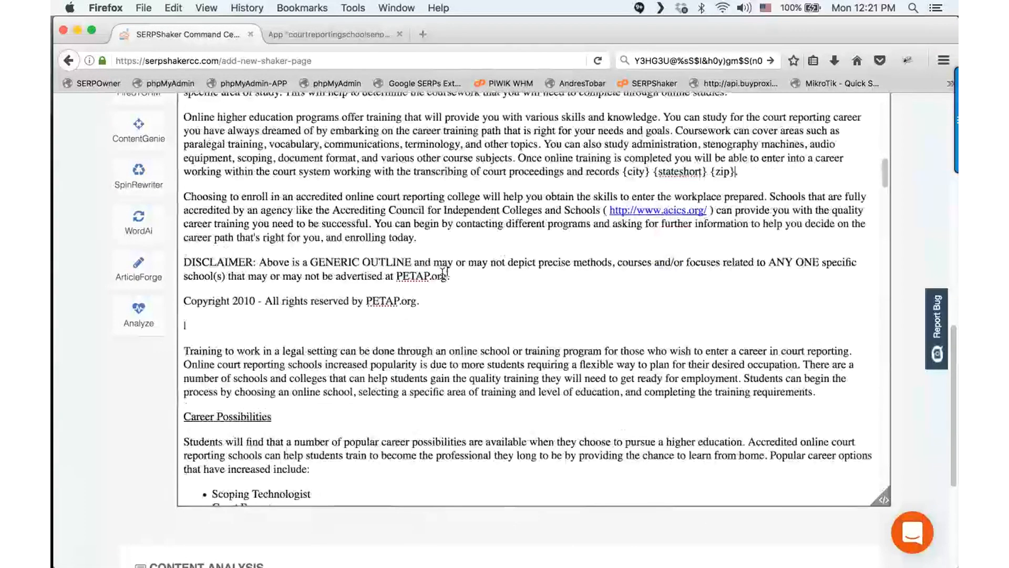
left_click(412, 236)
key("super+v")
Insert "{city} {stateshort} {zip}" after "get ready for employment" and after "Popular career options that have increased include" in the third article.
scroll(412, 236, "down", 4)
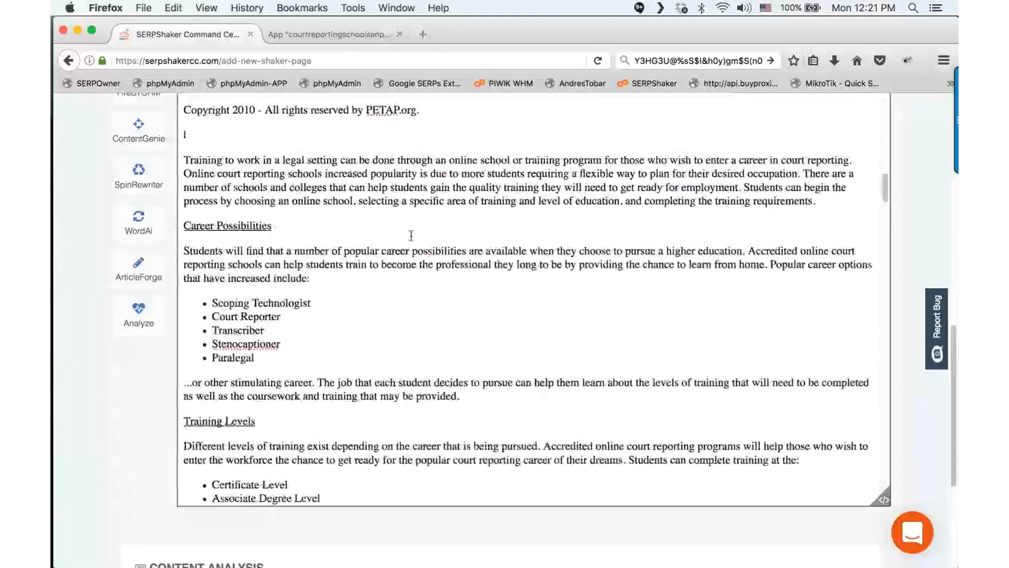
scroll(656, 206, "down", 1)
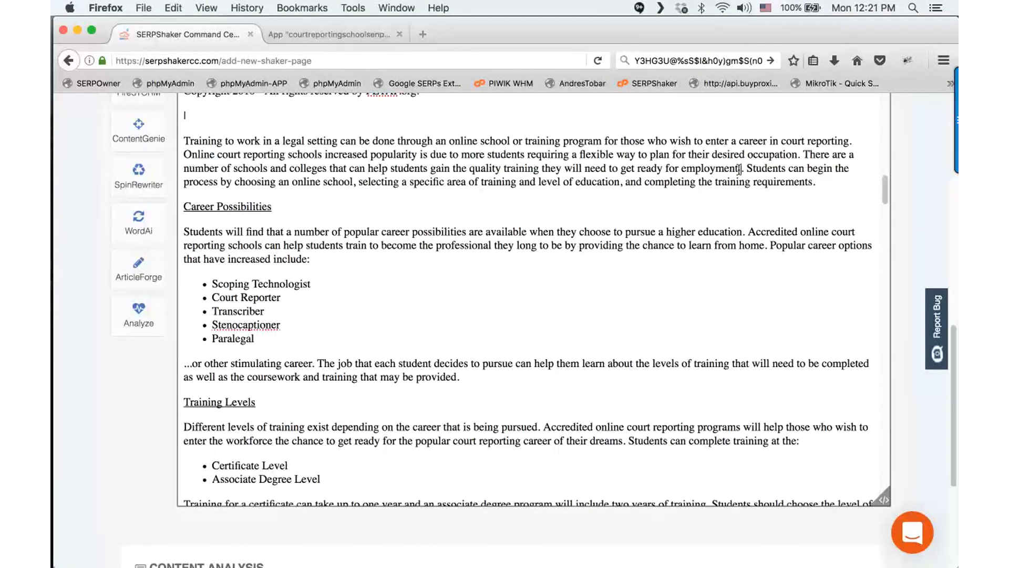
type("{city} {stateshort} {zip}")
scroll(606, 196, "up", 3)
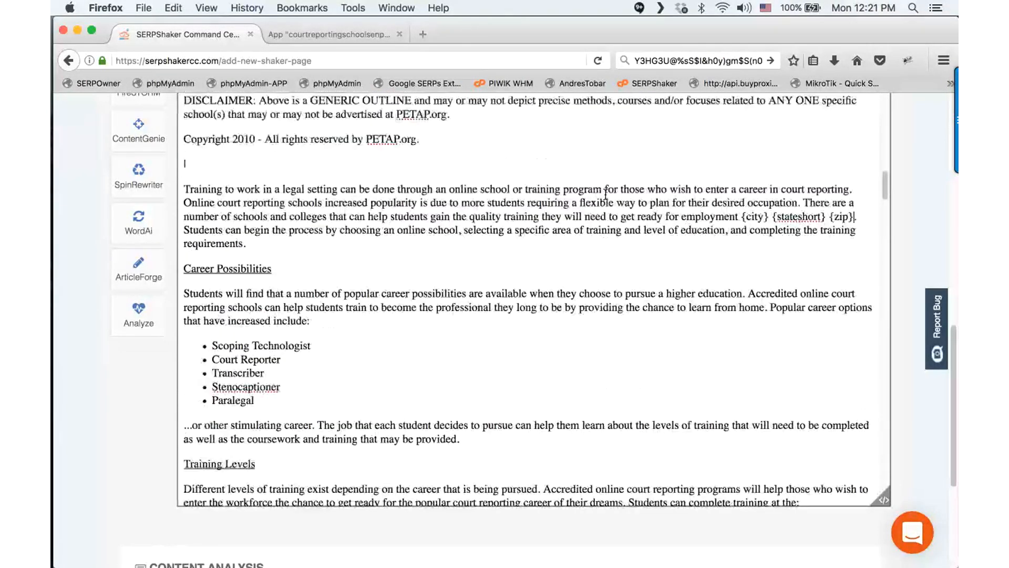
scroll(605, 196, "down", 3)
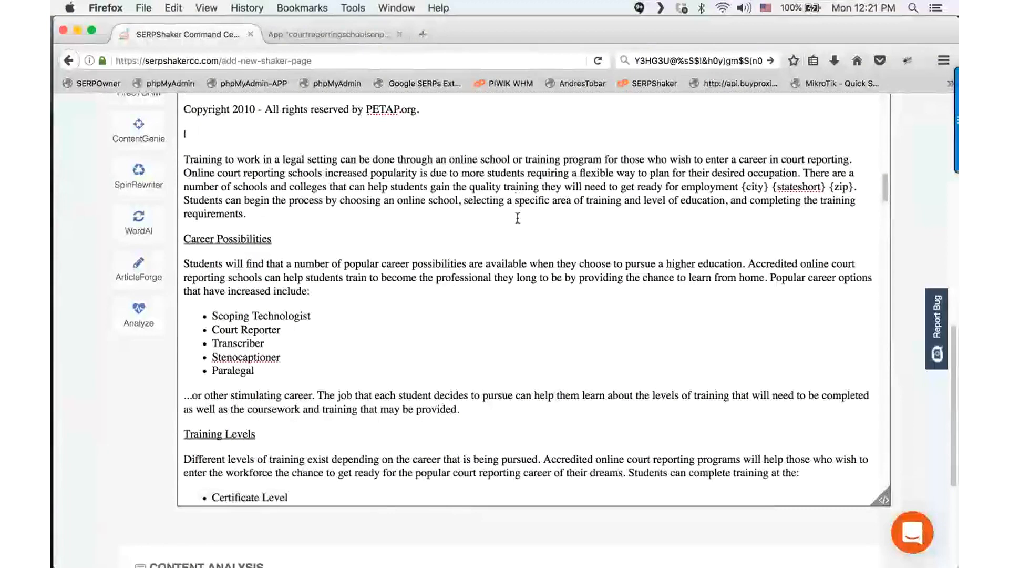
scroll(303, 205, "down", 2)
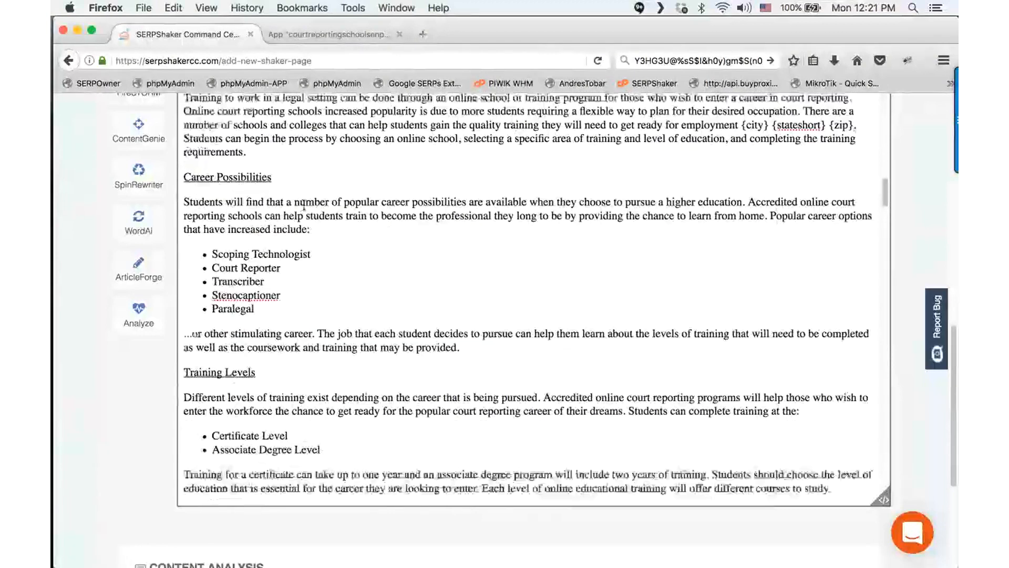
left_click(308, 230)
type("{city} {stateshort} {zip}")
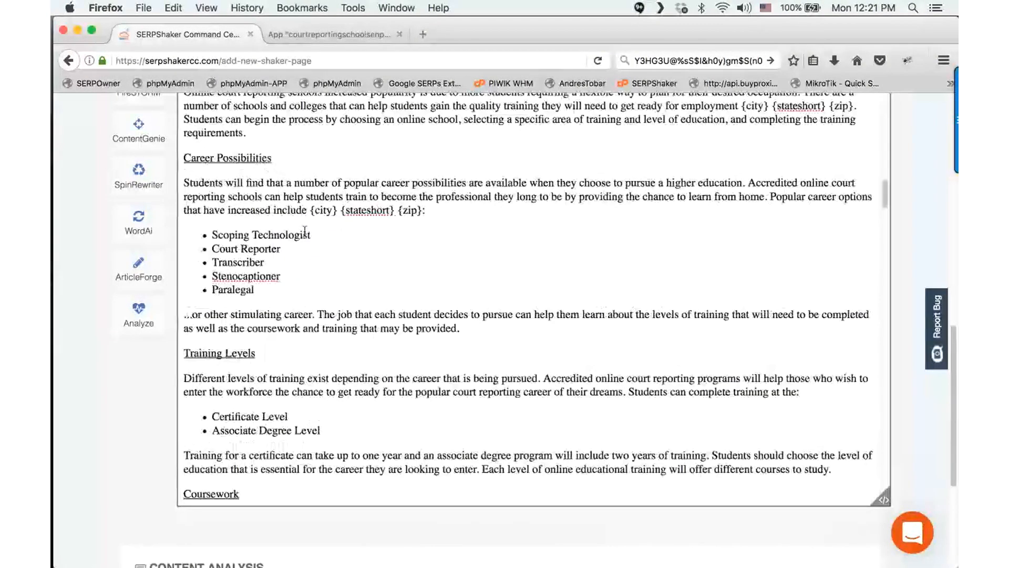
Insert "{city} {stateshort} {zip}" after "different courses to study" in the third article's Training Levels section.
scroll(305, 231, "down", 5)
scroll(304, 231, "down", 5)
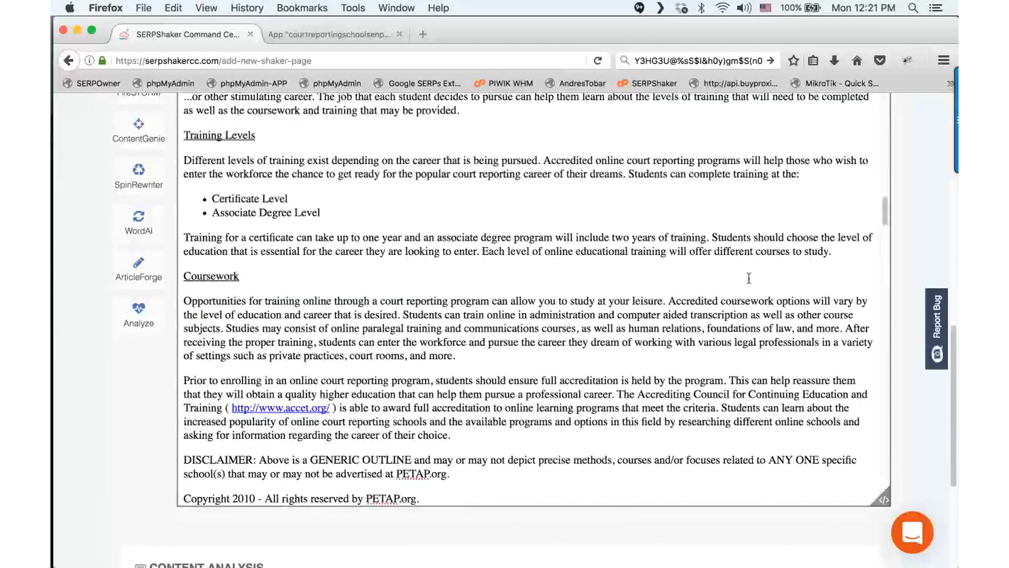
left_click(827, 252)
type("{city} {stateshort} {zip}")
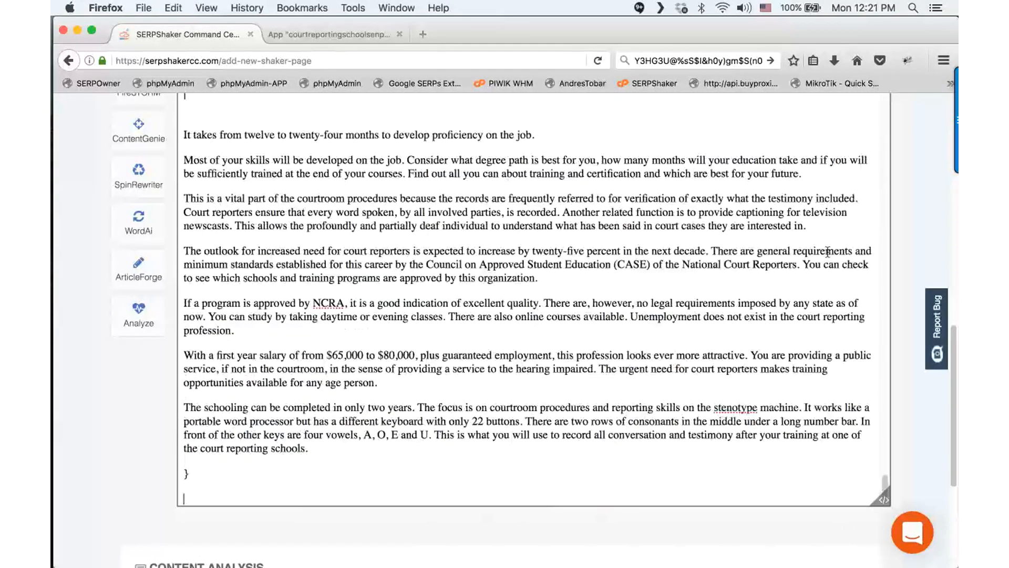
scroll(534, 212, "down", 3)
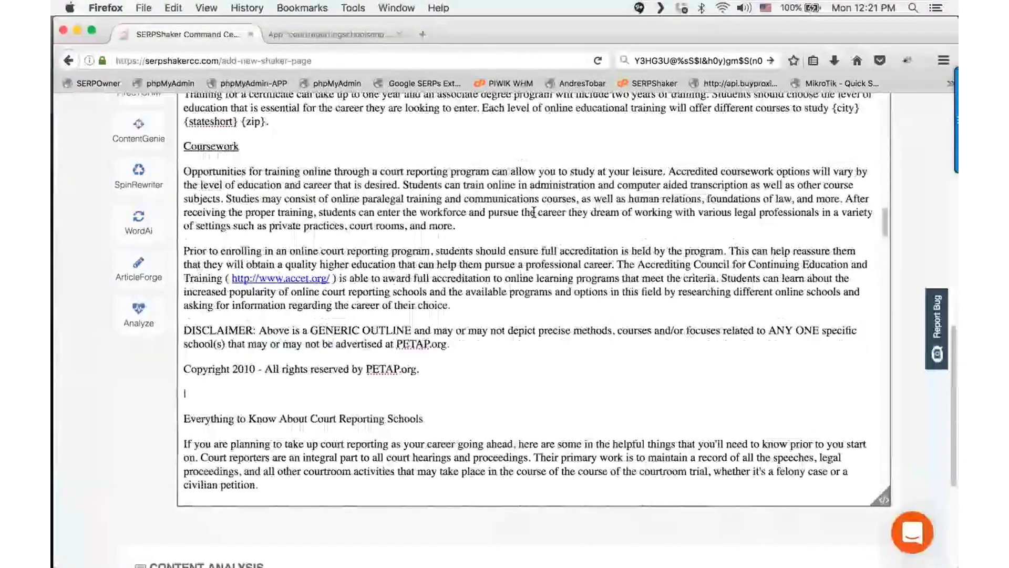
Insert "{city} {stateshort} {zip}" after "simply need to appear for" in the article "Everything to Know About Court Reporting Schools".
scroll(533, 212, "down", 5)
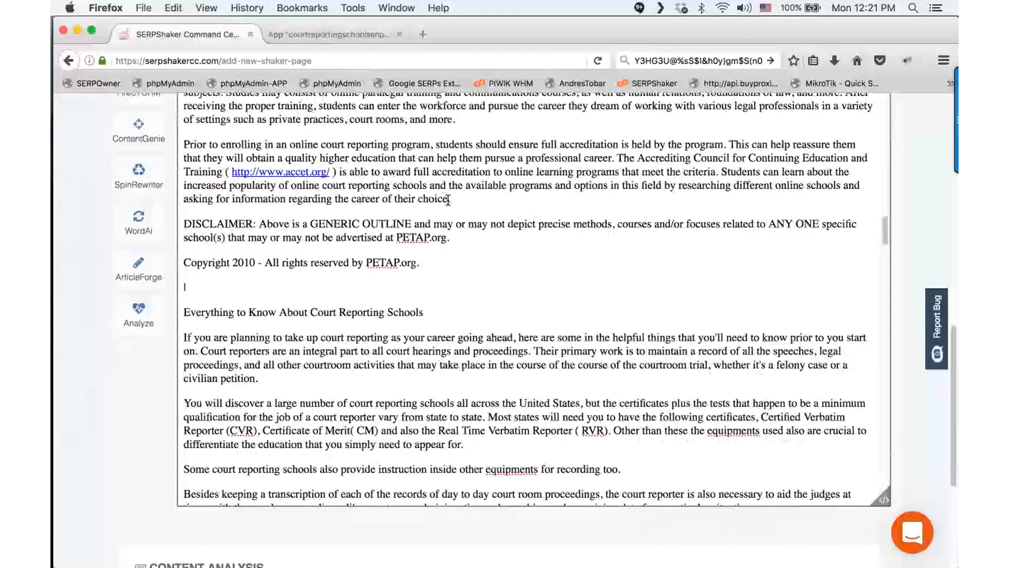
scroll(448, 200, "down", 15)
scroll(448, 200, "up", 15)
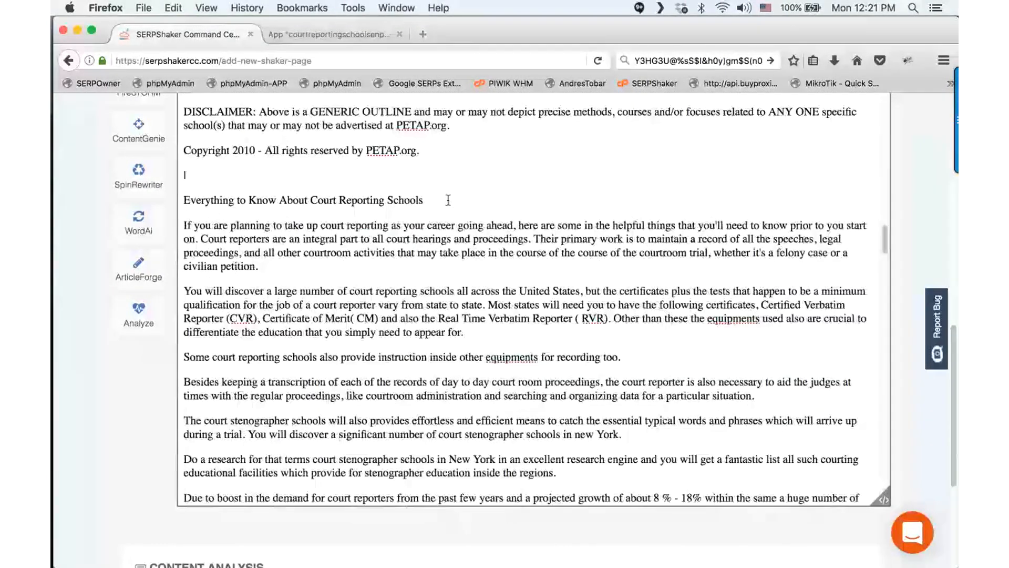
scroll(436, 184, "down", 1)
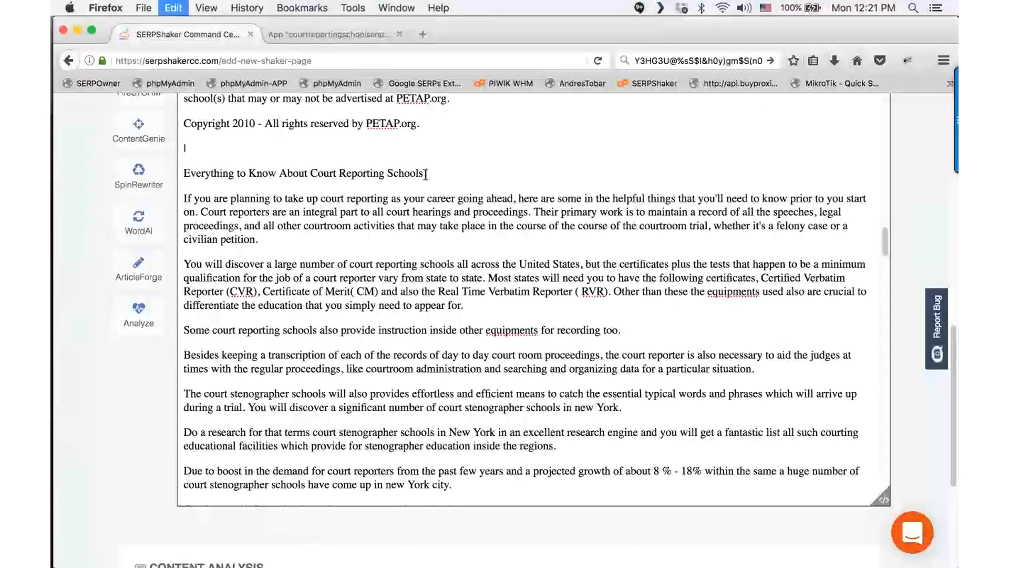
scroll(426, 173, "down", 10)
scroll(425, 173, "up", 10)
scroll(425, 174, "down", 3)
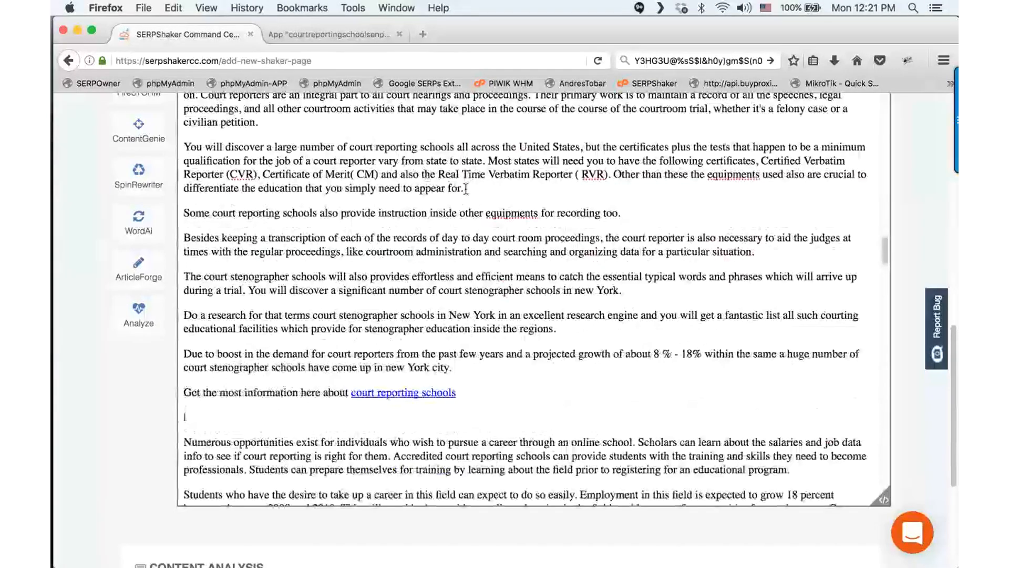
scroll(462, 188, "down", 10)
scroll(462, 188, "up", 10)
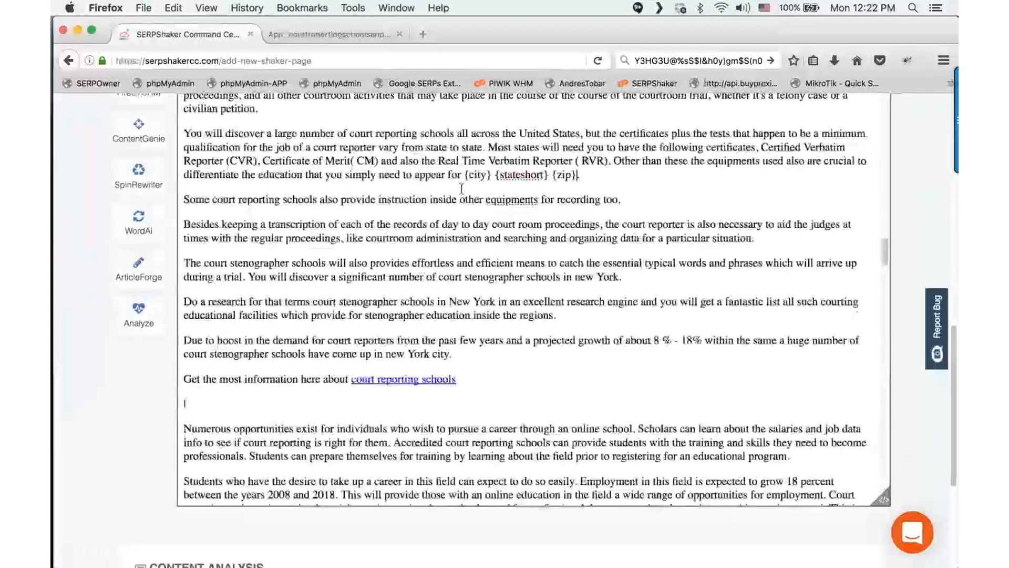
Replace "new York city" after "court stenographer schools have come up in" with "{city} {stateshort} {zip}".
scroll(473, 200, "down", 3)
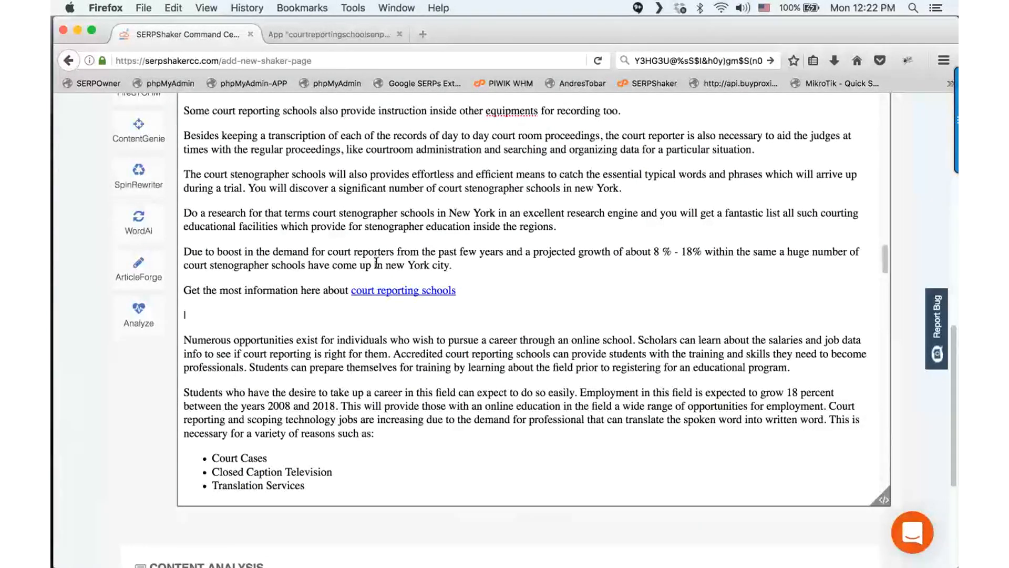
left_click_drag(385, 267, 449, 267)
type("{city} {stateshort} {zip}")
scroll(449, 267, "down", 5)
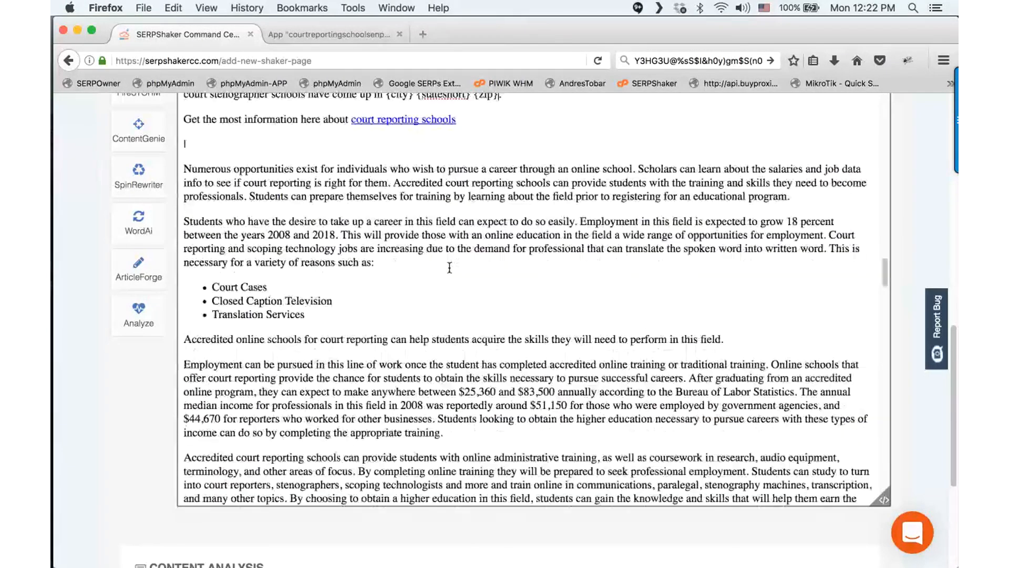
scroll(450, 267, "up", 7)
scroll(449, 267, "down", 5)
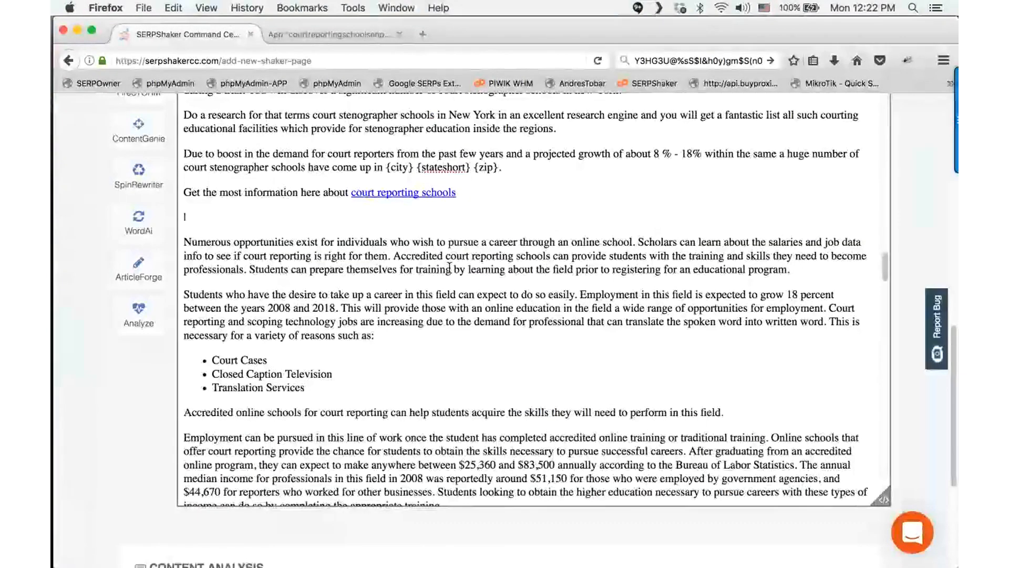
scroll(449, 267, "up", 2)
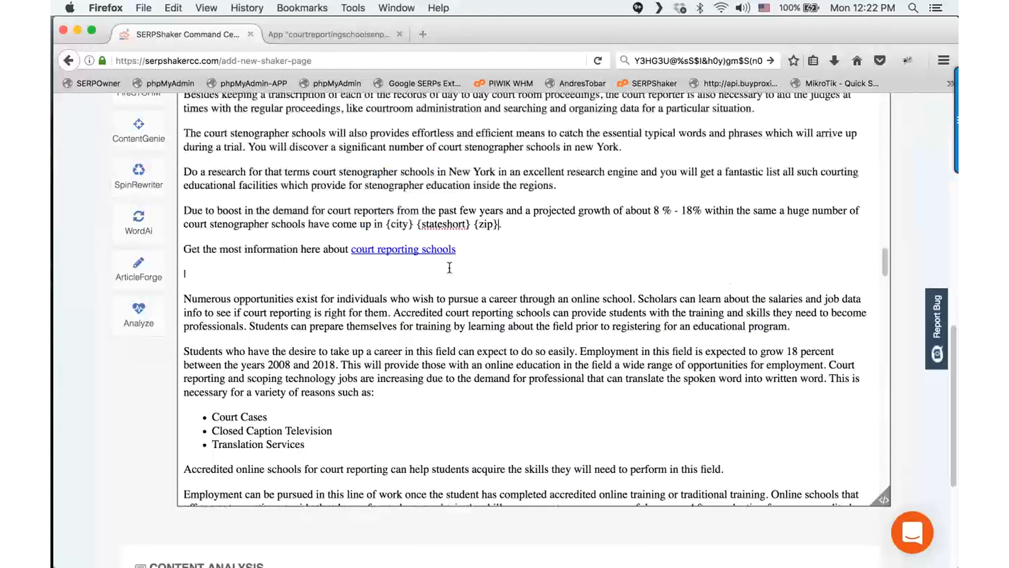
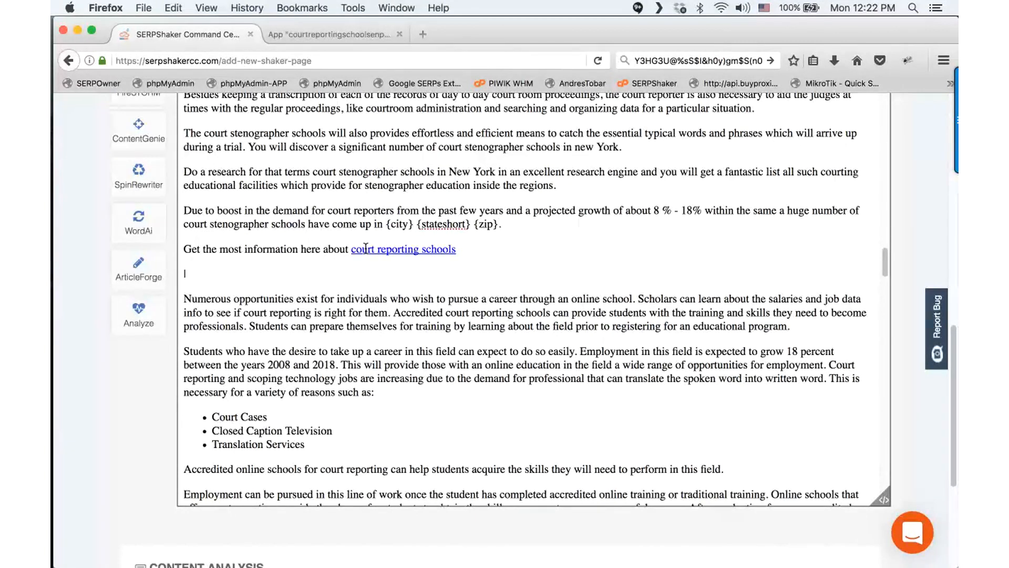
Remove the hyperlink from "court reporting schools" in the "Get the most information here about" line and append "{city} {stateshort} {zip}".
scroll(379, 249, "down", 1)
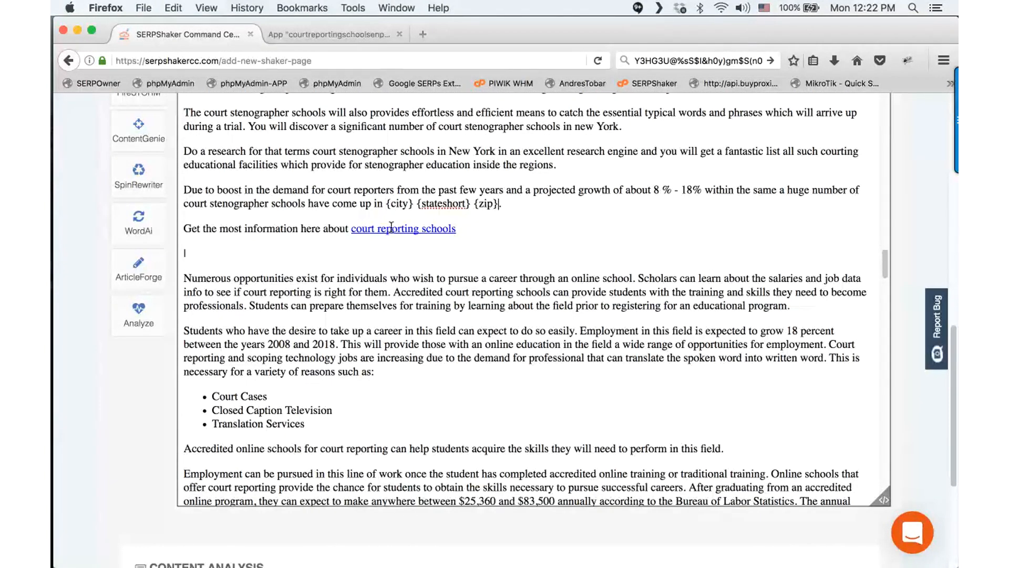
left_click(361, 228)
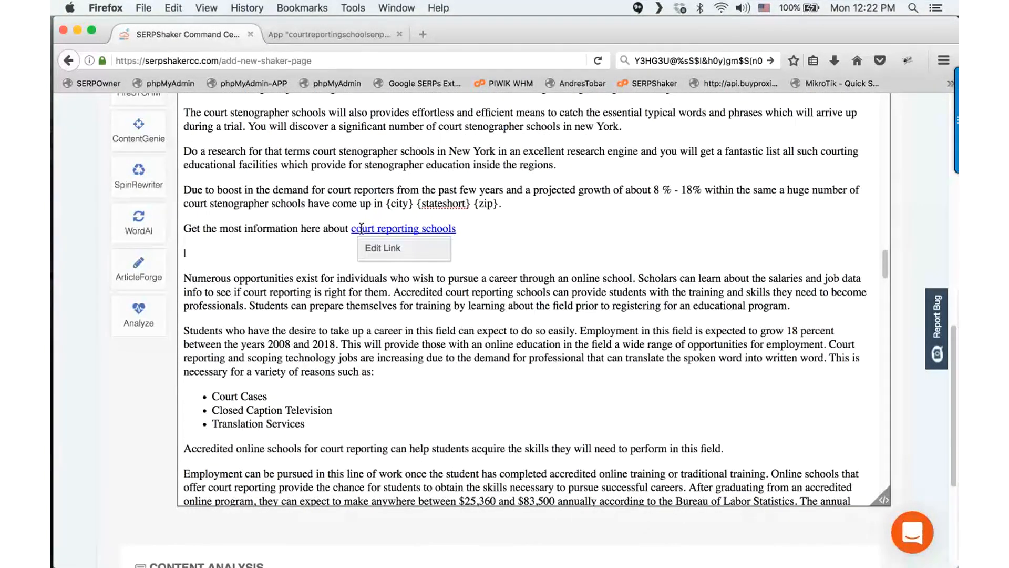
left_click(373, 245)
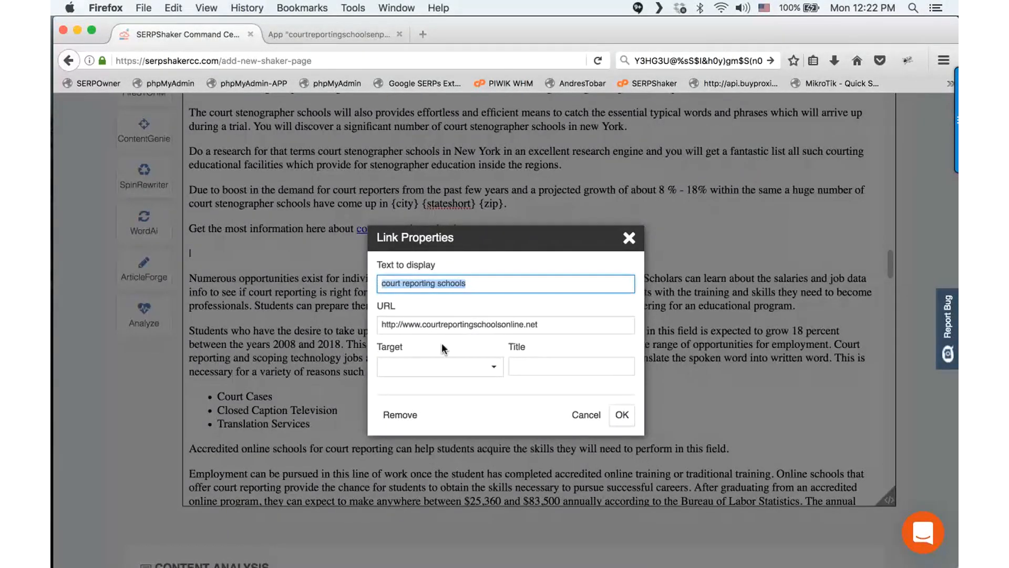
left_click(404, 415)
type("{city} {stateshort} {zip}")
Insert "{city} {stateshort} {zip}" after "registering for an educational program" in the article beginning "Numerous opportunities exist".
scroll(536, 225, "down", 1)
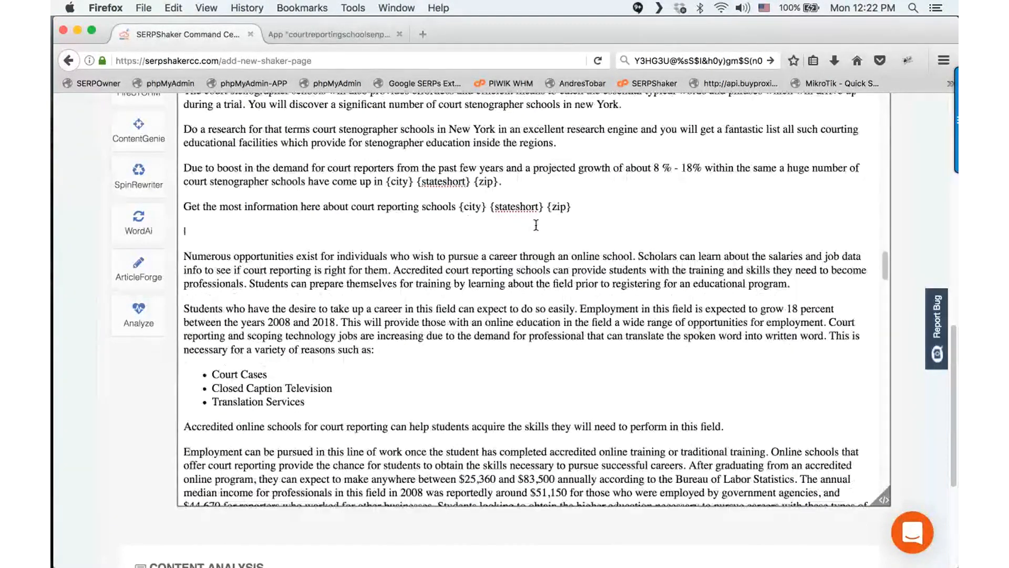
scroll(536, 225, "down", 2)
left_click(788, 227)
key("super+v")
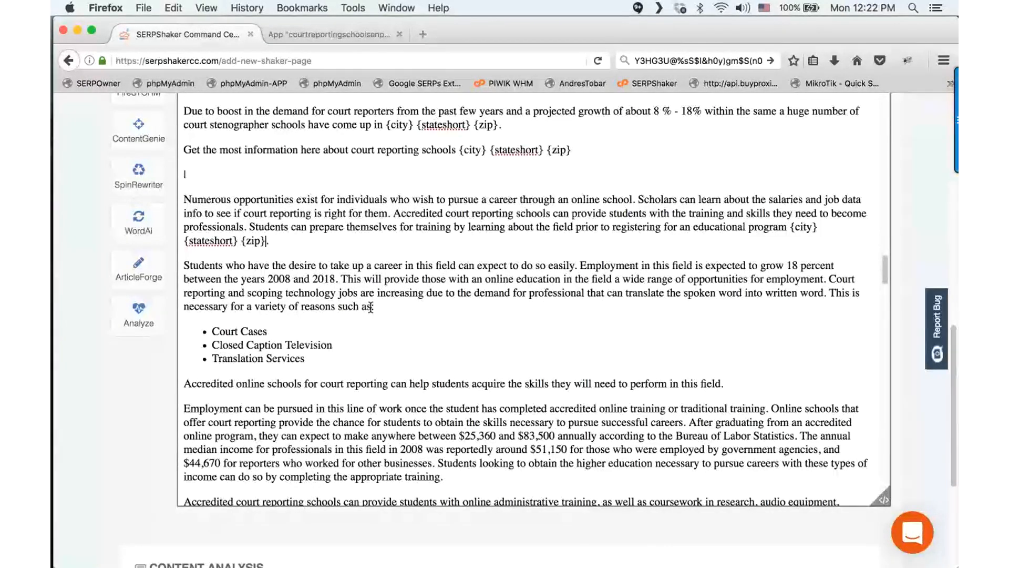
Insert "{city} {stateshort} {zip}" after "performing job duties that interest them" and after "the path to an exciting future".
scroll(371, 306, "down", 10)
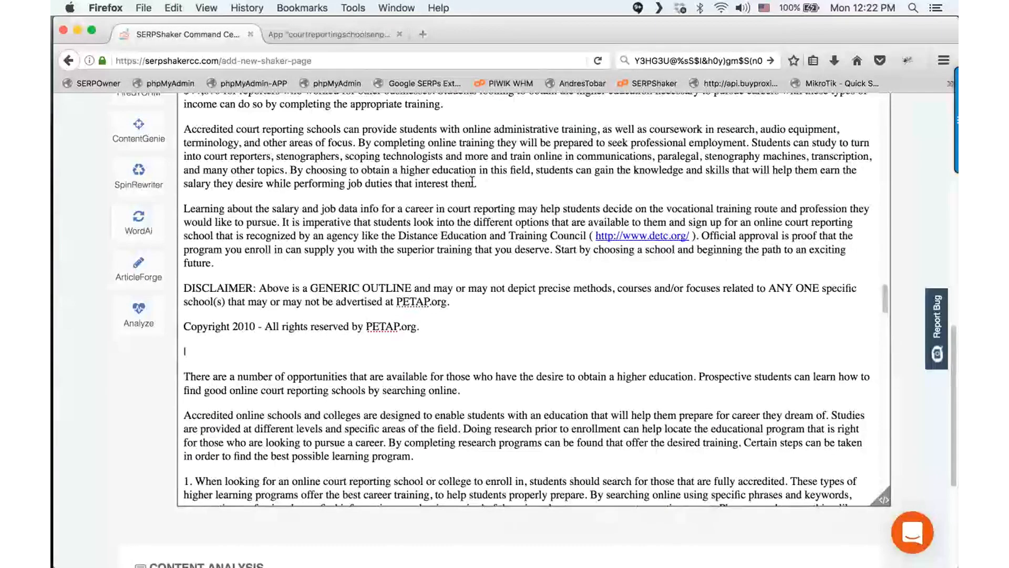
left_click(473, 182)
type("{city} {stateshort} {zip}")
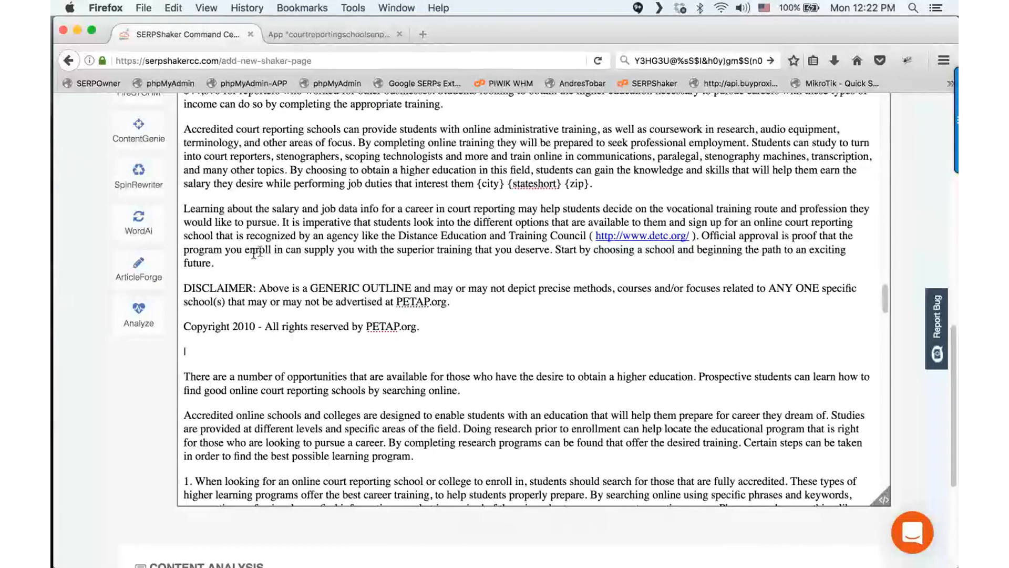
left_click(213, 264)
type("{city} {stateshort} {zip}")
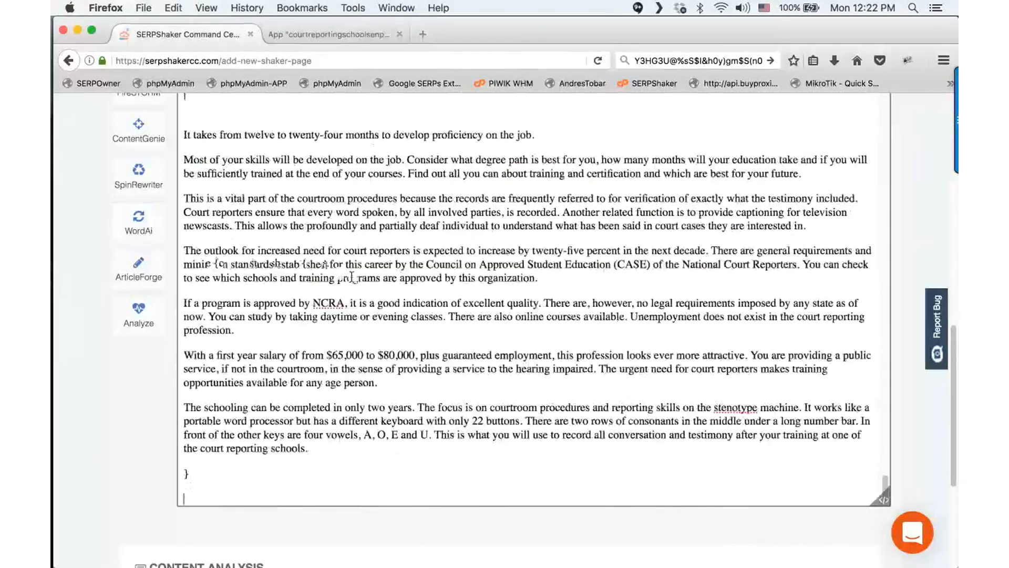
Insert "{city} {stateshort} {zip}" after "court reporting schools by searching online" and after "prepare for an occupation in the field".
scroll(352, 277, "down", 10)
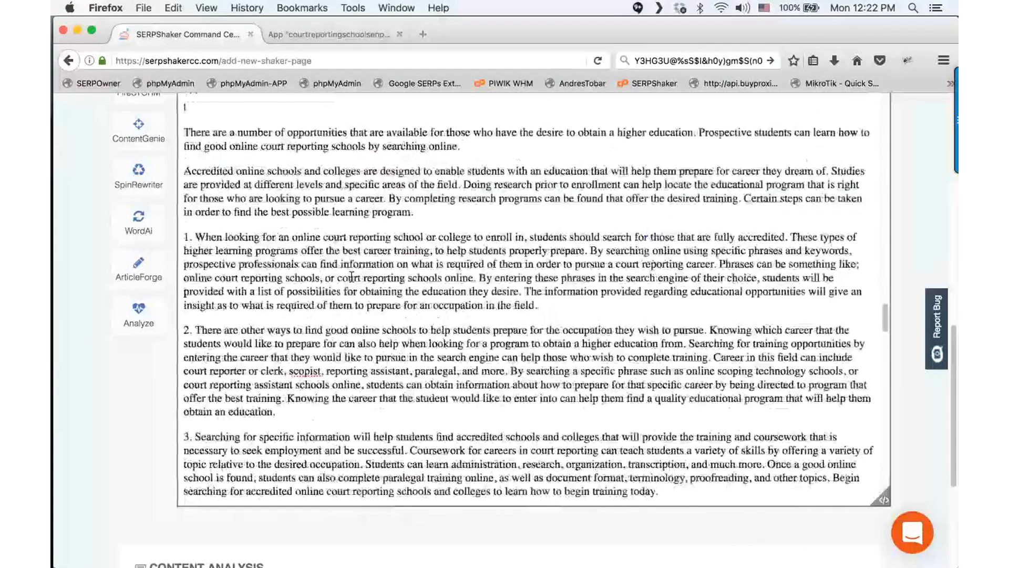
left_click(459, 147)
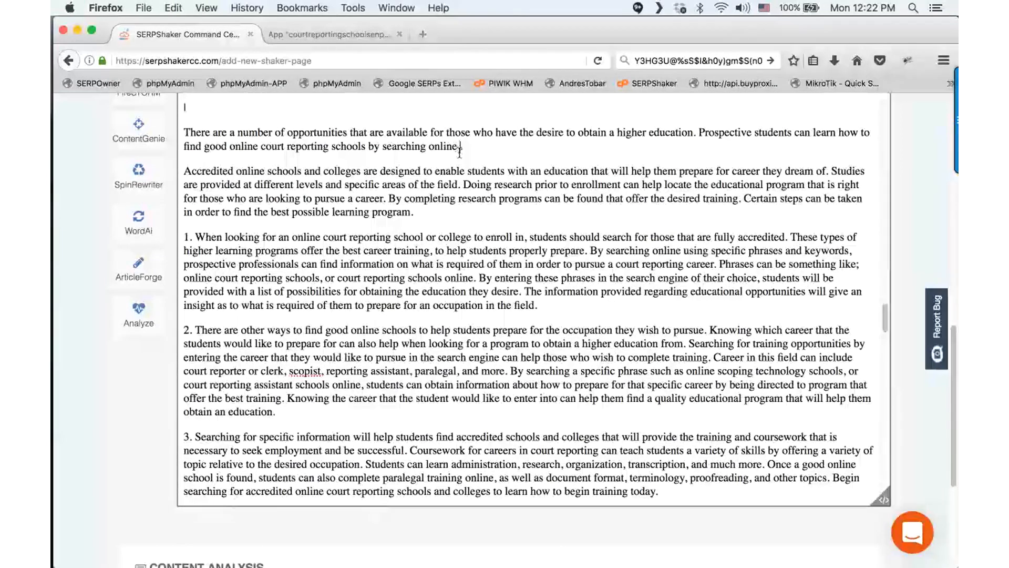
type("{city} {stateshort} {zip}")
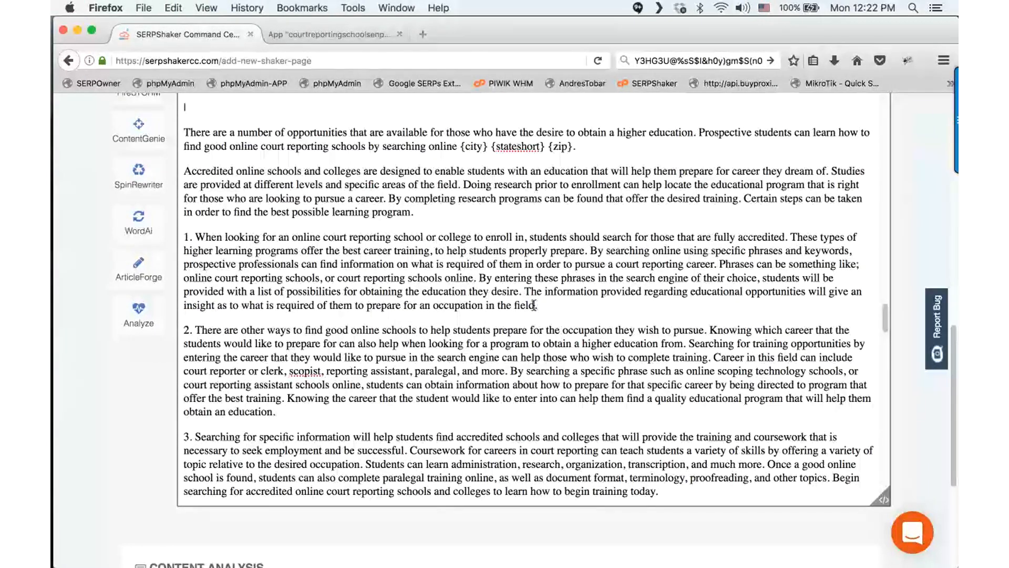
key("super+Down")
Insert "{city} {stateshort} {zip}" after "learn how to begin training today" at the end of numbered point 3.
scroll(535, 304, "up", 20)
scroll(535, 304, "down", 2)
scroll(413, 283, "down", 1)
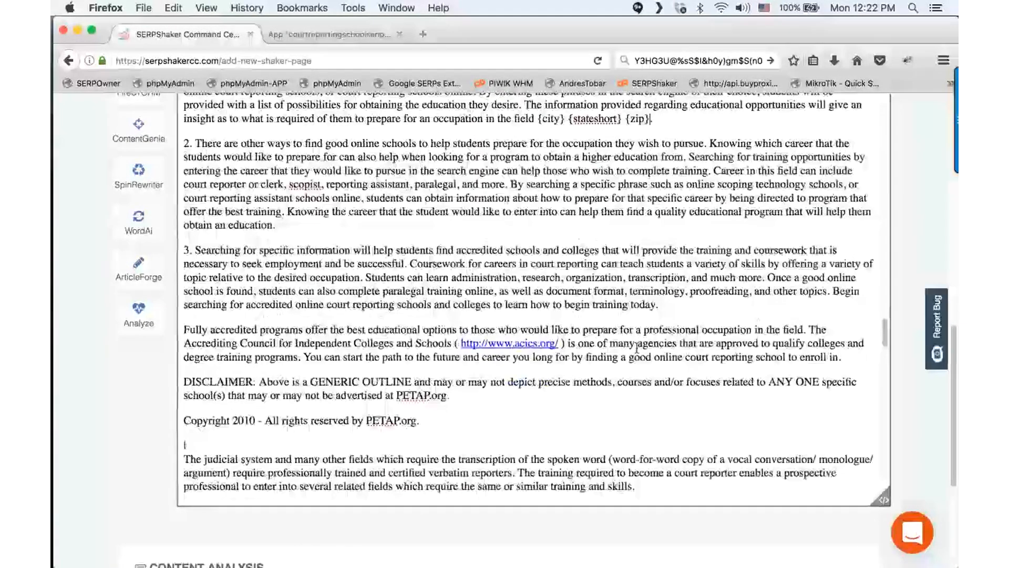
left_click(656, 306)
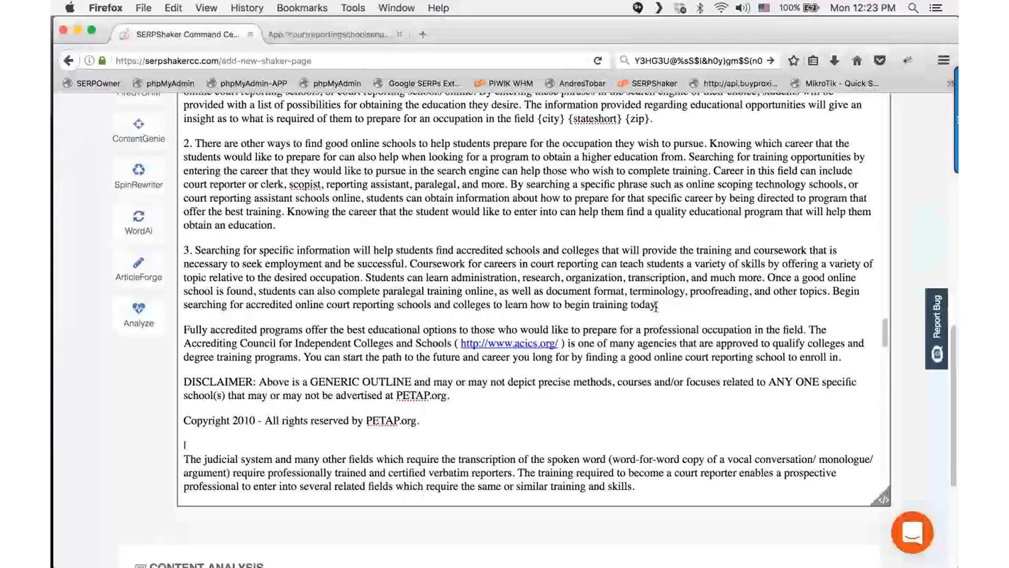
type("{city} {stateshort} {zip}")
Insert "{city} {stateshort} {zip}" after "same or similar training and skills" and at the end of the heading "Court reporting courses and training".
scroll(646, 317, "down", 10)
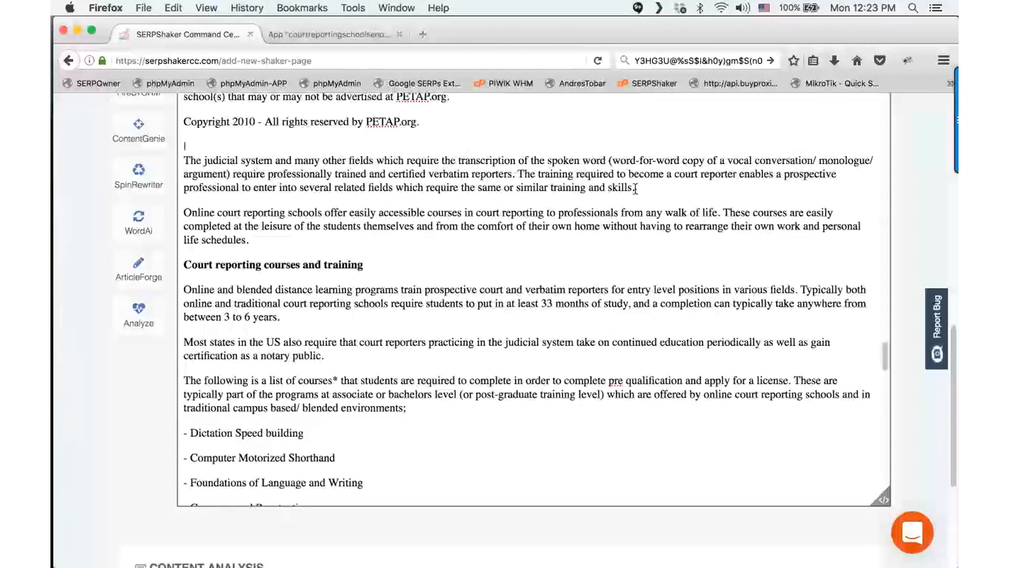
left_click(634, 189)
type("{city} {stateshort} {zip}")
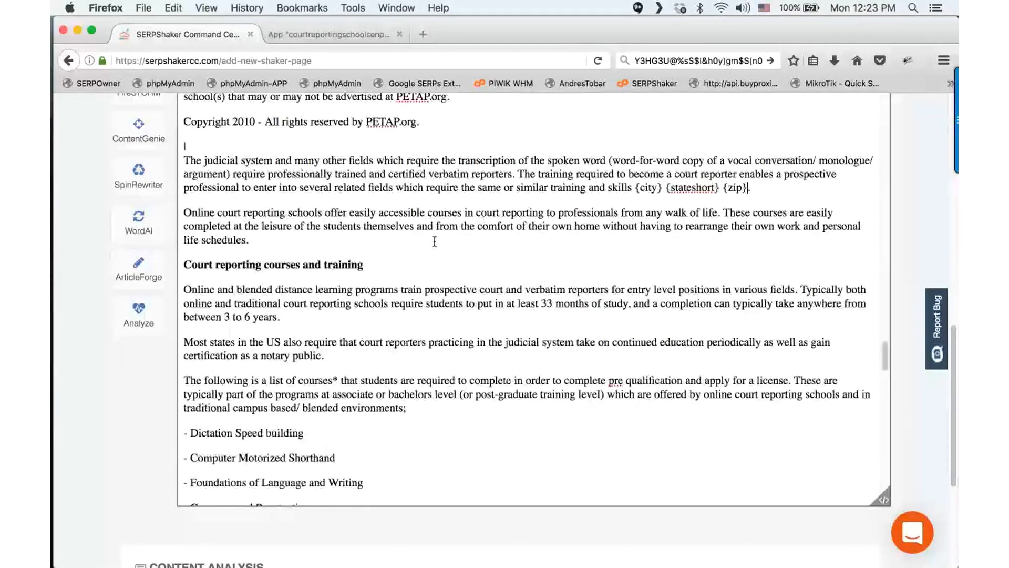
left_click(377, 263)
type("{city} {stateshort} {zip}")
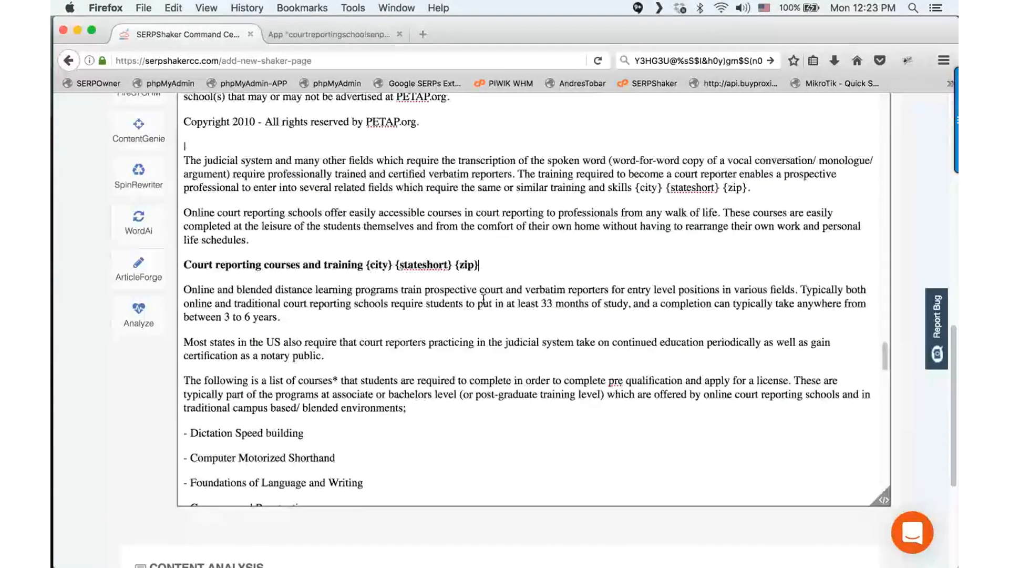
Insert "{city} {stateshort} {zip}" after "extensively taught and trained in their use" in the transcription systems section.
scroll(484, 299, "down", 5)
scroll(484, 299, "down", 3)
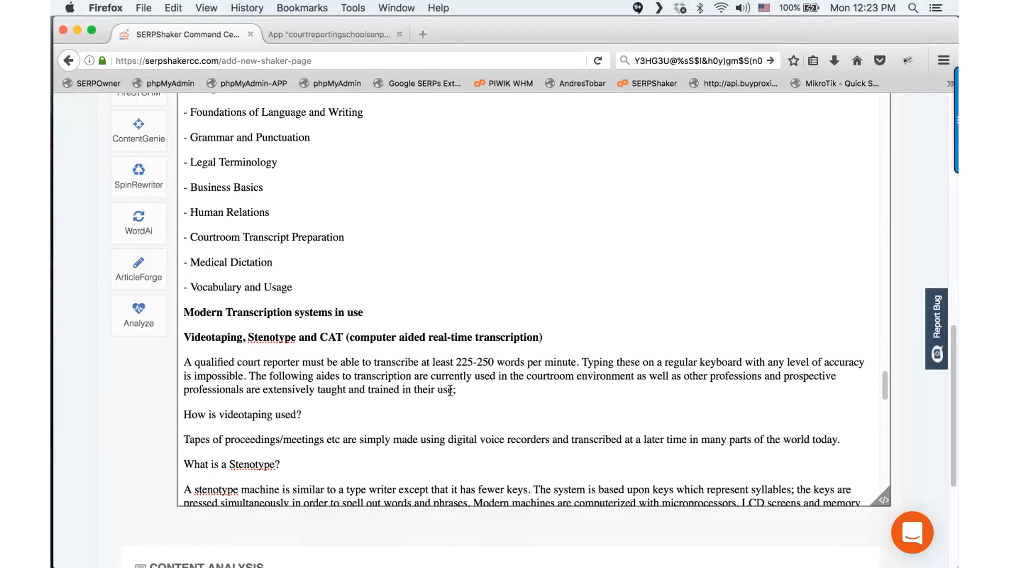
type("{city} {stateshort} {zip}")
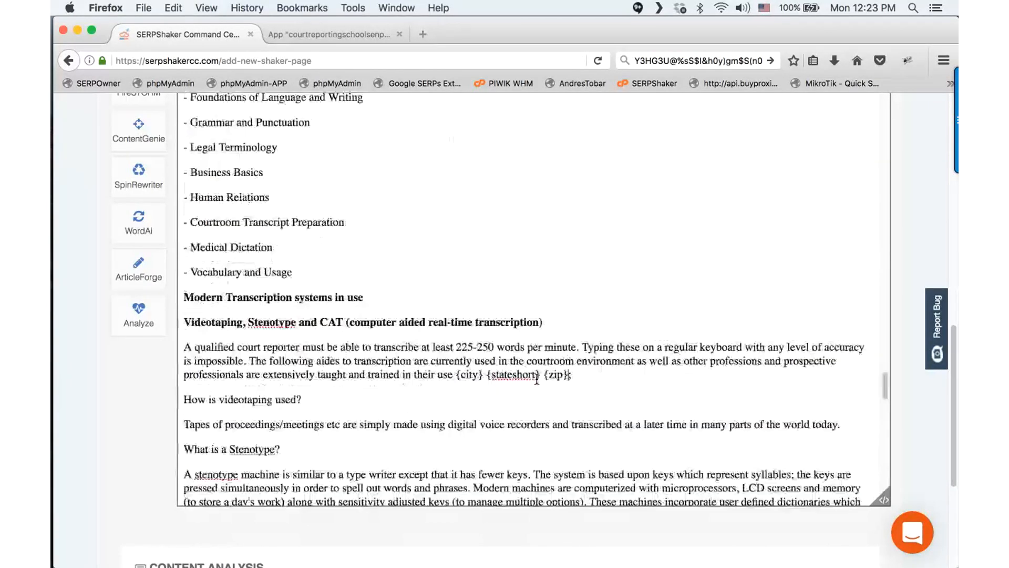
Insert "{city} {stateshort} {zip}" after "blended classroom environments" in the Stenotype answer and after "on a computer" in the CAT System answer.
scroll(537, 379, "down", 5)
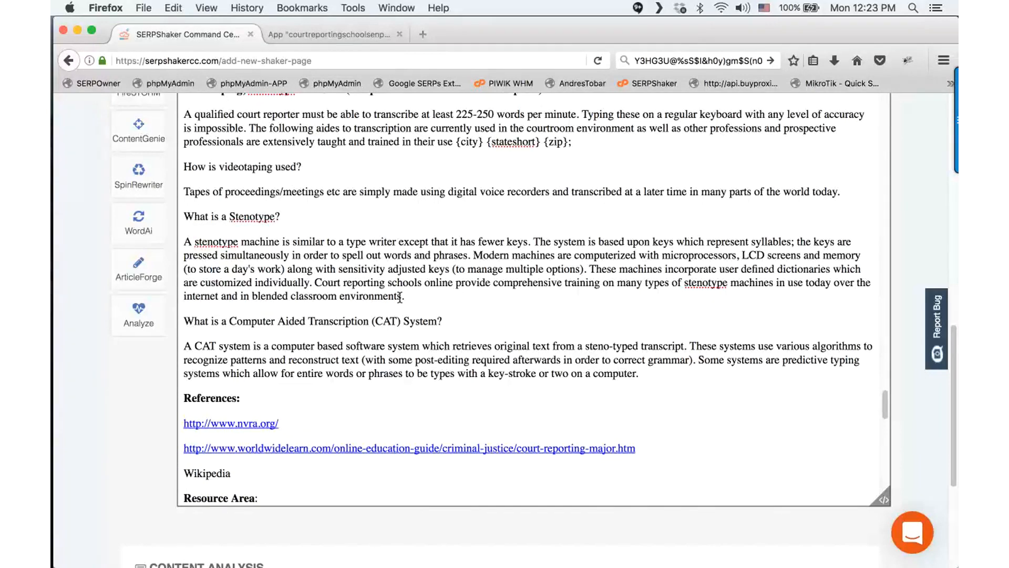
type("{city} {stateshort} {zip}")
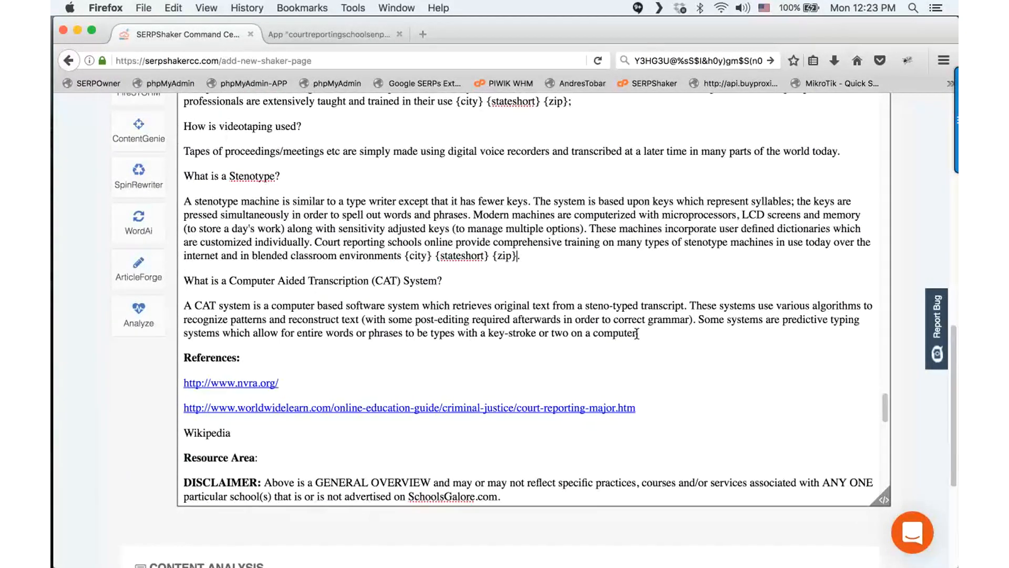
left_click(637, 333)
type("{city} {stateshort} {zip}")
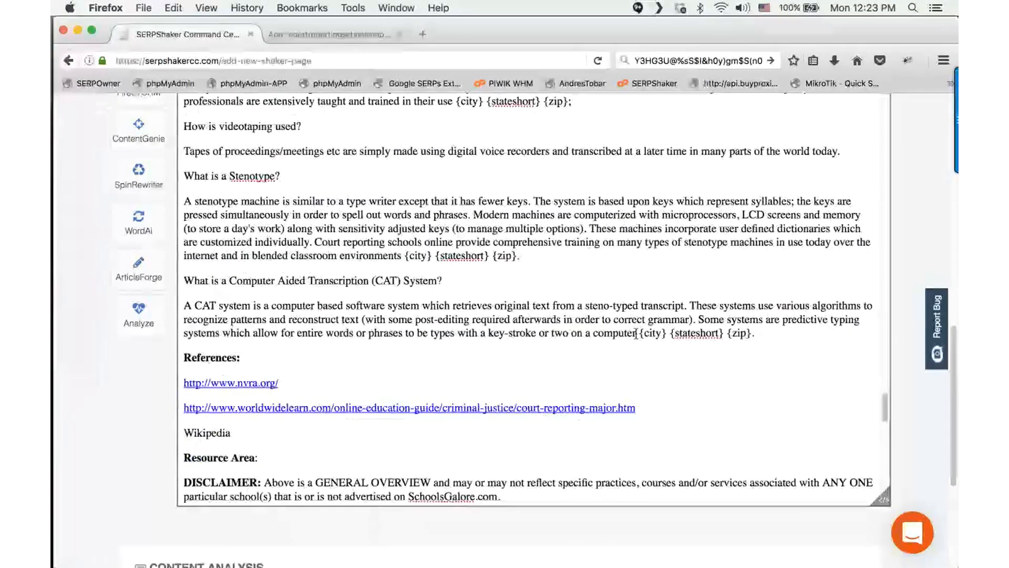
Insert "{city} {stateshort} {zip}" after "real-time reporting or broadcast captioning" in the article beginning "When we are taking a look".
scroll(636, 333, "down", 5)
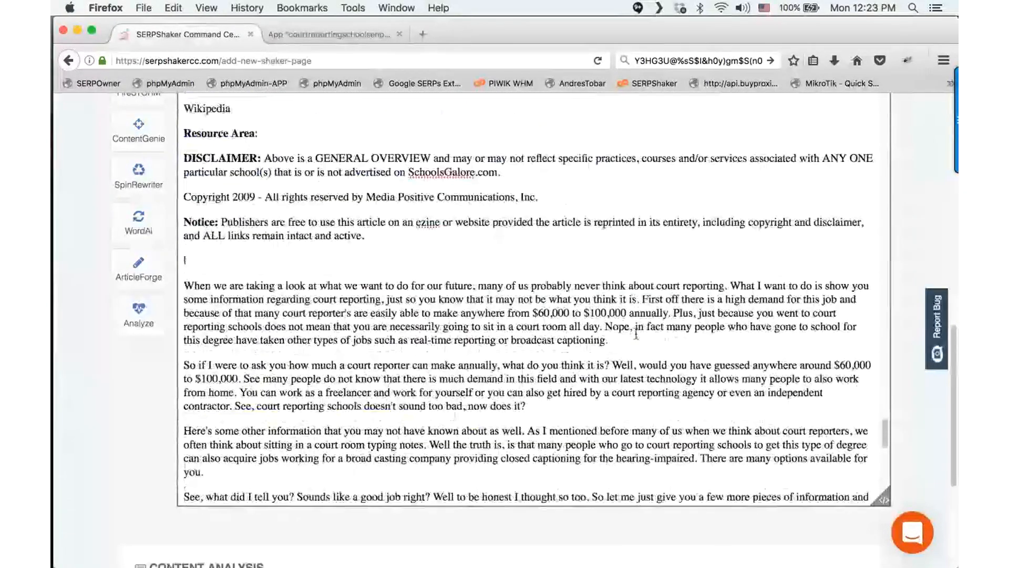
scroll(519, 286, "down", 1)
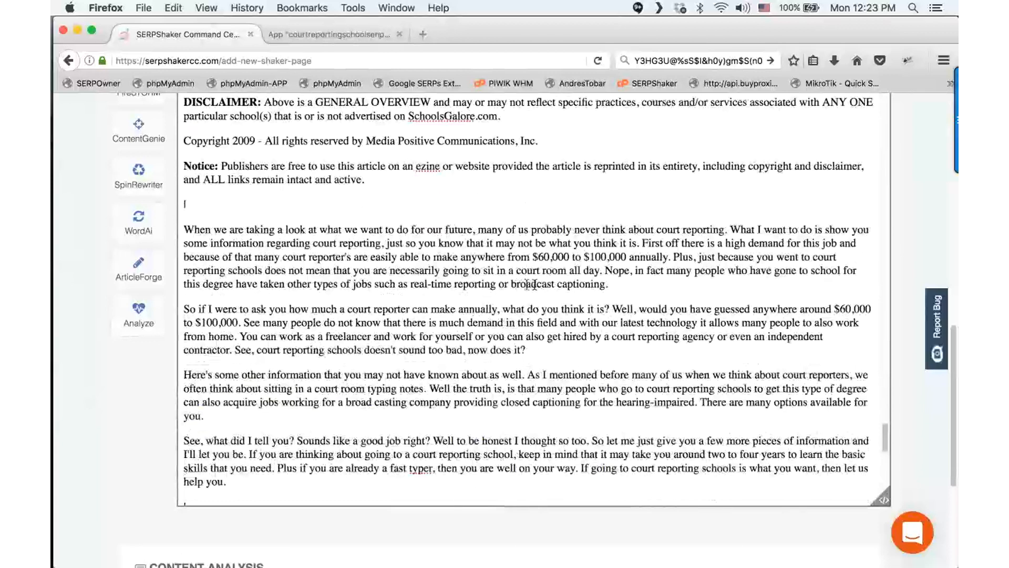
scroll(599, 228, "down", 1)
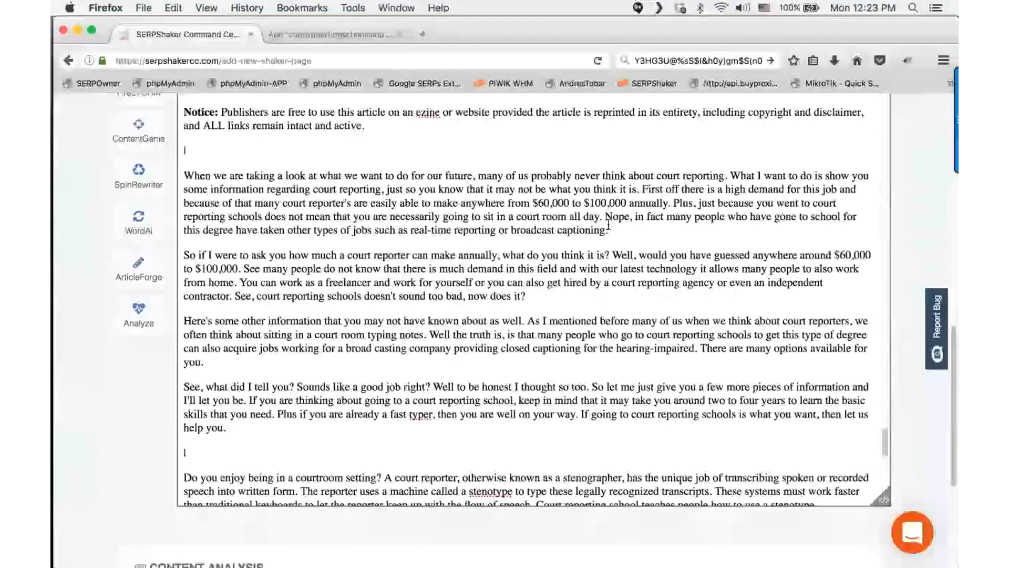
left_click(642, 188)
left_click(606, 231)
key("super+v")
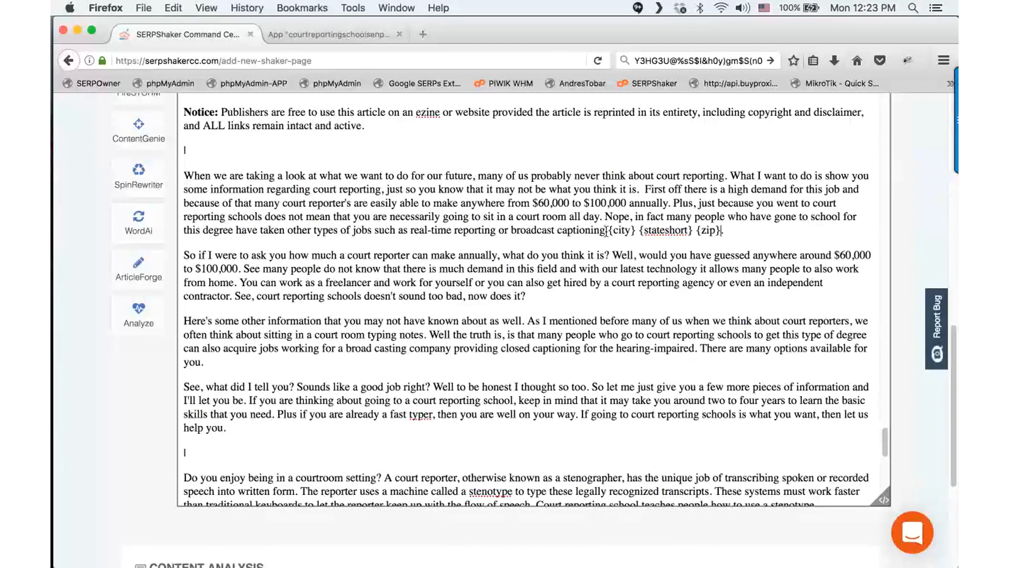
Insert "{city} {stateshort} {zip}" after "many options available for you" and after "then let us help you".
scroll(498, 227, "down", 3)
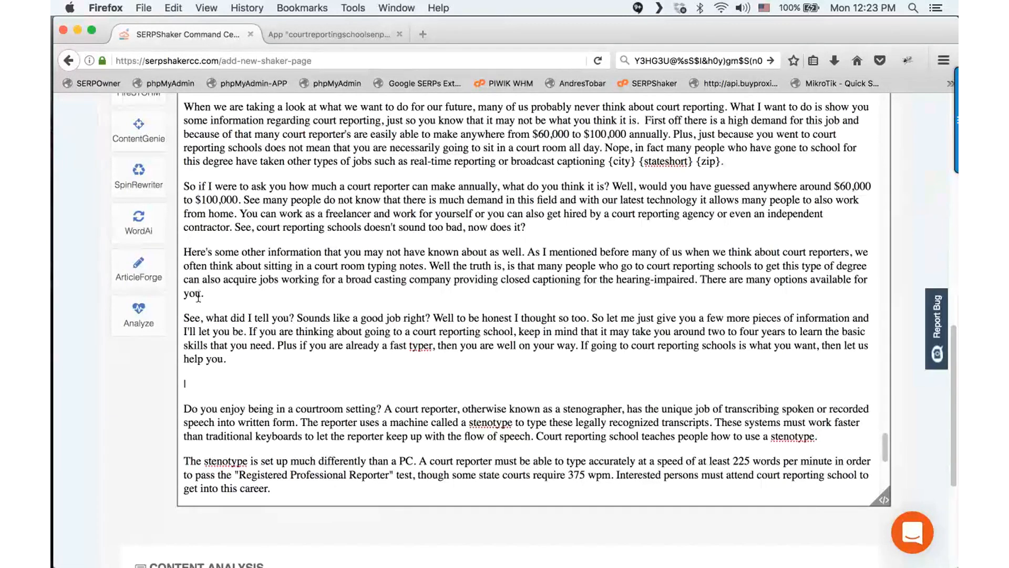
type("{city} {stateshort} {zip}")
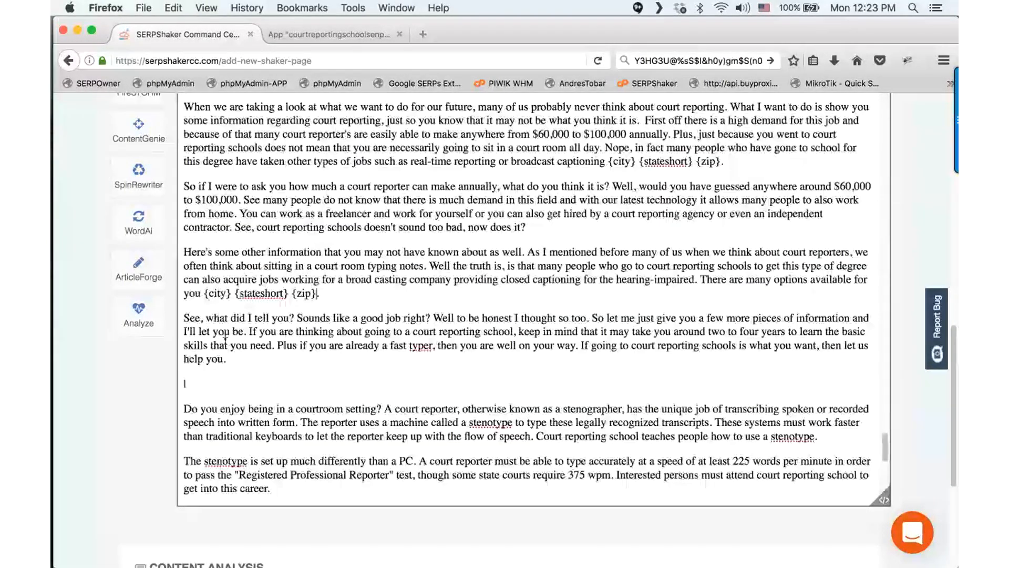
left_click(224, 359)
type("{city} {stateshort} {zip}")
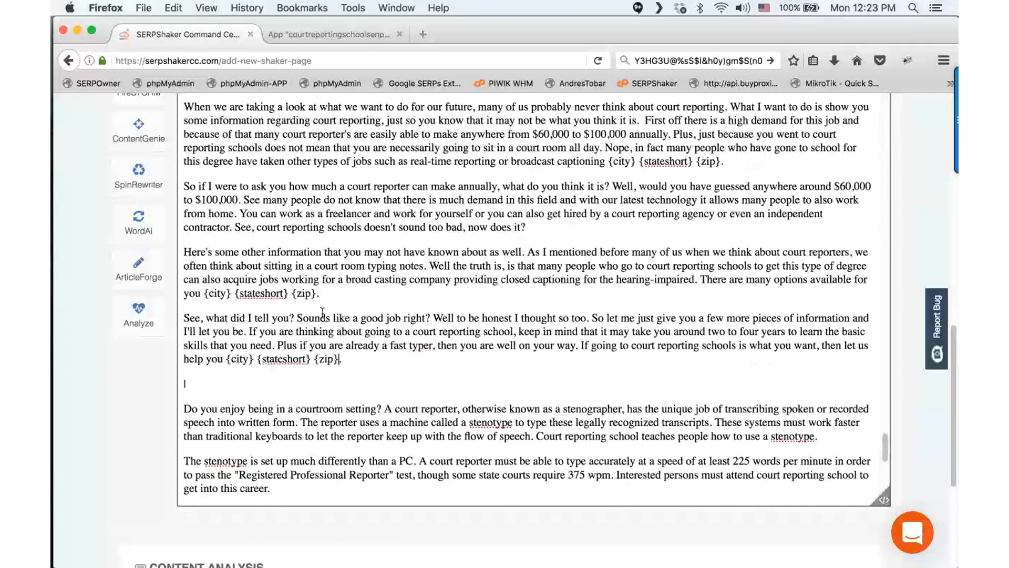
Insert "{city} {stateshort} {zip}" between "Court reporting" and "school teaches people" in the article beginning "Do you enjoy being in a courtroom setting?".
scroll(446, 281, "down", 6)
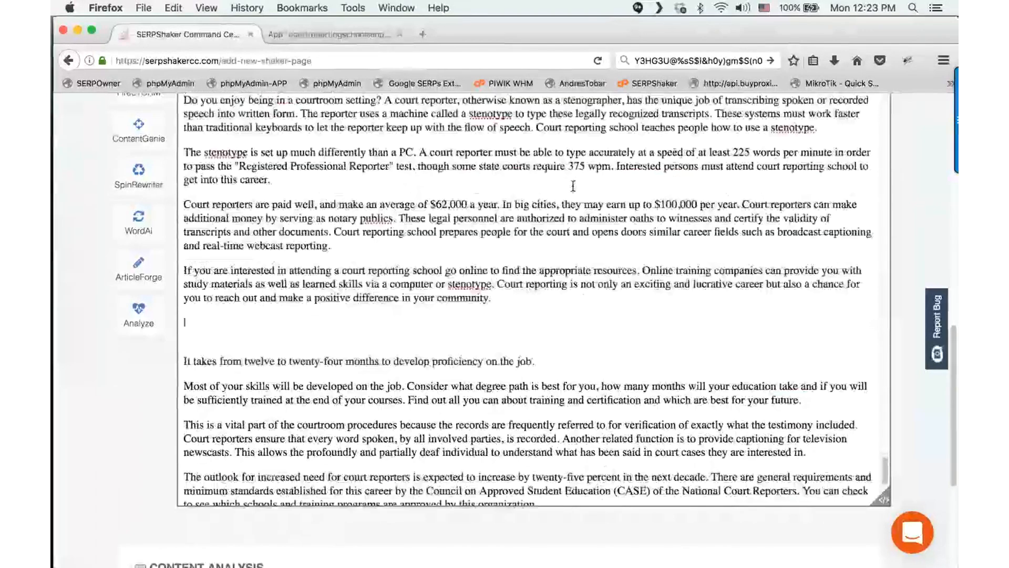
scroll(573, 186, "up", 1)
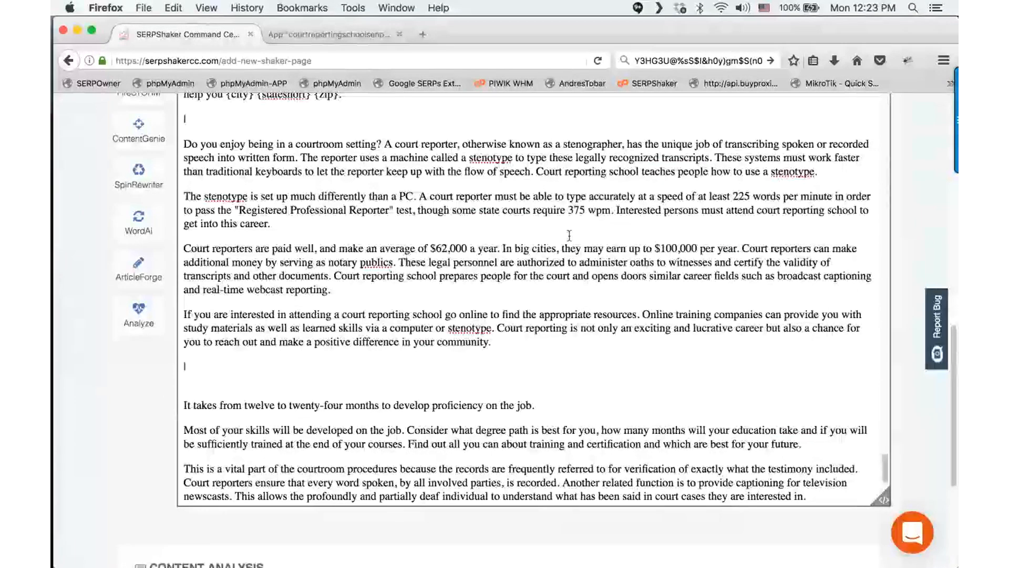
left_click(606, 170)
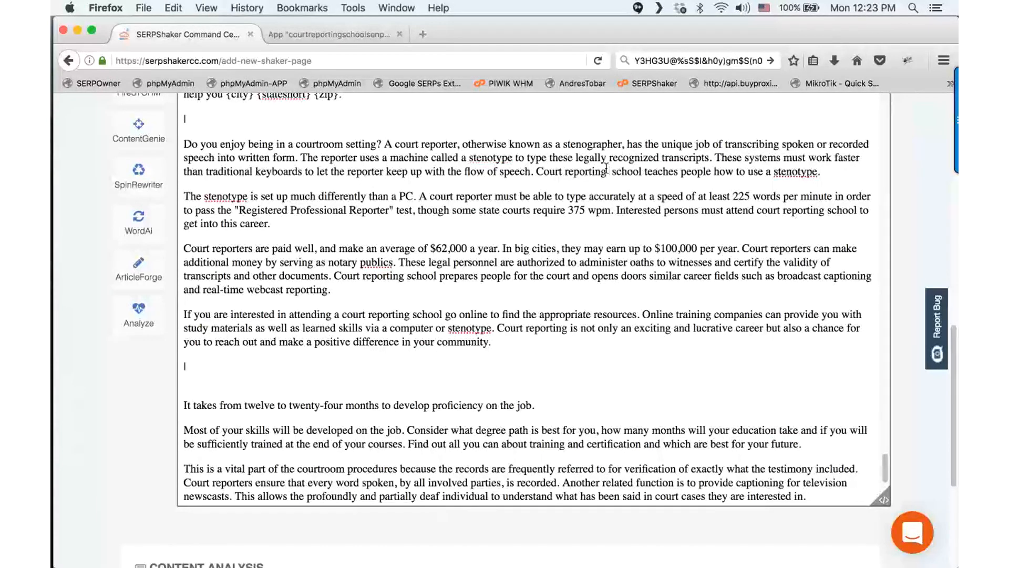
type("{city} {stateshort} {zip}")
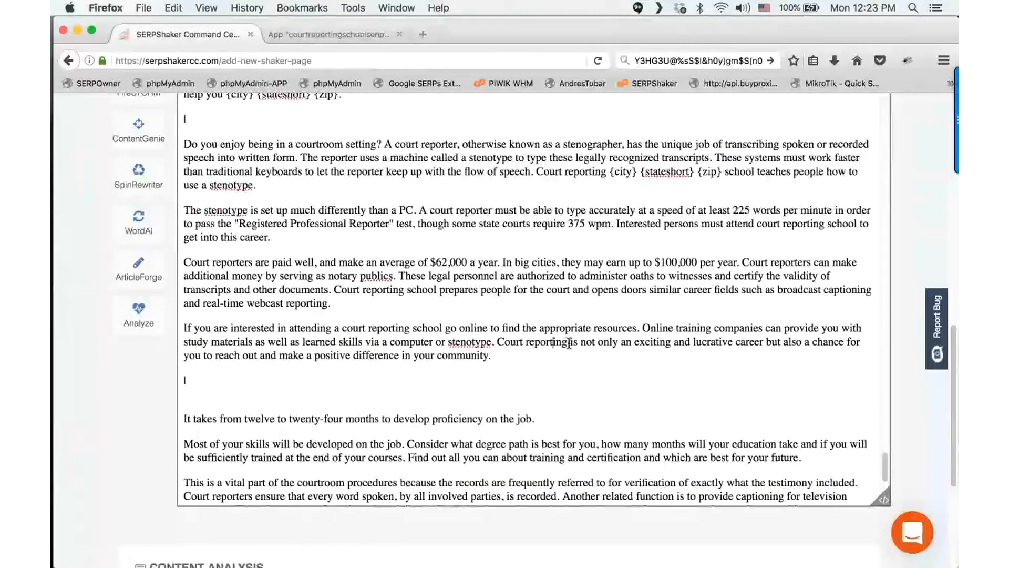
Insert "{city} {stateshort} {zip}" before "is not only an exciting" and between "Court reporters" and "can make additional money".
scroll(570, 343, "down", 5)
scroll(571, 343, "up", 5)
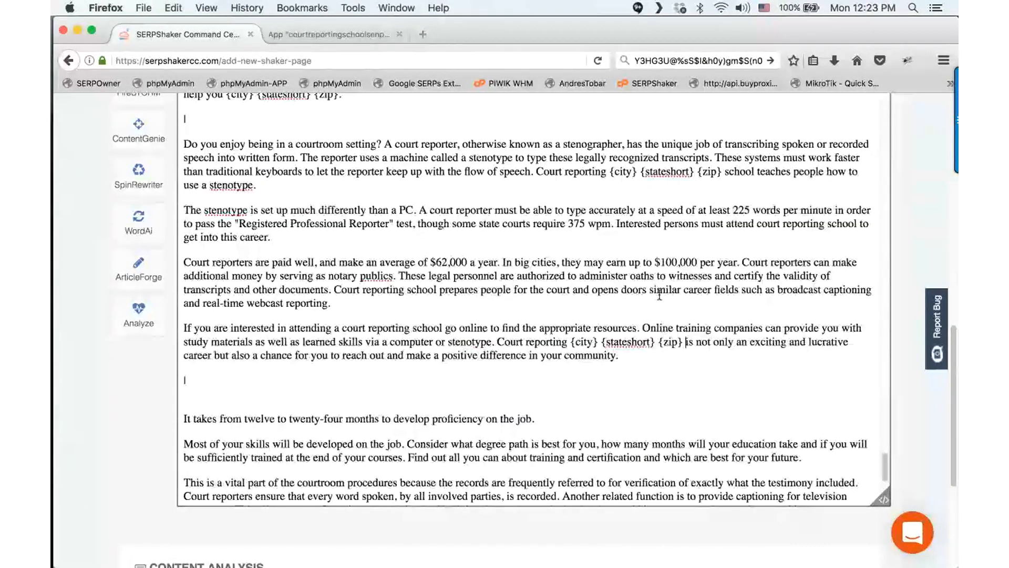
left_click(814, 261)
type("{city} {stateshort} {zip}")
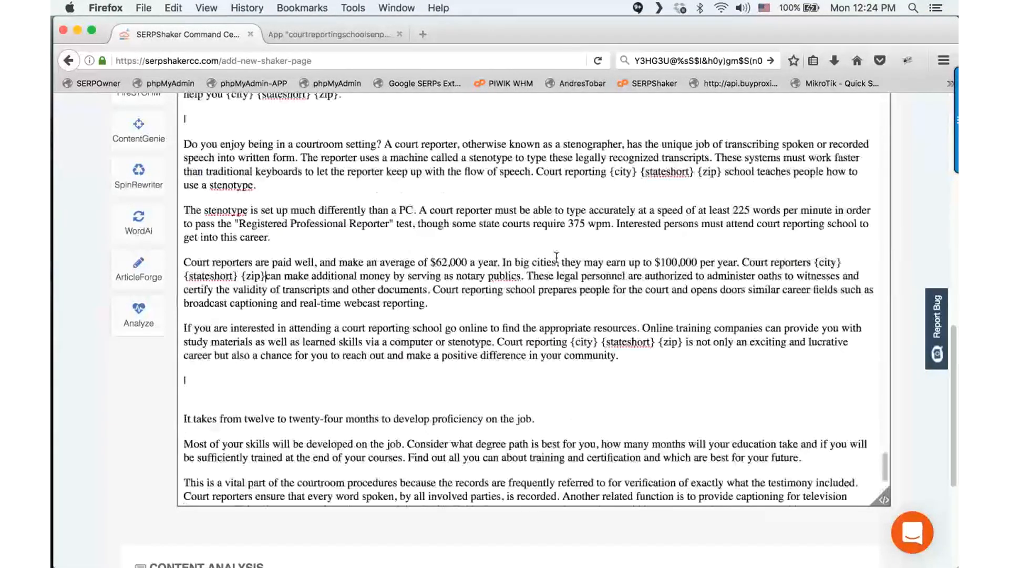
scroll(556, 257, "down", 2)
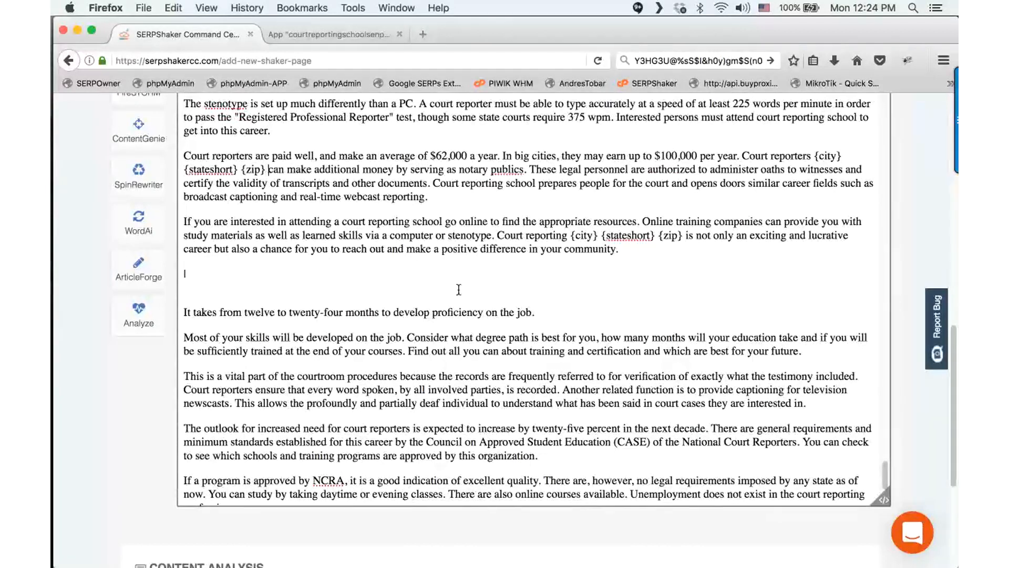
Insert '{city} {stateshort} {zip}' between 'which are best' and 'for your future' and after 'court cases they are interested in'.
scroll(537, 236, "down", 2)
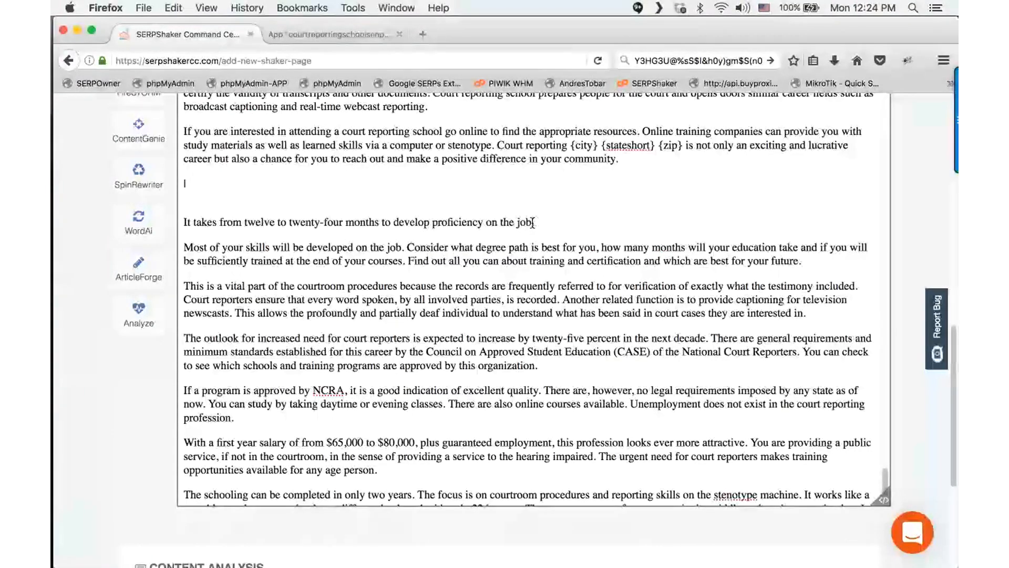
left_click(730, 266)
type("{city} {stateshort} {zip}")
scroll(527, 276, "down", 3)
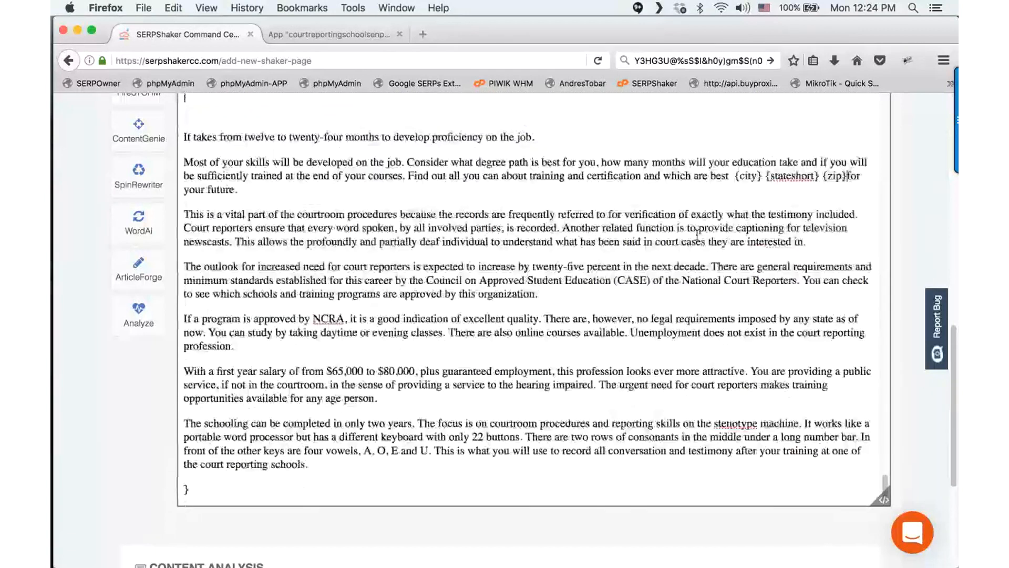
left_click(803, 242)
type("{city} {stateshort} {zip}")
Insert '{city} {stateshort} {zip}' after 'daytime or evening classes' and after the closing words 'one of the court reporting schools'.
left_click(446, 349)
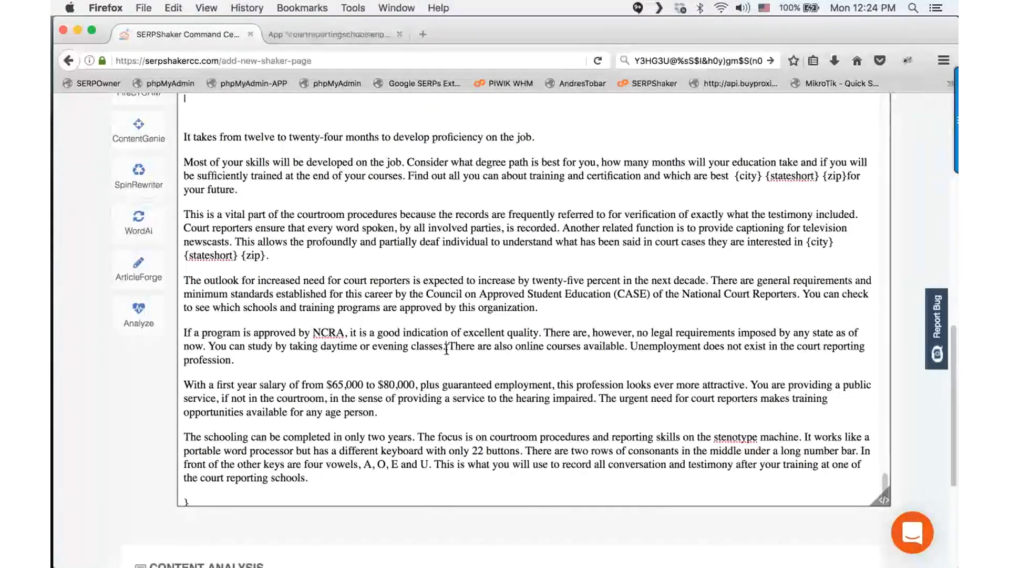
type("{city} {stateshort} {zip}")
scroll(431, 336, "down", 1)
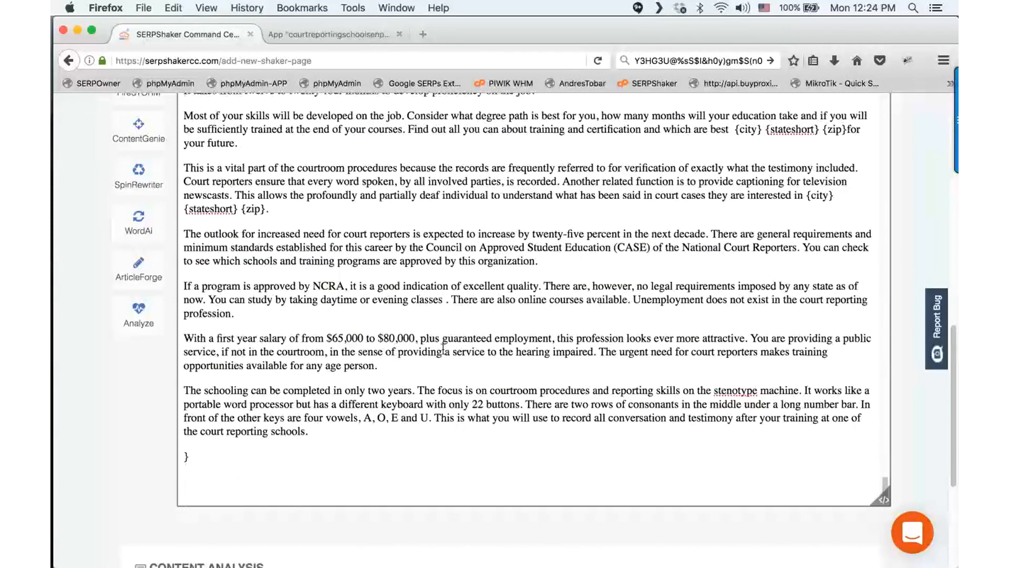
scroll(410, 321, "down", 3)
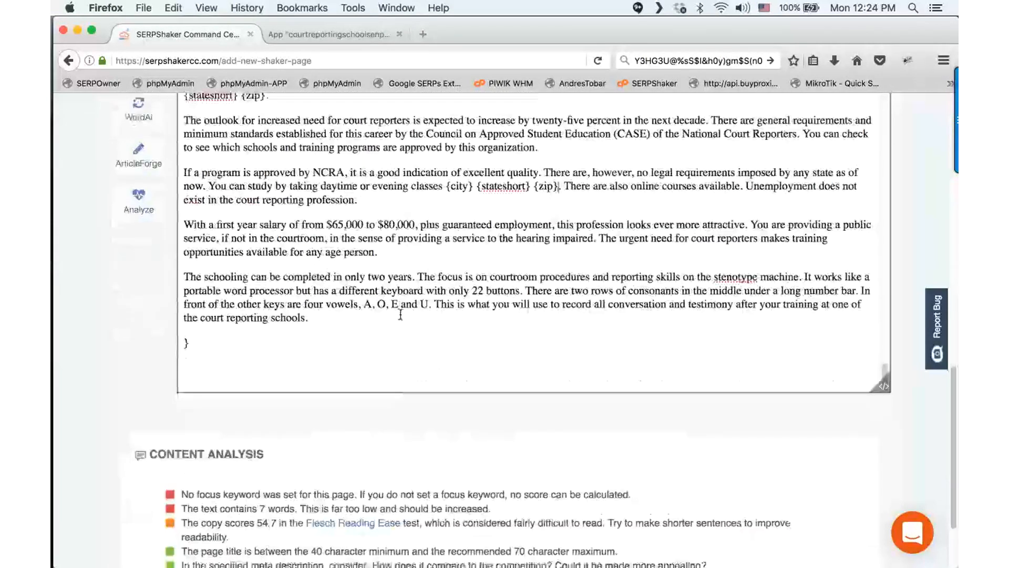
left_click(304, 319)
type("{city} {stateshort} {zip}")
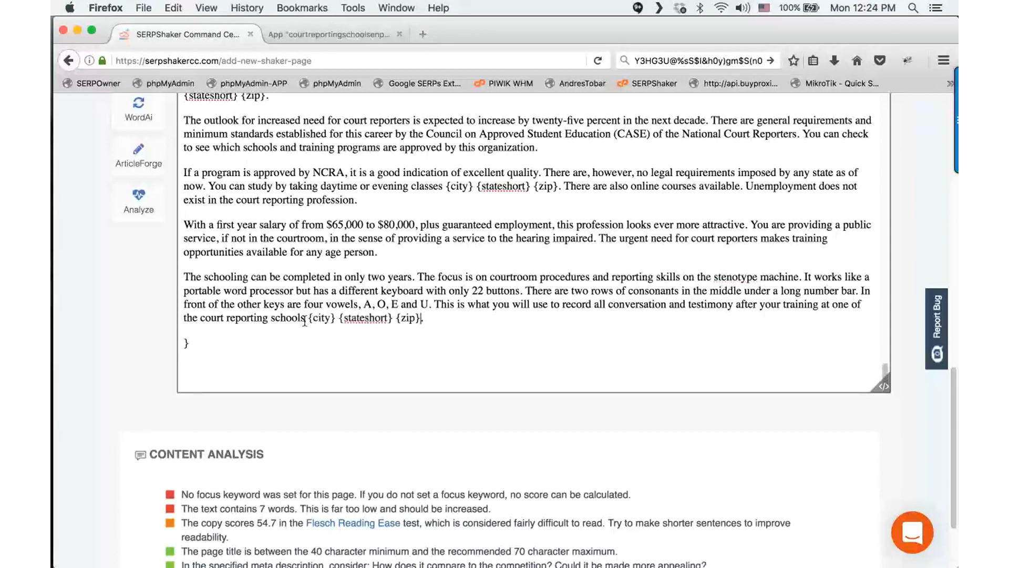
Copy all the page's tags, switch to BBEdit and replace the whole text of the untitled document with them.
scroll(538, 286, "up", 2)
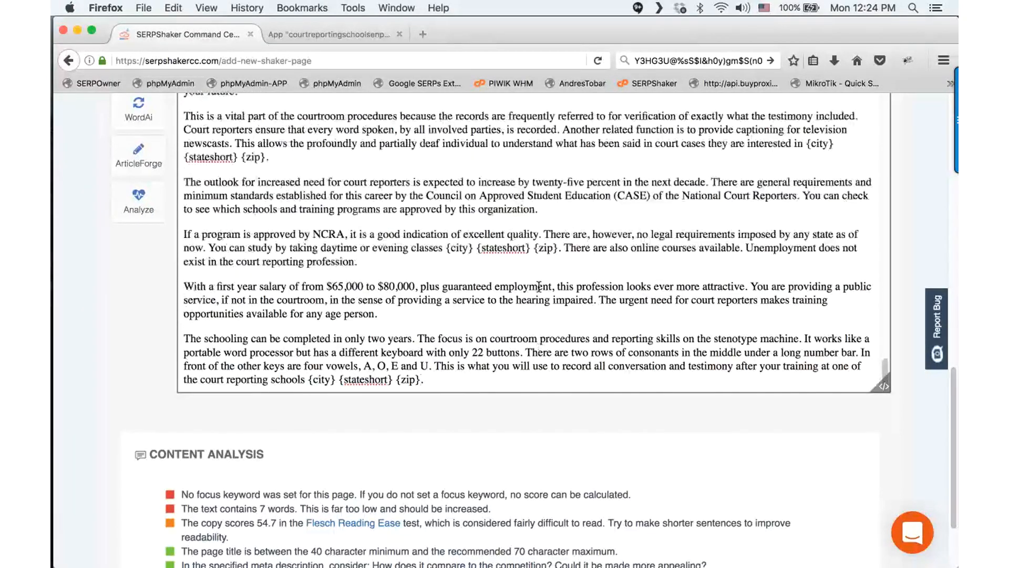
scroll(539, 286, "up", 20)
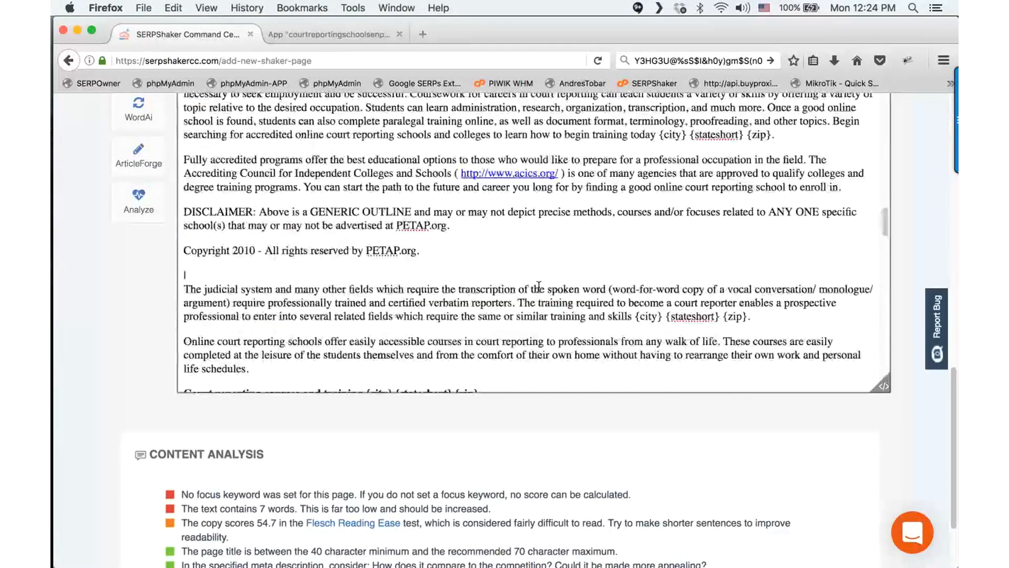
scroll(539, 287, "up", 5)
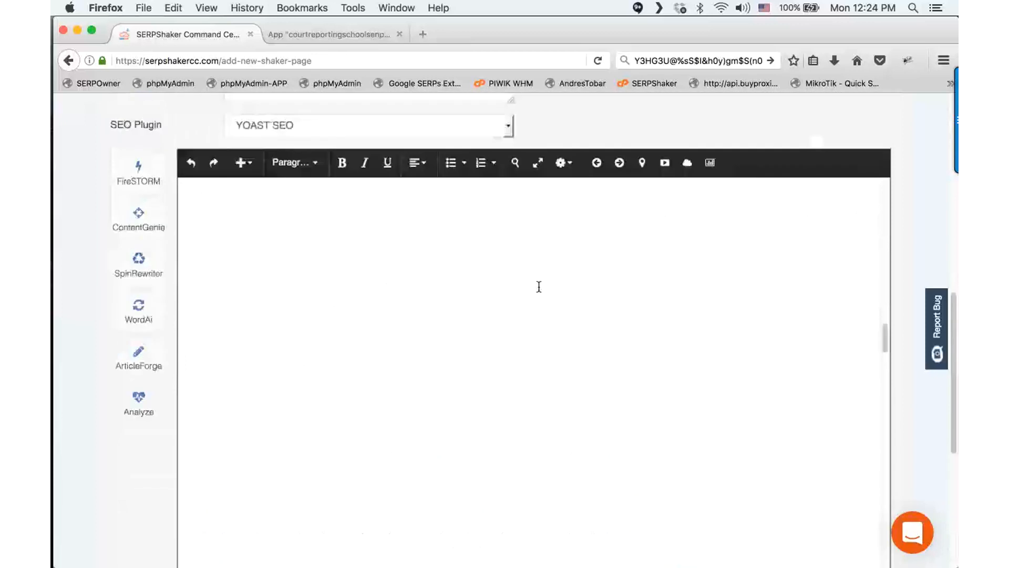
scroll(538, 286, "up", 15)
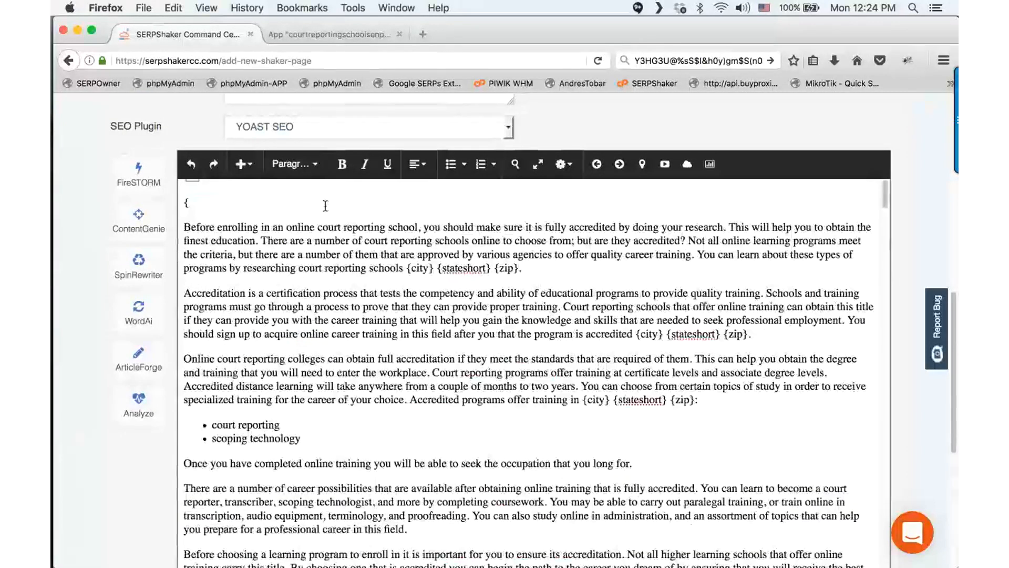
scroll(307, 197, "up", 6)
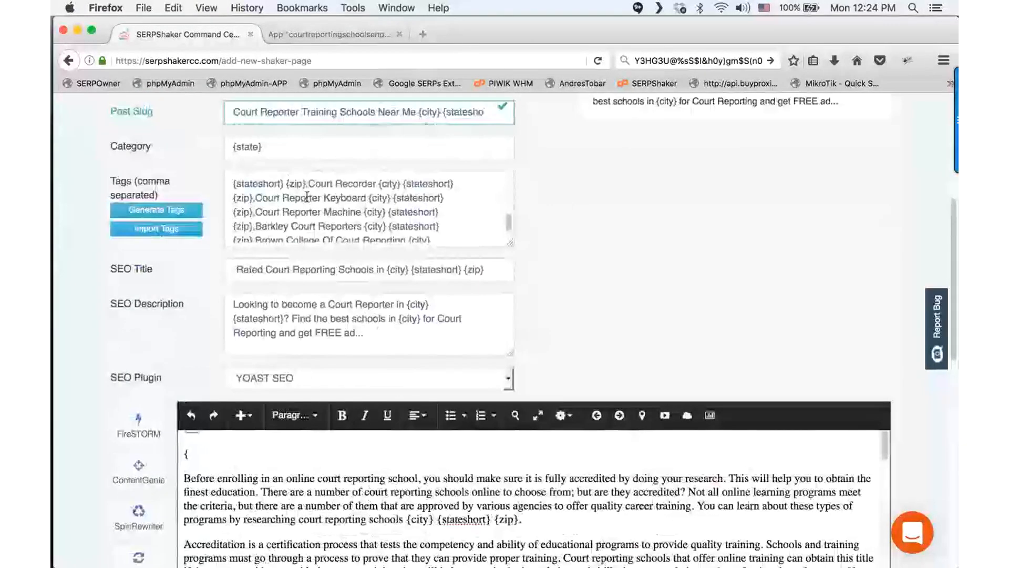
scroll(307, 197, "up", 8)
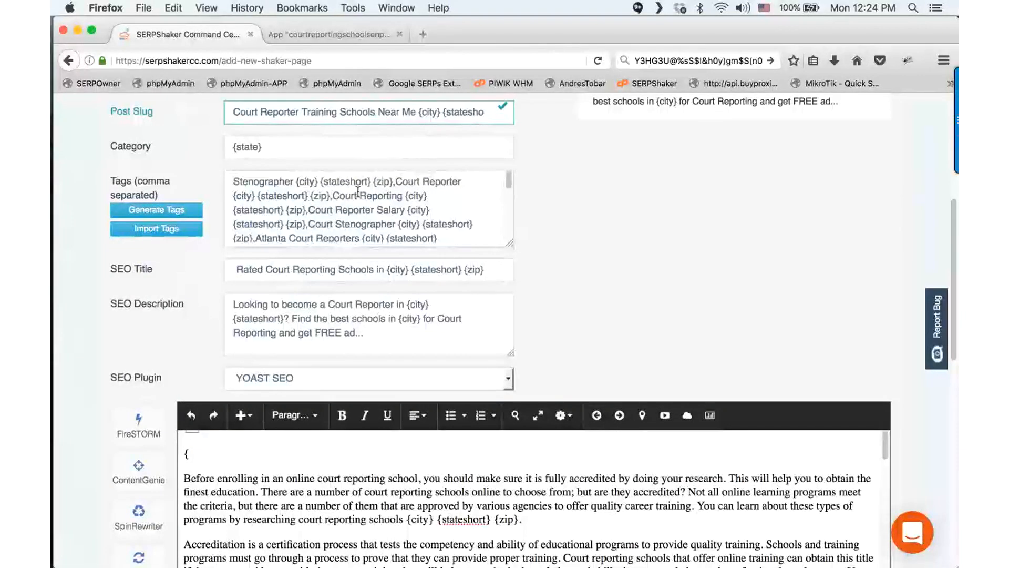
key("super+a")
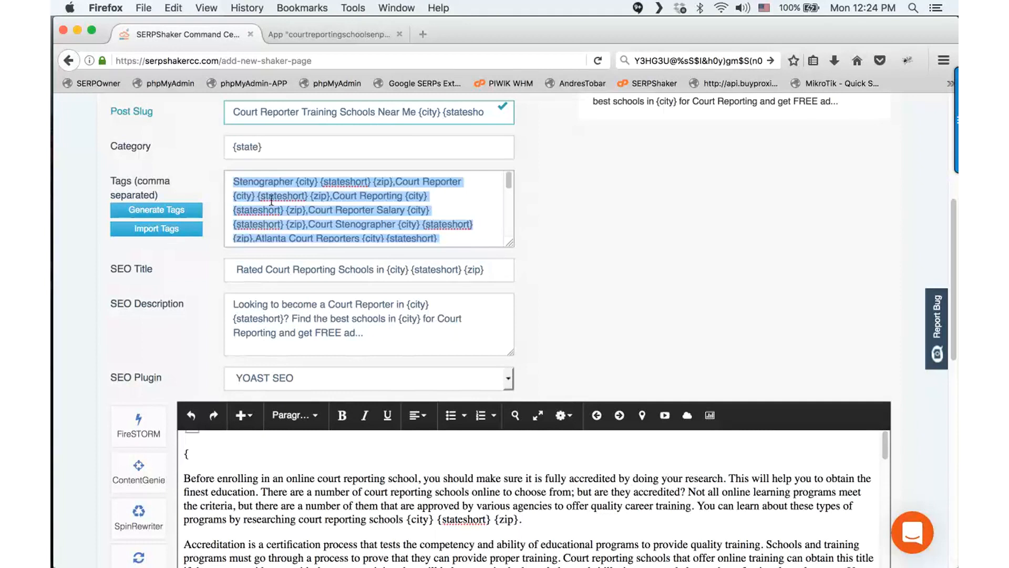
key("super+Tab")
key("super+Tab")
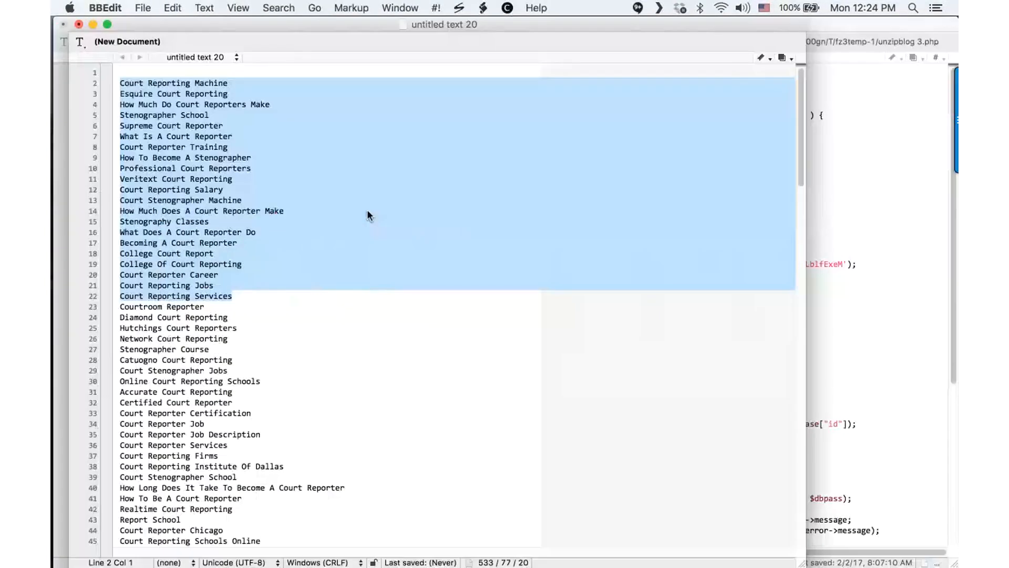
key("super+a")
key("super+v")
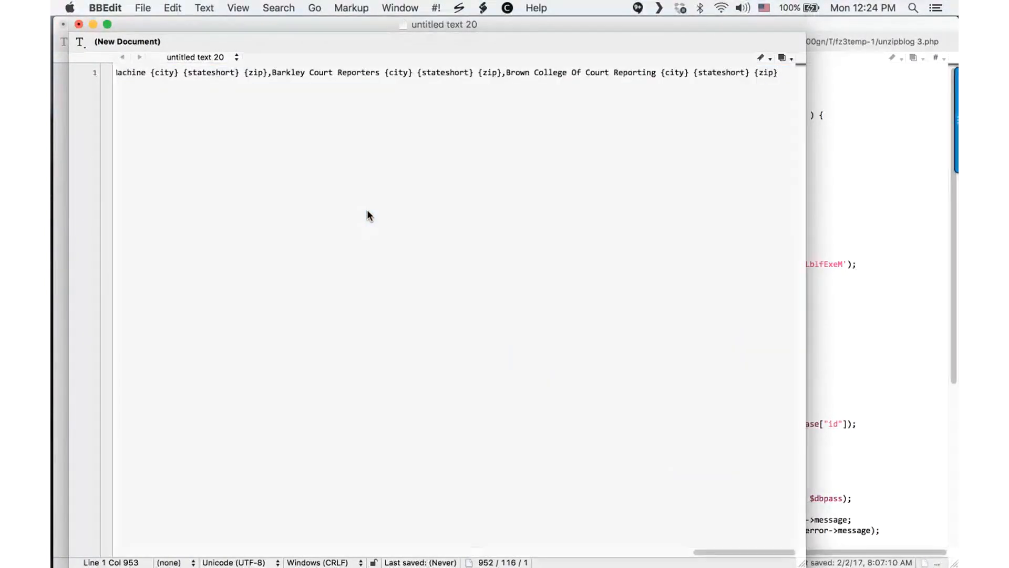
scroll(302, 79, "left", 15)
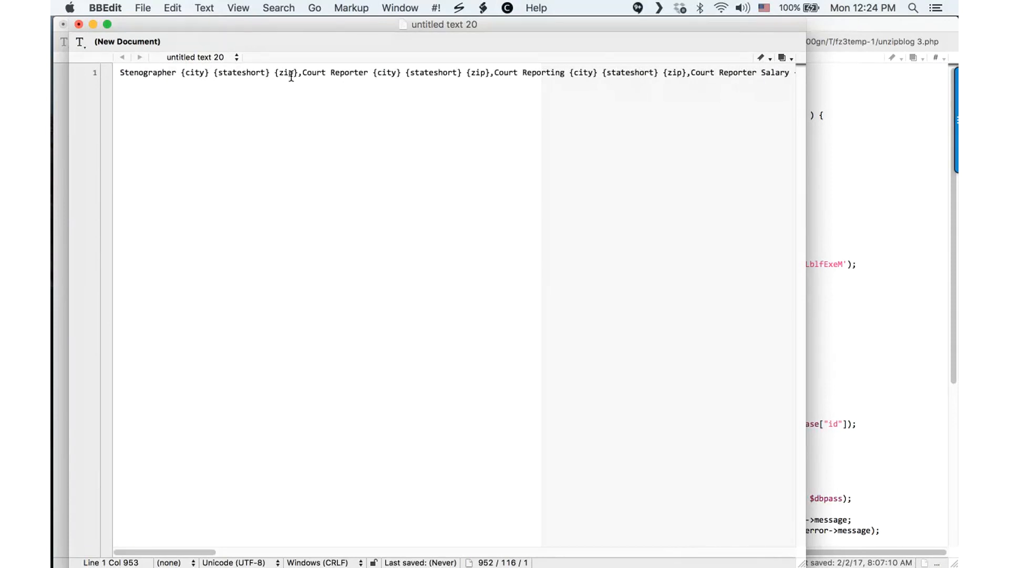
Replace every ' {city} {stateshort} {zip},' in the tag list with '|'.
left_click_drag(176, 72, 297, 74)
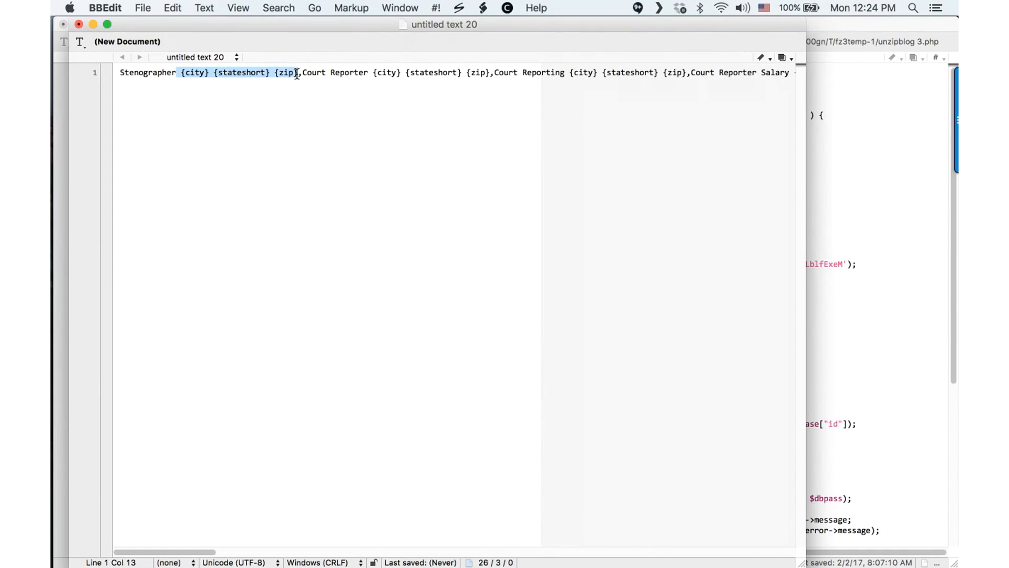
key("super+f")
key("Tab")
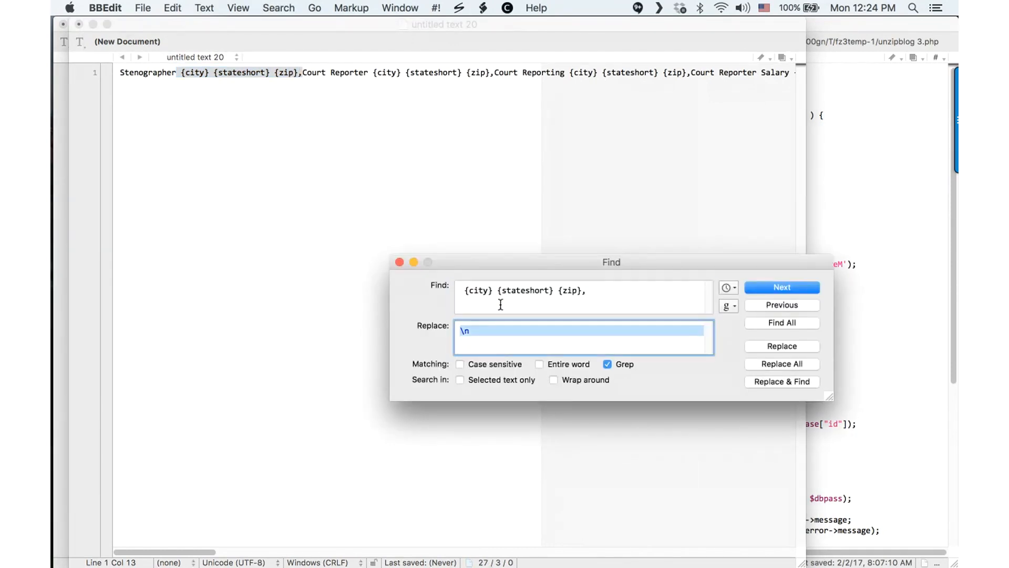
type("|")
left_click(777, 365)
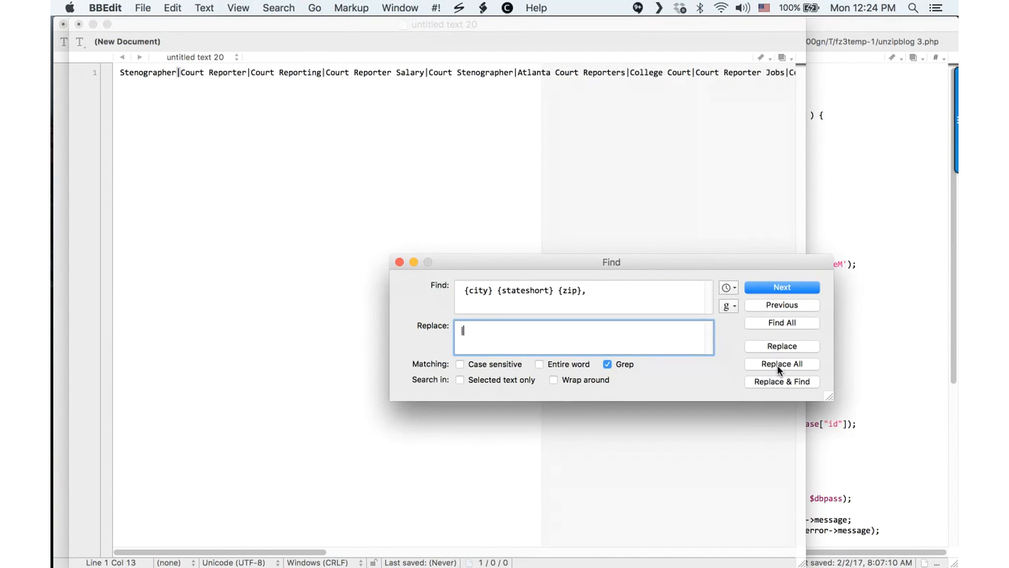
Copy the whole pipe-separated list, switch to Firefox and paste it on a new line below the content's final closing brace.
double_click(446, 71)
left_click(446, 72)
key("super+a")
key("super+c")
key("super+Tab")
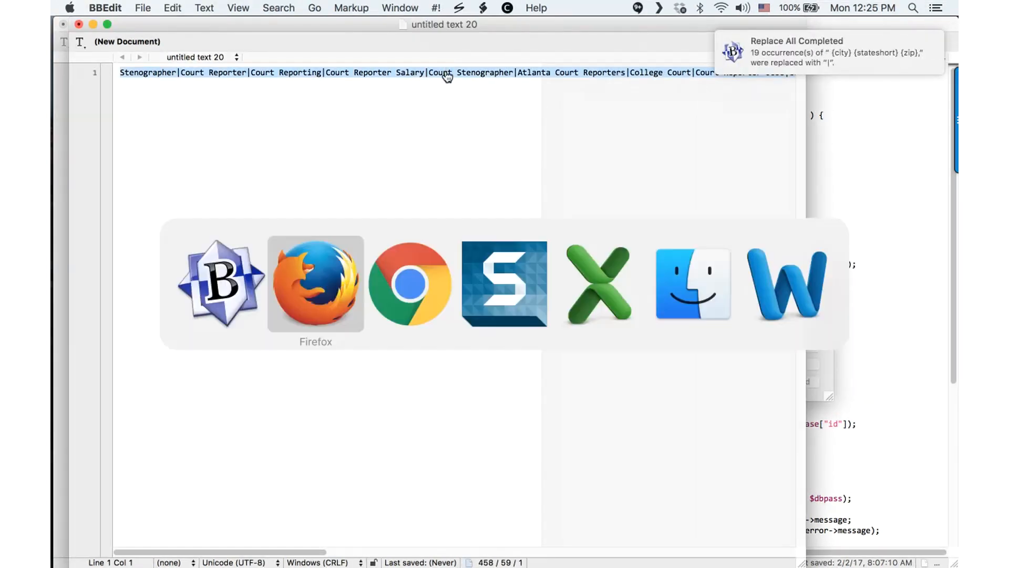
scroll(389, 450, "down", 10)
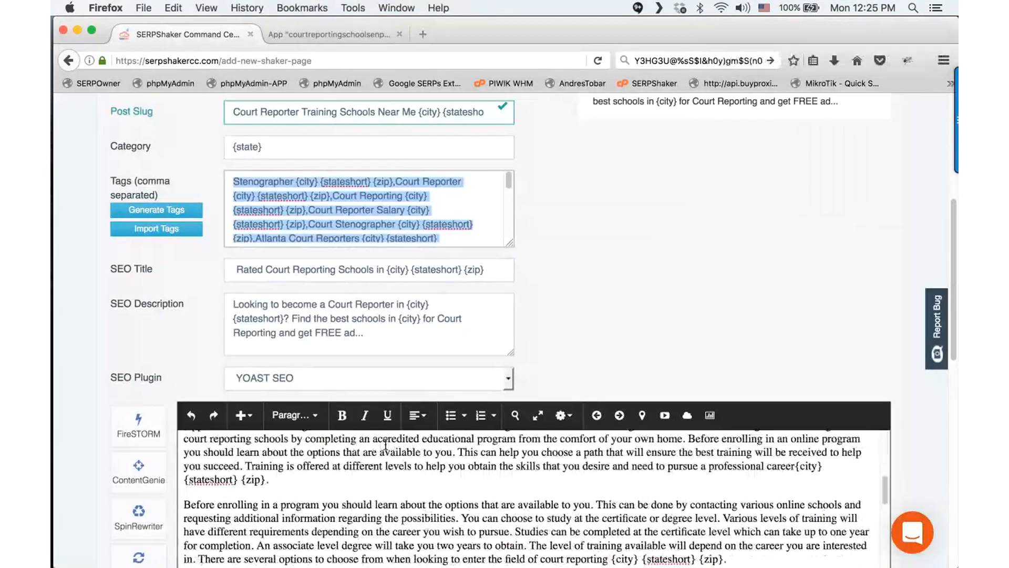
scroll(694, 373, "down", 10)
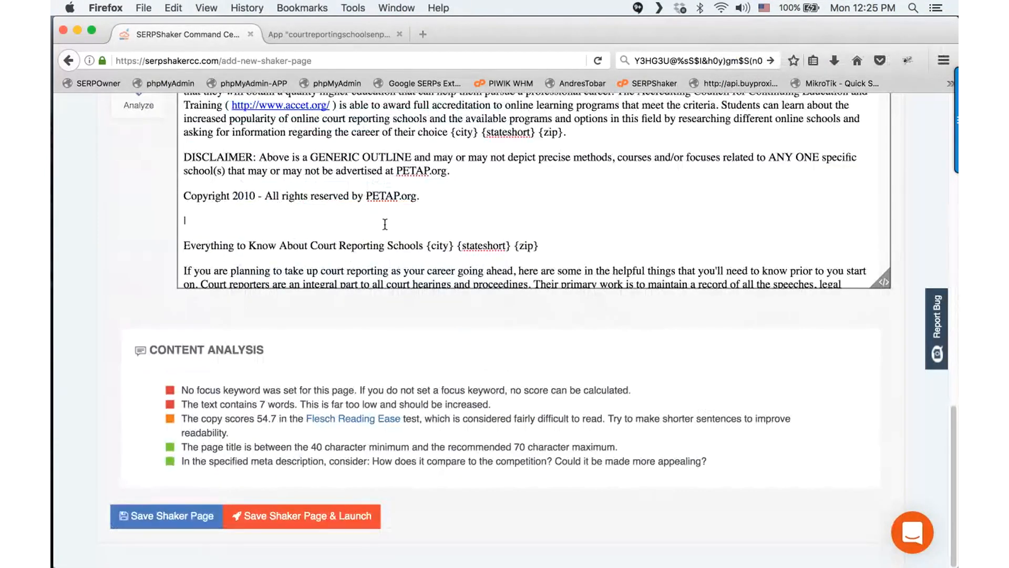
scroll(384, 224, "up", 10)
scroll(385, 224, "down", 10)
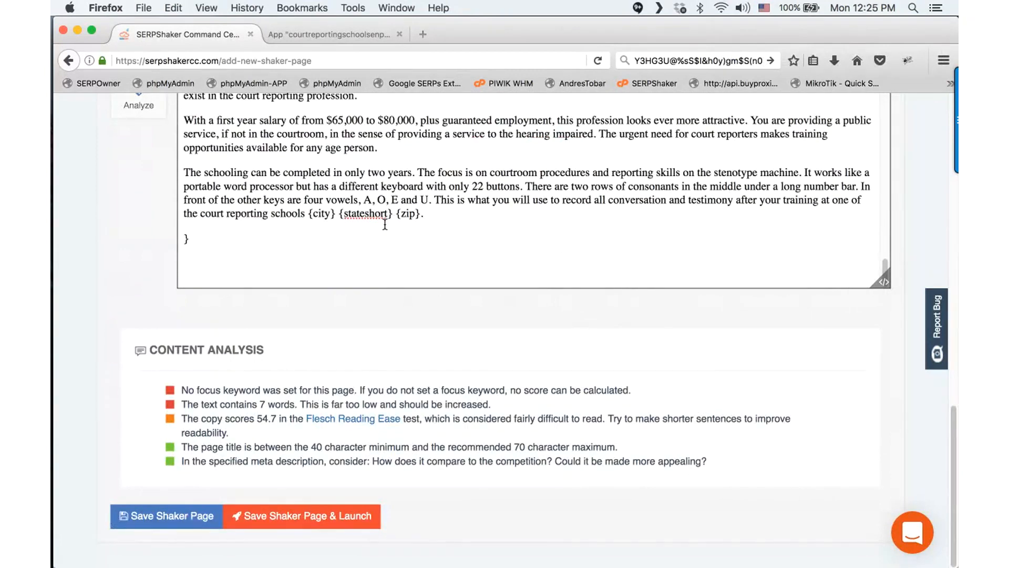
left_click(271, 263)
key("Return")
key("super+v")
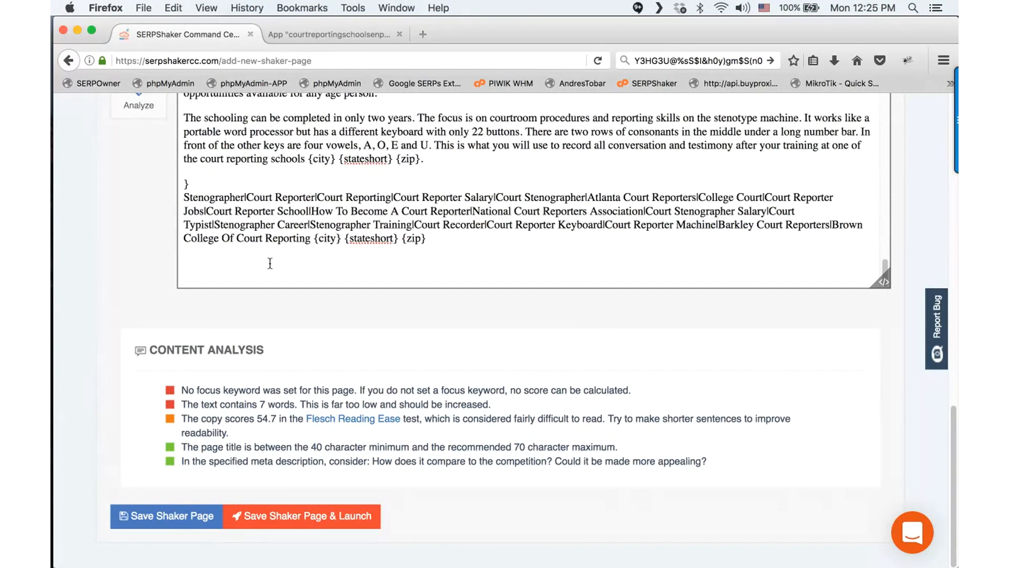
Delete the trailing '{city} {stateshort} {zip}' from the pasted keyword list and enclose the list in curly braces.
left_click_drag(311, 239, 450, 241)
key("BackSpace")
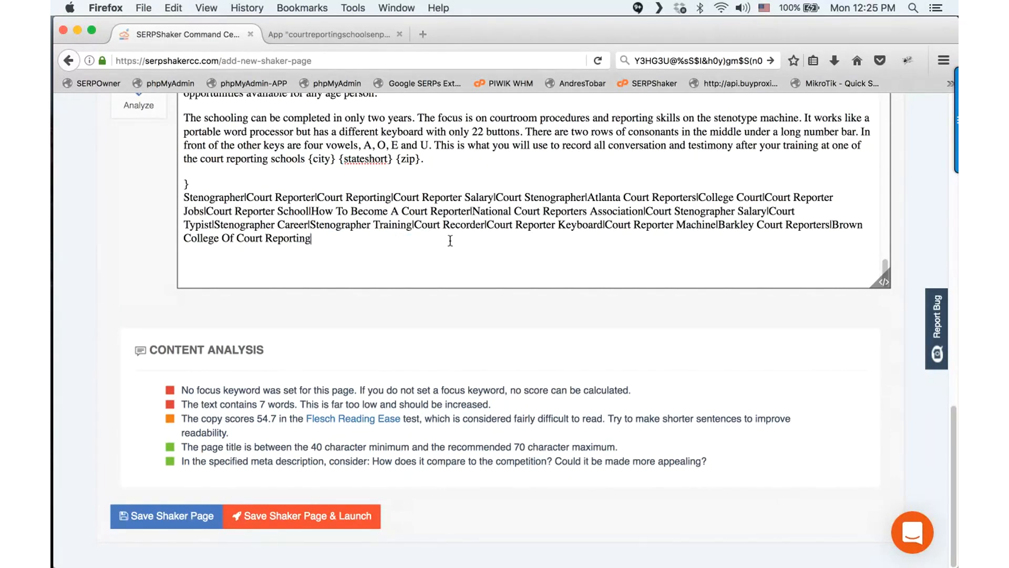
left_click(182, 197)
type("{")
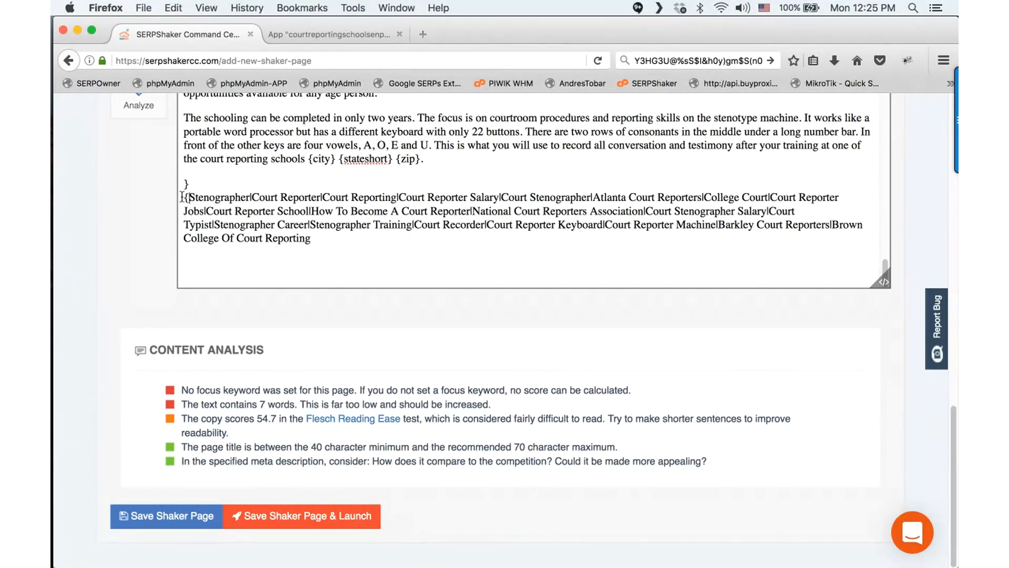
left_click(310, 240)
type("}")
Copy the entire braced keyword list and turn it into a previous-page link.
left_click_drag(314, 240, 182, 200)
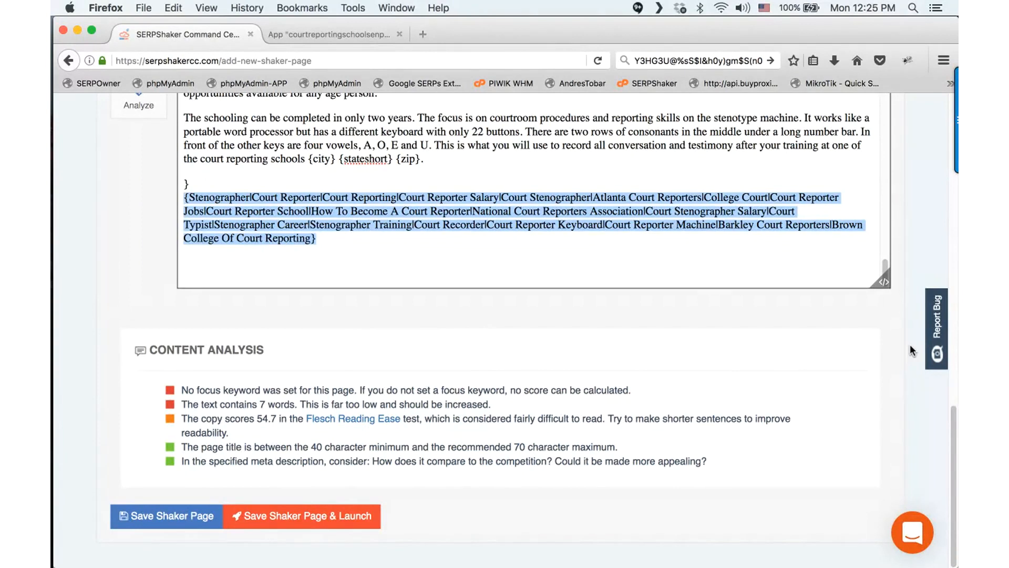
scroll(910, 345, "up", 3)
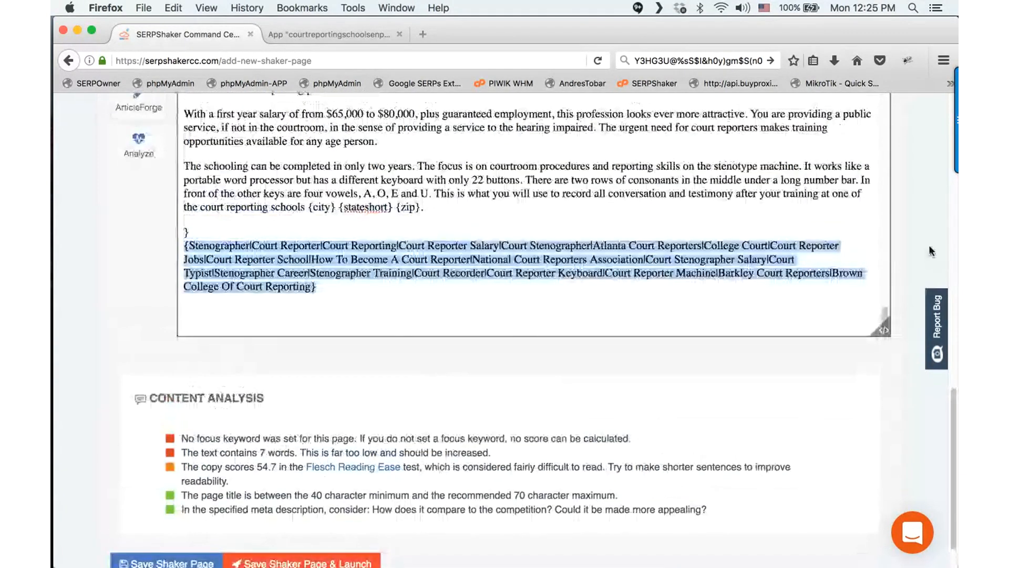
scroll(909, 232, "up", 3)
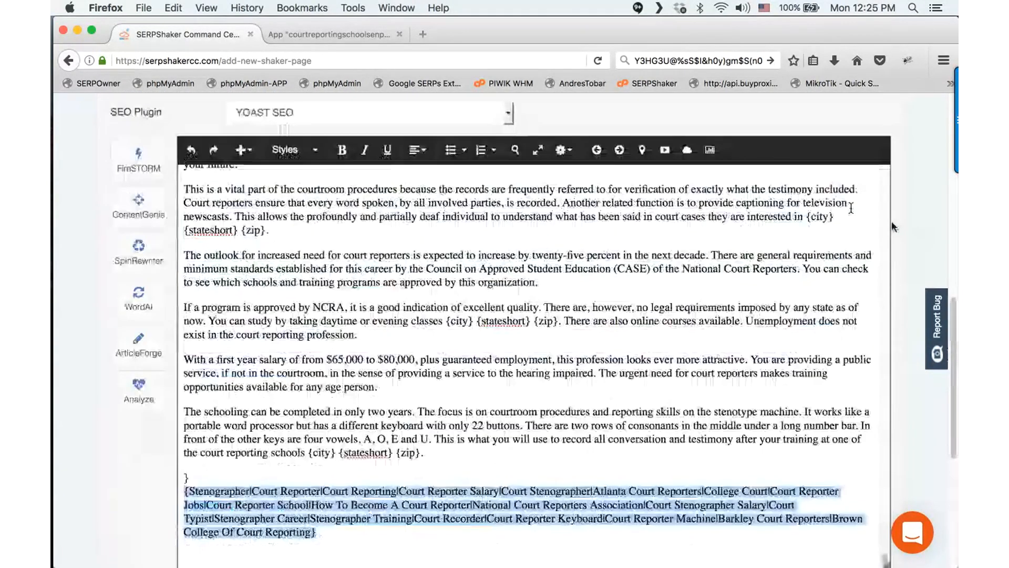
left_click(599, 153)
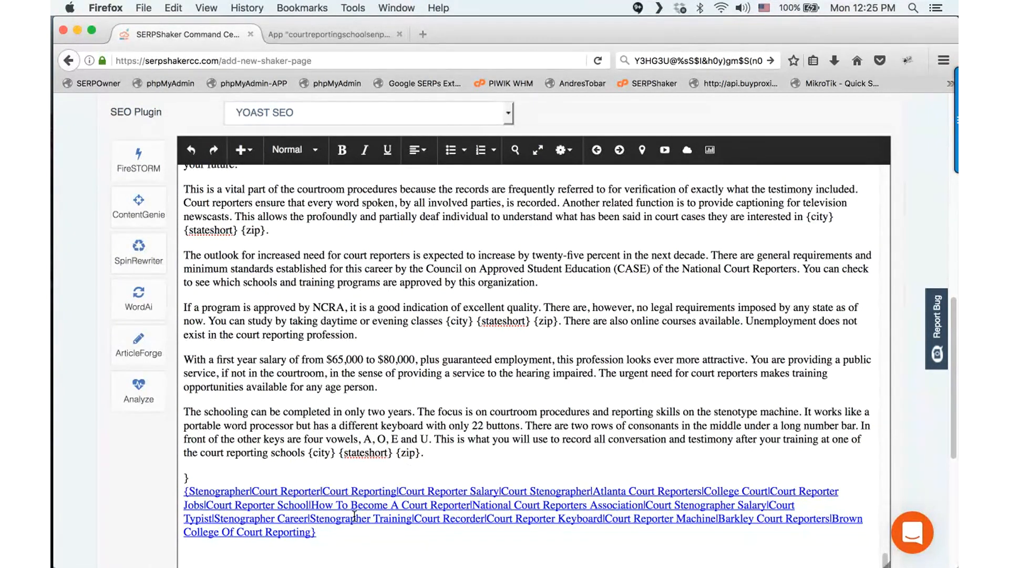
Add '...' after the linked keyword list, followed by an unlinked second copy of the list.
type("...")
key("super+v")
scroll(414, 481, "down", 4)
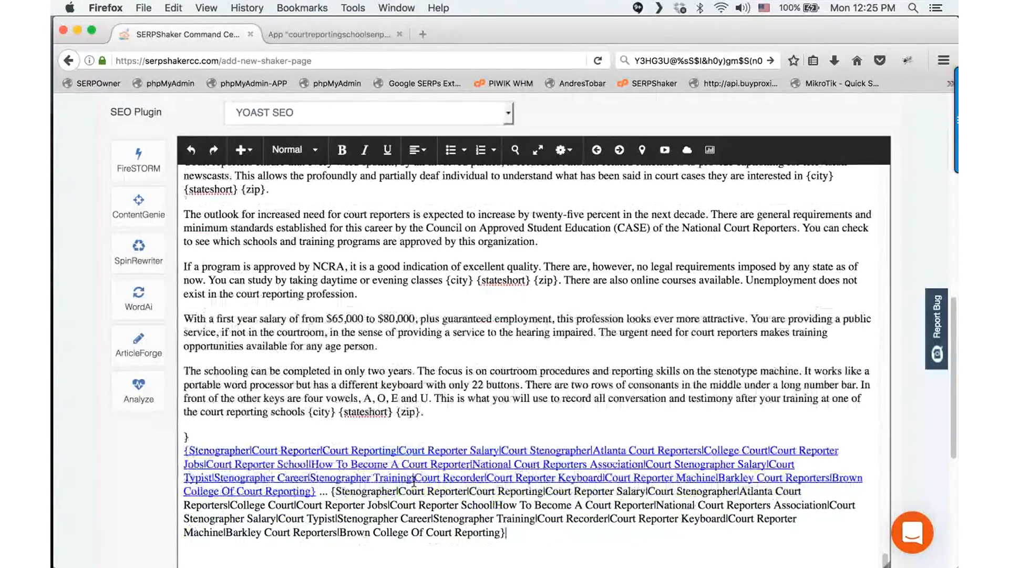
Move 'Stenographer' from the start of the second keyword list to its end, after 'Brown College Of Court Reporting'.
scroll(336, 464, "down", 2)
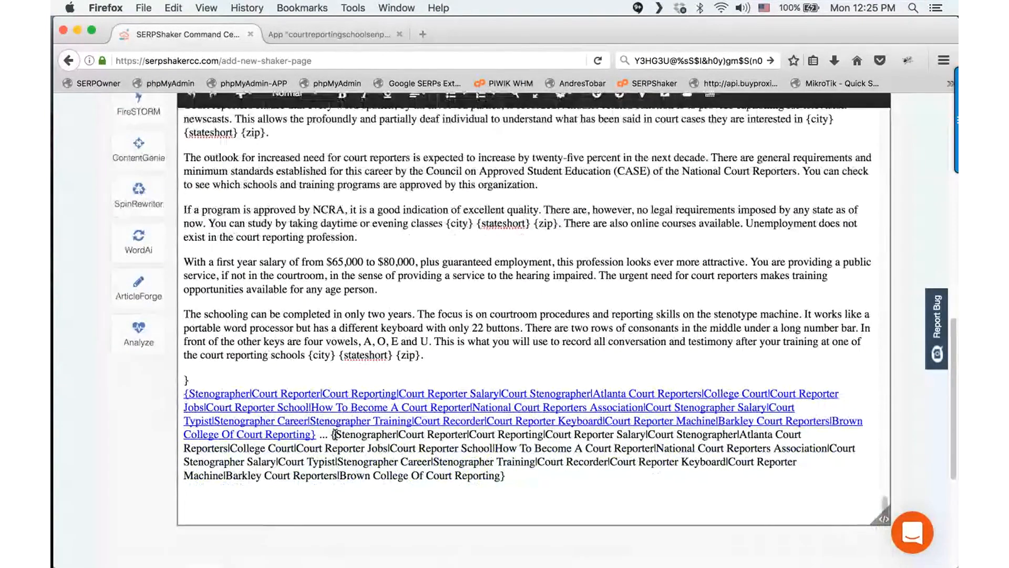
left_click_drag(335, 434, 397, 433)
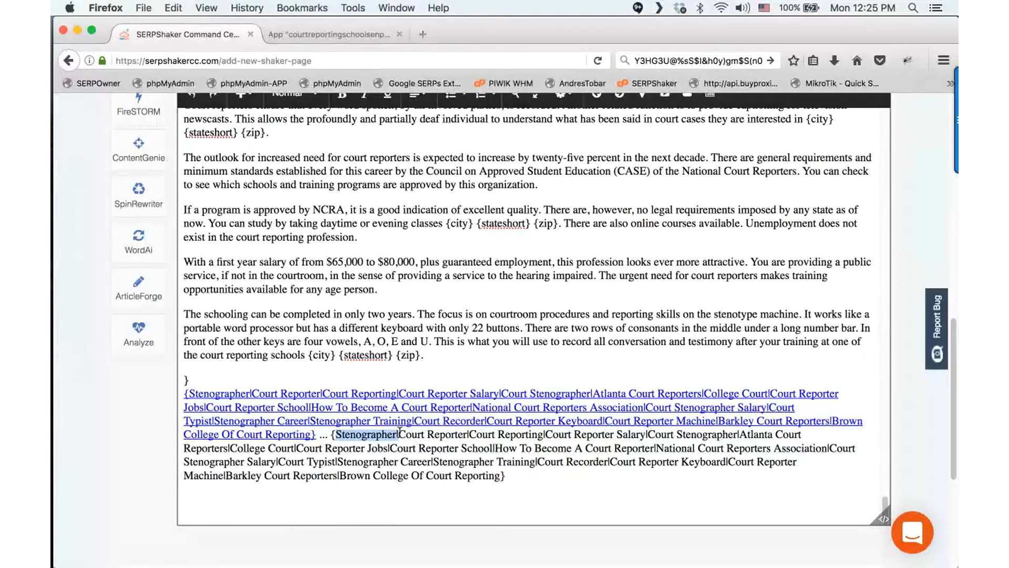
key("BackSpace")
left_click(392, 476)
key("super+v")
key("BackSpace")
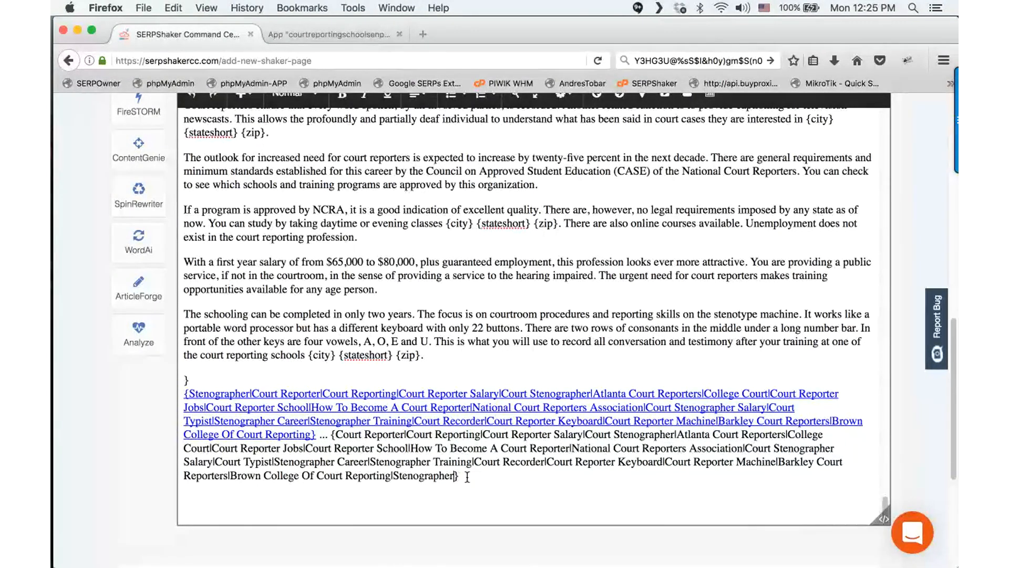
Turn the entire second braced keyword list at the end of the content into a next-page link.
left_click_drag(466, 476, 334, 427)
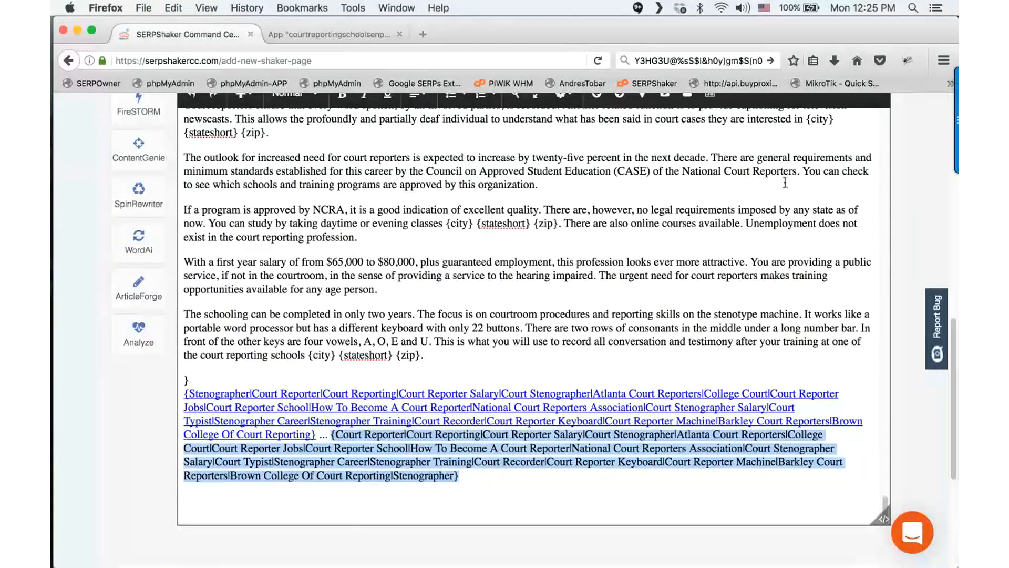
scroll(908, 166, "up", 1)
left_click(619, 116)
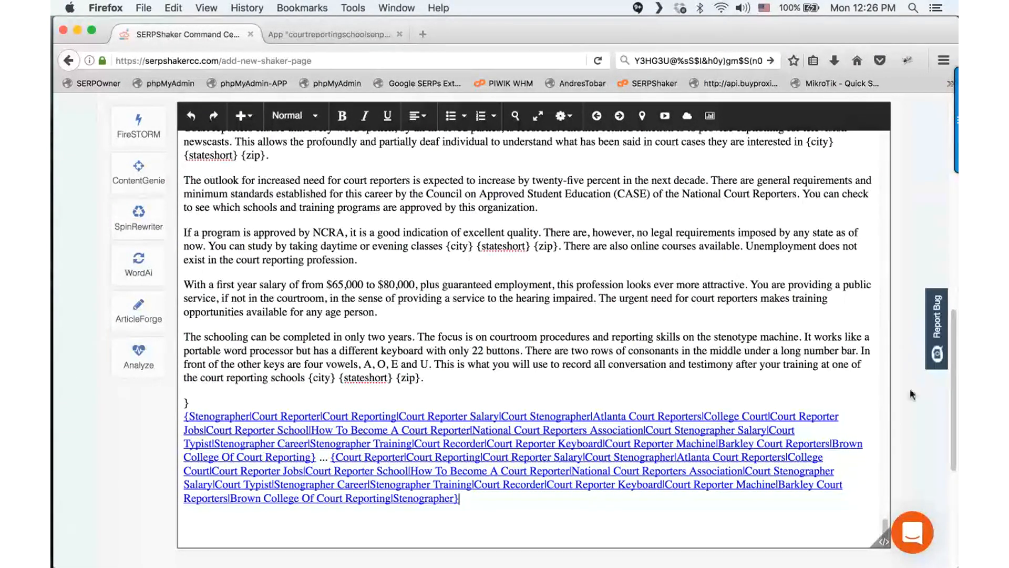
scroll(912, 395, "down", 2)
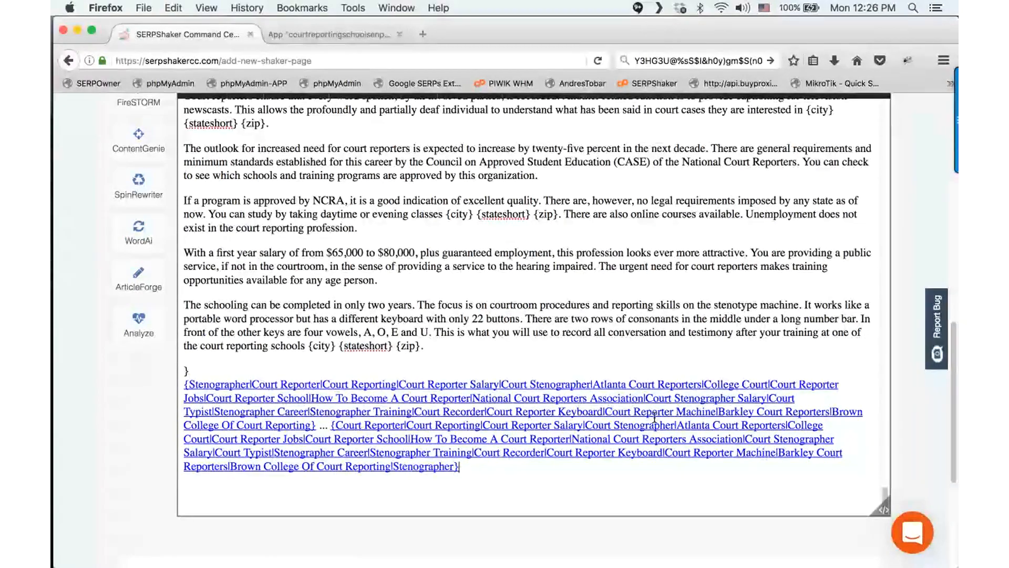
scroll(654, 418, "down", 2)
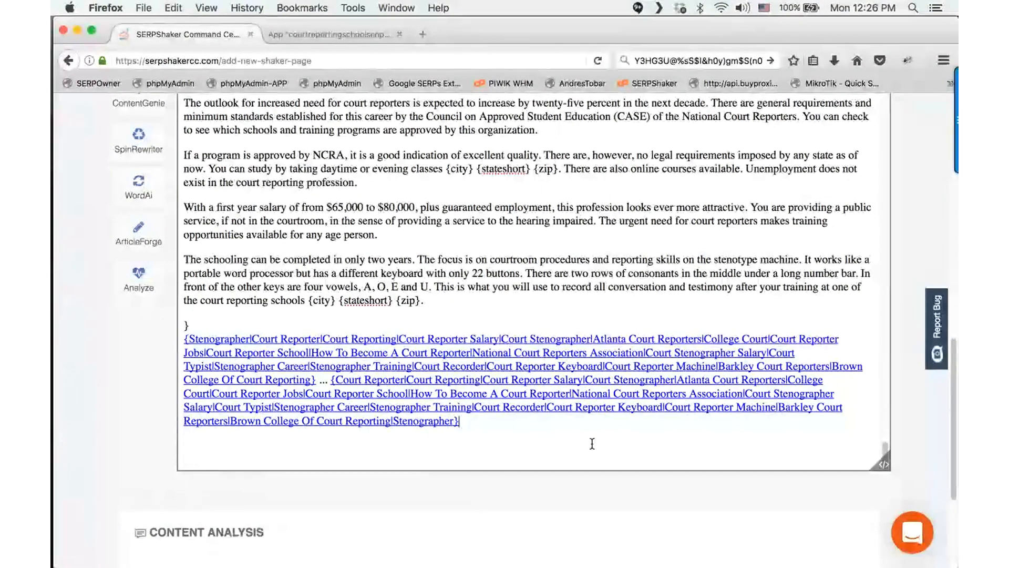
scroll(911, 395, "up", 5)
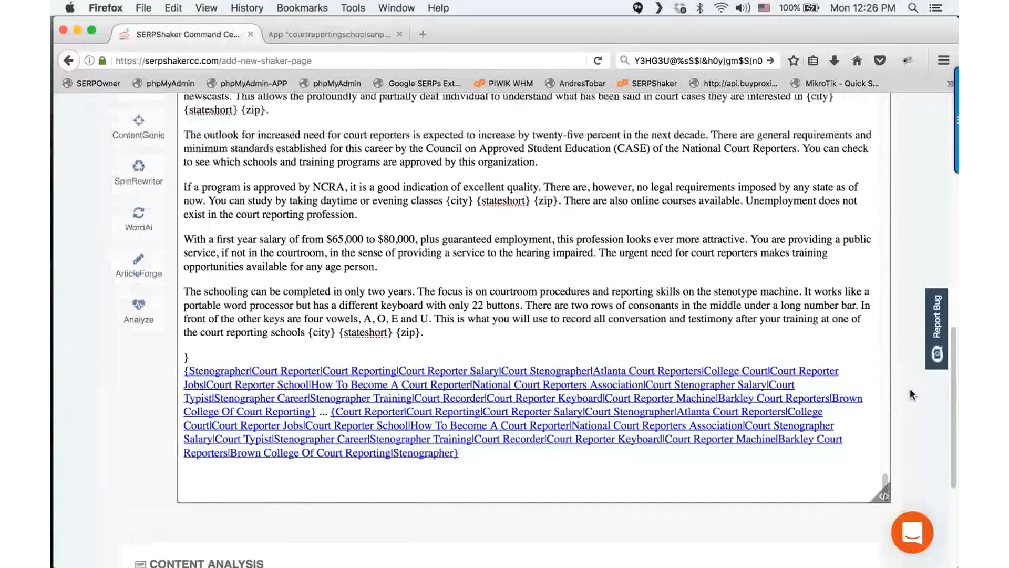
Insert an empty line at the very start of the content, above the opening curly brace of the first article.
scroll(745, 380, "up", 10)
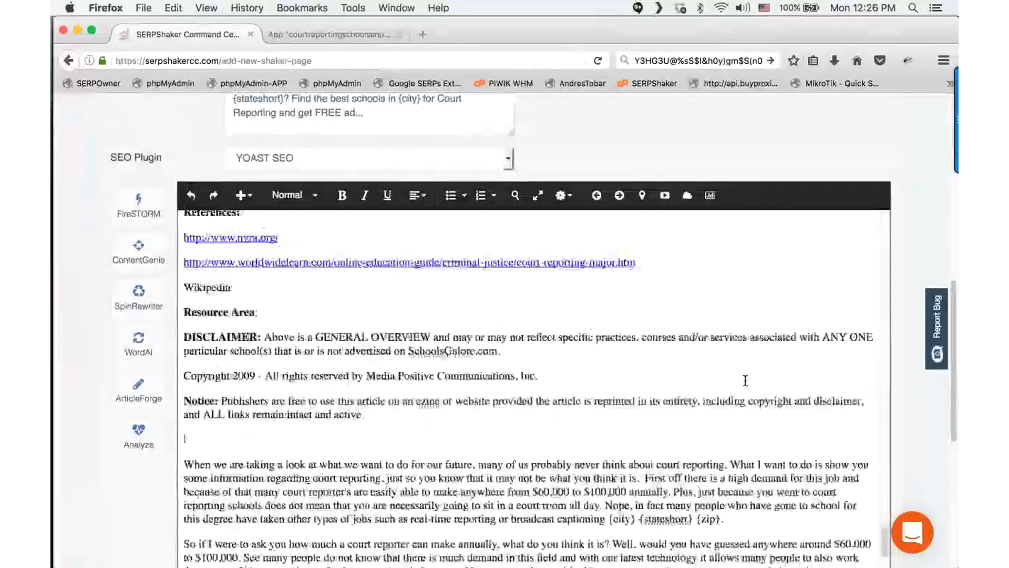
scroll(746, 380, "down", 15)
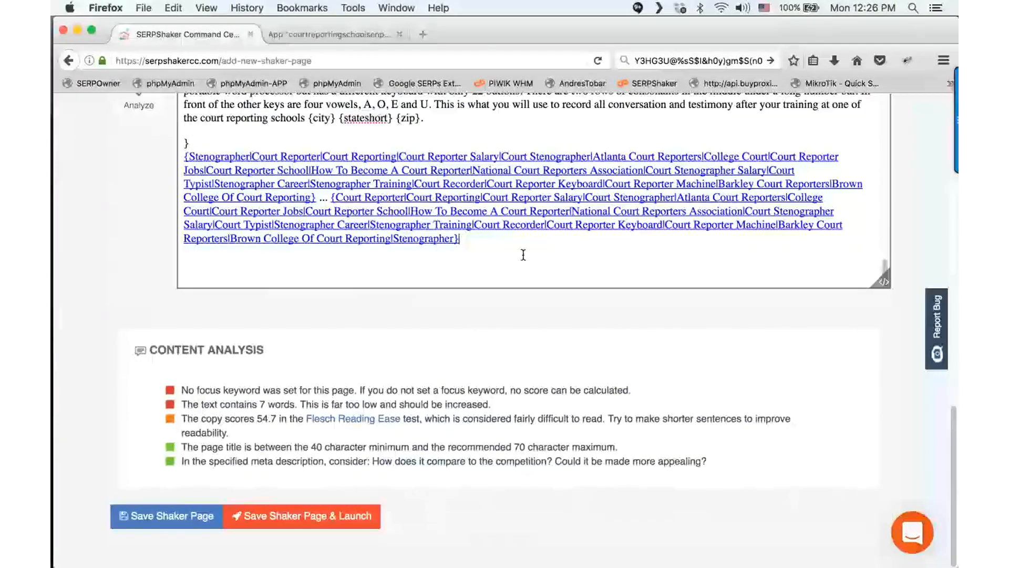
scroll(858, 264, "up", 5)
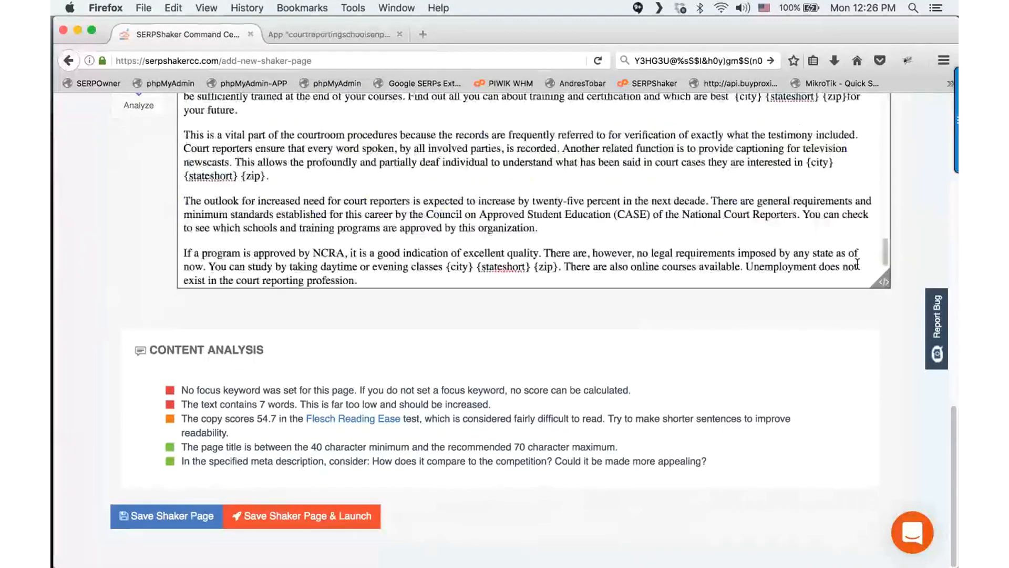
scroll(858, 264, "up", 20)
scroll(601, 283, "down", 8)
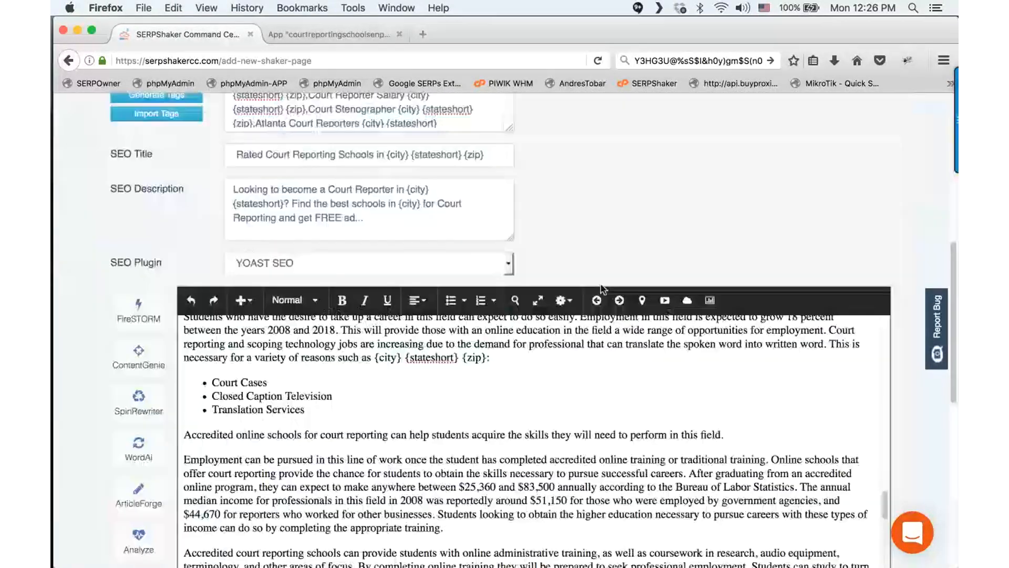
scroll(601, 289, "down", 1)
scroll(298, 365, "up", 5)
scroll(297, 365, "up", 10)
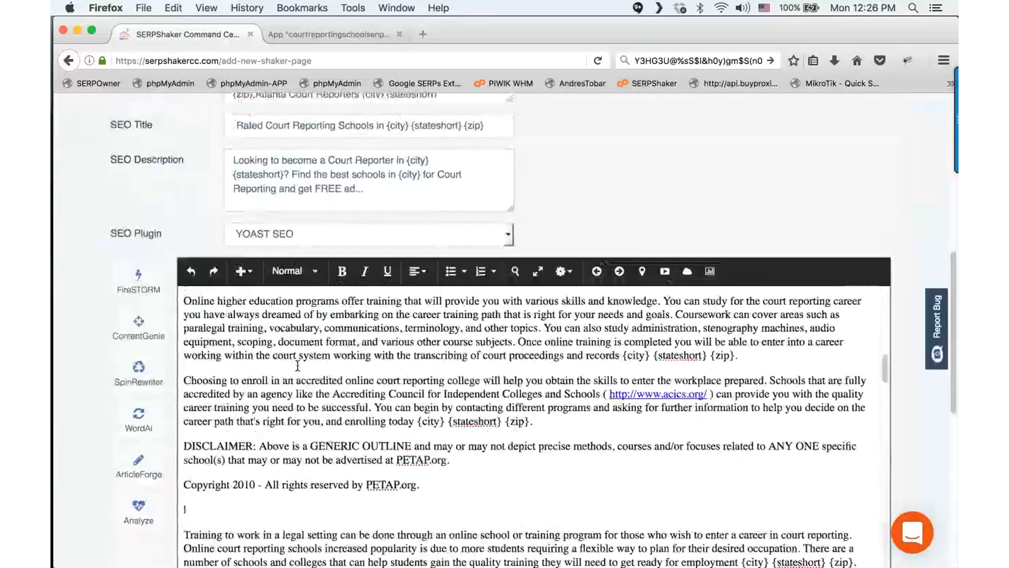
left_click(185, 311)
key("Return")
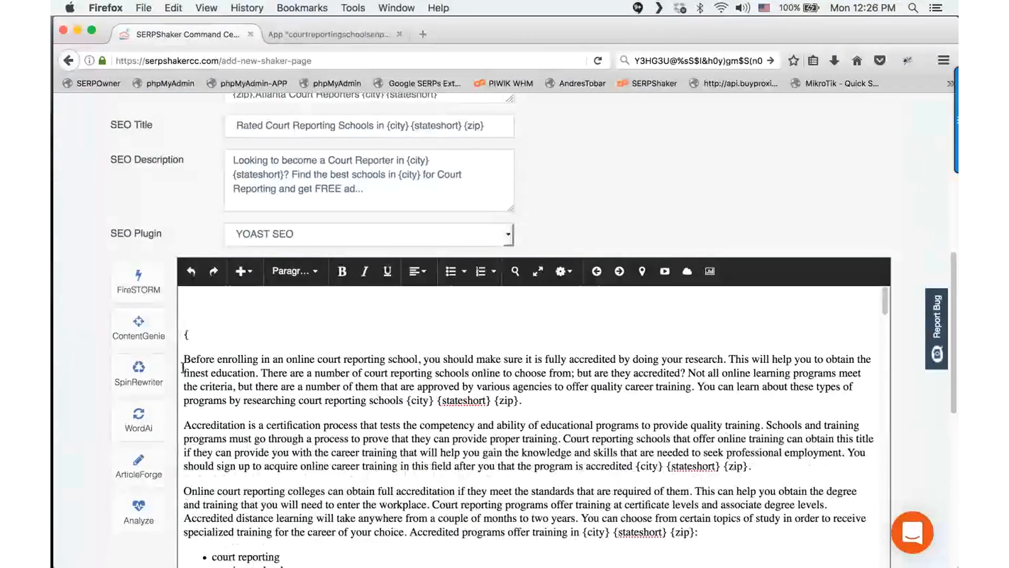
Start an Article Forge request with 'Court Reporting Schools' as the article keyword.
left_click(137, 471)
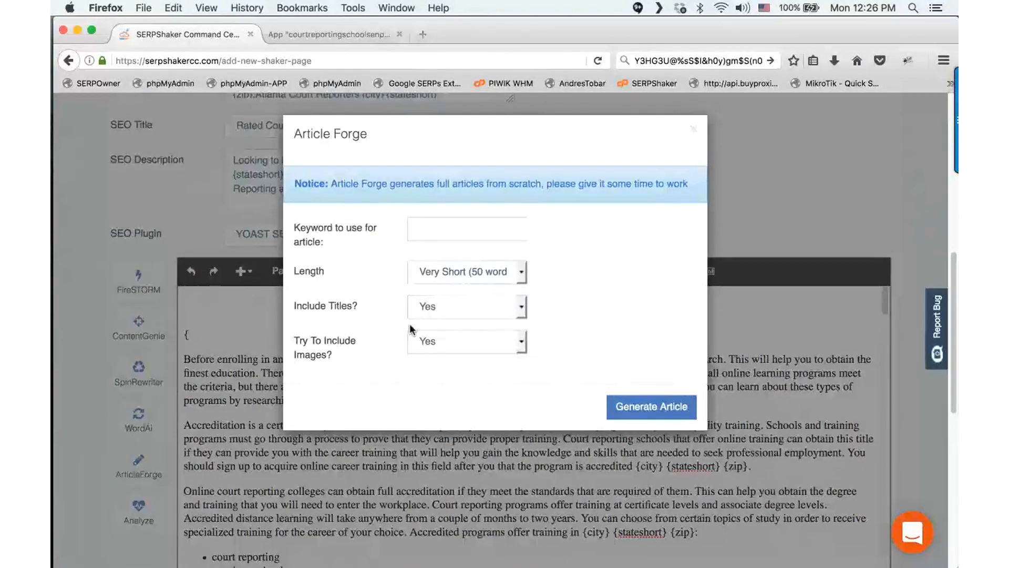
left_click(438, 234)
type("Co")
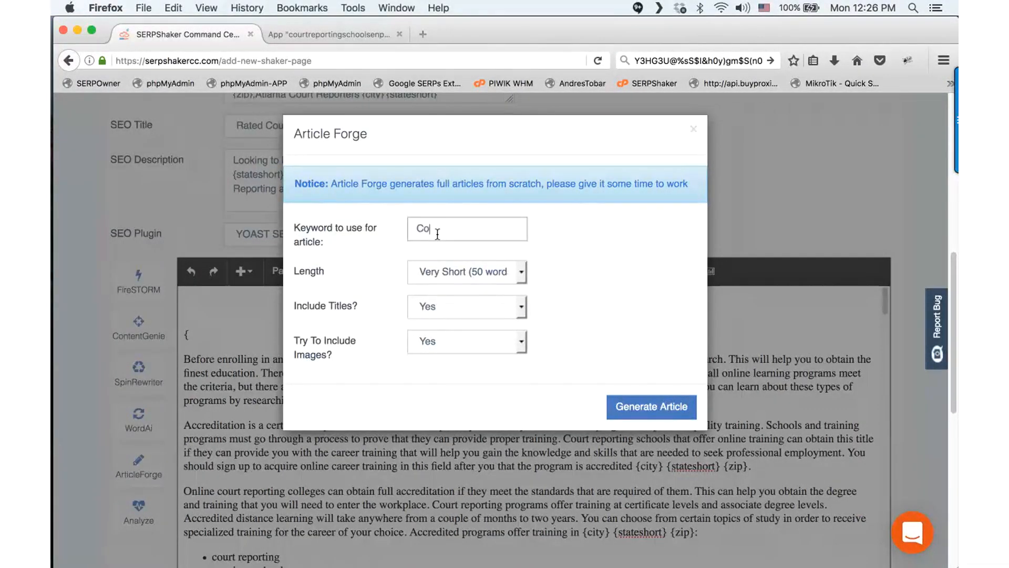
type("urt ")
type("Reporting ")
type("Shcoo")
key("BackSpace")
key("BackSpace")
key("BackSpace")
key("BackSpace")
type("chools")
Set the article length to Short (200 words) and generate the article, keeping titles and images included.
left_click(449, 269)
left_click(449, 298)
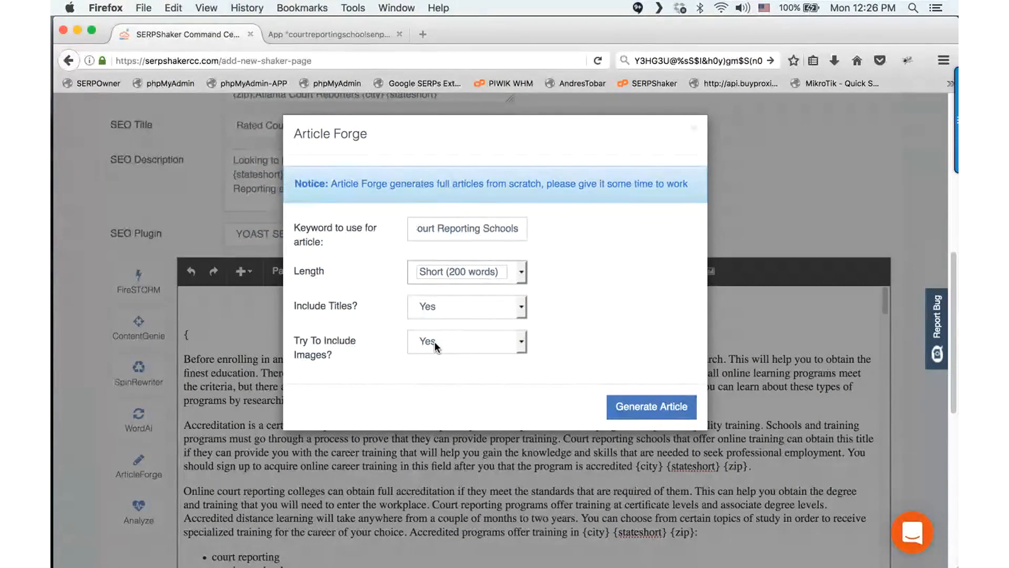
left_click(638, 409)
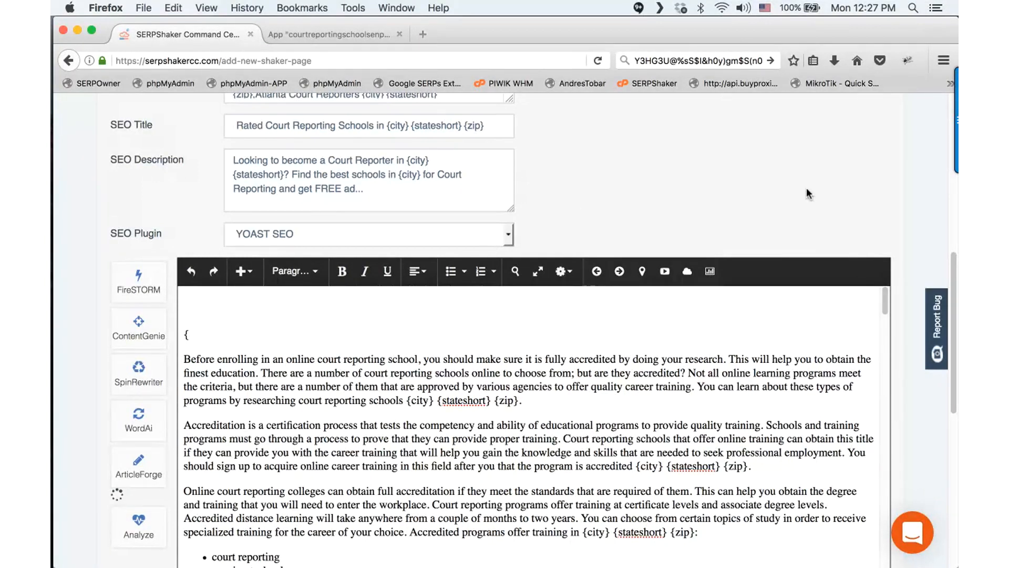
Locate the APIs entry among the account options, and dismiss the notice about the article loading in the background.
scroll(865, 219, "up", 15)
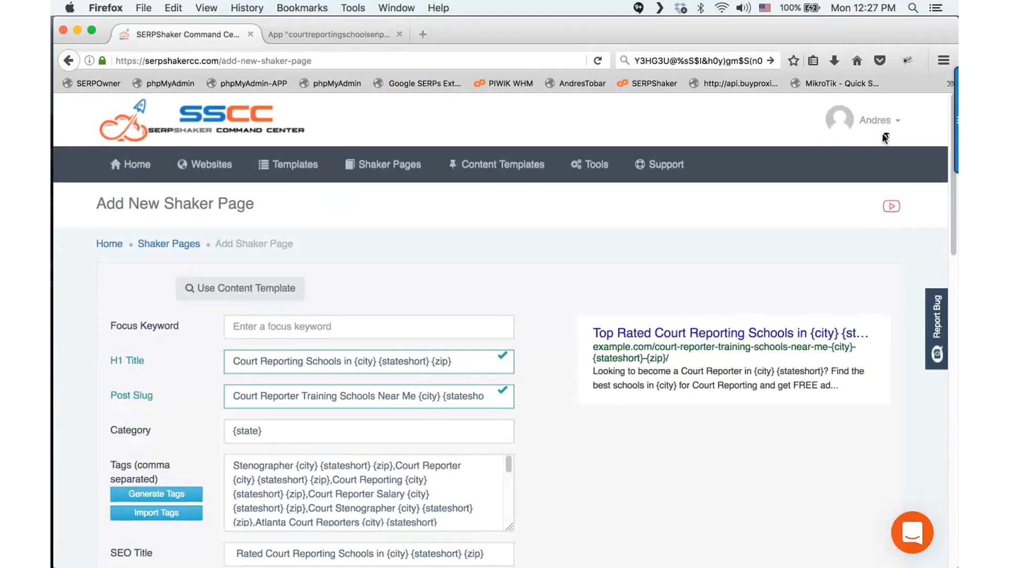
left_click(891, 117)
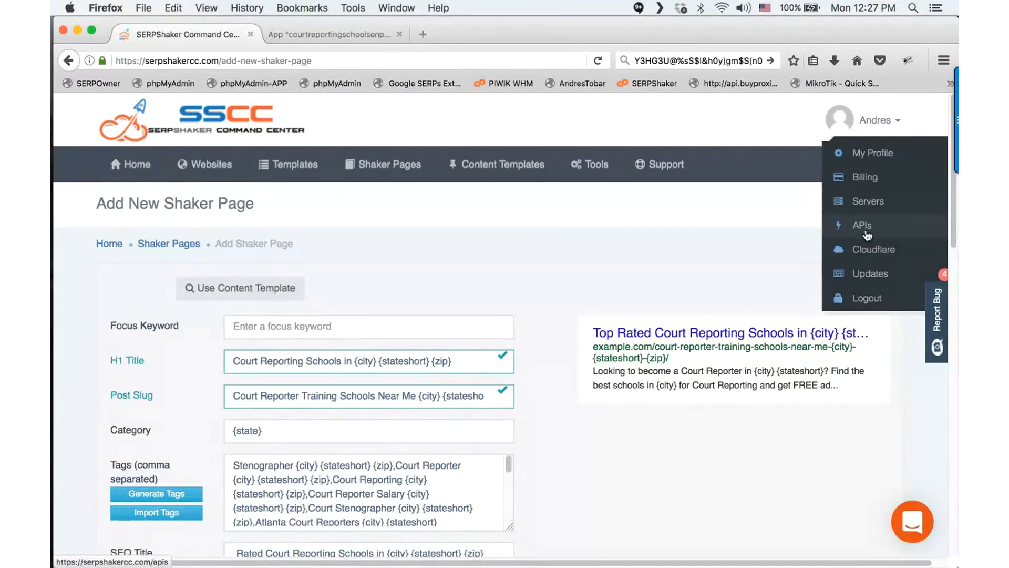
left_click(622, 263)
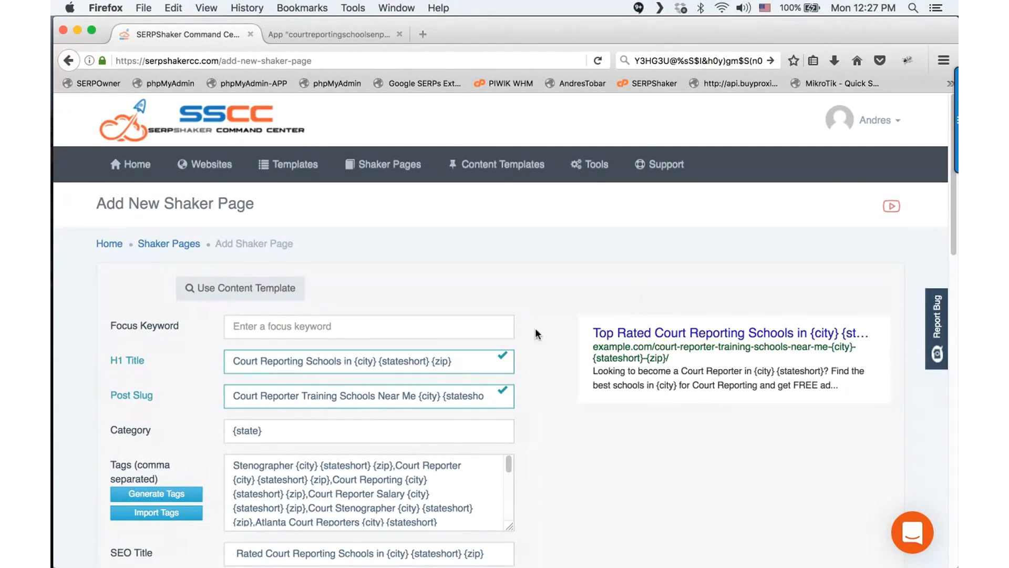
scroll(572, 331, "down", 8)
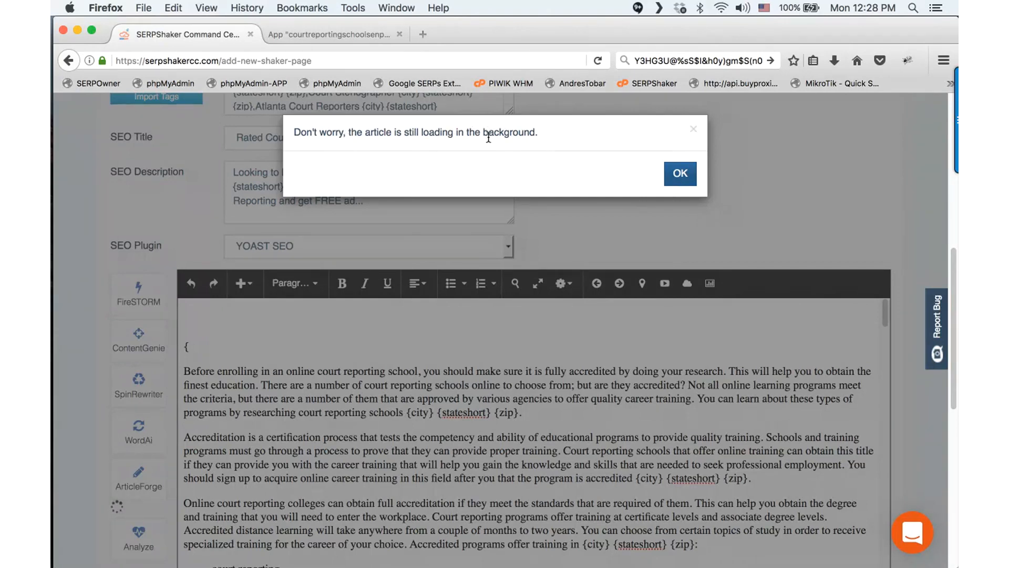
left_click(681, 178)
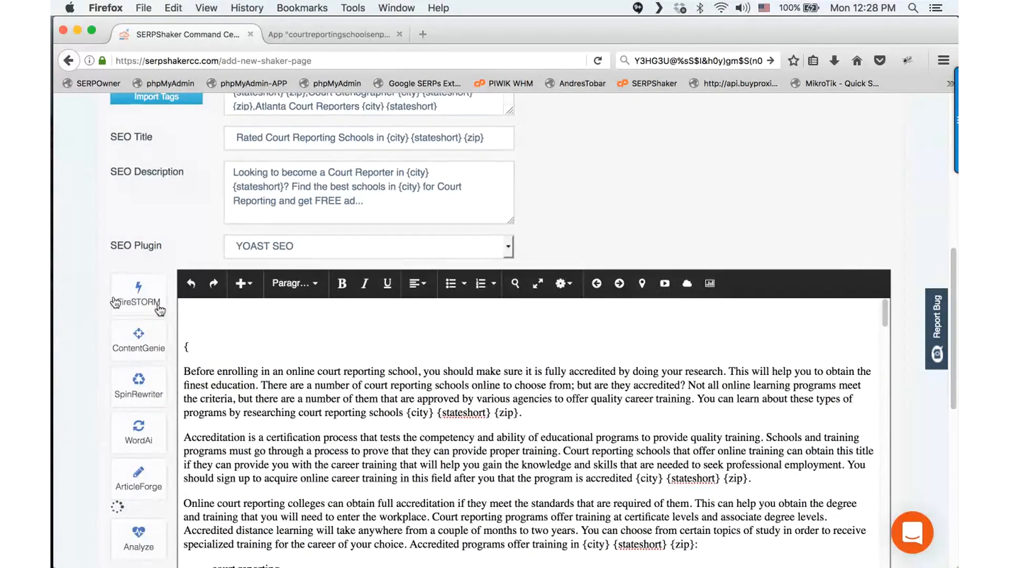
Switch to Chrome to read the attendee questions in the Demio webinar chat, and return to the shaker page in Firefox.
mouse_move(52, 310)
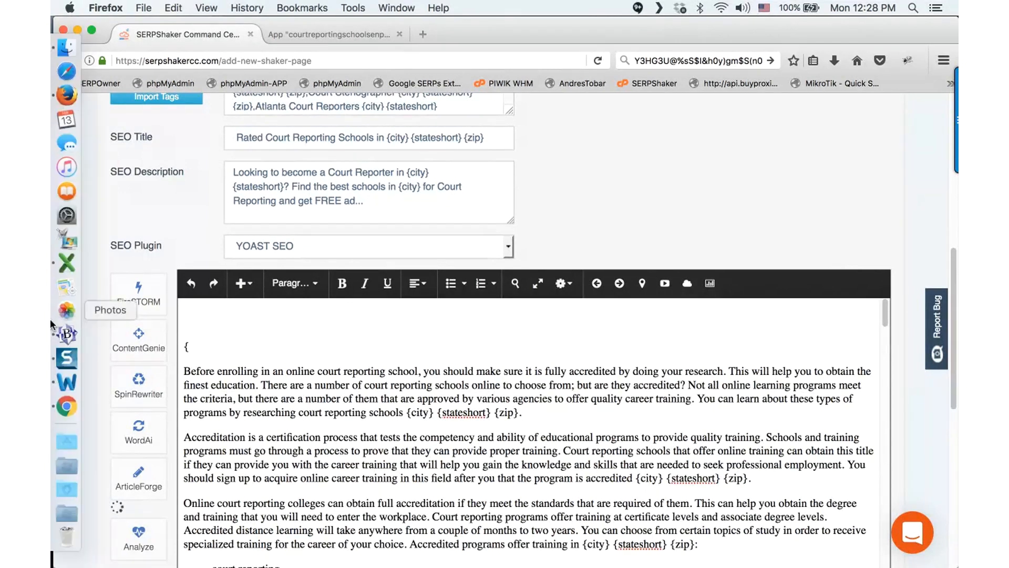
left_click(68, 406)
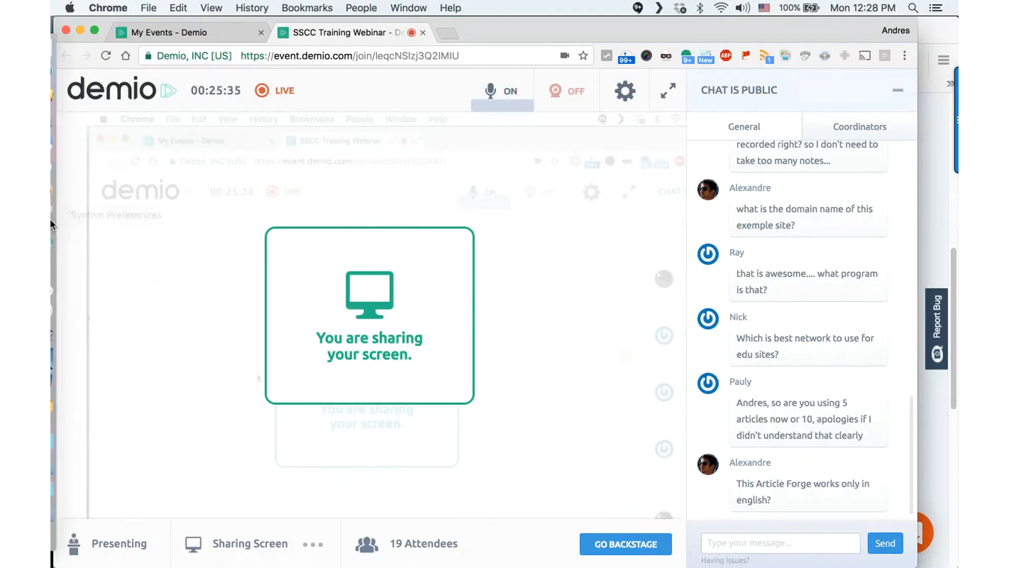
mouse_move(50, 218)
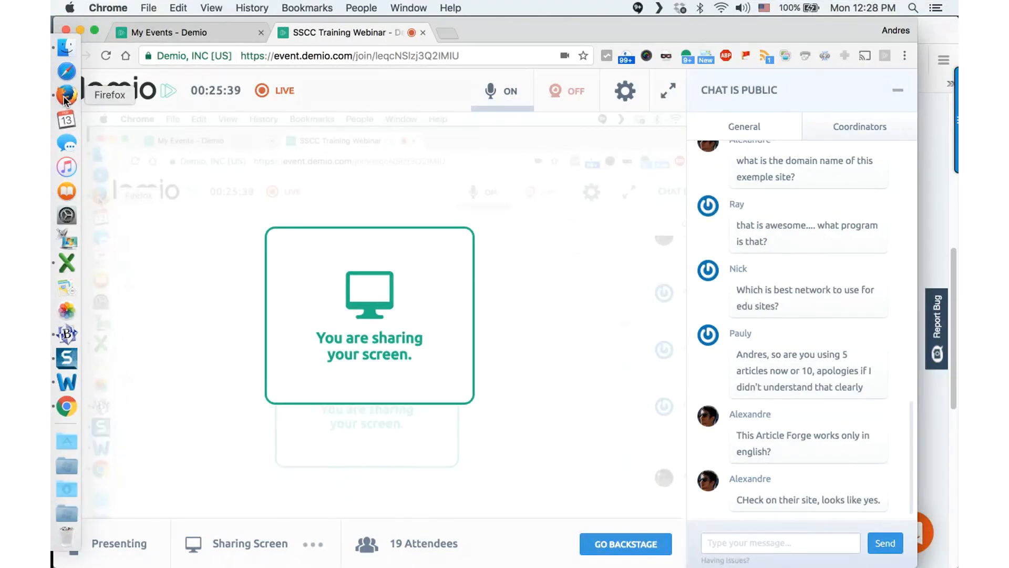
left_click(65, 95)
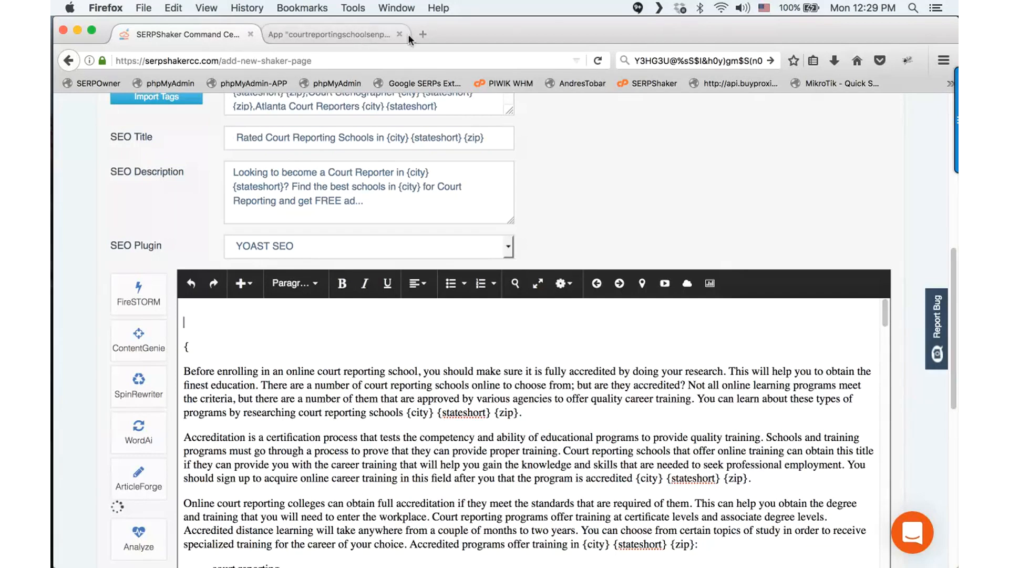
Open articleforge.com in a new browser tab and return to the SERPShaker Command Center page.
left_click(423, 34)
type("ar")
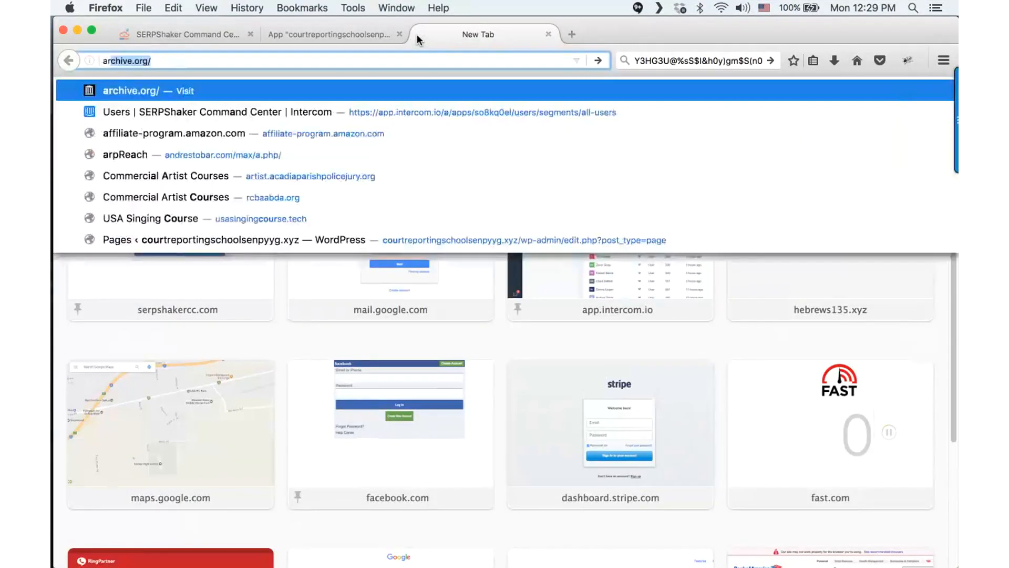
type("ticleforge.c")
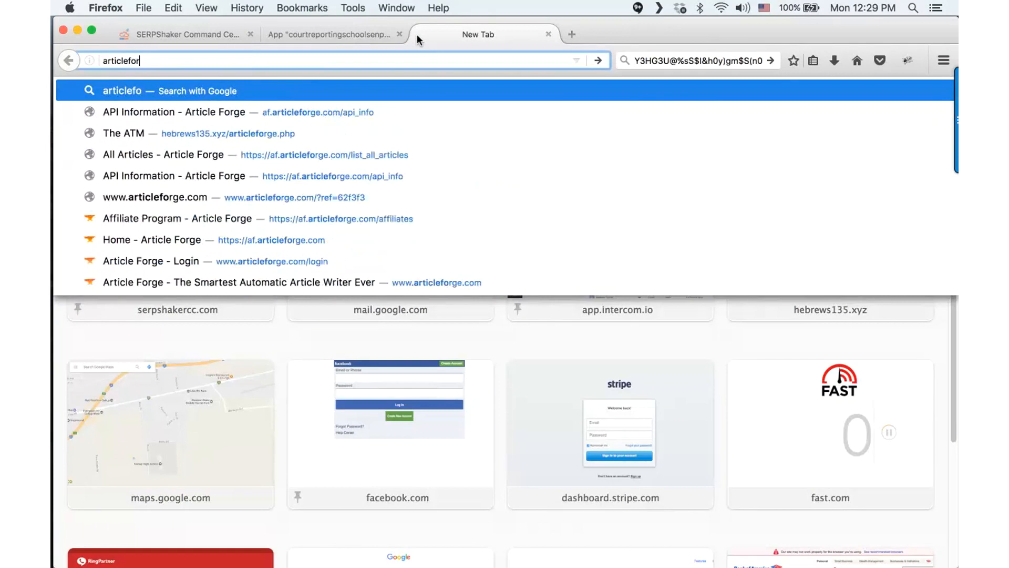
type("om")
key("Return")
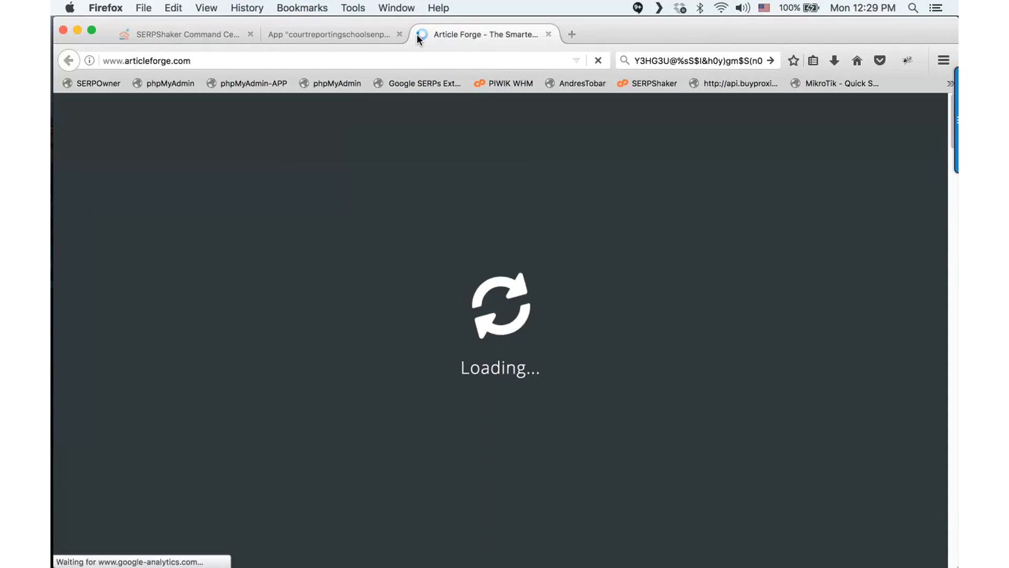
left_click(204, 29)
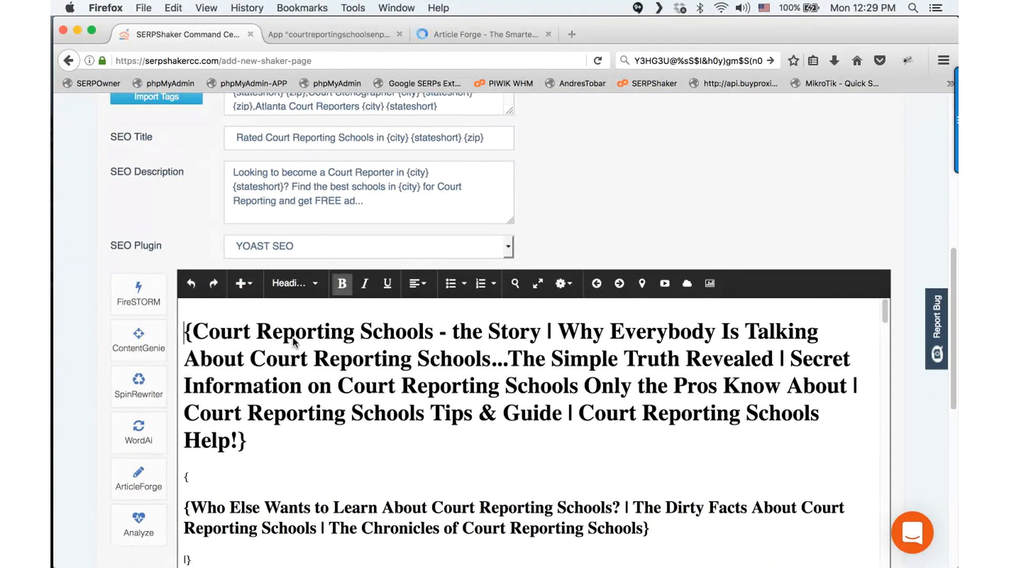
Review the generated Court Reporting Schools article, checking its spun headings, its paragraphs and where it meets the existing articles.
scroll(326, 345, "down", 1)
scroll(356, 348, "down", 2)
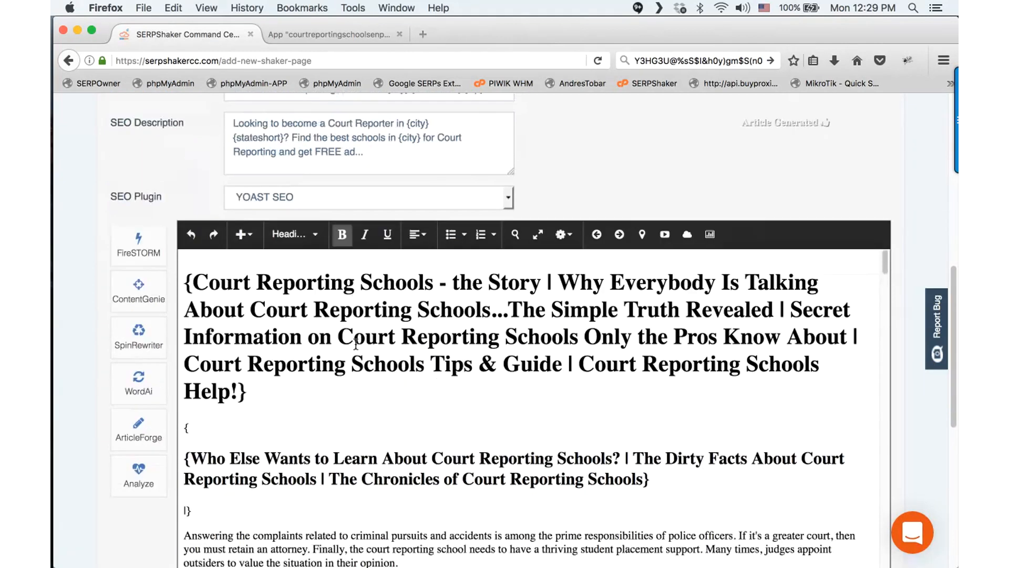
scroll(446, 336, "up", 2)
scroll(272, 380, "down", 2)
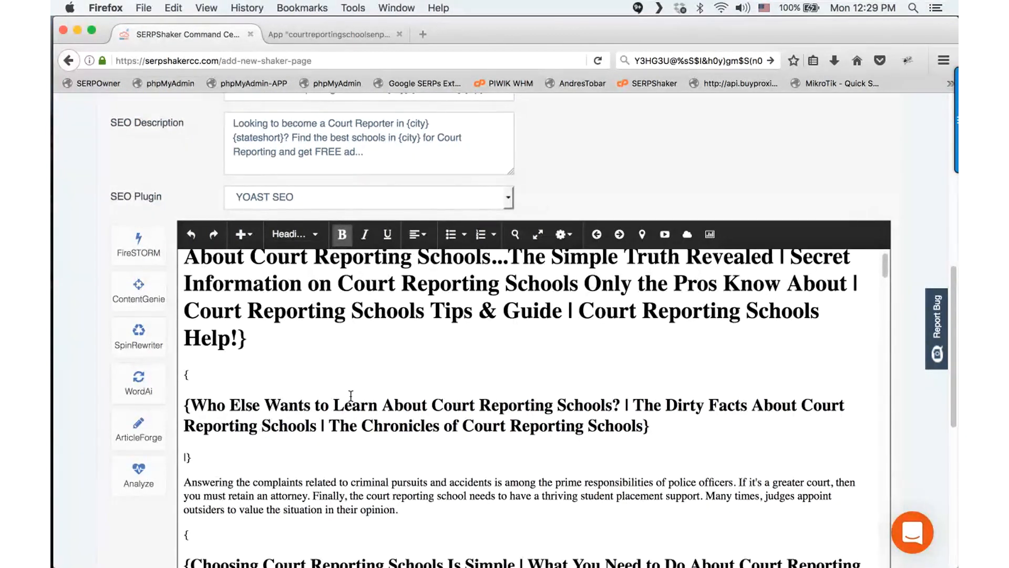
scroll(357, 316, "down", 5)
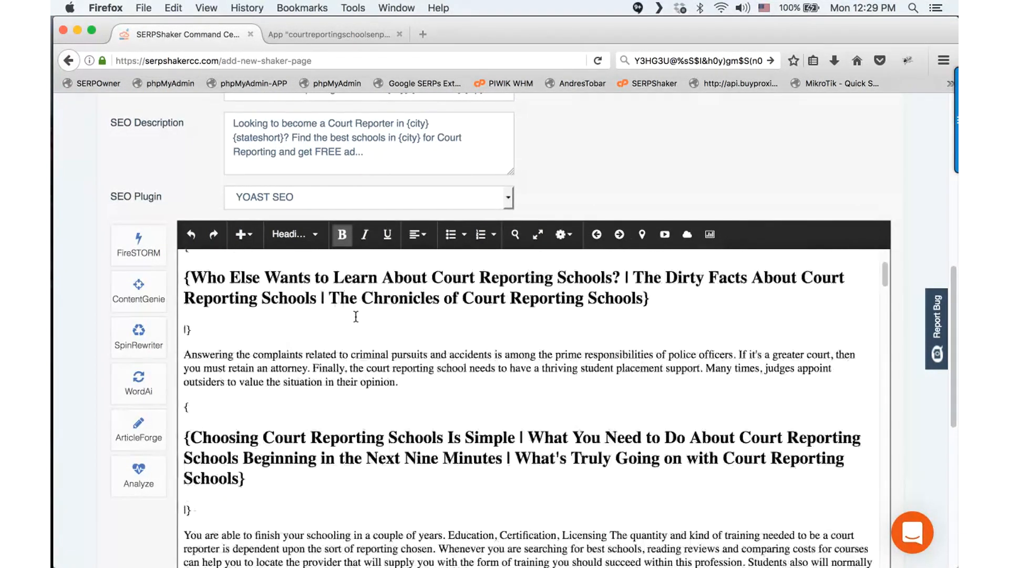
scroll(262, 348, "down", 8)
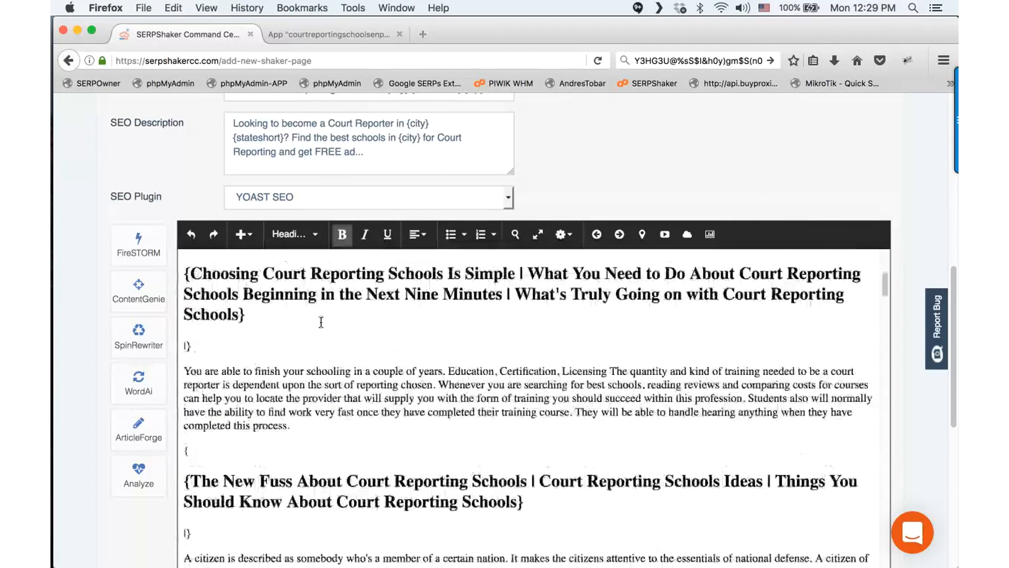
scroll(321, 322, "down", 10)
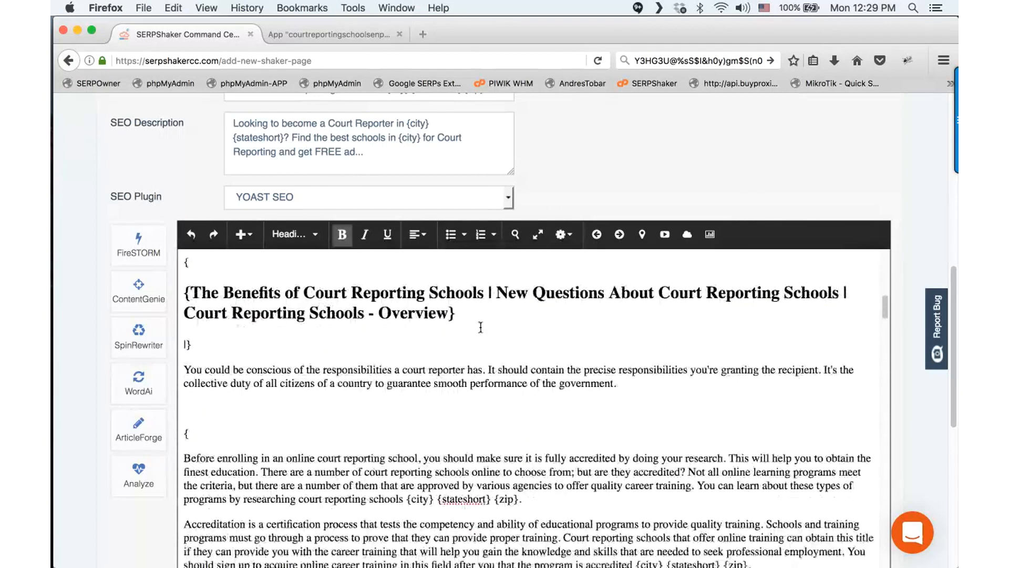
scroll(481, 326, "down", 4)
scroll(815, 265, "up", 9)
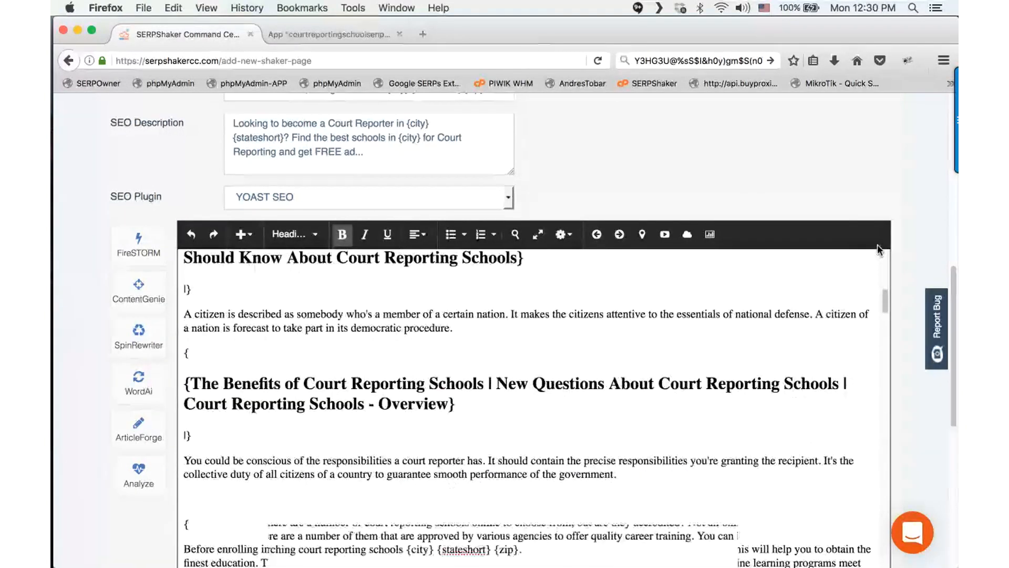
scroll(822, 297, "down", 2)
scroll(556, 385, "down", 3)
scroll(556, 385, "up", 4)
scroll(556, 385, "up", 15)
scroll(556, 385, "down", 3)
scroll(556, 385, "down", 18)
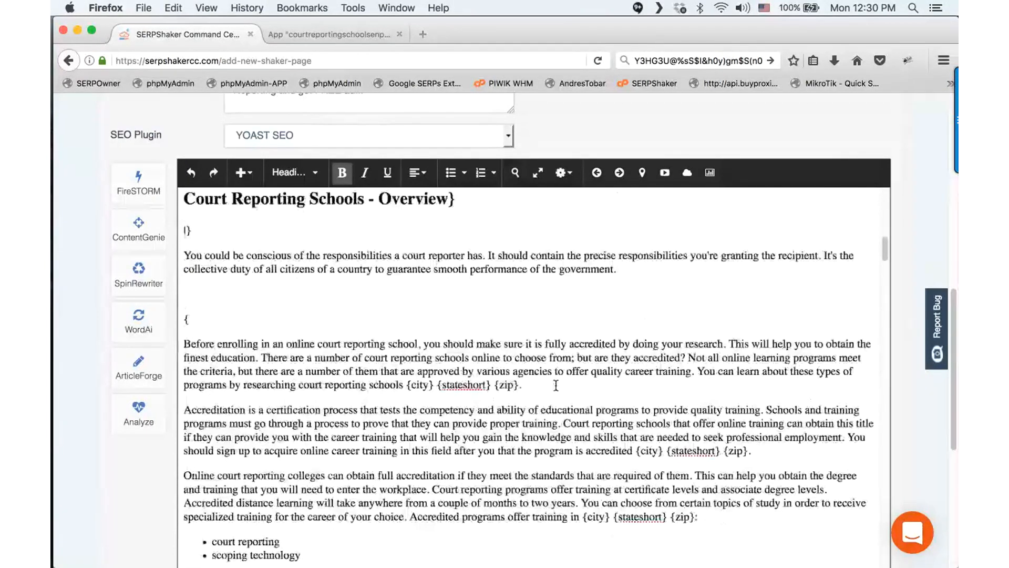
Check the start of the generated article, and save the shaker page with the option to launch it.
scroll(556, 386, "down", 20)
scroll(556, 385, "up", 20)
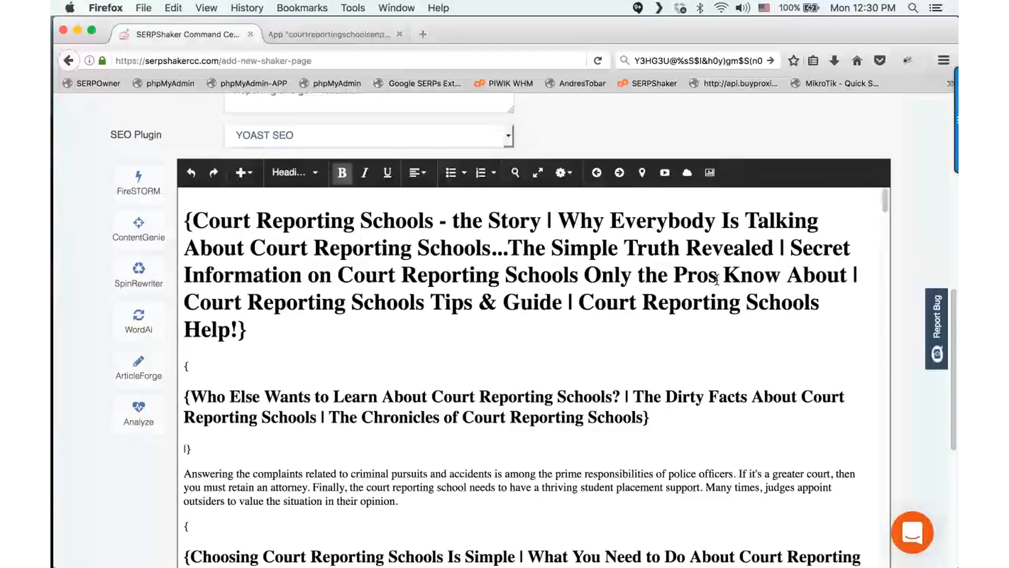
scroll(902, 187, "up", 6)
scroll(902, 188, "down", 6)
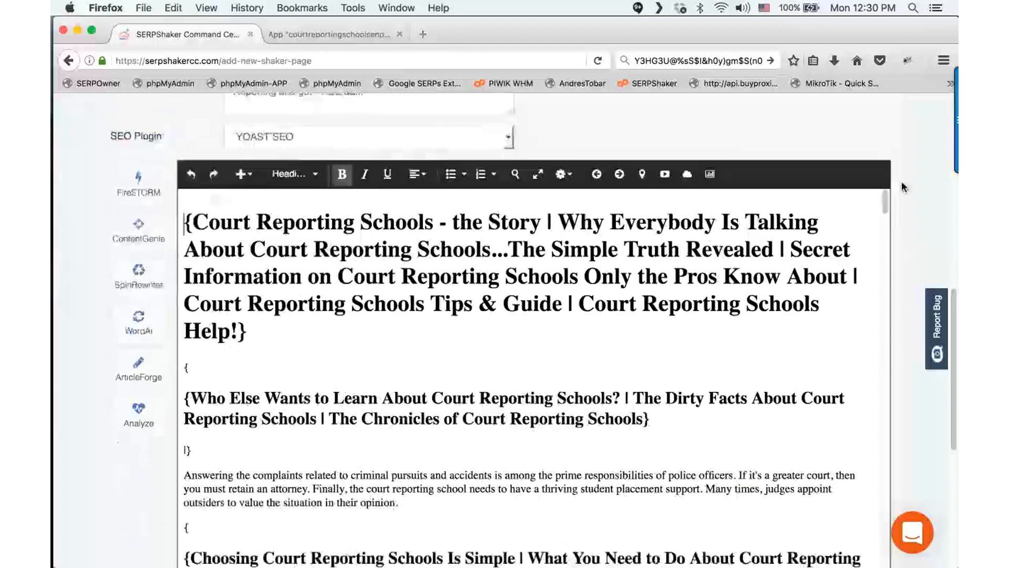
scroll(902, 187, "down", 10)
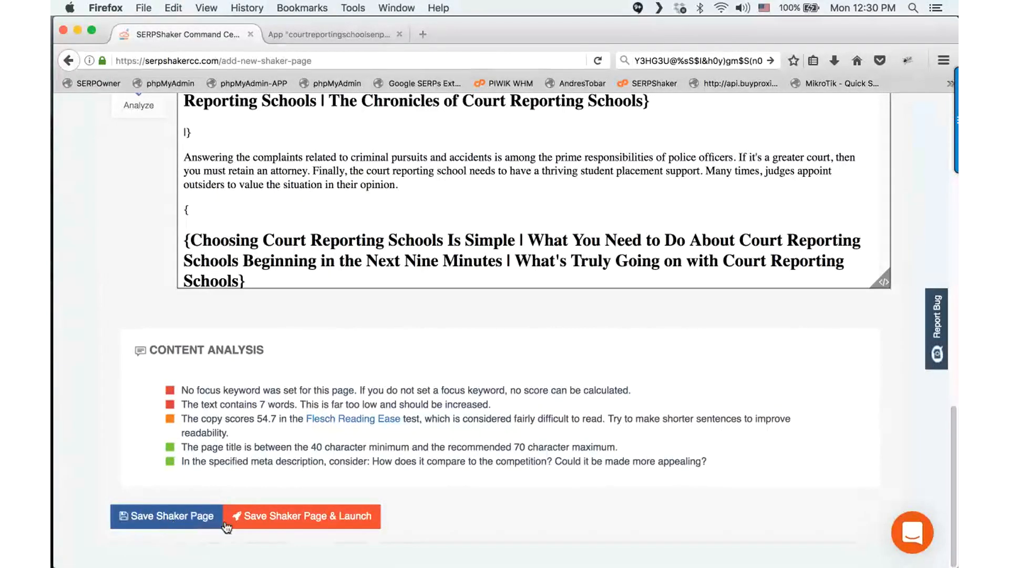
left_click(281, 523)
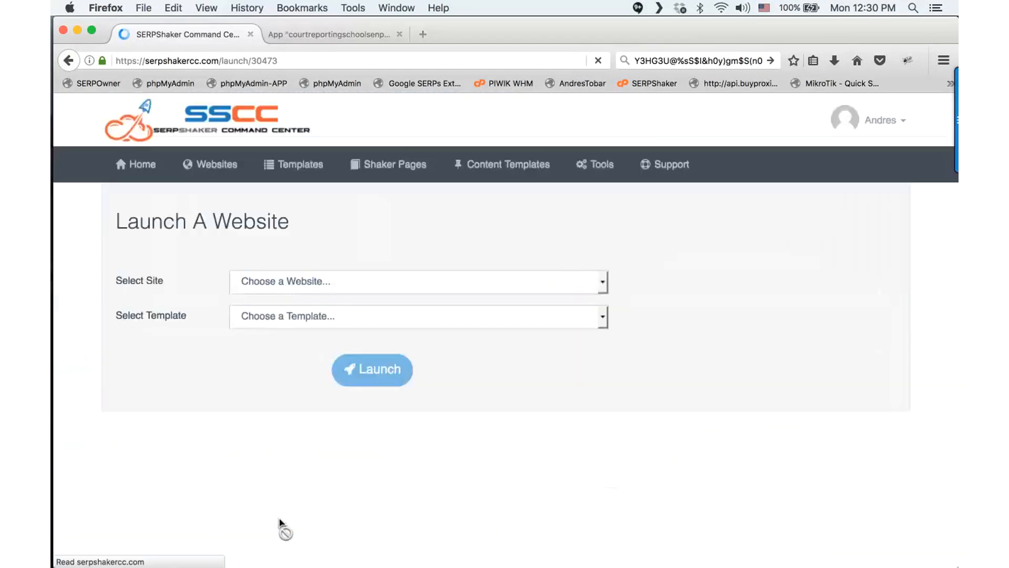
Launch the shaker page on the site courtreportingschoolsenpyyg.xyz using the PPC Members template.
left_click(311, 282)
scroll(326, 368, "down", 10)
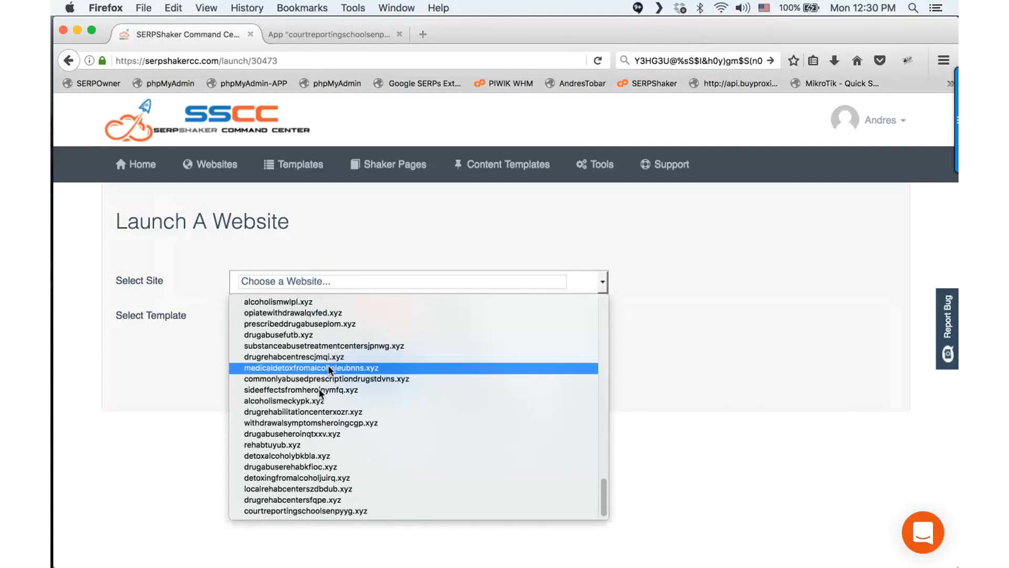
left_click(317, 510)
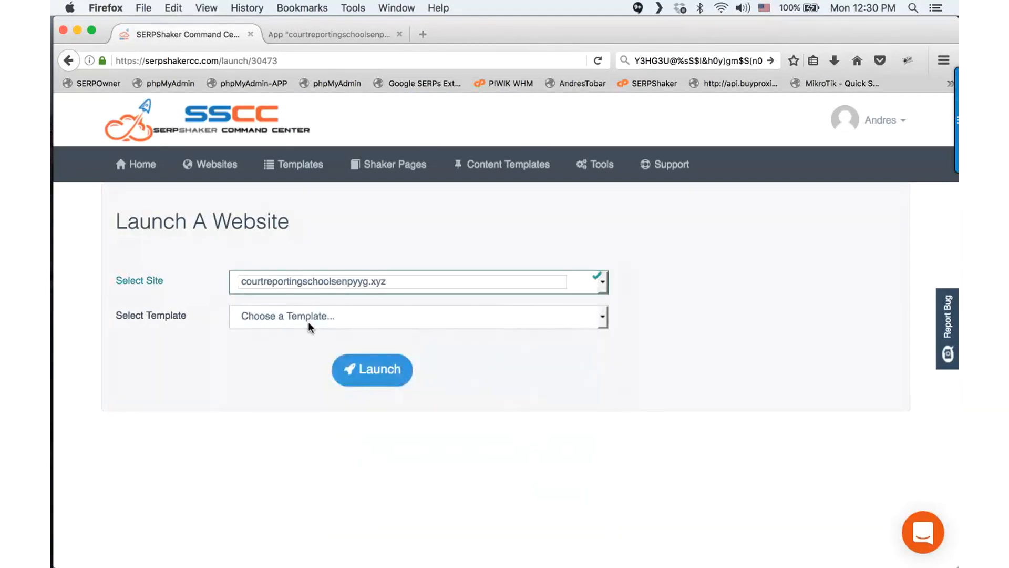
left_click(308, 321)
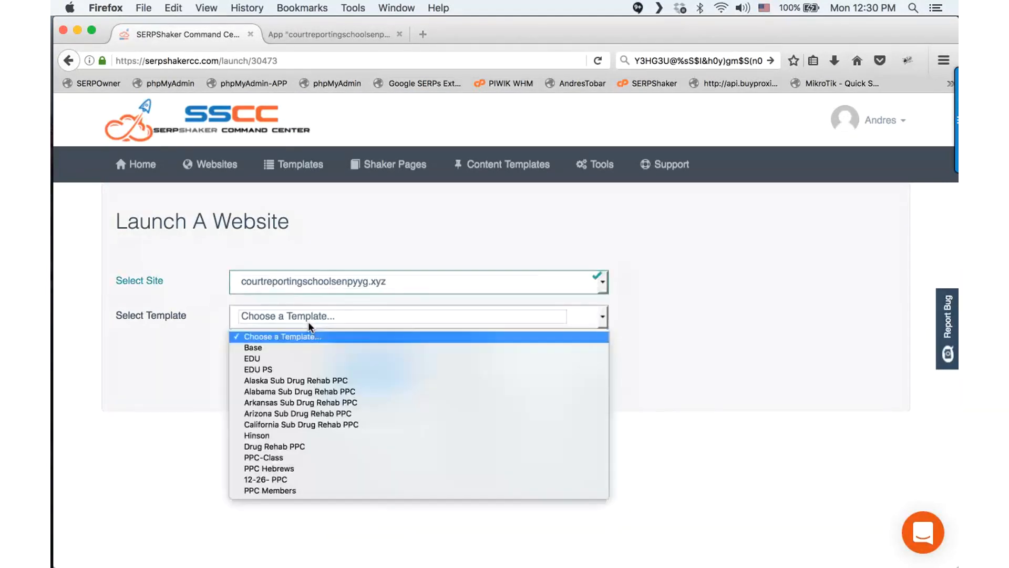
left_click(277, 491)
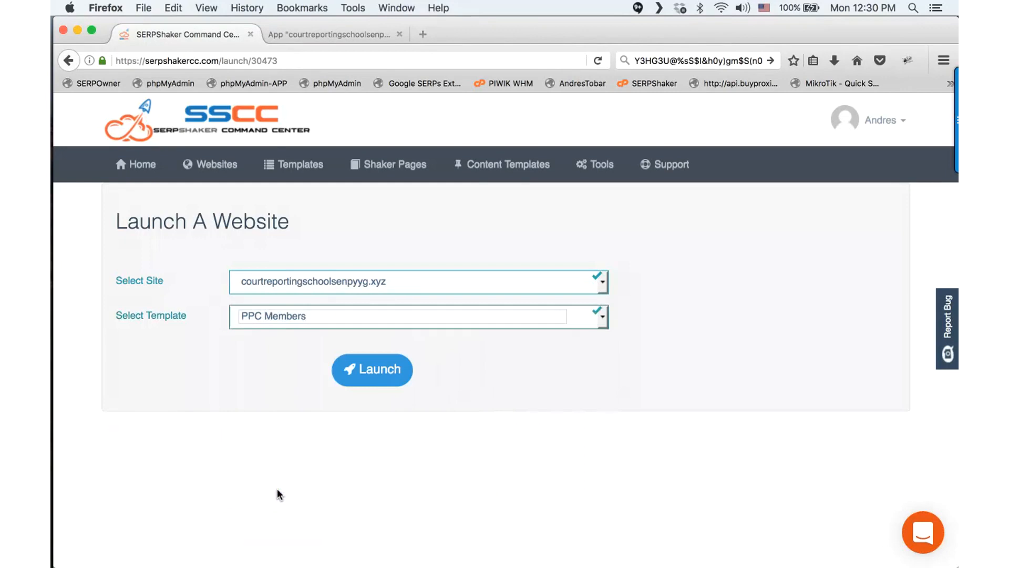
left_click(386, 371)
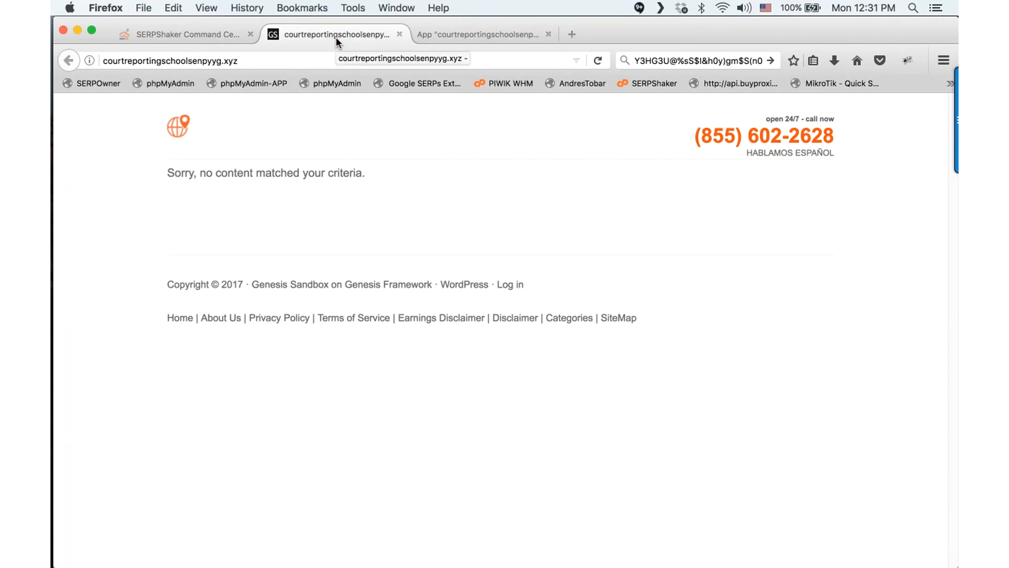
Open the WordPress admin login page of courtreportingschoolsenpyyg.xyz.
left_click(276, 60)
left_click(289, 60)
type("/wp-admin")
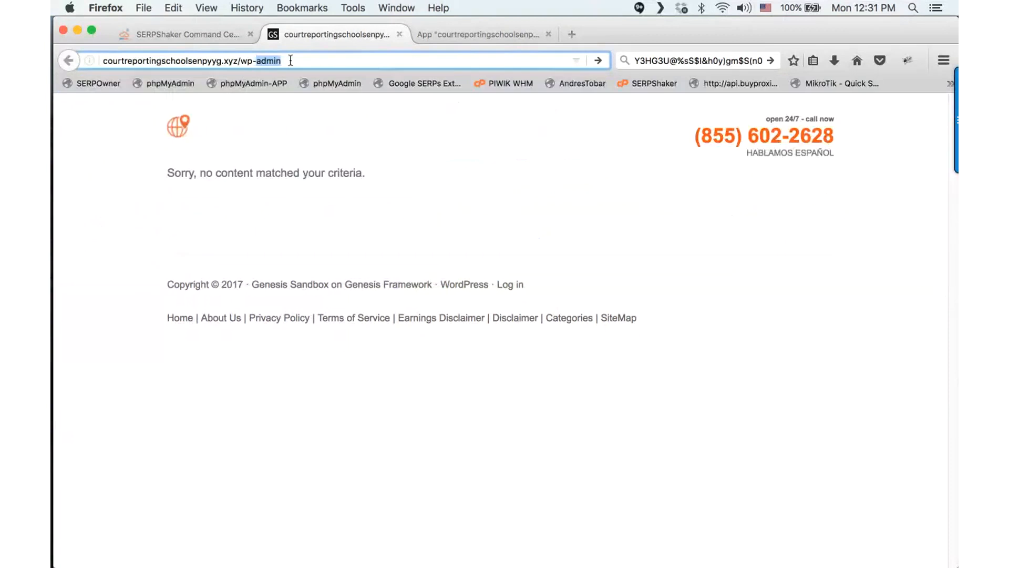
key("Return")
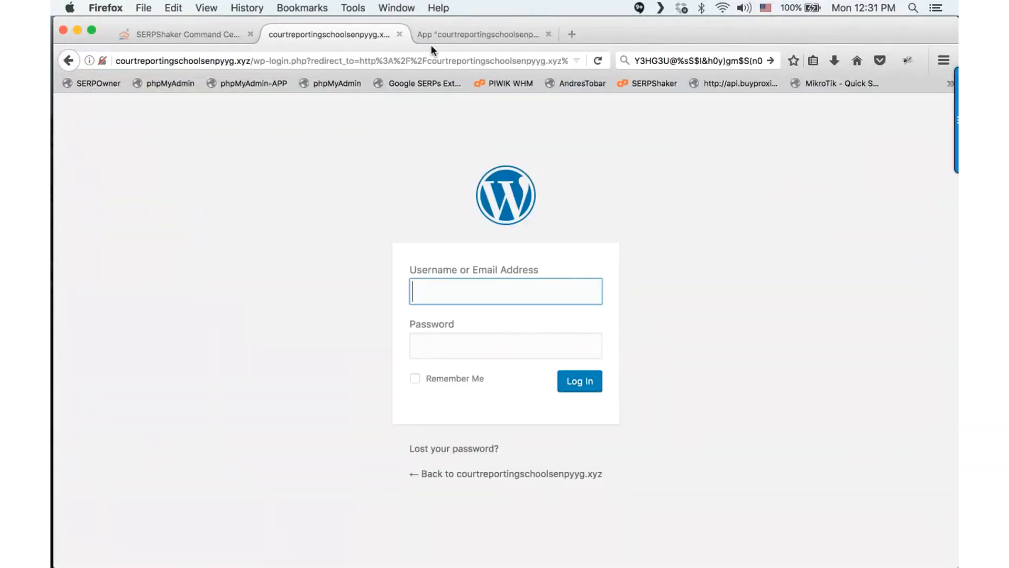
Copy the NEW PPC Template's WP-Admin username from the Command Center account profile and enter it in the WordPress login form.
left_click(198, 32)
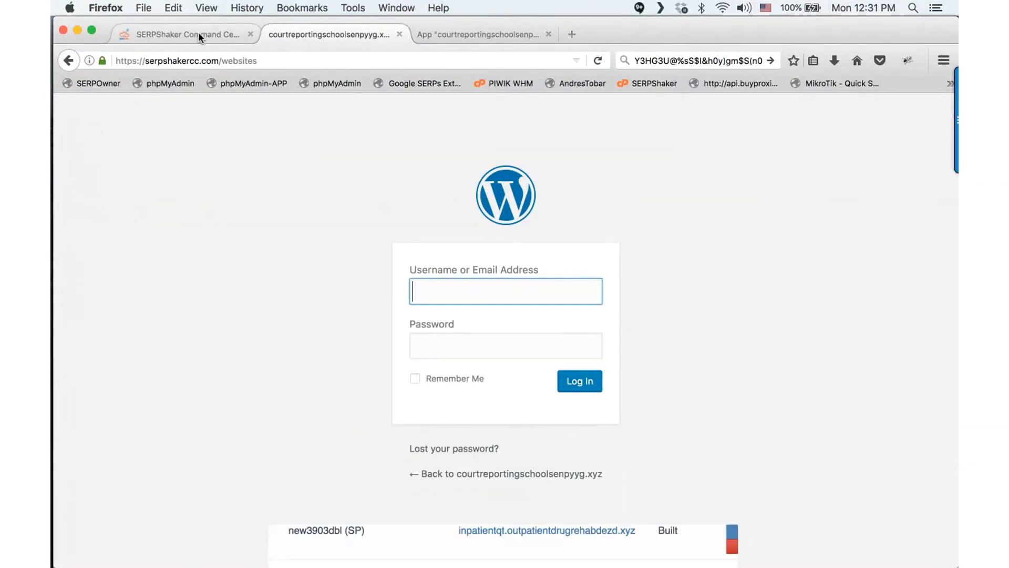
left_click(878, 120)
left_click(869, 152)
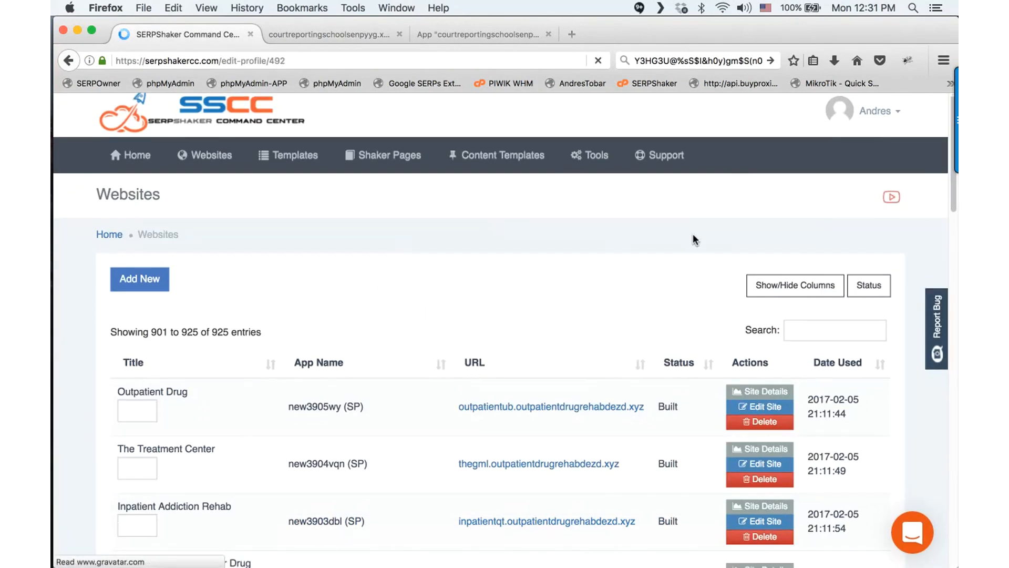
scroll(693, 236, "down", 20)
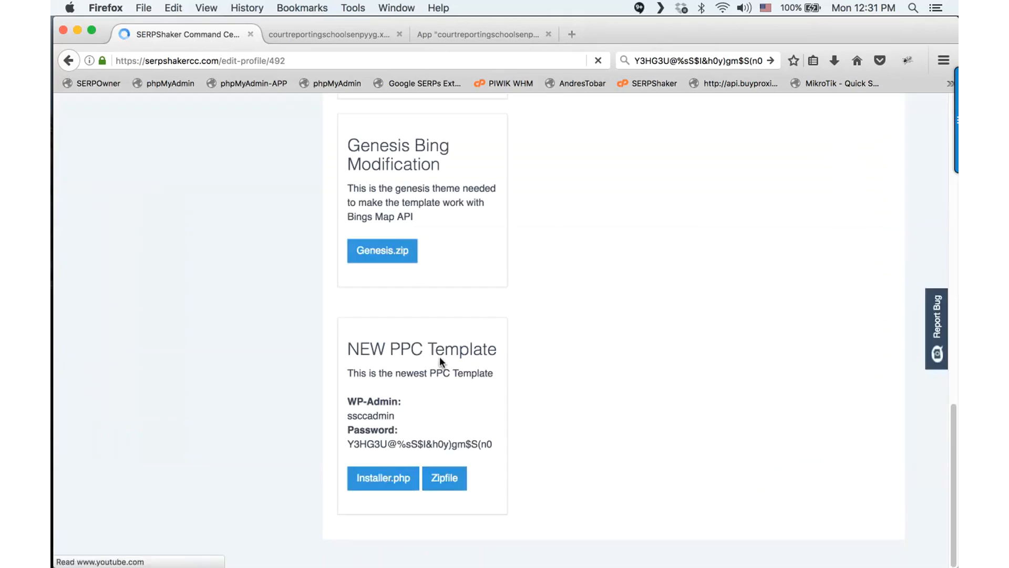
double_click(373, 417)
key("super+c")
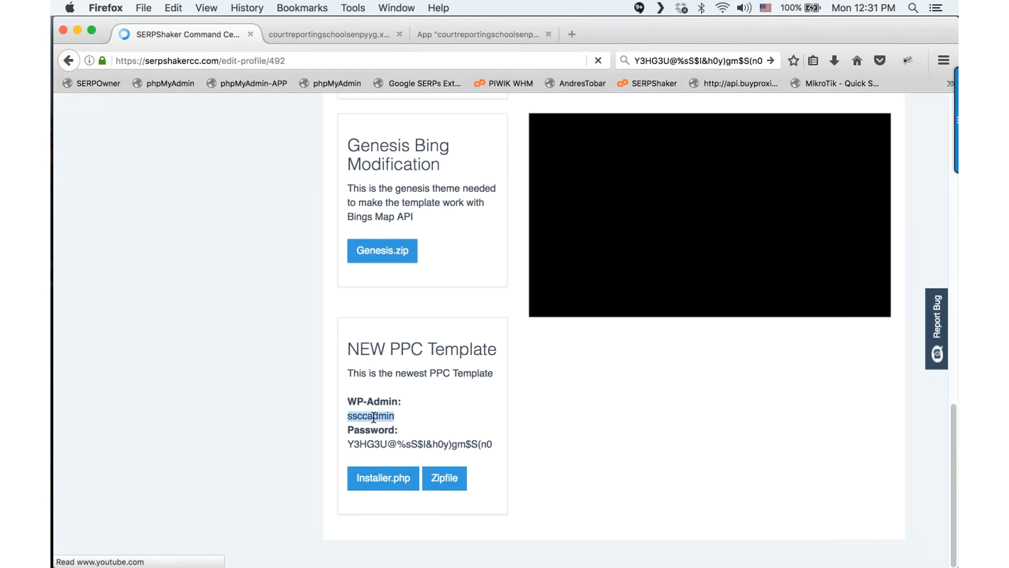
left_click(342, 34)
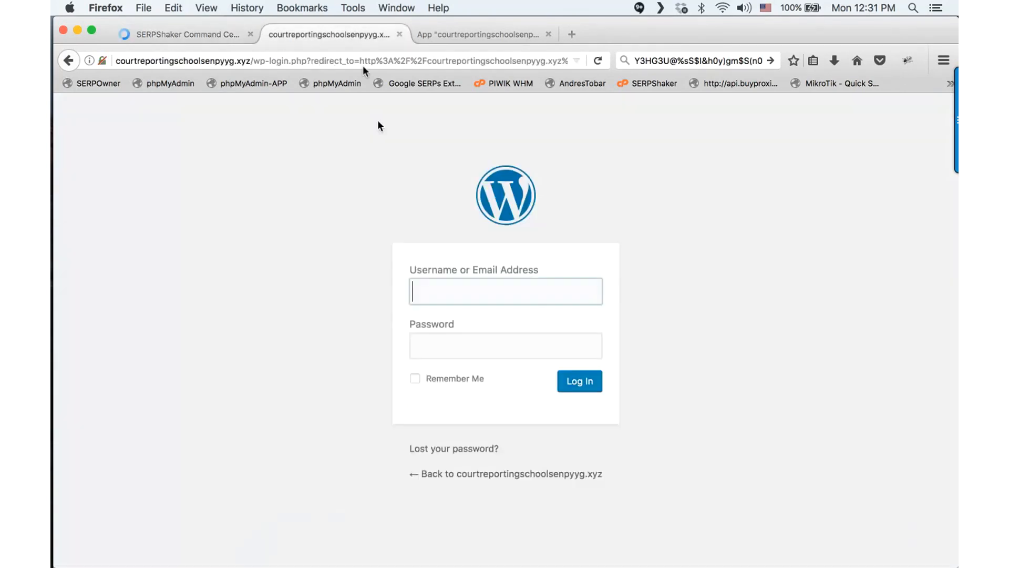
key("super+v")
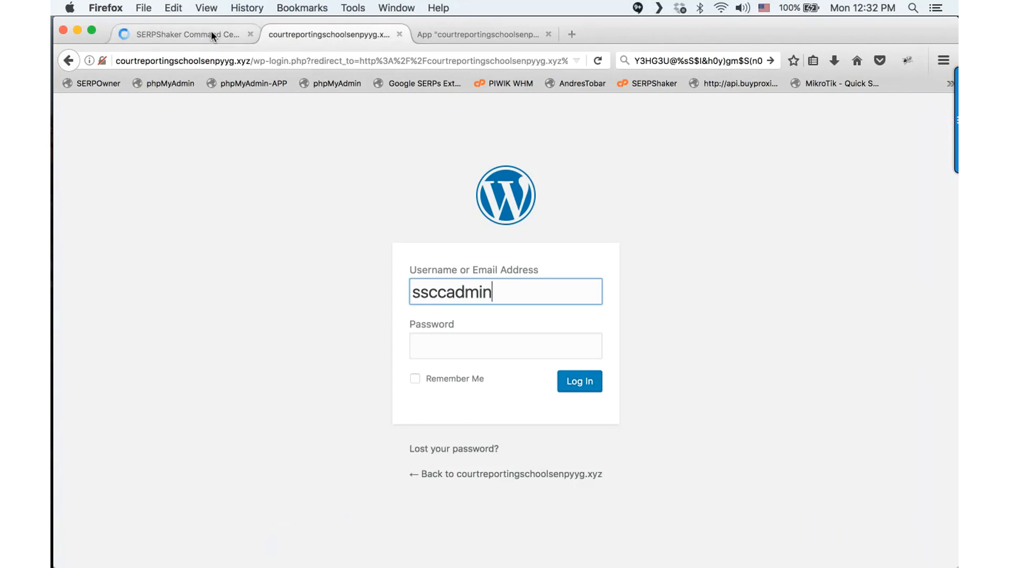
Copy the NEW PPC Template's password into the WordPress login form, log in, and dismiss the offer to remember the login.
left_click(210, 29)
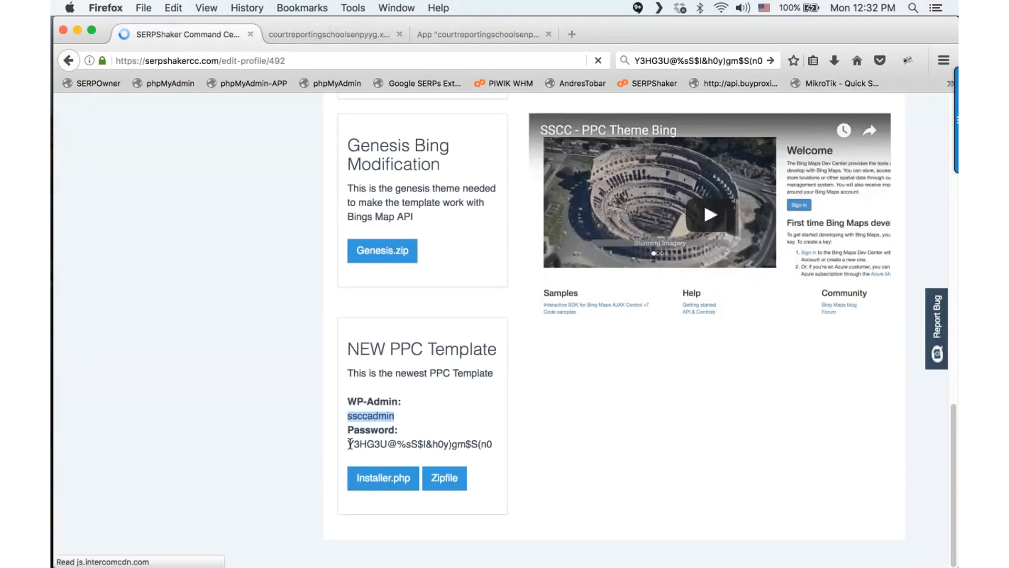
left_click_drag(350, 444, 492, 447)
key("super+c")
left_click(342, 34)
left_click(456, 345)
key("super+v")
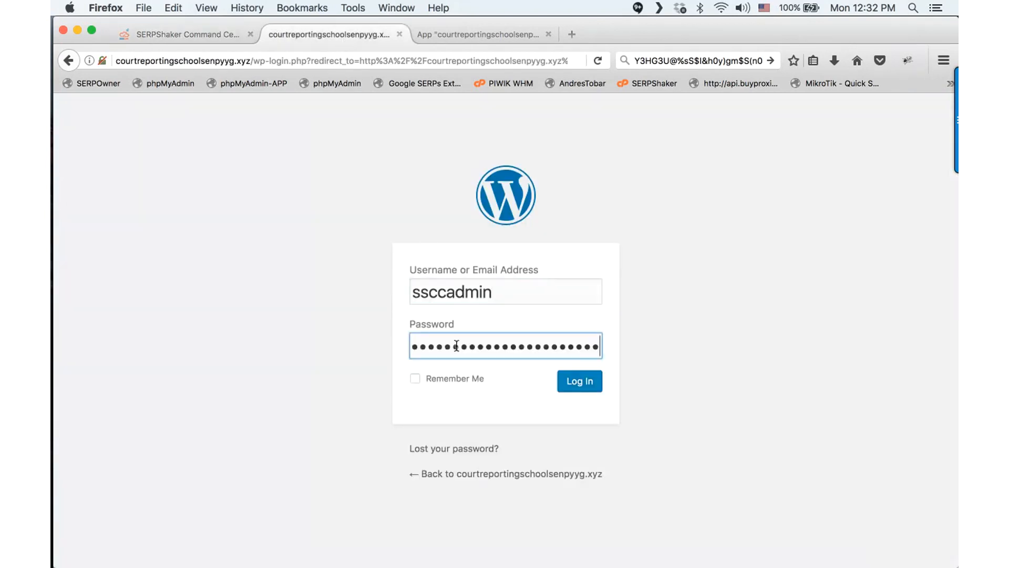
left_click(584, 381)
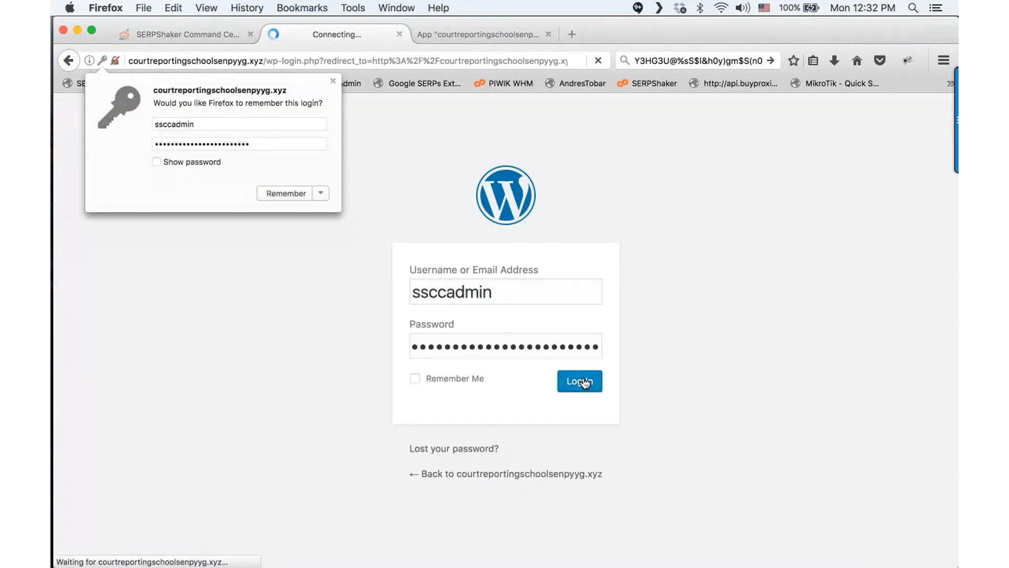
left_click(331, 82)
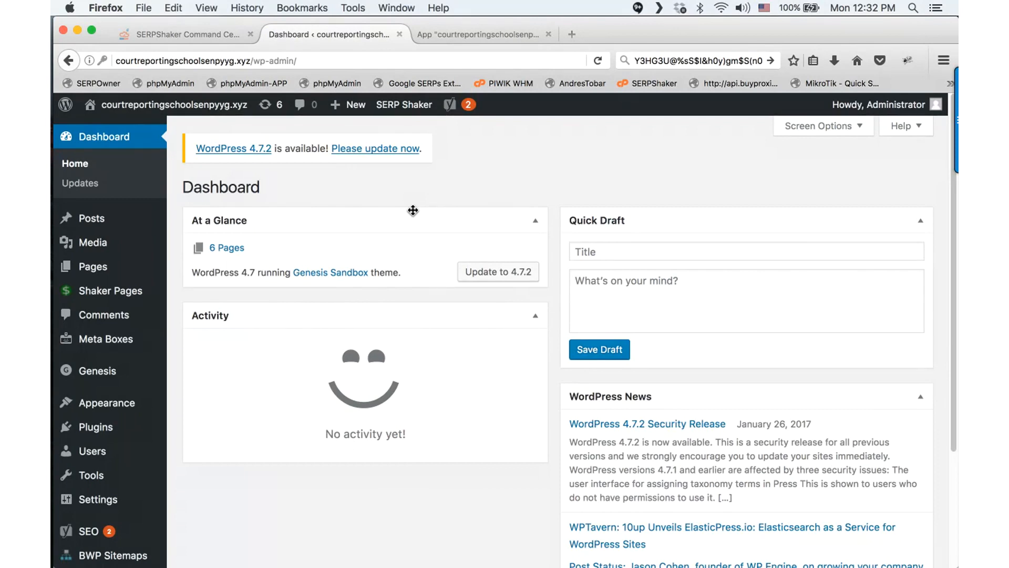
Review the NEW PPC Template's default login details in the Command Center profile, and return to the WordPress dashboard.
scroll(413, 210, "down", 1)
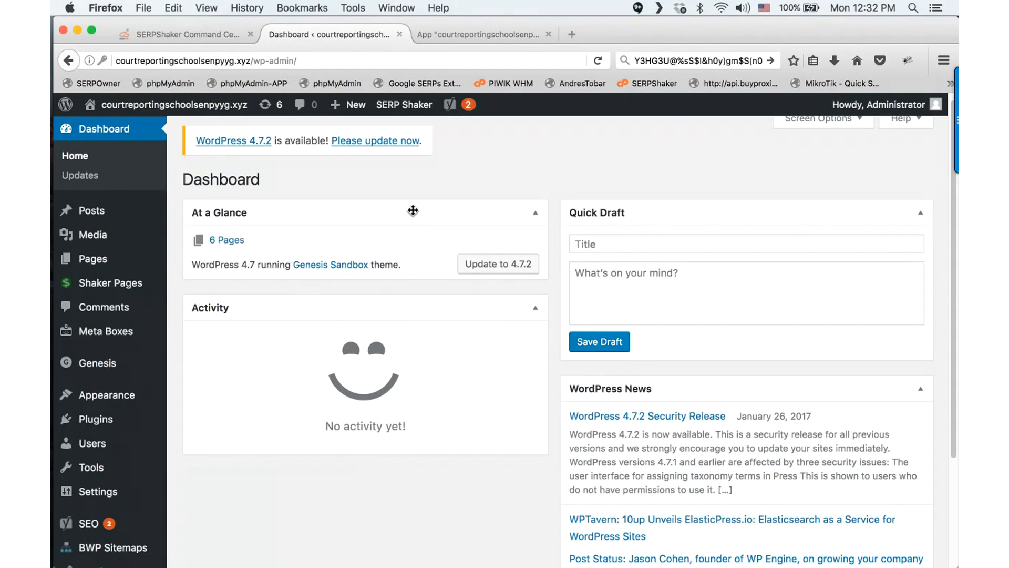
left_click(195, 37)
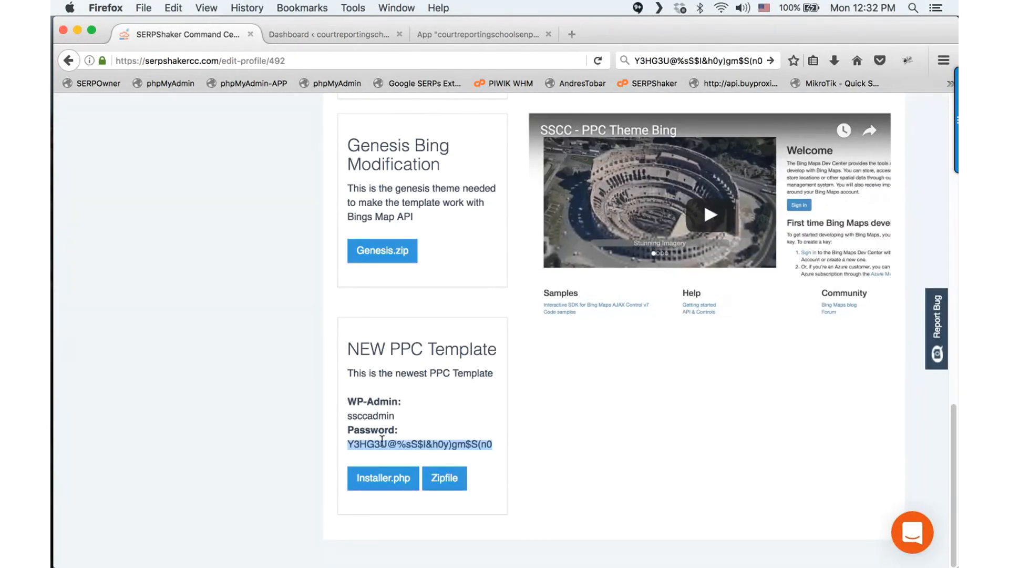
left_click(311, 36)
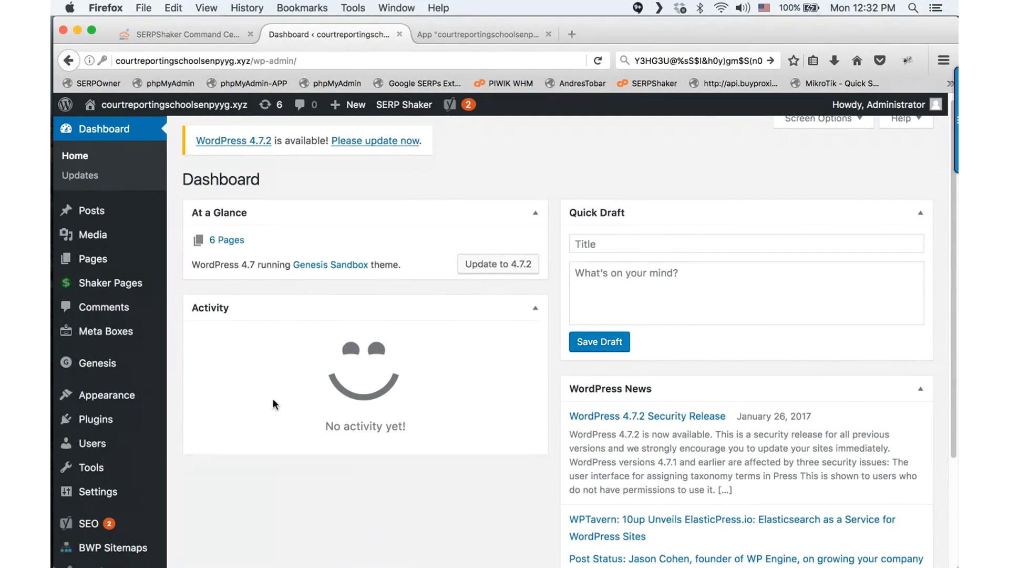
Start a new WordPress user with the username site_admin and fill in the user's e-mail address.
mouse_move(103, 429)
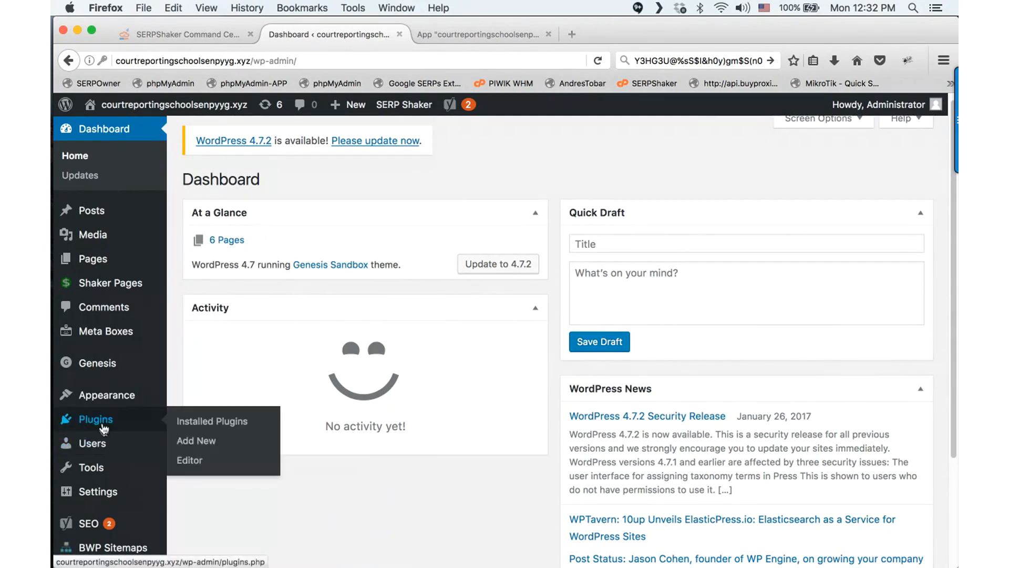
mouse_move(105, 453)
left_click(195, 467)
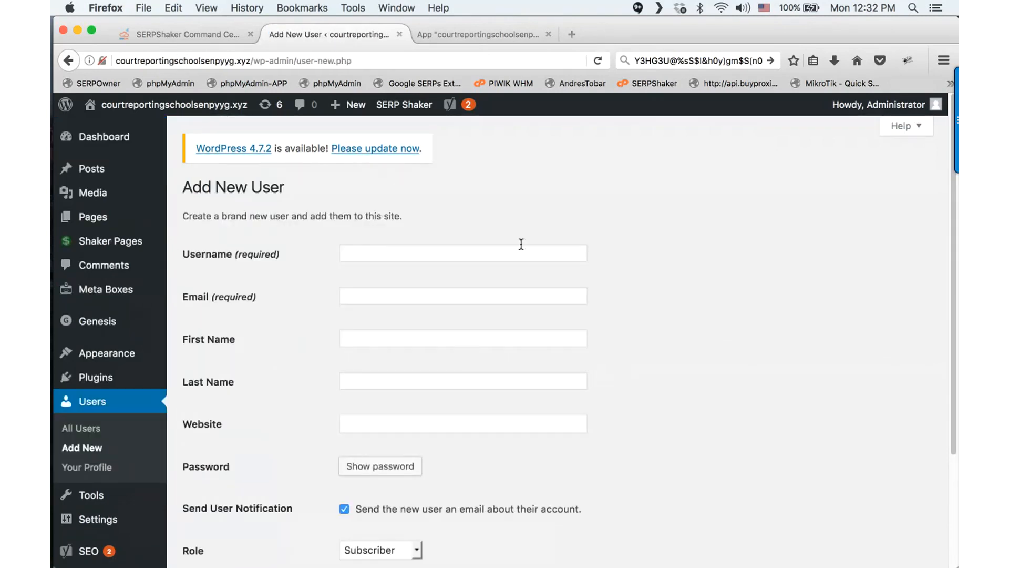
left_click(521, 245)
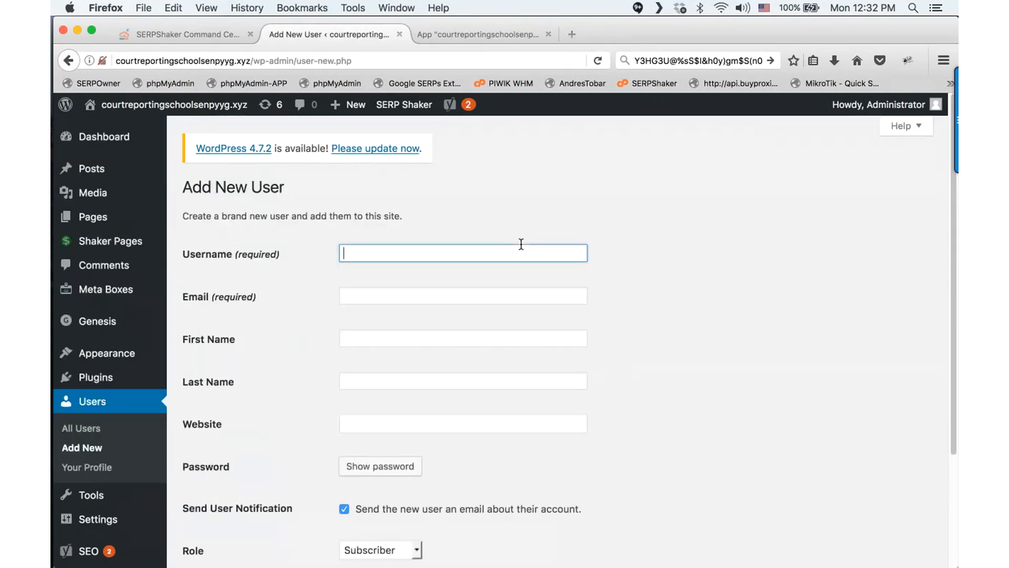
type("site_admin")
key("Tab")
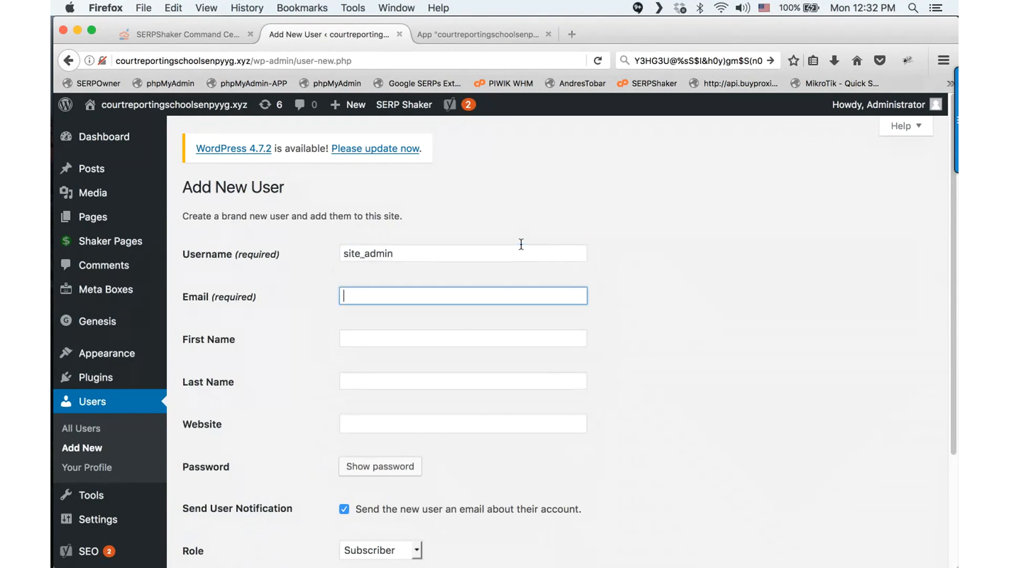
Generate and copy the new user's password, set the role to Administrator, turn off the user notification, and create the user.
scroll(339, 358, "down", 3)
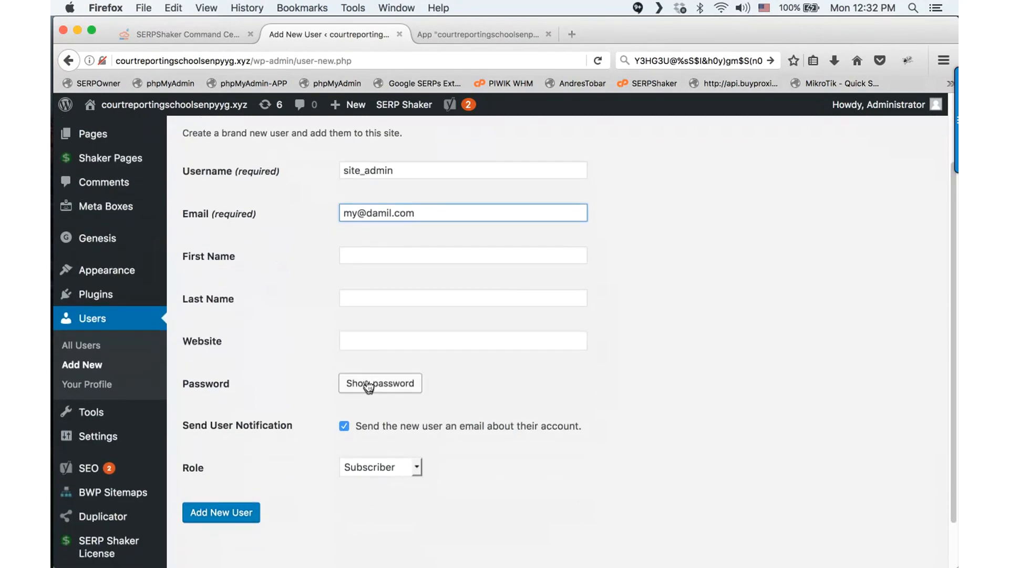
left_click(368, 384)
key("super+c")
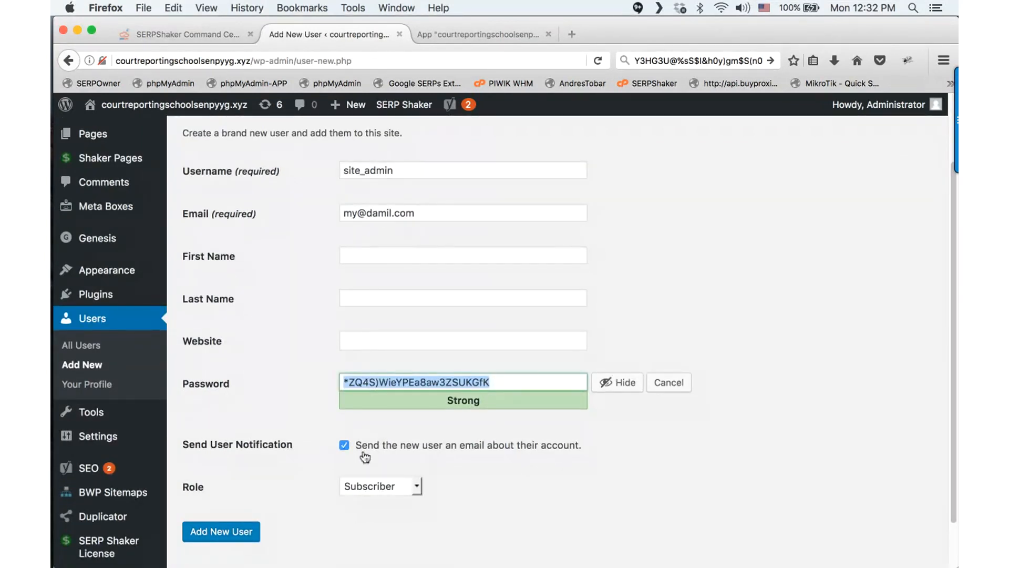
left_click(360, 488)
left_click(359, 544)
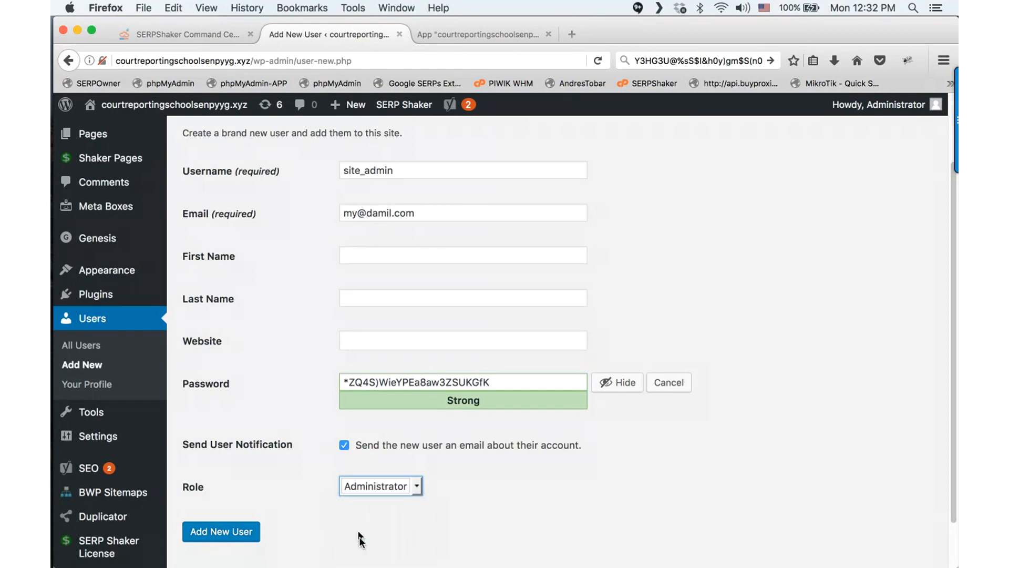
left_click(354, 446)
scroll(347, 446, "down", 2)
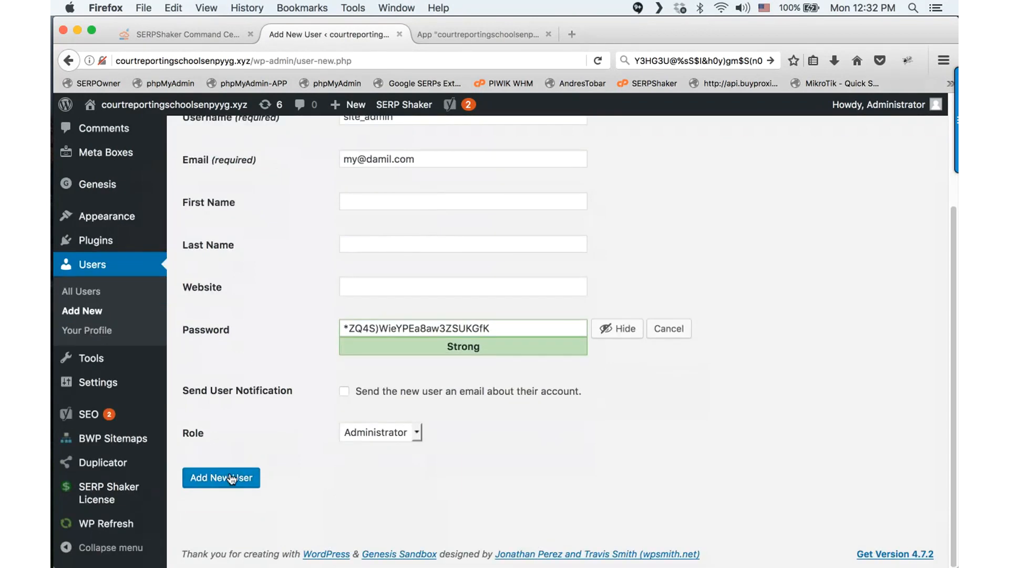
left_click(232, 478)
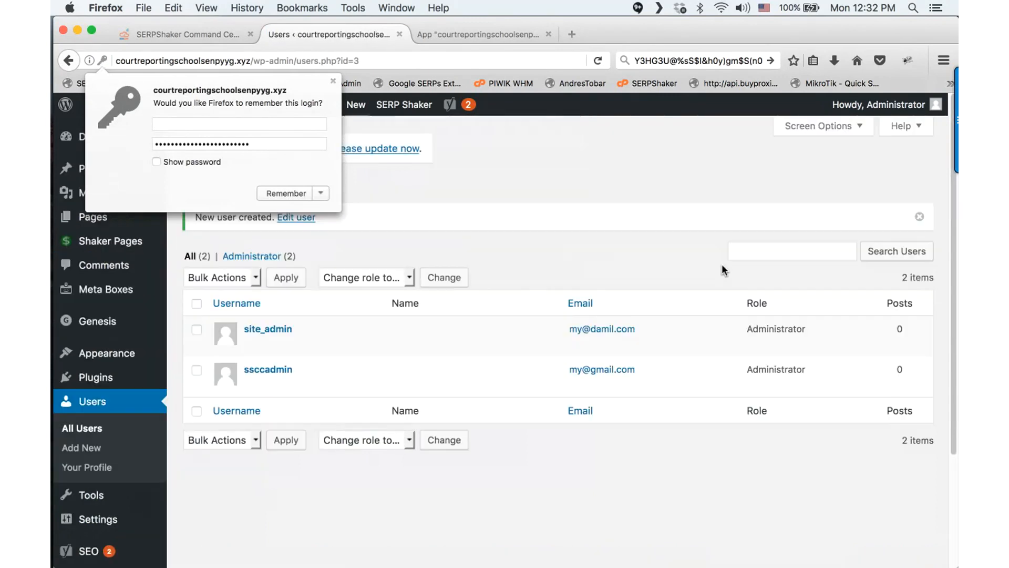
Log out of the default WordPress administrator account.
mouse_move(894, 105)
left_click(847, 188)
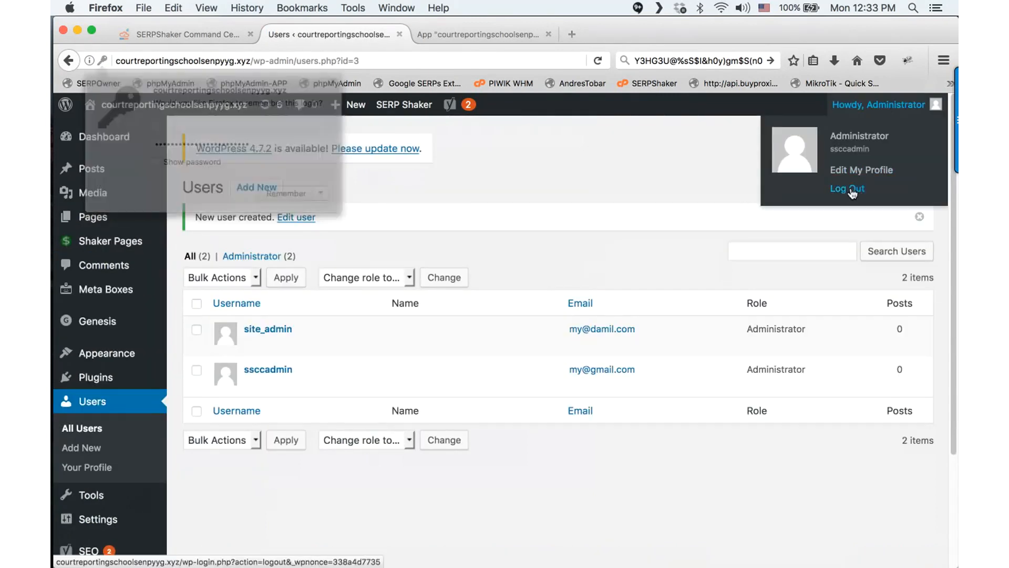
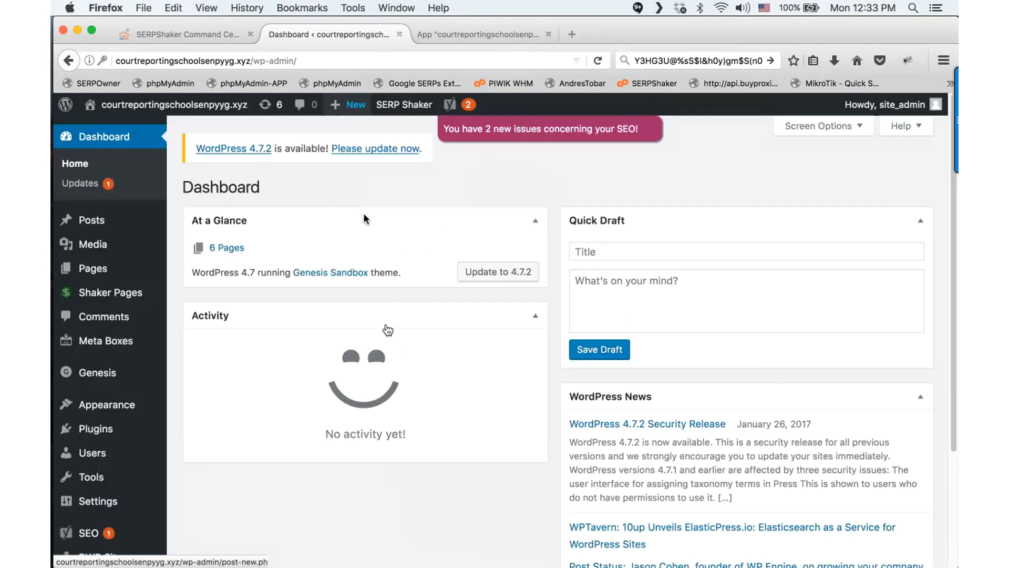
Delete the default ssccadmin user and attribute all of its content to site_admin.
scroll(386, 324, "down", 5)
left_click(102, 336)
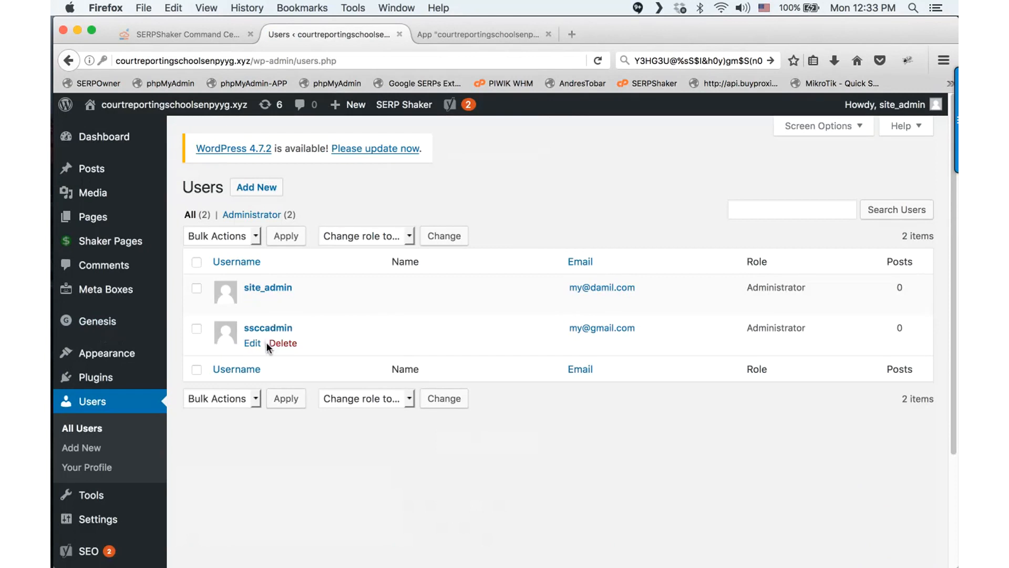
left_click(283, 345)
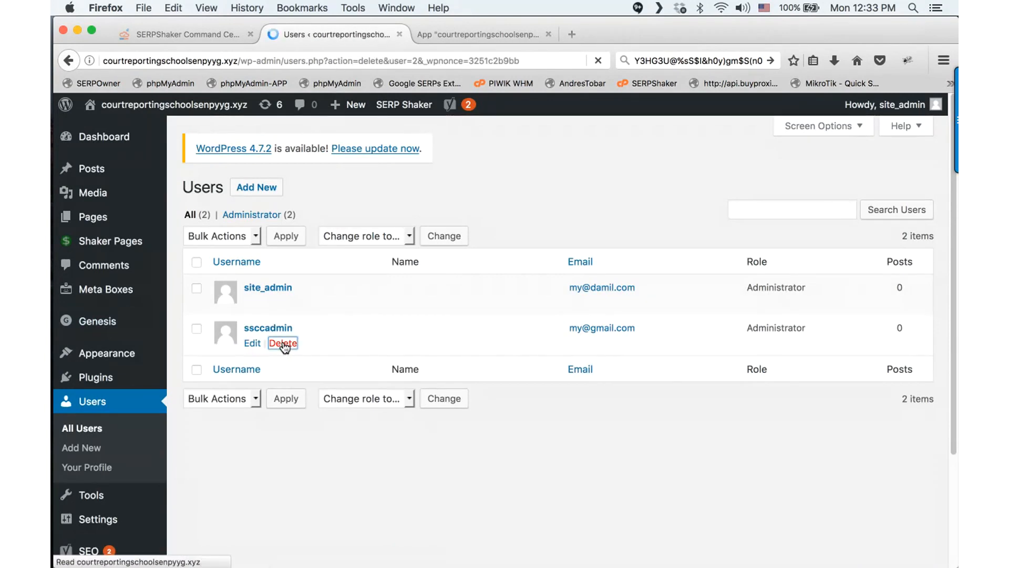
left_click(278, 317)
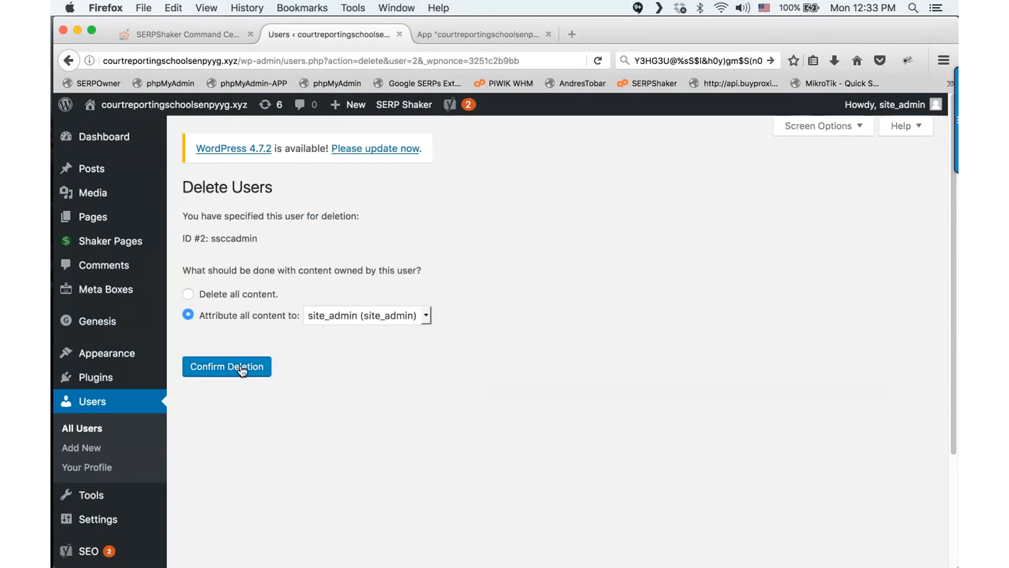
left_click(242, 370)
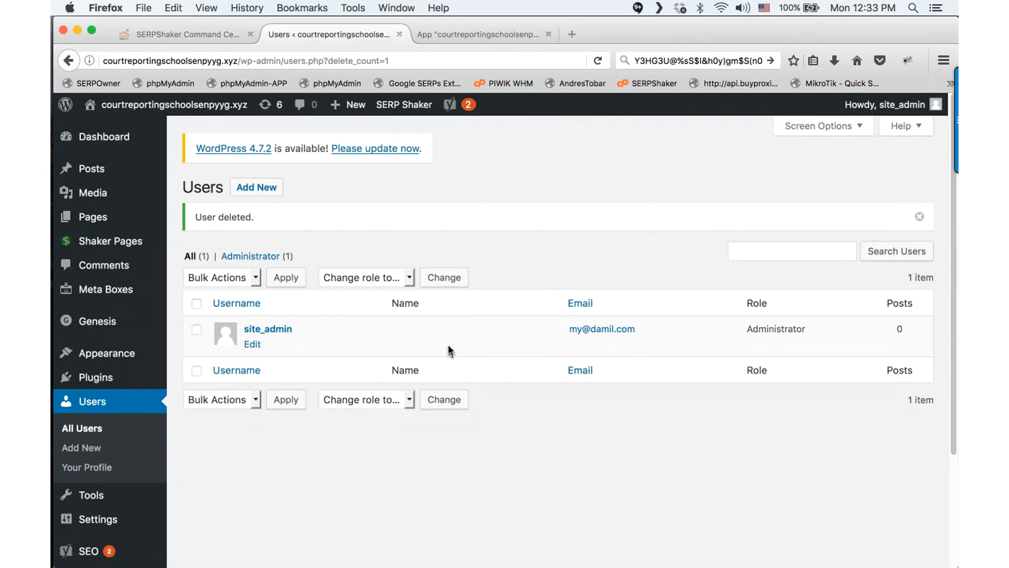
Paste the new administrator's password into the browser's search field to keep it at hand.
left_click(695, 61)
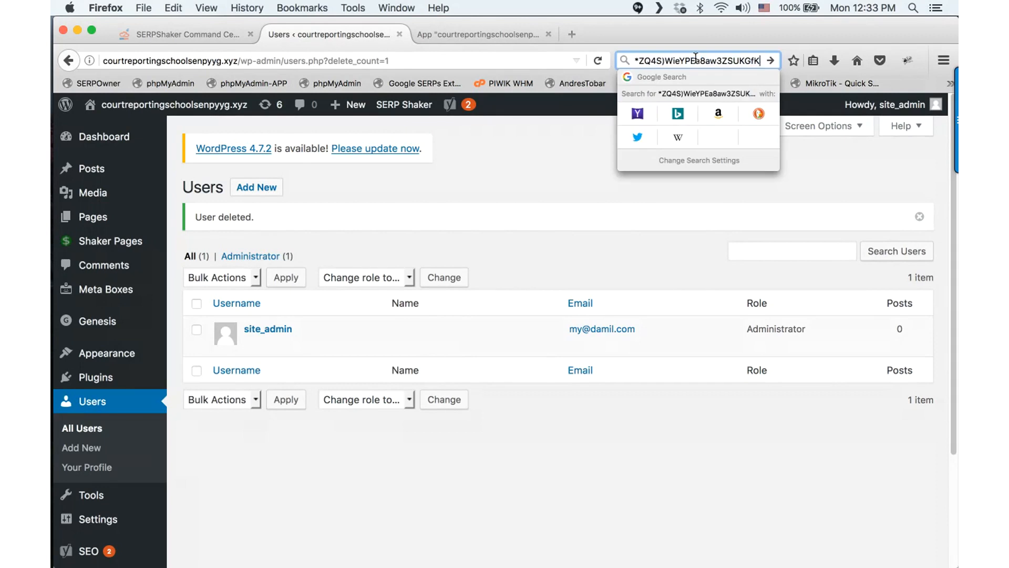
left_click(590, 150)
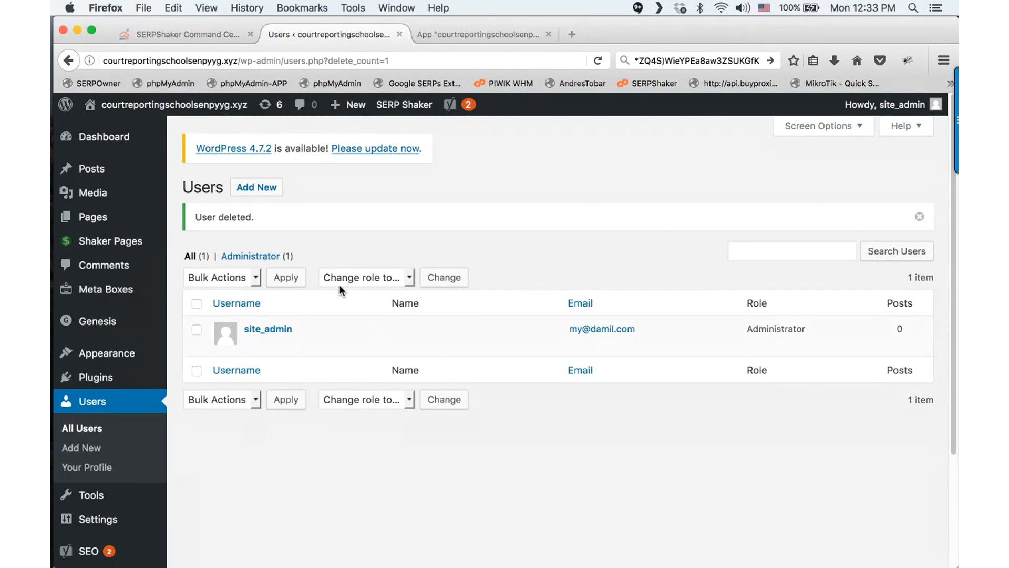
Open the draft shaker page "Court Reporter Training Schools Near Me {city} {stateshort} {zip}" for editing.
scroll(339, 285, "down", 5)
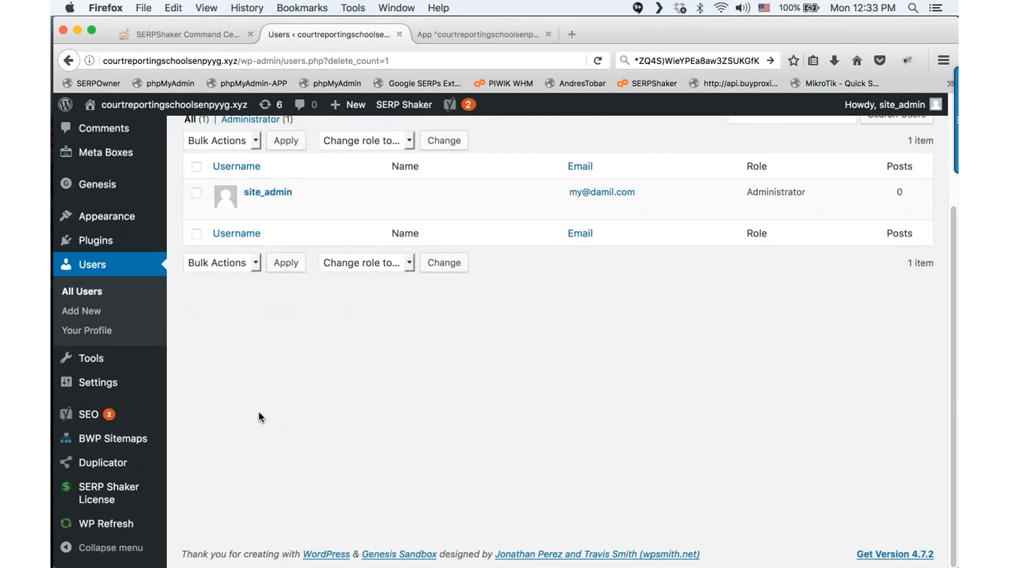
scroll(214, 445, "up", 5)
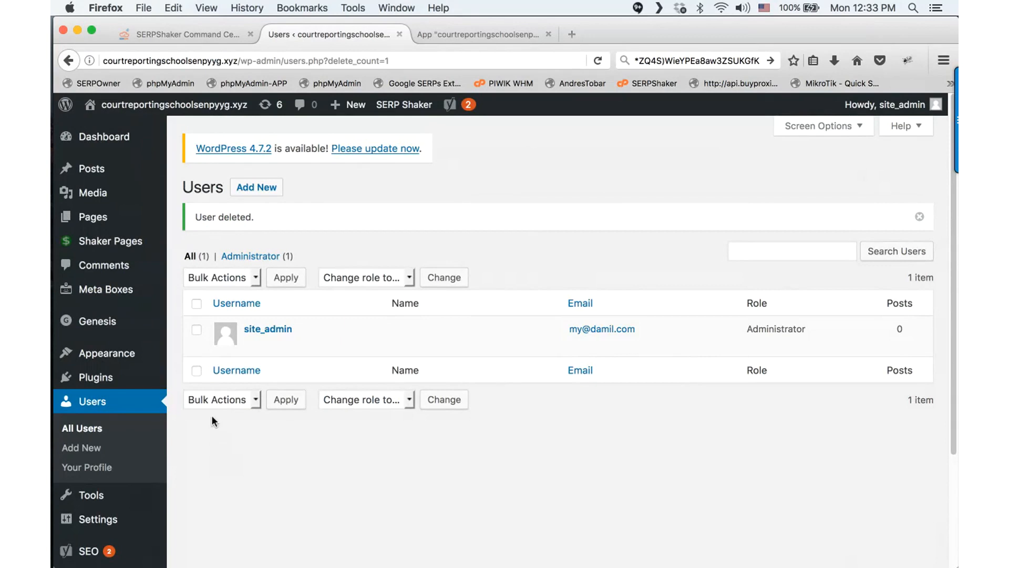
left_click(127, 245)
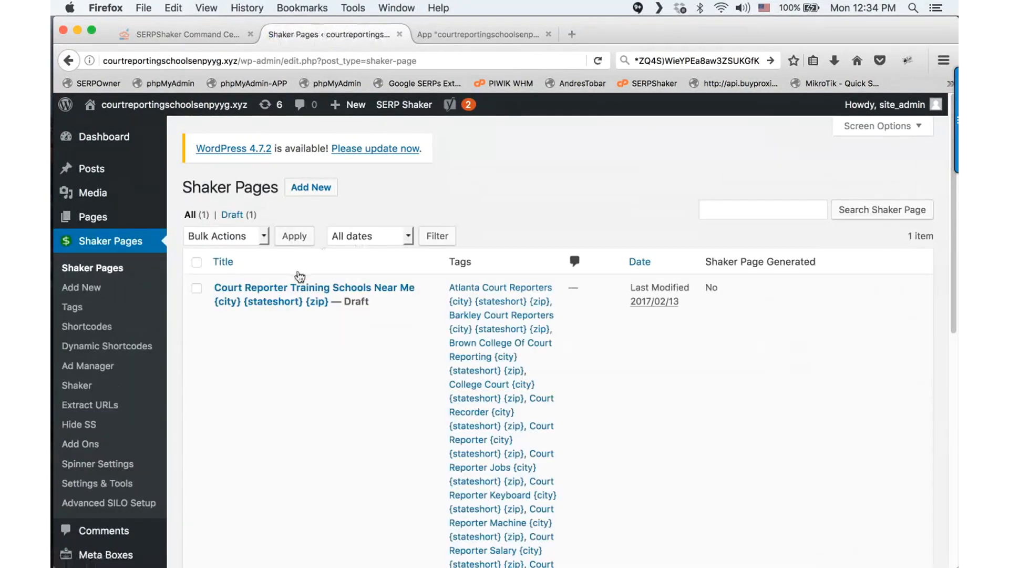
mouse_move(292, 329)
left_click(223, 319)
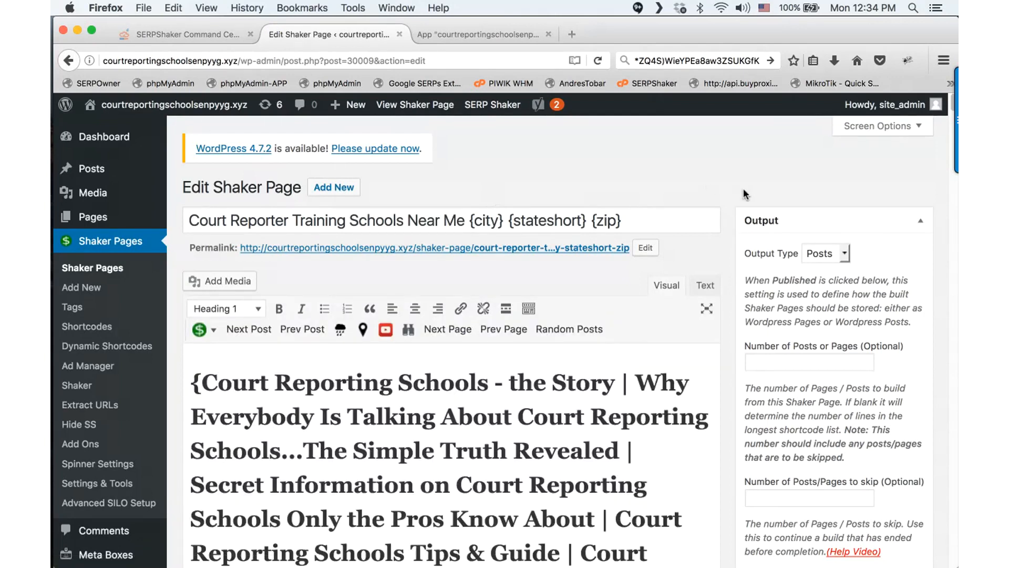
Under the shortcodes needed for the theme, set the city shortcode to {city} and the state shortcode to {state}.
scroll(746, 194, "down", 5)
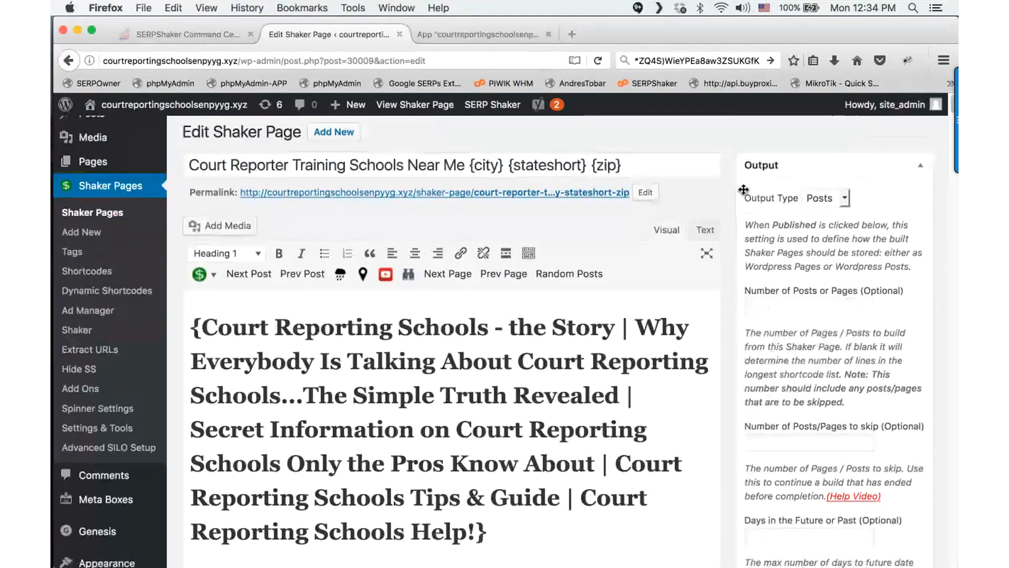
scroll(745, 195, "down", 10)
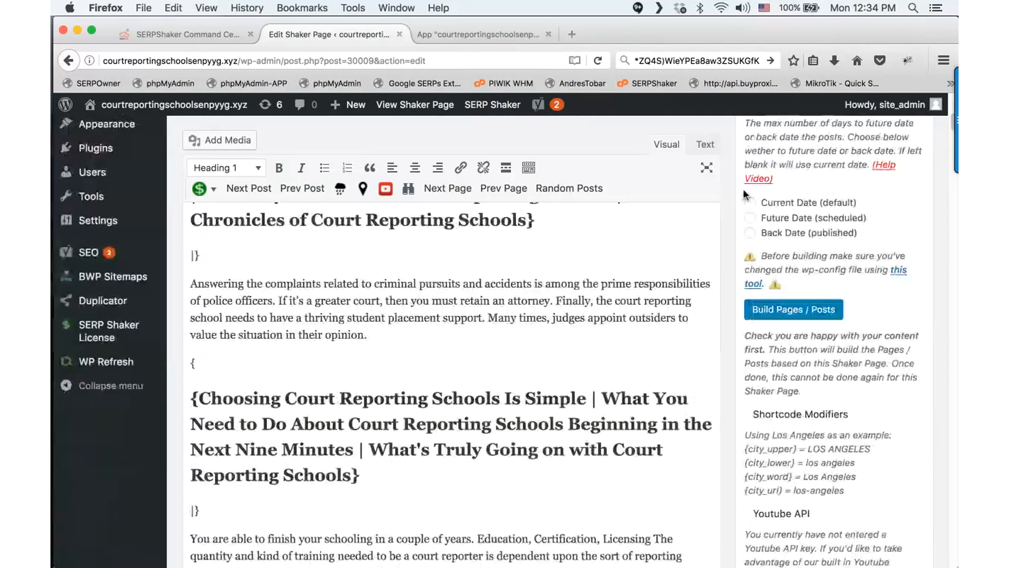
scroll(743, 191, "down", 10)
scroll(744, 190, "down", 10)
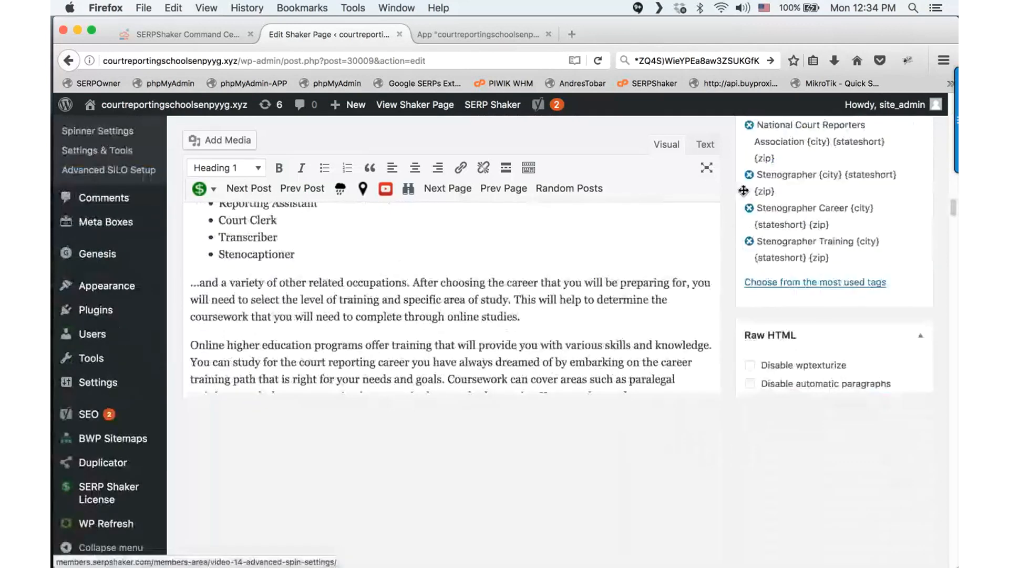
scroll(743, 191, "down", 5)
scroll(744, 195, "down", 10)
scroll(744, 194, "down", 10)
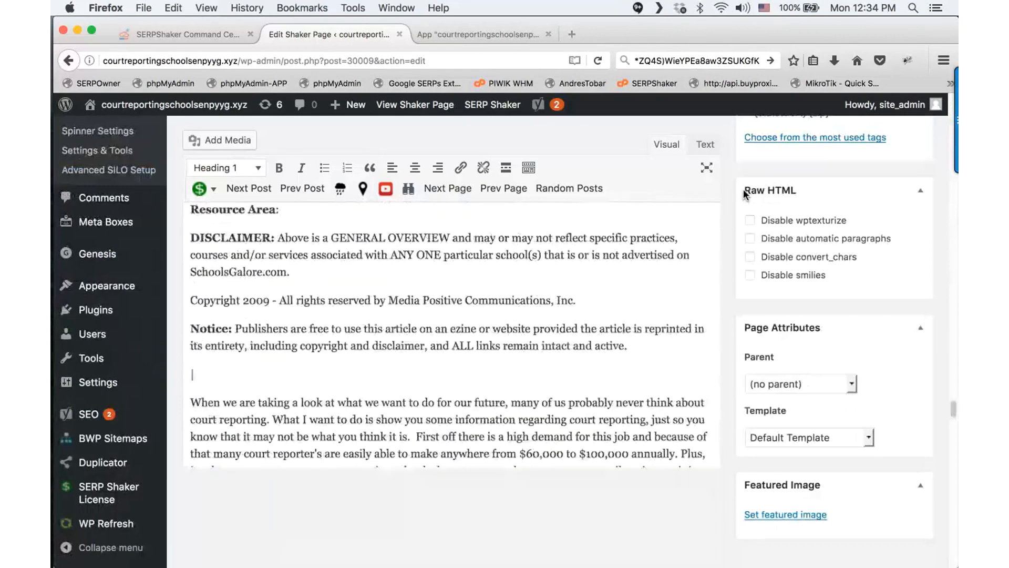
scroll(744, 194, "down", 10)
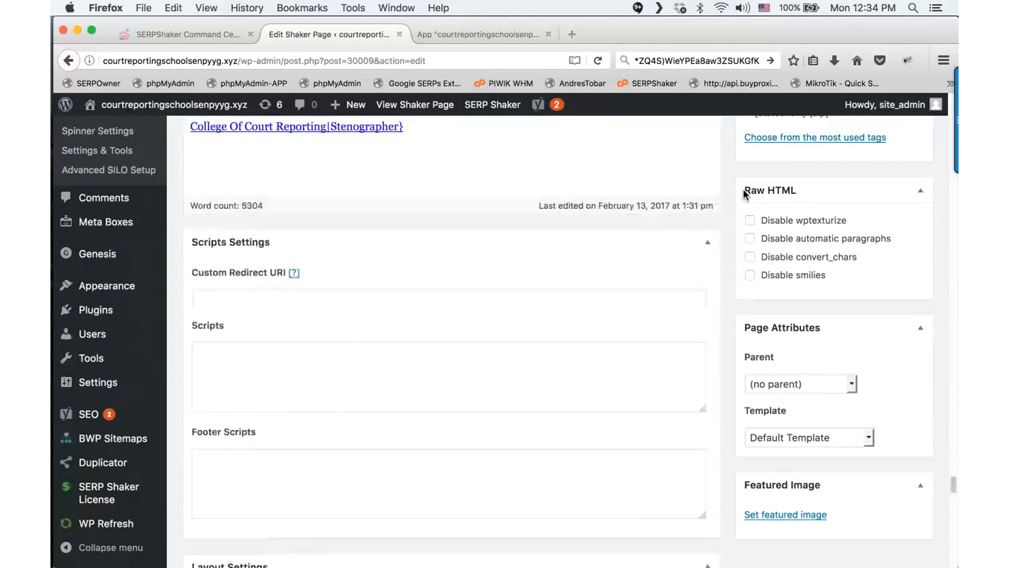
scroll(744, 194, "down", 10)
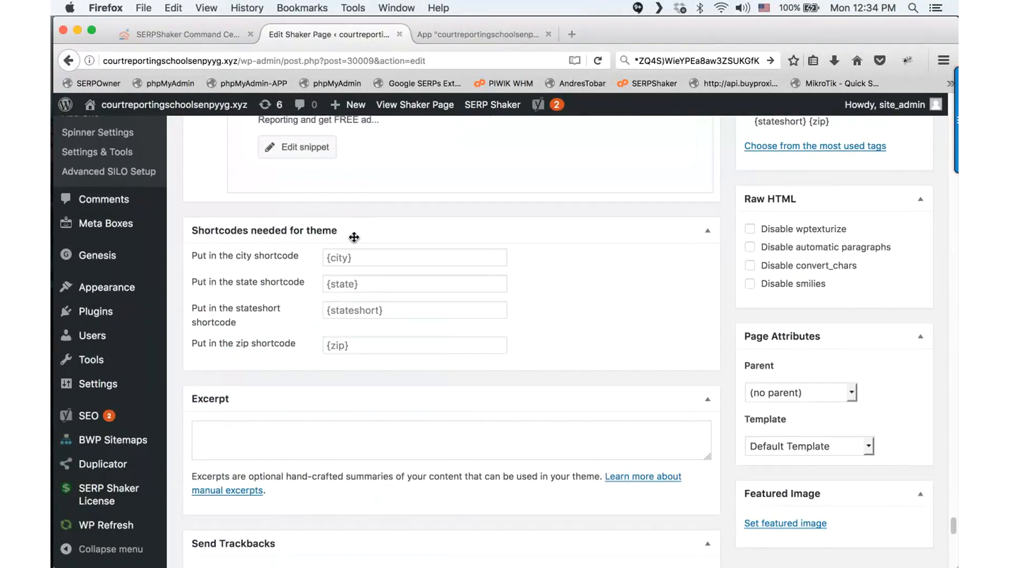
left_click(359, 259)
type("{city}")
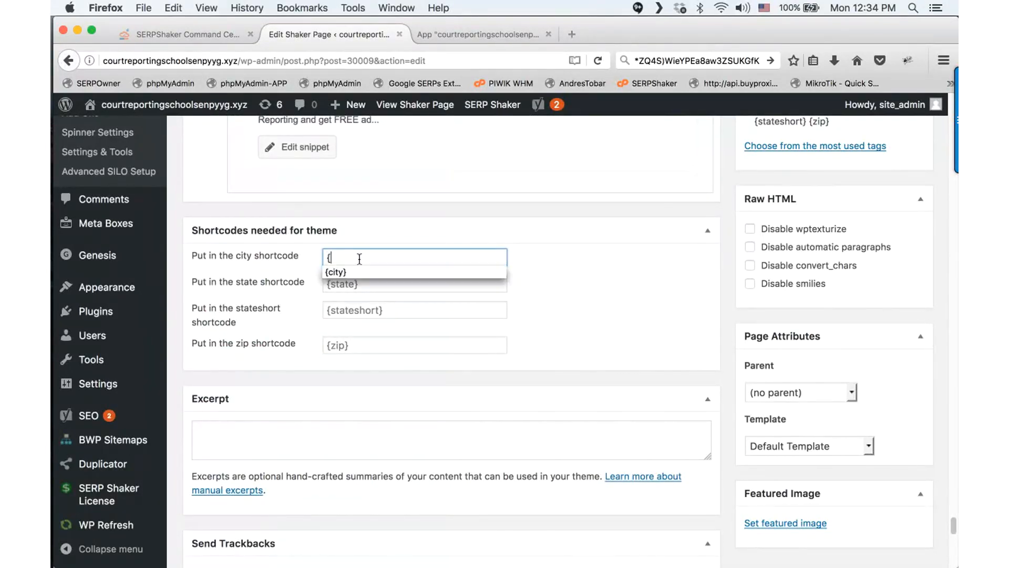
left_click(339, 286)
type("ate}")
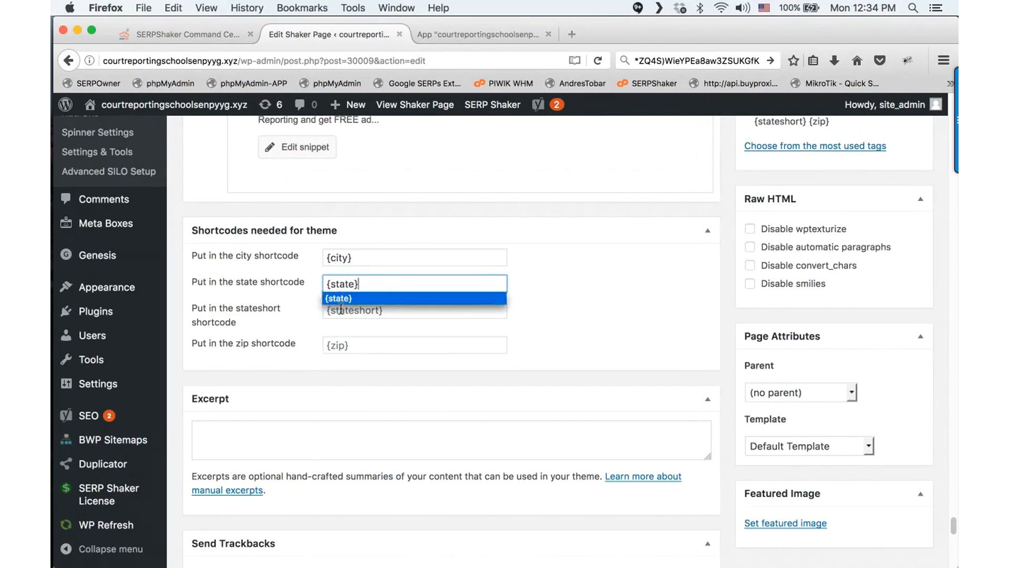
Set the theme's stateshort shortcode to {stateshort} and its zip shortcode to {zip}.
left_click(340, 309)
type("{stateshort}")
key("Tab")
type("{zip")
Save the shaker page as a draft with its theme shortcodes.
scroll(630, 311, "down", 4)
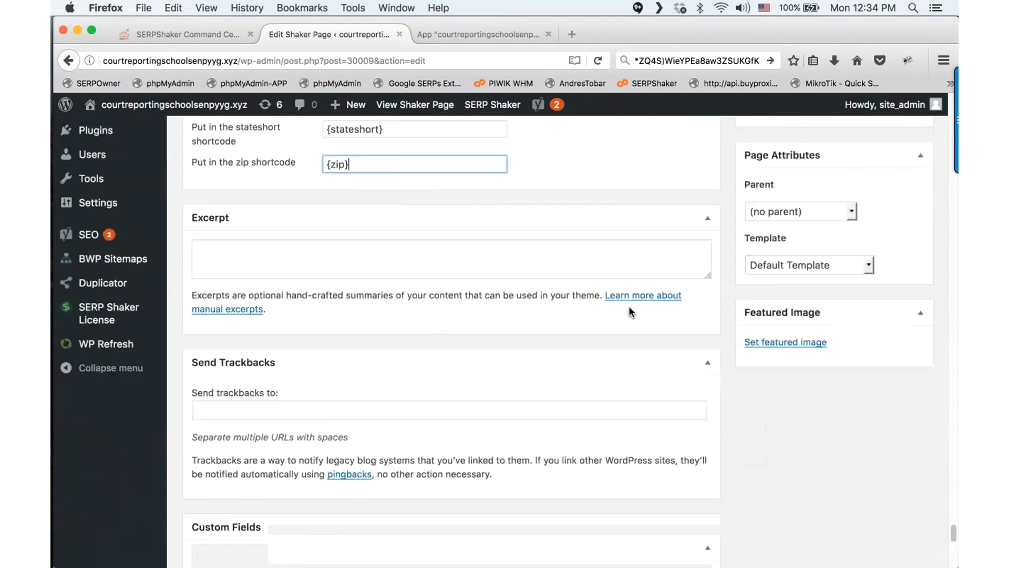
scroll(631, 311, "up", 10)
scroll(816, 331, "up", 10)
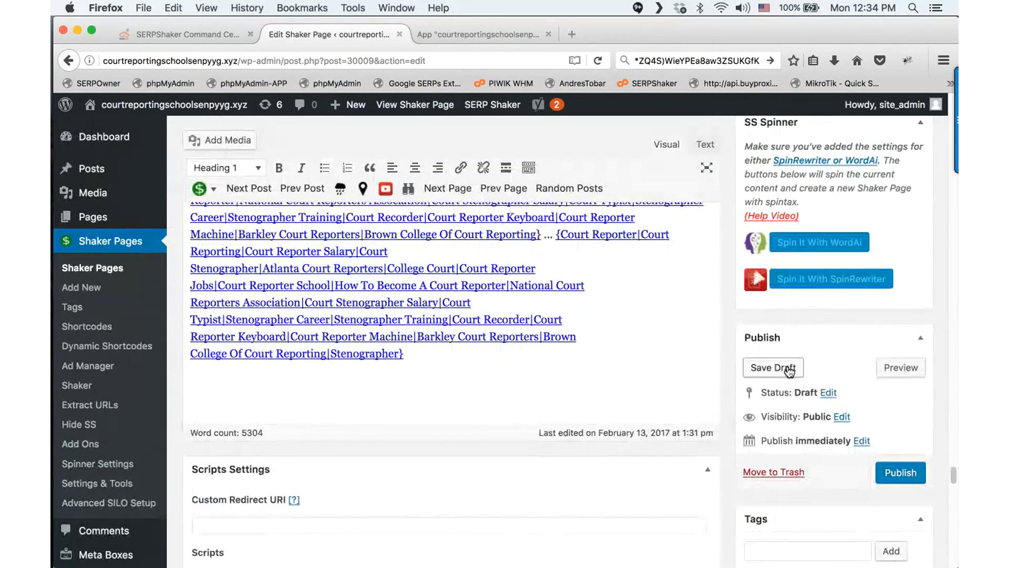
left_click(789, 368)
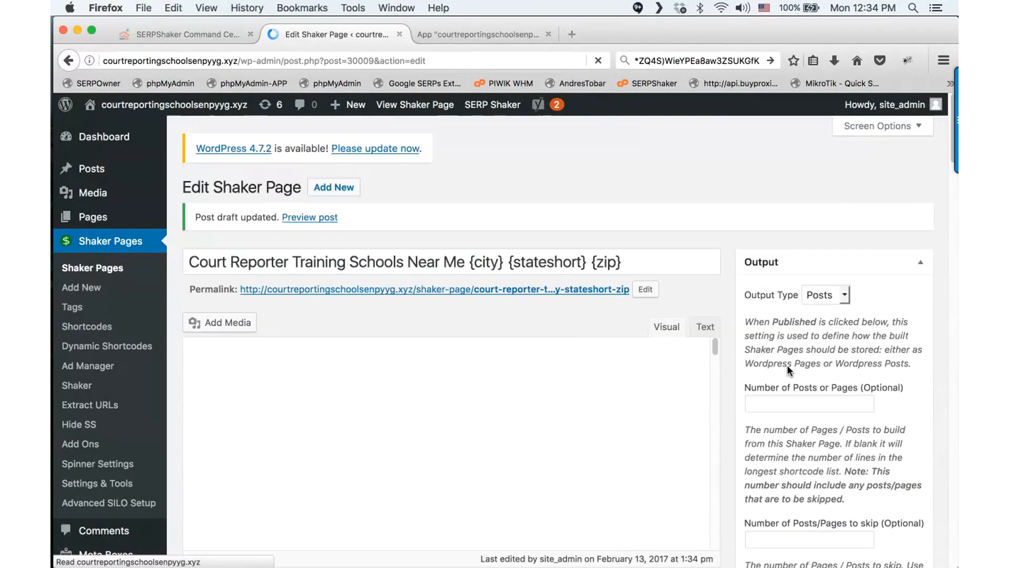
In the shaker page's output settings, set the number of posts to 100 and the days in the future or past to 350.
scroll(878, 323, "down", 3)
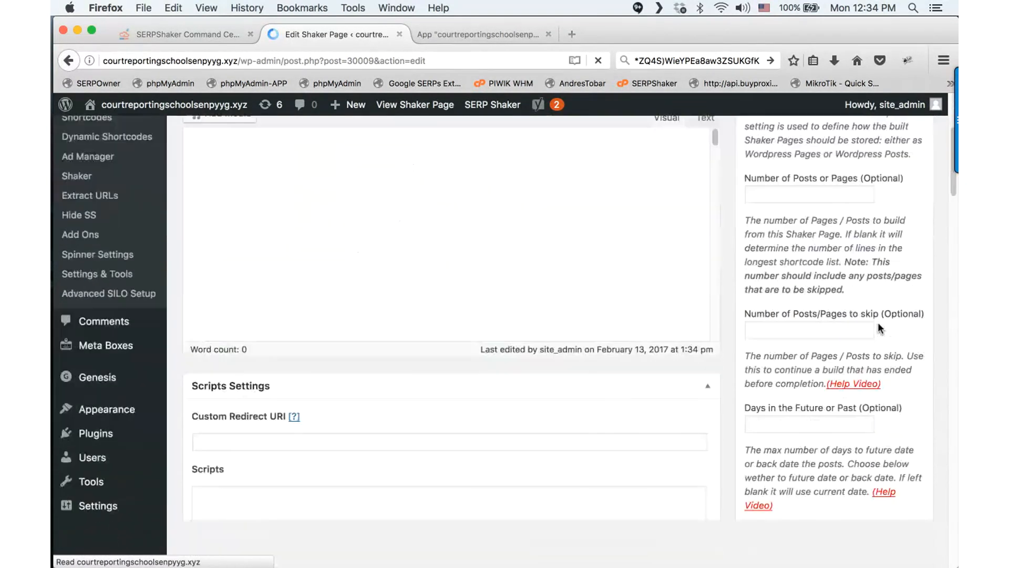
left_click(822, 194)
type("100")
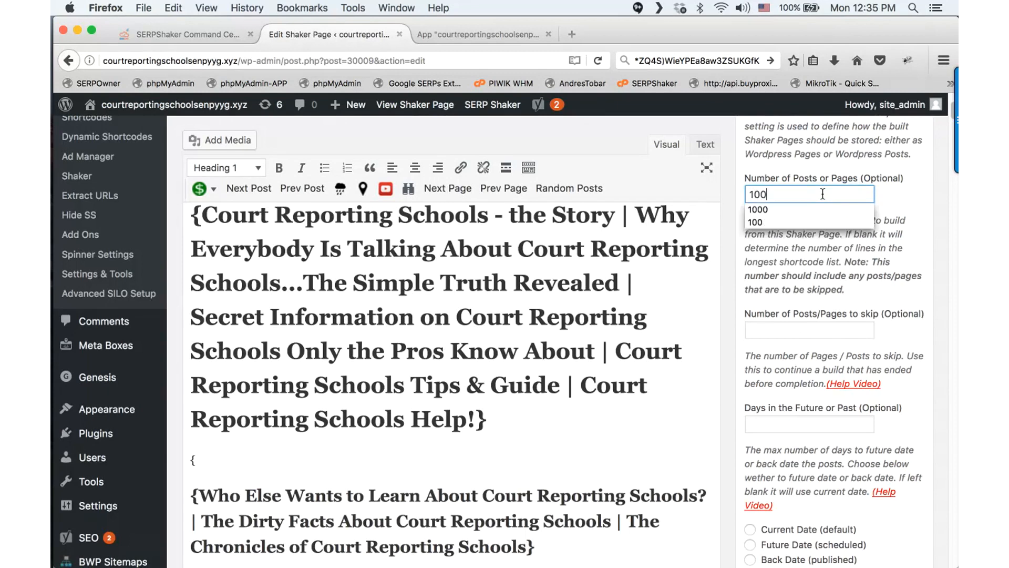
left_click(839, 293)
scroll(840, 293, "down", 5)
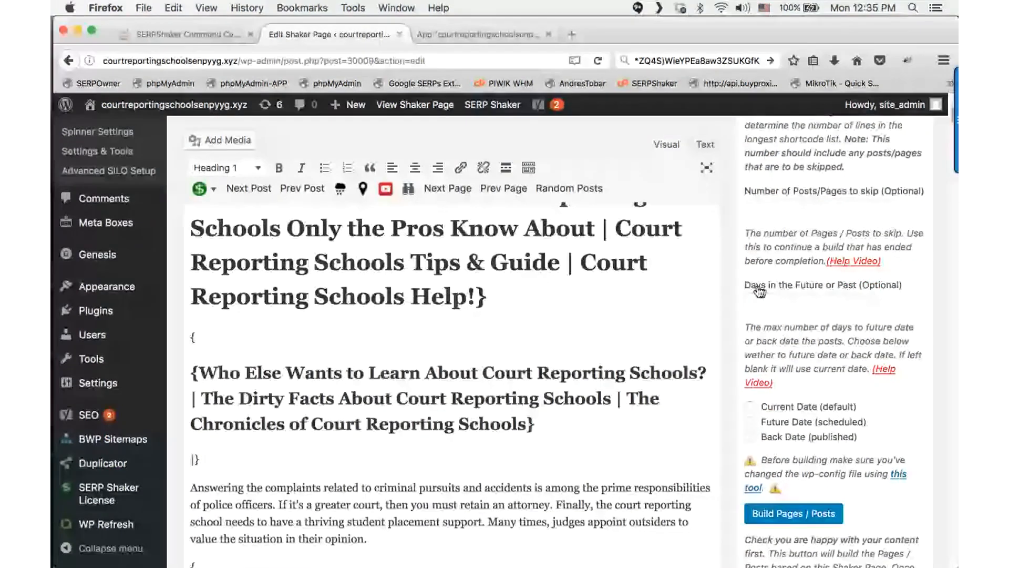
left_click(793, 298)
type("350")
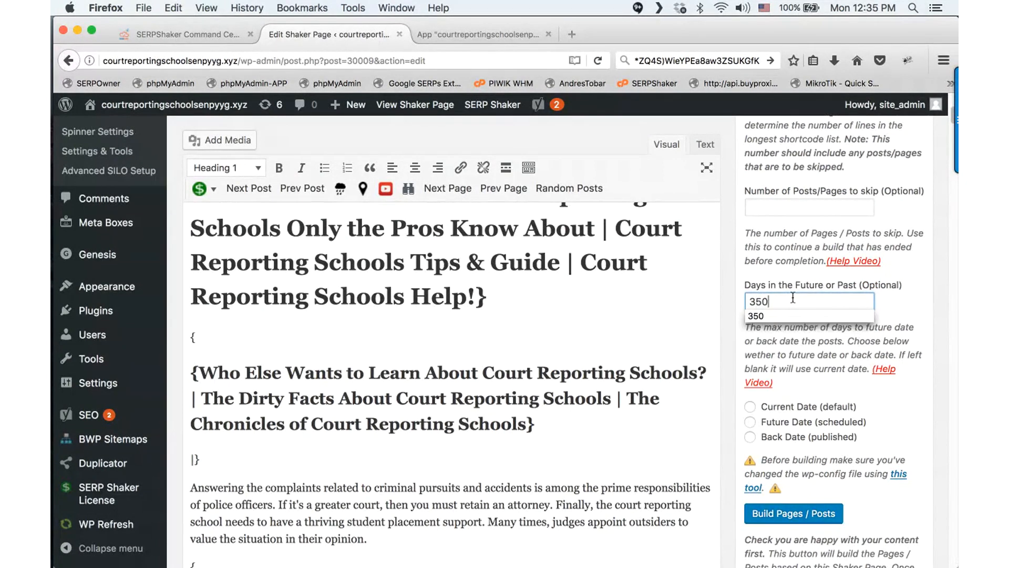
left_click(903, 293)
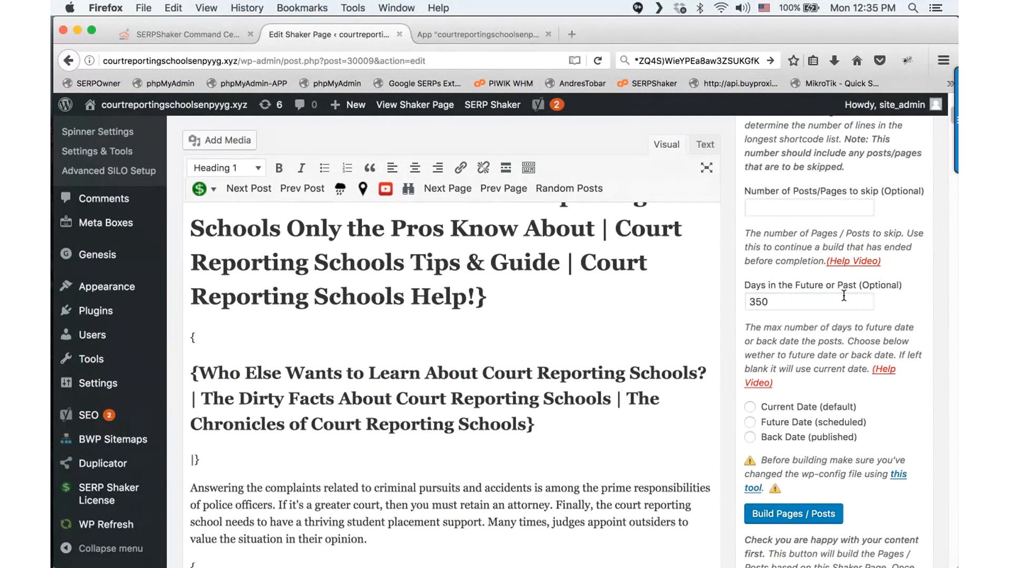
Choose Back Date (published) for the post dates and build the posts from the shaker page.
scroll(783, 423, "down", 1)
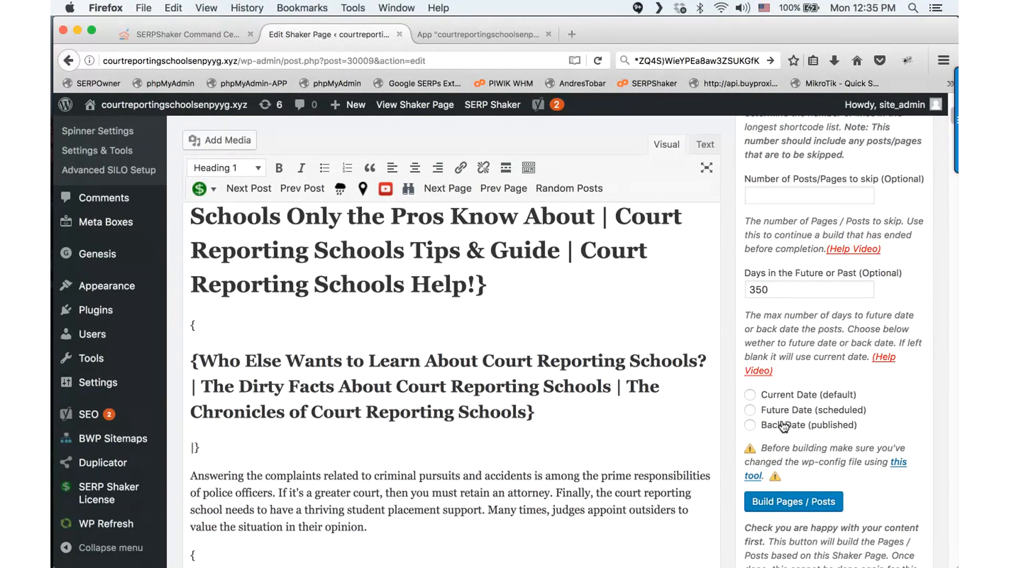
left_click(751, 426)
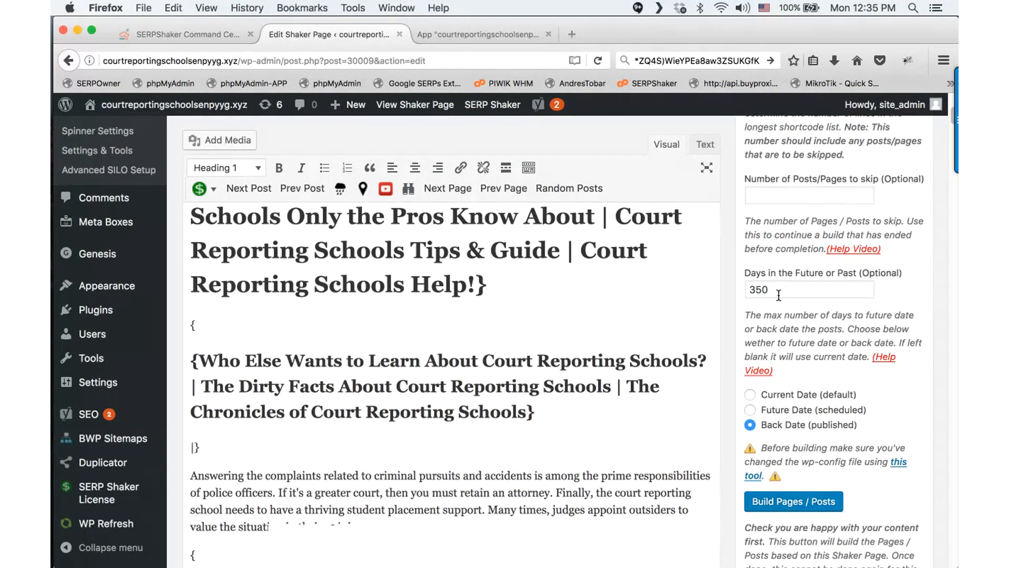
scroll(778, 295, "down", 3)
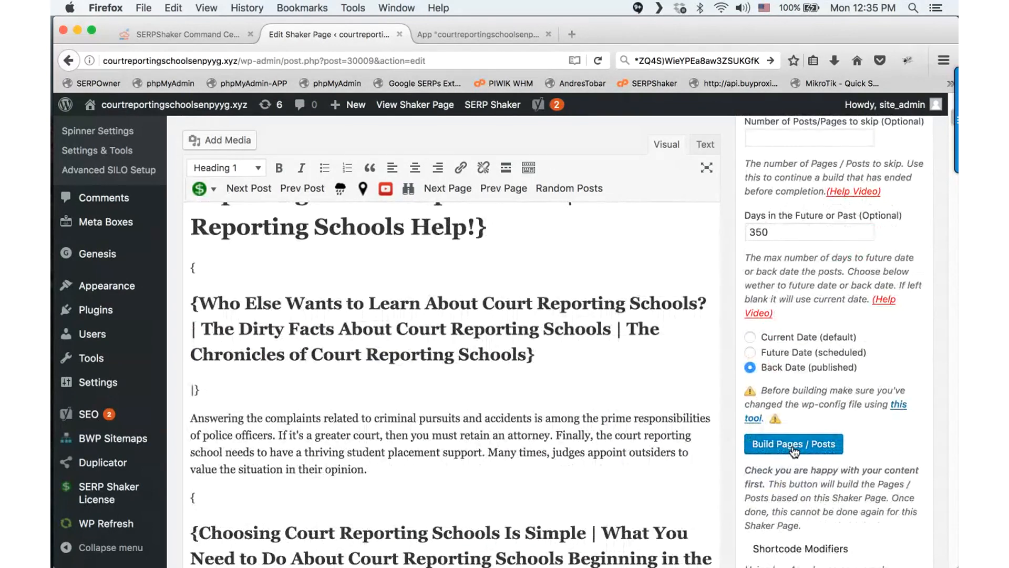
left_click(794, 448)
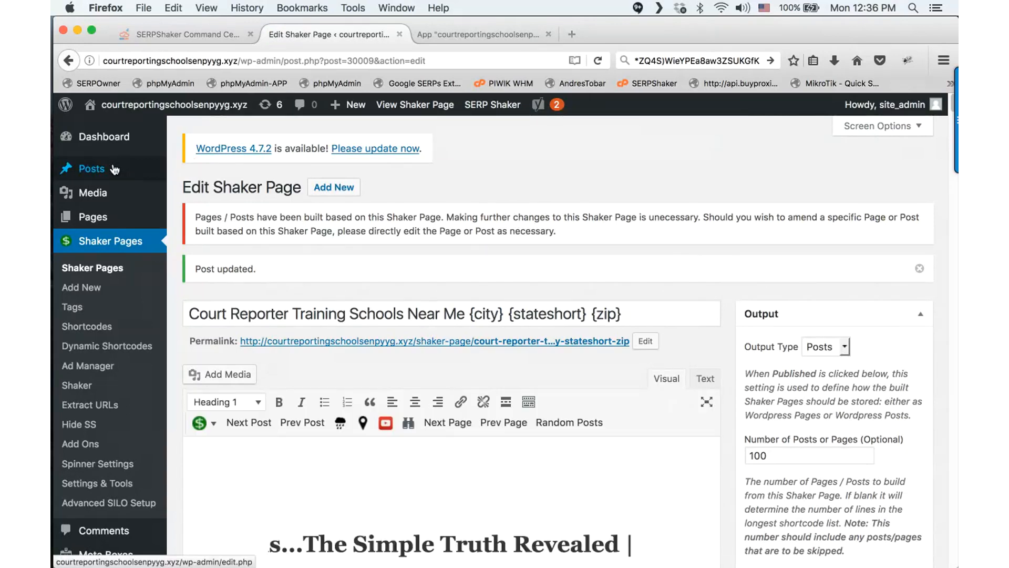
Open the WordPress posts list in a new tab and view the live Adamsville AL 35005 post.
right_click(114, 167)
left_click(158, 169)
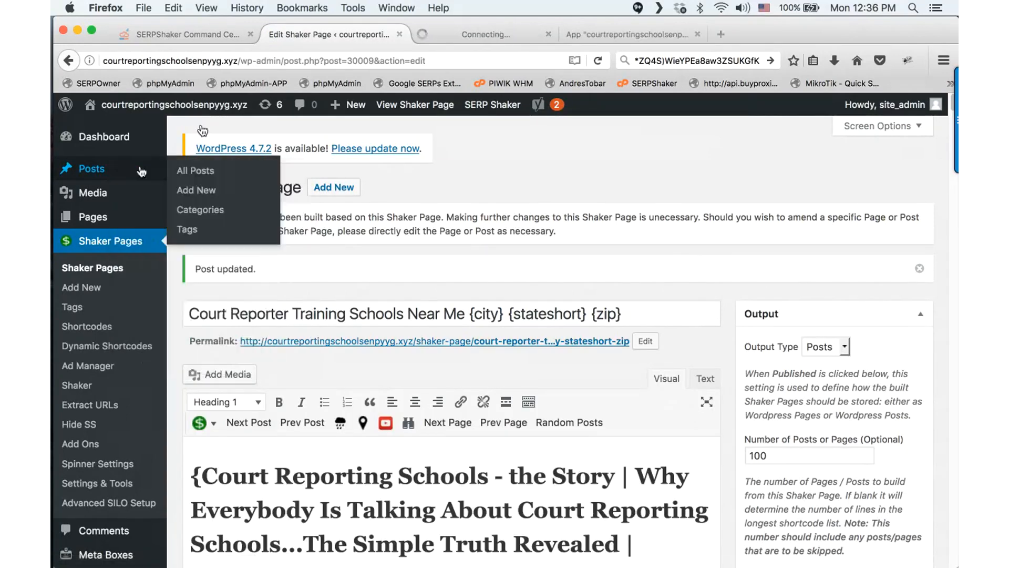
left_click(478, 31)
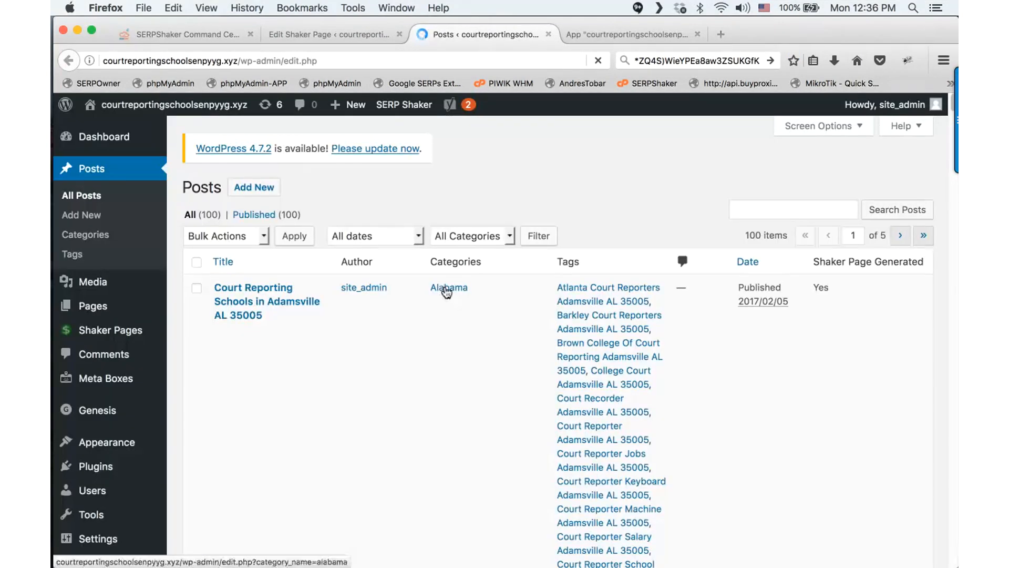
left_click(226, 346)
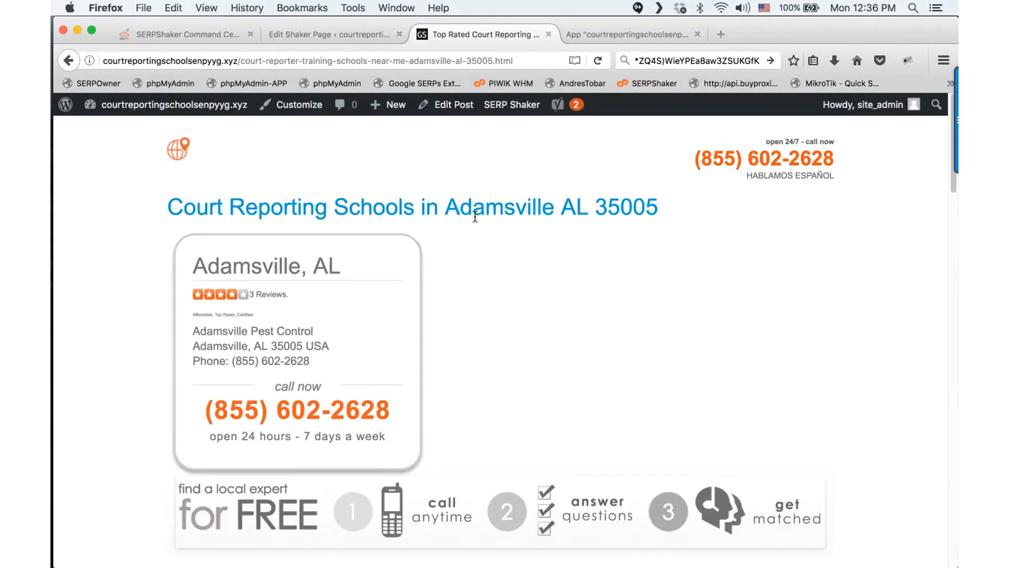
Examine the generated Adamsville post's layout and the phone number in its header.
scroll(475, 216, "down", 1)
scroll(475, 216, "up", 1)
left_click_drag(691, 155, 834, 153)
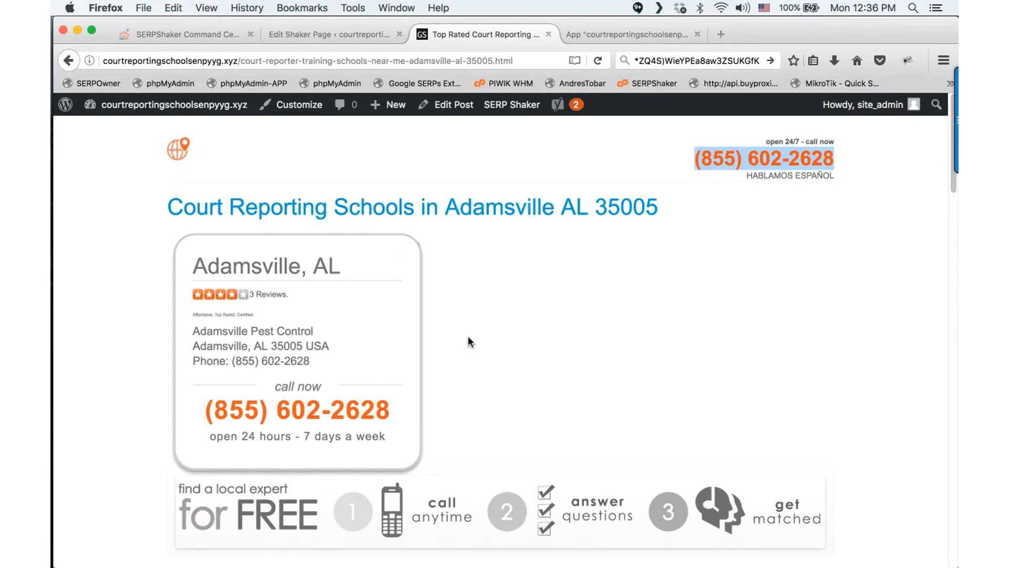
scroll(468, 336, "down", 1)
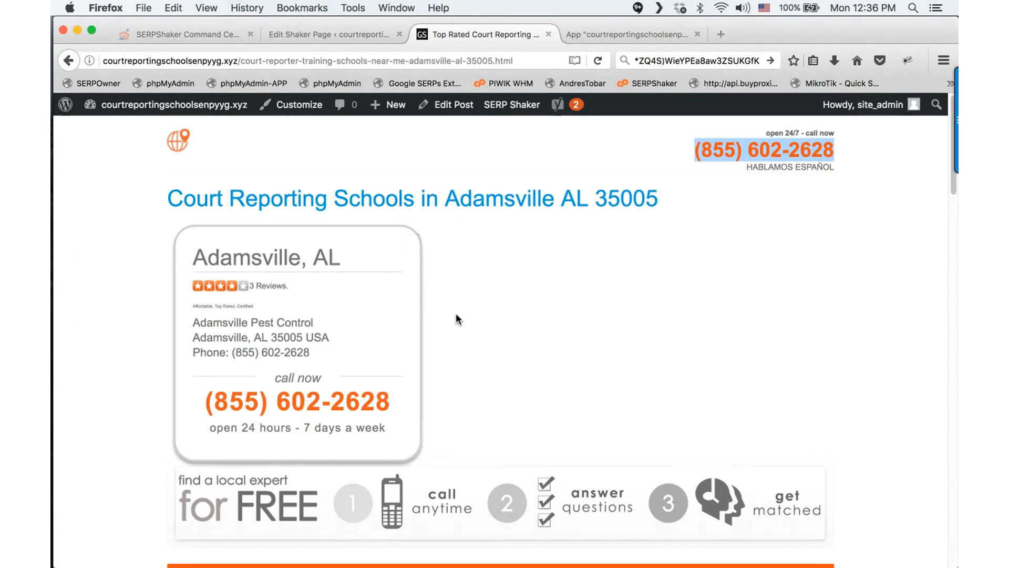
Check the call-now number and the address and phone lines in the Adamsville post's business card.
left_click(208, 402)
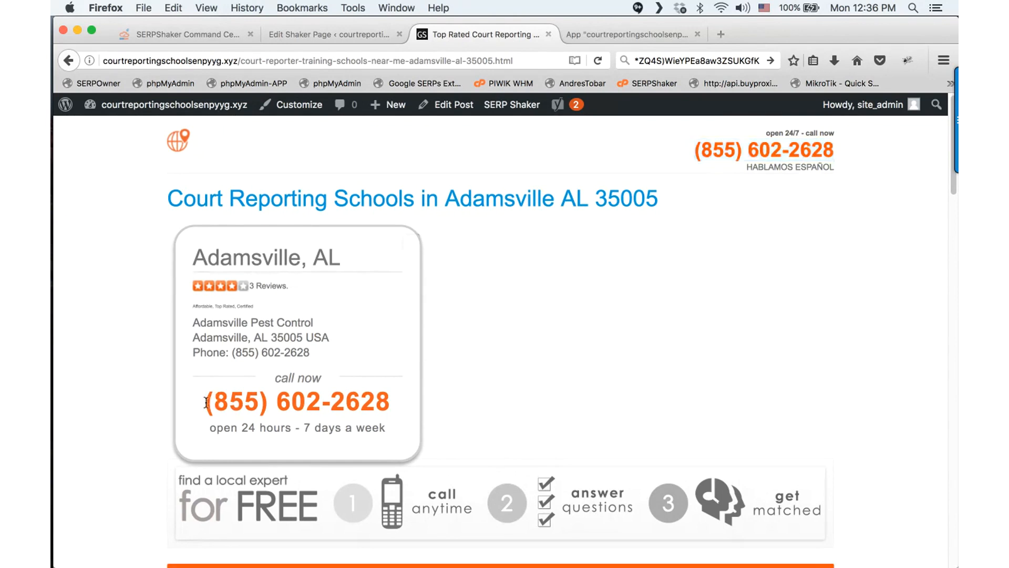
left_click_drag(208, 402, 405, 412)
left_click_drag(308, 351, 216, 338)
left_click(216, 338)
Open the WordPress Custom Options Plus settings from the shaker page's admin area and review the first options.
left_click(308, 35)
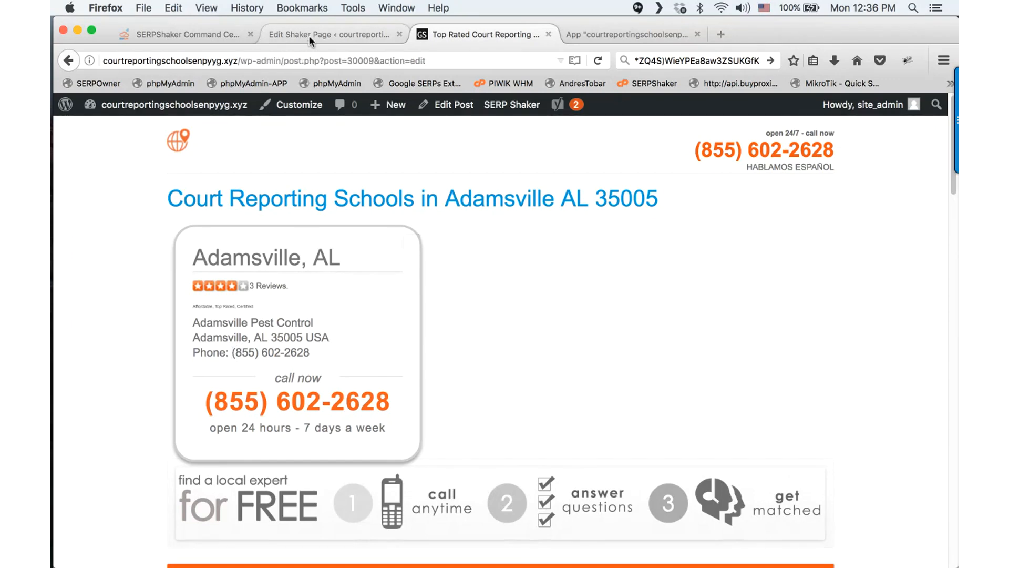
scroll(103, 492, "down", 4)
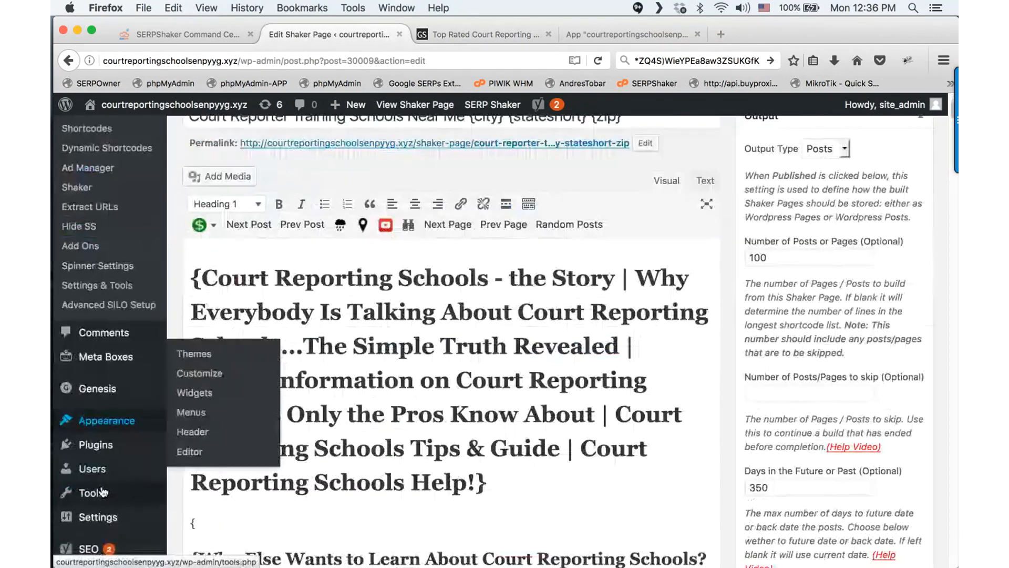
mouse_move(105, 525)
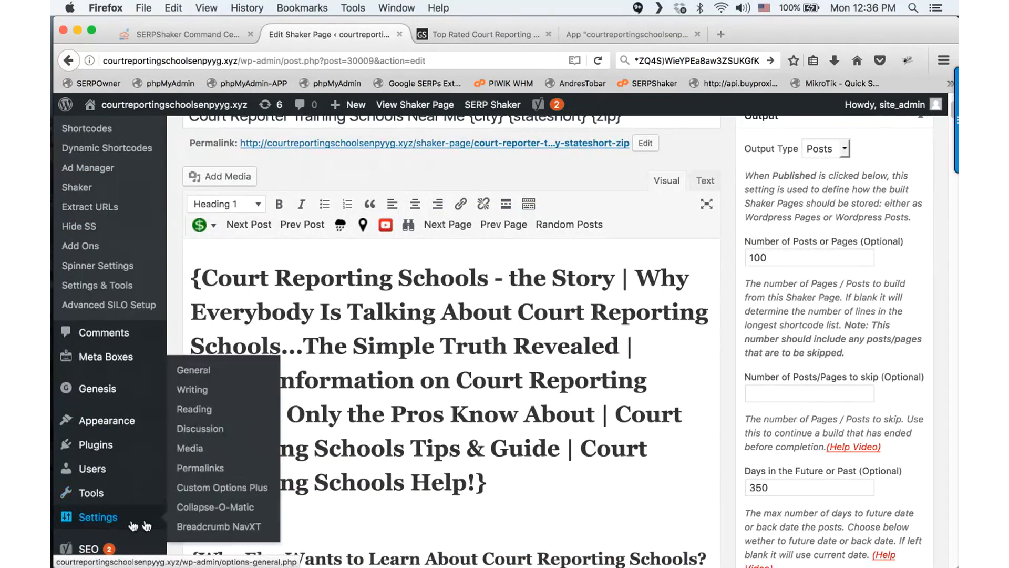
left_click(225, 489)
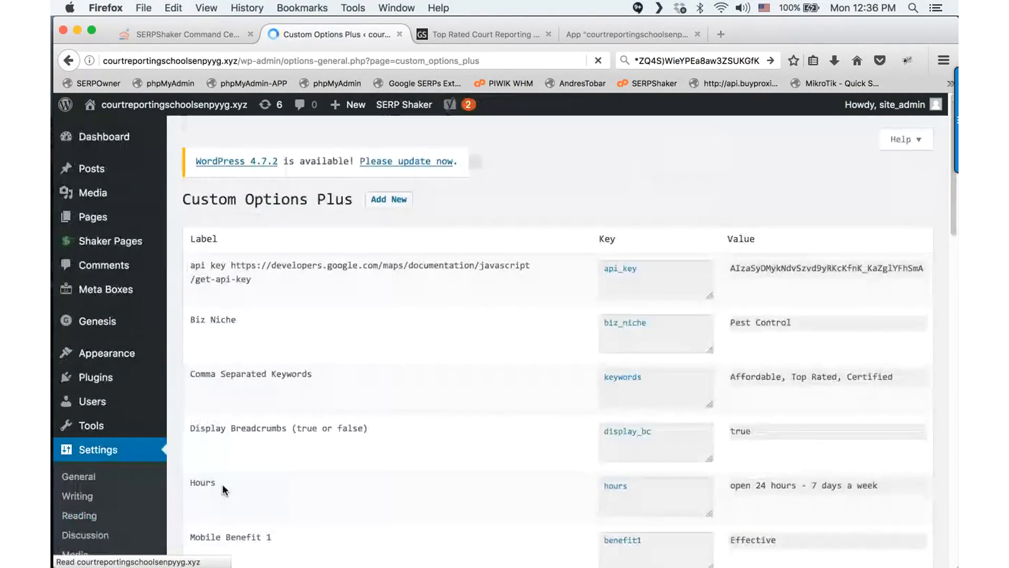
scroll(519, 264, "down", 1)
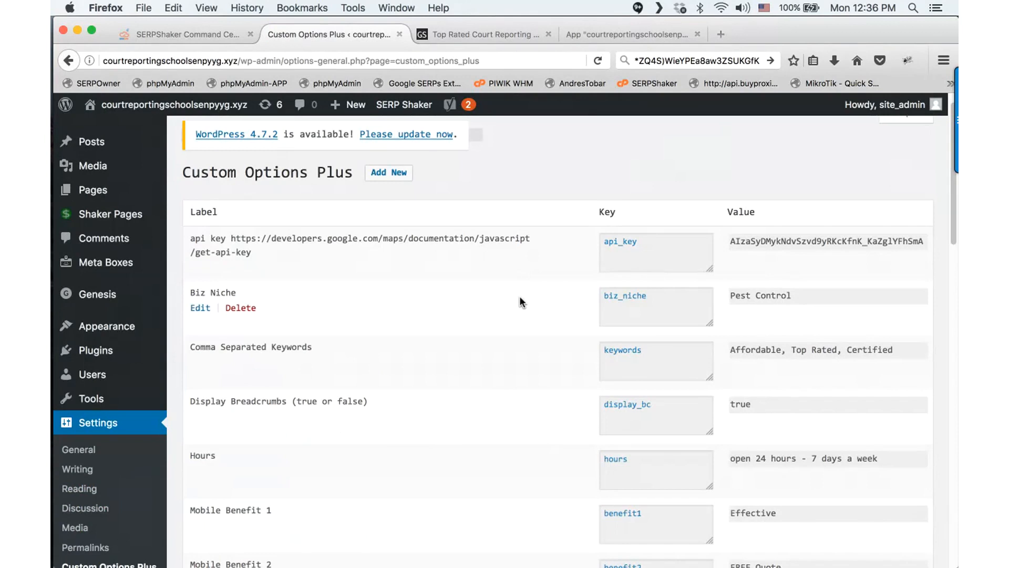
scroll(519, 295, "down", 1)
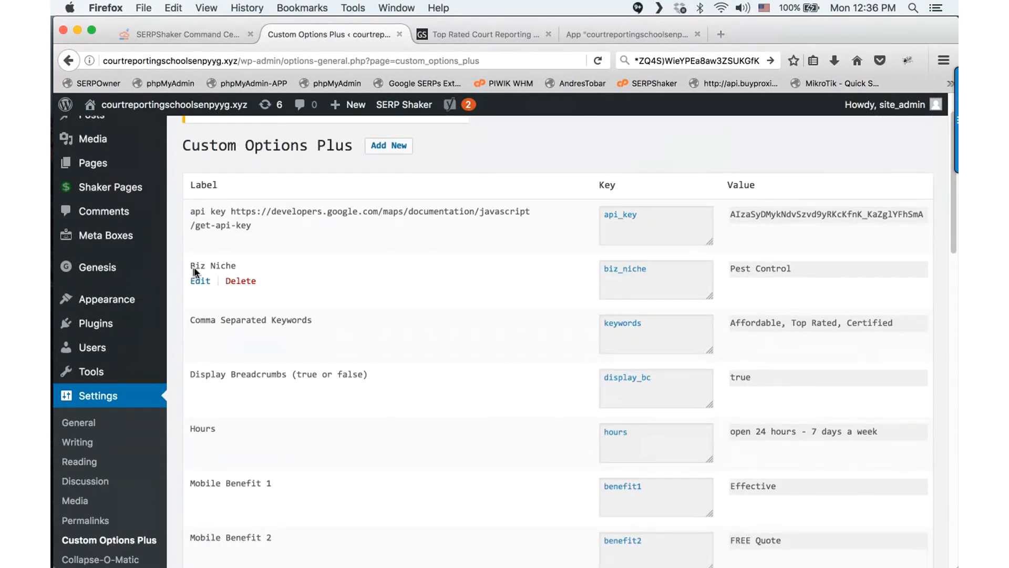
Compare the Biz Niche option with the business name in the Adamsville post's card.
left_click(497, 34)
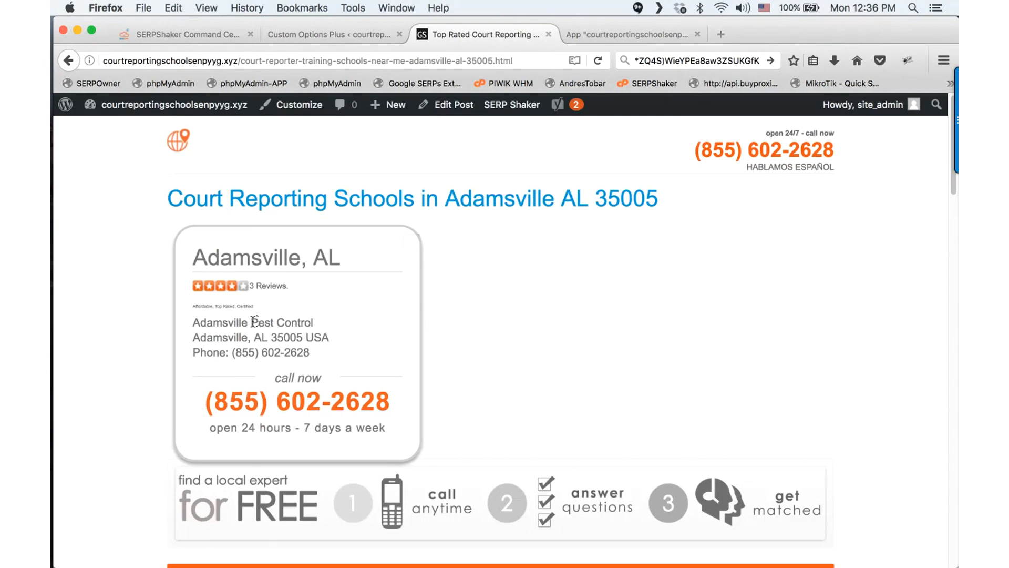
left_click_drag(252, 321, 328, 319)
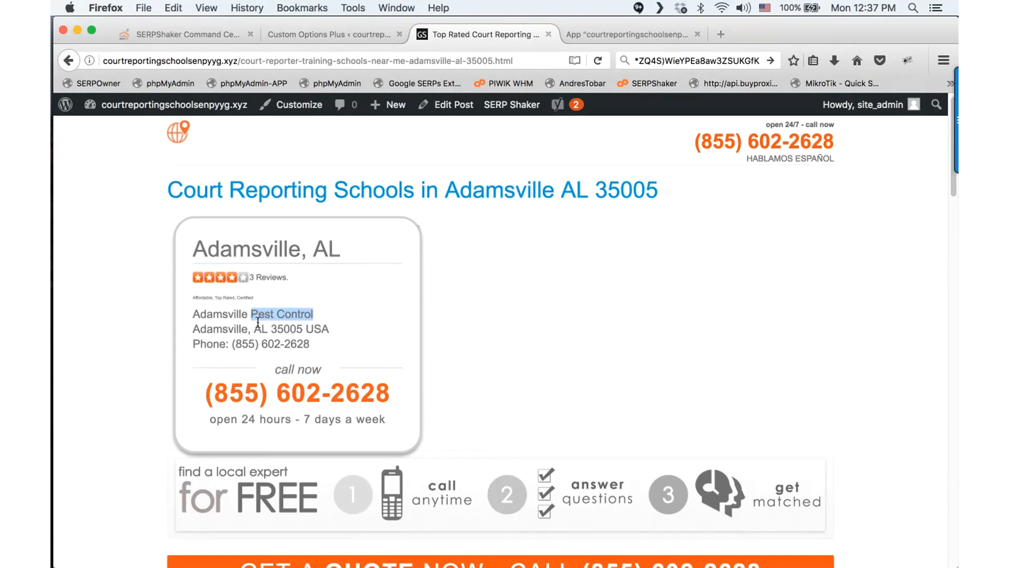
left_click(357, 33)
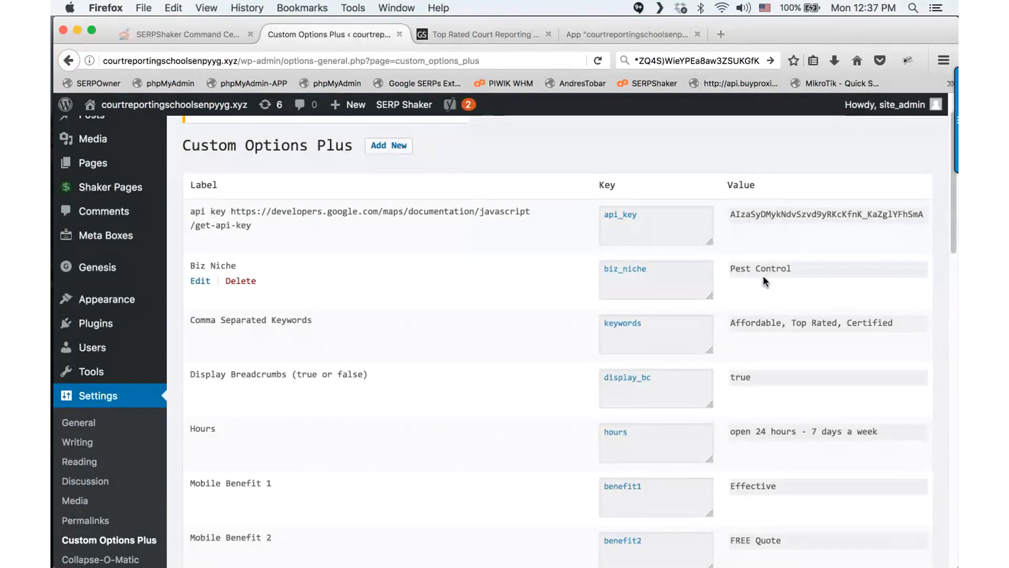
Compare the Comma Separated Keywords option with the small keyword line beneath the reviews in the post's card.
scroll(768, 268, "down", 1)
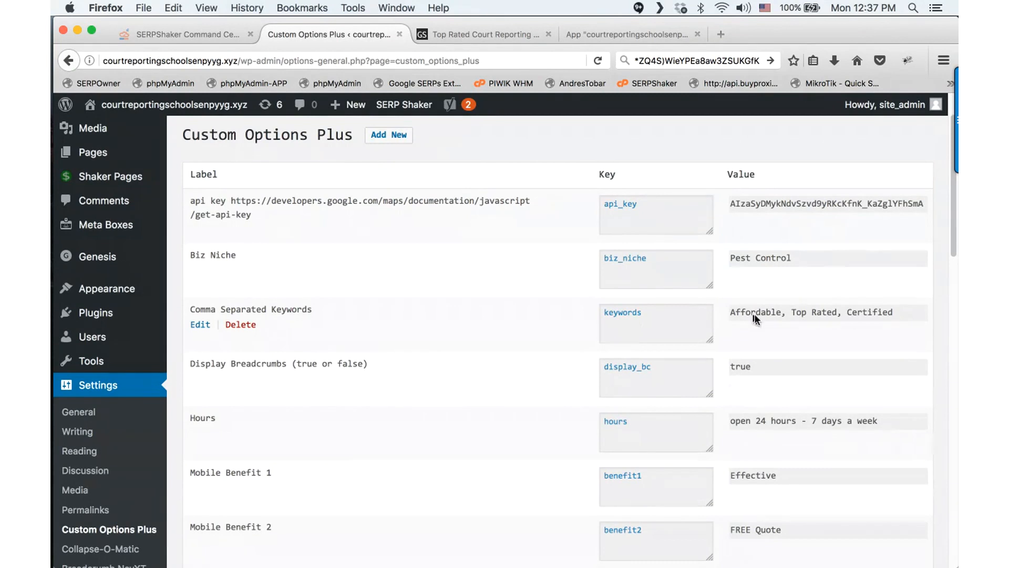
left_click_drag(731, 311, 838, 313)
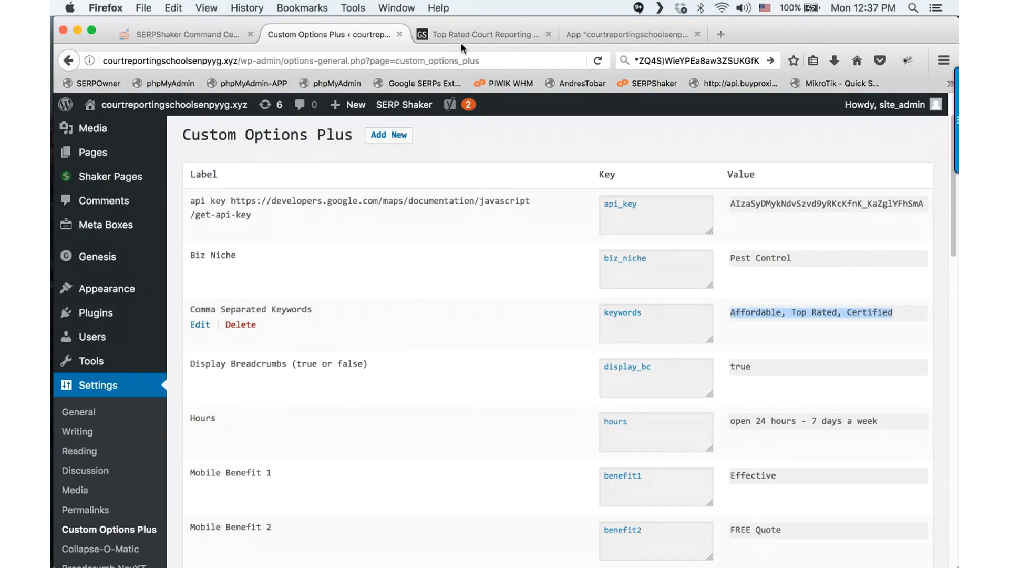
left_click(478, 32)
left_click_drag(190, 292, 259, 300)
left_click(259, 301)
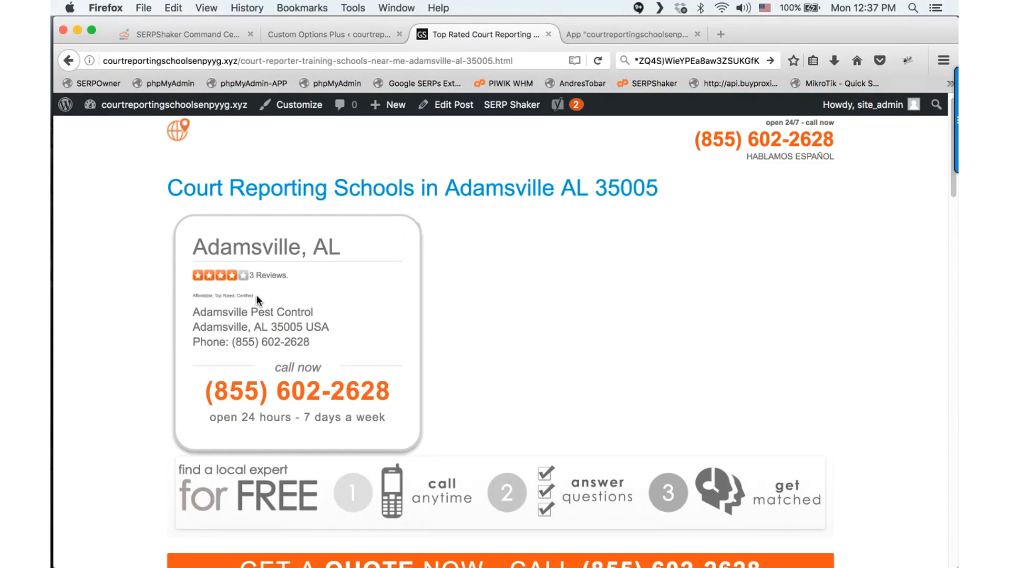
scroll(257, 295, "down", 1)
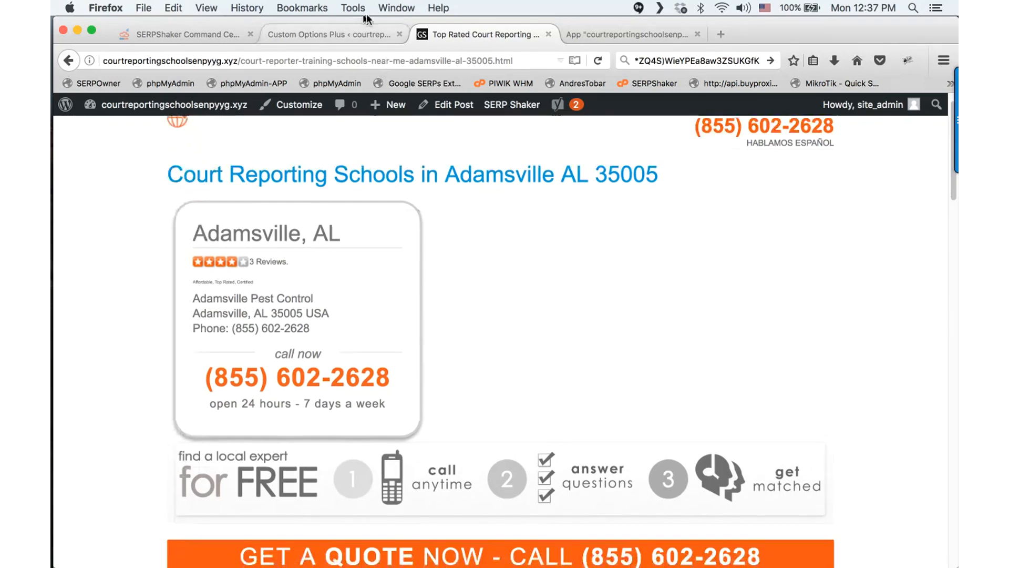
Compare the Phone option with the phone numbers in the live post's header and quote banner.
left_click(353, 33)
left_click(736, 422)
scroll(735, 422, "down", 5)
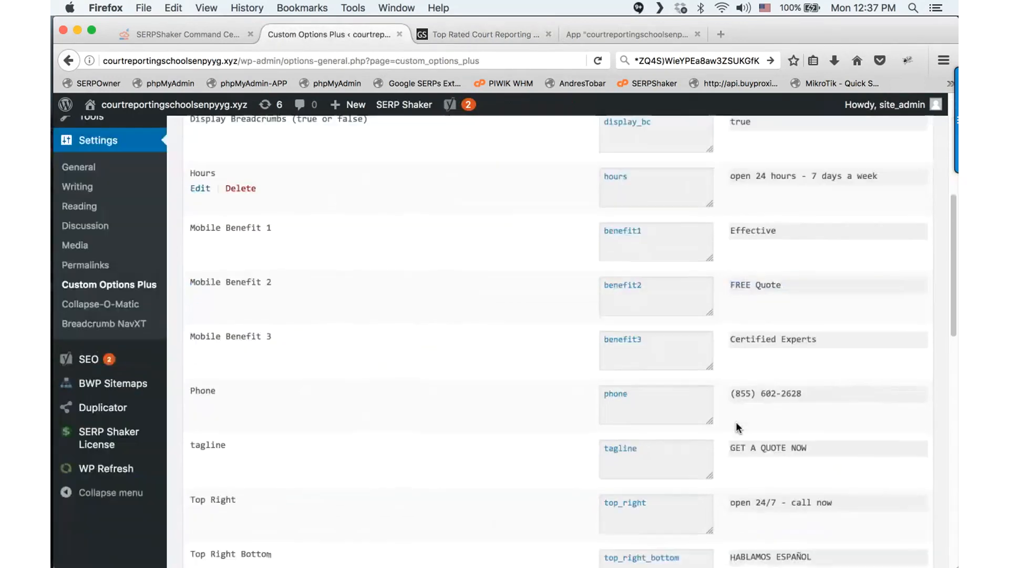
left_click_drag(808, 376, 727, 375)
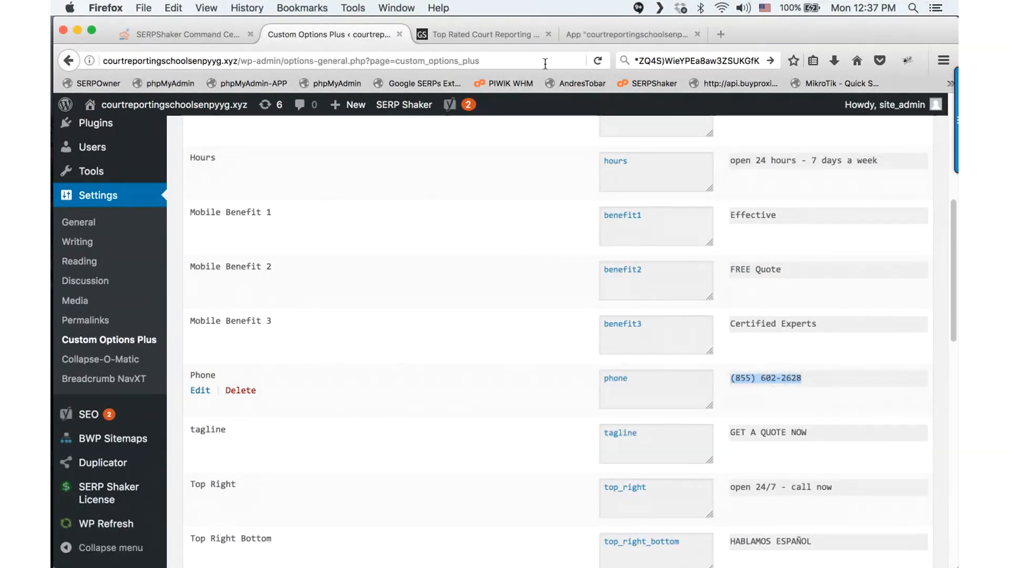
left_click(451, 32)
scroll(655, 120, "down", 3)
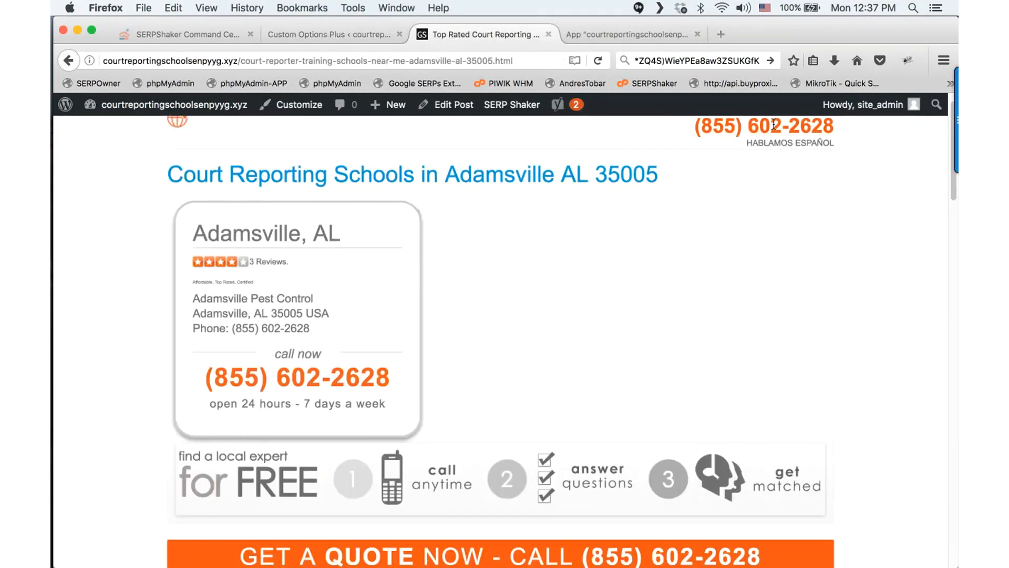
scroll(295, 404, "down", 5)
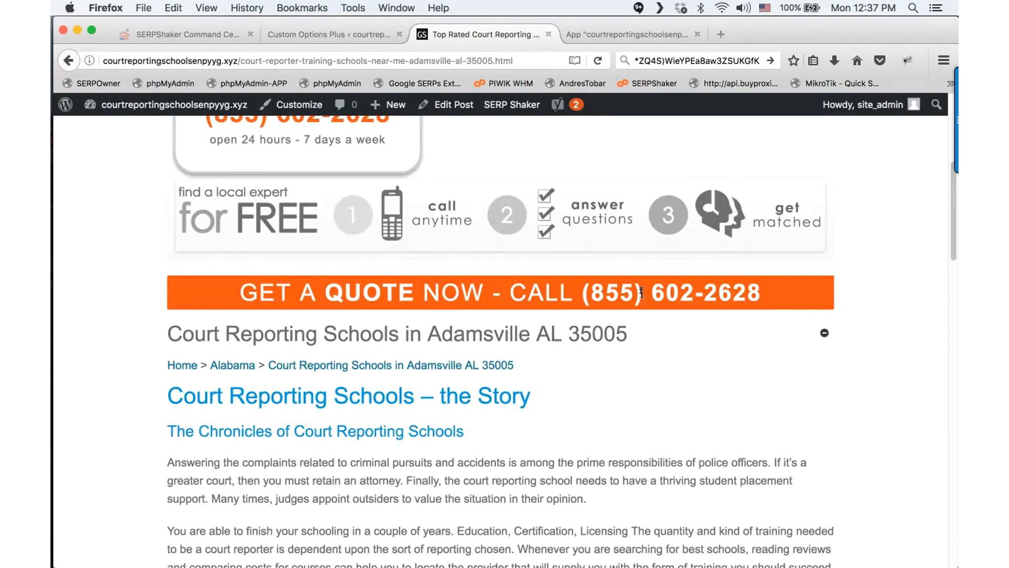
scroll(538, 242, "up", 5)
scroll(520, 199, "down", 2)
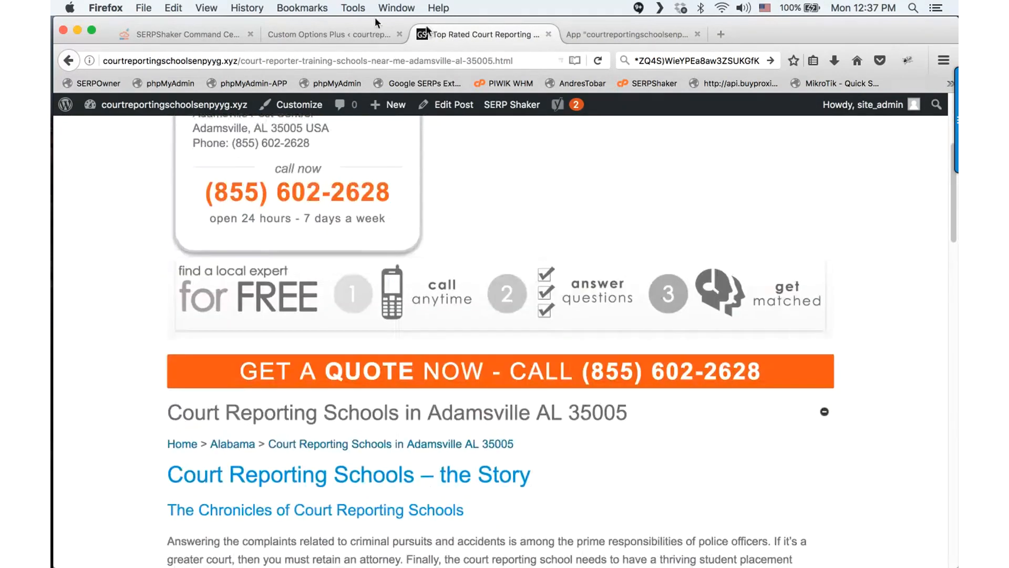
Compare the Display Breadcrumbs option with the breadcrumb trail above the Adamsville article.
left_click(327, 27)
scroll(368, 229, "up", 5)
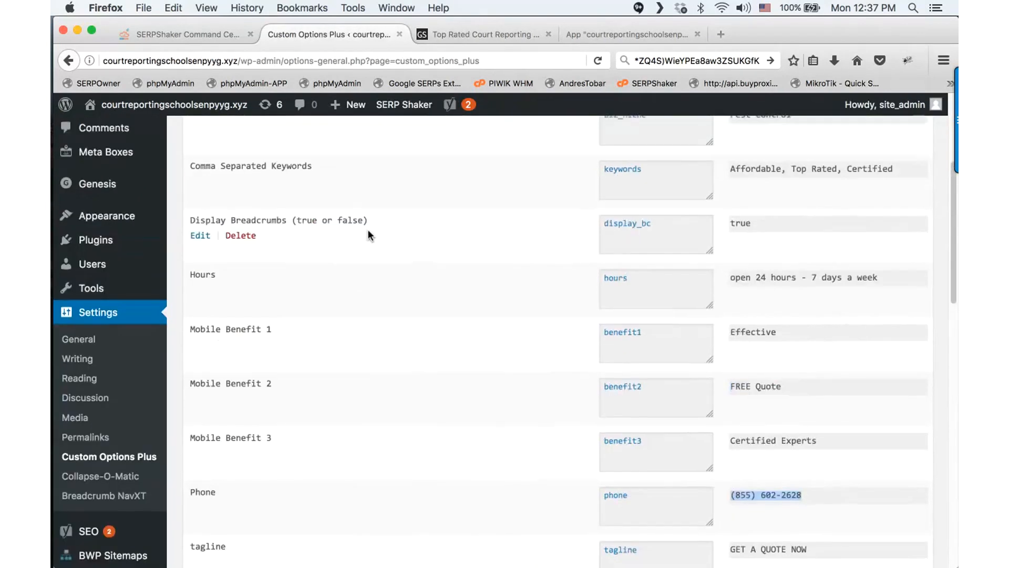
scroll(368, 232, "up", 1)
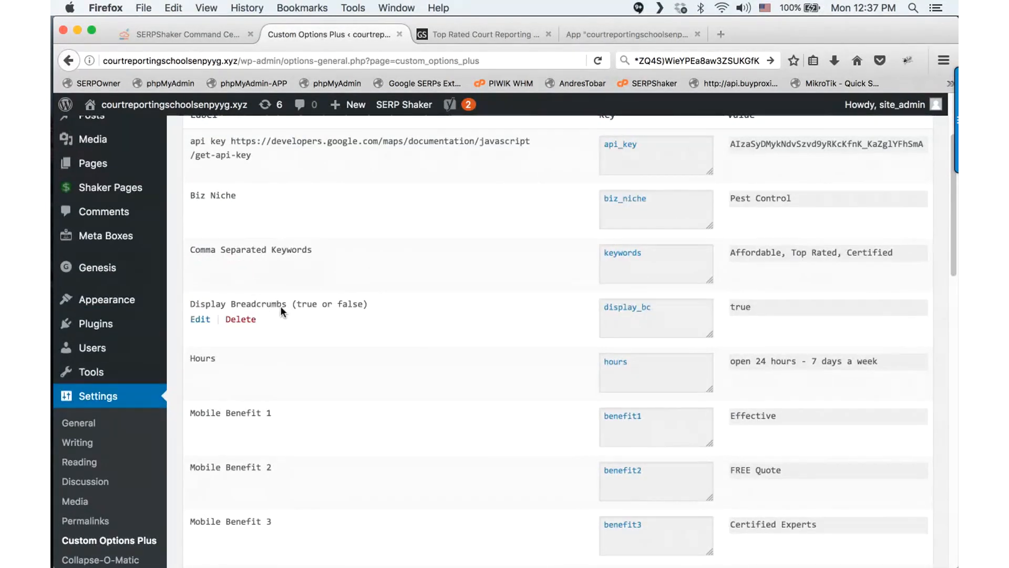
left_click(505, 29)
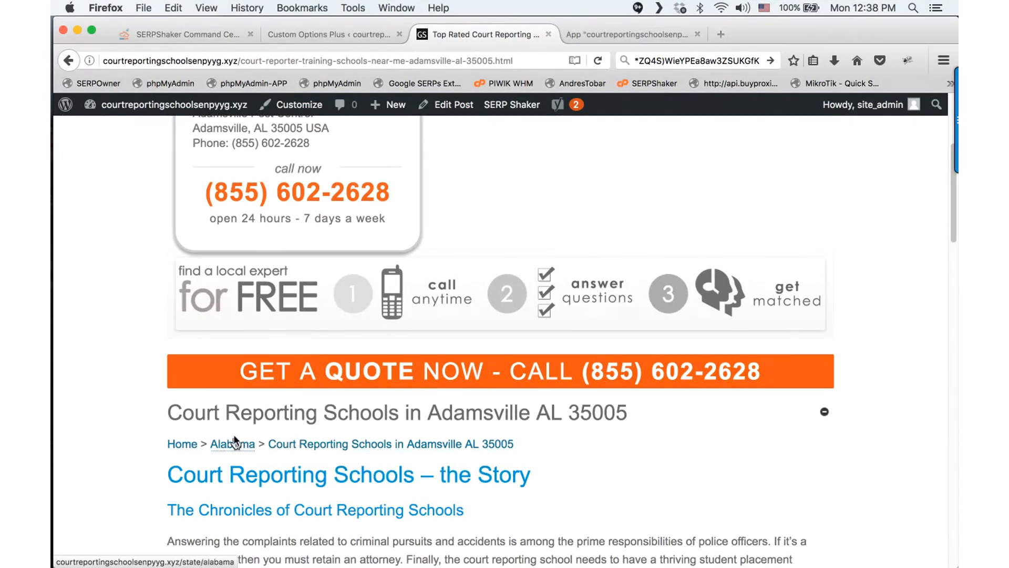
Compare the Hours option with the opening hours line under the phone number in the post's card.
left_click(362, 33)
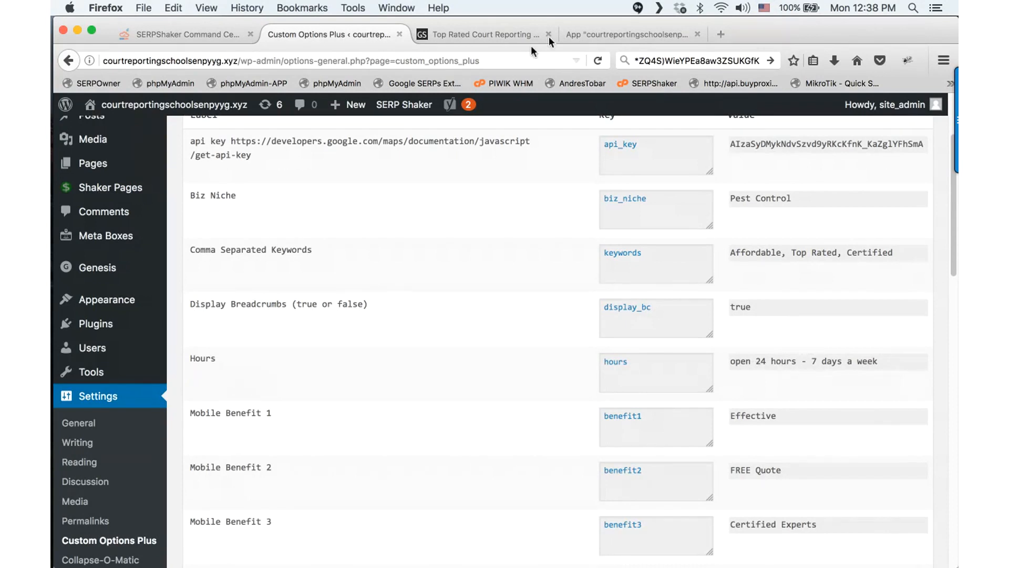
left_click(483, 33)
left_click_drag(206, 216, 387, 225)
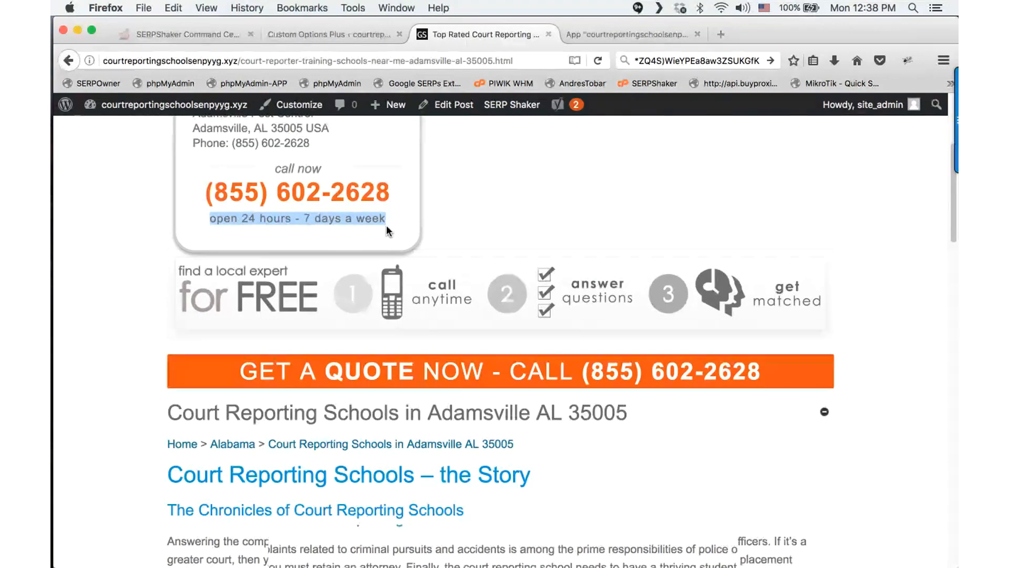
scroll(386, 225, "up", 2)
scroll(383, 267, "up", 5)
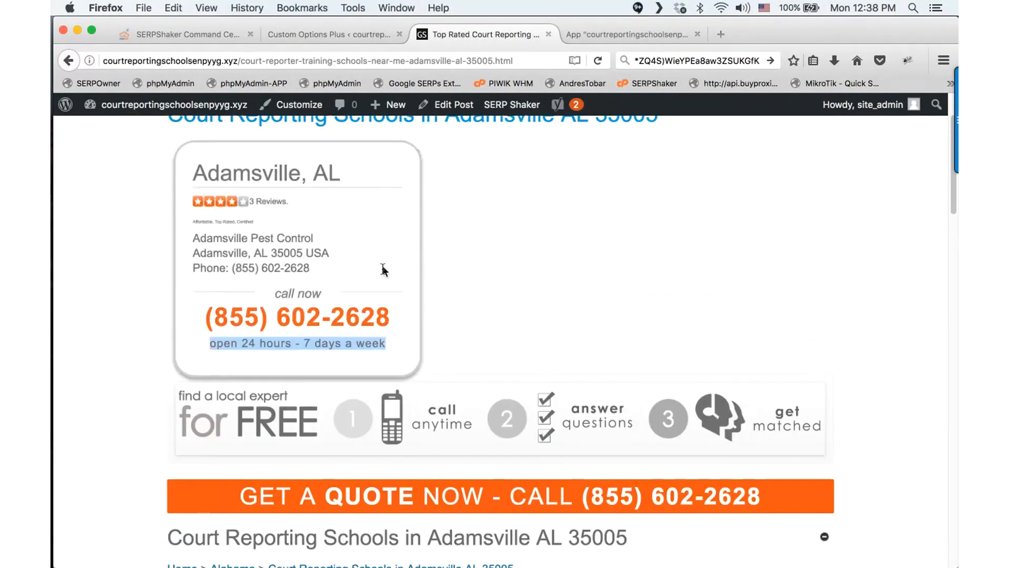
Compare the Top Right and Top Right Bottom options with the lines above and below the header phone number.
left_click(343, 37)
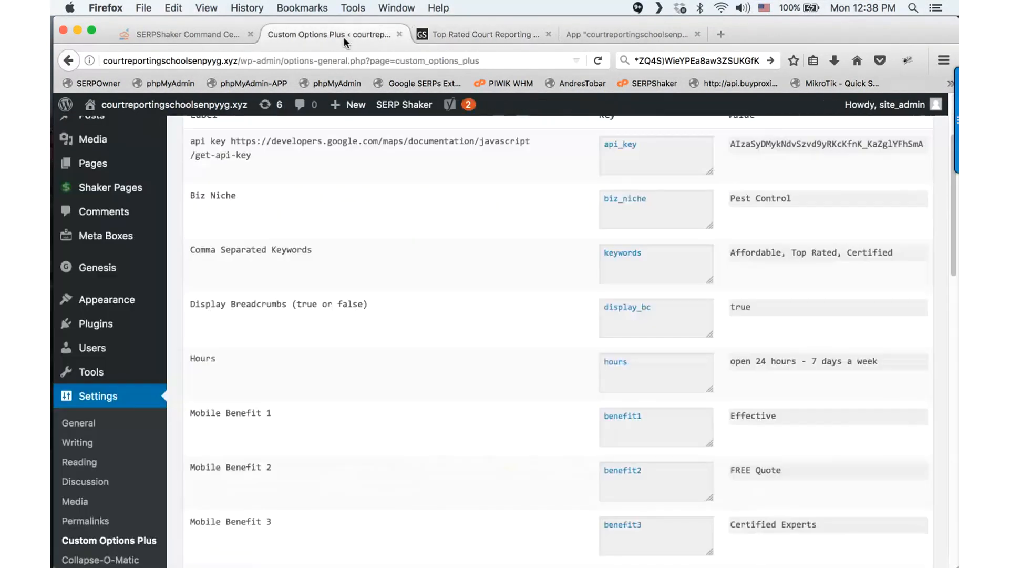
scroll(494, 333, "down", 5)
scroll(494, 336, "down", 8)
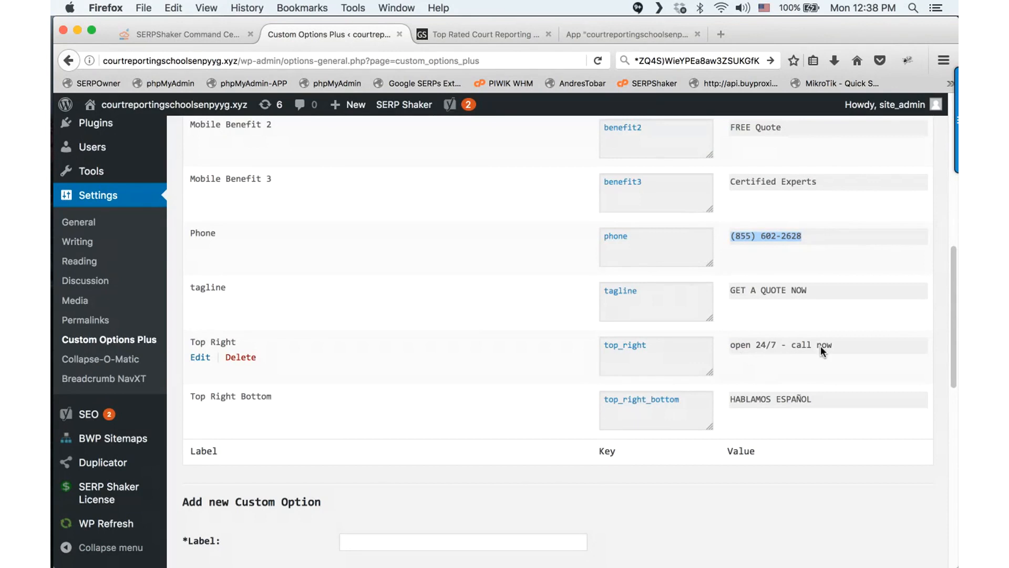
left_click(502, 35)
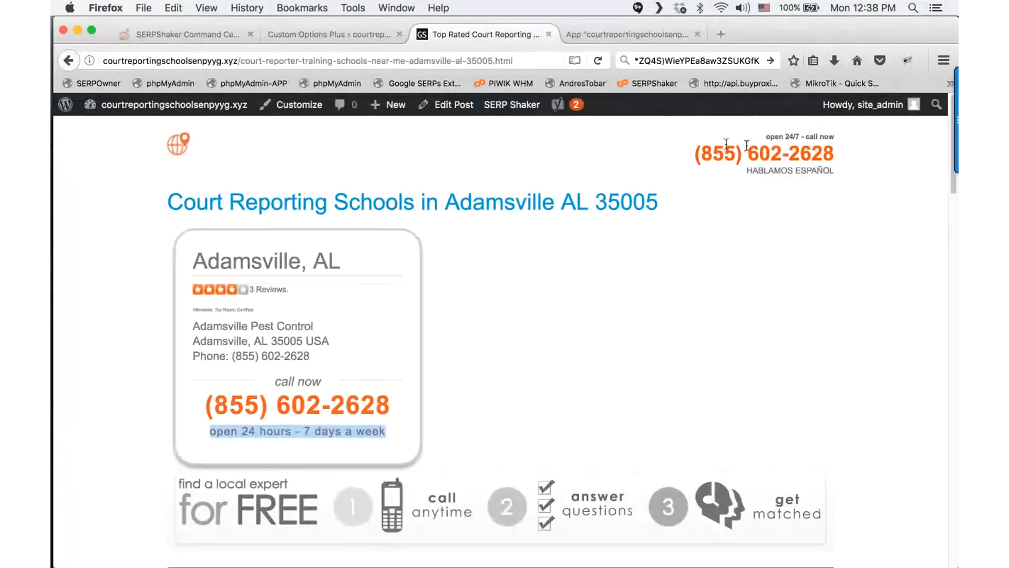
left_click_drag(767, 138, 833, 137)
left_click(834, 138)
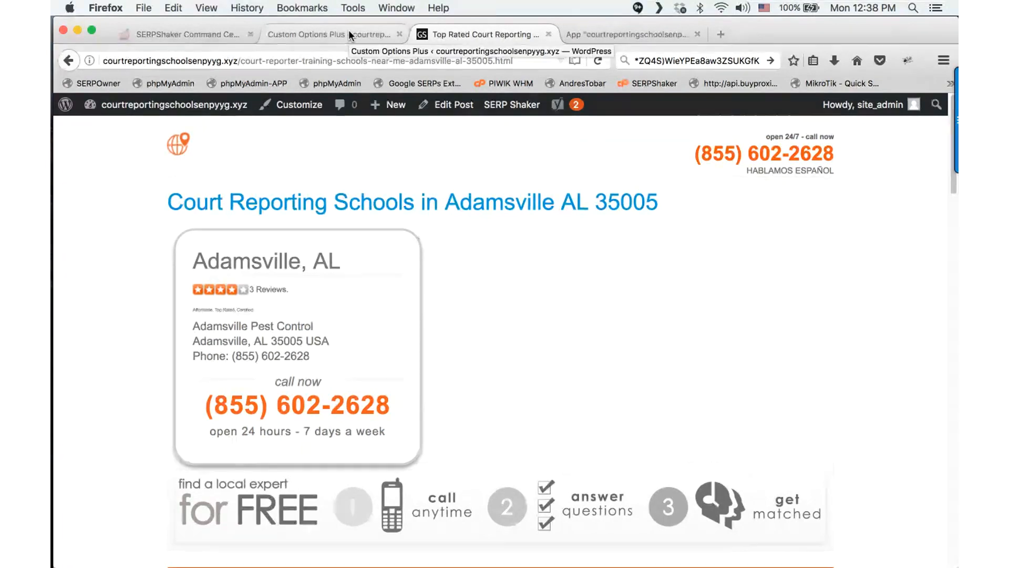
left_click_drag(747, 170, 837, 172)
left_click(837, 172)
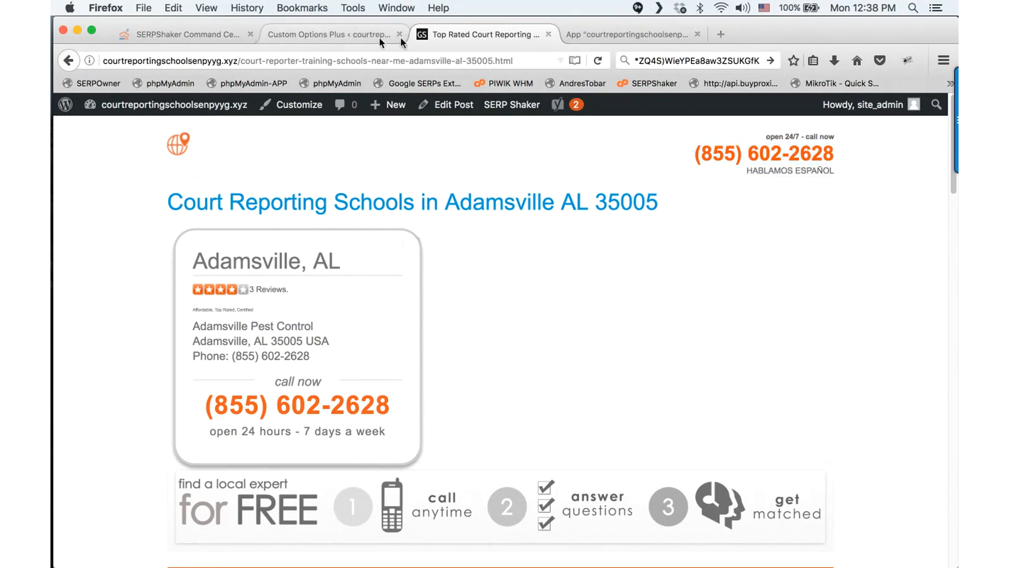
left_click(379, 37)
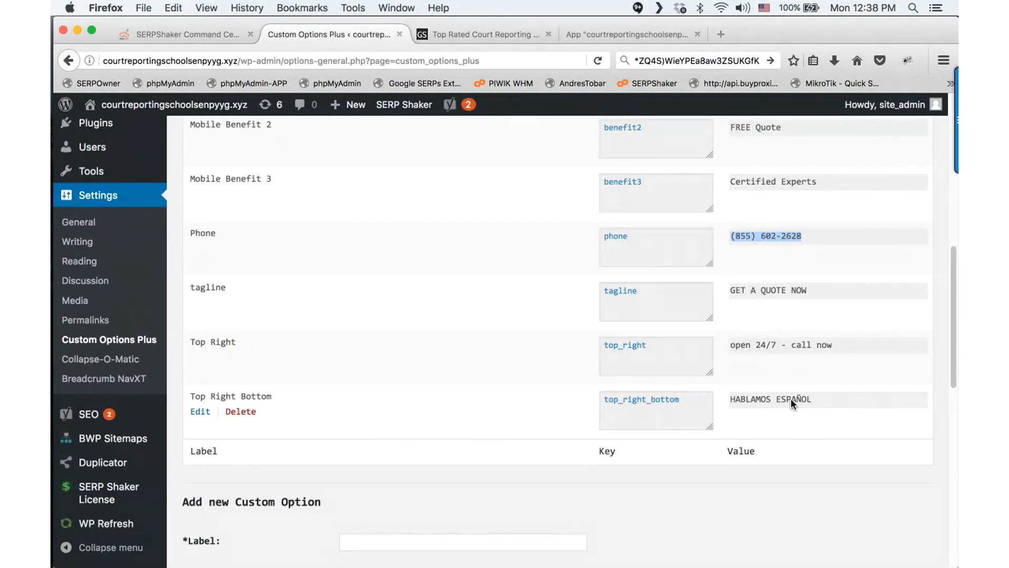
Check the three Mobile Benefit options against the post's mobile layout by narrowing the browser window, then widen it again.
scroll(798, 400, "up", 5)
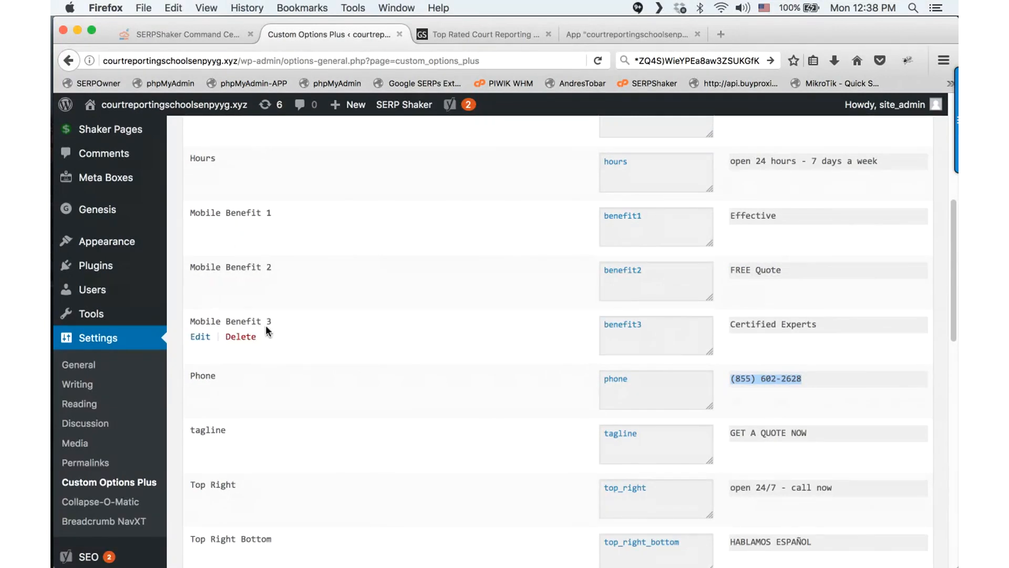
left_click(466, 29)
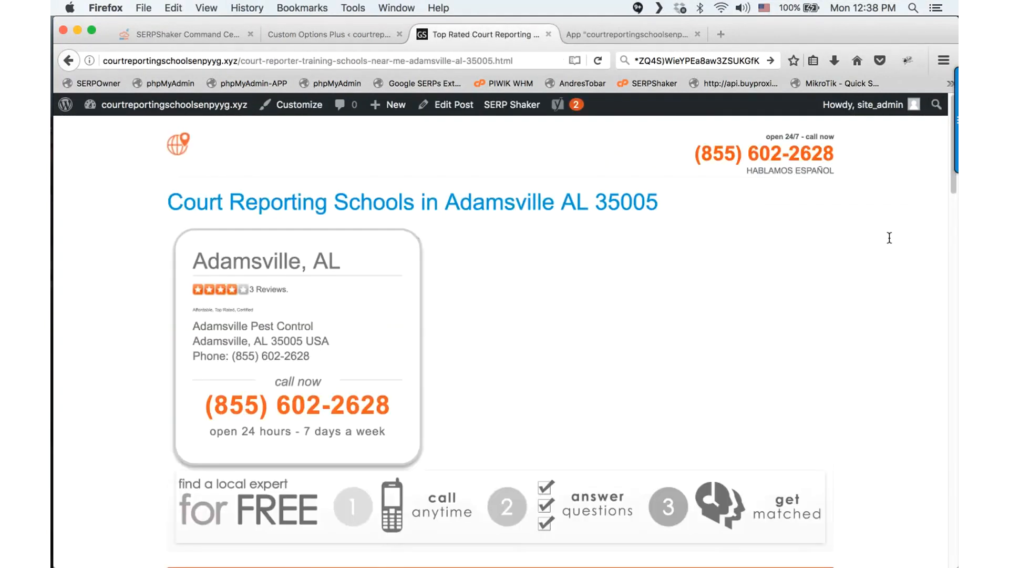
left_click_drag(955, 240, 290, 218)
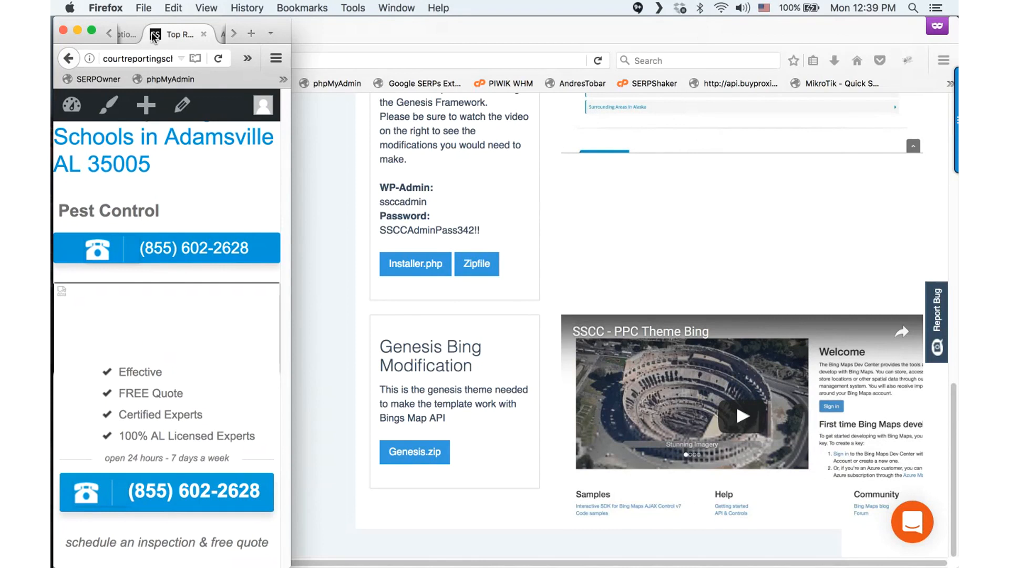
left_click_drag(292, 317, 957, 318)
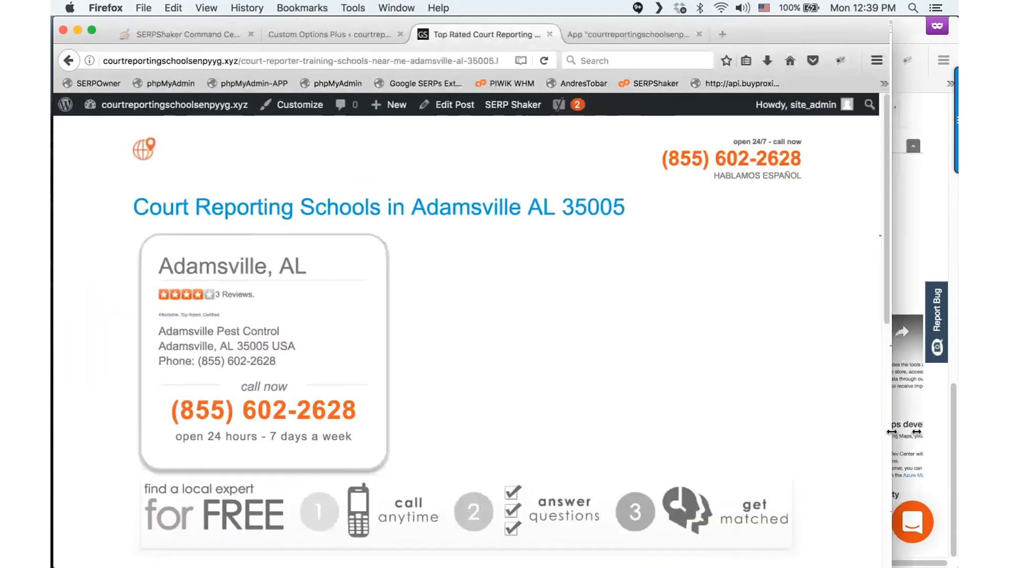
Compare the tagline option in Custom Options Plus with the orange quote banner on the Adamsville post.
left_click(327, 32)
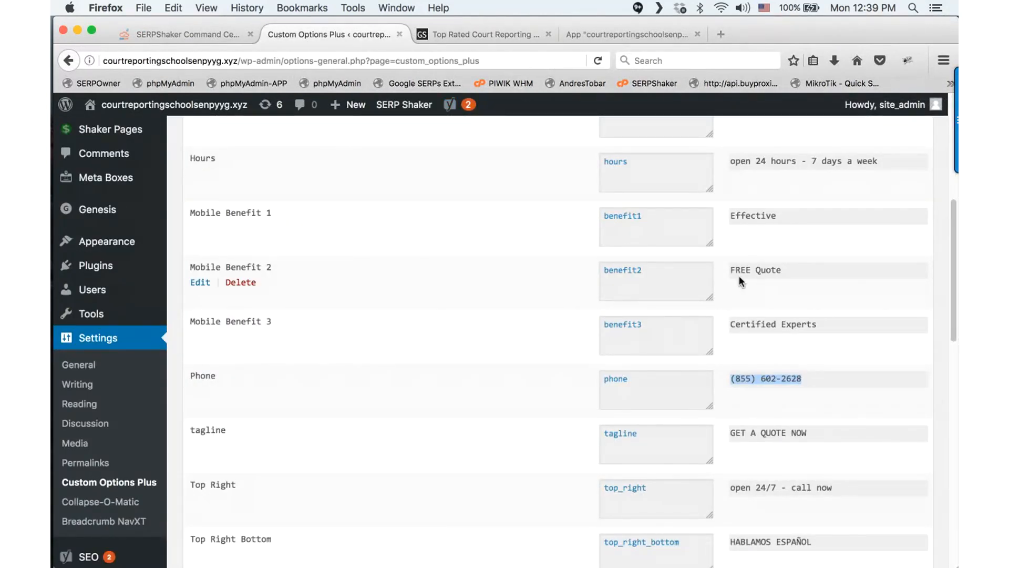
scroll(739, 276, "down", 1)
scroll(739, 276, "up", 1)
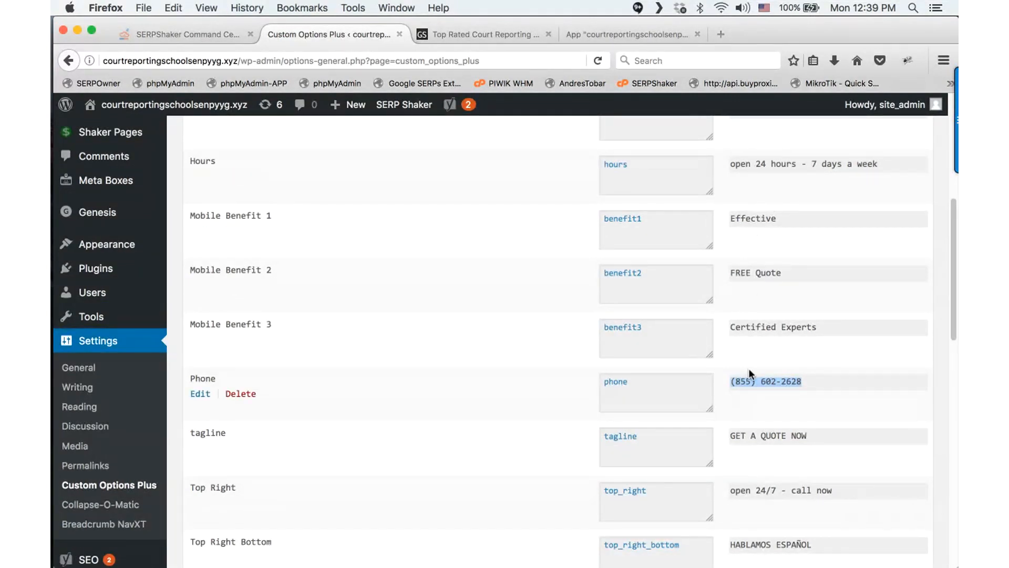
scroll(748, 368, "down", 1)
scroll(749, 368, "down", 3)
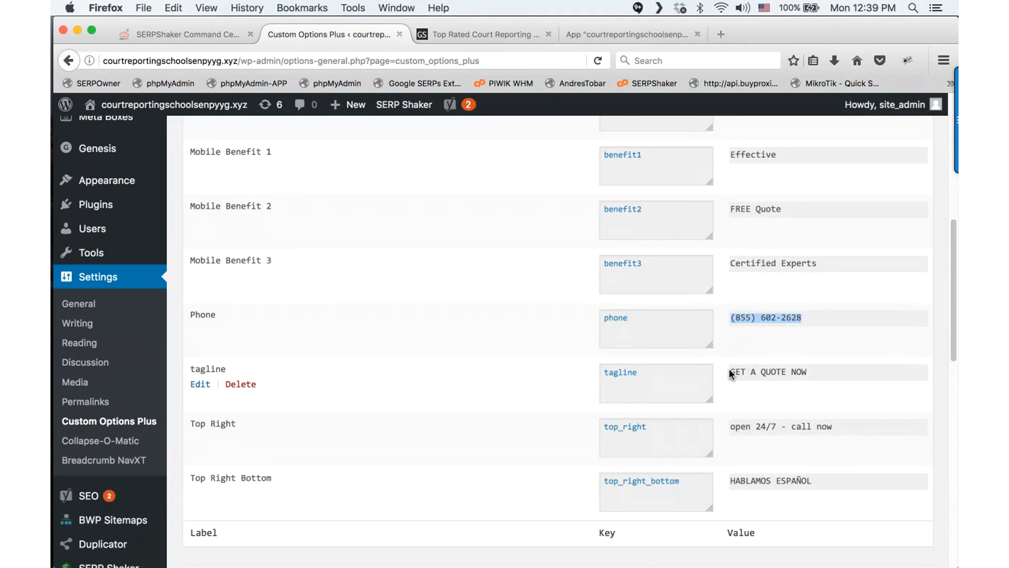
left_click(469, 34)
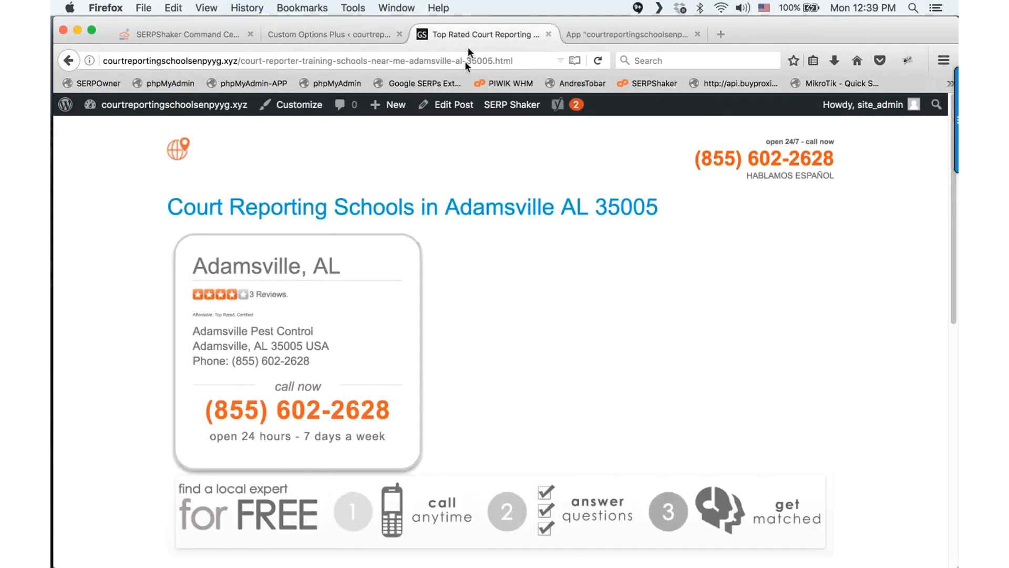
scroll(451, 379, "down", 5)
left_click_drag(239, 339, 483, 342)
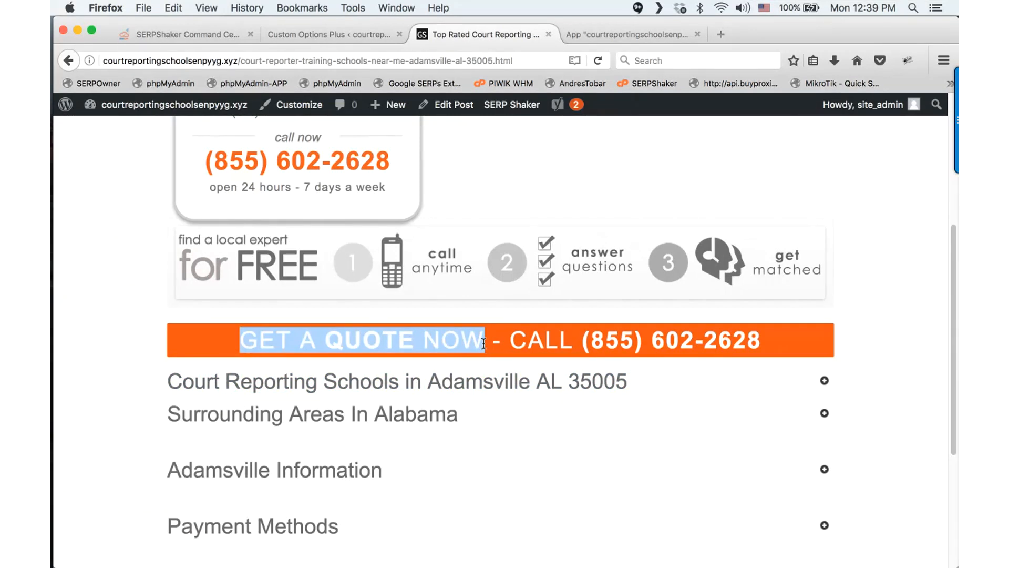
left_click(483, 342)
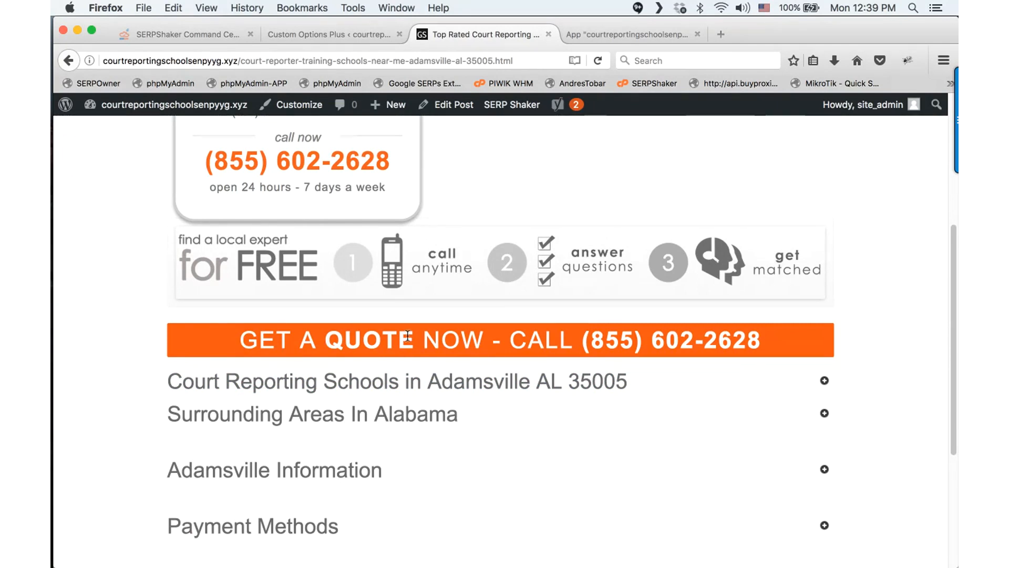
scroll(464, 334, "down", 5)
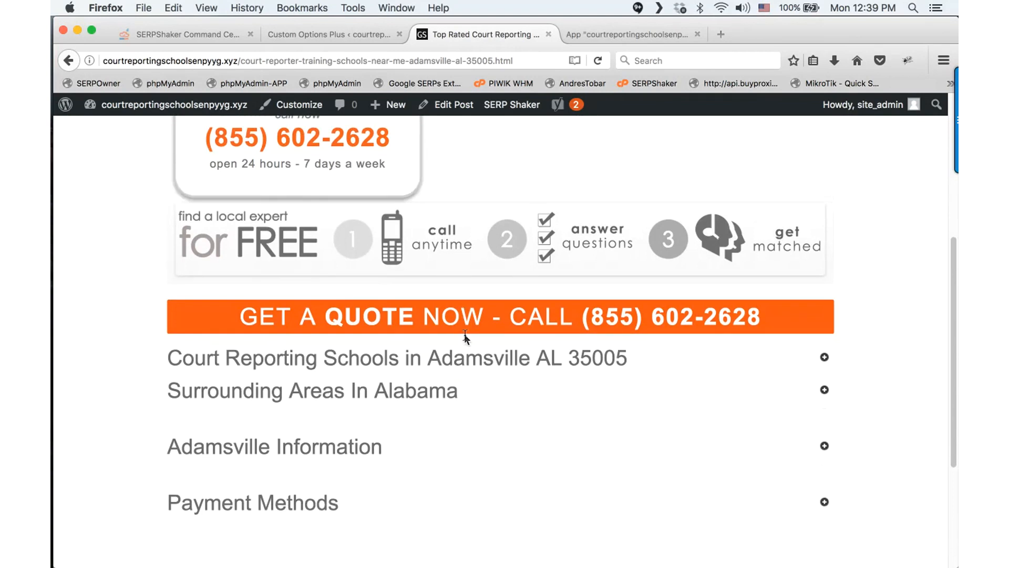
scroll(374, 326, "up", 10)
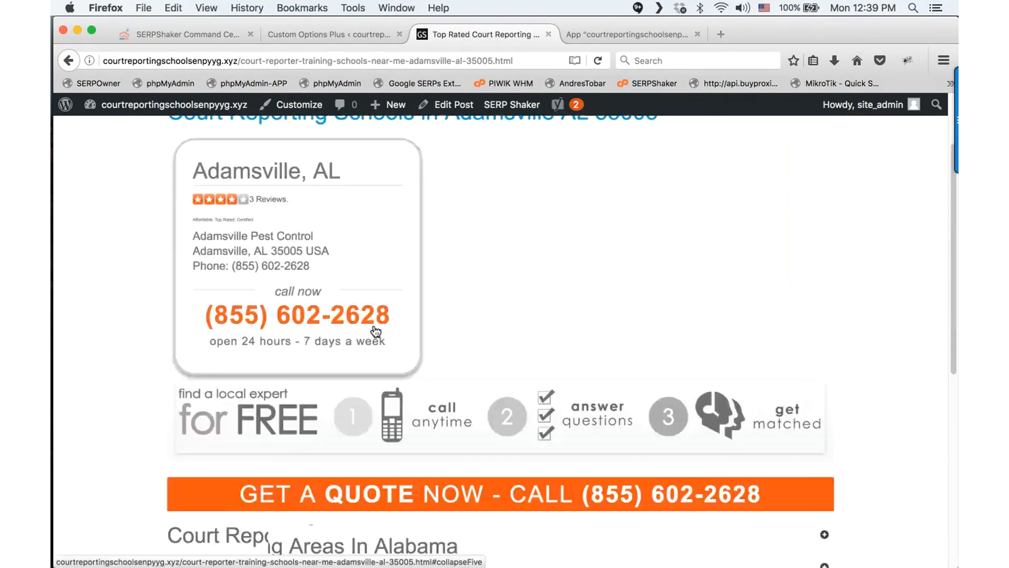
Expand the post's Court Reporting Schools and Payment Methods sections and check the tagline in the banner below the payment options.
scroll(375, 330, "down", 12)
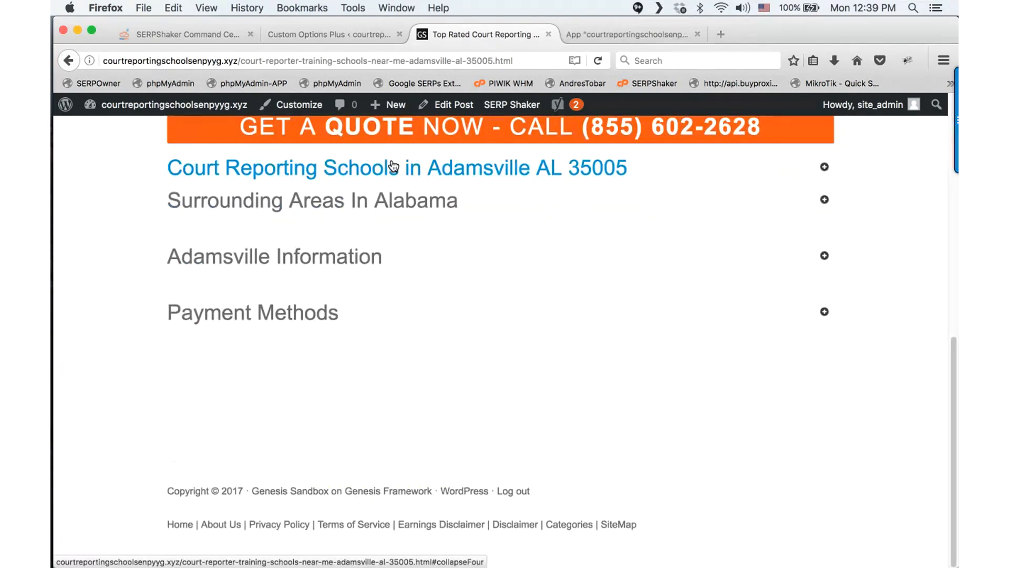
left_click(339, 141)
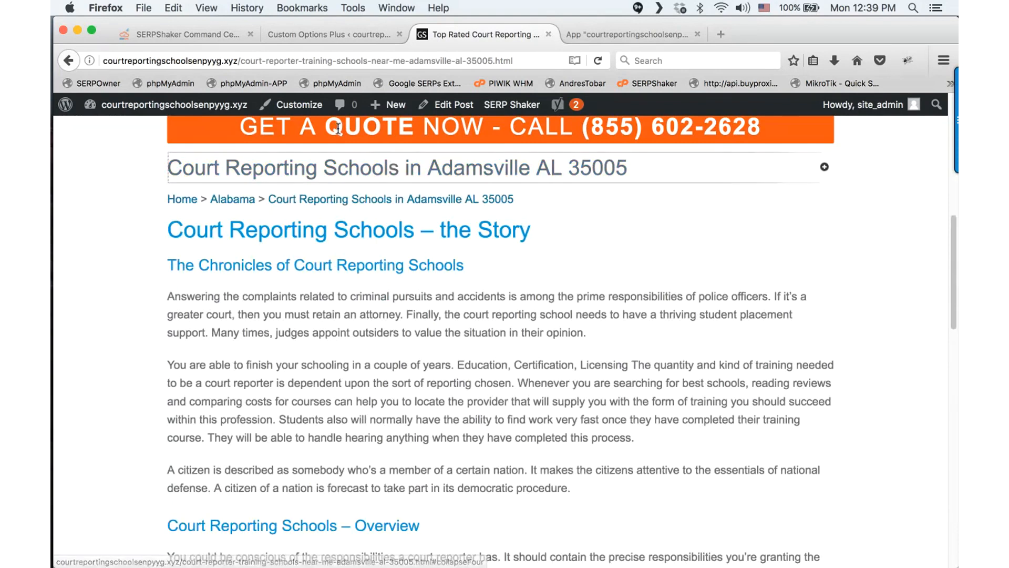
scroll(339, 129, "down", 15)
scroll(351, 228, "up", 3)
scroll(389, 383, "down", 3)
left_click(338, 311)
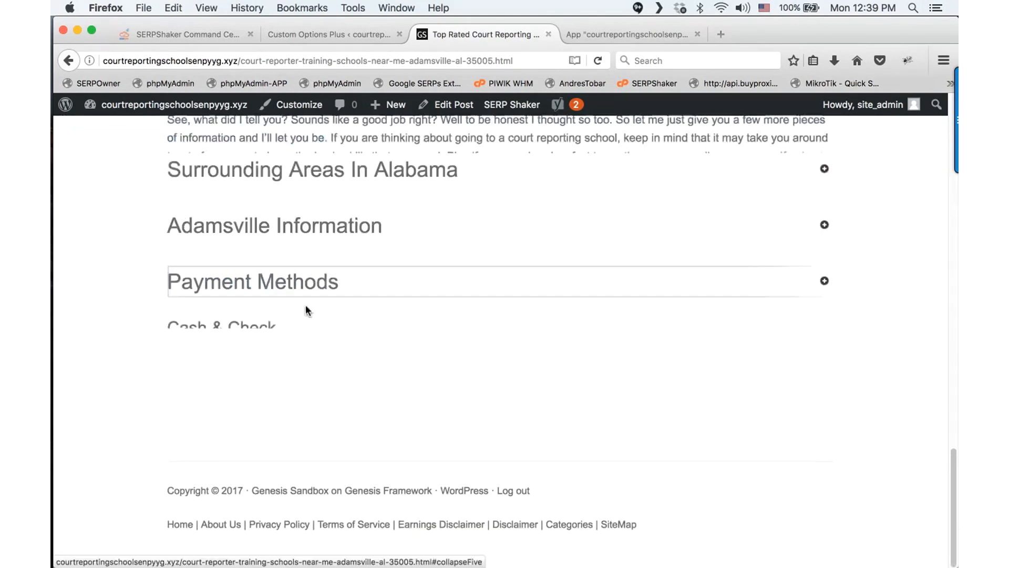
scroll(423, 336, "up", 2)
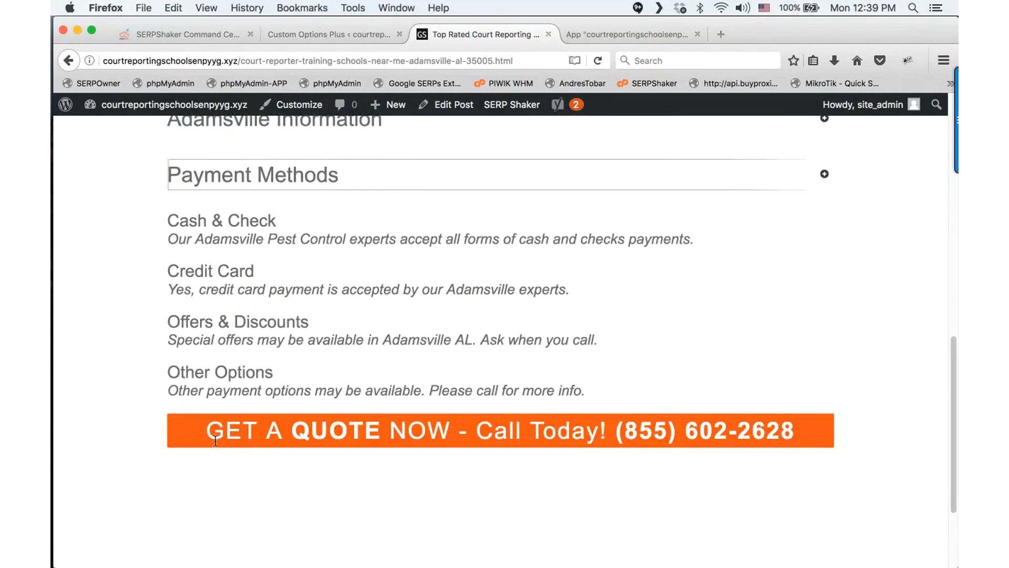
triple_click(447, 446)
left_click(448, 436, "shift")
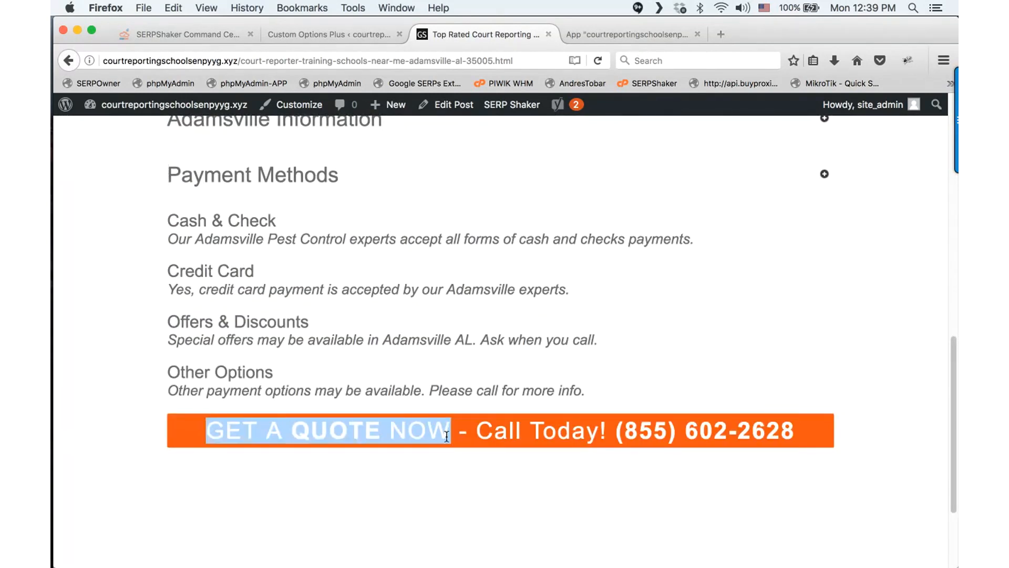
left_click(426, 433)
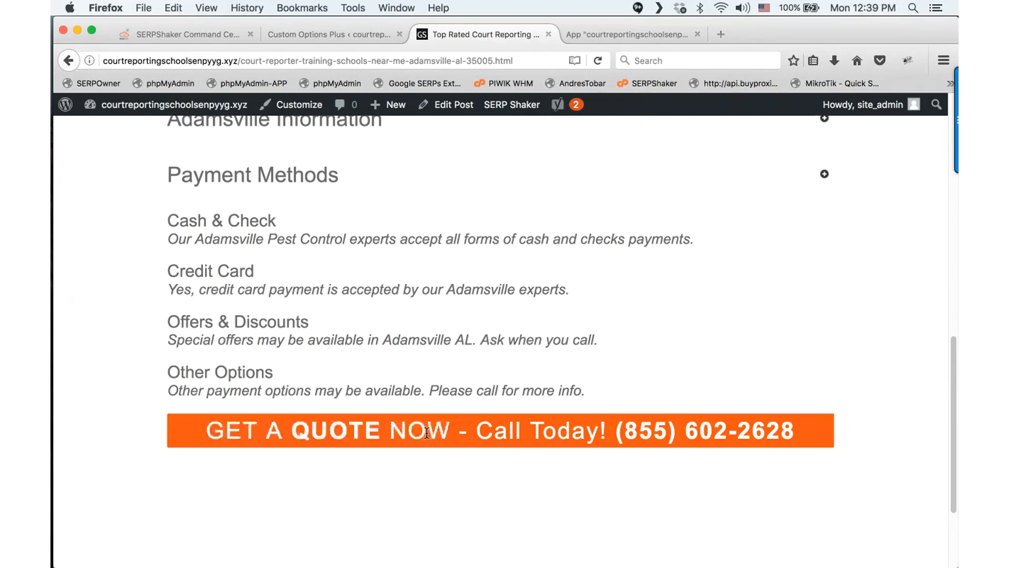
Open the Google Maps get-api-key documentation address from the api key option's label in a new browser tab.
scroll(426, 375, "up", 12)
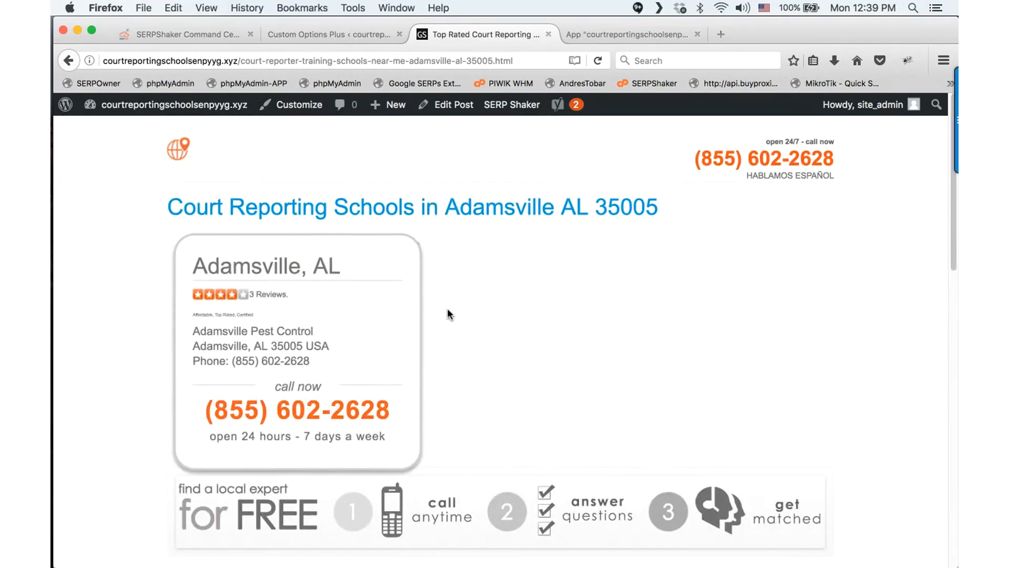
left_click(364, 30)
scroll(381, 263, "up", 8)
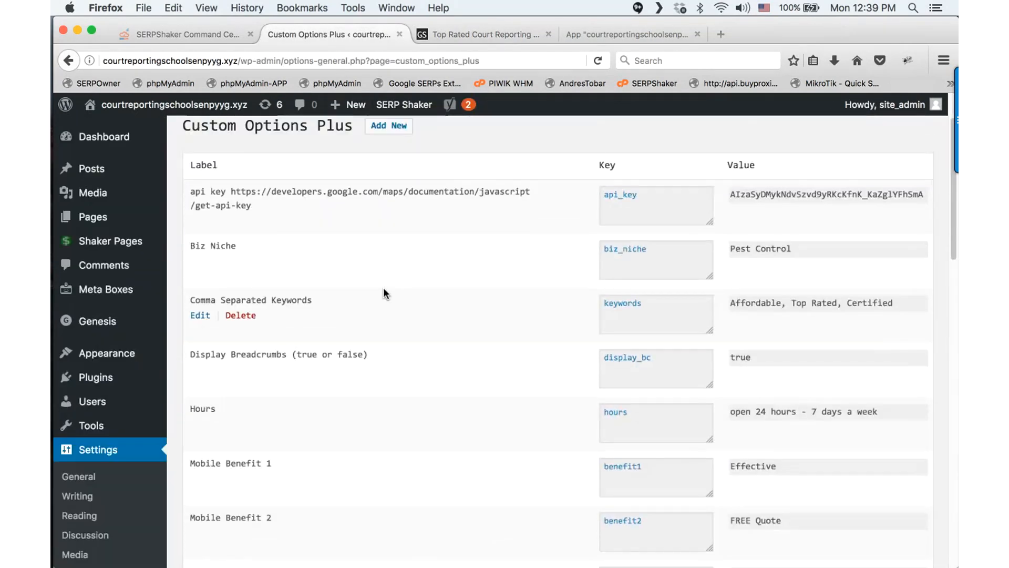
scroll(383, 287, "up", 2)
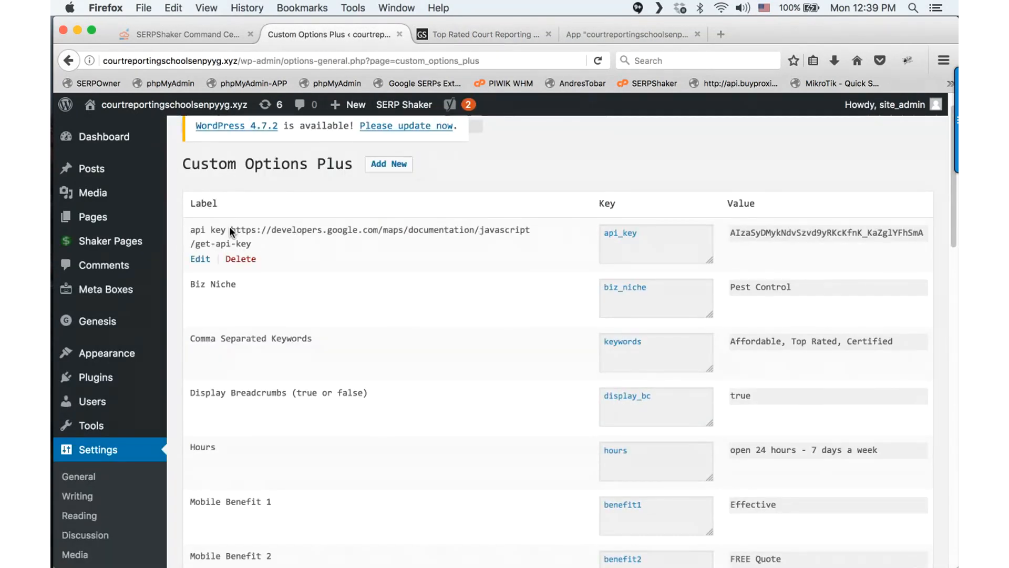
left_click_drag(229, 226, 248, 243)
key("super+c")
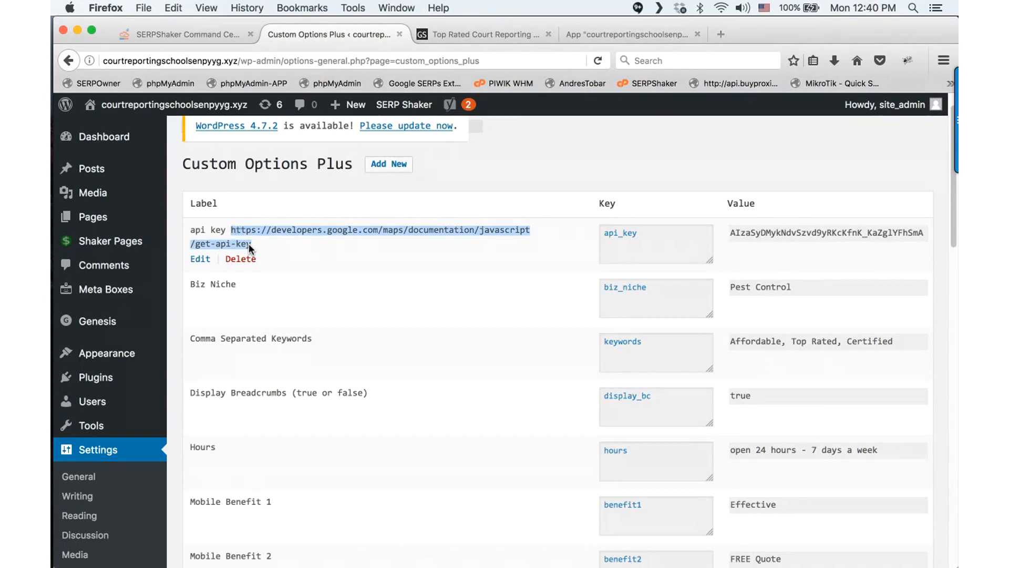
key("super+t")
key("super+v")
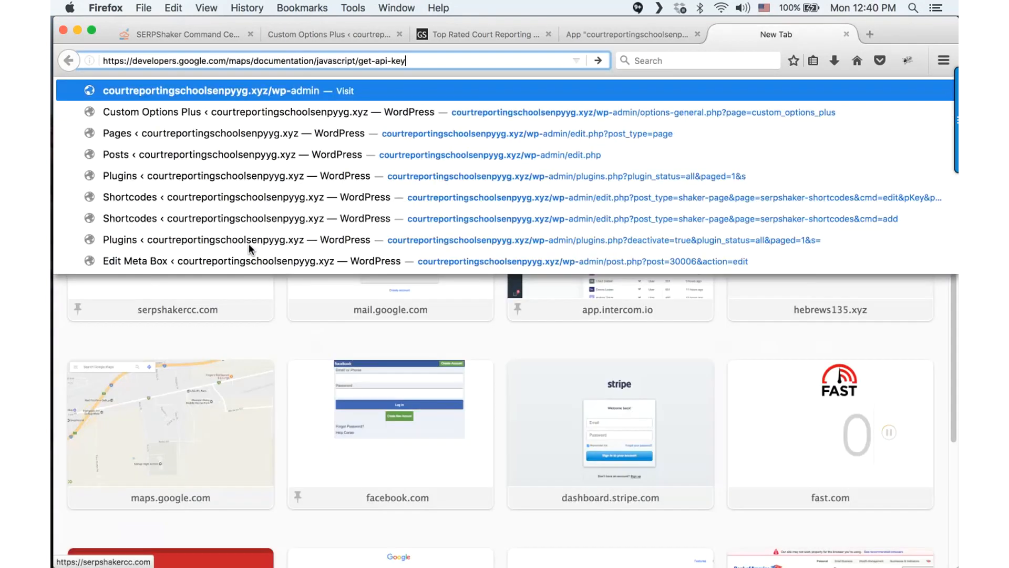
key("Return")
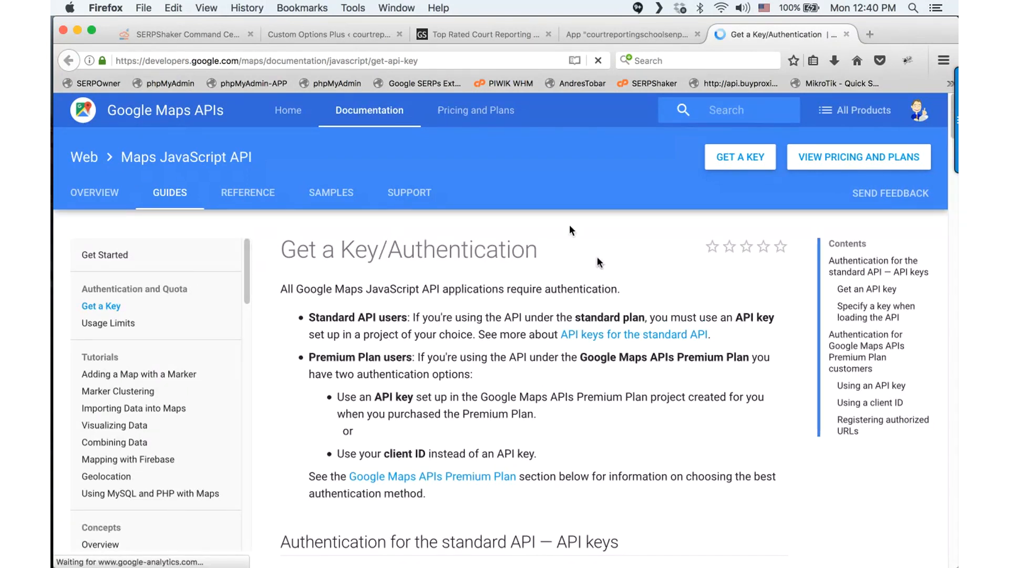
Request a key and enable the Google Maps JavaScript API for the newwebsites project.
left_click(752, 164)
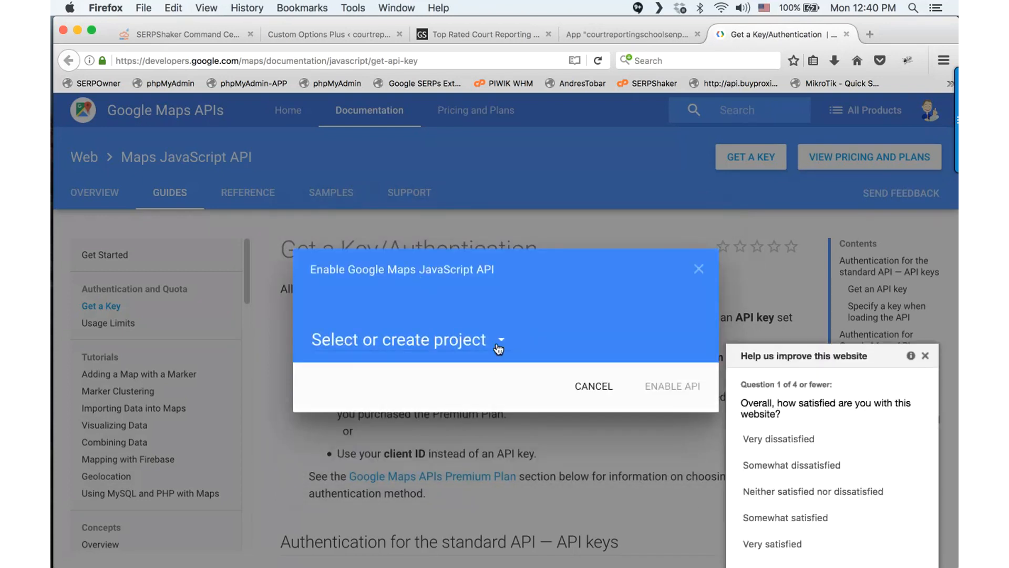
left_click(498, 343)
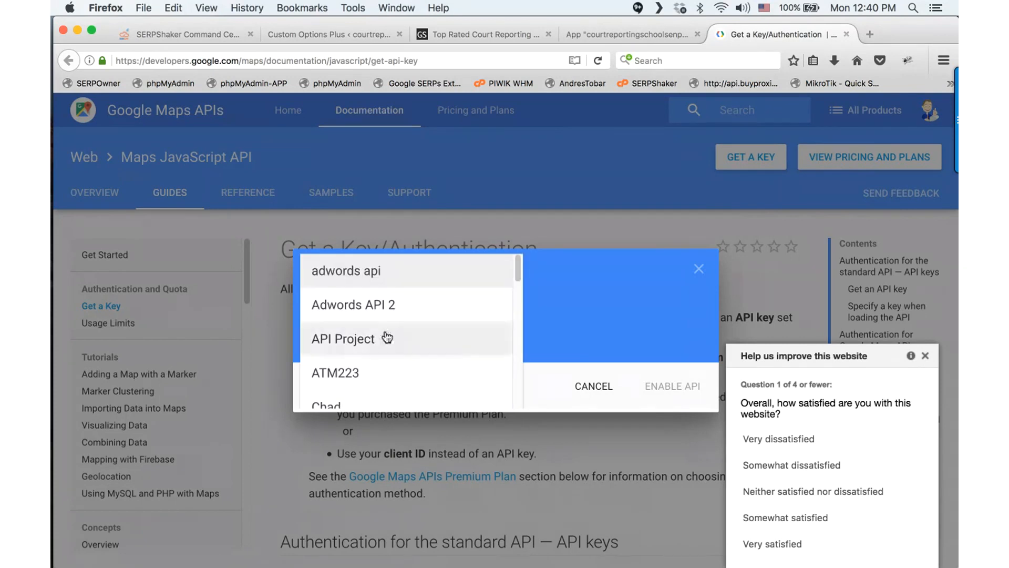
scroll(387, 337, "down", 5)
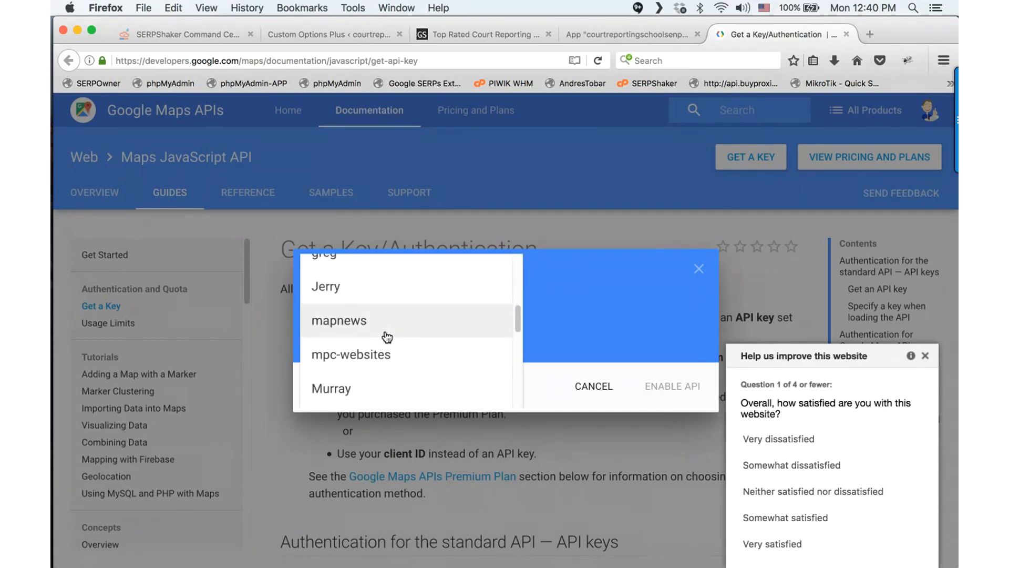
scroll(418, 334, "down", 3)
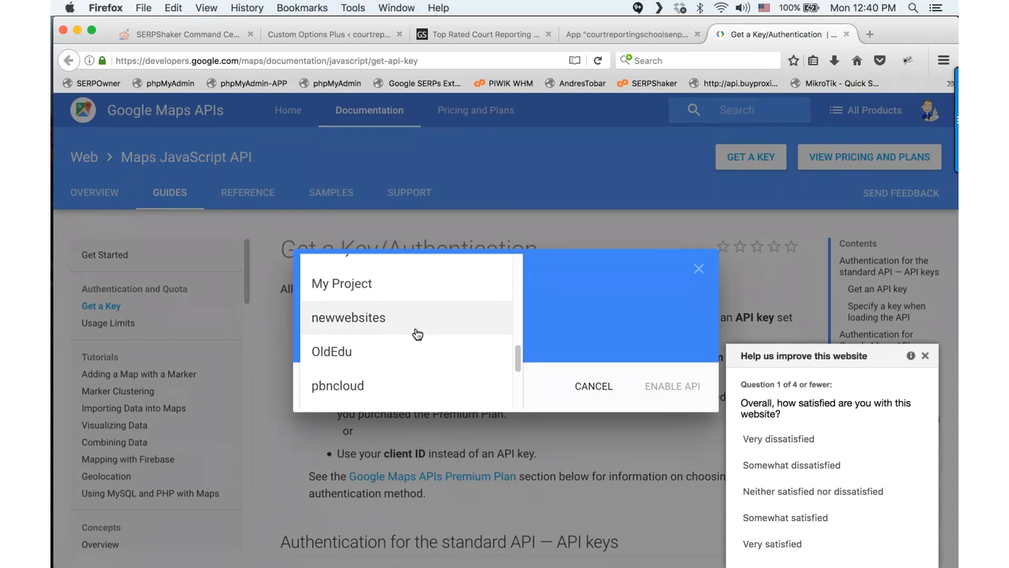
left_click(395, 323)
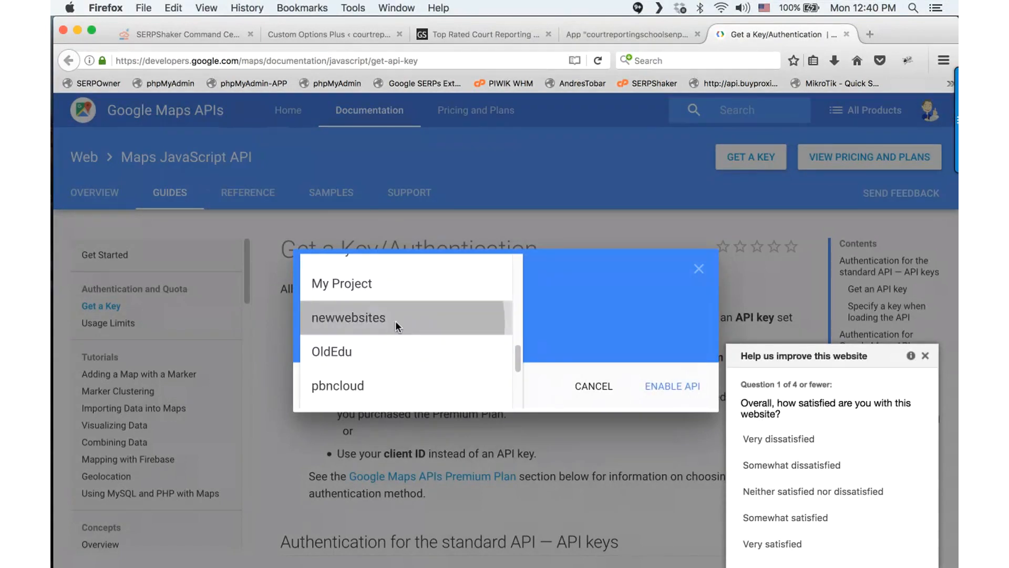
left_click(668, 389)
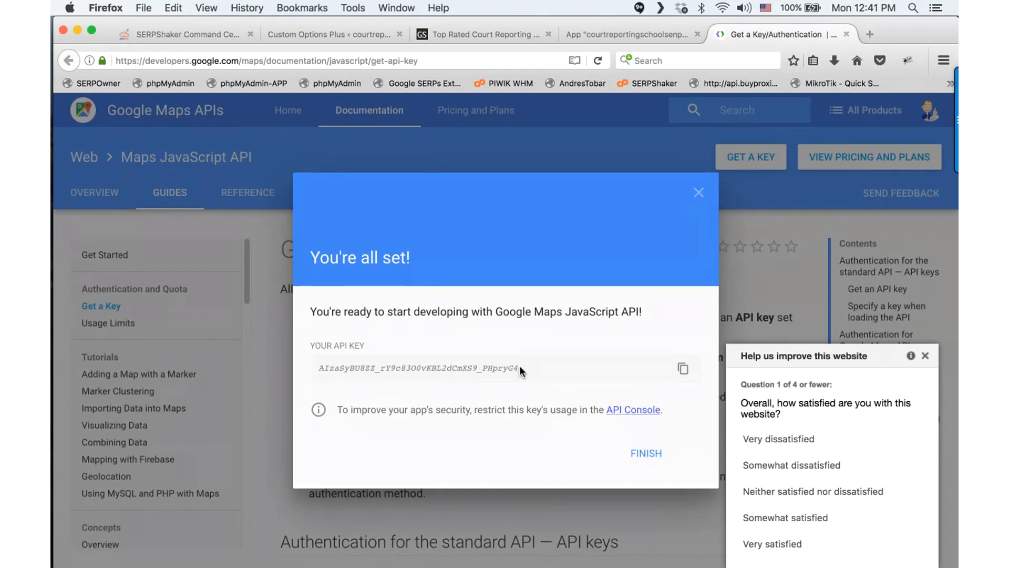
Copy the generated API key, replace the Value of the api_key custom option with it, and save the changes.
left_click_drag(519, 368, 310, 376)
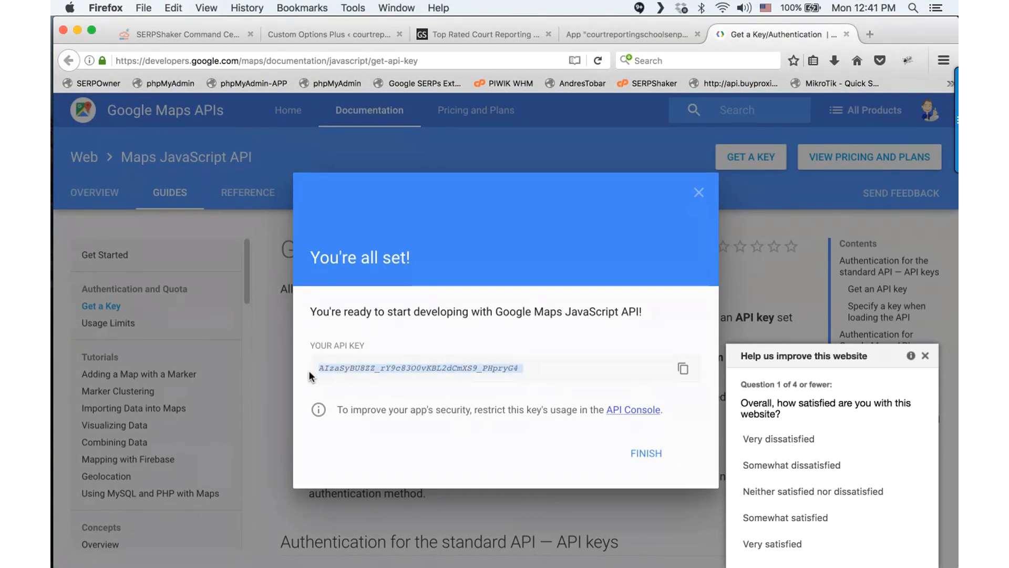
right_click(351, 365)
left_click(379, 378)
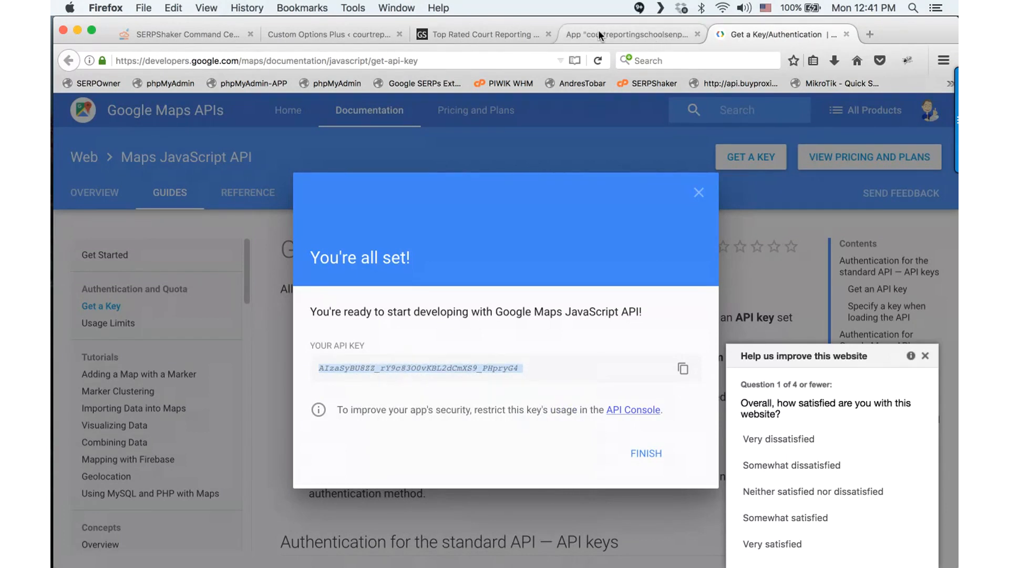
left_click(320, 37)
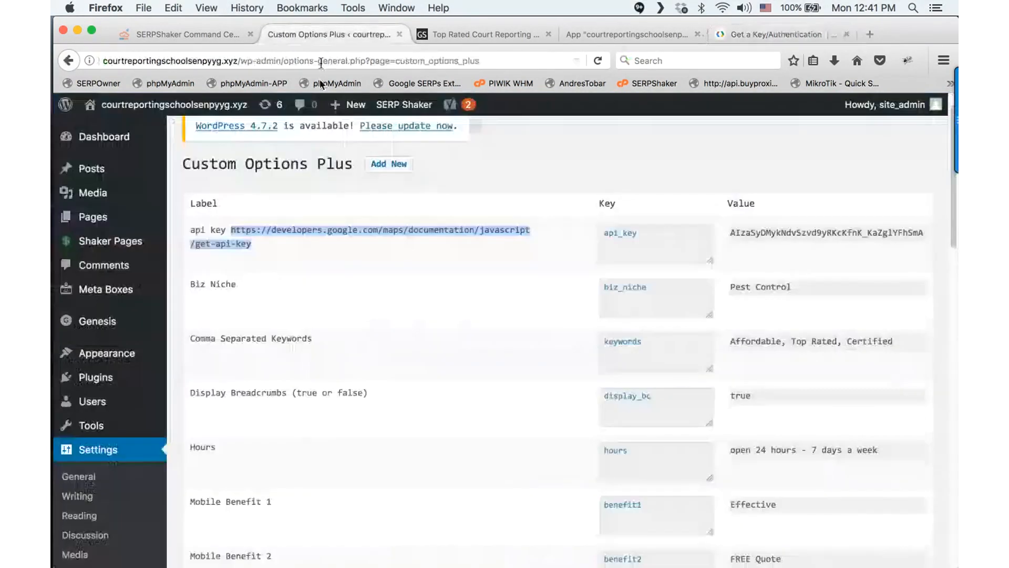
left_click(200, 260)
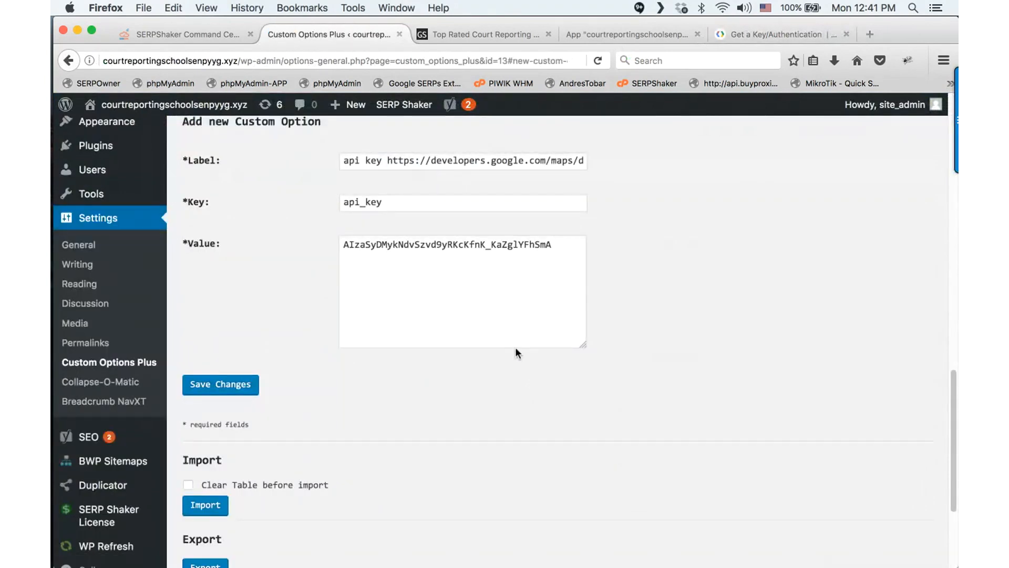
left_click(489, 309)
key("super+a")
key("super+v")
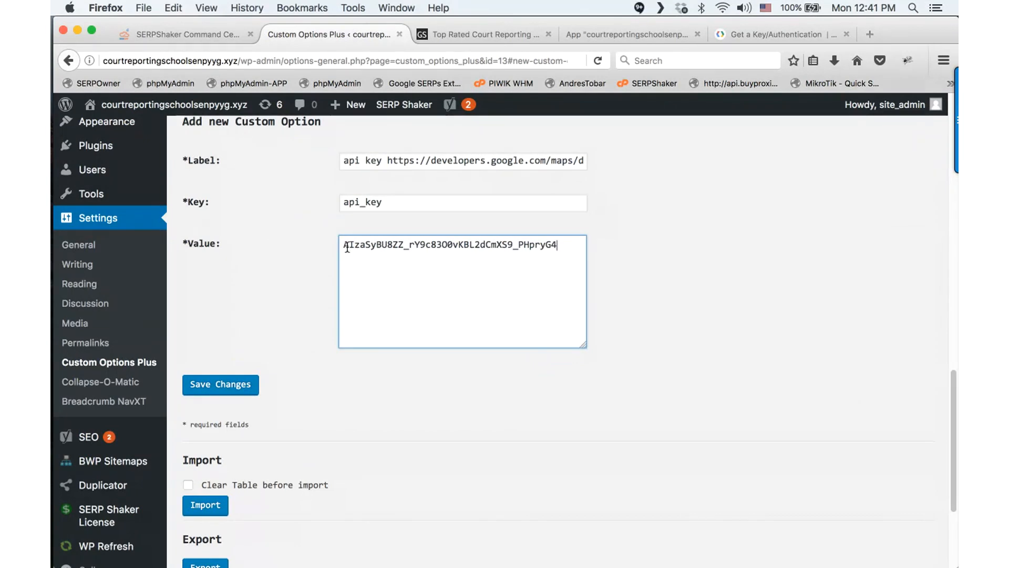
left_click(345, 245)
left_click(237, 384)
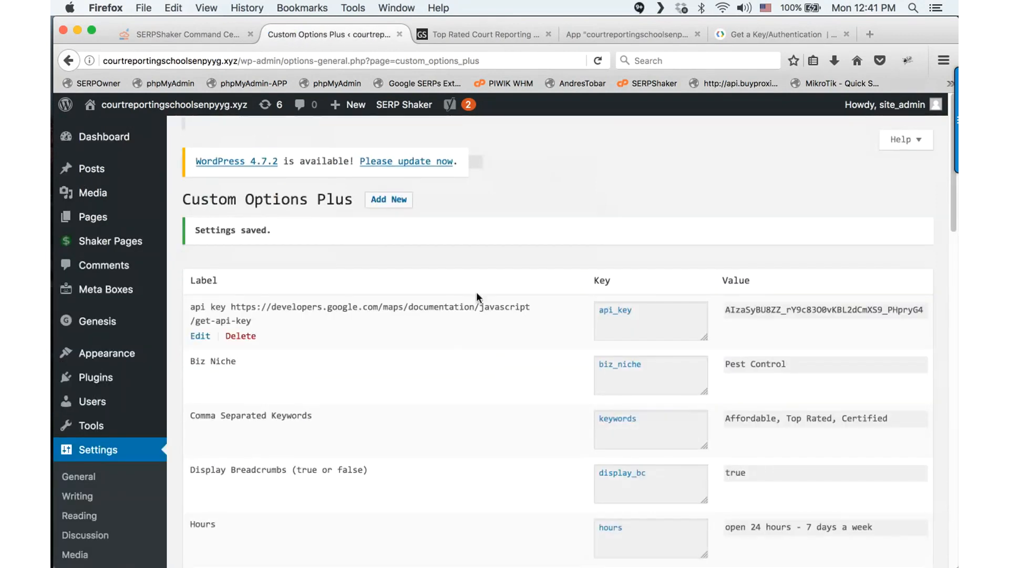
Reload the Adamsville post twice and check the page for the Google map.
left_click(491, 30)
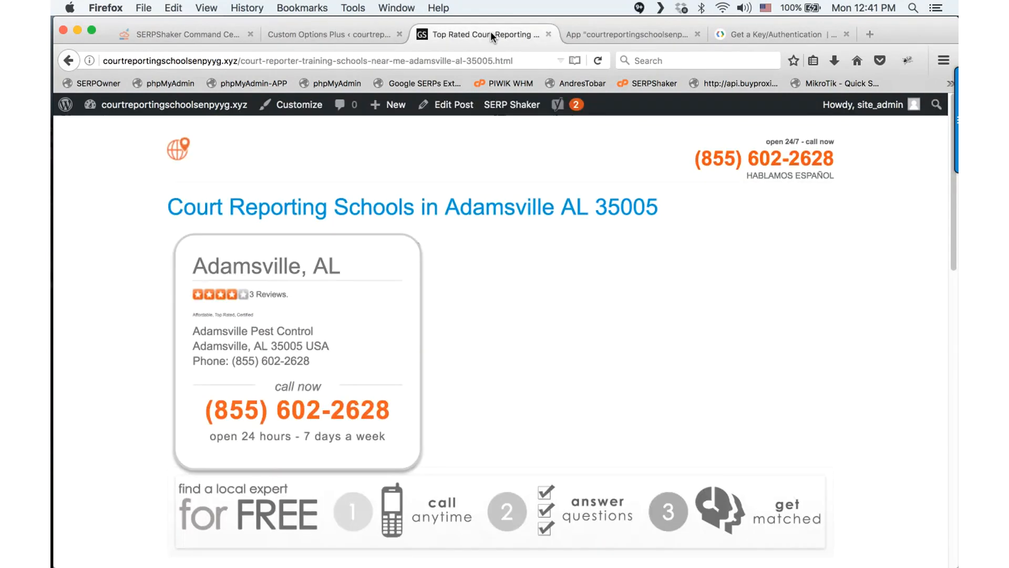
left_click(597, 61)
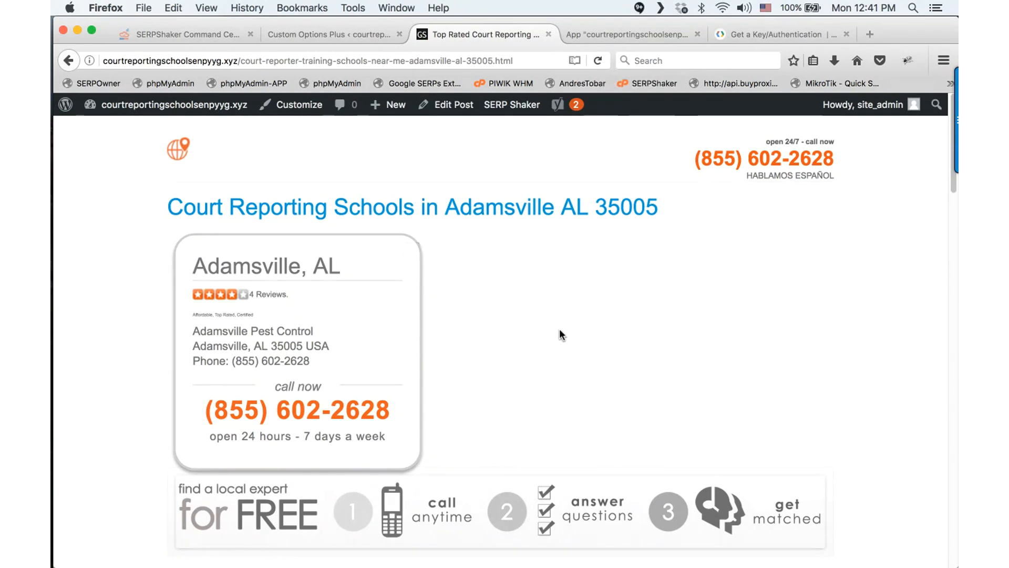
scroll(559, 329, "down", 3)
scroll(560, 329, "up", 3)
left_click(598, 61)
scroll(585, 281, "down", 15)
scroll(586, 284, "down", 5)
scroll(588, 289, "up", 20)
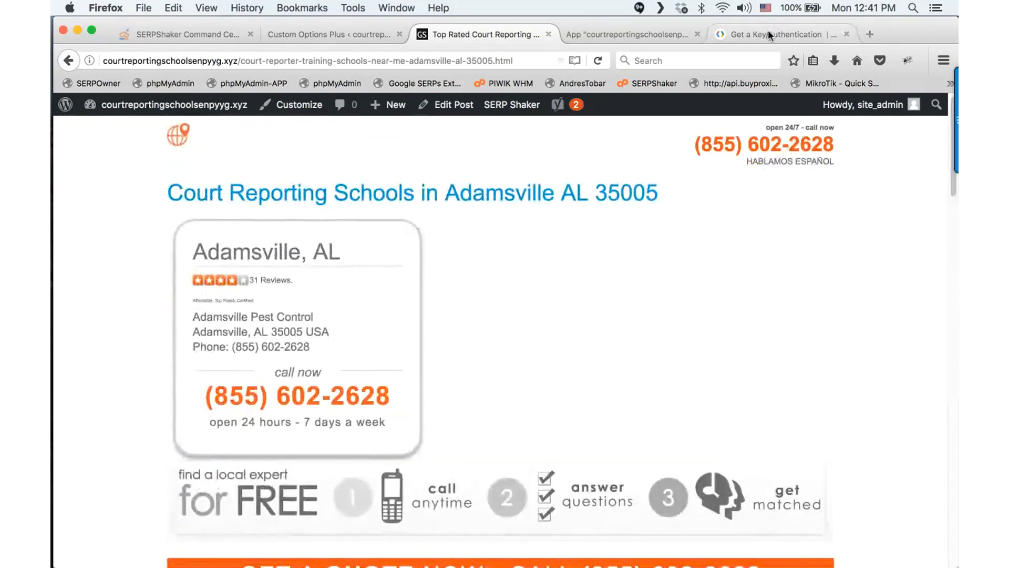
Open the API Console from the key confirmation in the Google Maps documentation and bring up the API library for the newwebsites project.
left_click(768, 30)
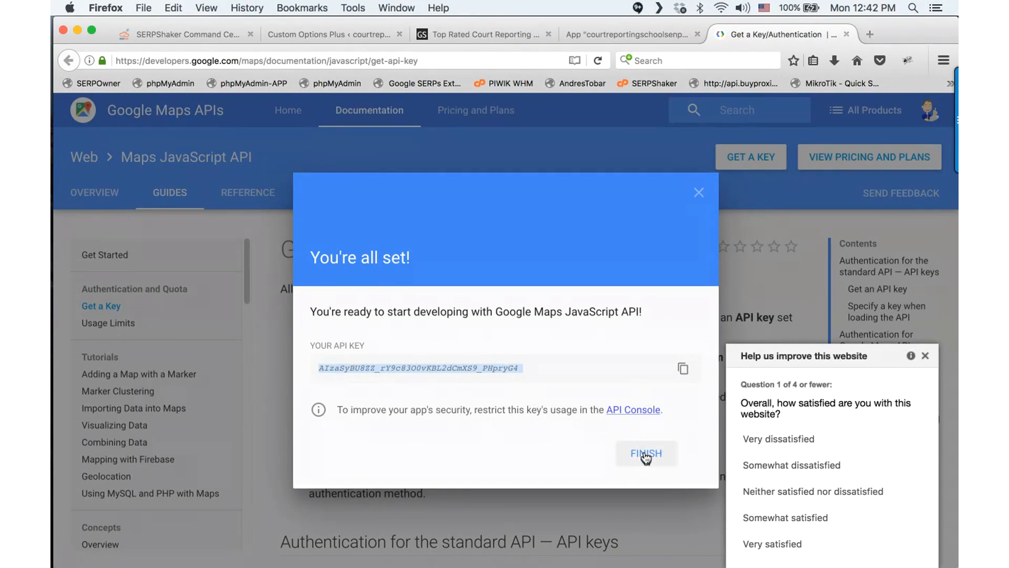
left_click(636, 411)
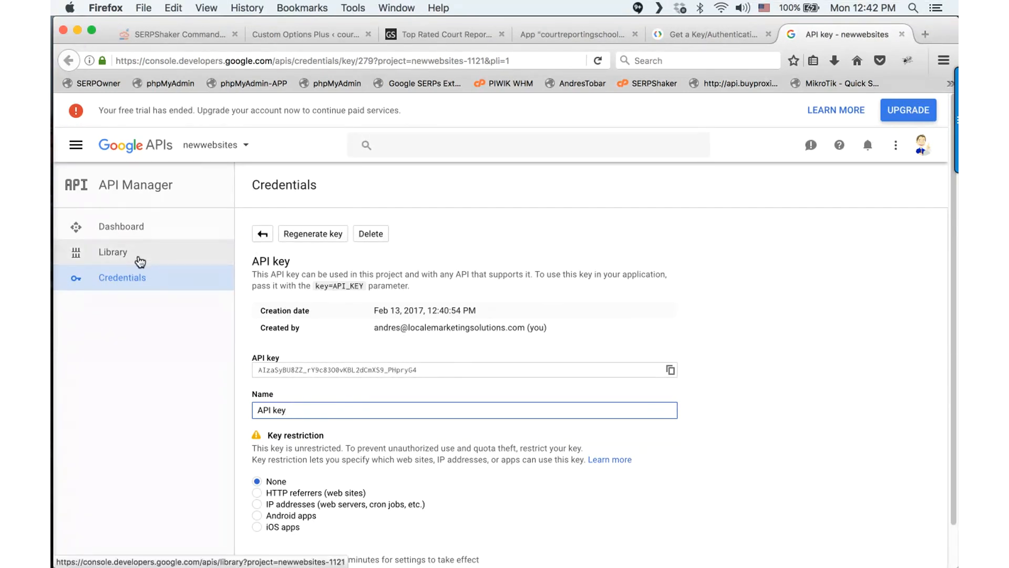
left_click(125, 225)
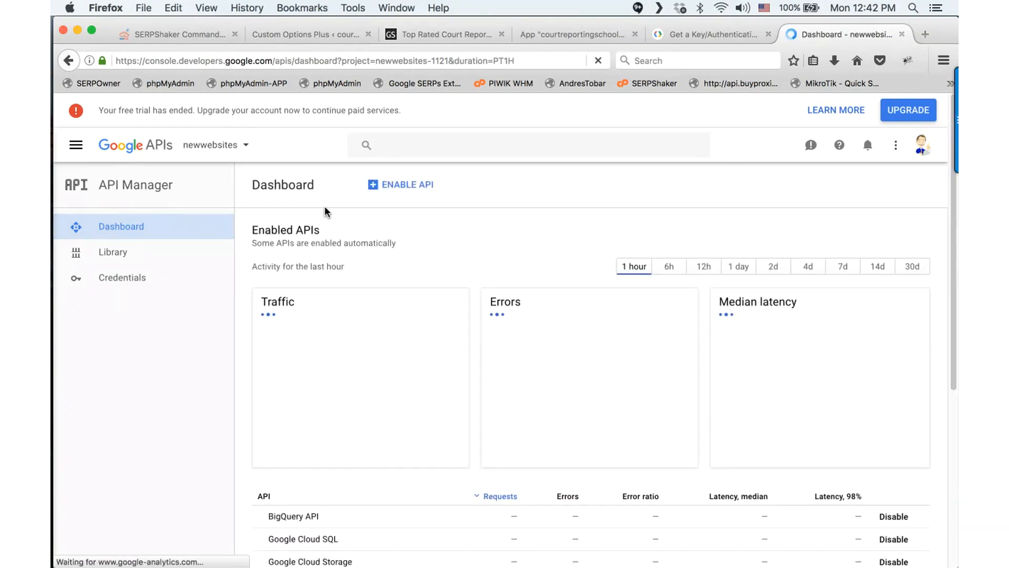
left_click(414, 192)
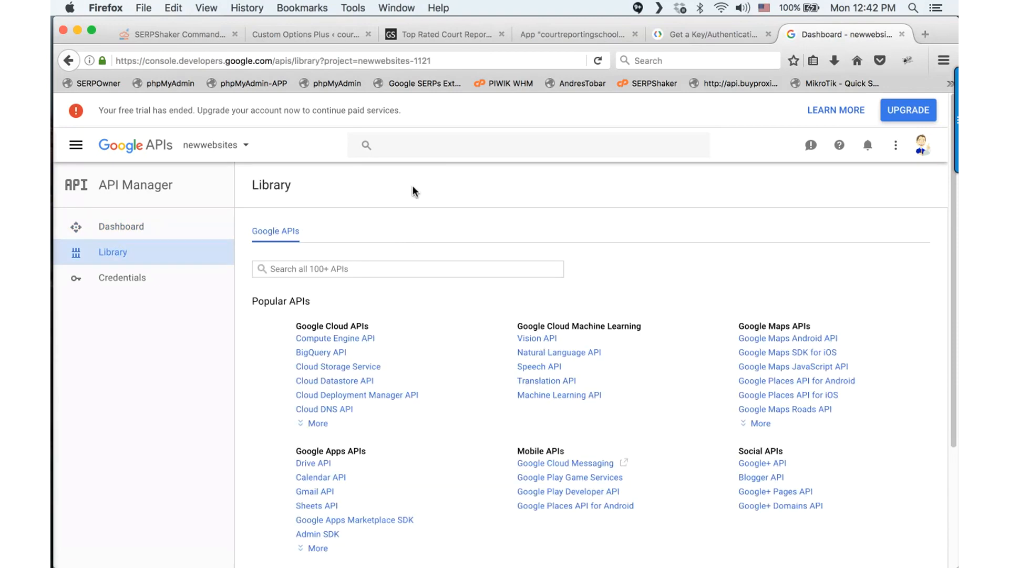
Search the API library for "static" and enable the Google Static Maps API.
left_click(360, 269)
type("static")
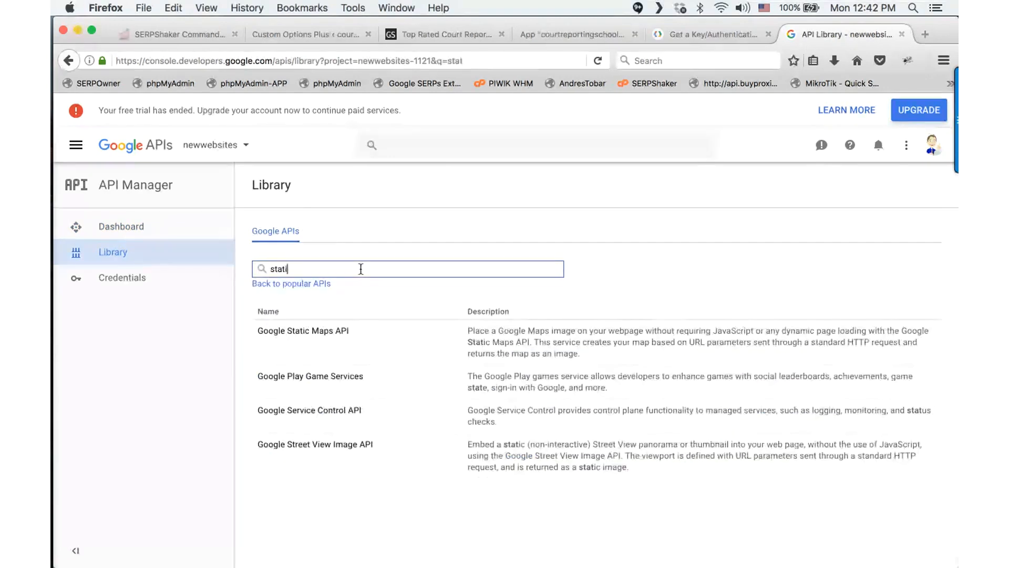
left_click(331, 334)
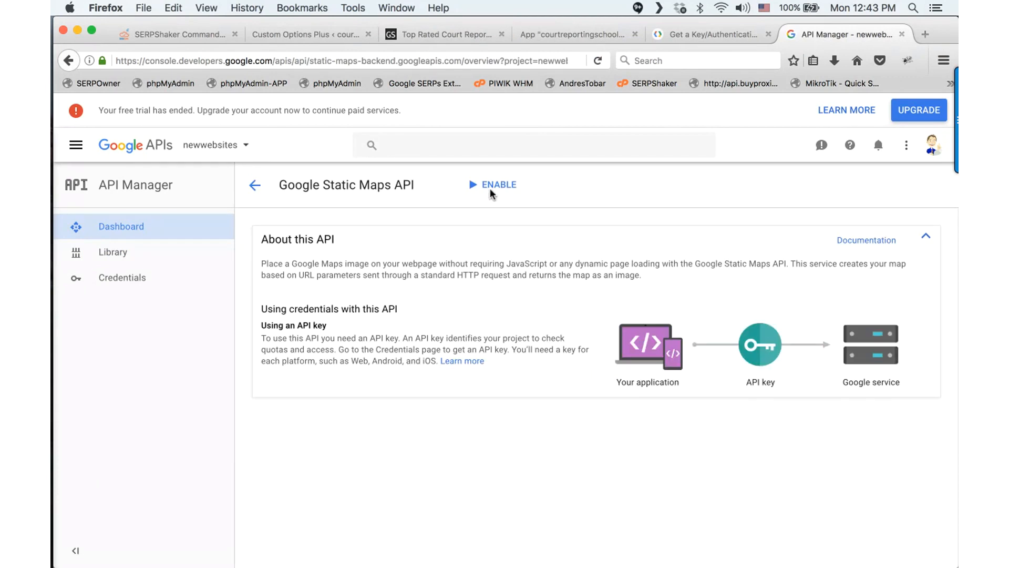
left_click(495, 188)
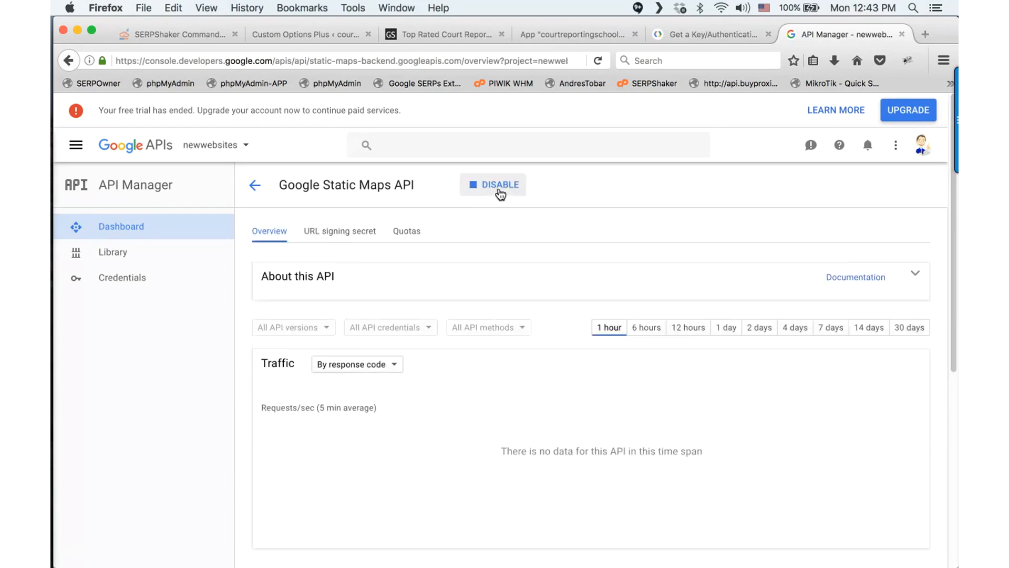
Reload the Adamsville post and check the Google map beside the business details.
left_click(429, 32)
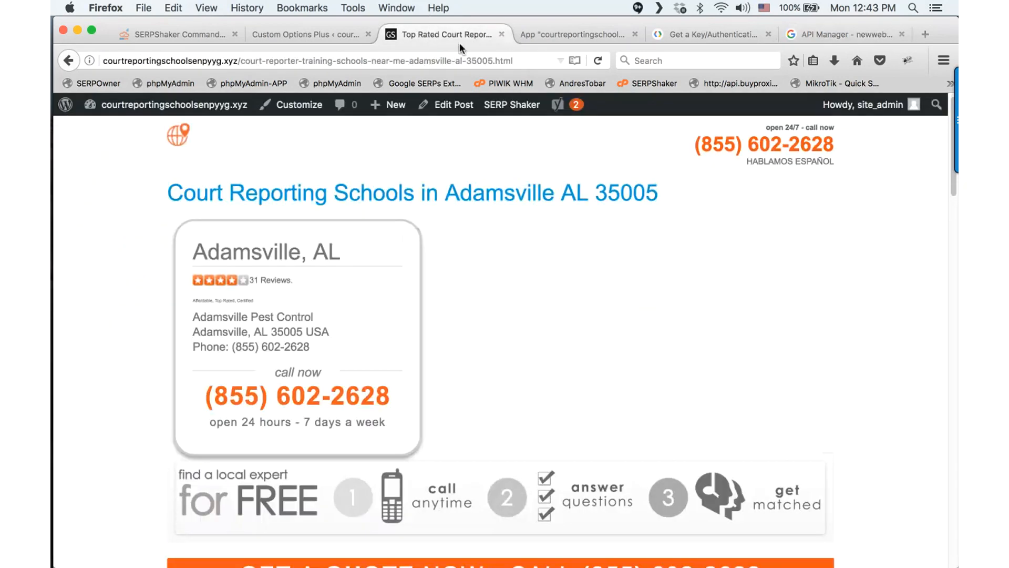
left_click(598, 61)
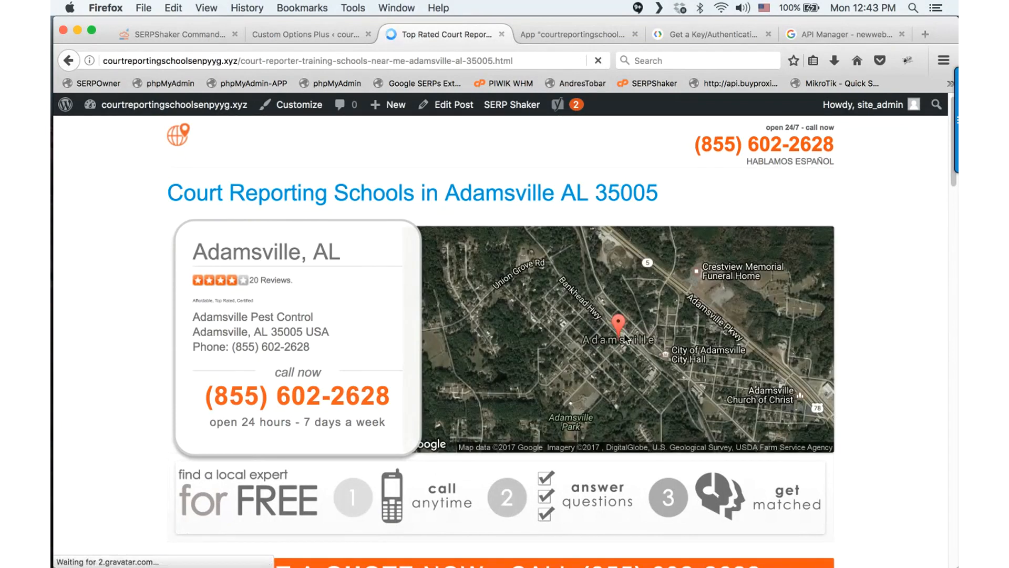
scroll(623, 332, "down", 1)
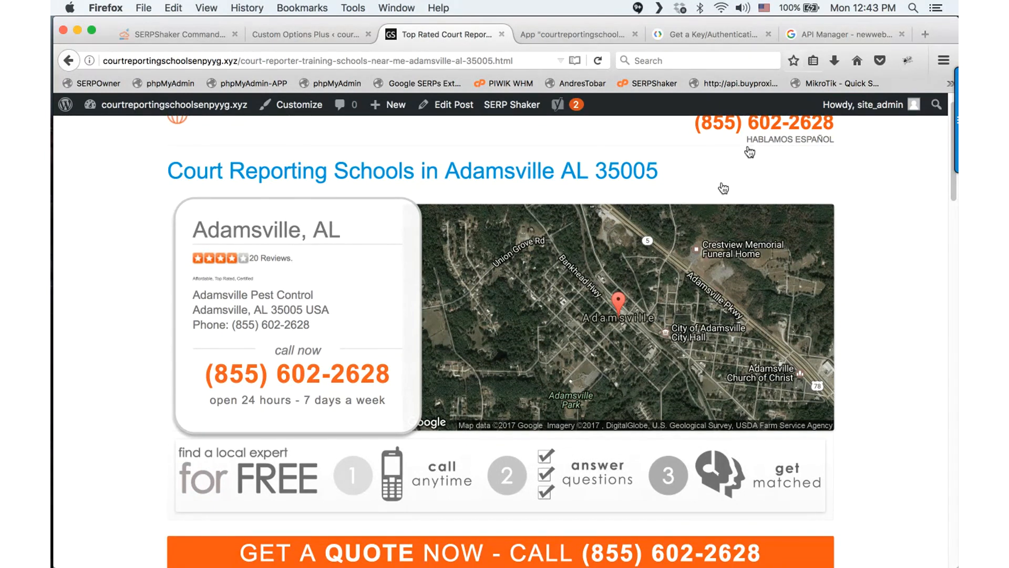
scroll(458, 267, "down", 3)
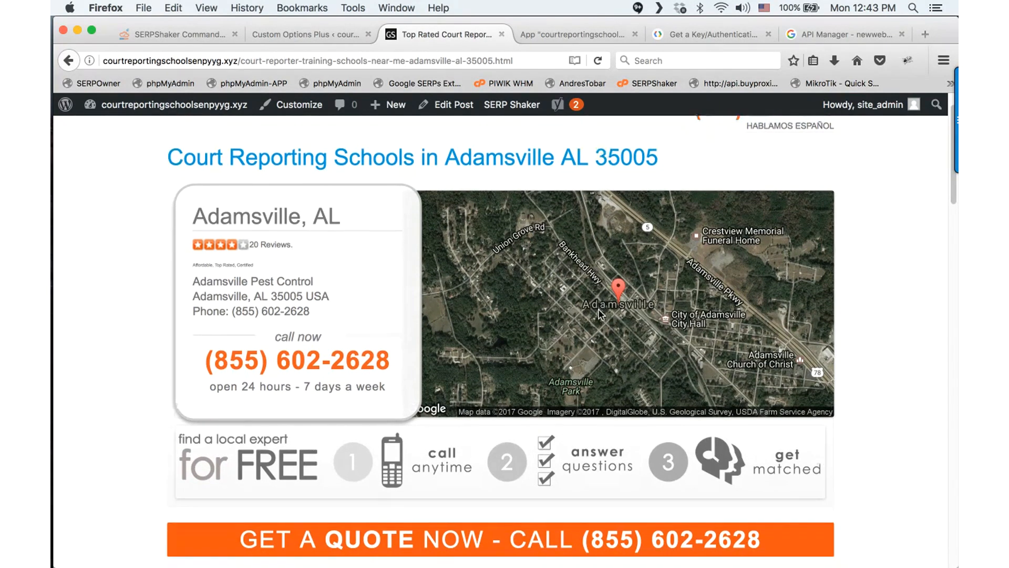
scroll(455, 261, "up", 2)
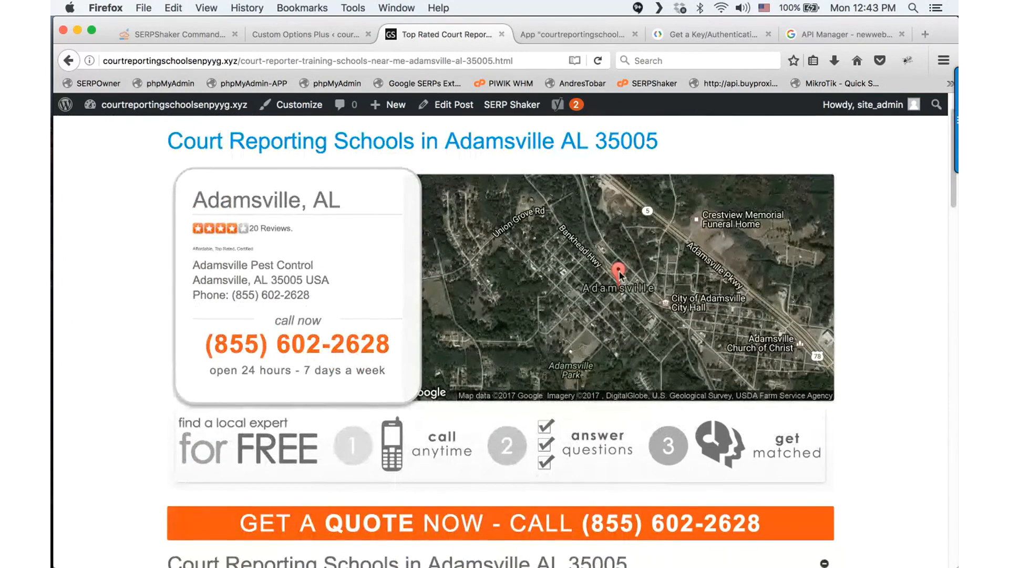
left_click_drag(956, 269, 956, 316)
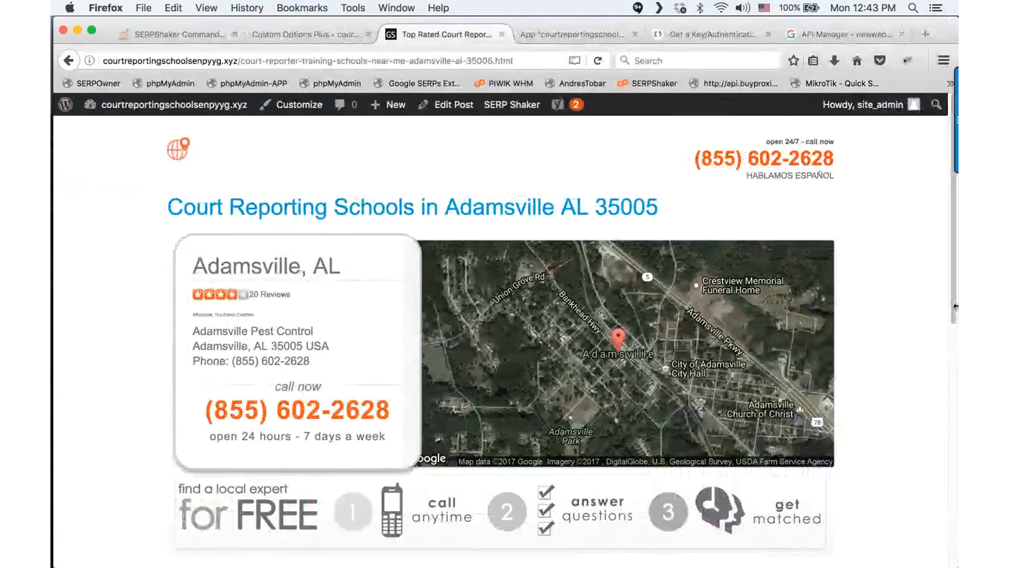
scroll(554, 282, "down", 2)
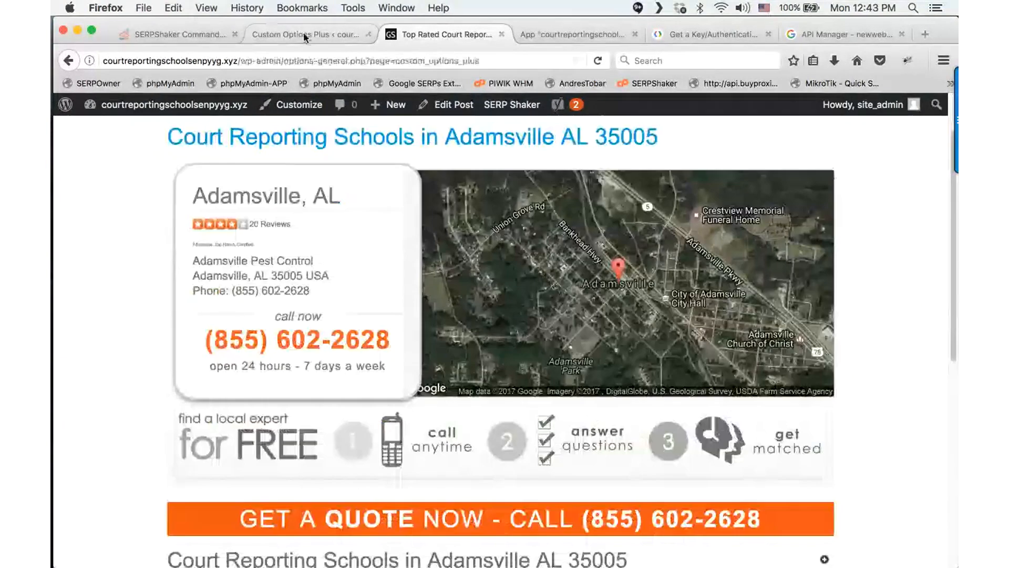
Paste the copied API key as the Youtube API key in the Shaker Pages Settings & Tools and save it.
left_click(303, 34)
scroll(521, 330, "down", 1)
scroll(521, 329, "up", 1)
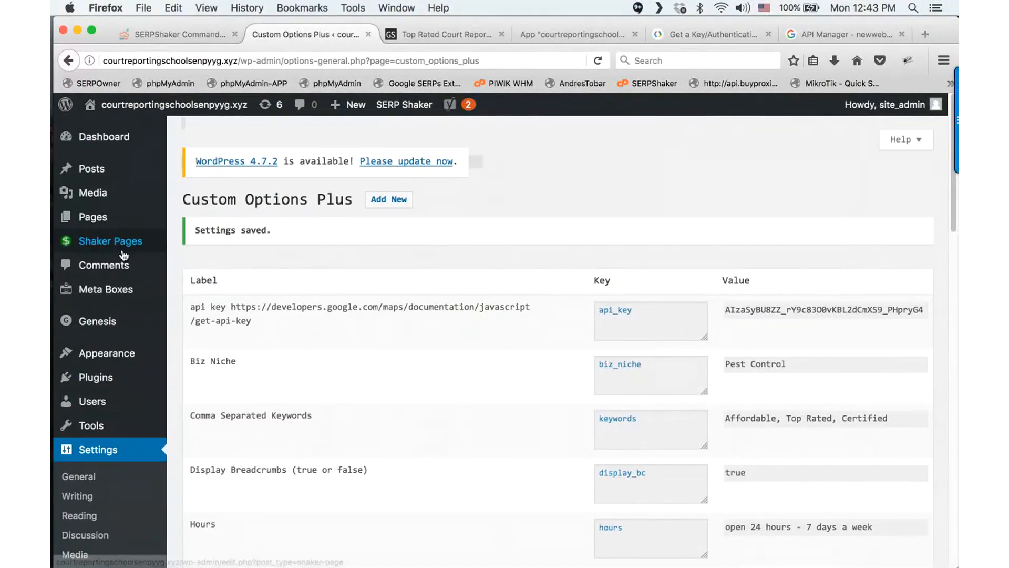
left_click(188, 250)
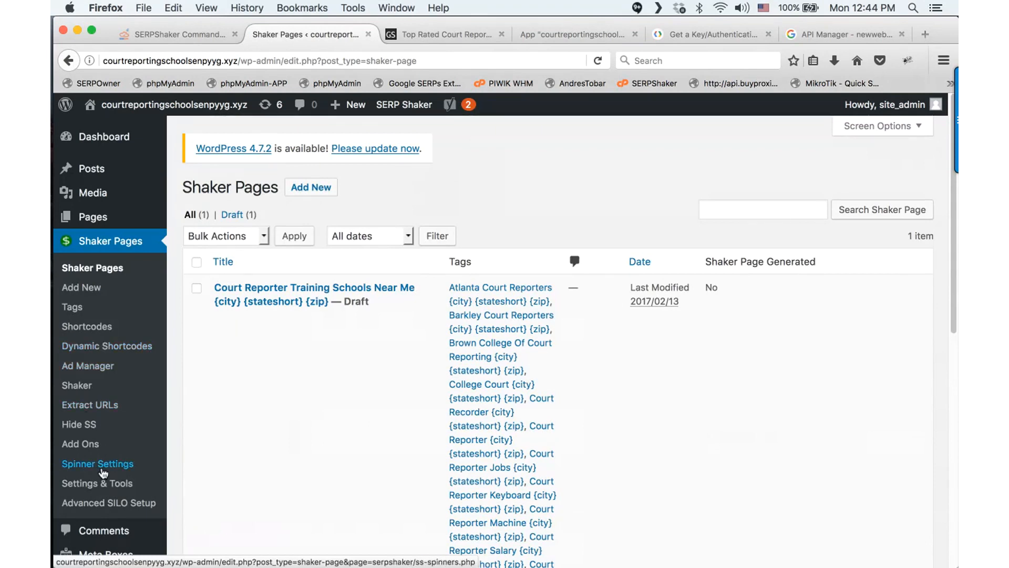
left_click(105, 482)
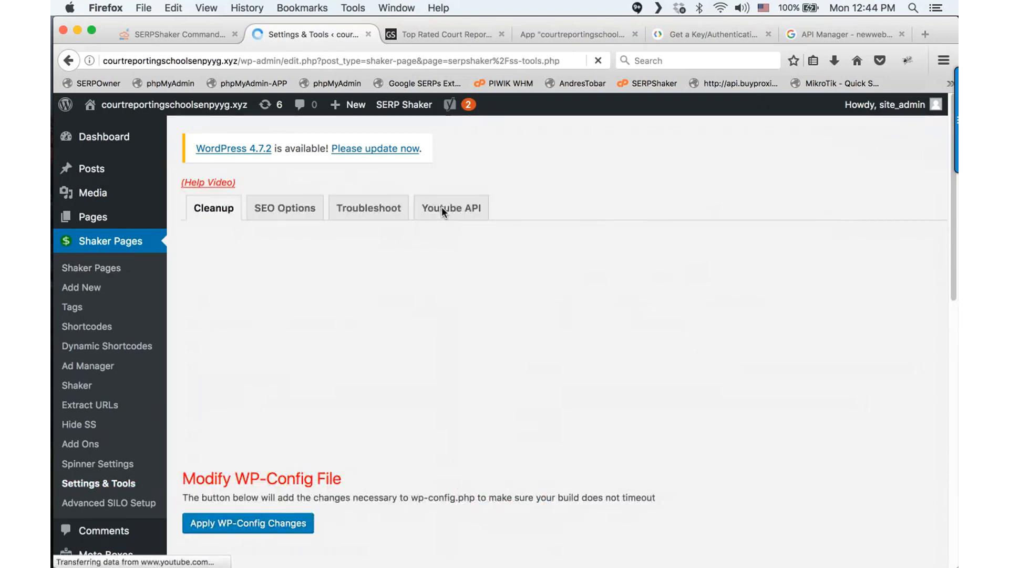
left_click(443, 211)
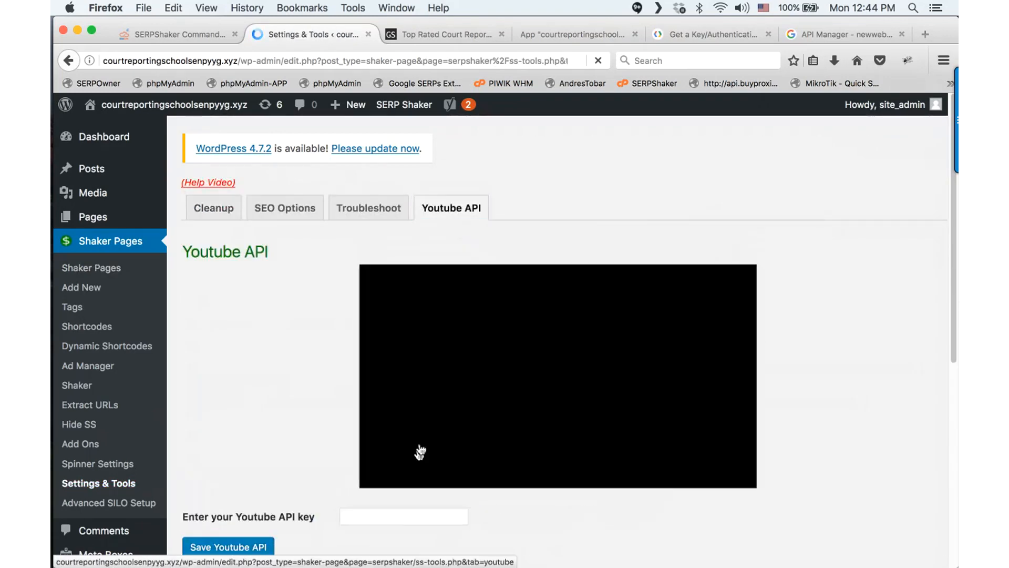
left_click(421, 517)
key("super+v")
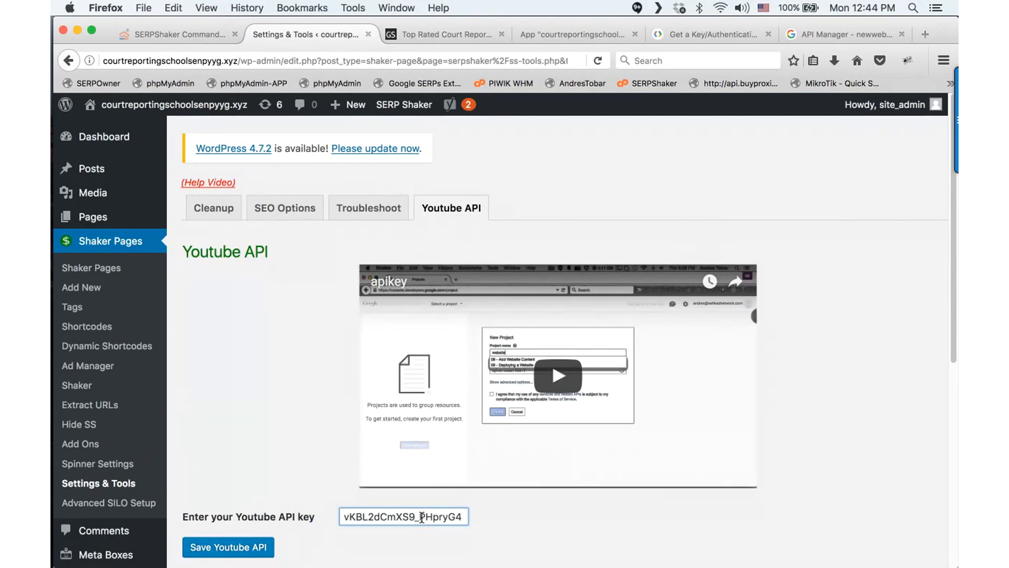
left_click(259, 547)
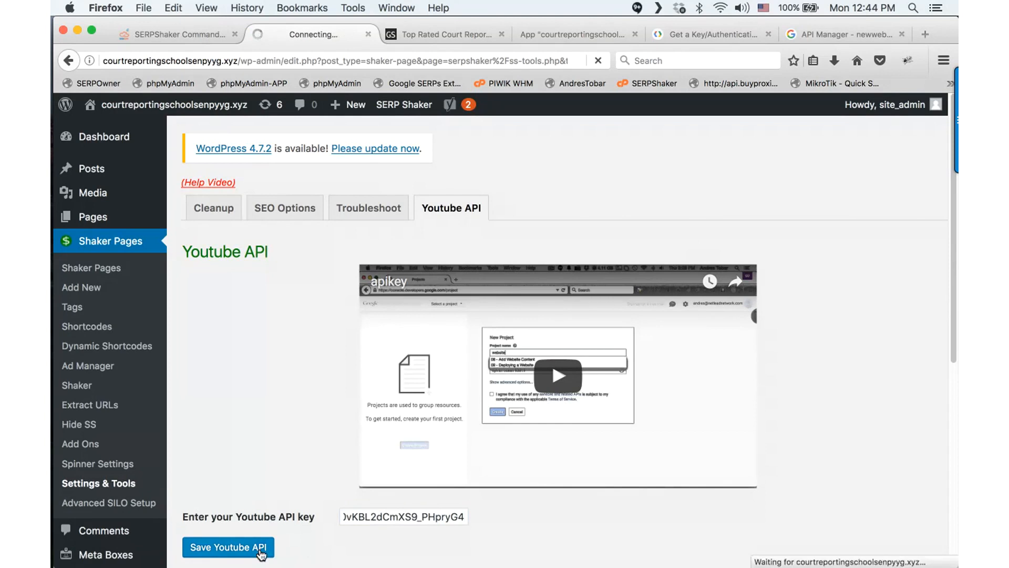
Search the Google API library for "youtu" and open YouTube Data API v3 to check whether it is enabled.
left_click(741, 30)
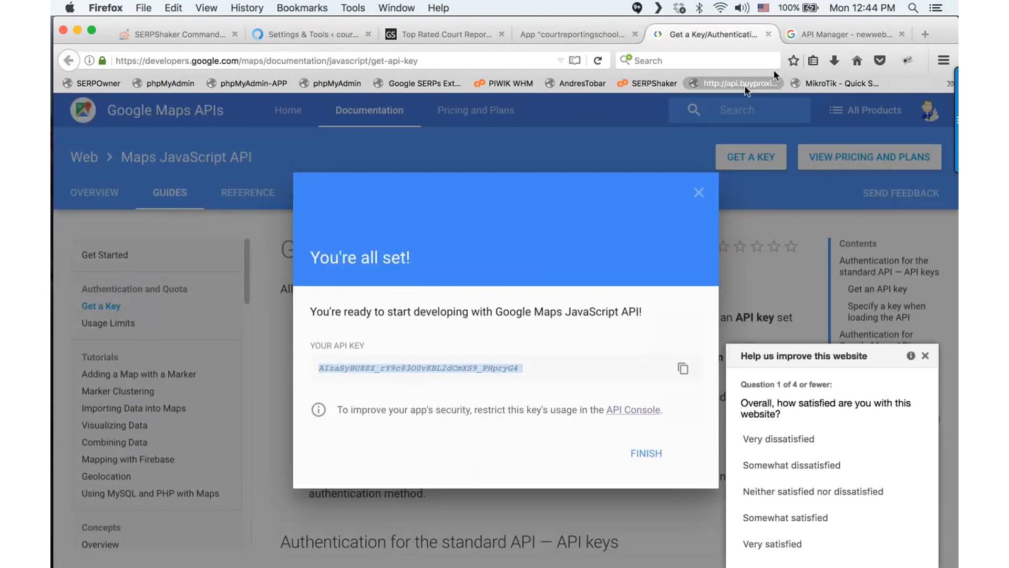
left_click(837, 35)
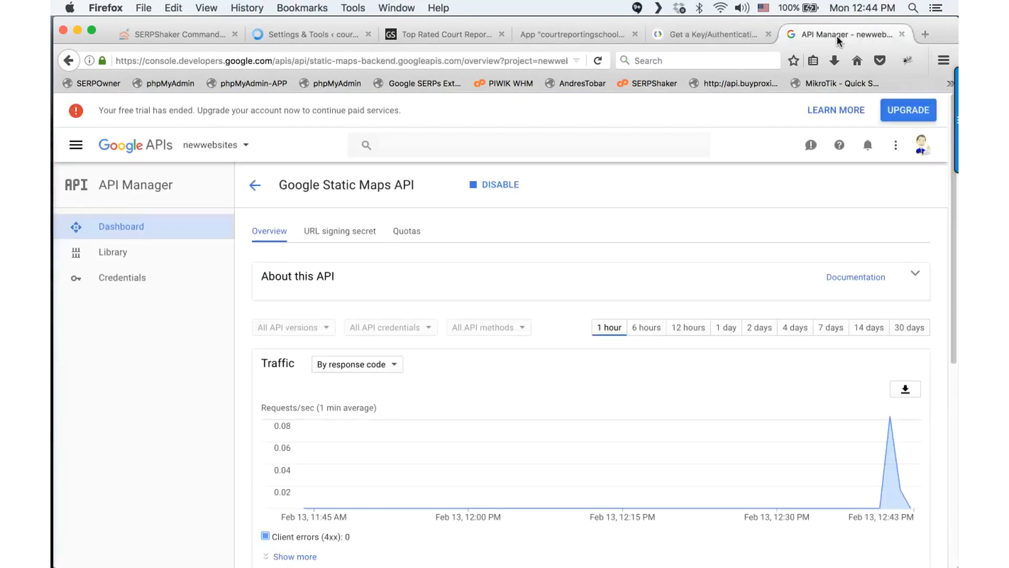
left_click(255, 189)
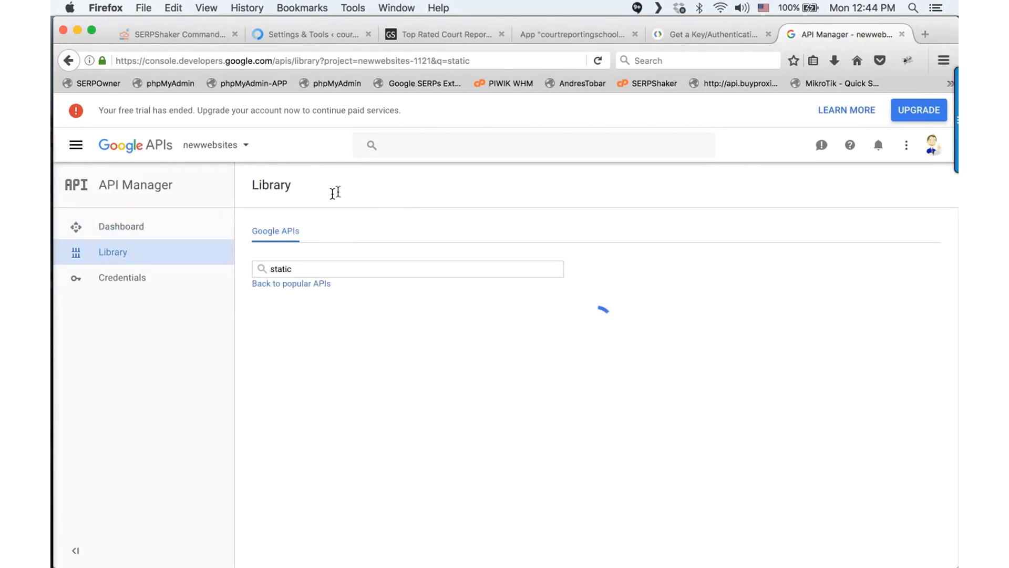
double_click(300, 269)
type("y")
type("outu")
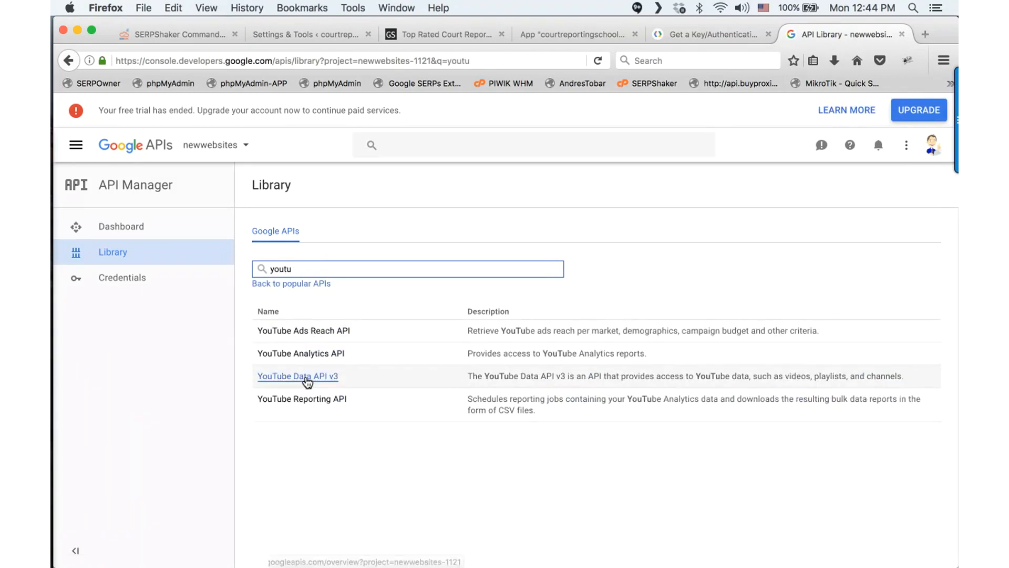
left_click(307, 377)
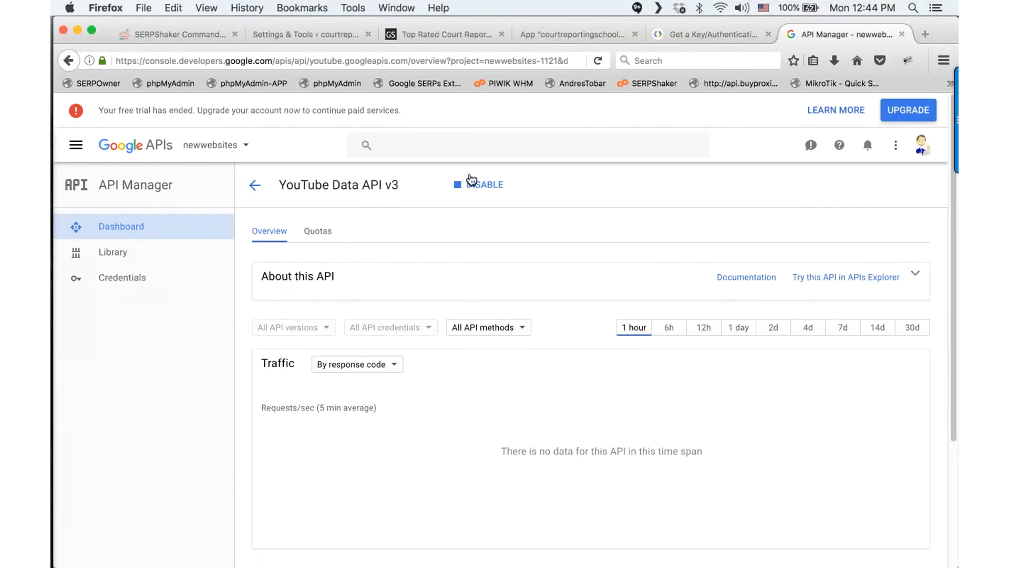
Check the saved Youtube API key, reload the Adamsville post, and look through its article content.
left_click(287, 35)
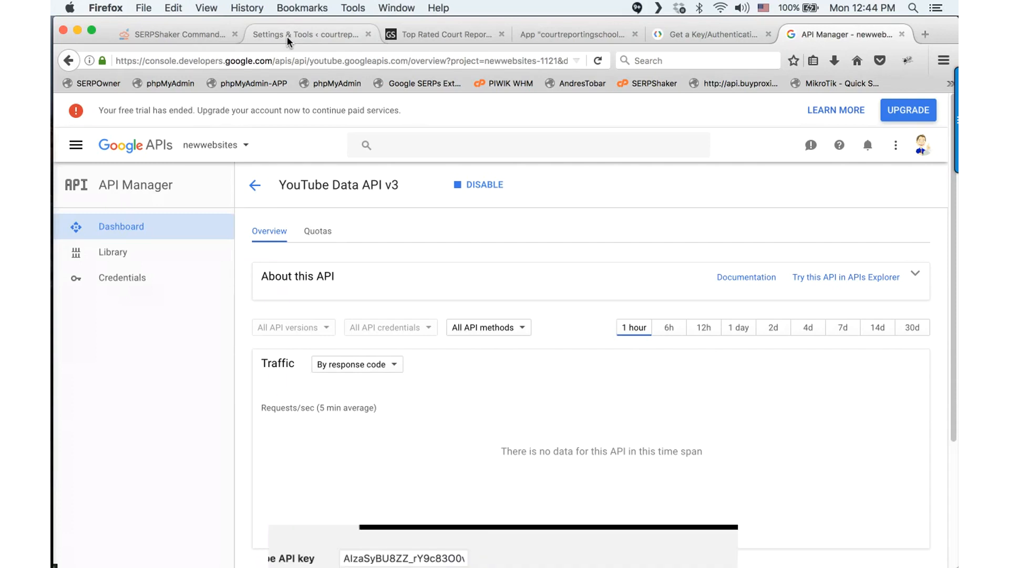
scroll(440, 440, "down", 3)
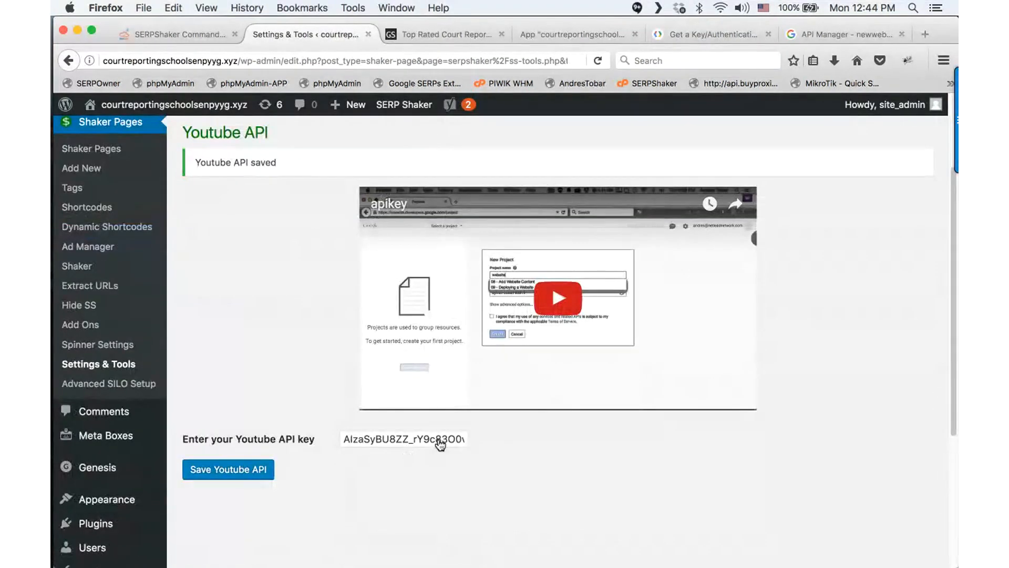
left_click(441, 34)
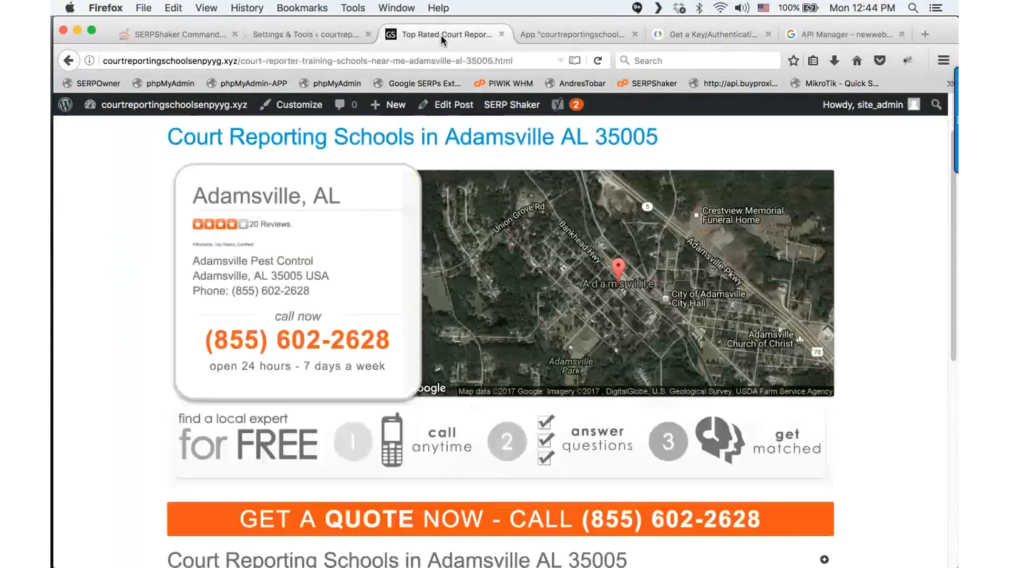
left_click(599, 61)
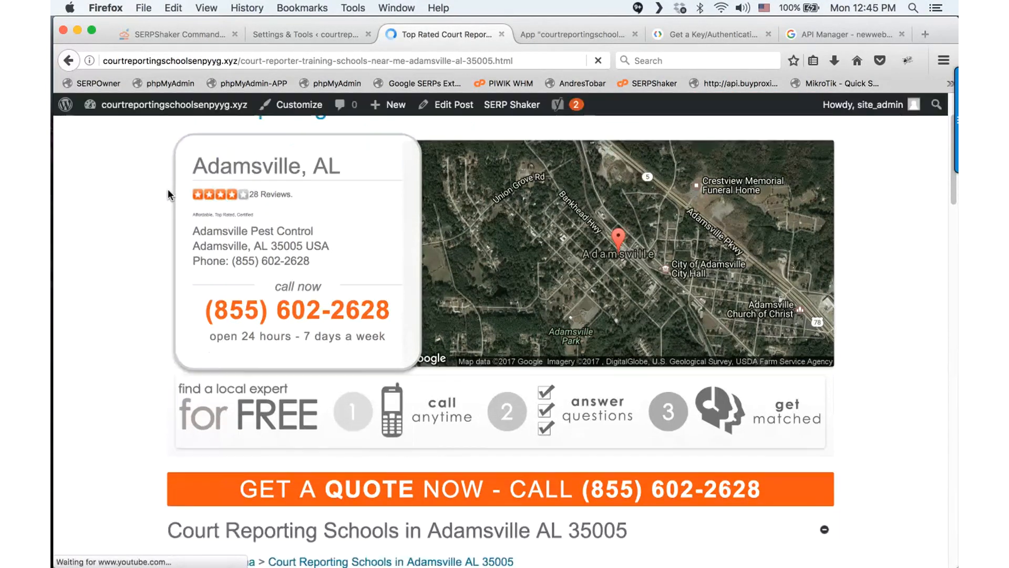
scroll(168, 188, "down", 6)
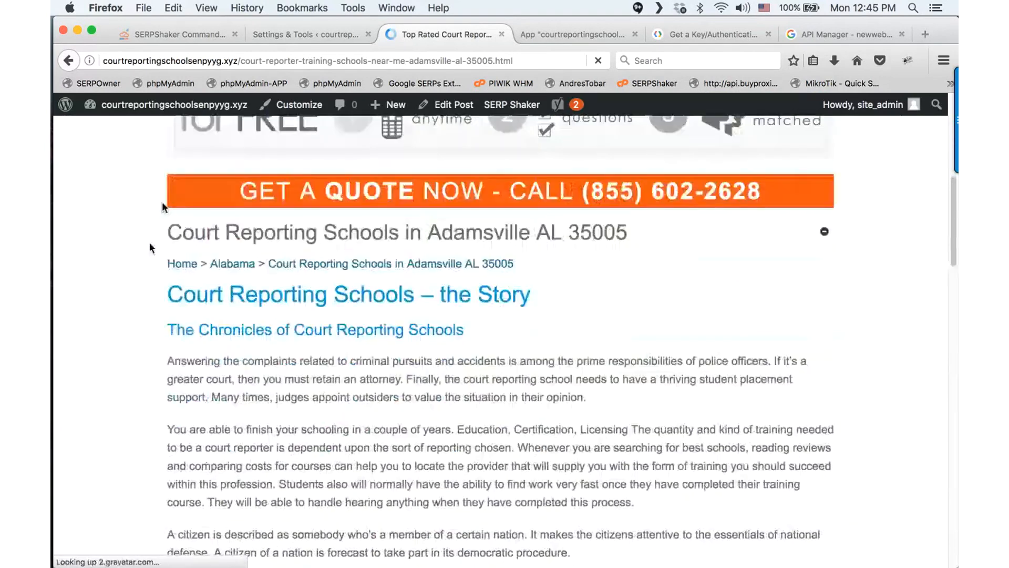
scroll(149, 260, "down", 11)
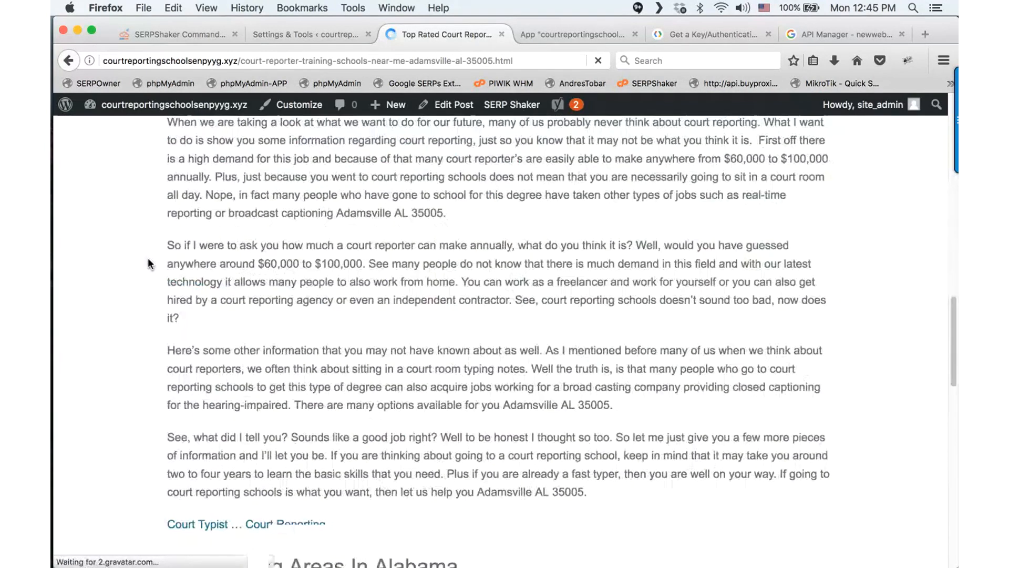
scroll(149, 263, "down", 6)
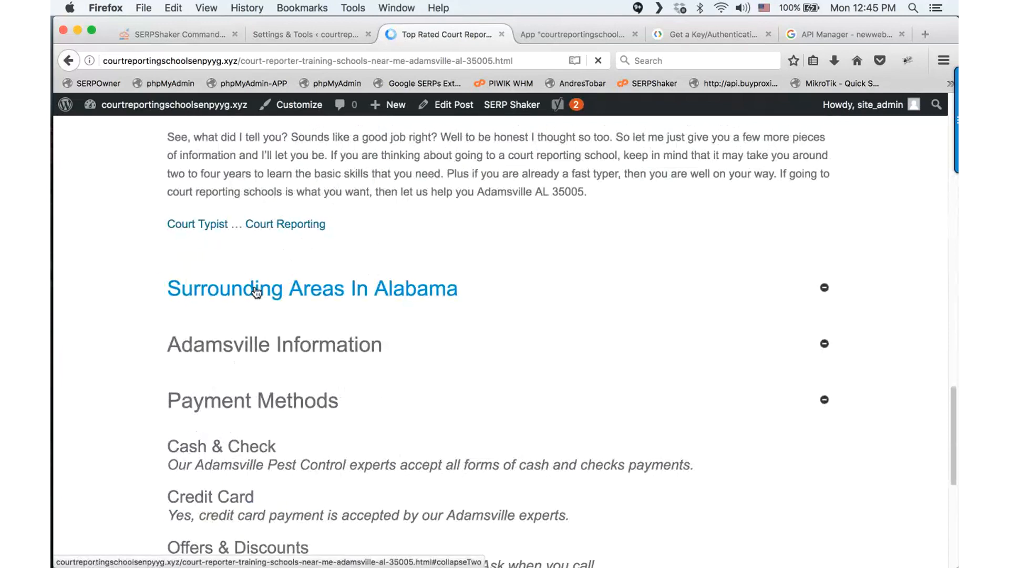
Expand the Surrounding Areas In Alabama section of the post and review its city links and Local Results.
left_click(328, 294)
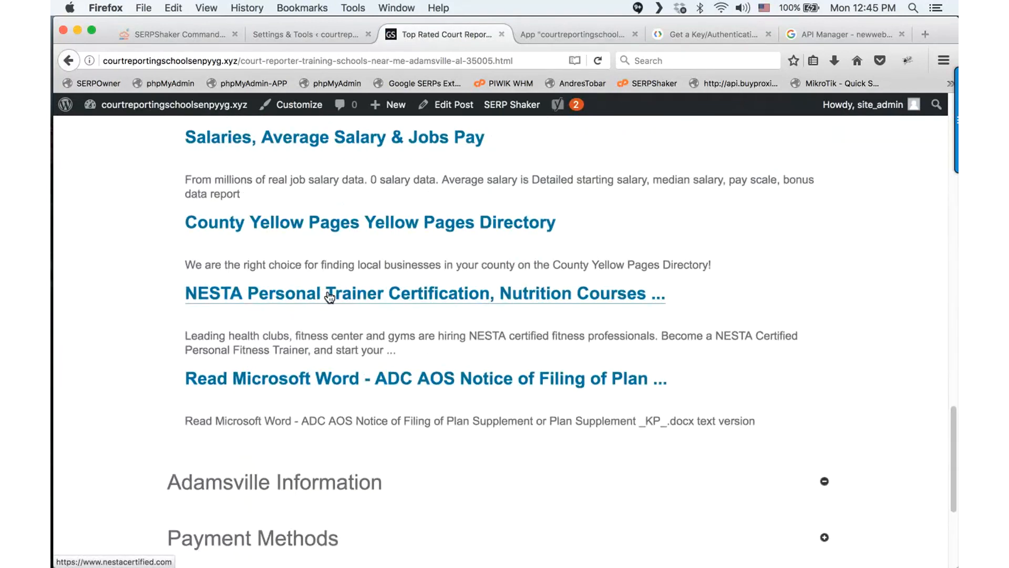
scroll(329, 297, "up", 7)
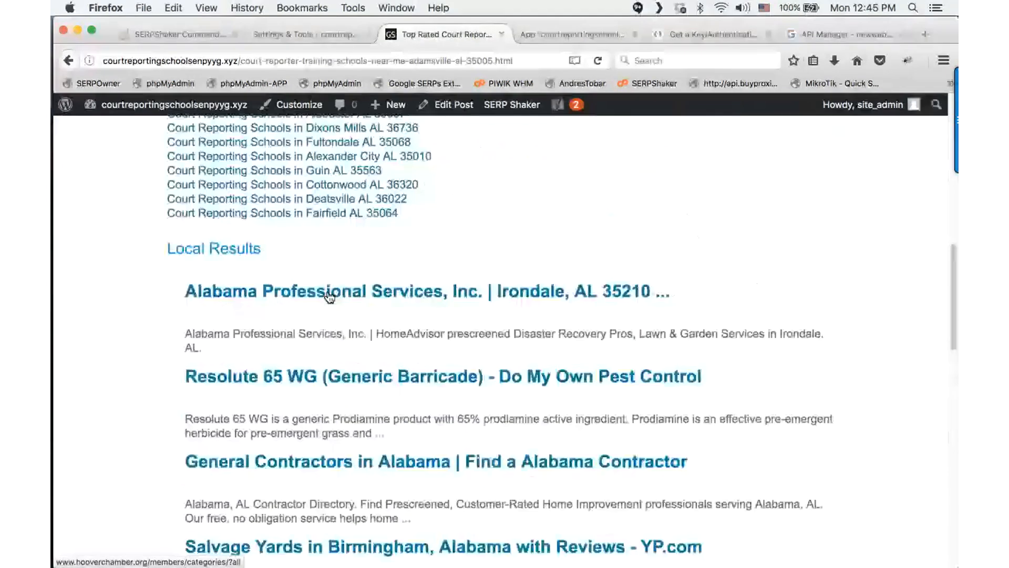
scroll(329, 295, "up", 5)
scroll(320, 297, "down", 2)
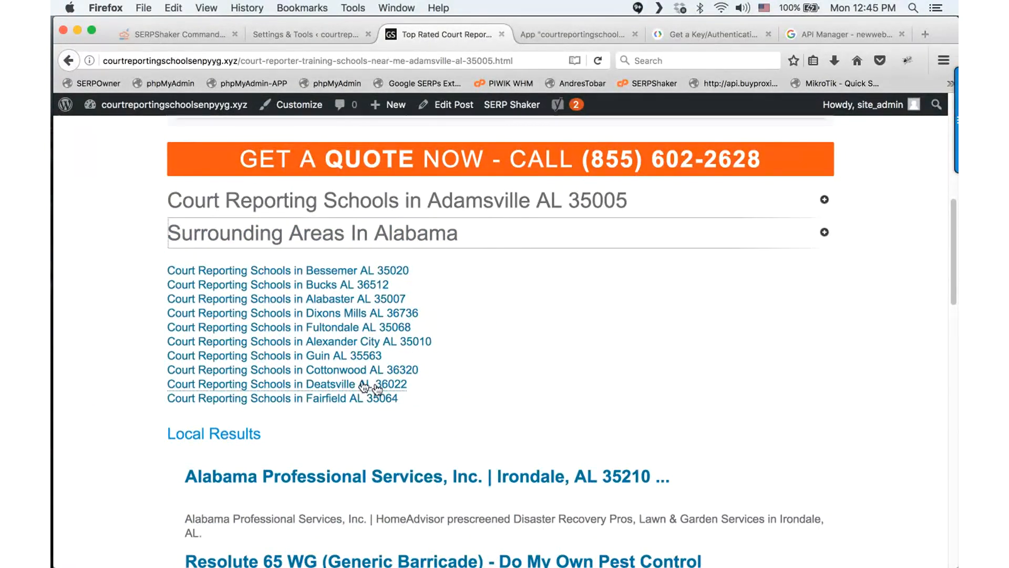
Open the site's installed plugins list and find the RSS Via Shortcode for Page & Post plugin.
scroll(315, 374, "down", 2)
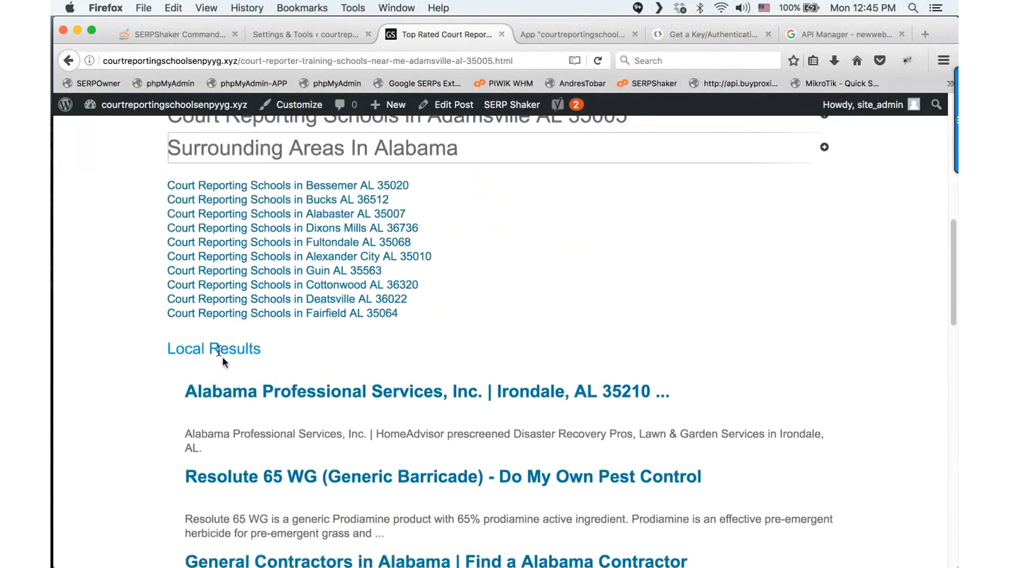
scroll(213, 341, "down", 1)
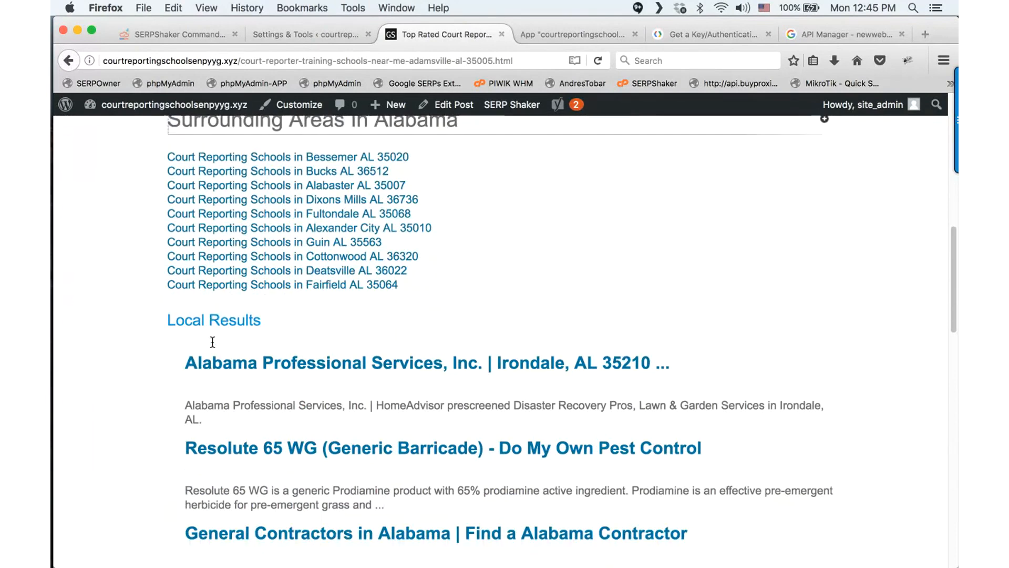
left_click(311, 33)
scroll(138, 368, "down", 5)
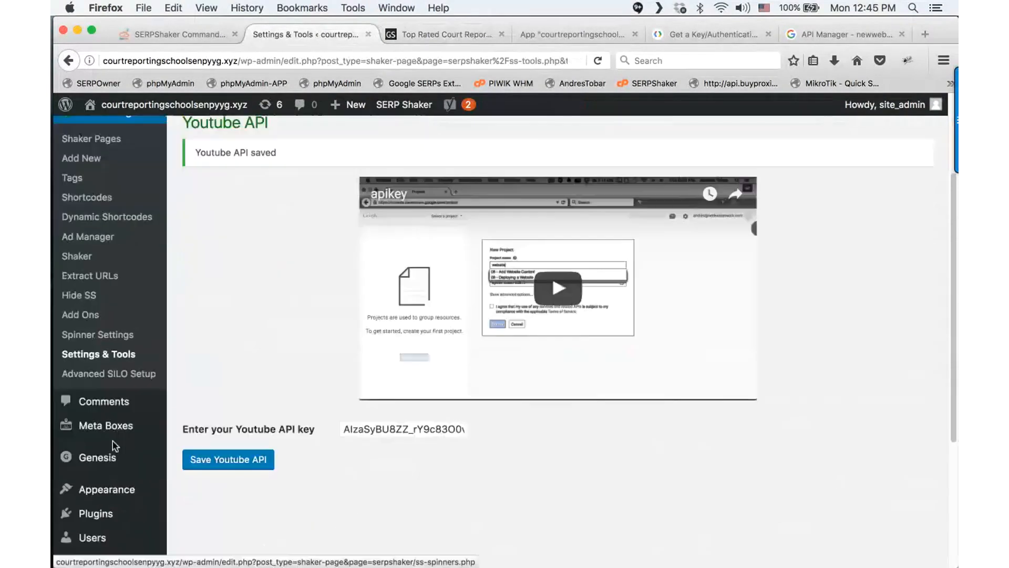
left_click(106, 450)
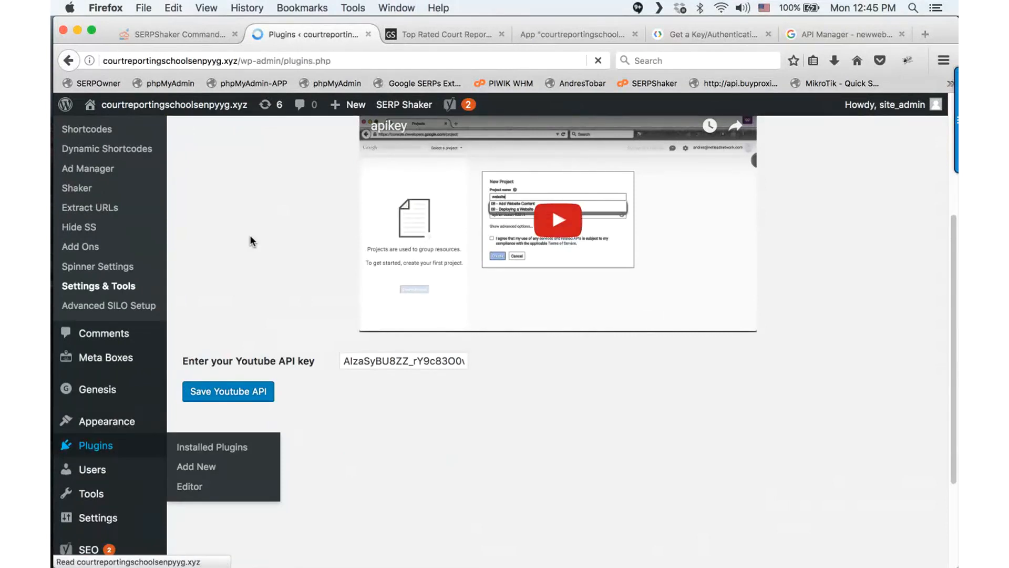
scroll(251, 237, "down", 1)
scroll(251, 240, "down", 15)
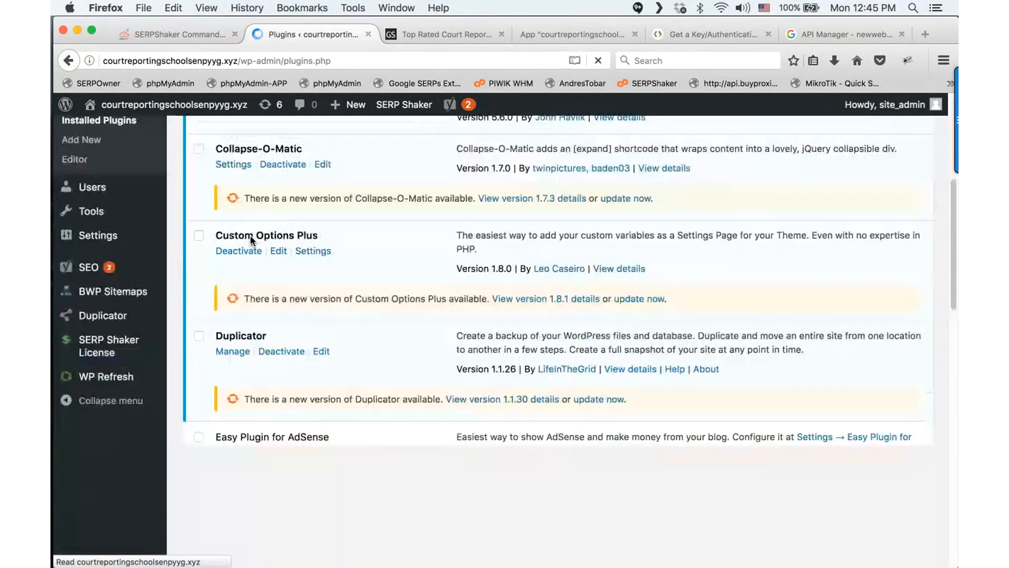
scroll(426, 295, "down", 3)
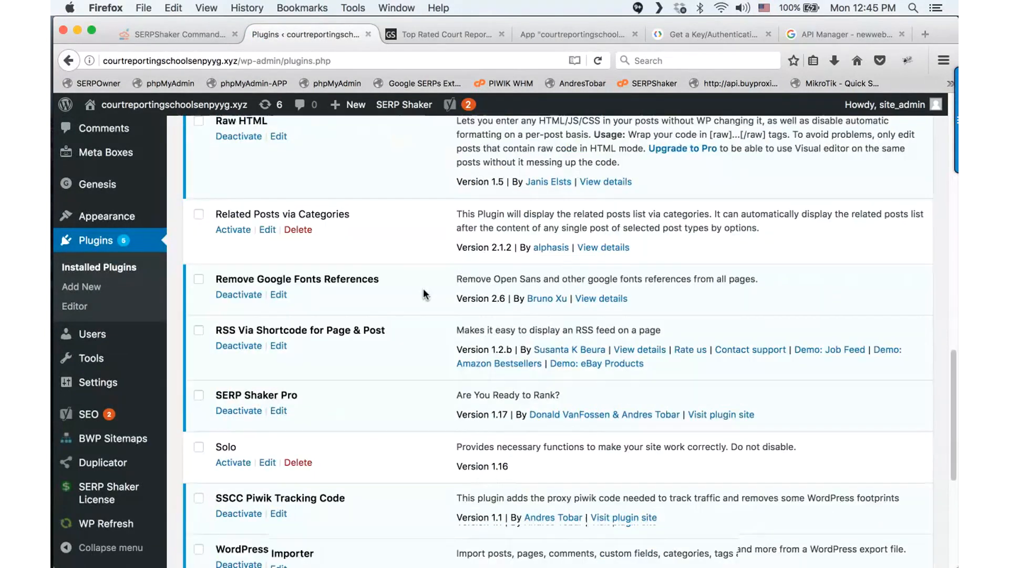
mouse_move(223, 278)
left_mouse_down()
mouse_move(384, 276)
mouse_move(217, 279)
left_mouse_up()
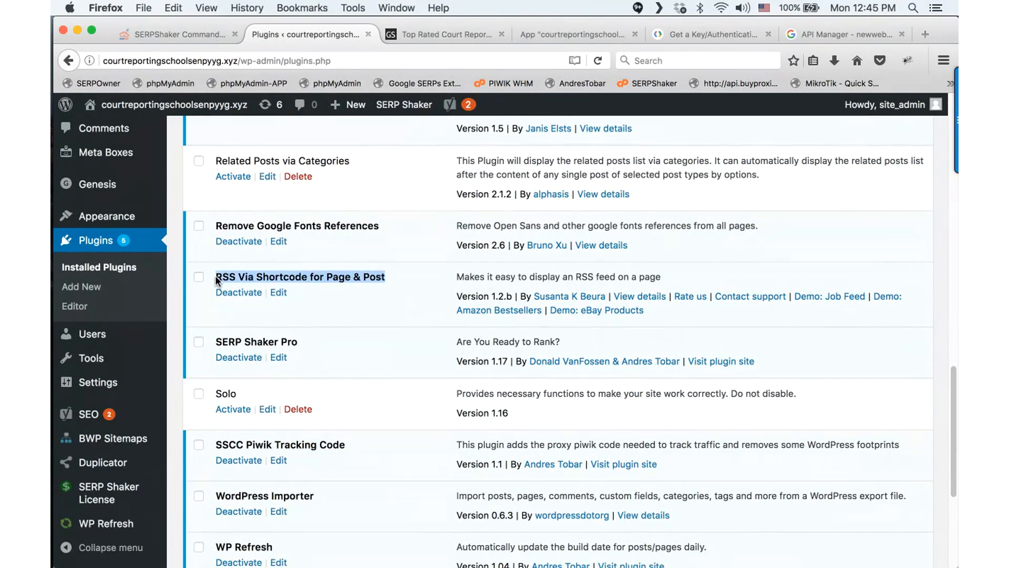
Return to the Adamsville post, look over its Local Results, and highlight "adamsville-al" in the page address.
left_click(461, 33)
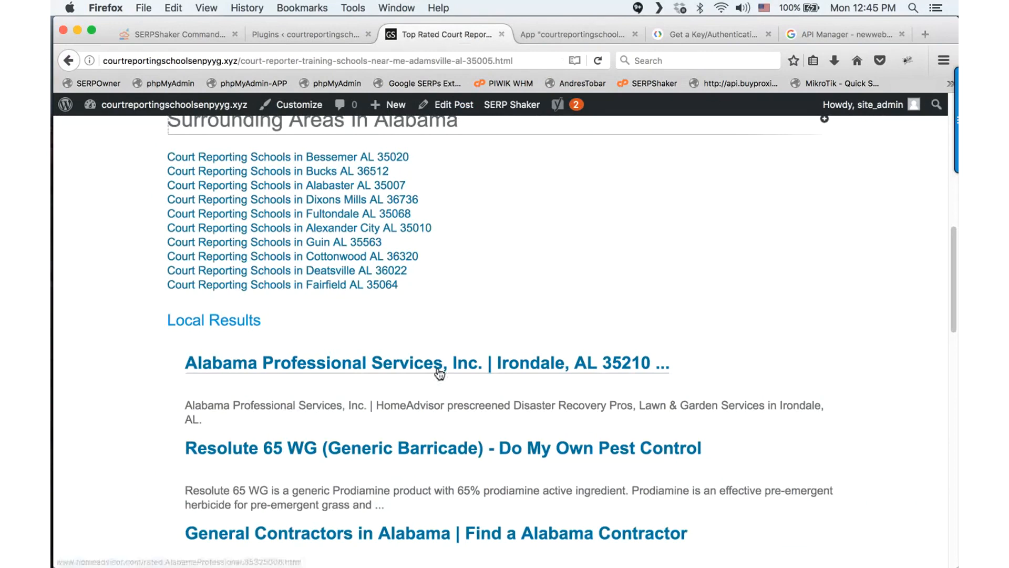
scroll(439, 371, "down", 1)
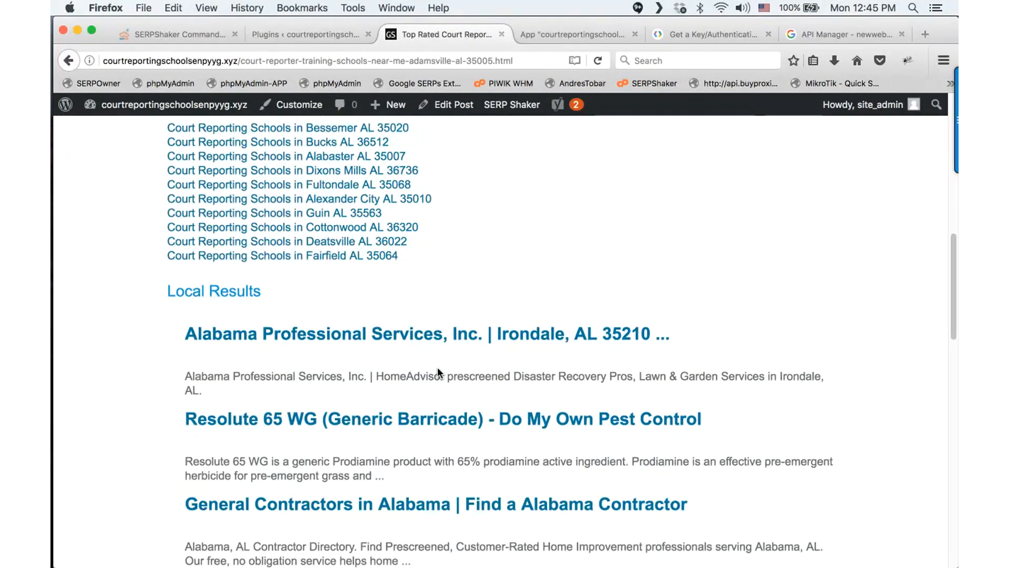
scroll(438, 369, "down", 2)
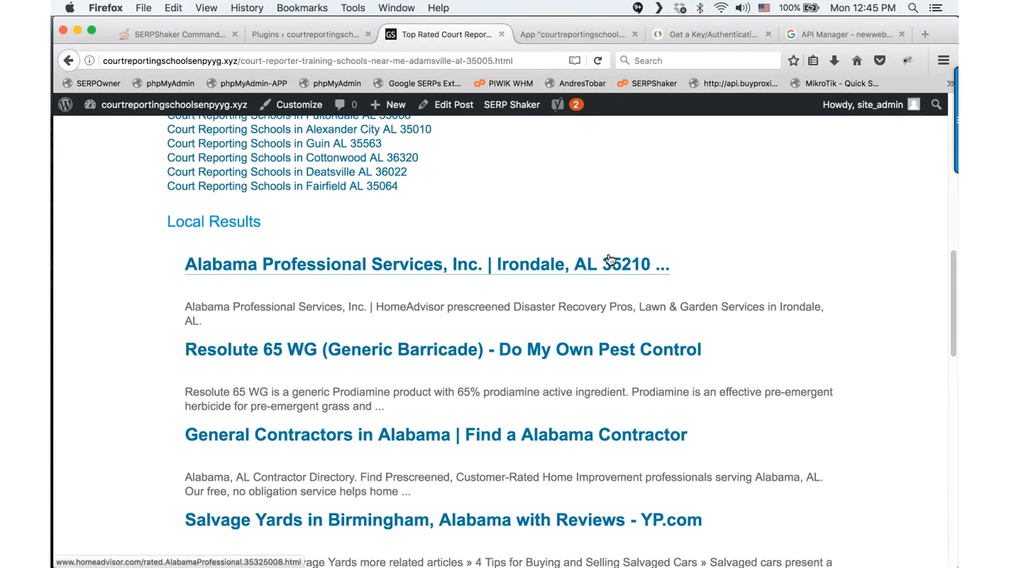
scroll(827, 296, "up", 3)
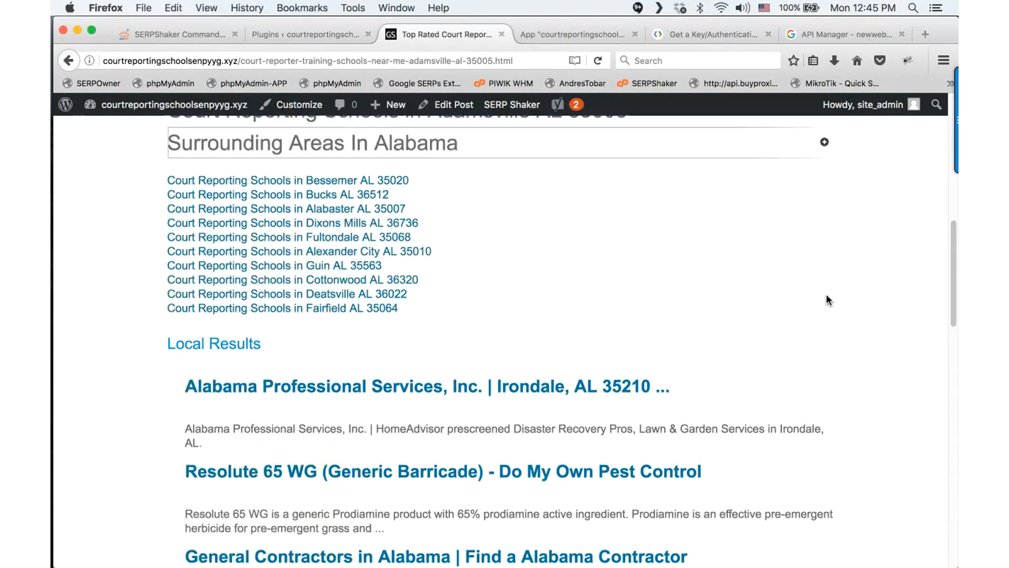
scroll(826, 295, "down", 2)
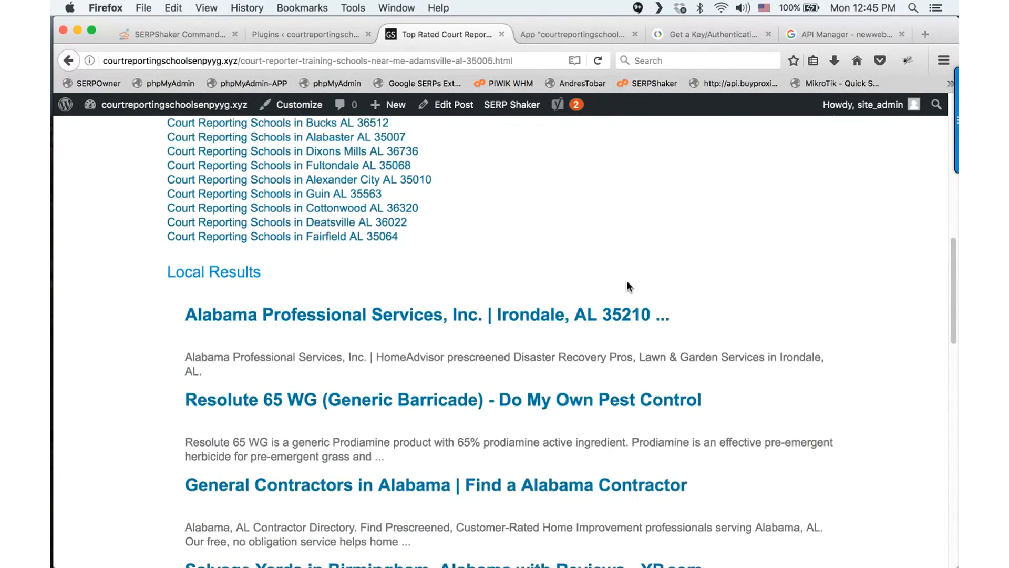
scroll(627, 285, "up", 9)
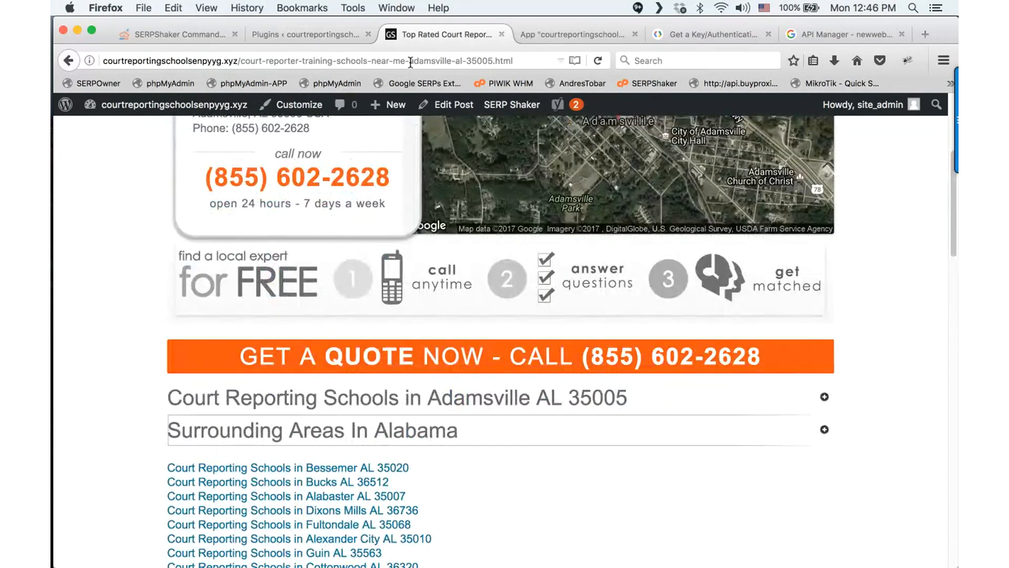
left_click_drag(410, 60, 461, 59)
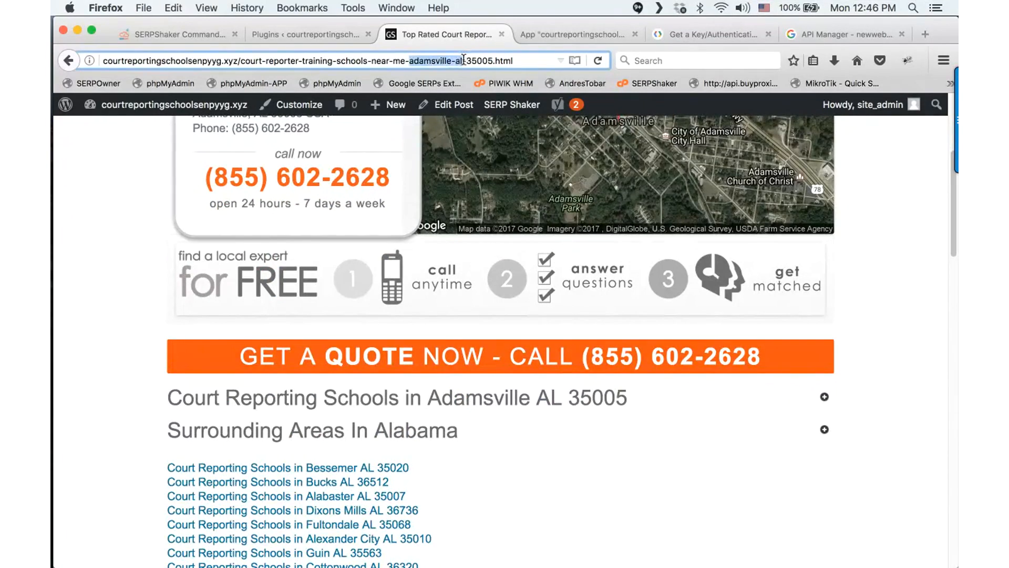
Read through the Local Results entries down to the post's closing sections and back up to the Local Results heading.
scroll(875, 392, "down", 10)
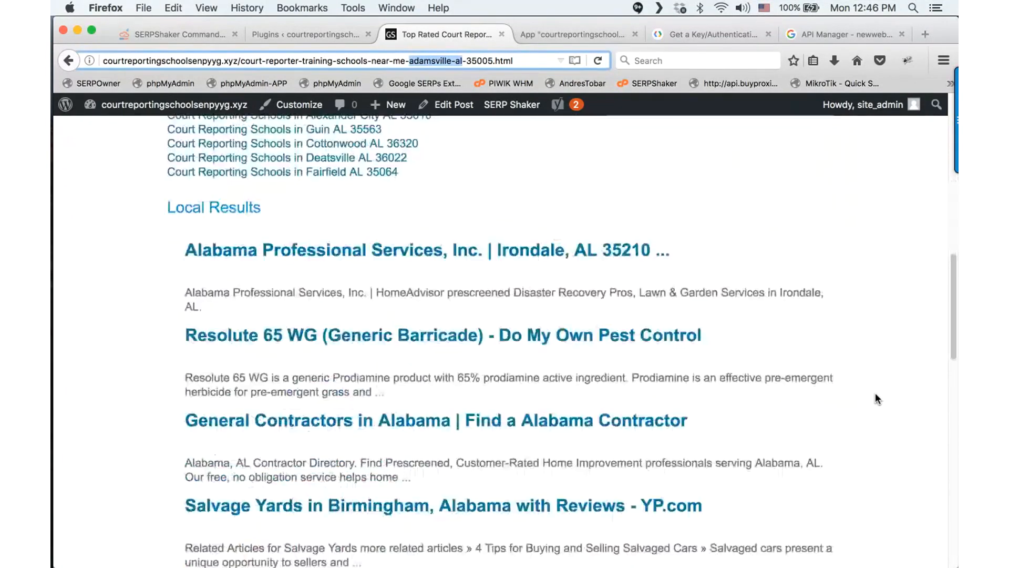
scroll(506, 235, "down", 6)
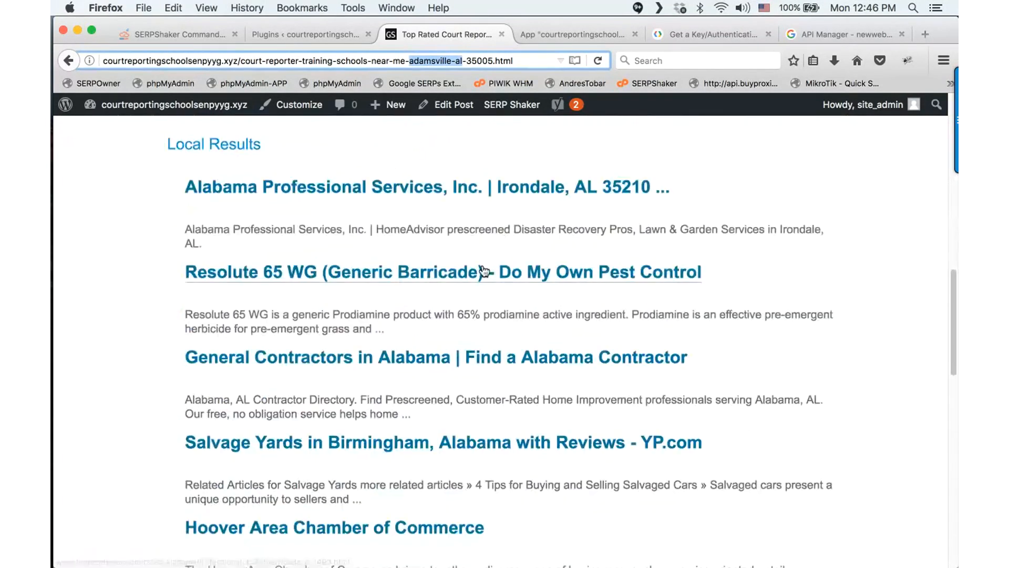
scroll(484, 270, "down", 10)
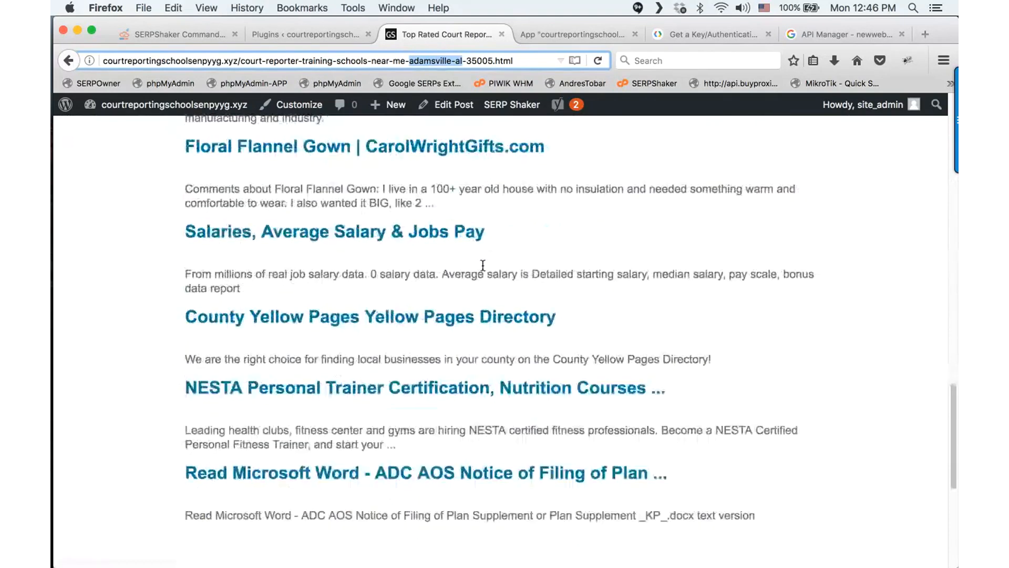
scroll(483, 266, "down", 1)
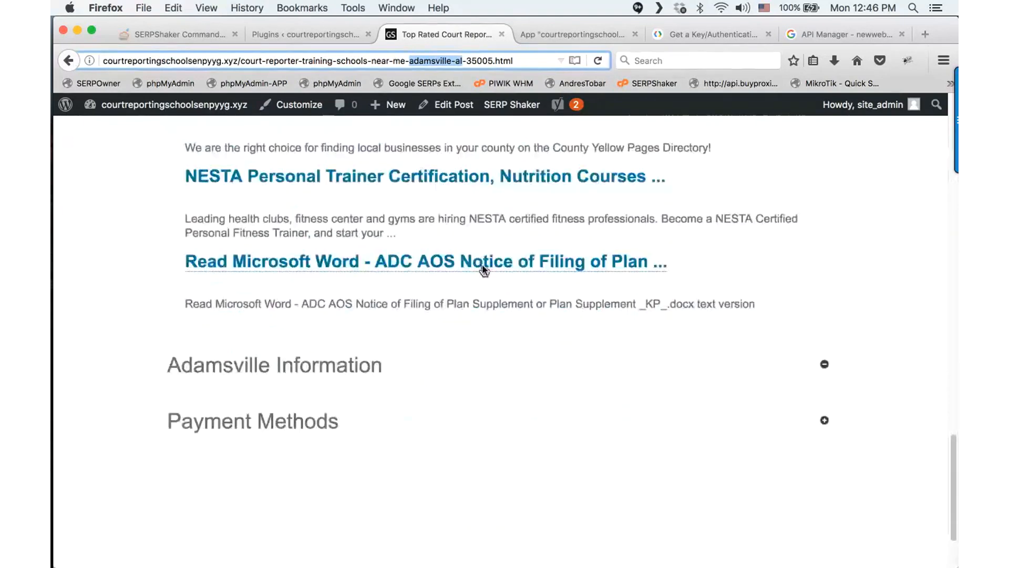
scroll(483, 266, "up", 1)
scroll(482, 266, "up", 10)
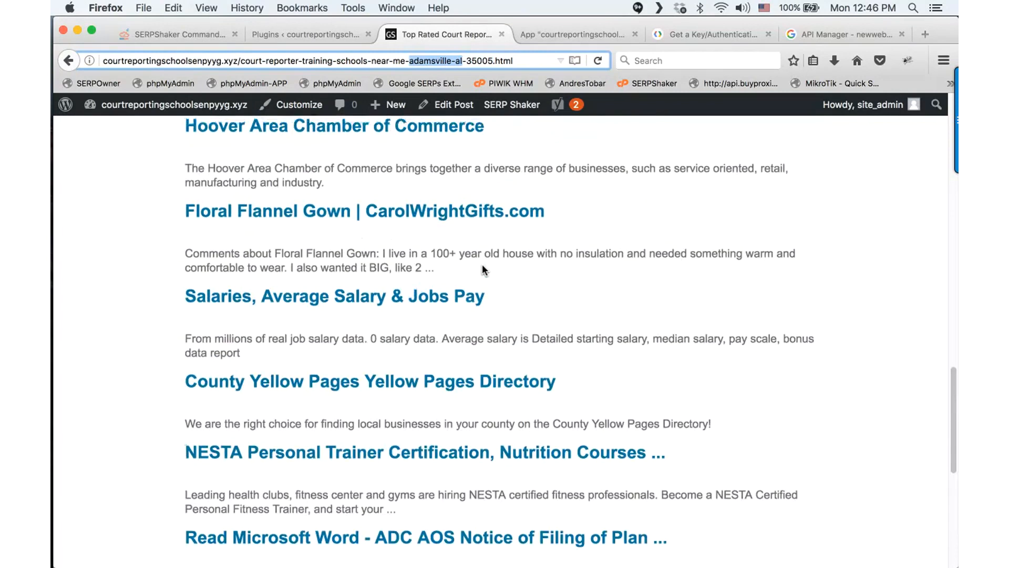
scroll(483, 265, "up", 7)
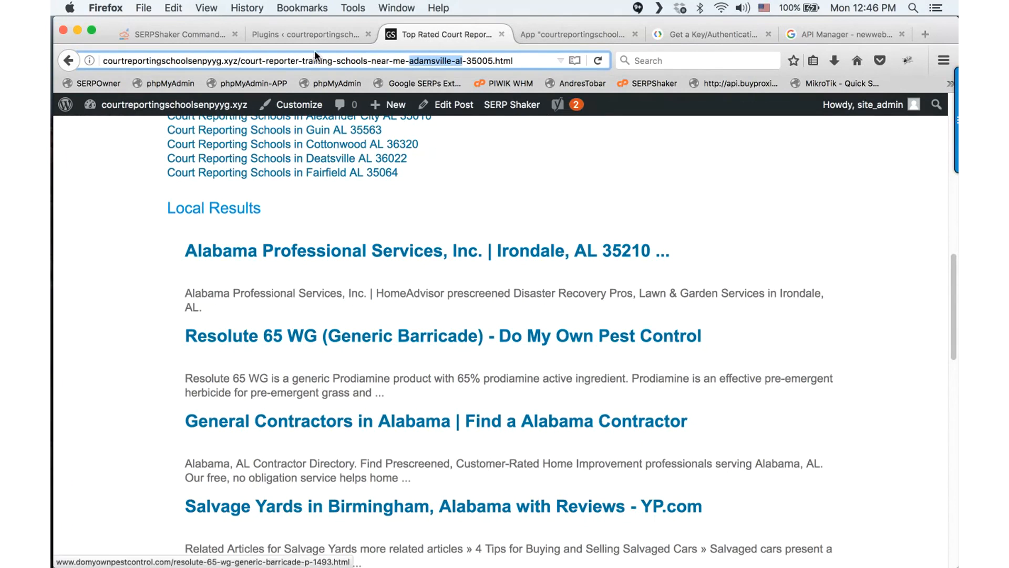
Check the plugins list briefly and review how well the Adamsville post's Local Results entries match the court reporting topic.
left_click(307, 35)
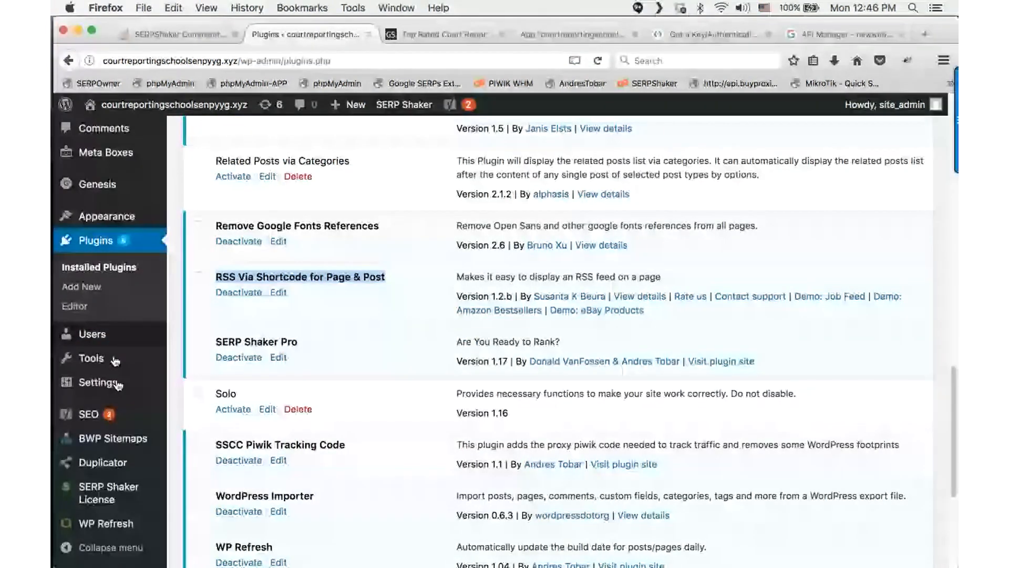
left_click(448, 31)
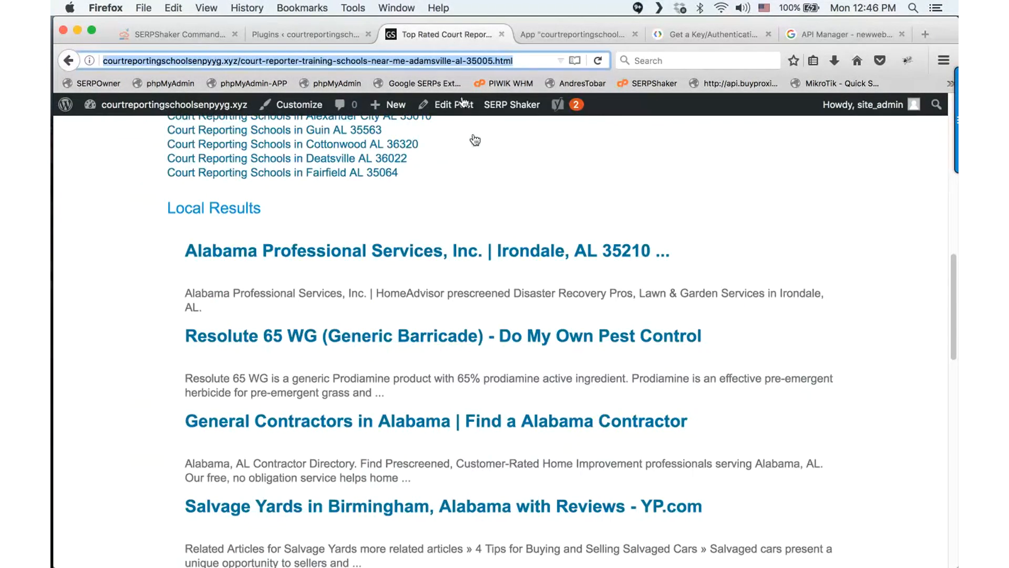
scroll(538, 344, "down", 4)
scroll(537, 345, "down", 4)
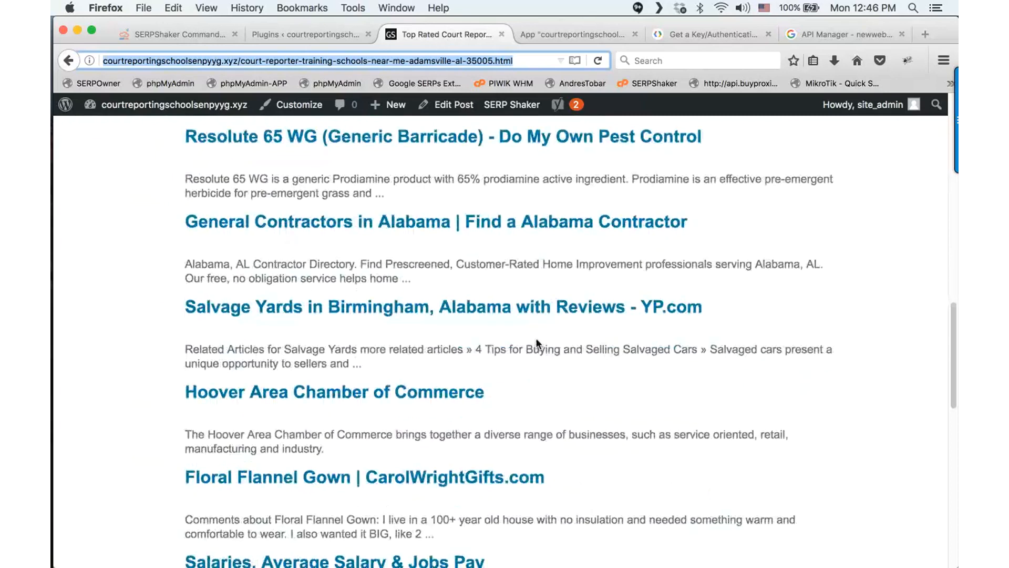
scroll(537, 344, "down", 5)
scroll(536, 341, "down", 3)
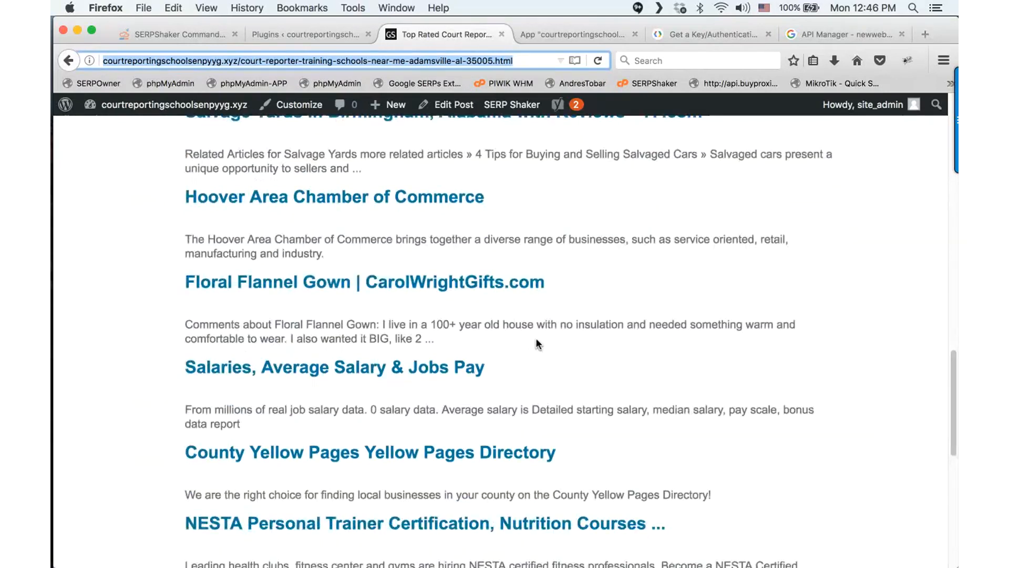
scroll(537, 343, "down", 4)
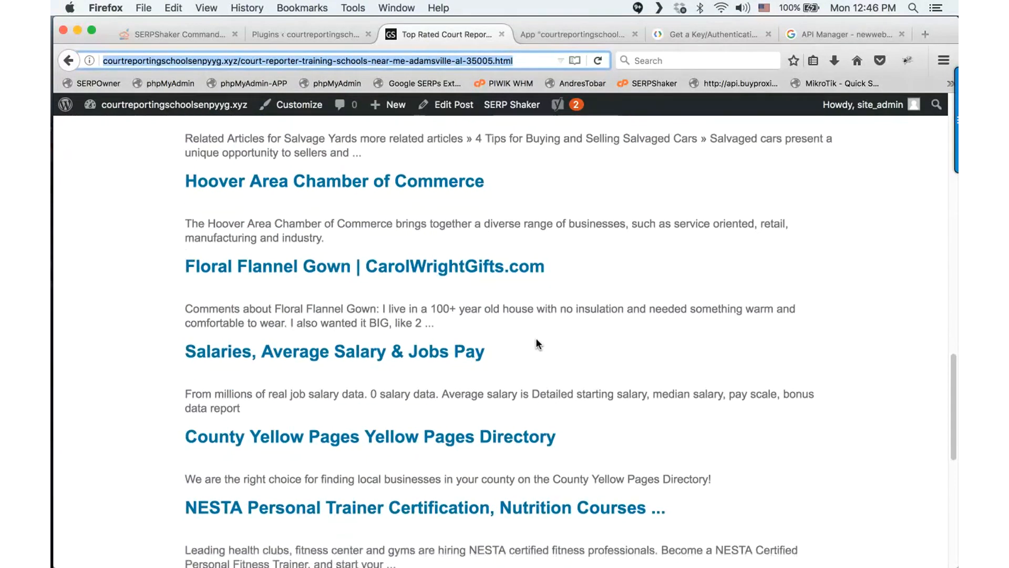
scroll(537, 343, "down", 5)
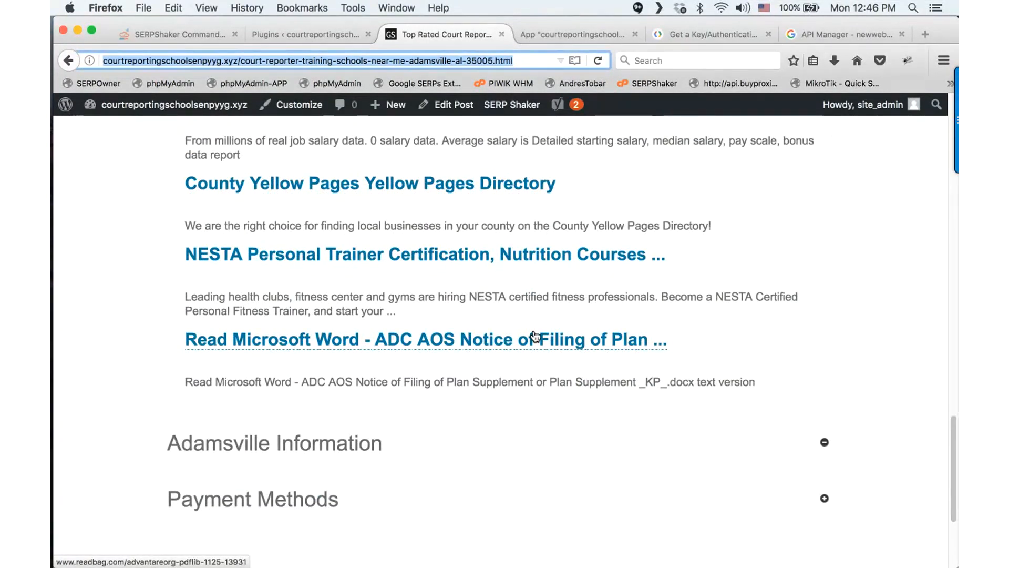
scroll(535, 337, "up", 7)
scroll(534, 334, "up", 5)
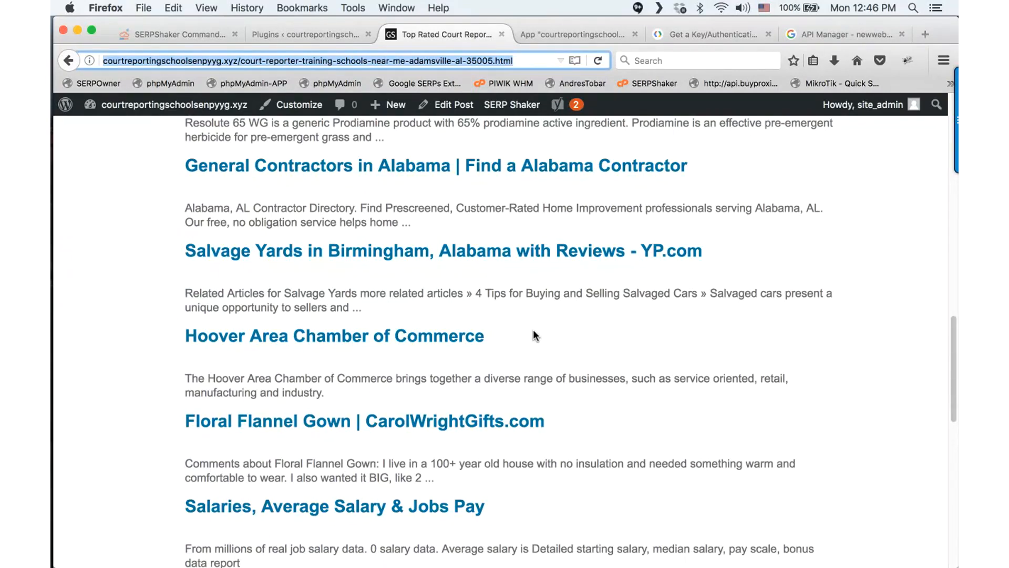
scroll(534, 332, "up", 5)
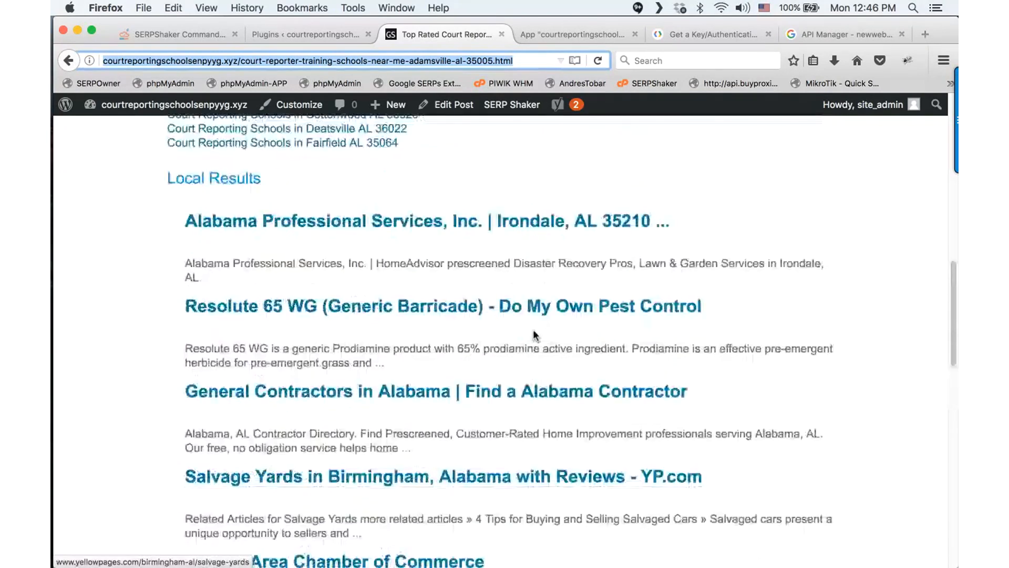
scroll(534, 331, "up", 1)
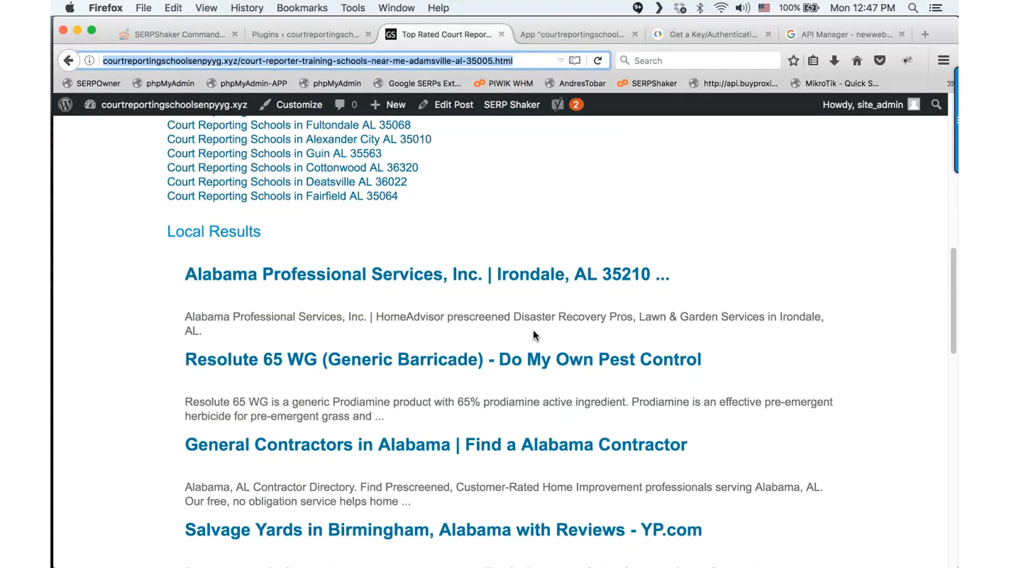
Expand the Adamsville Information section of the post and examine its weather box and video.
scroll(533, 332, "down", 3)
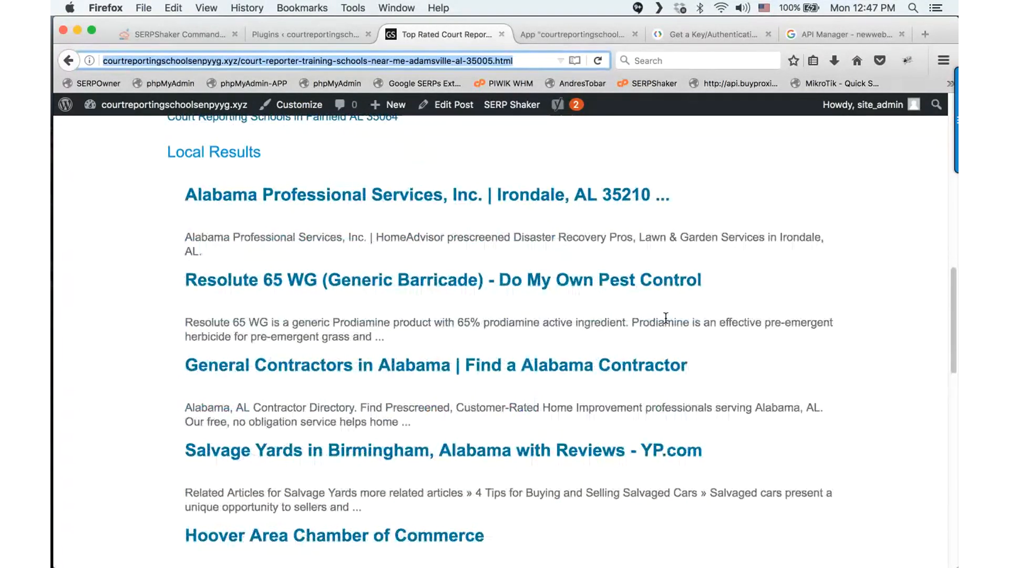
scroll(386, 265, "down", 1)
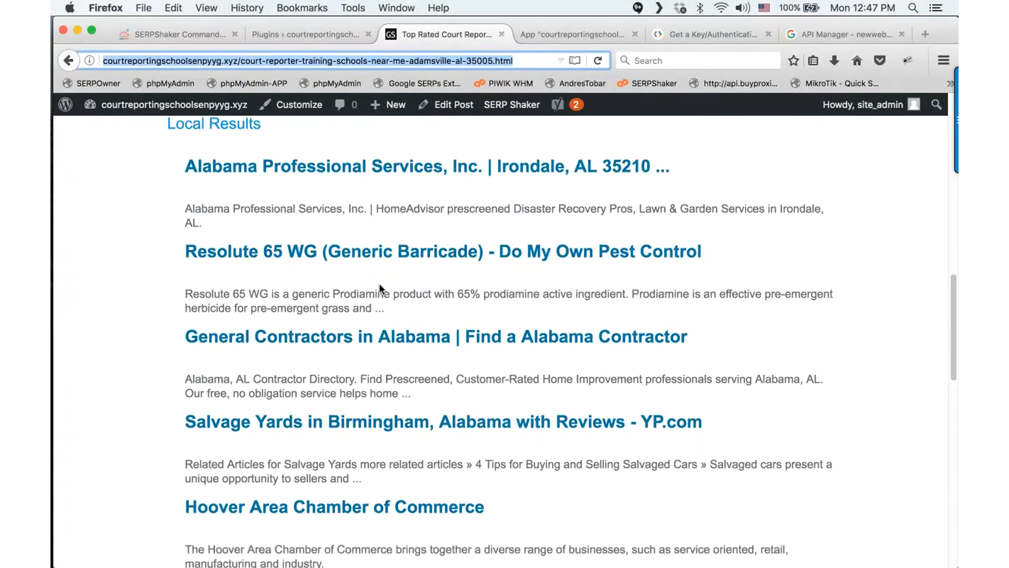
scroll(379, 287, "down", 7)
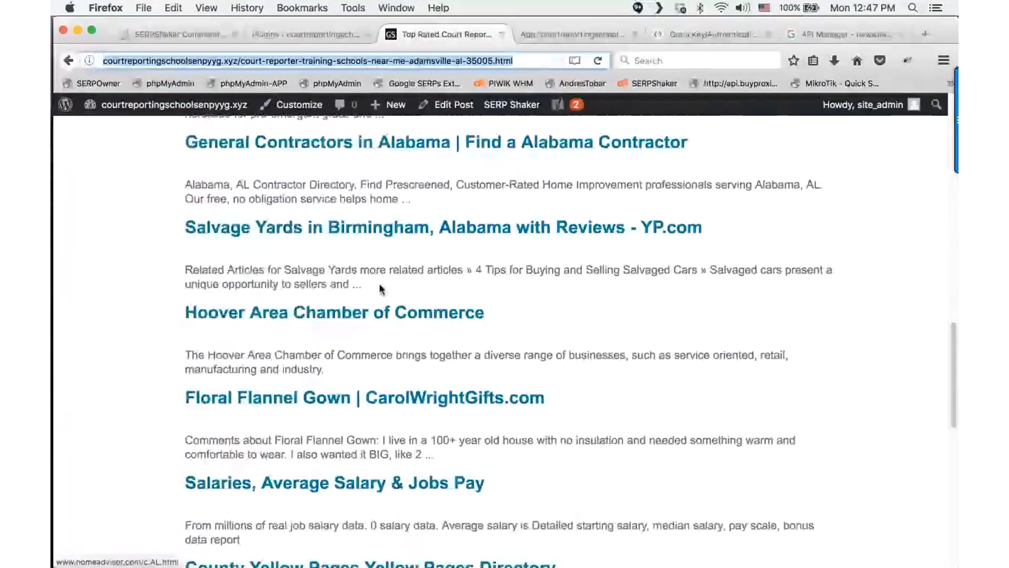
scroll(379, 286, "down", 15)
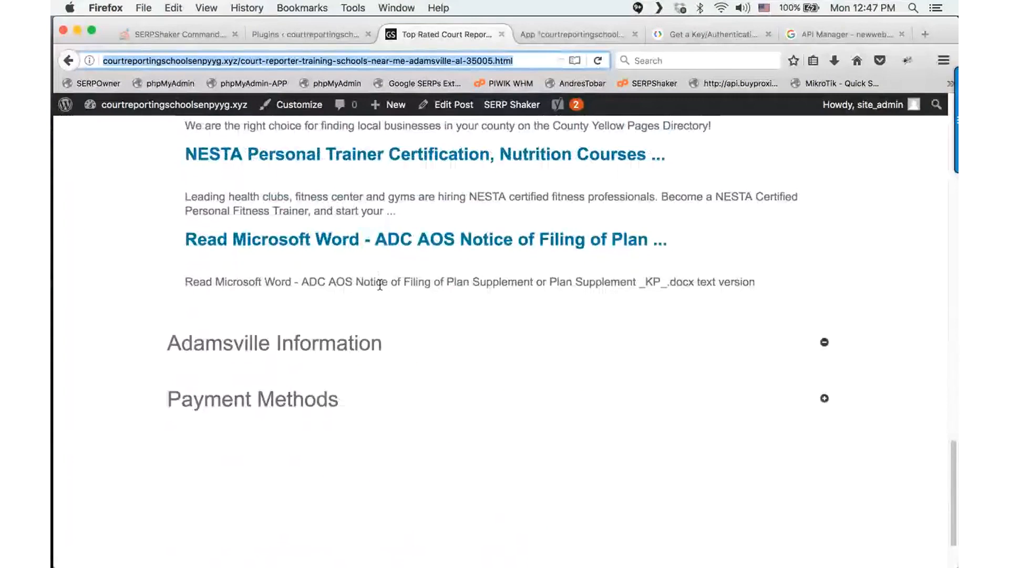
left_click(344, 313)
scroll(360, 310, "down", 13)
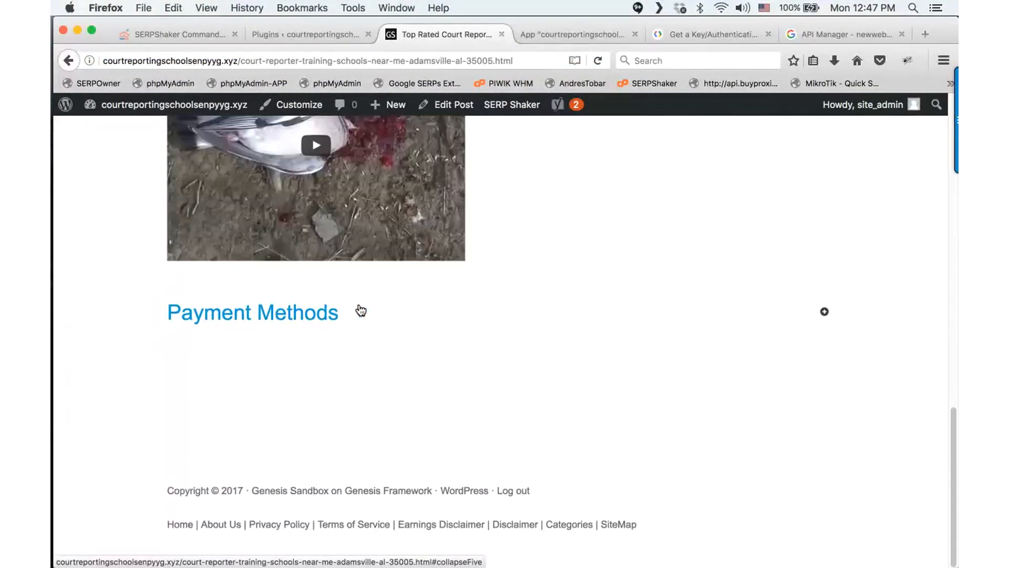
scroll(361, 311, "up", 11)
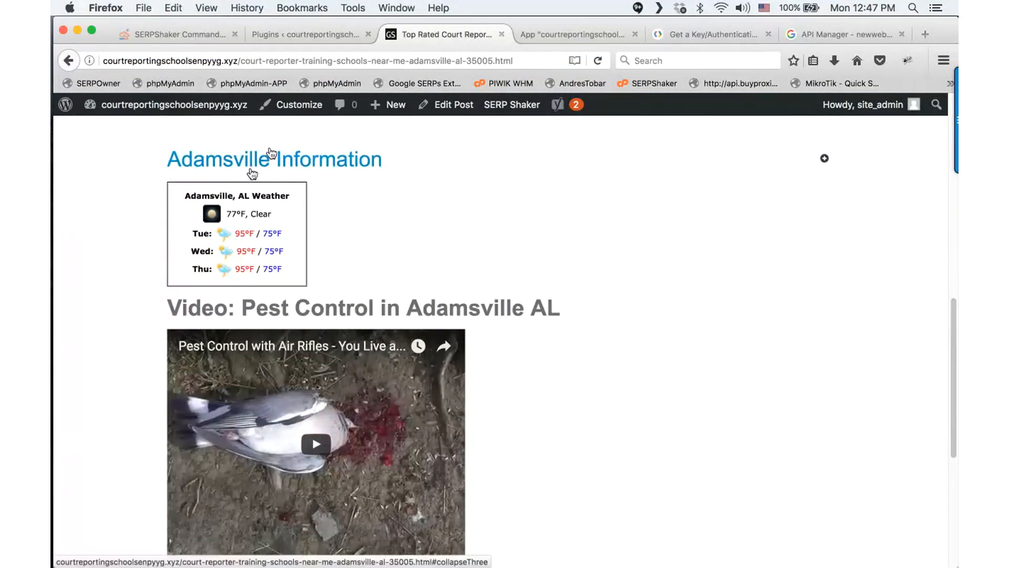
Review the Adamsville Information weather box and pest control video down to the Payment Methods heading.
scroll(593, 273, "down", 3)
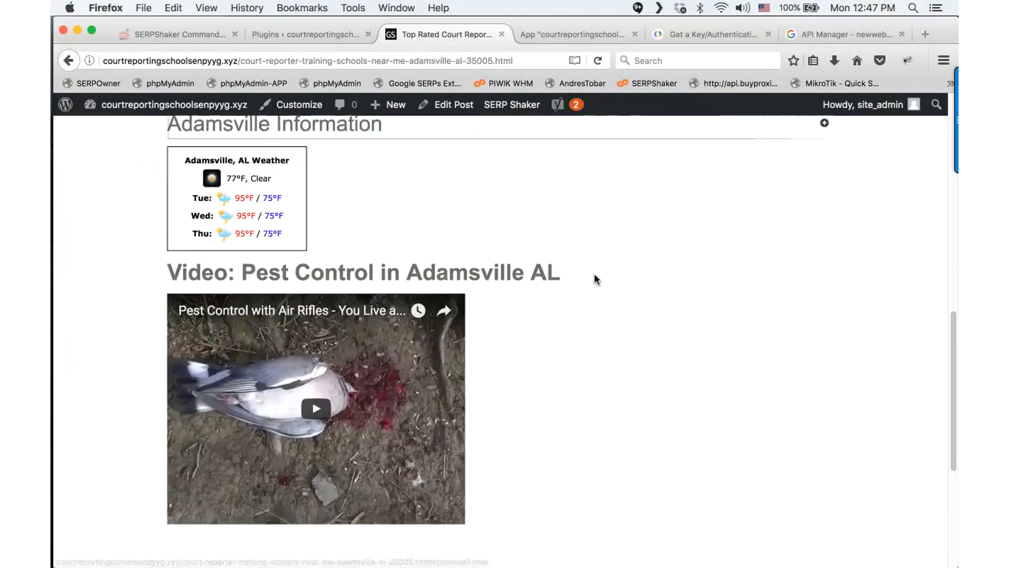
scroll(338, 220, "up", 3)
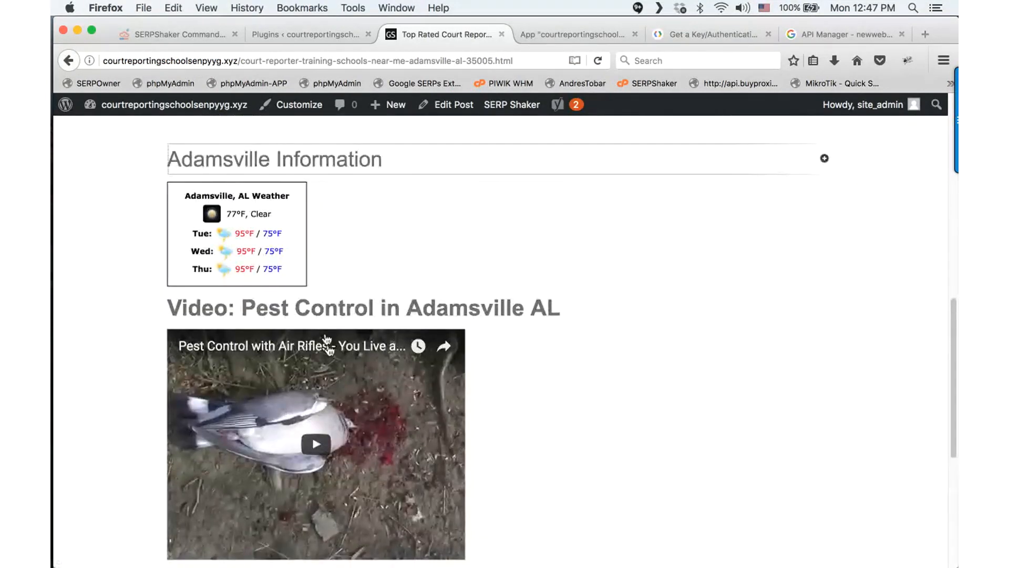
scroll(387, 219, "down", 8)
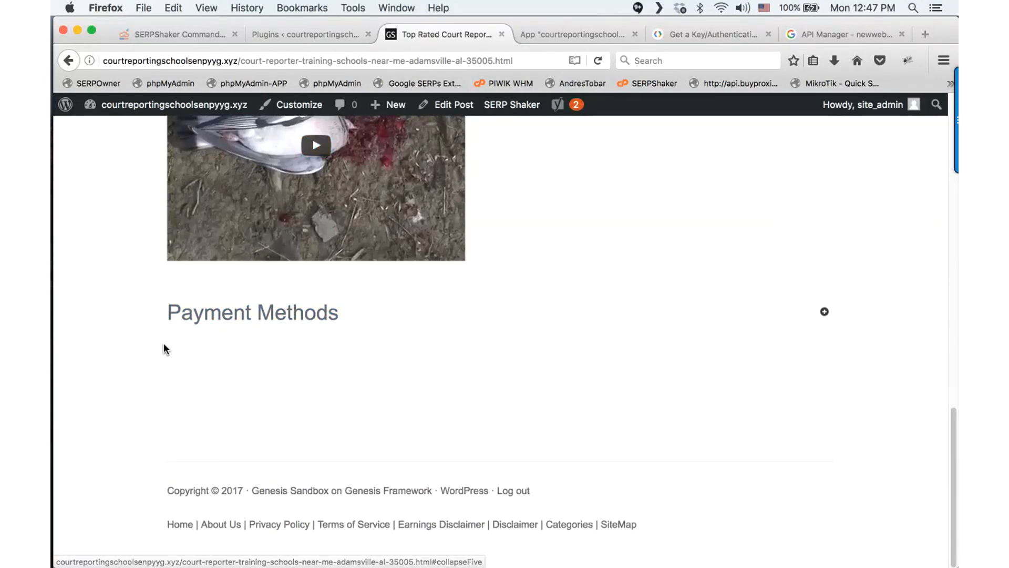
scroll(164, 345, "up", 20)
scroll(164, 345, "down", 20)
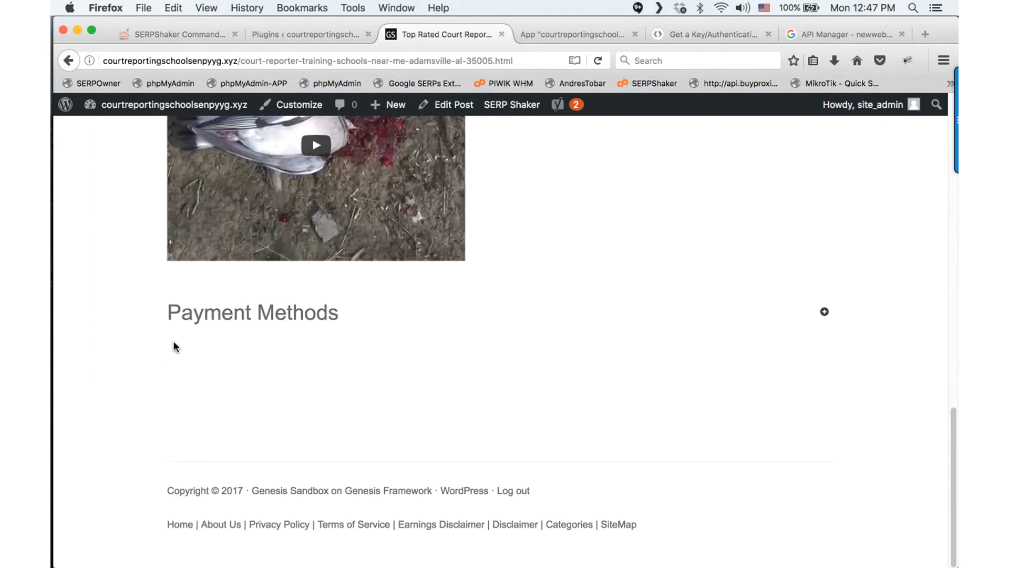
Reveal the hidden post details below Payment Methods and examine the Adamsville AL 35005 category and tag list.
left_click(173, 371)
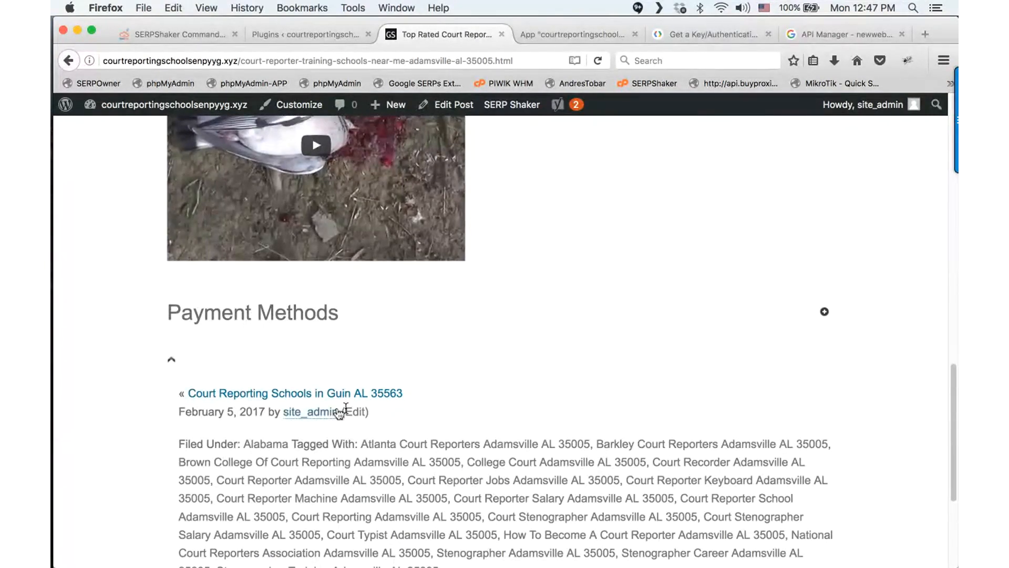
scroll(410, 384, "down", 2)
scroll(408, 377, "down", 1)
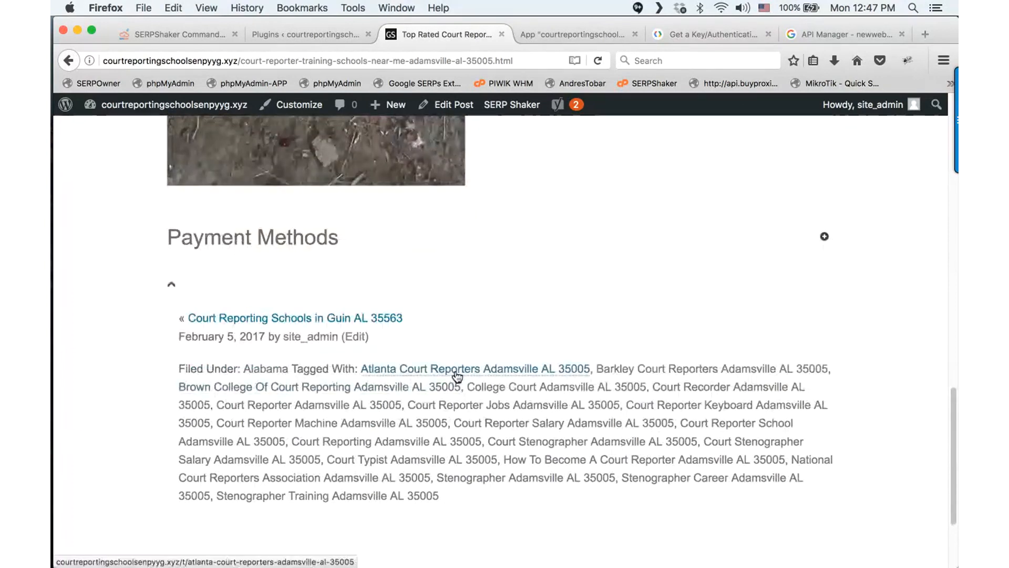
left_click(171, 285)
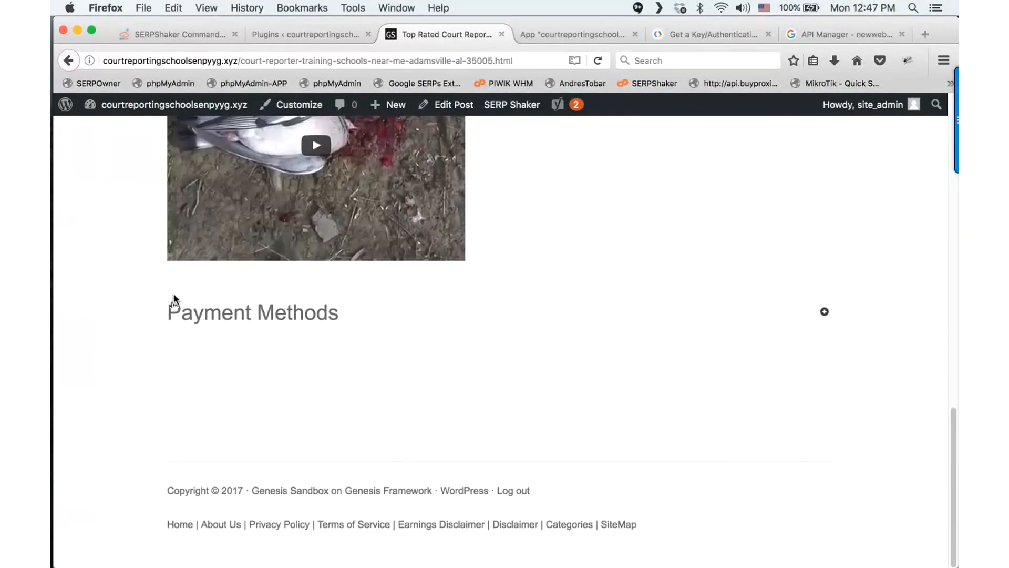
left_click(172, 360)
scroll(550, 341, "down", 3)
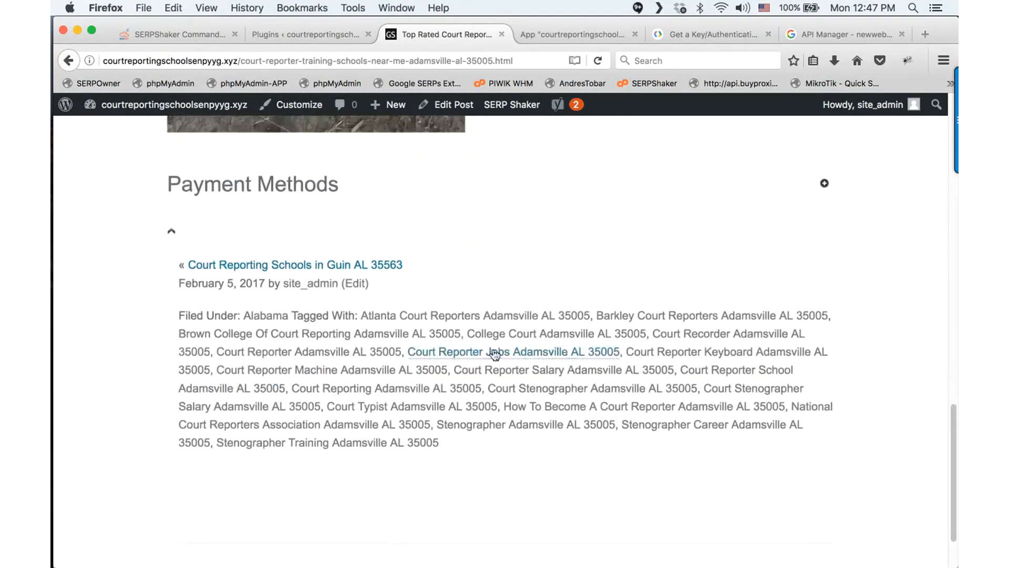
scroll(416, 410, "down", 2)
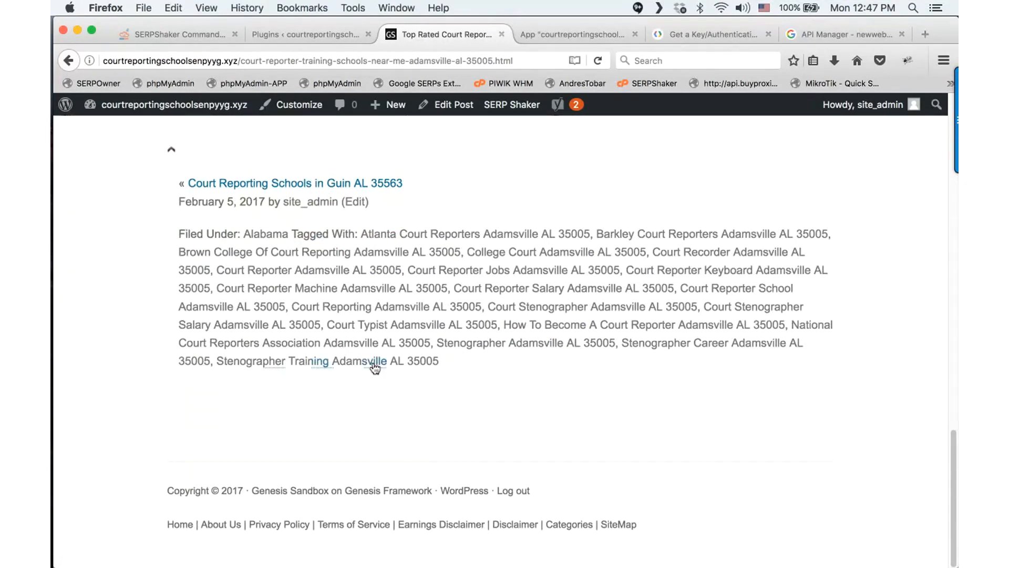
scroll(468, 377, "up", 4)
scroll(469, 383, "down", 4)
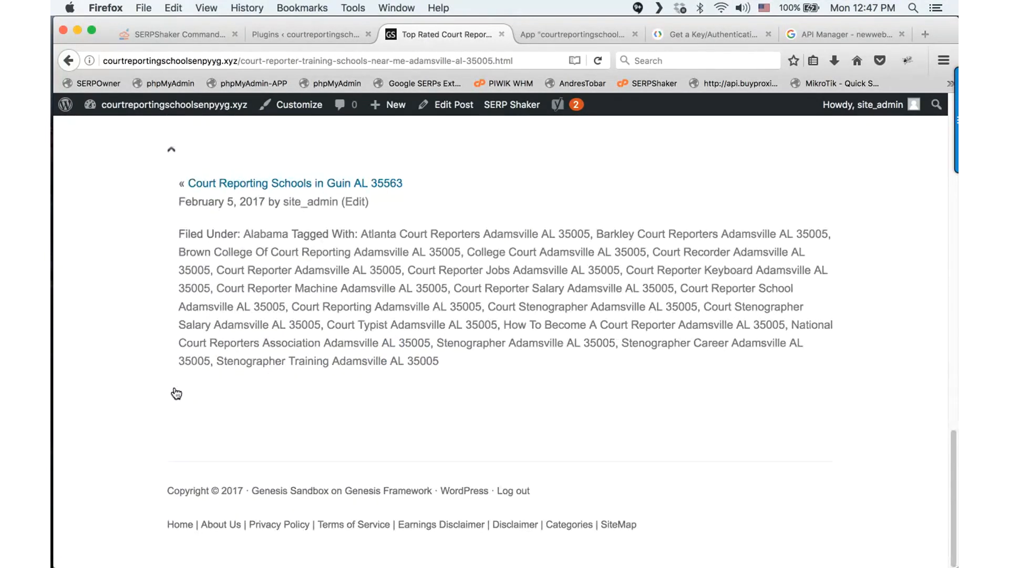
Expand the post's Court Reporting Schools in Adamsville AL 35005 section and read down to its closing Court Typist and Court Reporting links.
scroll(178, 392, "up", 15)
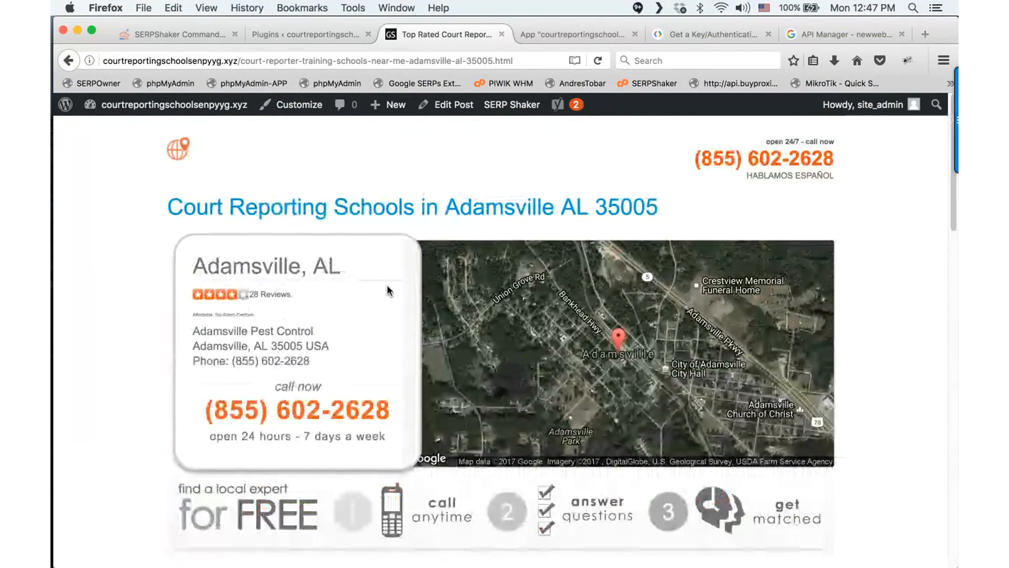
scroll(388, 288, "down", 5)
scroll(387, 290, "down", 15)
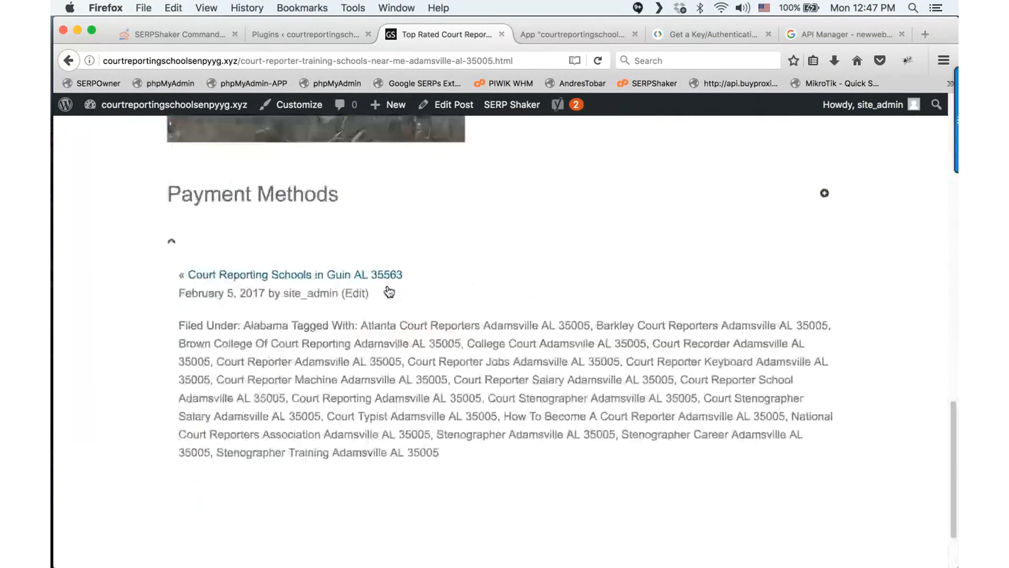
scroll(388, 289, "up", 10)
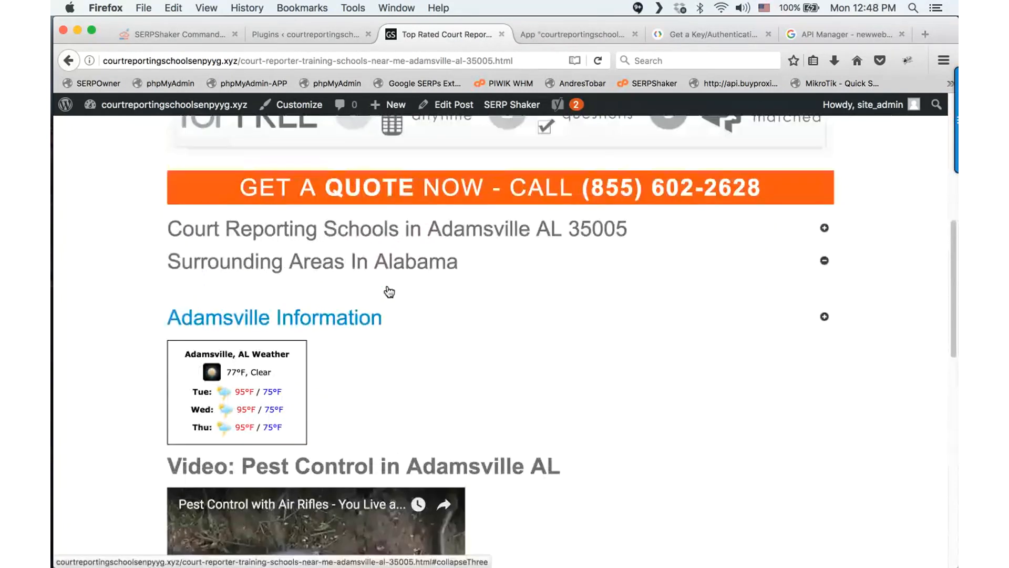
left_click(382, 233)
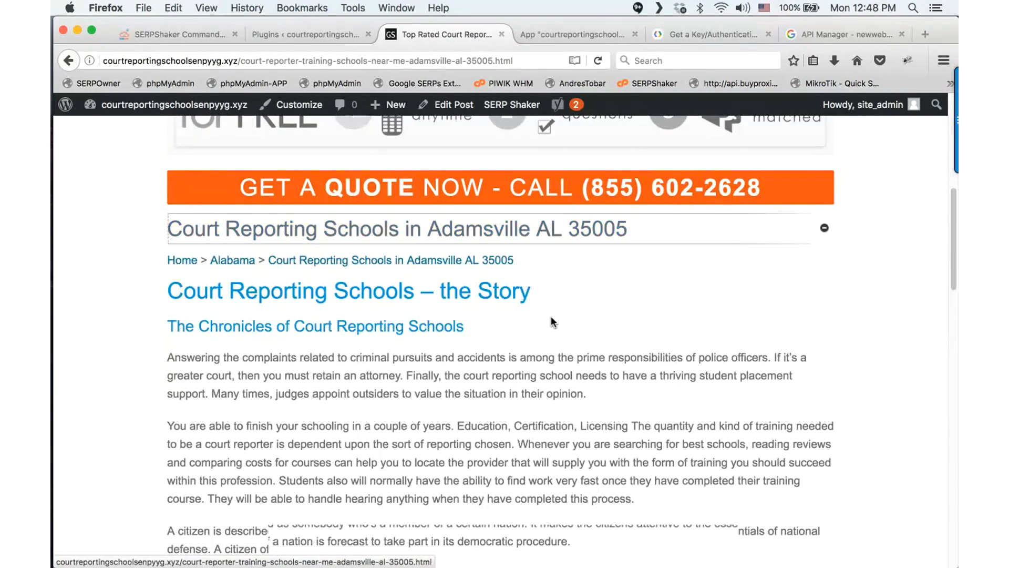
scroll(551, 317, "down", 10)
scroll(551, 316, "down", 10)
scroll(252, 389, "up", 2)
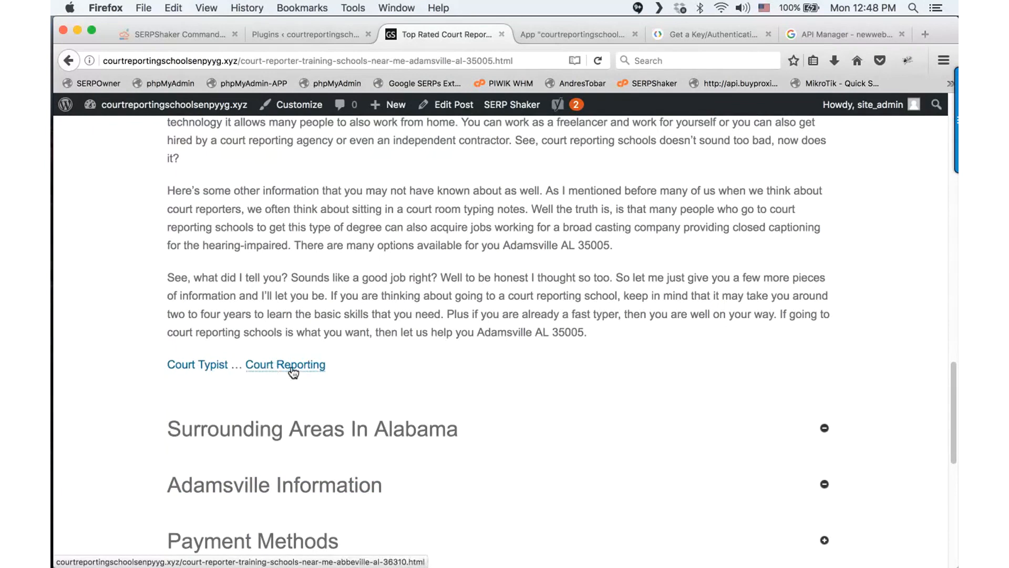
Read the article back from its closing links through the Overview part to its opening headings.
scroll(293, 372, "up", 4)
scroll(293, 366, "up", 15)
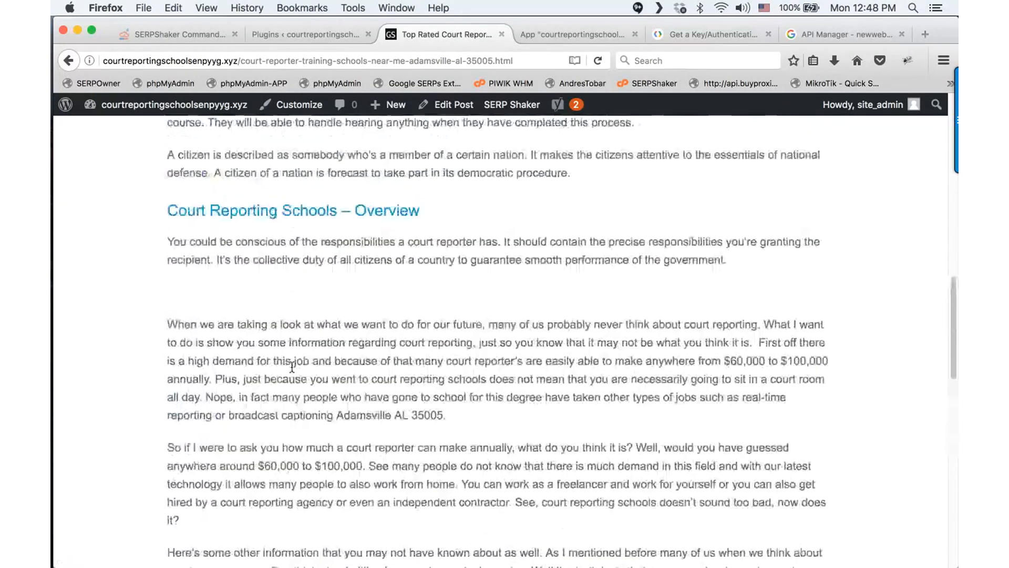
scroll(515, 348, "up", 3)
scroll(515, 348, "down", 2)
scroll(515, 348, "up", 1)
scroll(515, 352, "down", 15)
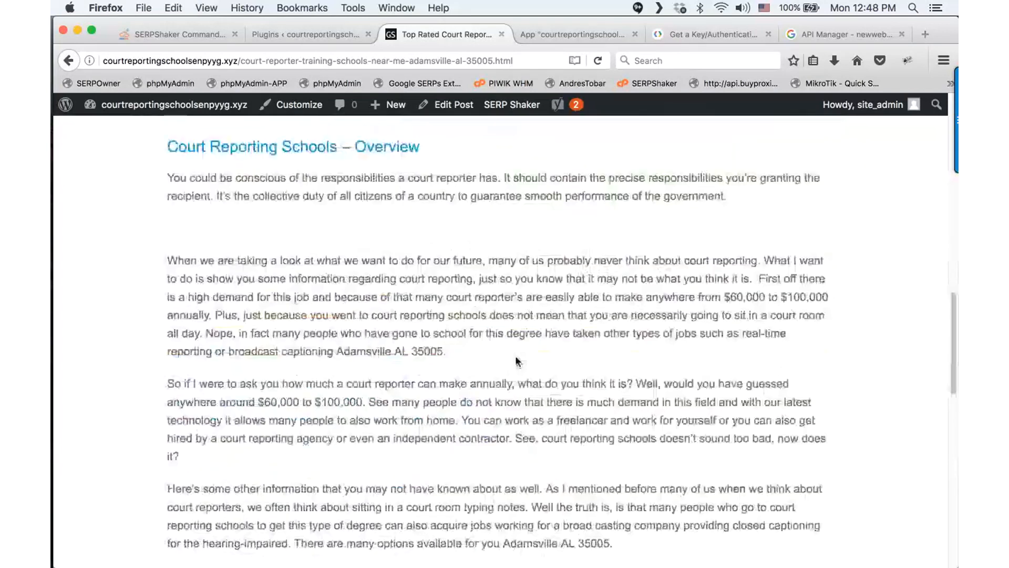
scroll(515, 352, "up", 6)
scroll(516, 356, "up", 8)
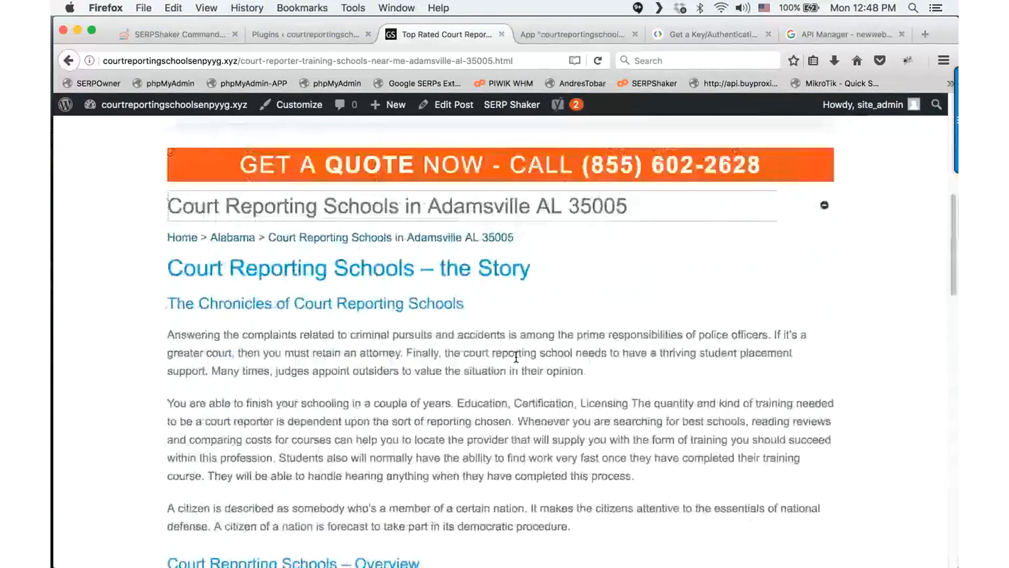
Go over the article's Story and Chronicles paragraphs again and recheck the interlinks at its end.
scroll(252, 226, "down", 3)
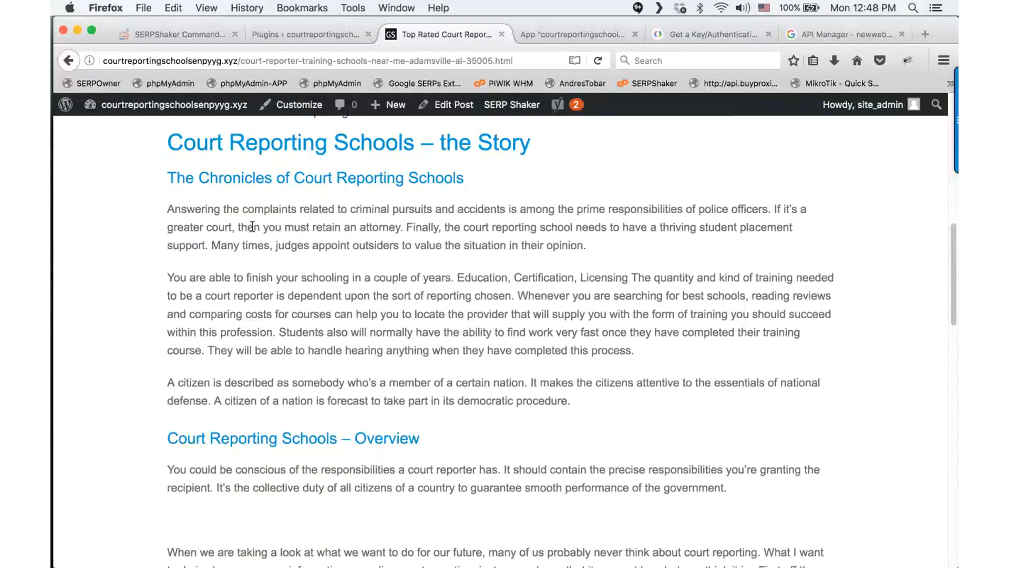
scroll(252, 226, "up", 3)
scroll(252, 226, "down", 2)
scroll(252, 226, "down", 15)
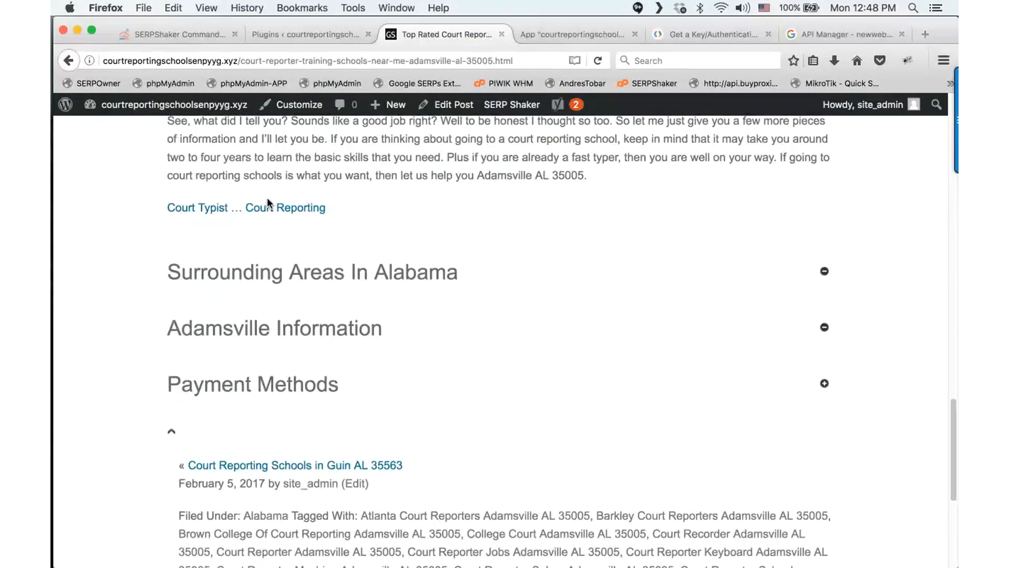
scroll(465, 198, "up", 2)
scroll(464, 198, "up", 8)
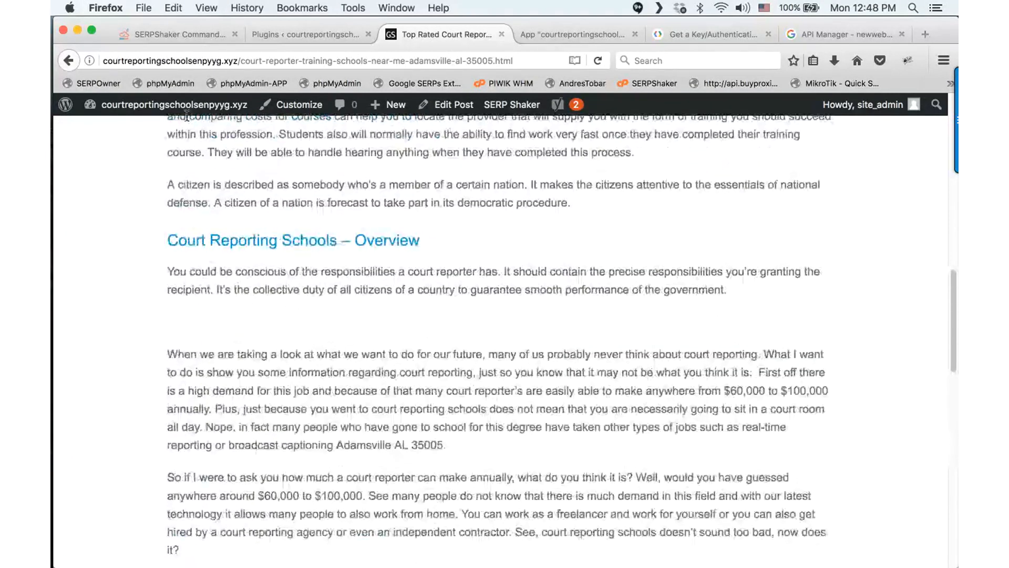
Open the site's WordPress dashboard and look over the installed plugin entries, including BWP Sitemaps, Duplicator and WP Refresh.
mouse_move(158, 105)
left_click(119, 132)
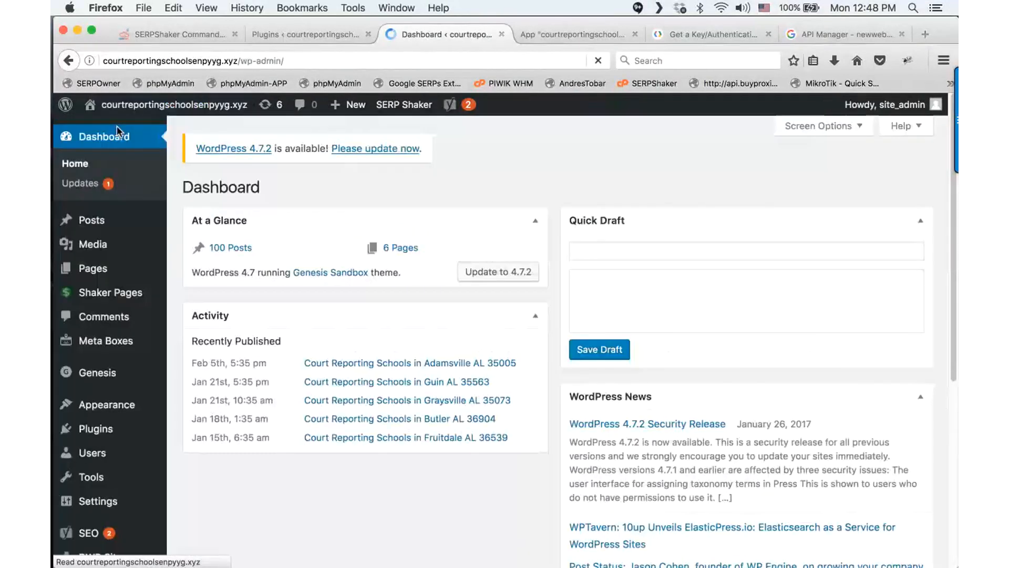
scroll(182, 294, "down", 3)
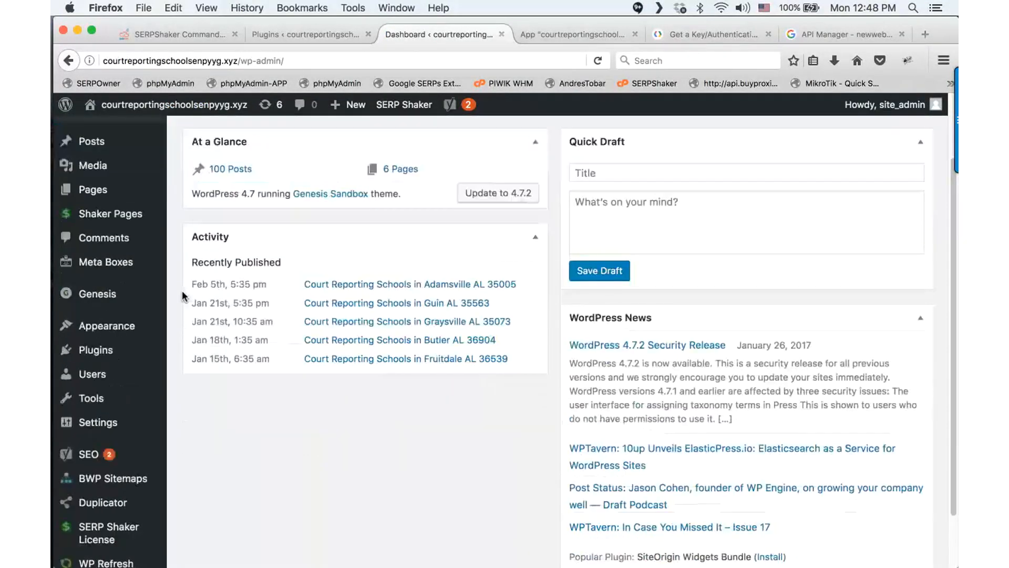
scroll(112, 383, "down", 2)
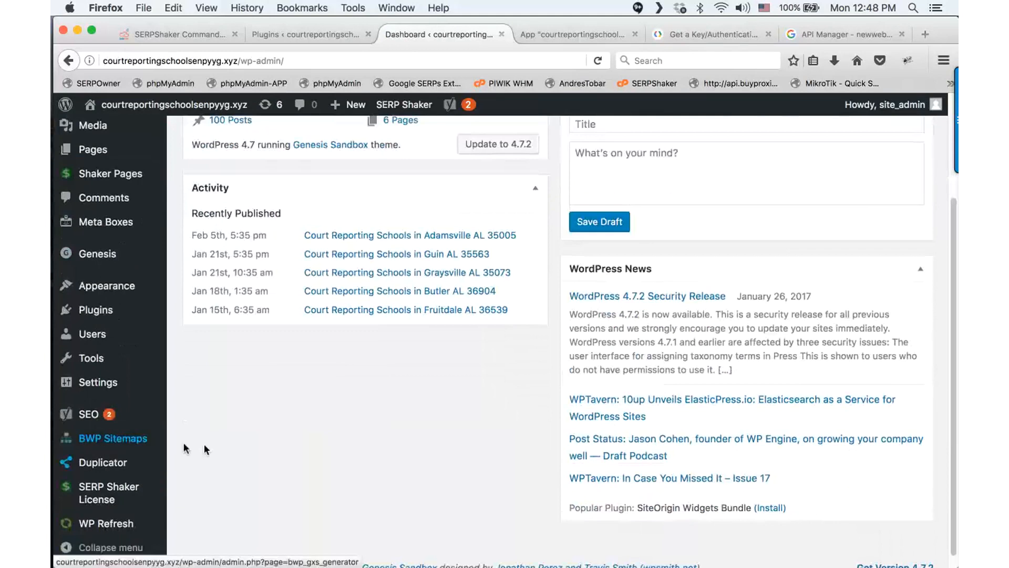
scroll(214, 279, "up", 1)
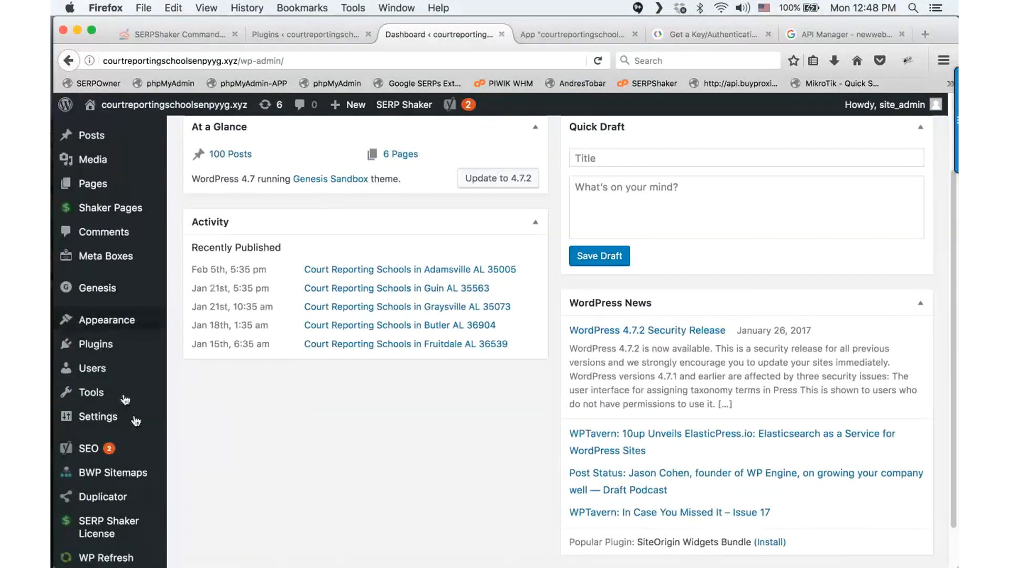
mouse_move(113, 495)
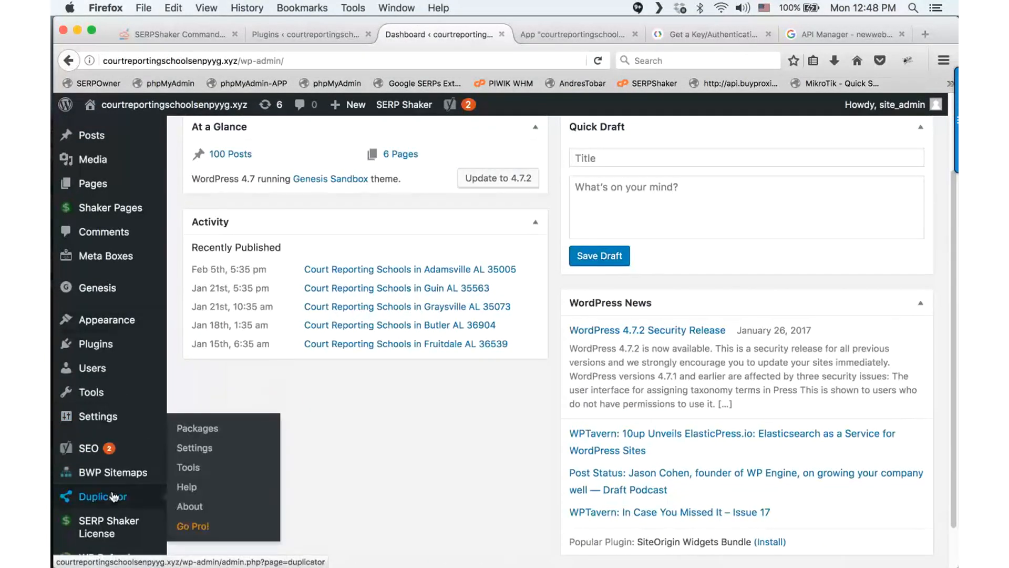
scroll(332, 351, "down", 2)
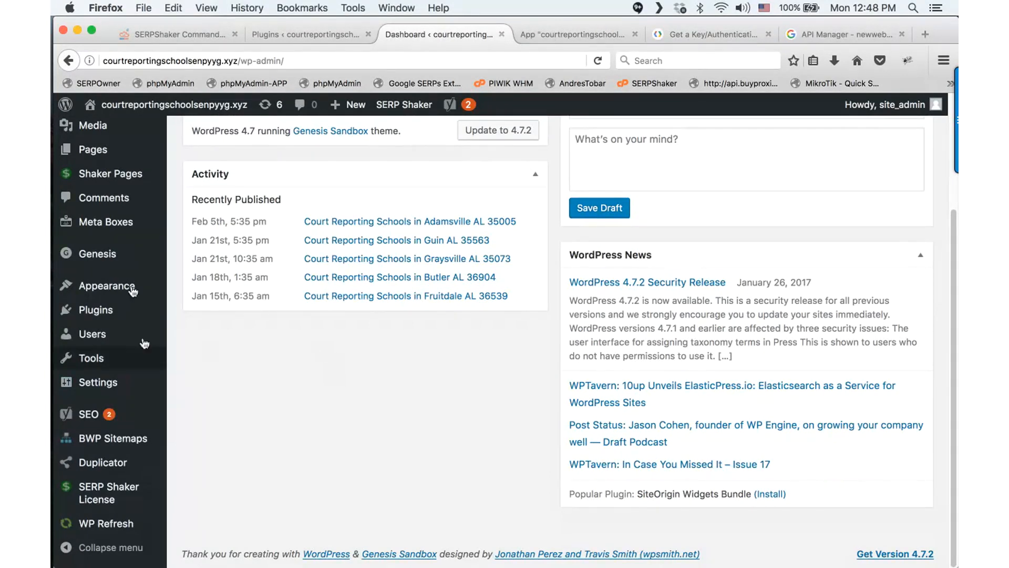
Open the WP Refresh license page and its settings, and review the post types and daily refresh limit.
left_click(116, 526)
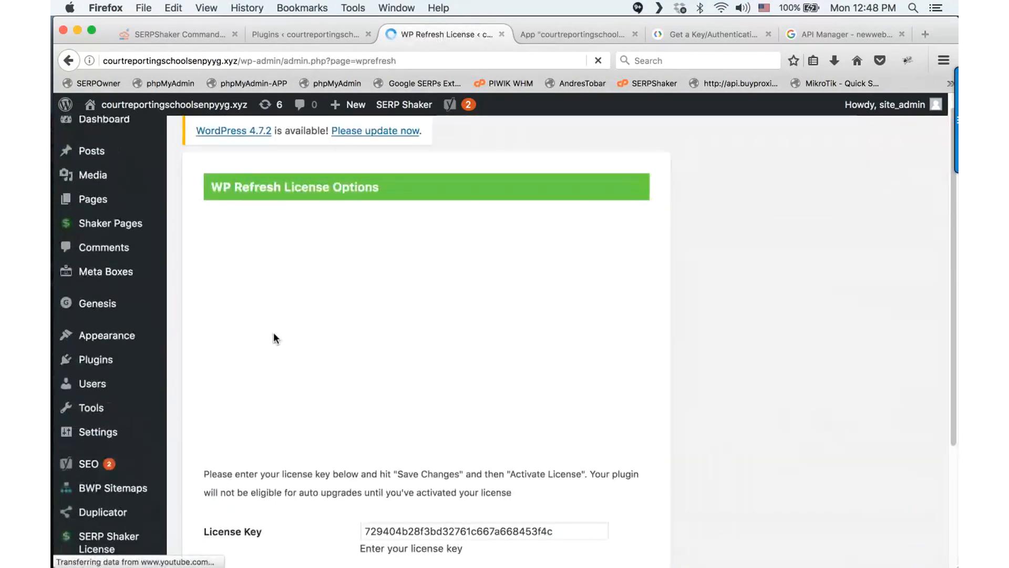
scroll(274, 332, "down", 5)
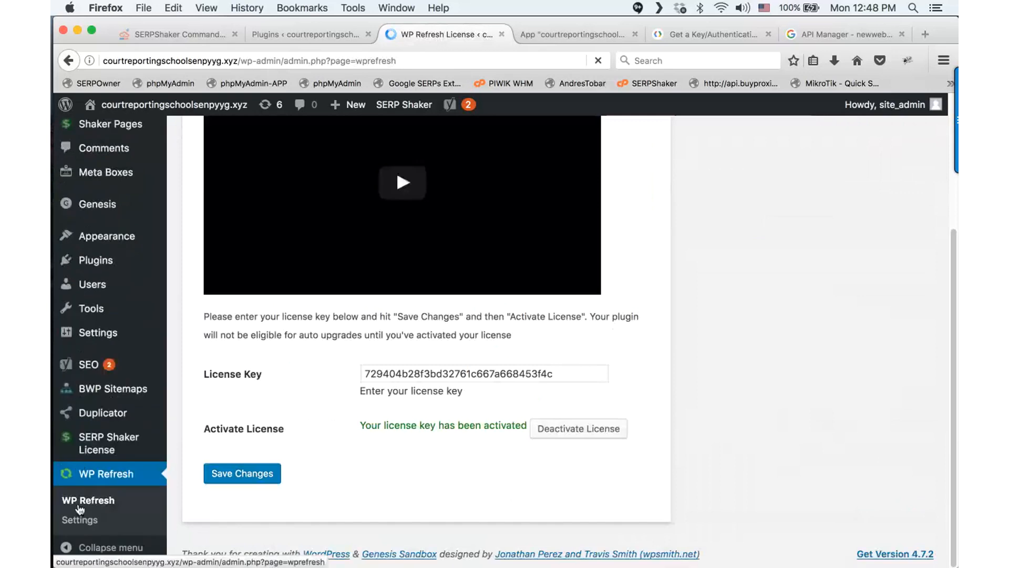
left_click(79, 523)
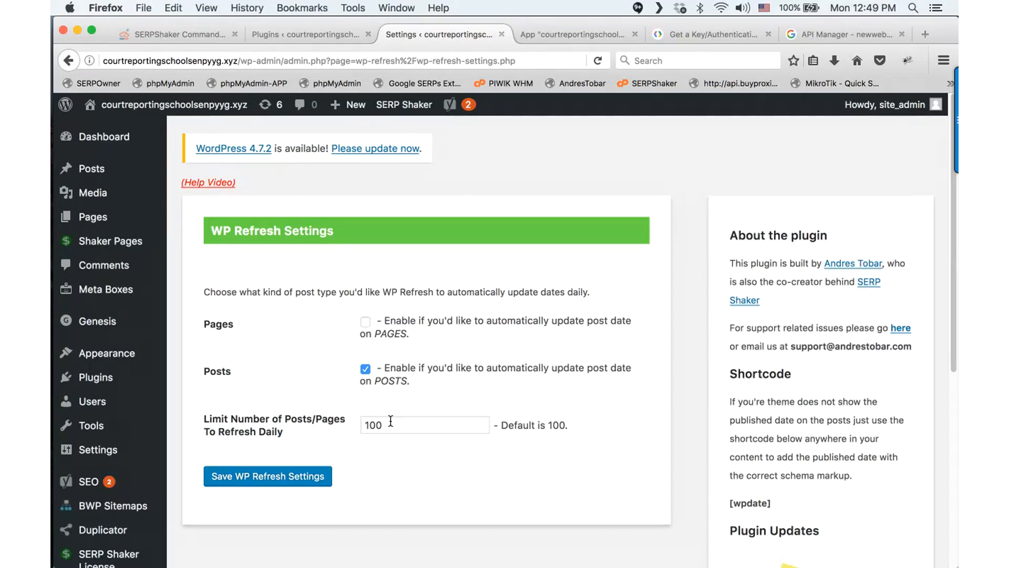
scroll(391, 421, "down", 1)
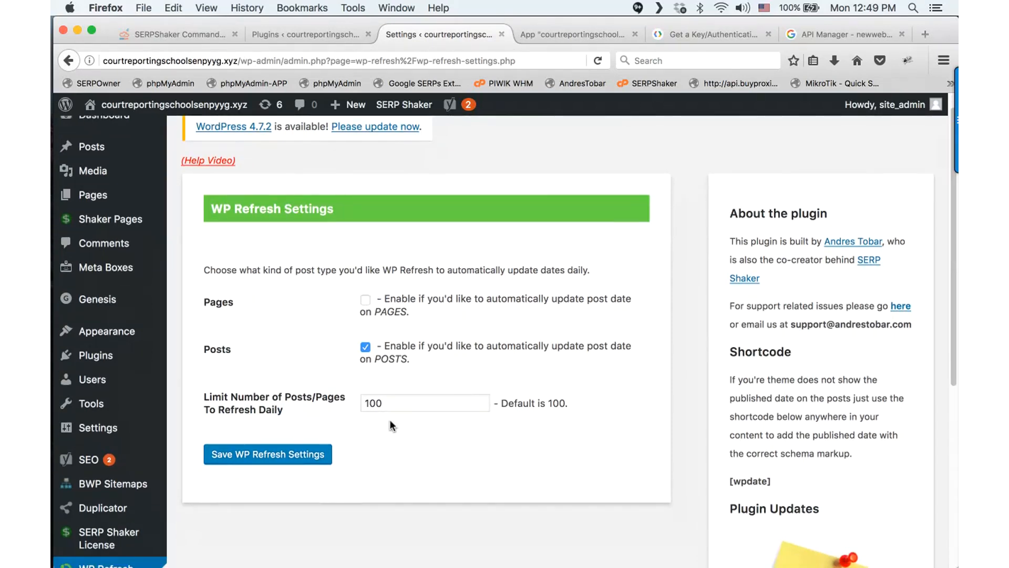
scroll(390, 419, "down", 2)
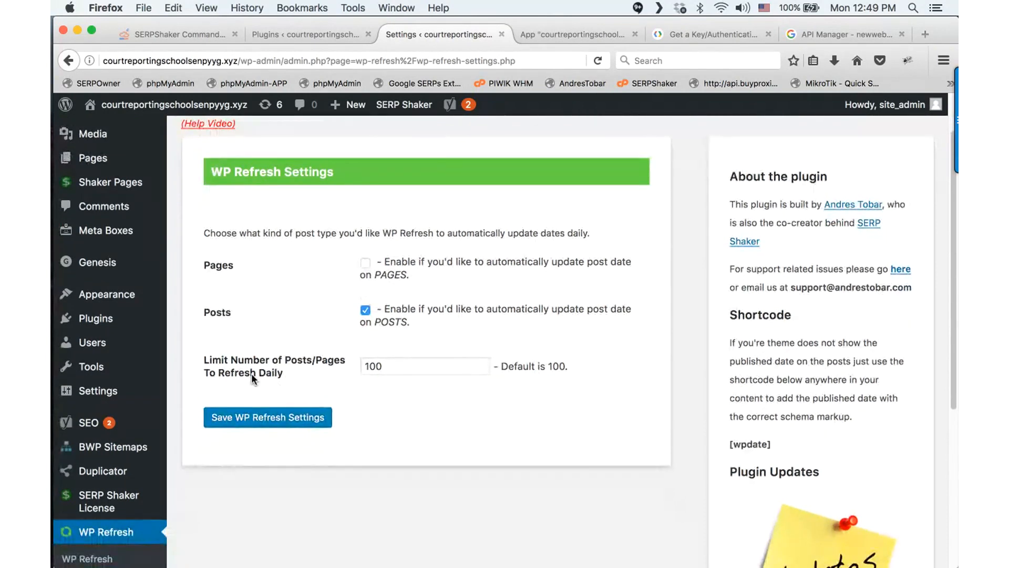
scroll(251, 373, "down", 2)
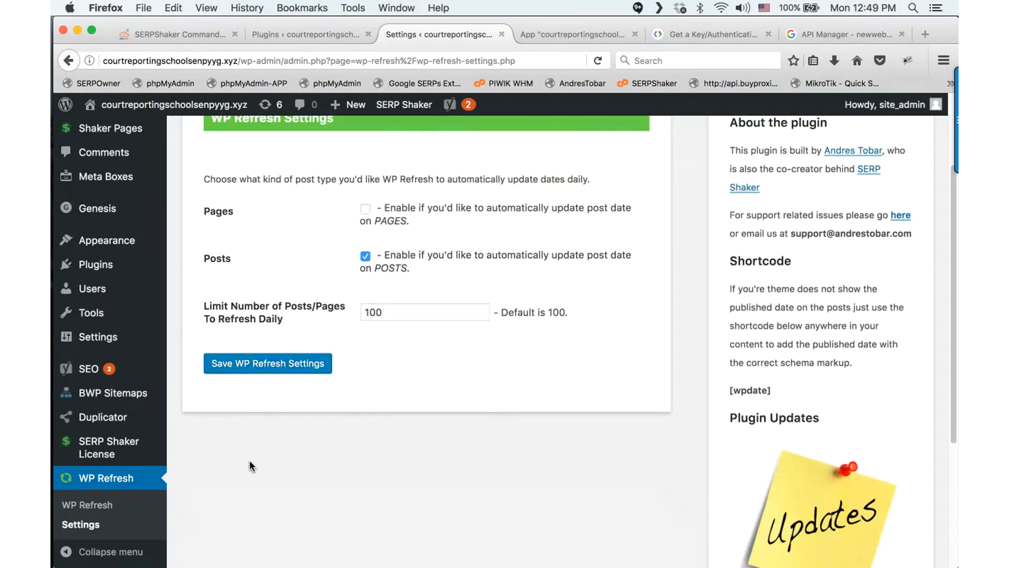
Open the Titles & Metas settings of Yoast SEO.
mouse_move(99, 370)
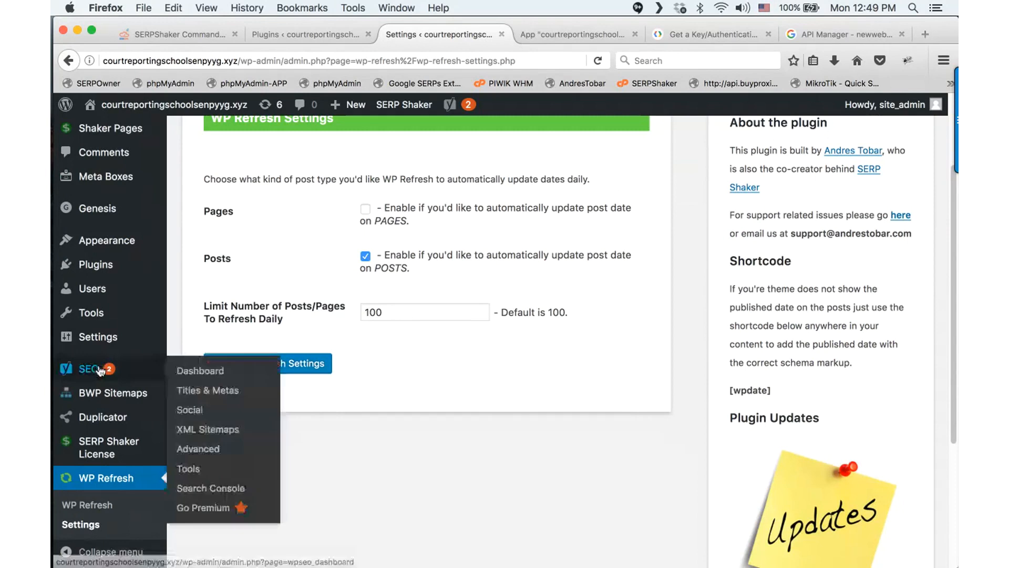
left_click(210, 395)
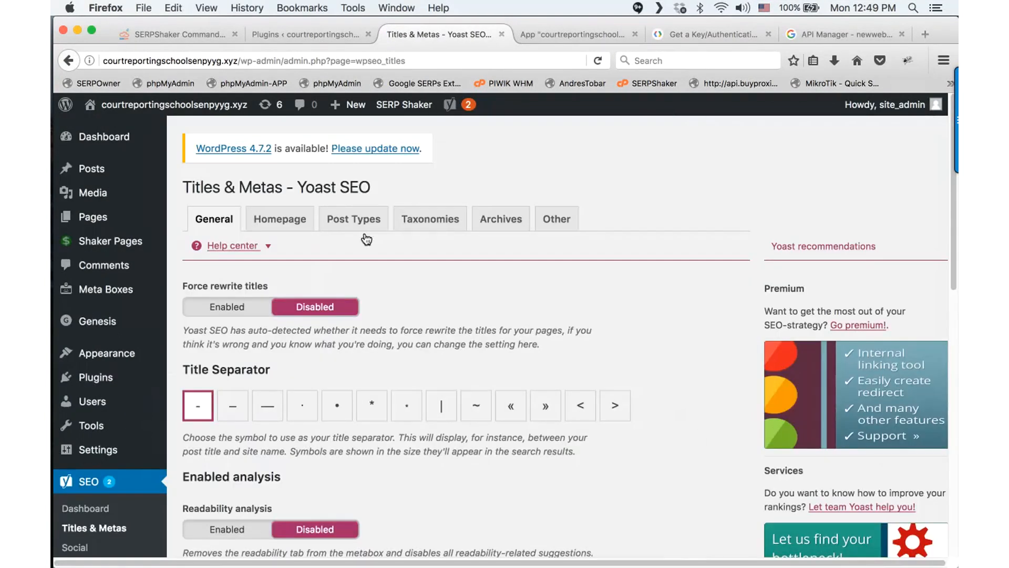
Open the Taxonomies settings and review the title and meta description templates for categories and tags.
left_click(416, 224)
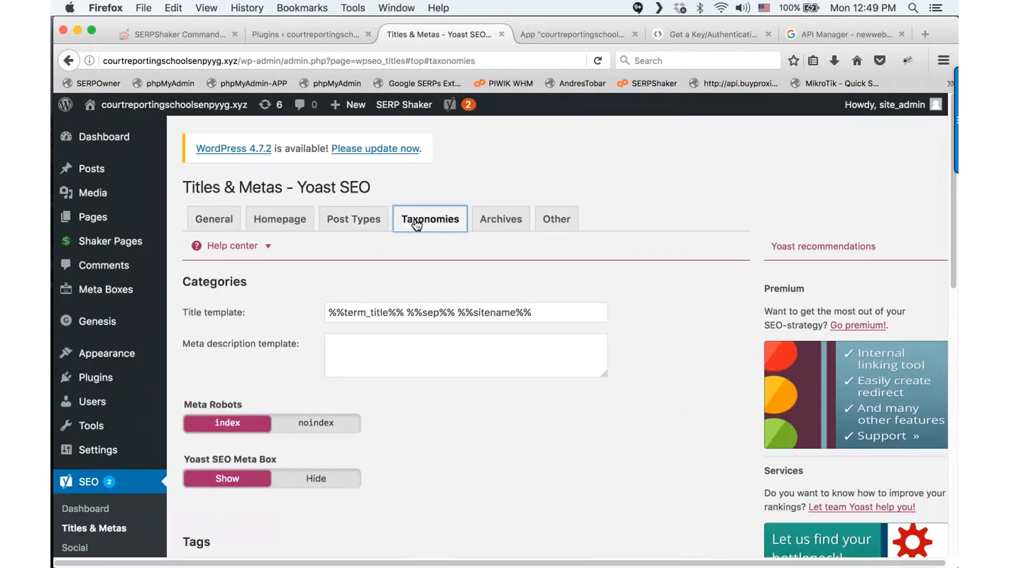
scroll(404, 283, "down", 1)
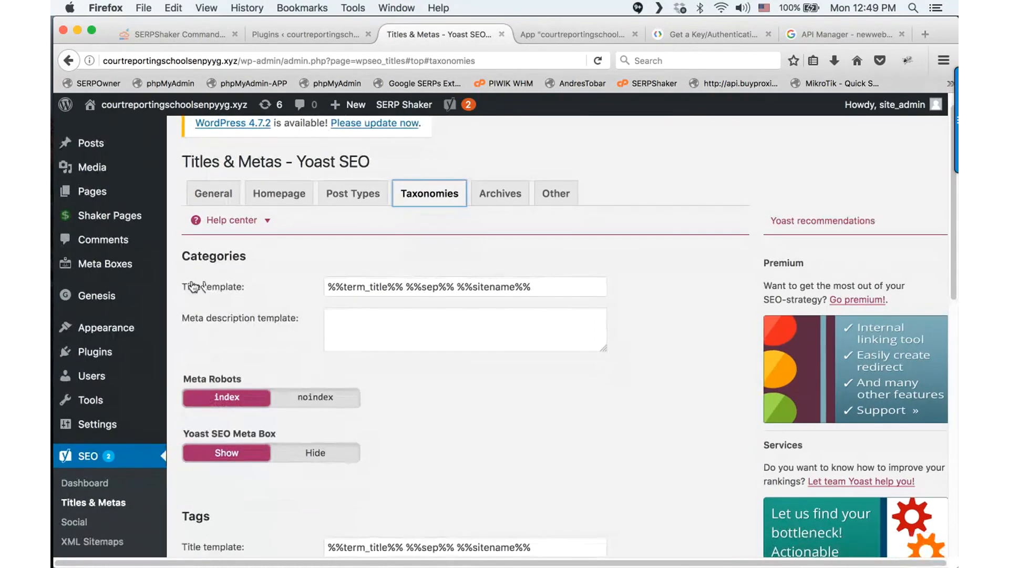
scroll(389, 257, "down", 5)
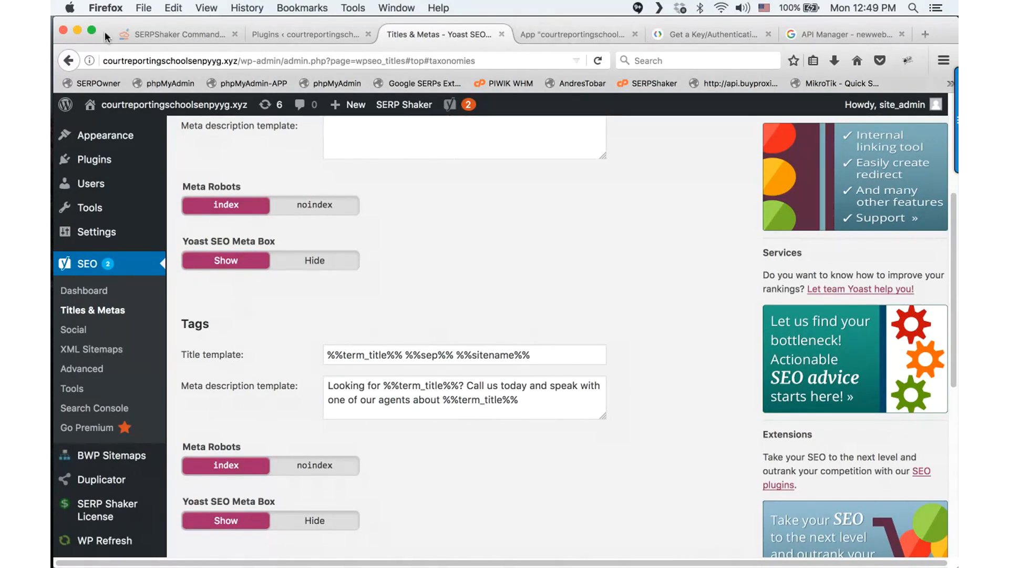
Switch to the SERPShaker Command Center and open its Shaker Pages.
left_click(149, 36)
scroll(368, 241, "up", 15)
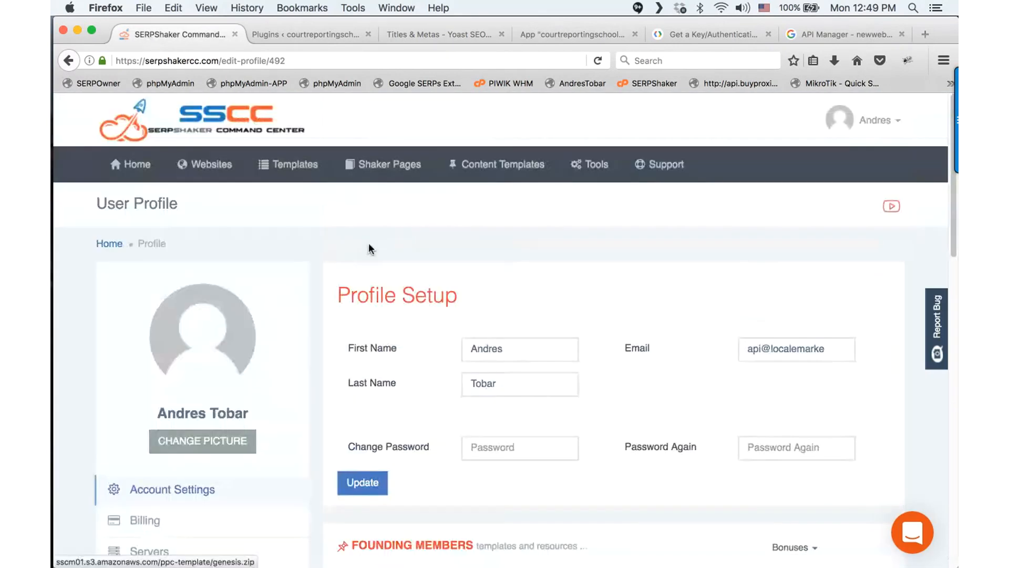
left_click(401, 174)
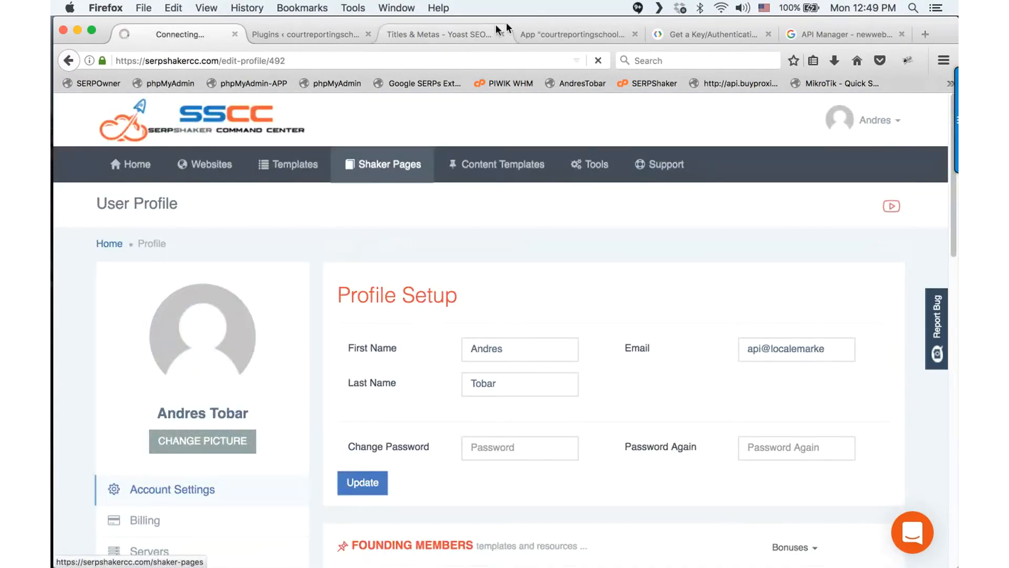
Return to the Yoast SEO taxonomy settings, highlight %%term_title%% in the tags title template and review the remaining tag options.
left_click(427, 37)
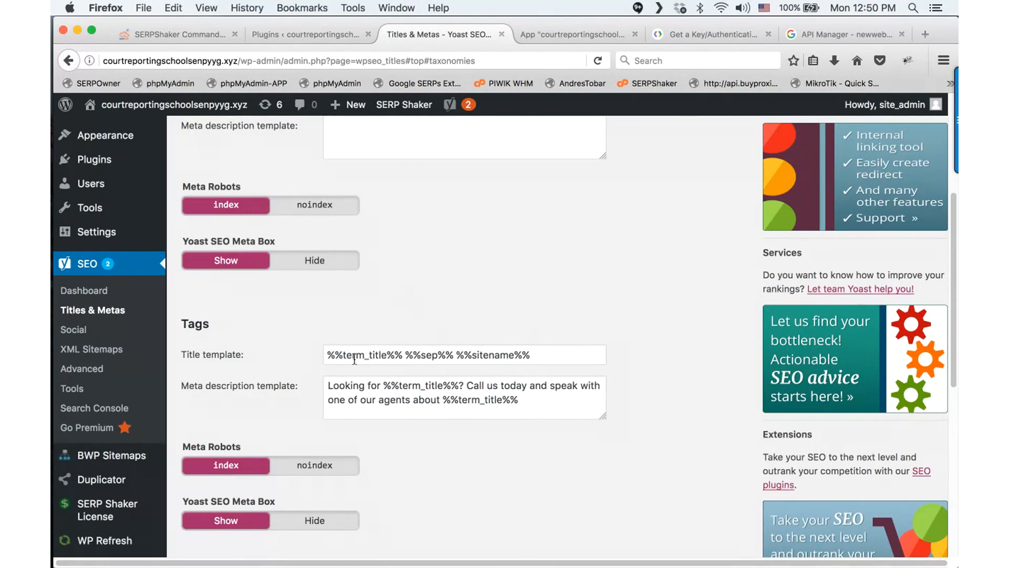
left_click(327, 355)
left_click_drag(327, 355, 401, 354)
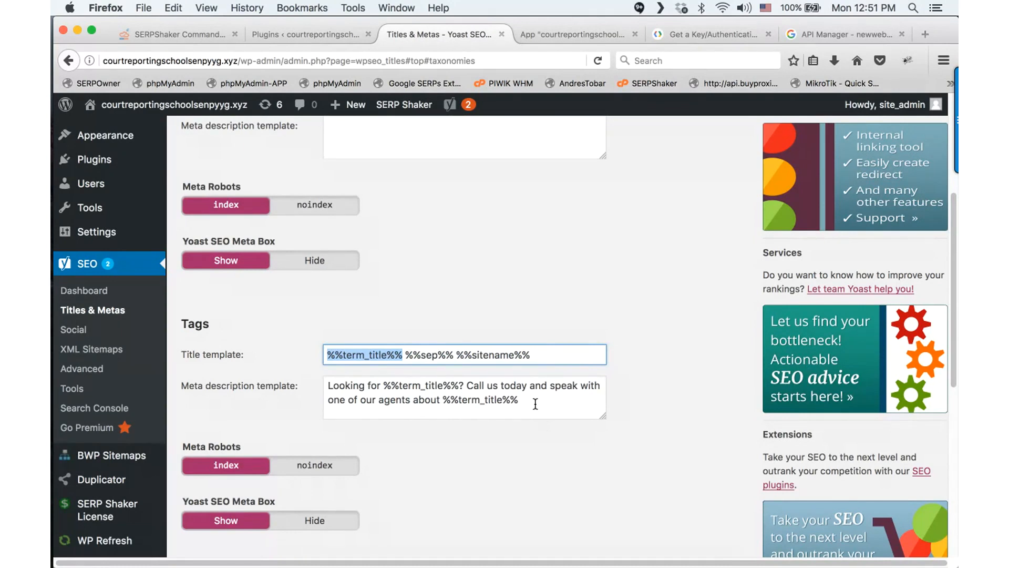
scroll(535, 404, "down", 1)
scroll(506, 325, "down", 2)
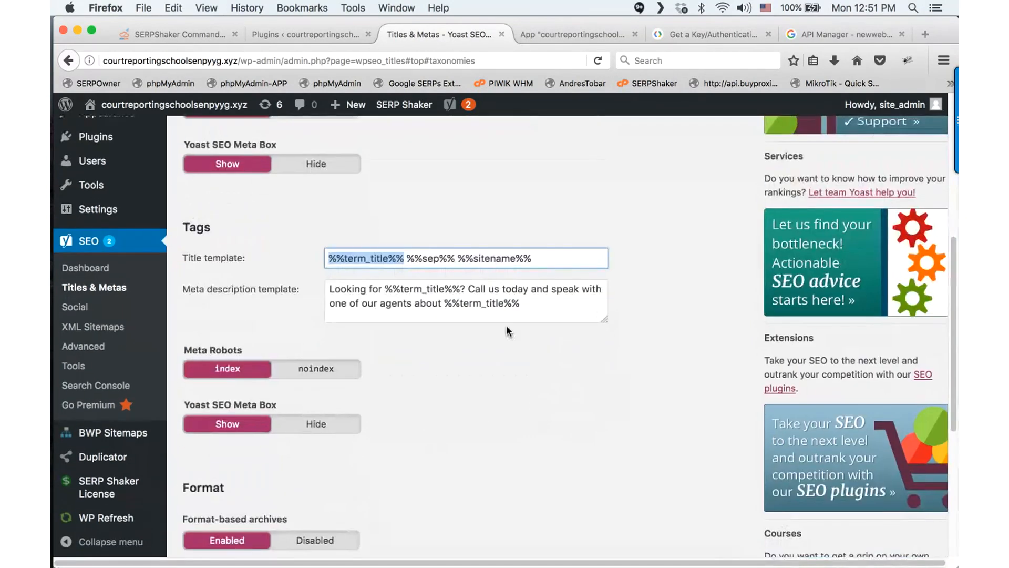
scroll(506, 325, "up", 10)
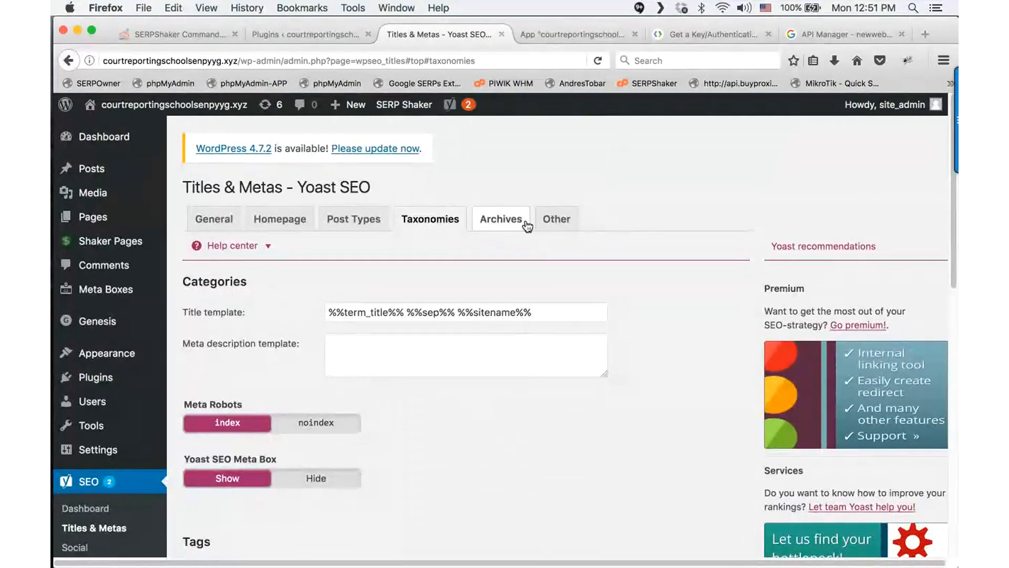
Review Yoast SEO's sitewide meta settings, then its general title rewriting, title separator and analysis settings.
left_click(550, 224)
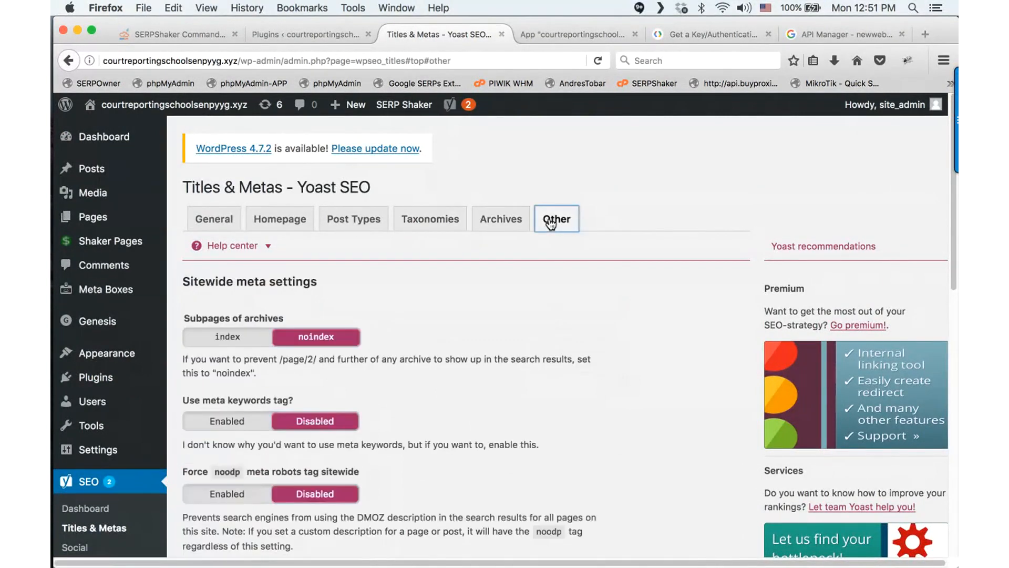
scroll(383, 285, "down", 2)
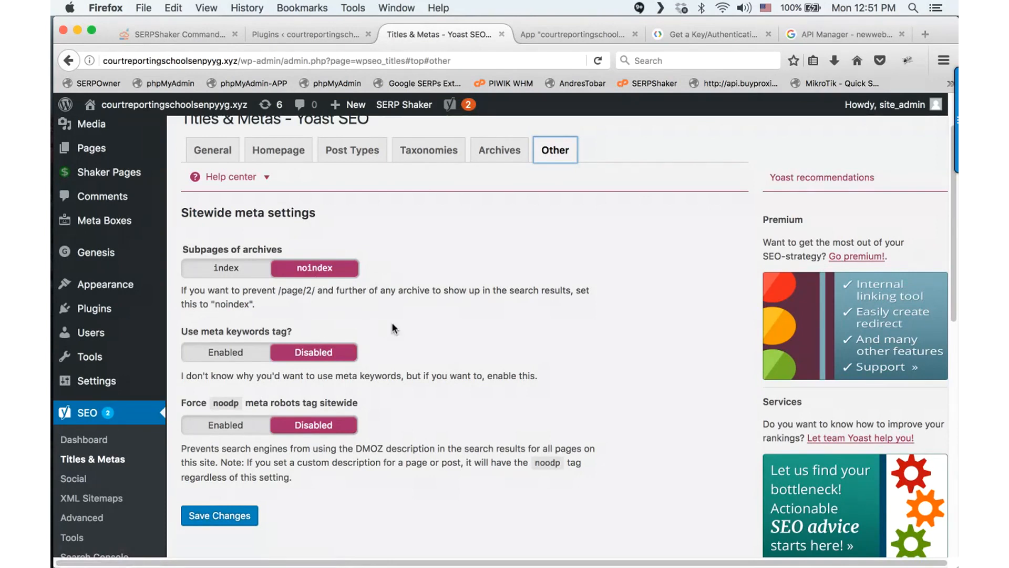
left_click(219, 150)
scroll(316, 263, "down", 3)
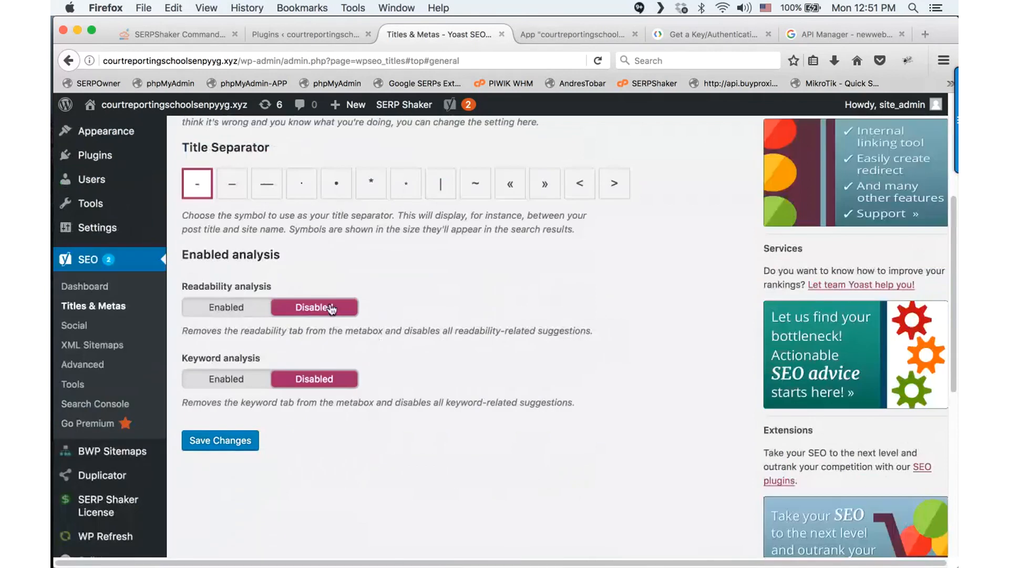
scroll(371, 255, "up", 3)
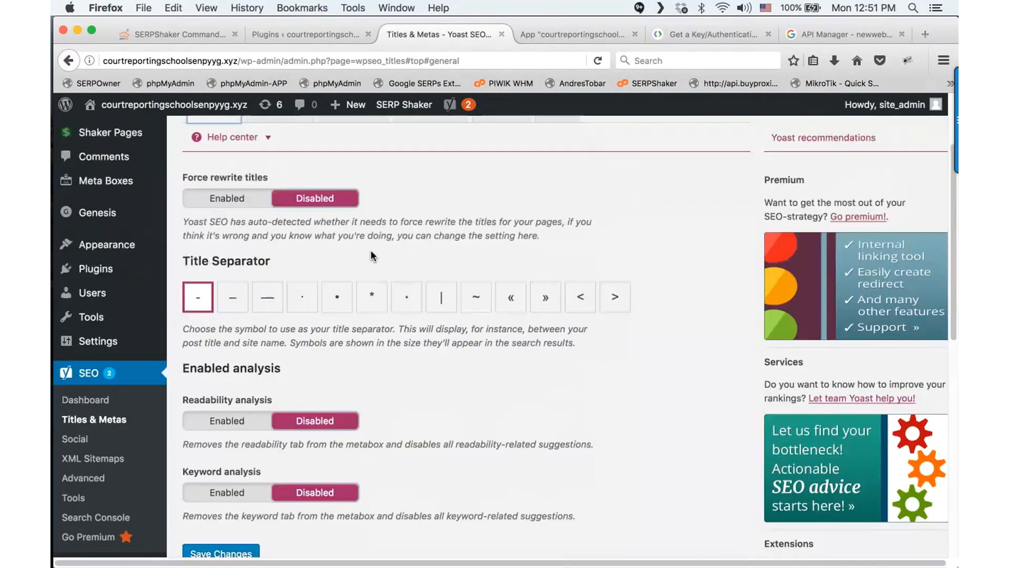
scroll(370, 250, "up", 3)
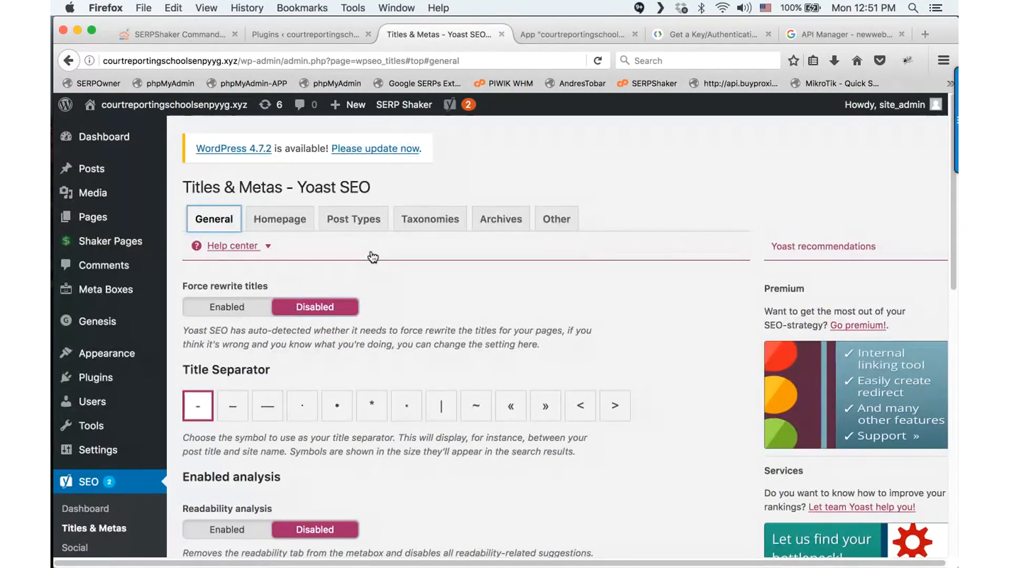
Open Yoast SEO's XML Sitemaps settings, check the sitemap functionality option and locate the separate BWP Sitemaps plugin.
scroll(358, 260, "down", 2)
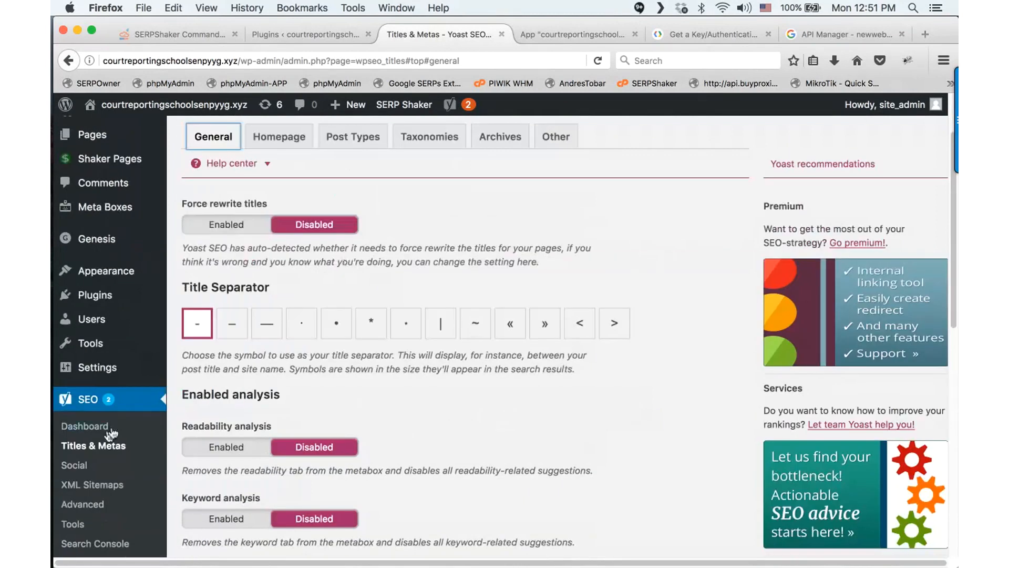
left_click(100, 487)
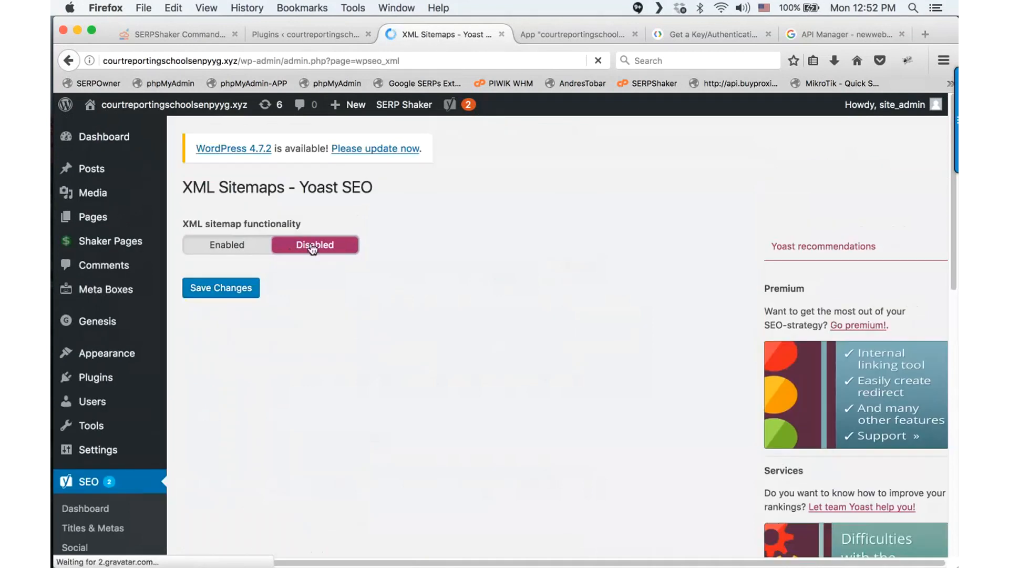
scroll(346, 379, "down", 5)
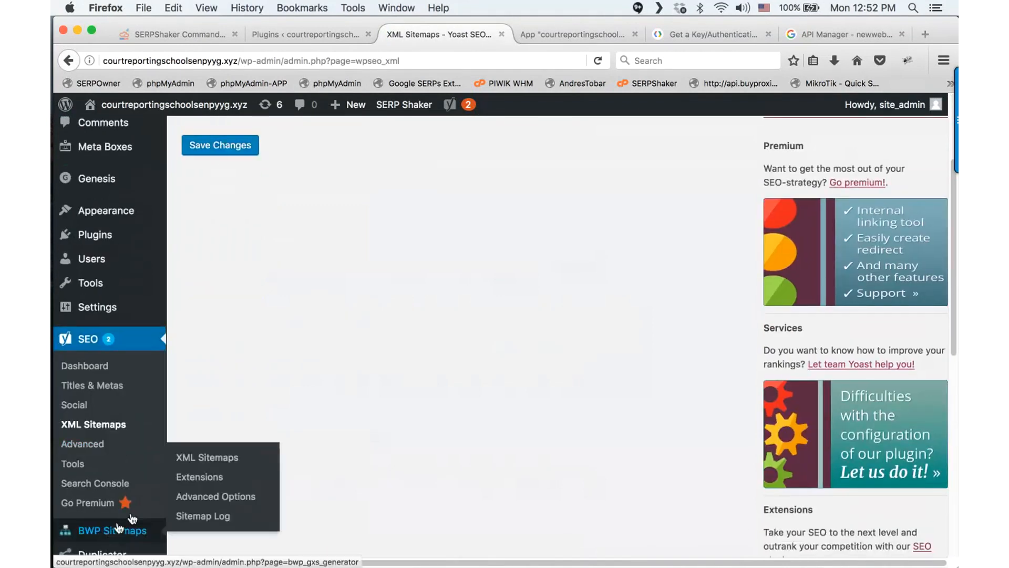
scroll(284, 218, "up", 5)
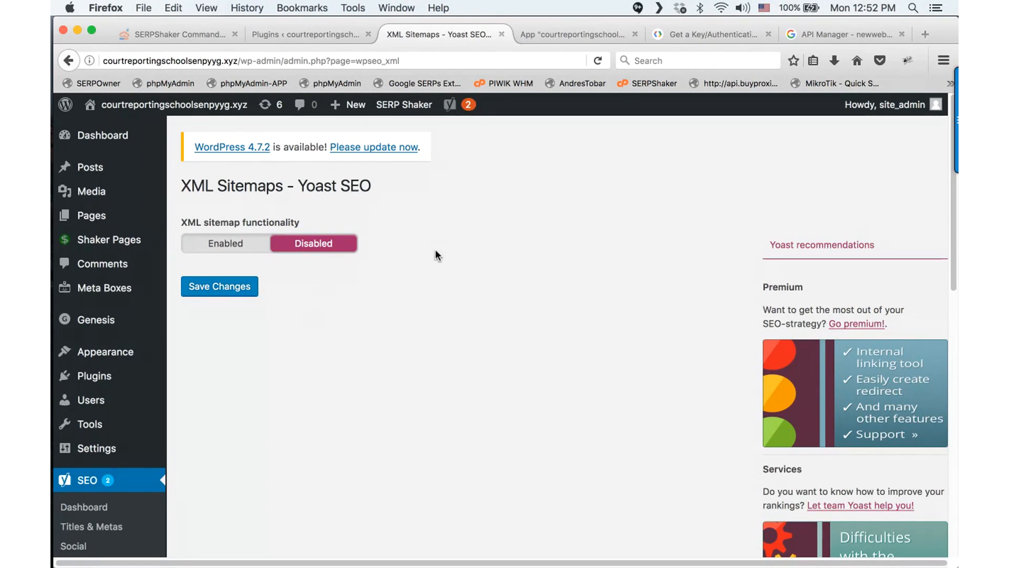
scroll(436, 249, "down", 2)
scroll(435, 249, "up", 2)
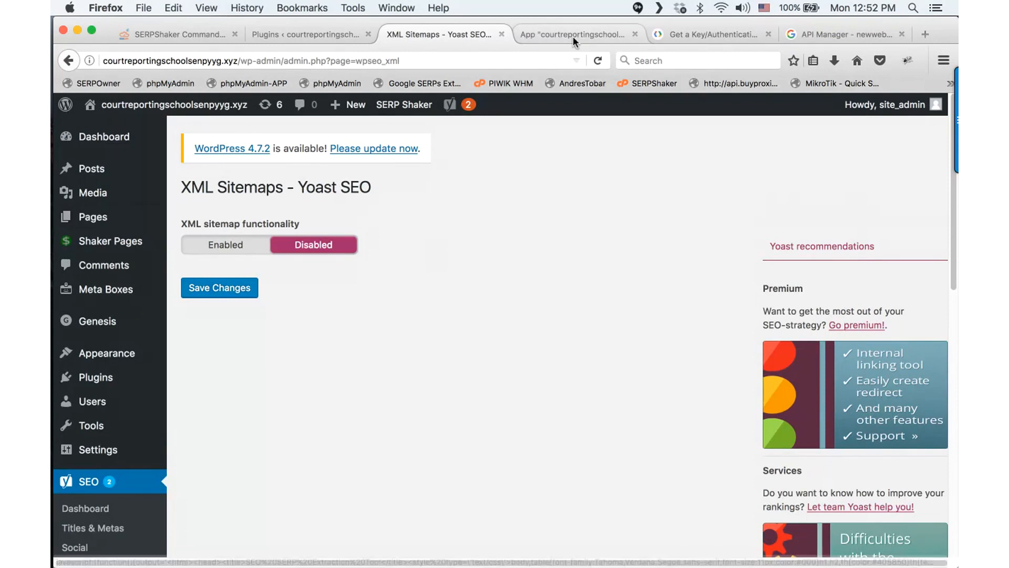
View the Court Reporting Schools in Adamsville AL 35005 post from the posts list and look over the tags at its end.
left_click(105, 173)
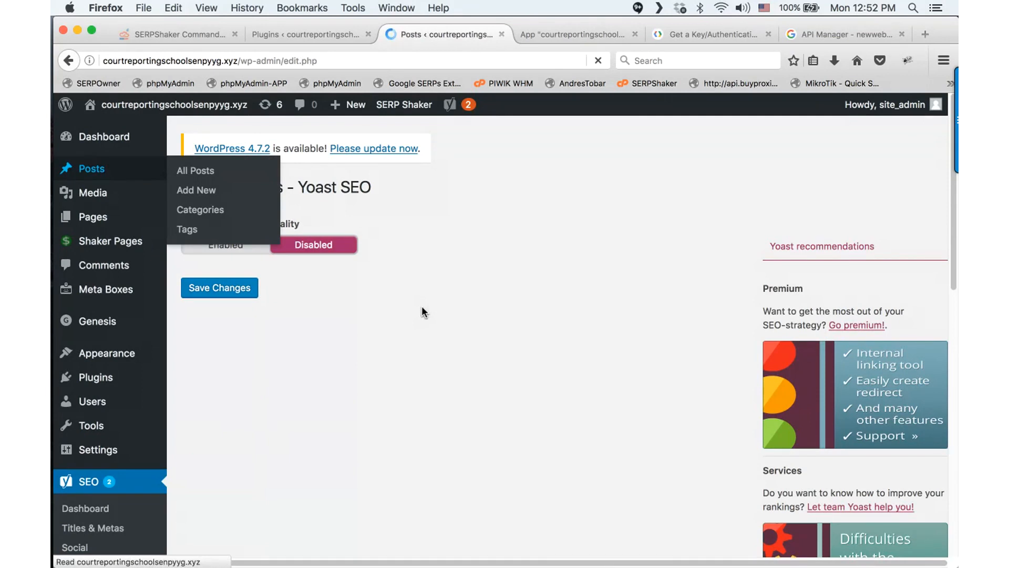
left_click(225, 346)
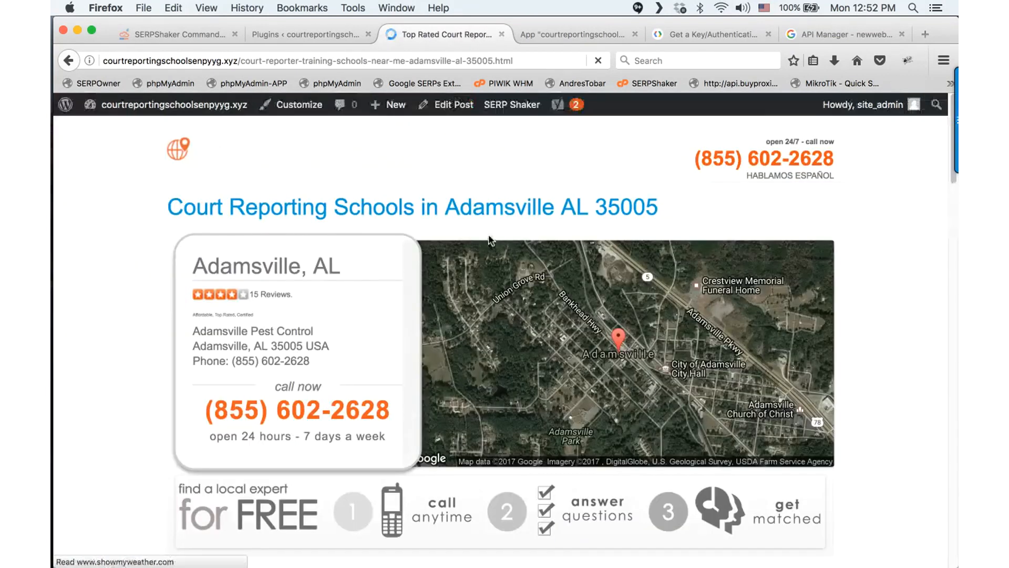
scroll(489, 239, "down", 10)
scroll(487, 234, "down", 10)
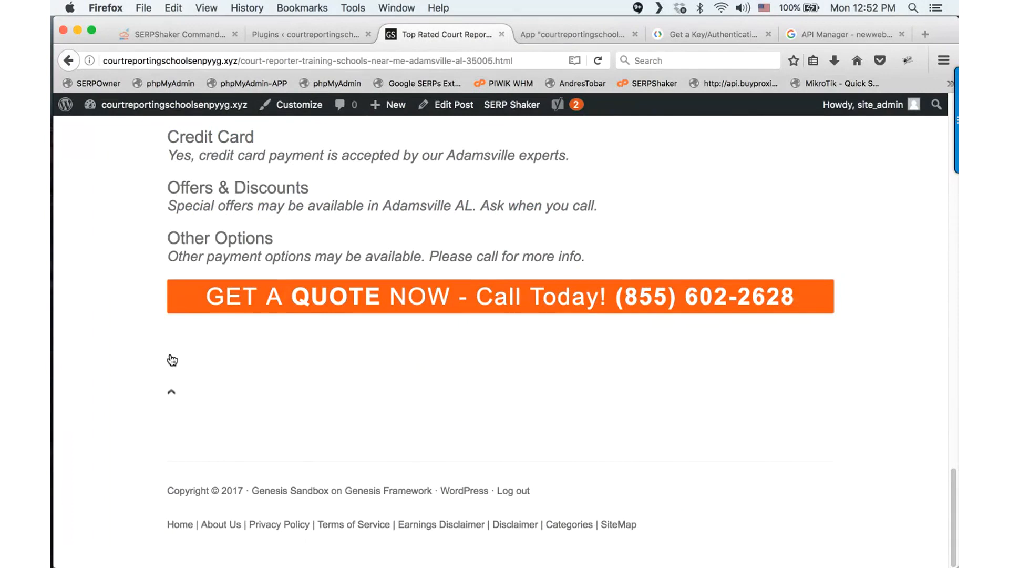
scroll(437, 396, "down", 3)
Open the College Court Adamsville AL 35005 tag page and view its page source.
left_click(500, 380)
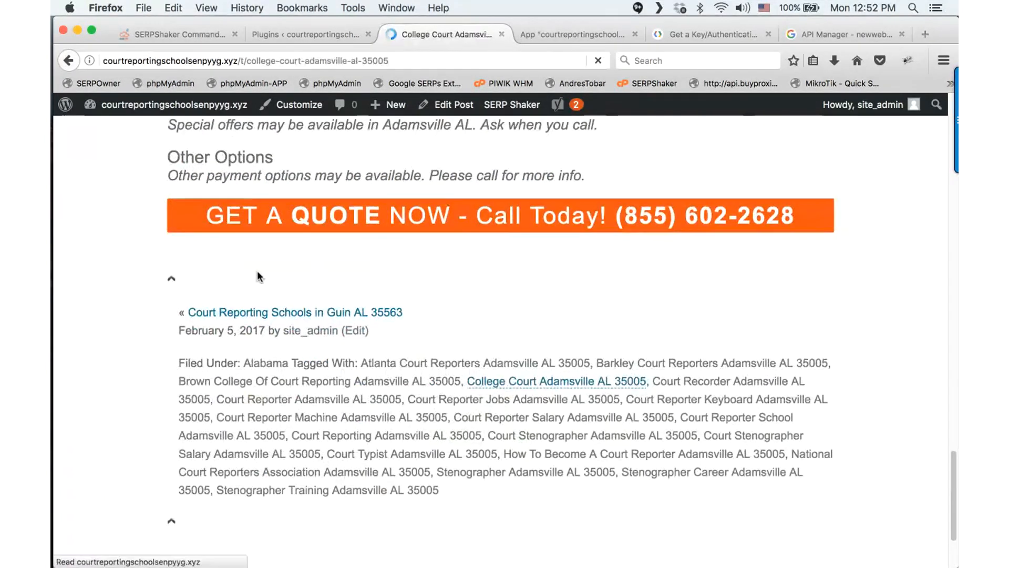
right_click(142, 293)
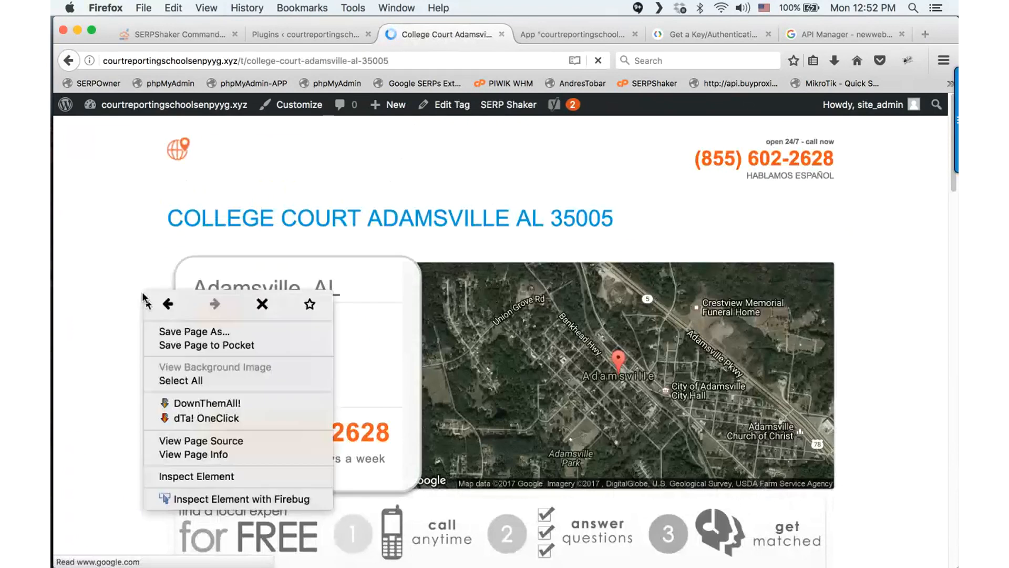
left_click(216, 441)
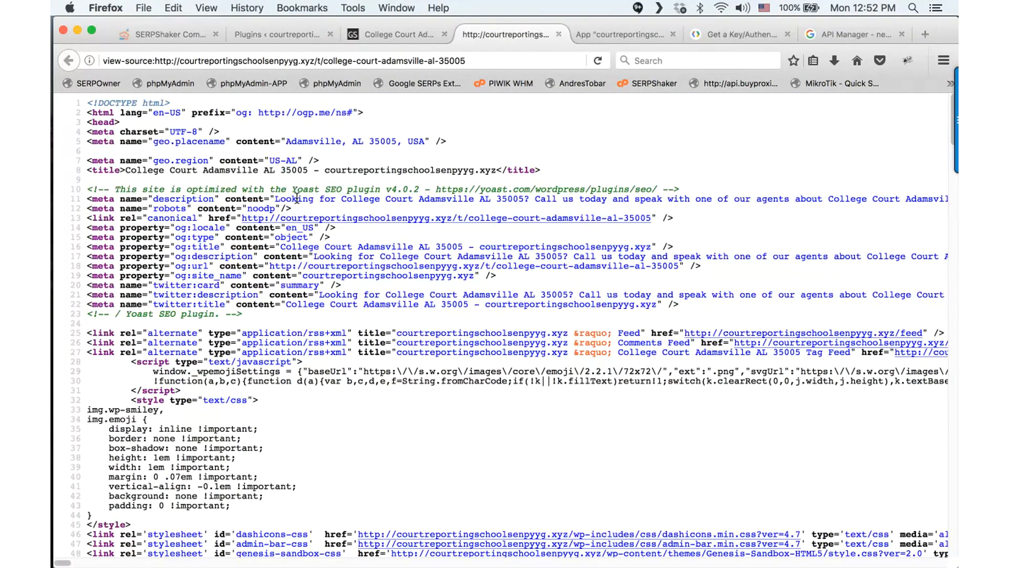
Highlight both occurrences of the tag keyword College Court Adamsville AL 35005 in the source's meta description.
left_click_drag(279, 198, 524, 198)
left_click(369, 199)
scroll(504, 197, "right", 5)
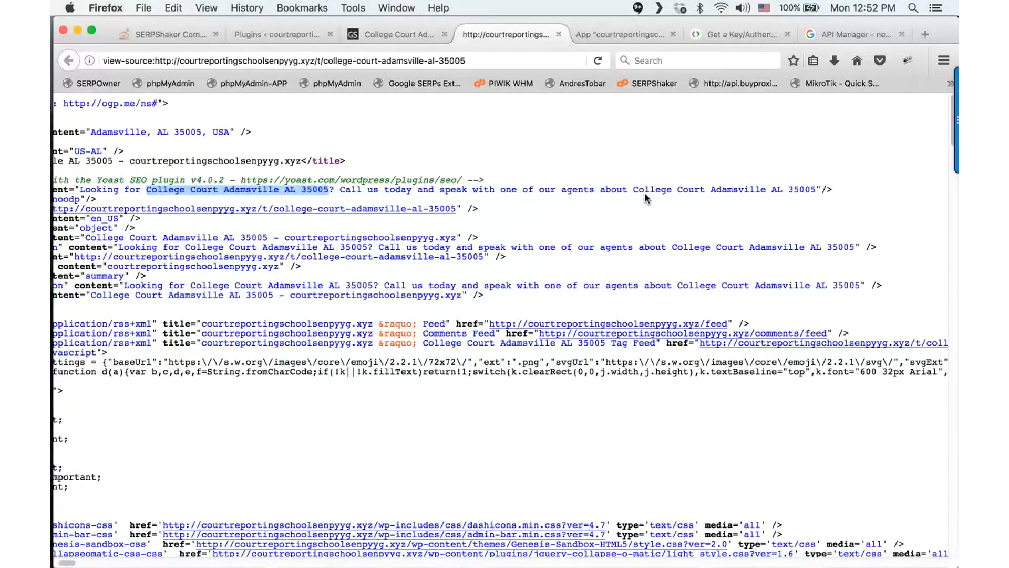
left_click_drag(634, 189, 817, 188)
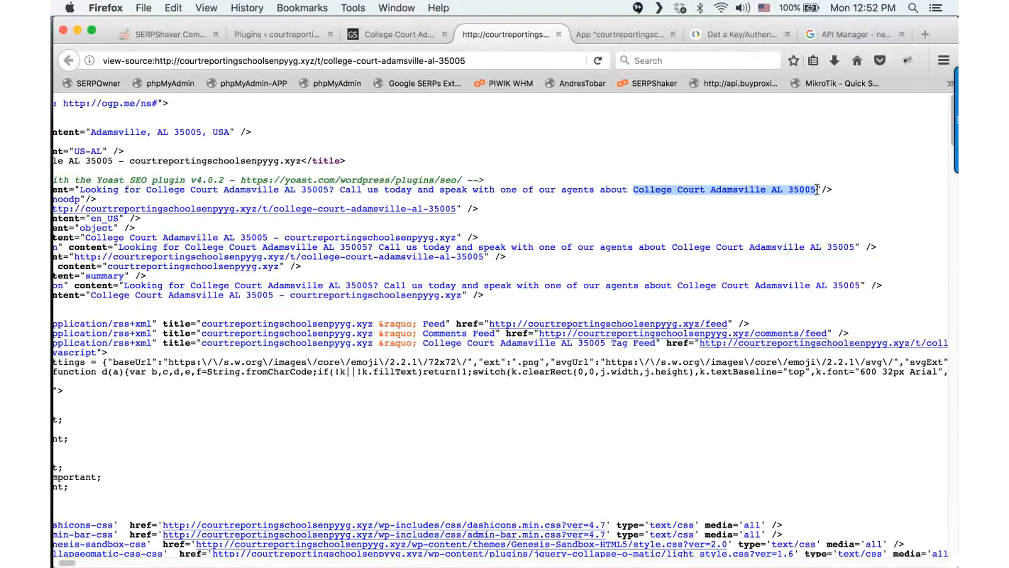
Examine the rest of the tag page's source, including the LocalBusiness review schema, article content and video markup.
scroll(762, 193, "left", 3)
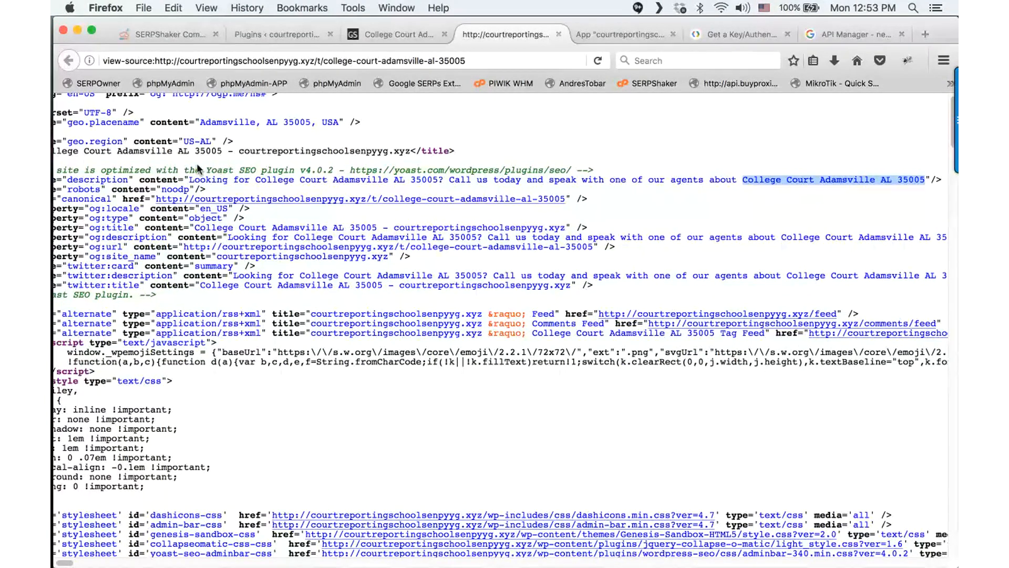
scroll(169, 168, "left", 1)
scroll(169, 169, "down", 1)
scroll(157, 150, "left", 1)
scroll(157, 150, "down", 2)
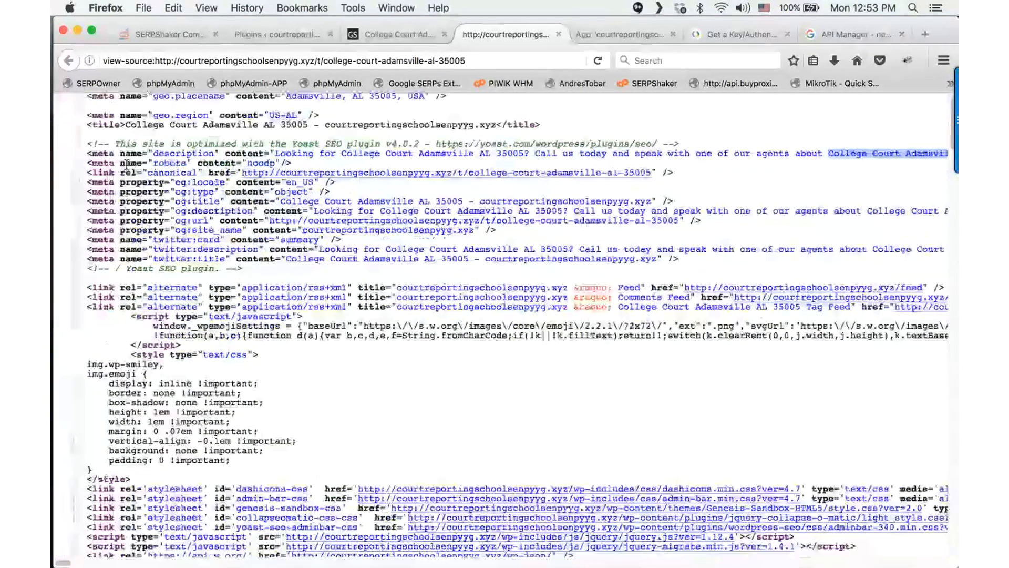
scroll(193, 340, "down", 10)
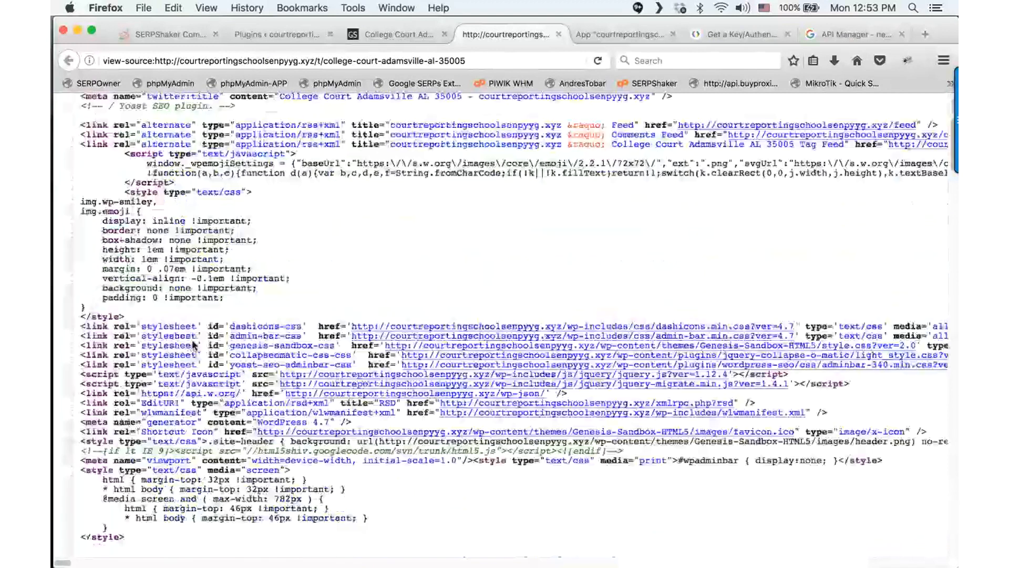
scroll(193, 341, "down", 20)
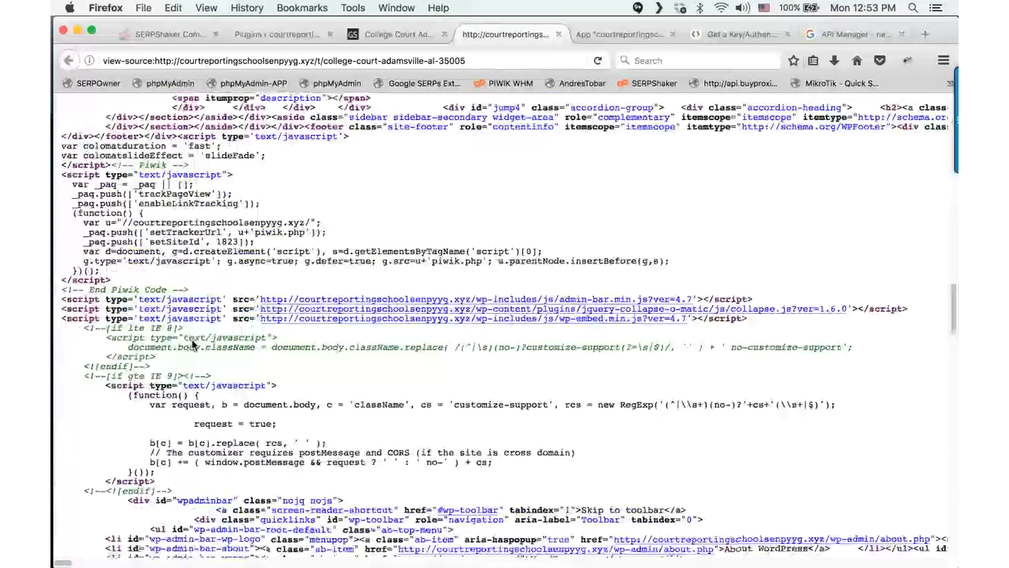
scroll(355, 181, "right", 2)
scroll(355, 181, "up", 2)
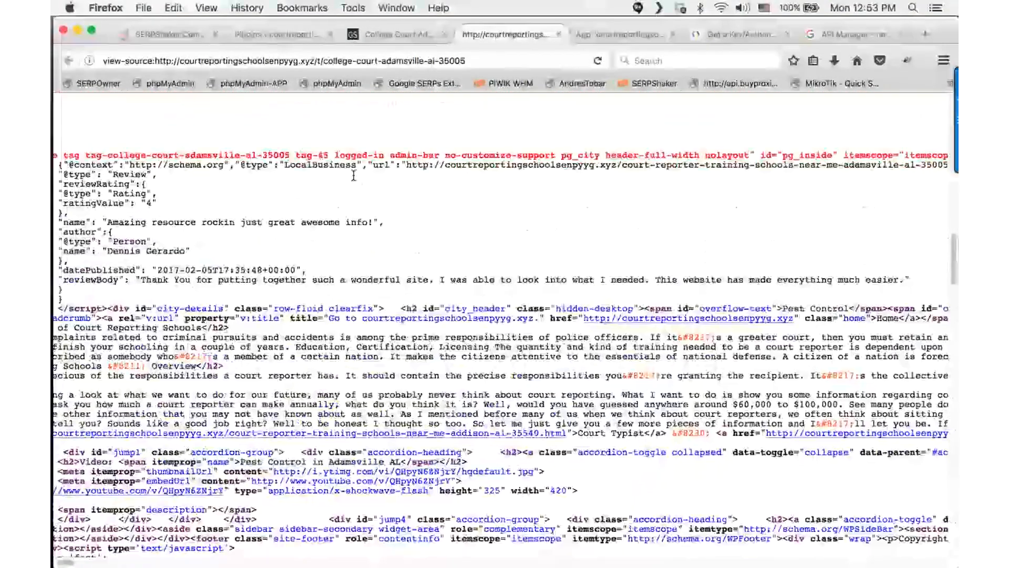
scroll(356, 181, "left", 1)
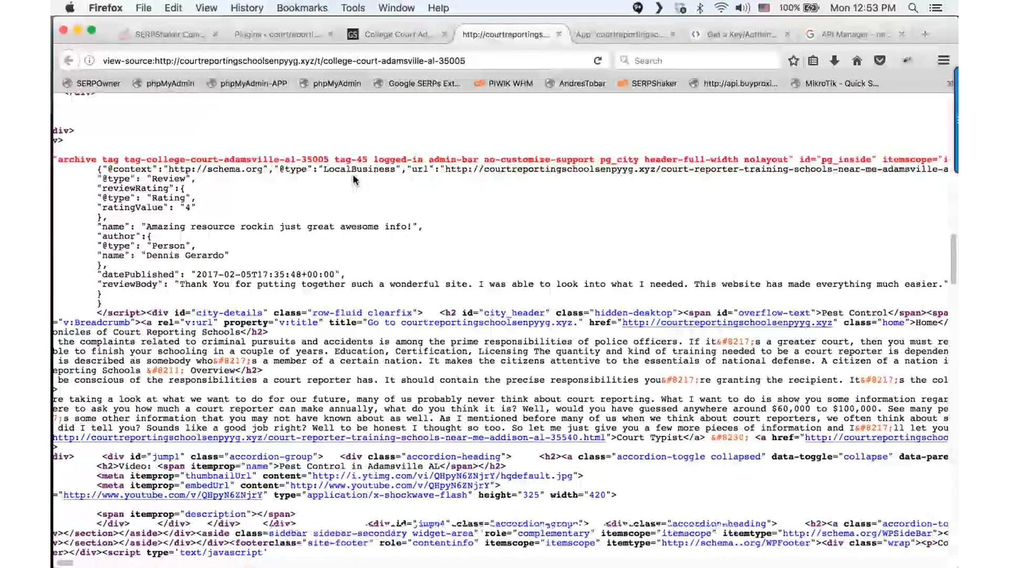
scroll(355, 178, "right", 3)
scroll(354, 175, "left", 2)
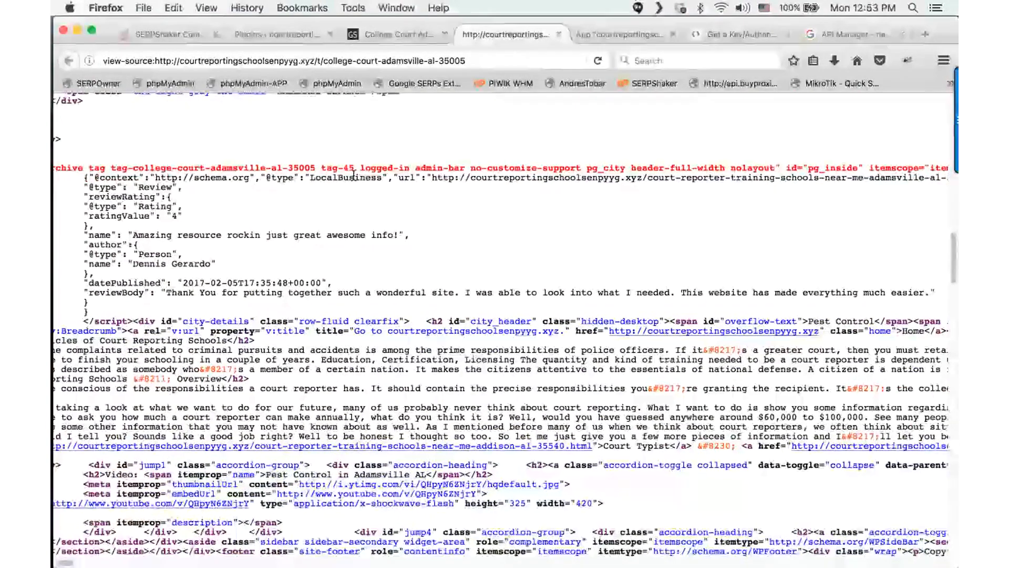
scroll(355, 179, "down", 2)
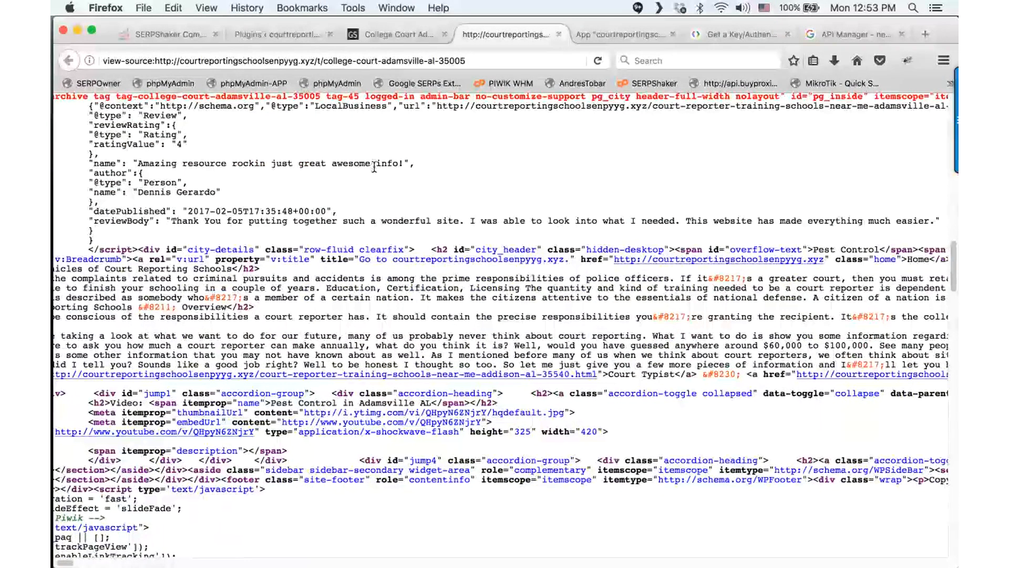
Look over the LocalBusiness review schema and the tracking scripts in the tag page's source and close the source view.
scroll(361, 171, "up", 1)
scroll(361, 171, "left", 1)
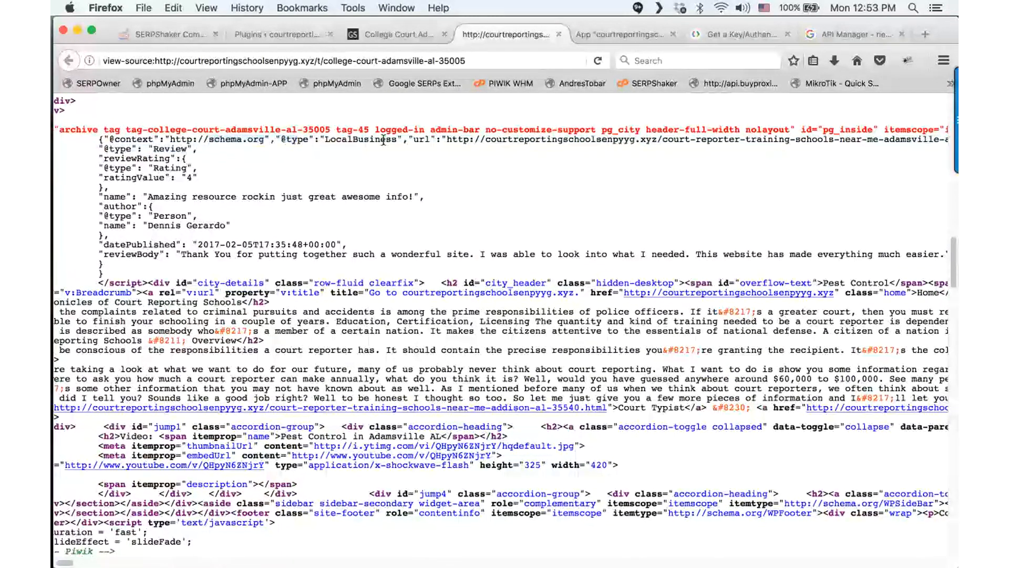
scroll(384, 139, "down", 1)
scroll(384, 140, "down", 10)
scroll(384, 142, "left", 2)
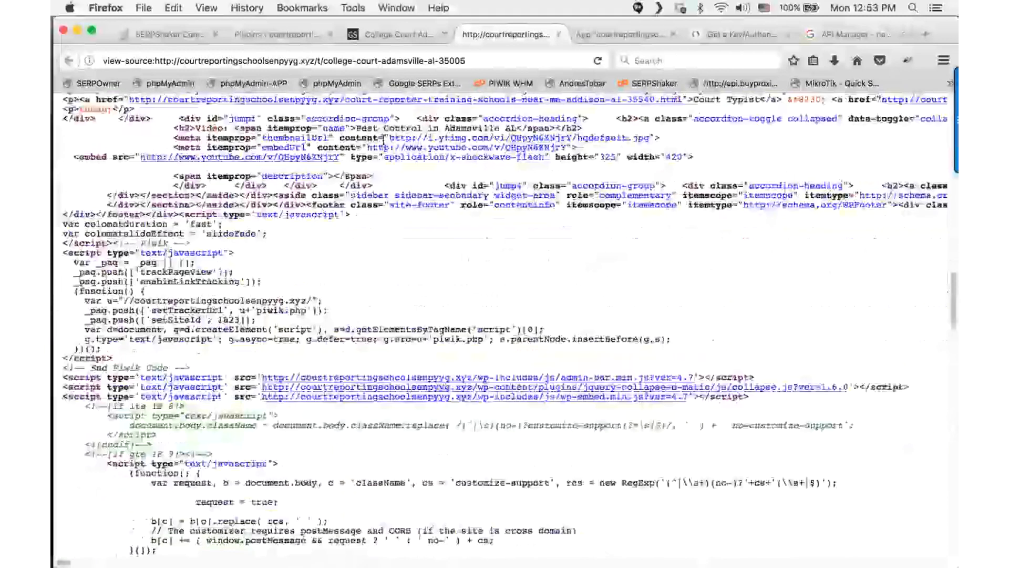
left_click(559, 35)
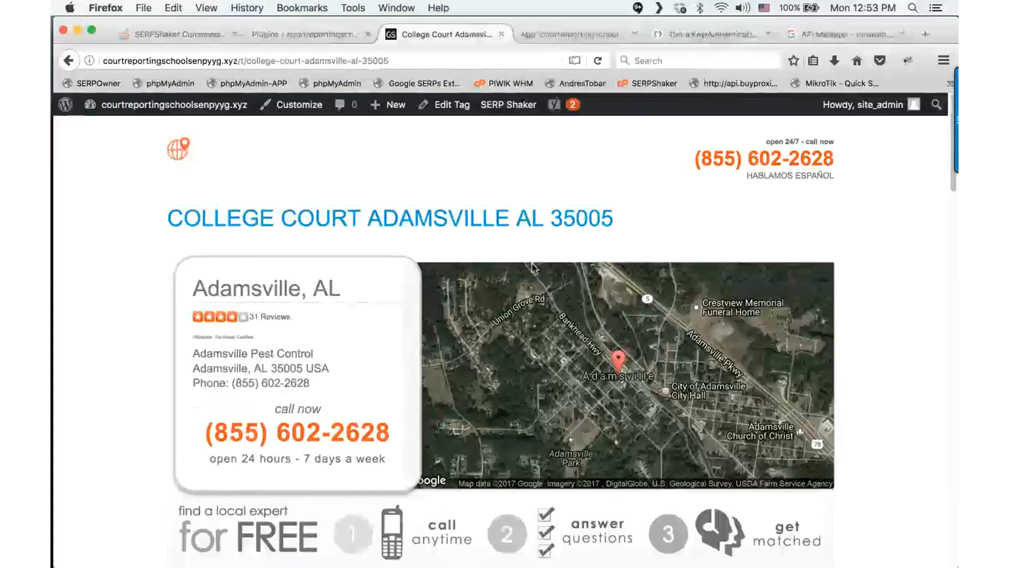
Look through the article text on the College Court Adamsville AL 35005 tag page.
scroll(533, 268, "down", 2)
scroll(533, 265, "down", 15)
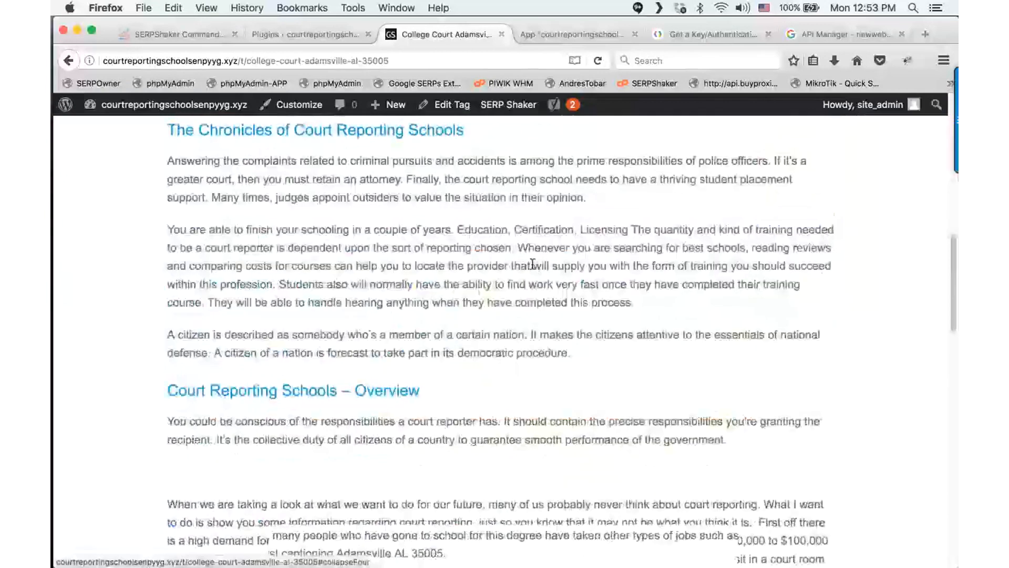
scroll(533, 262, "up", 10)
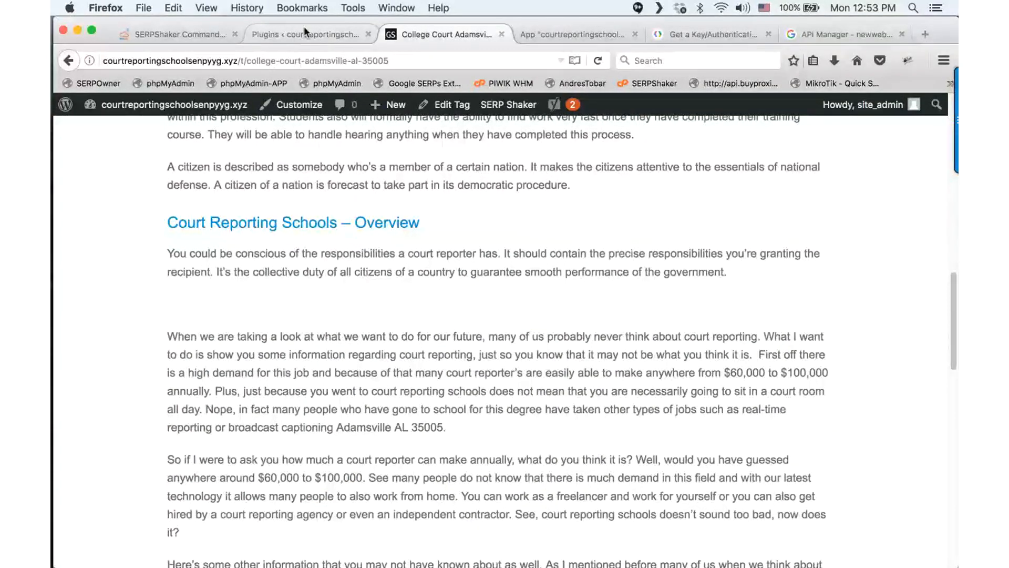
Deactivate the SERP Shaker Pro plugin and activate the Solo plugin in the site's installed plugins list.
left_click(278, 33)
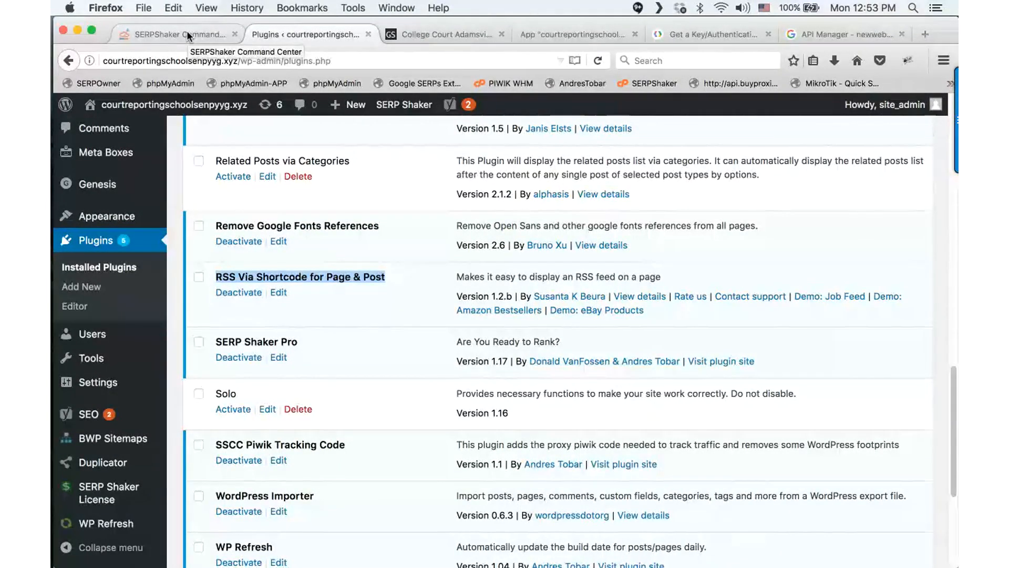
scroll(446, 329, "down", 2)
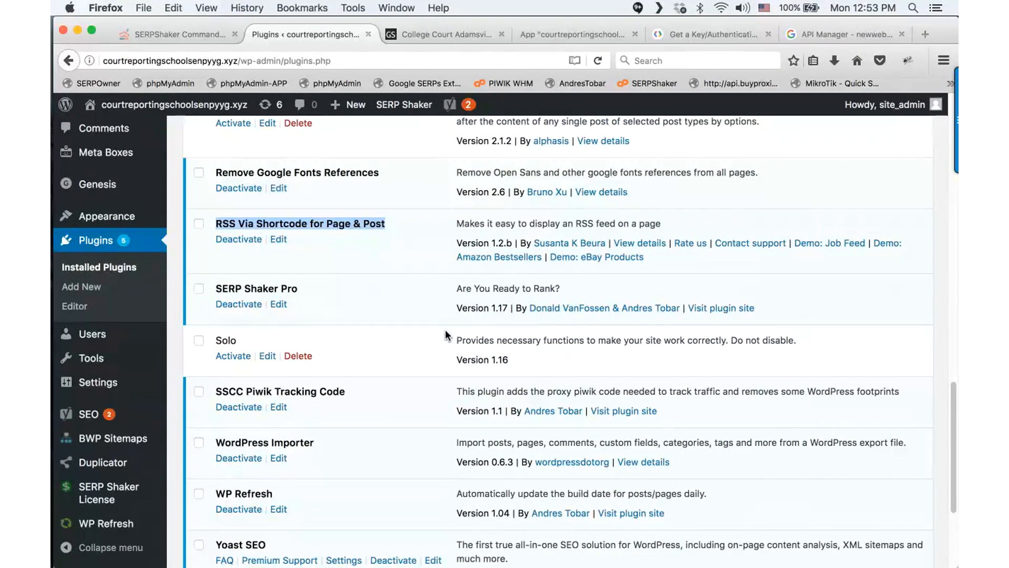
scroll(336, 272, "down", 1)
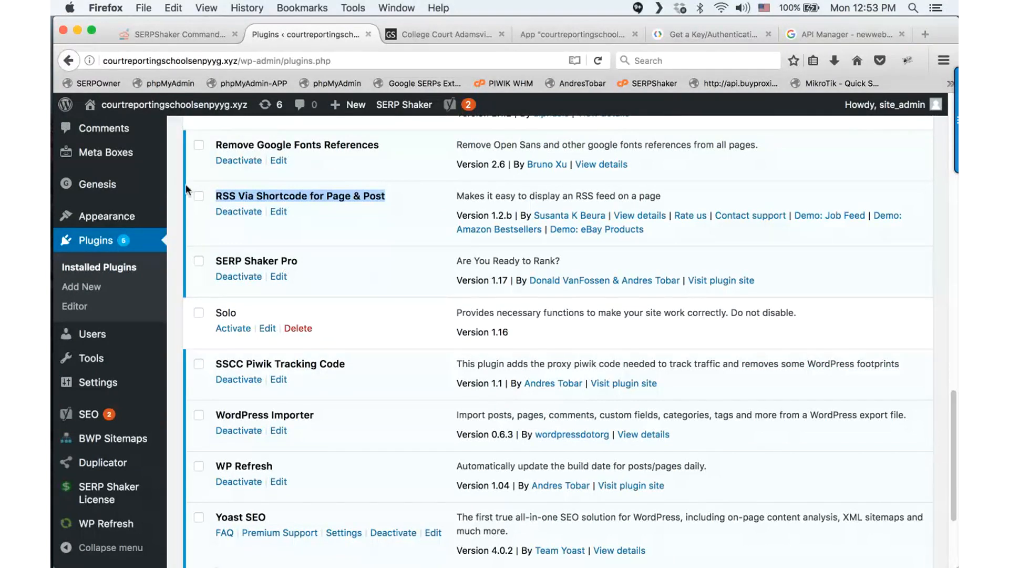
scroll(107, 155, "up", 5)
mouse_move(107, 155)
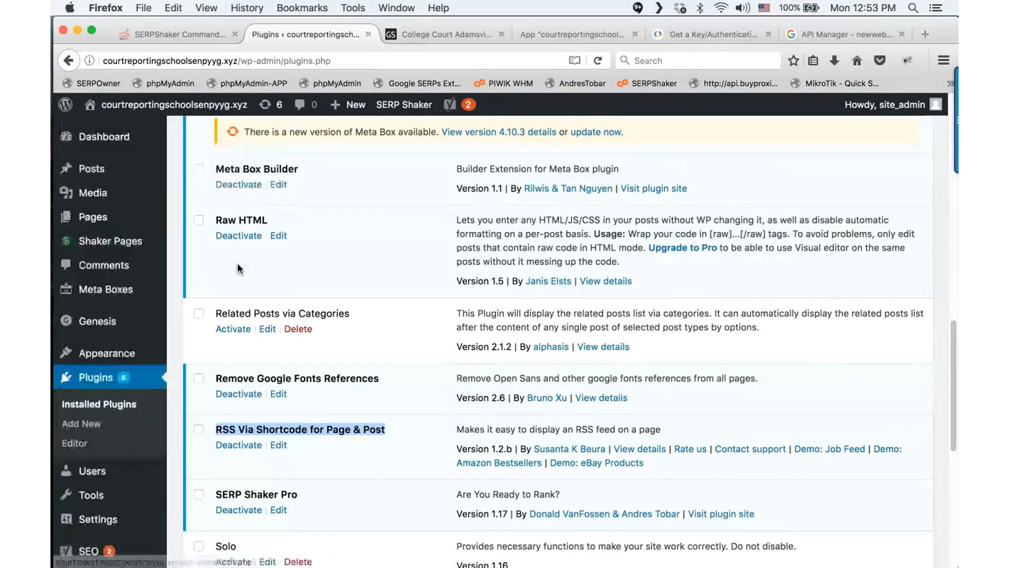
scroll(266, 355, "down", 4)
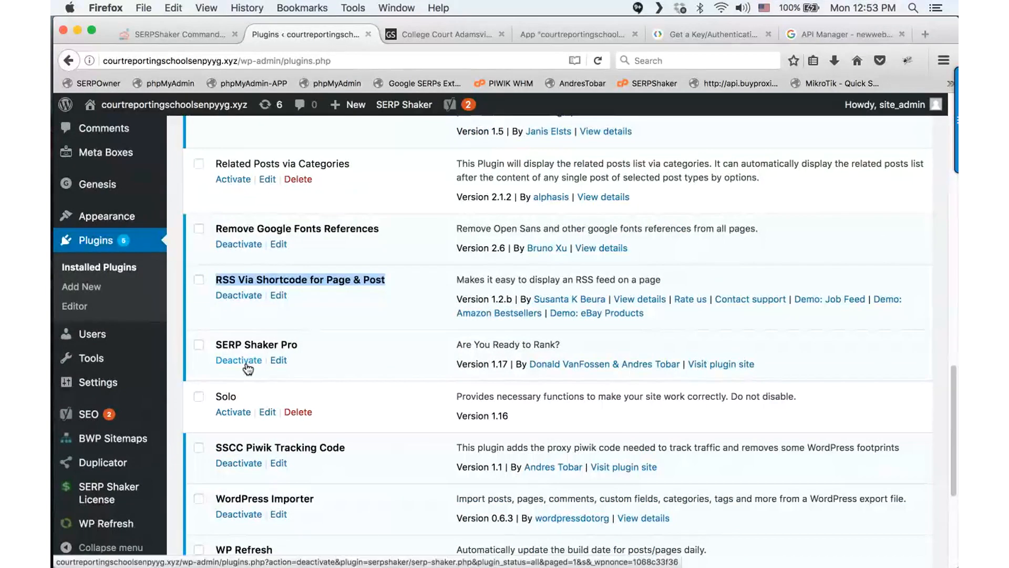
left_click(240, 360)
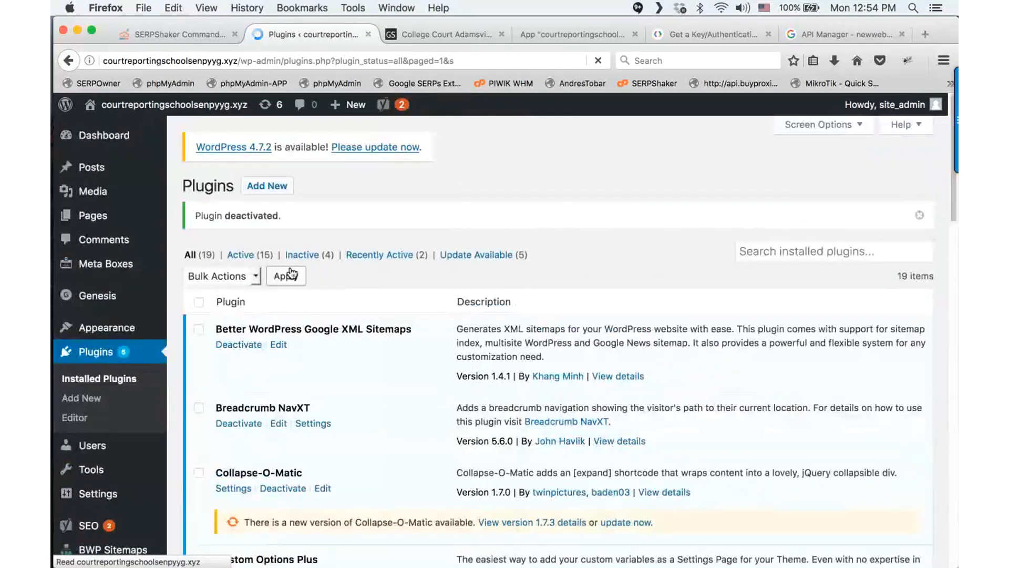
scroll(291, 274, "down", 15)
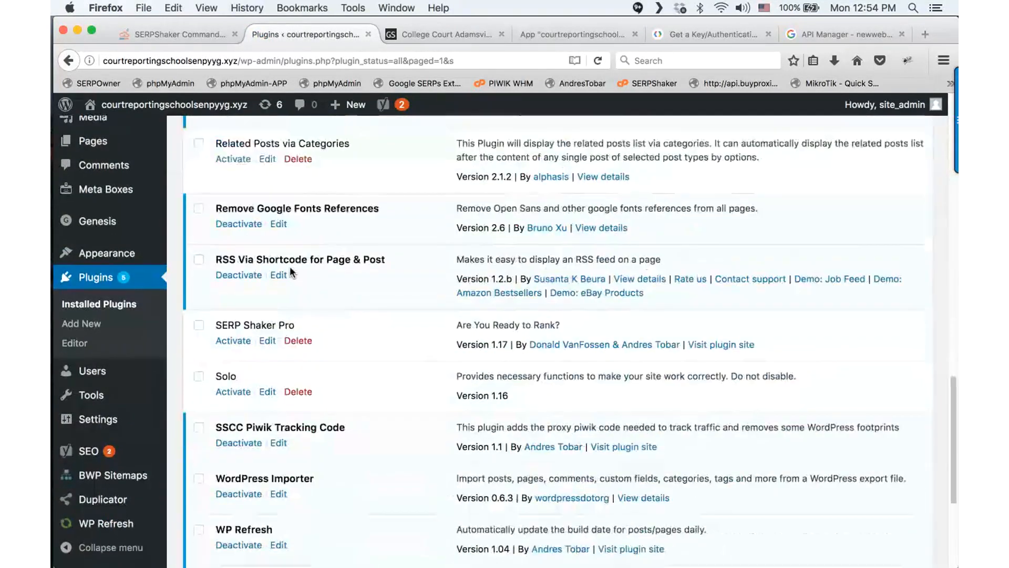
left_click(234, 391)
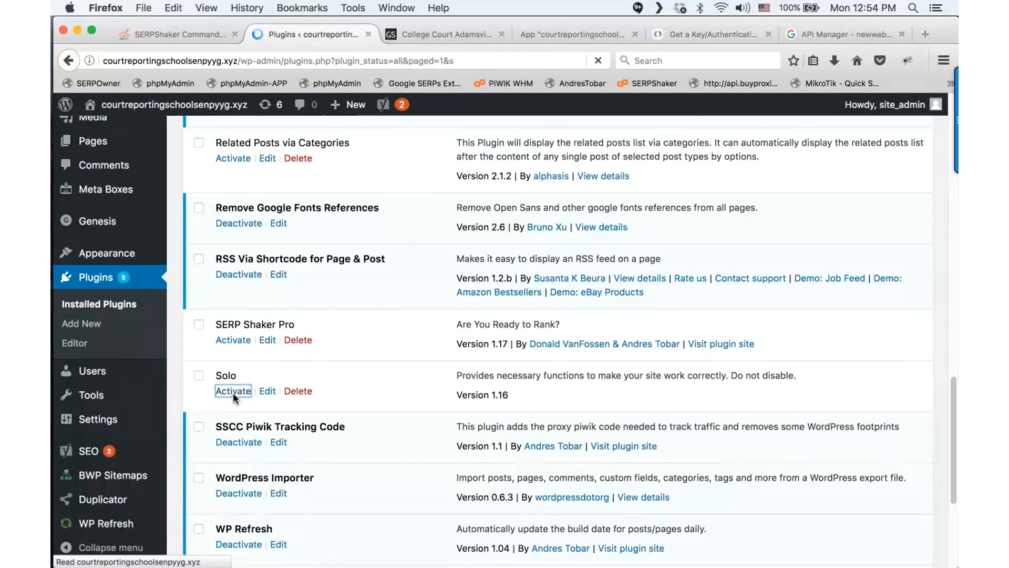
Examine the installed plugins list and the admin menu, comparing the SERP Shaker Pro and Solo entries.
scroll(411, 380, "down", 5)
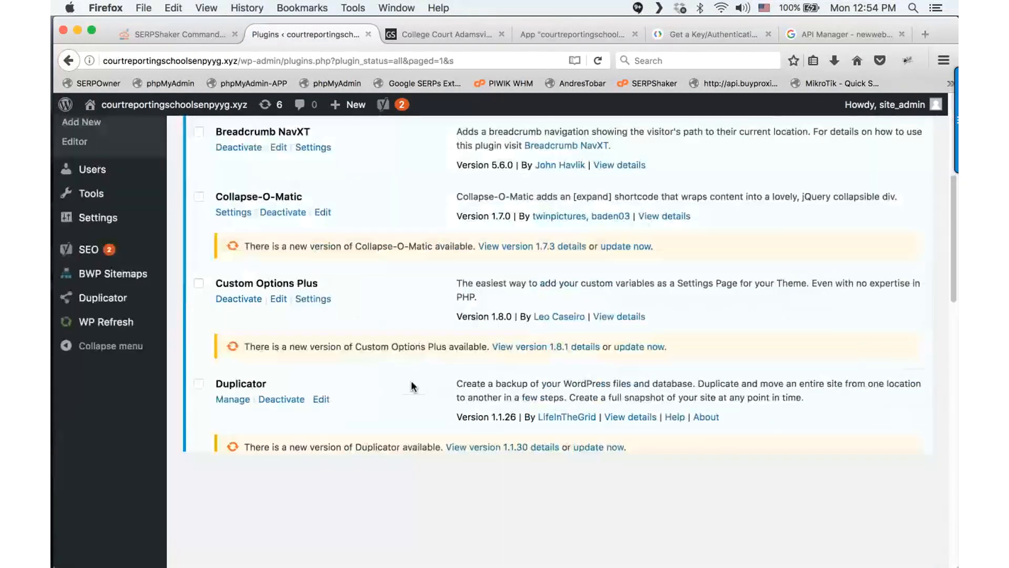
scroll(411, 381, "down", 5)
scroll(411, 381, "down", 6)
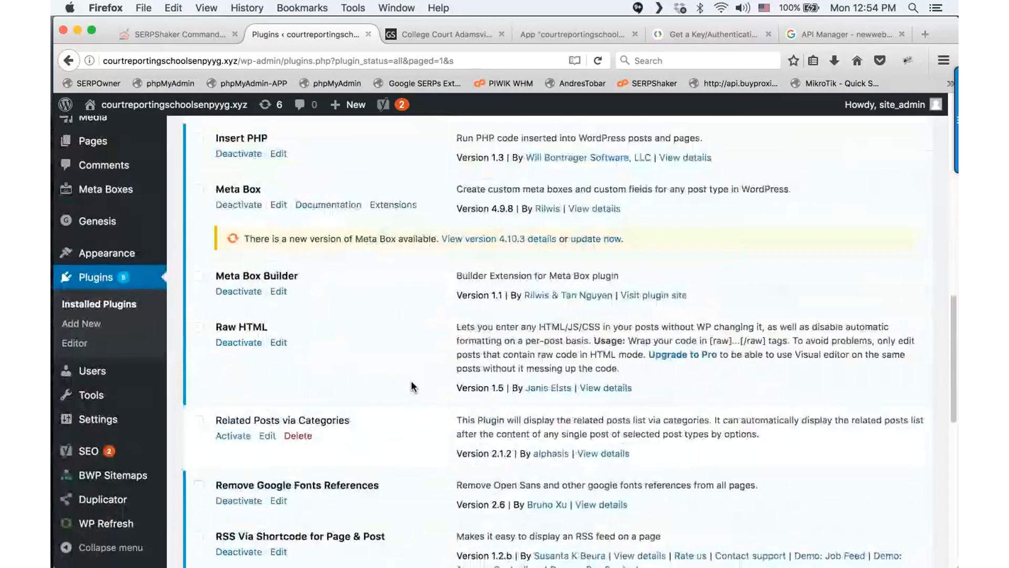
scroll(412, 380, "down", 4)
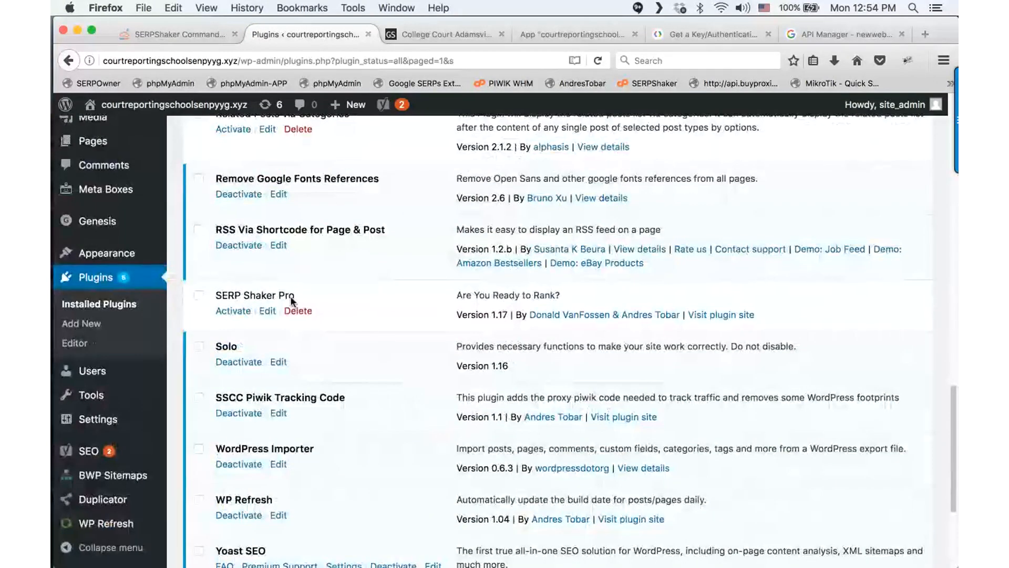
scroll(339, 292, "up", 6)
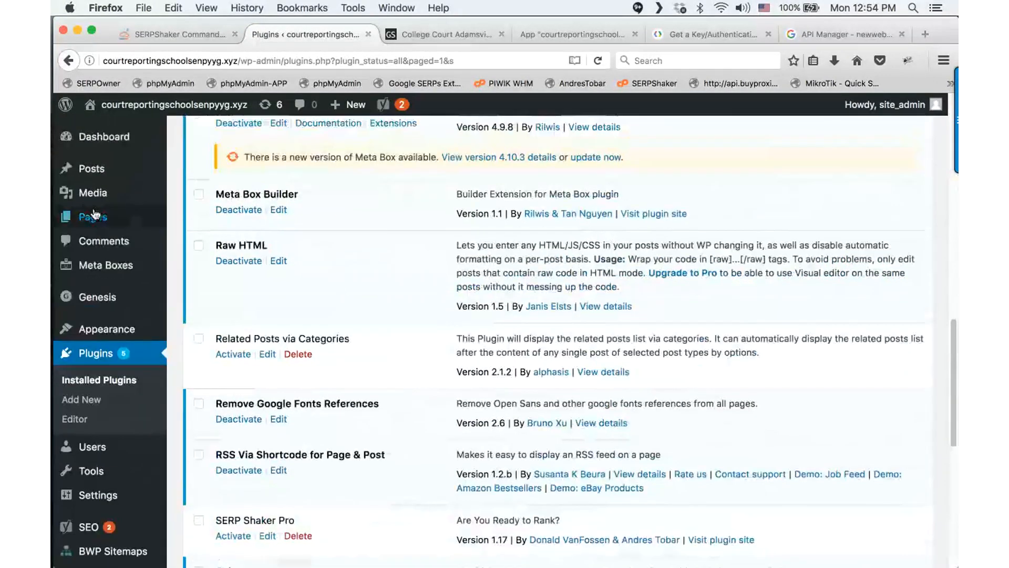
scroll(465, 268, "up", 10)
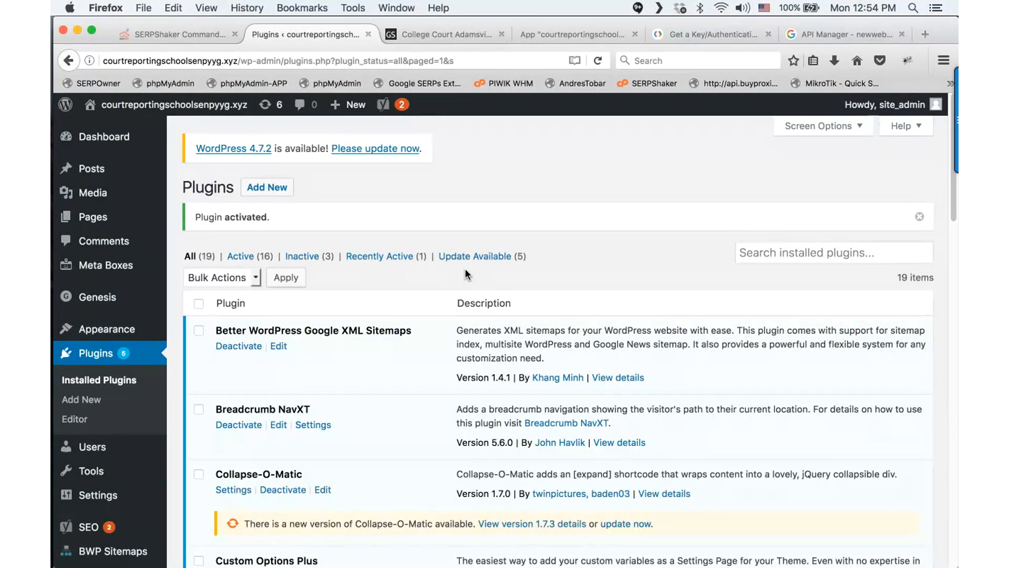
scroll(465, 268, "down", 5)
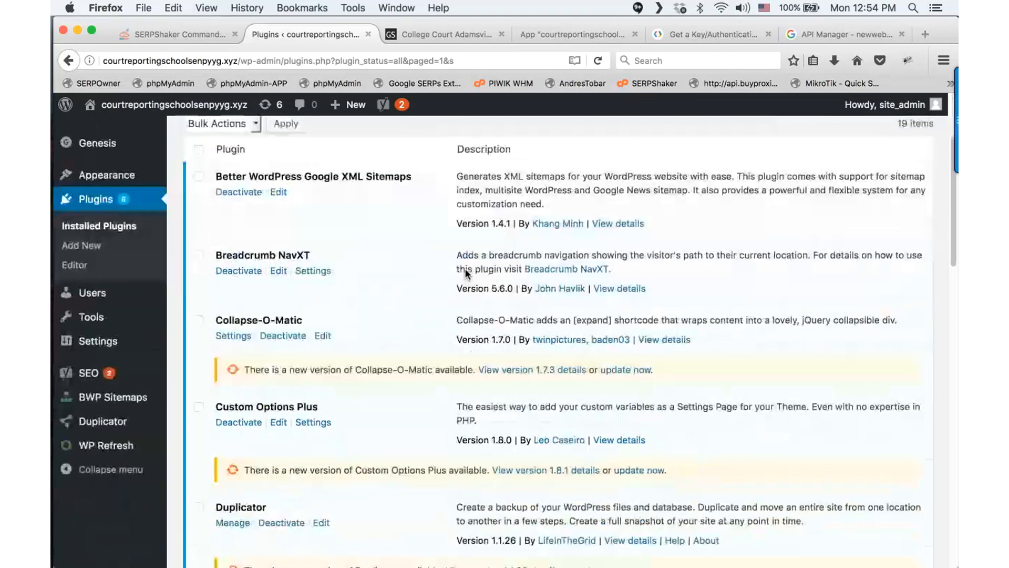
scroll(465, 271, "down", 20)
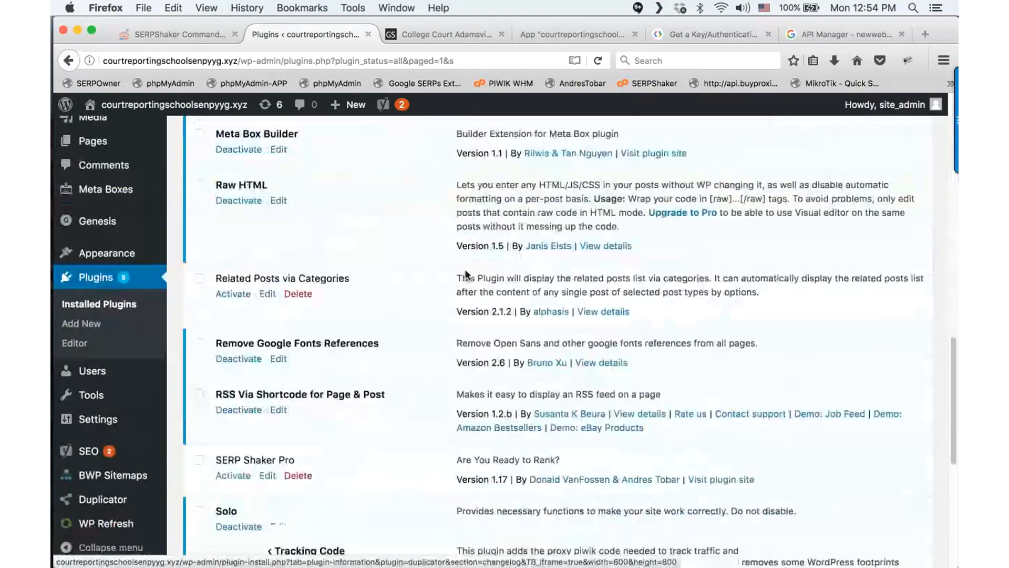
scroll(465, 269, "down", 5)
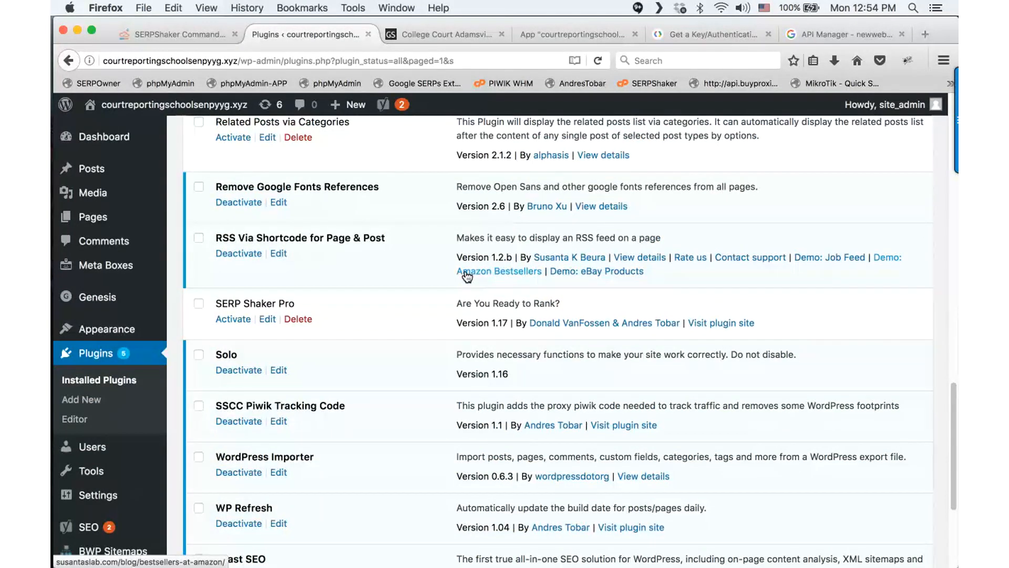
scroll(467, 275, "up", 3)
scroll(466, 274, "up", 15)
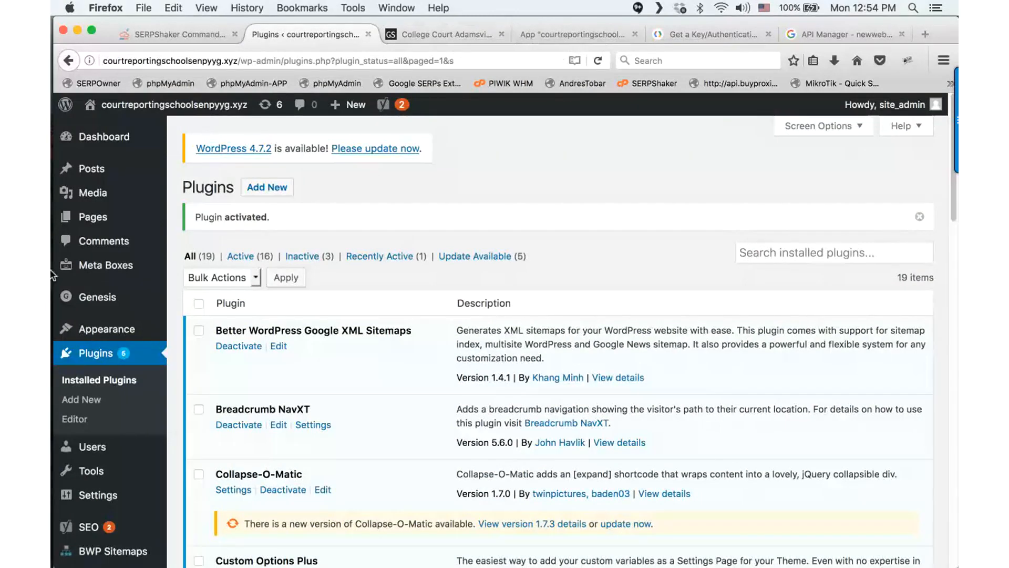
Switch to the Demio training webinar in Chrome and read through the attendees' questions in the public chat.
mouse_move(55, 345)
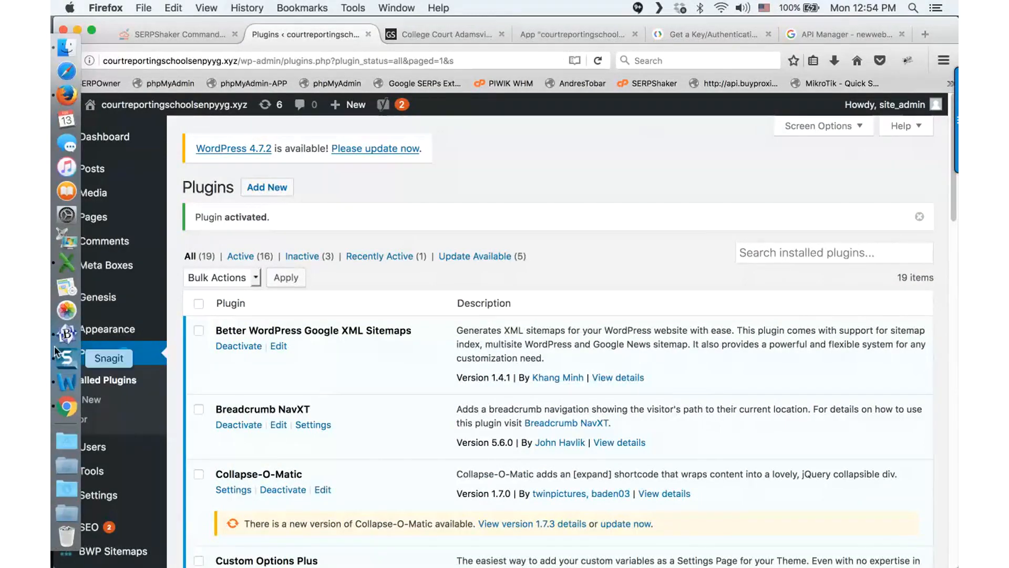
left_click(64, 408)
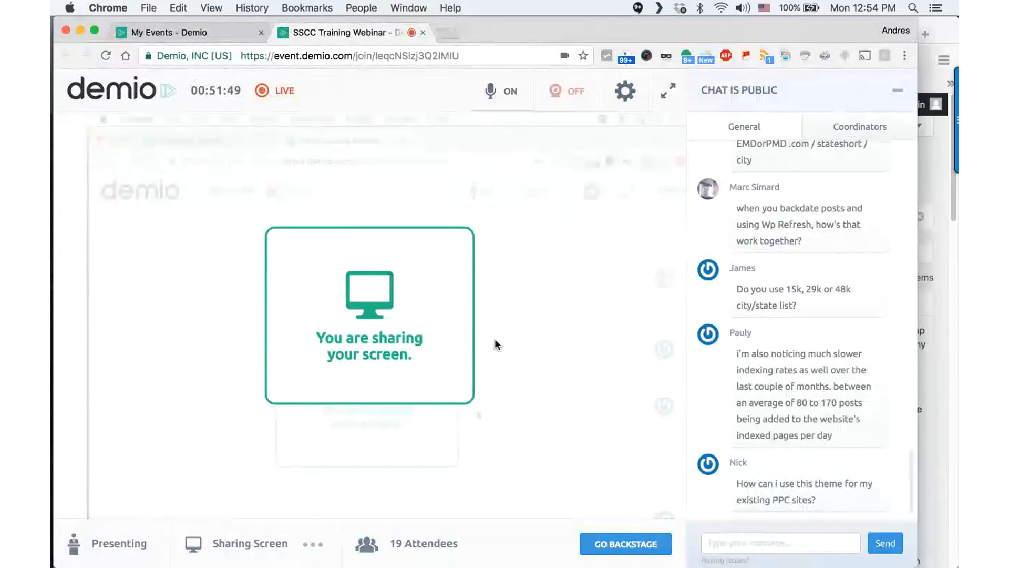
scroll(820, 284, "up", 5)
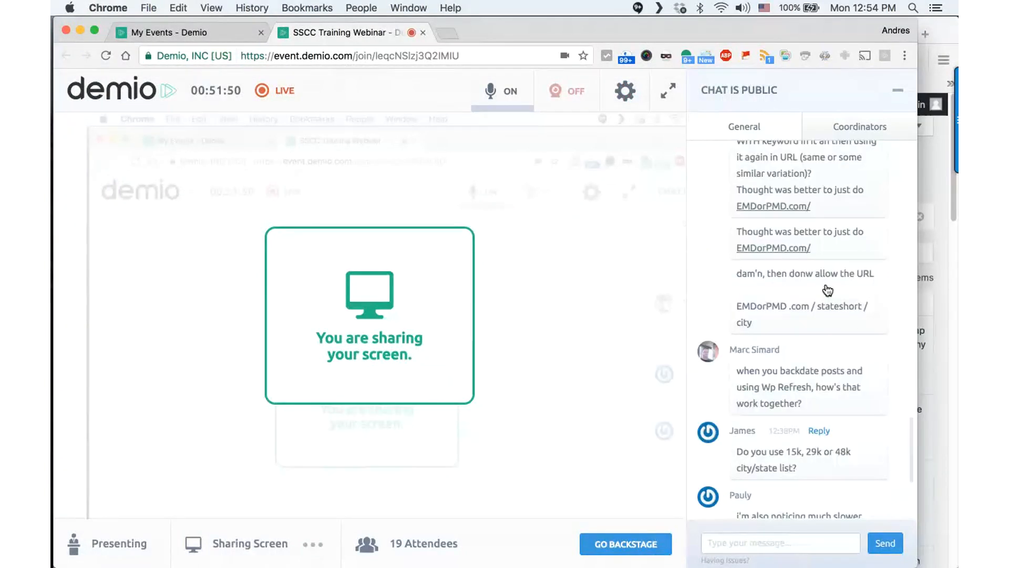
scroll(826, 285, "up", 8)
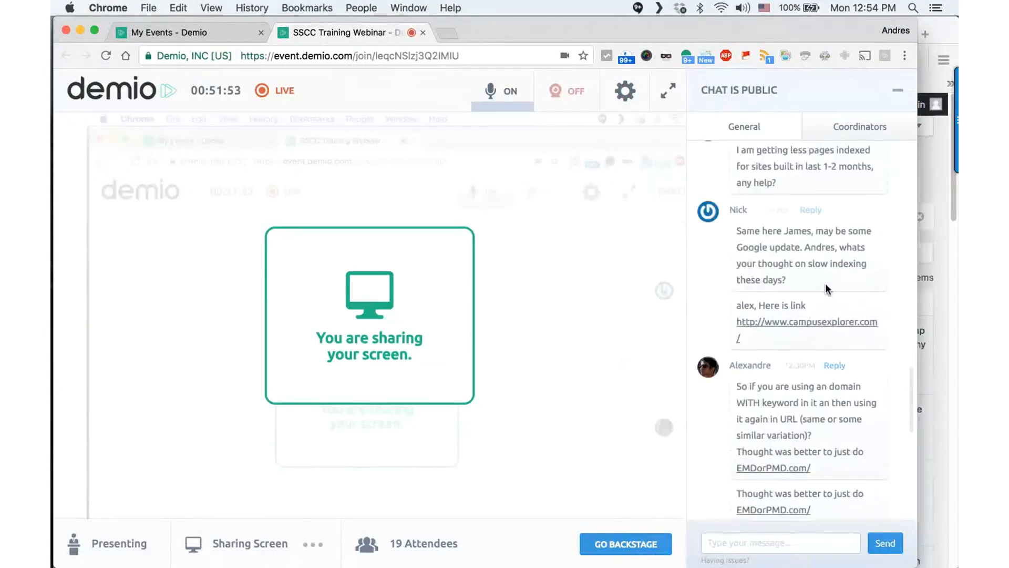
scroll(826, 285, "up", 10)
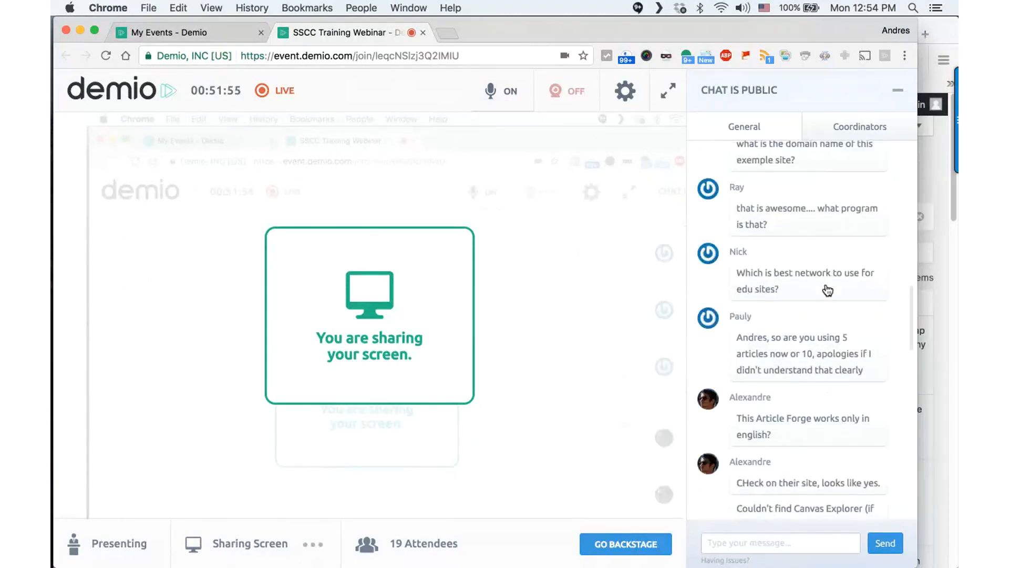
scroll(827, 284, "down", 4)
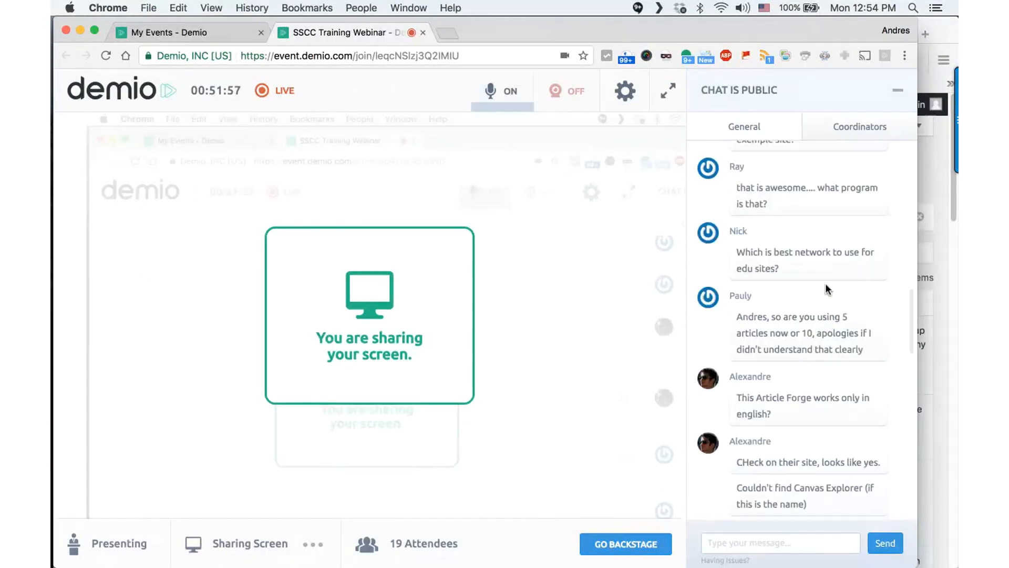
scroll(823, 351, "down", 6)
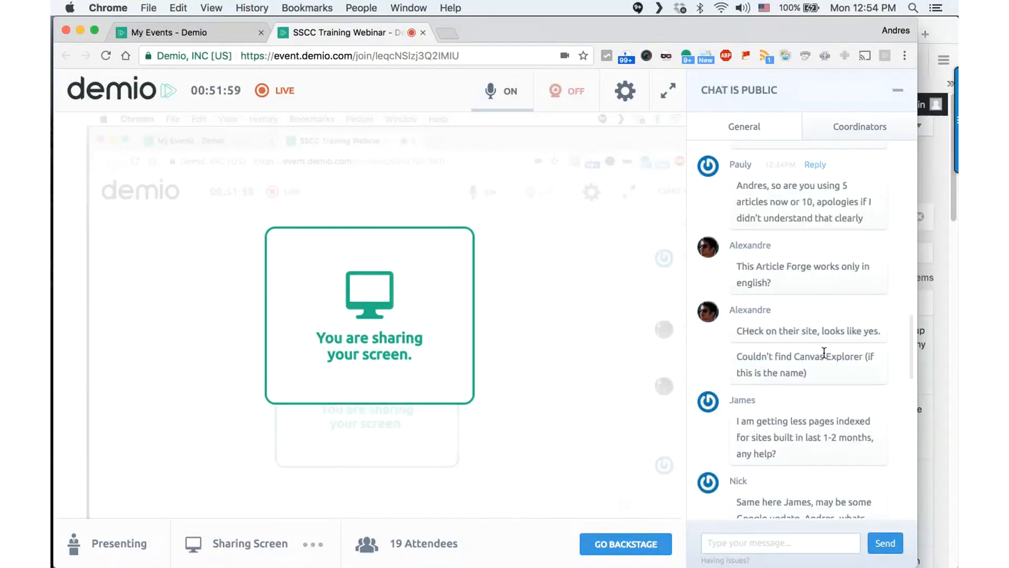
scroll(823, 351, "down", 3)
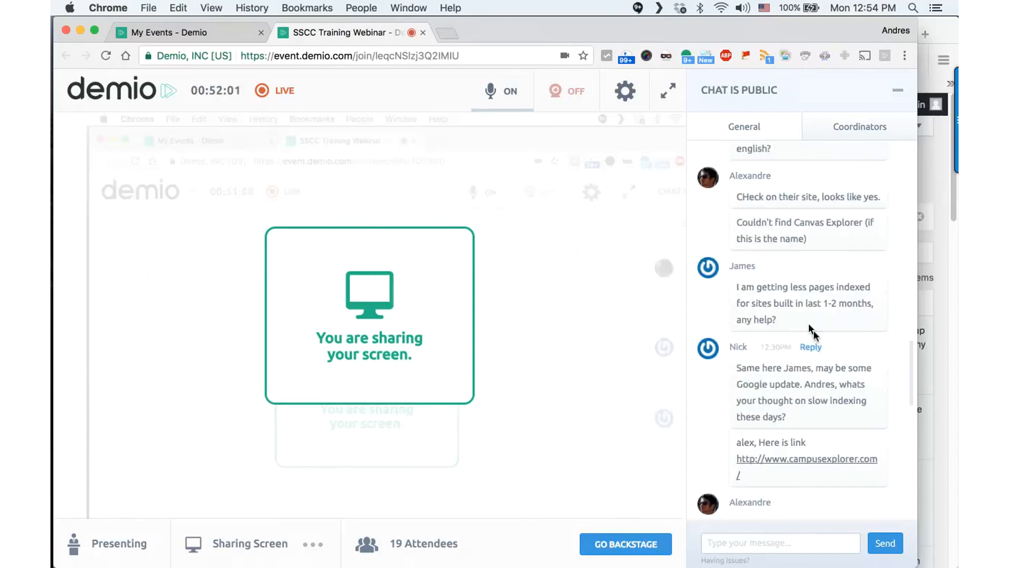
scroll(807, 302, "down", 1)
scroll(806, 299, "down", 1)
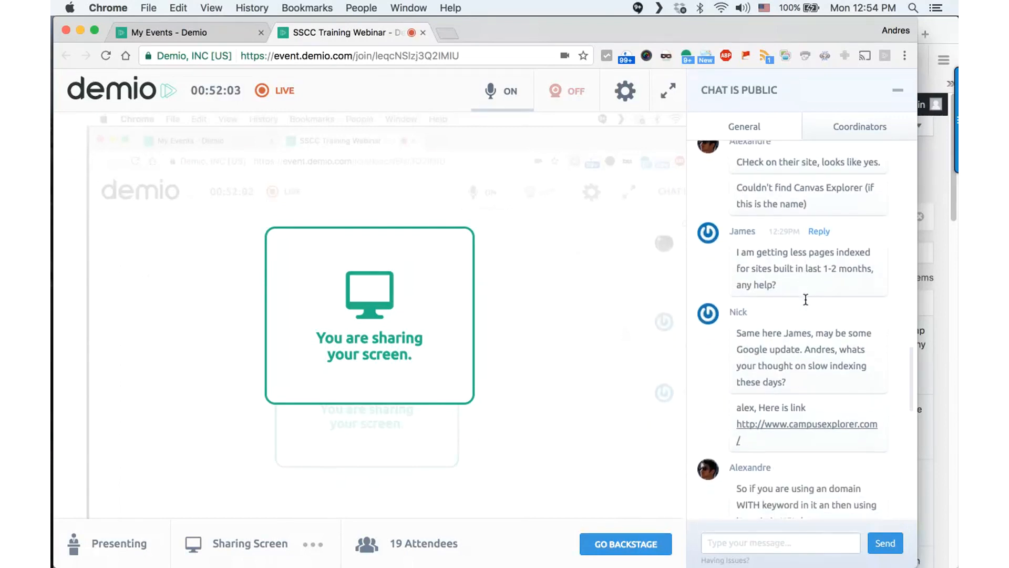
scroll(806, 299, "down", 1)
scroll(805, 299, "down", 1)
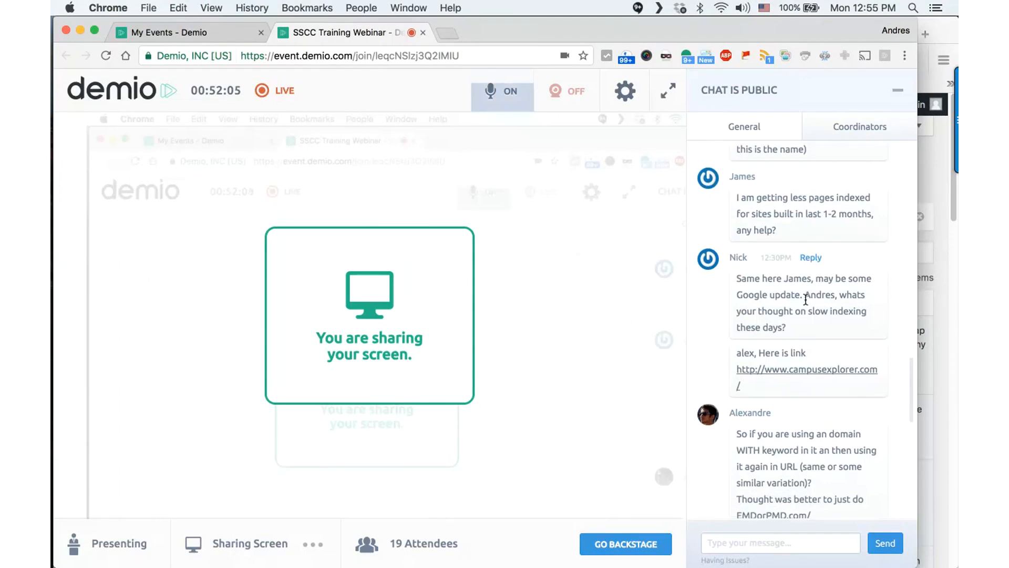
scroll(806, 299, "down", 1)
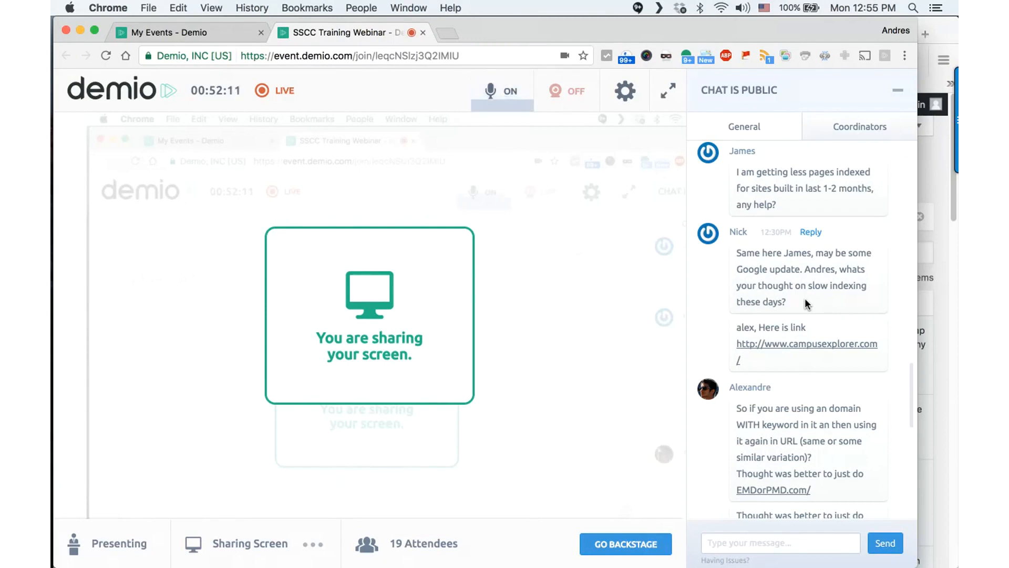
scroll(805, 299, "down", 1)
scroll(805, 303, "down", 1)
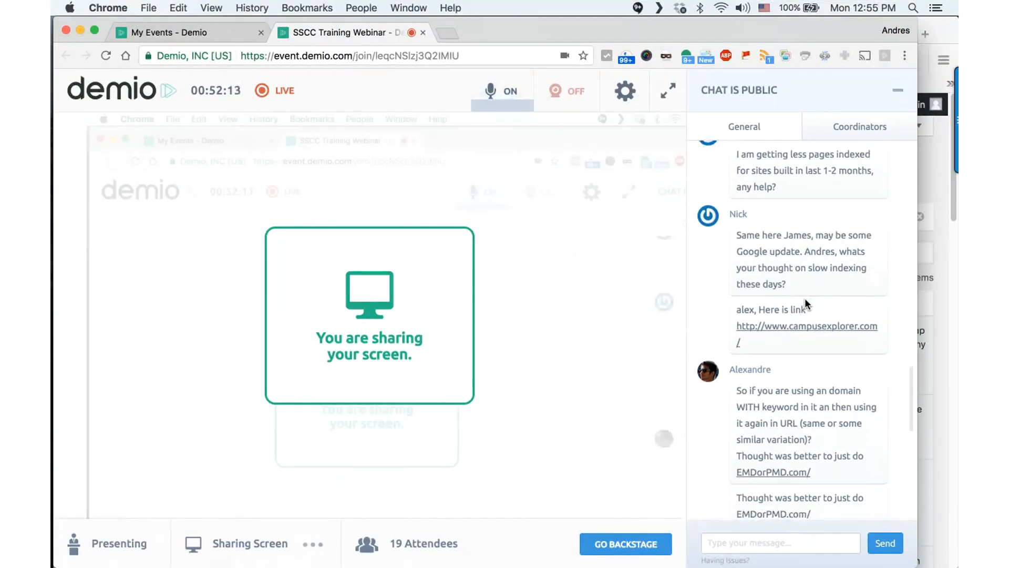
scroll(805, 298, "down", 1)
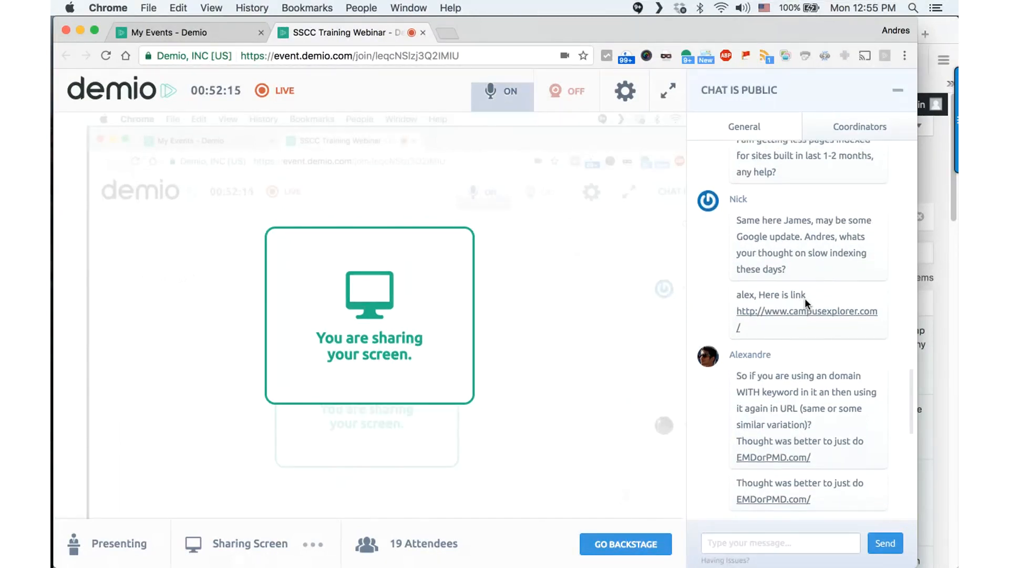
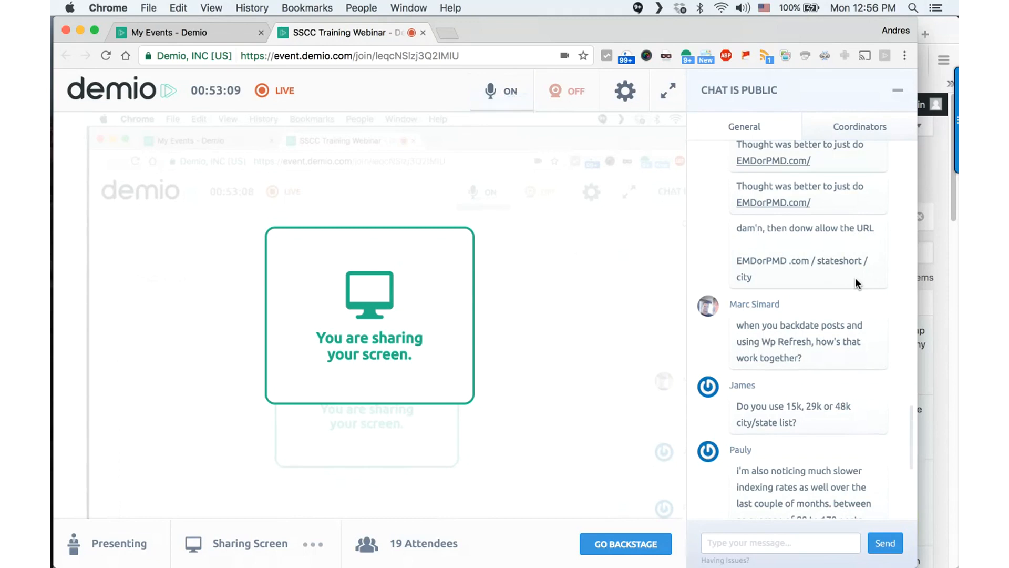
Read further through the attendees' questions in the webinar's public chat, down to the one about the Article Forge snippet.
scroll(855, 279, "down", 2)
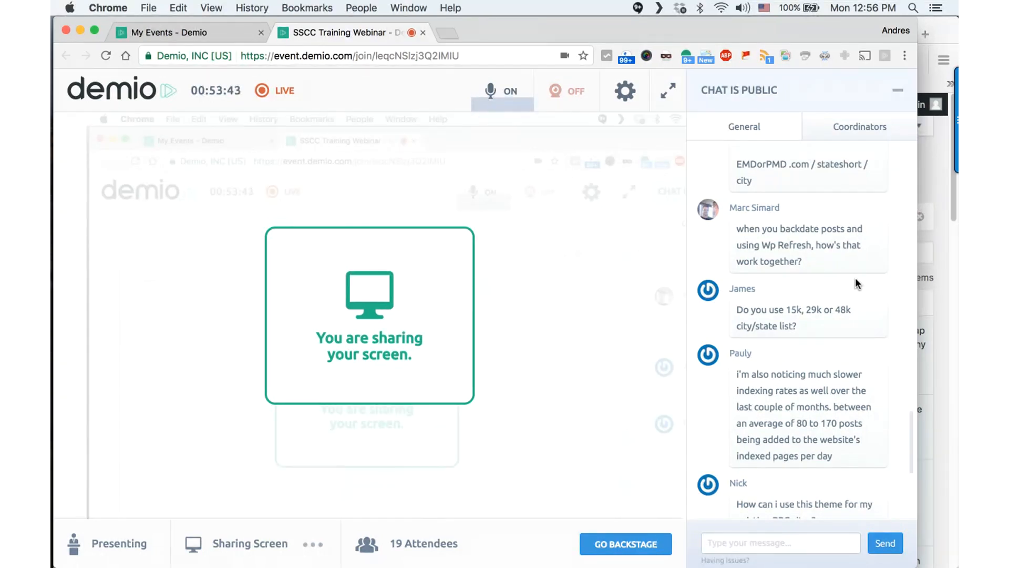
left_click(929, 238)
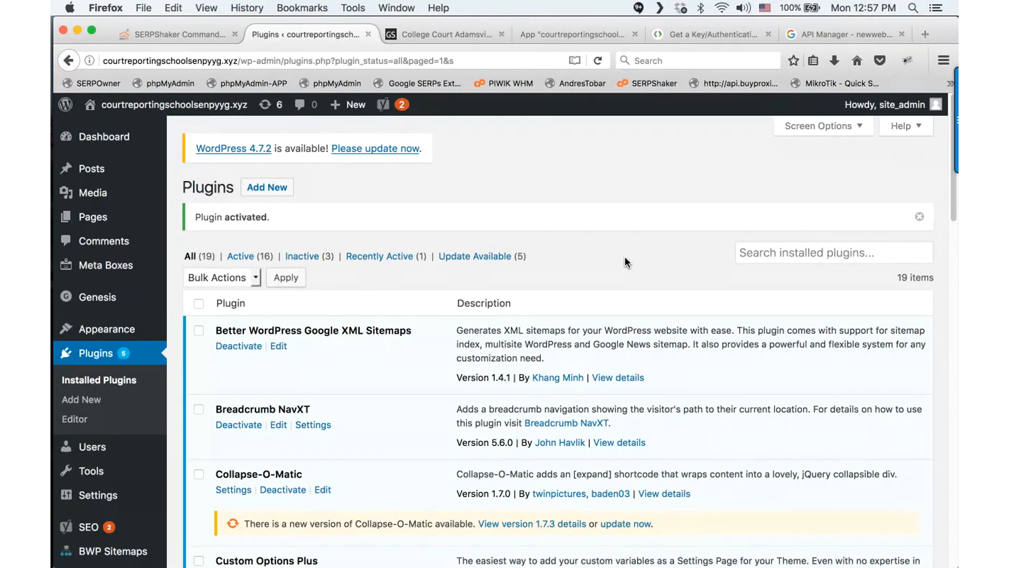
left_click(67, 406)
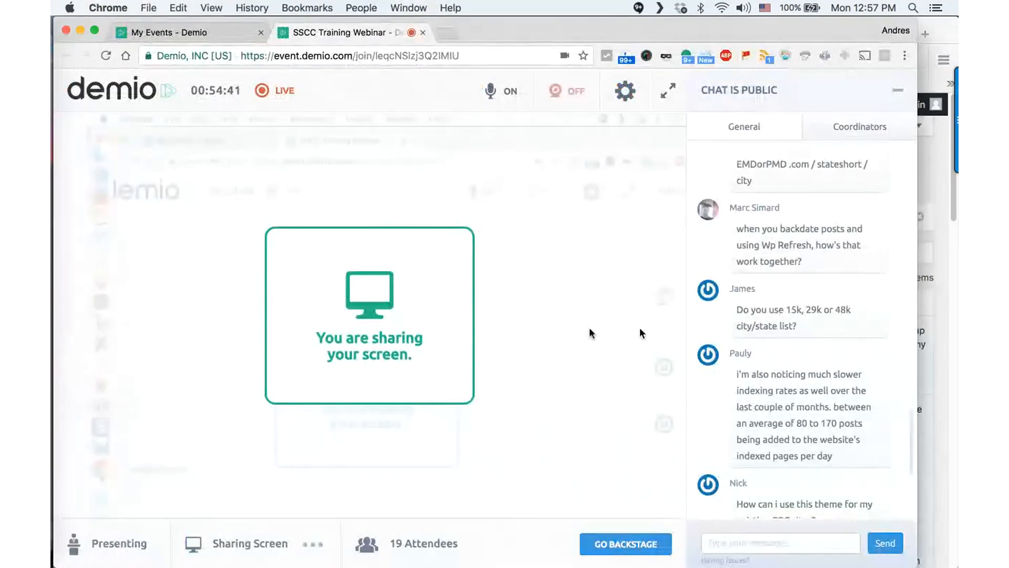
scroll(823, 364, "down", 1)
scroll(823, 364, "down", 2)
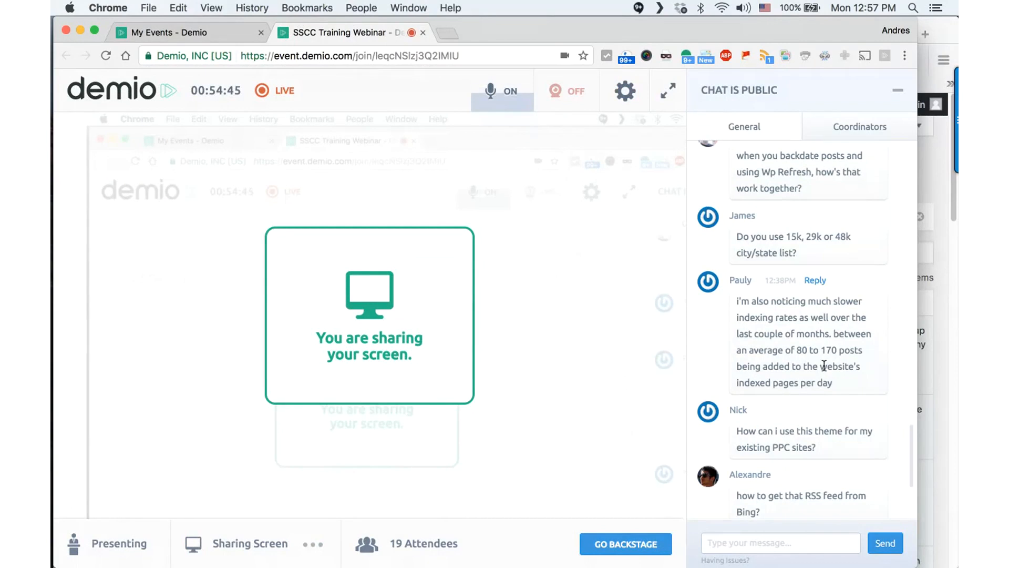
scroll(759, 326, "down", 1)
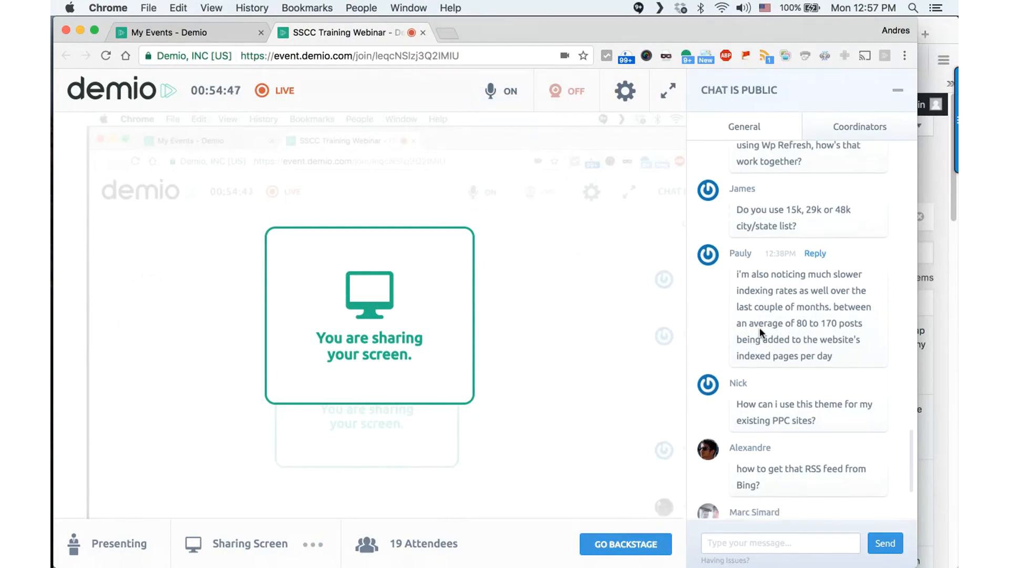
scroll(759, 327, "down", 3)
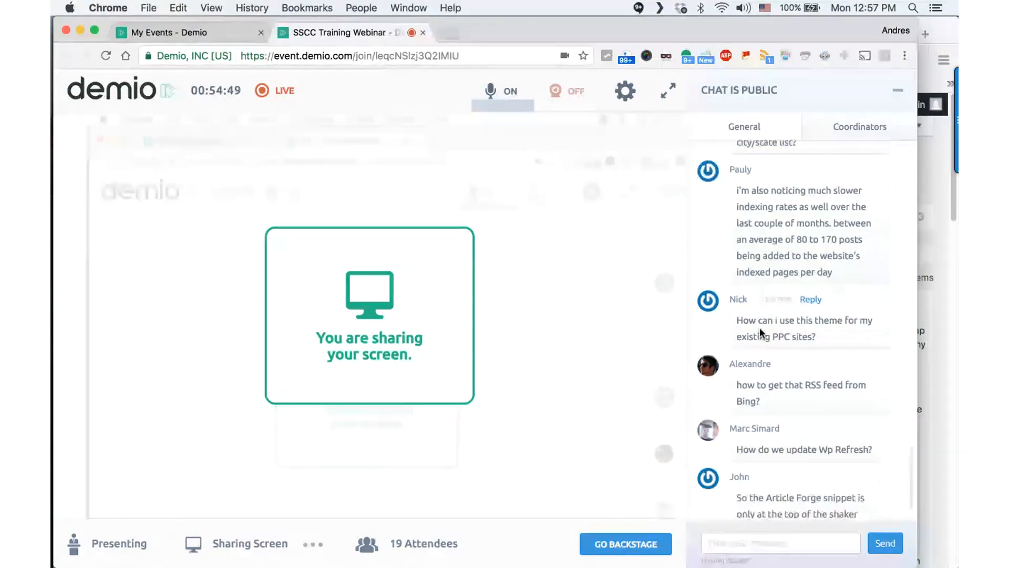
scroll(759, 327, "down", 1)
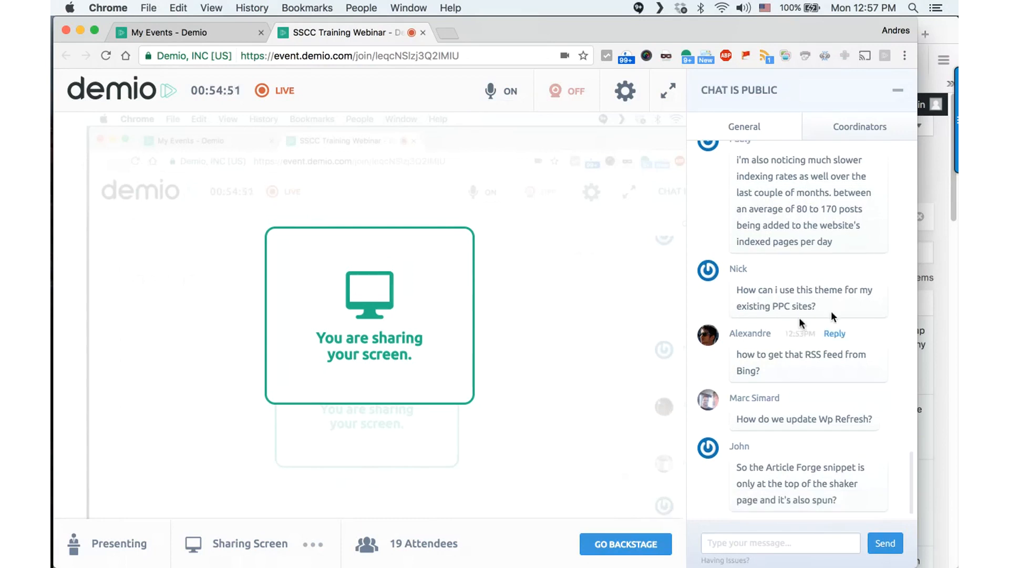
scroll(835, 309, "up", 1)
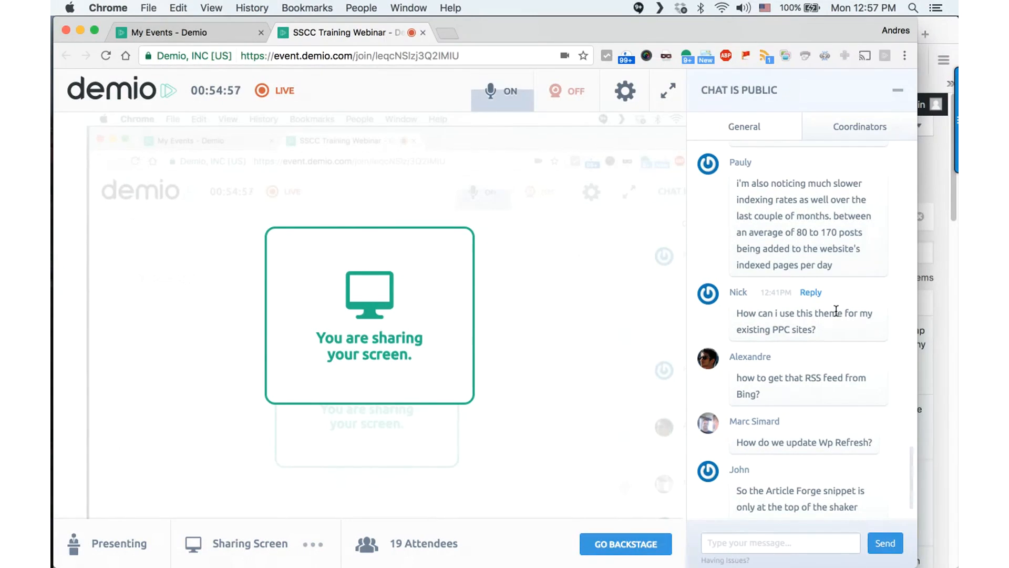
Bring up the site's plugins page in Firefox, and return to the Demio chat in Chrome to read the newer questions.
left_click(939, 257)
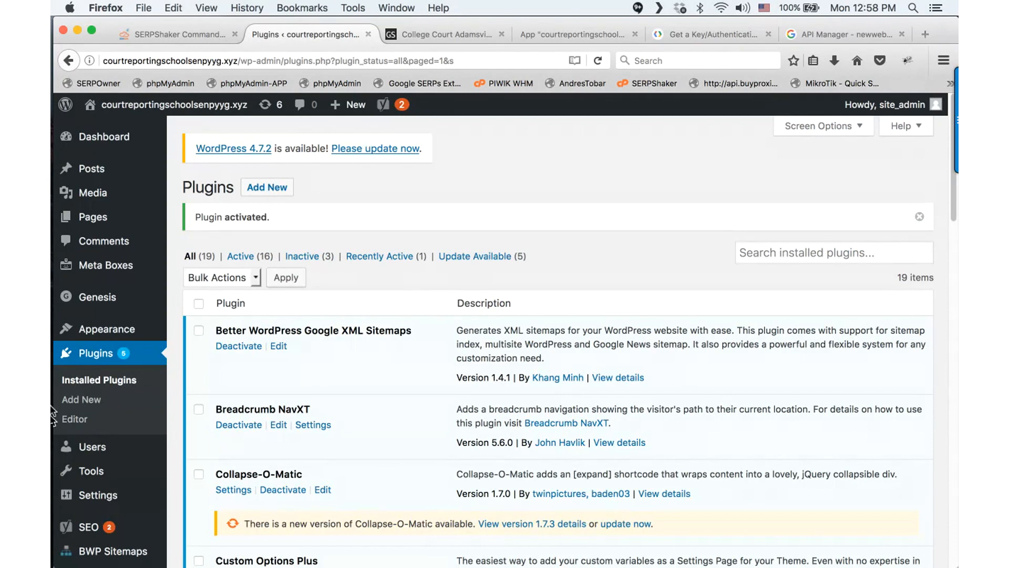
mouse_move(52, 419)
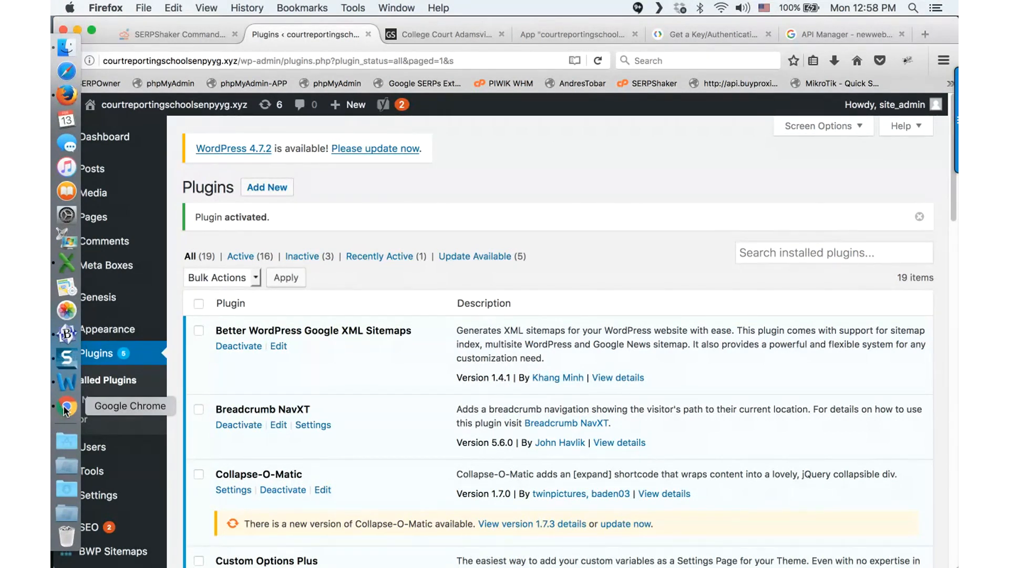
left_click(65, 408)
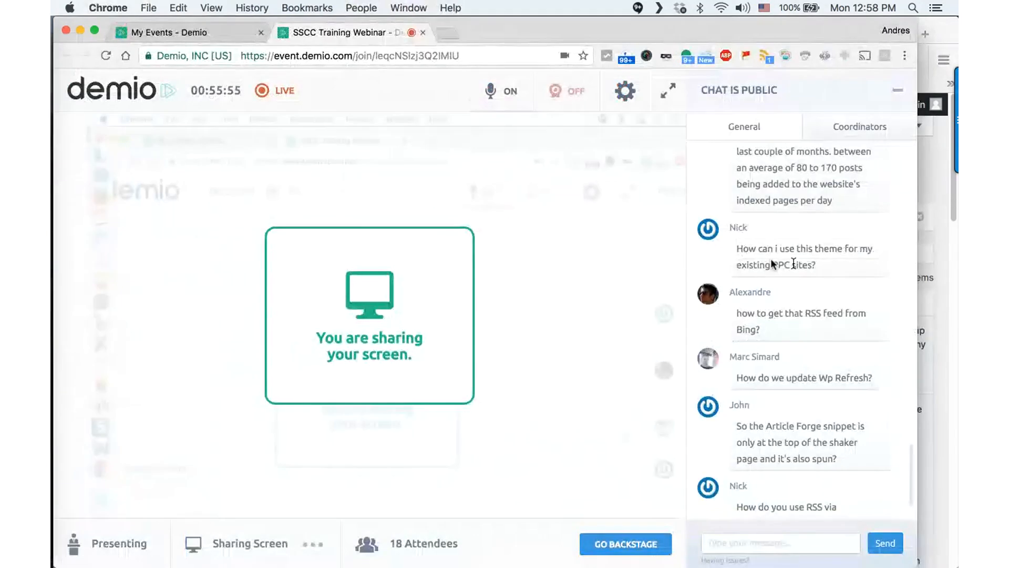
scroll(819, 337, "down", 1)
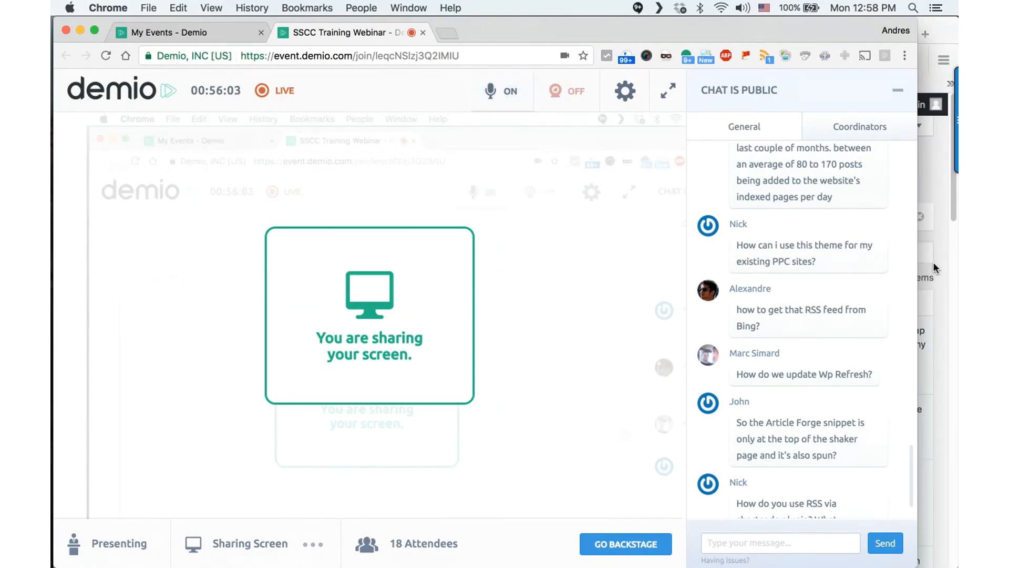
Switch to Firefox, view the site's installed themes including Genesis Sandbox, and open the list of all meta boxes.
key("super+Tab")
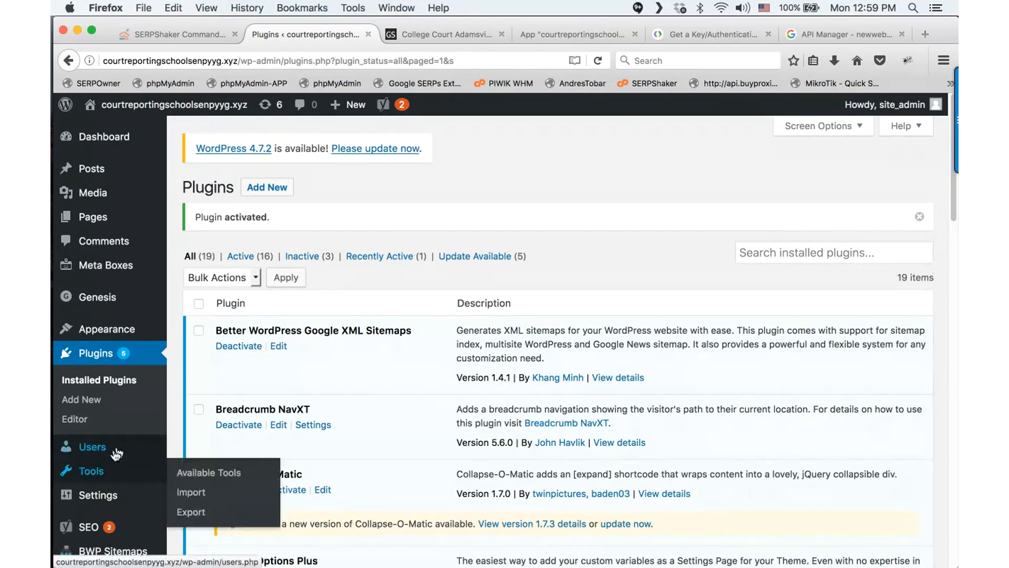
mouse_move(134, 305)
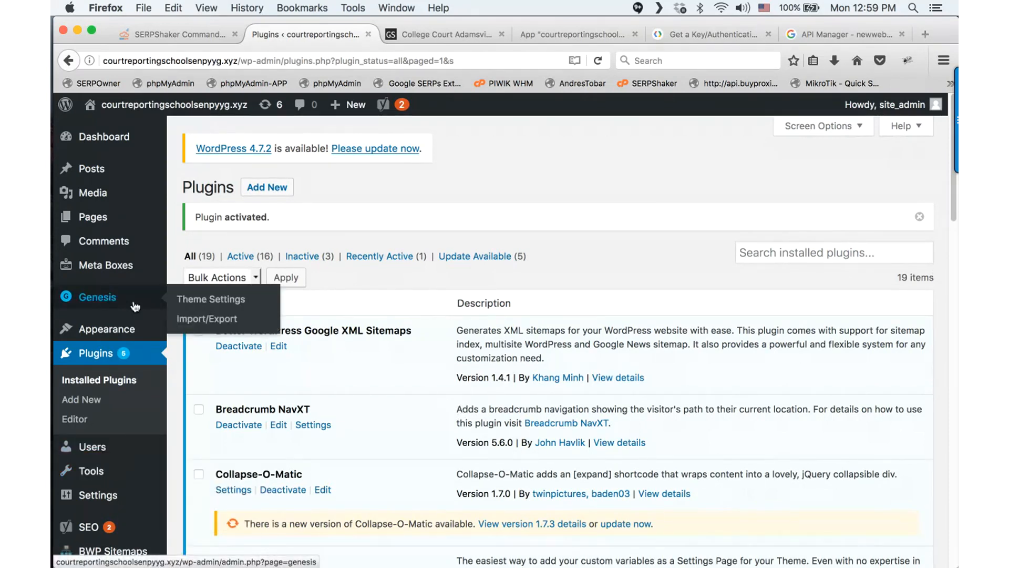
left_click(124, 330)
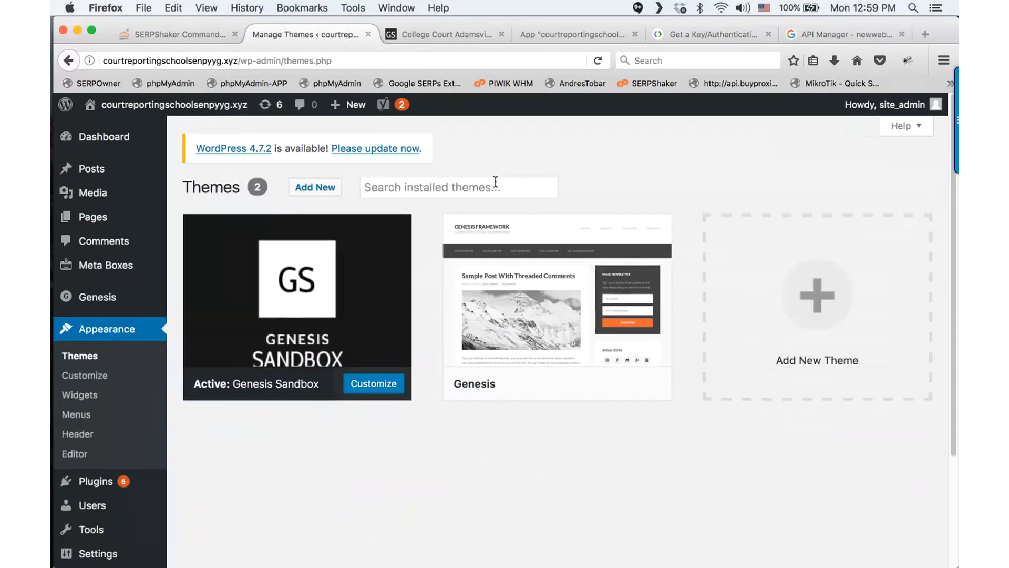
mouse_move(242, 314)
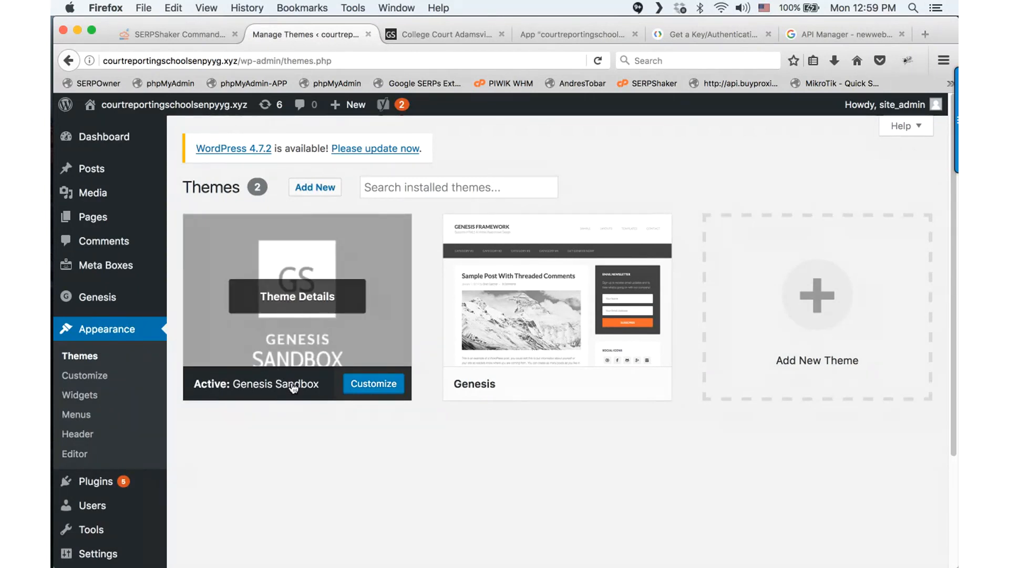
mouse_move(524, 297)
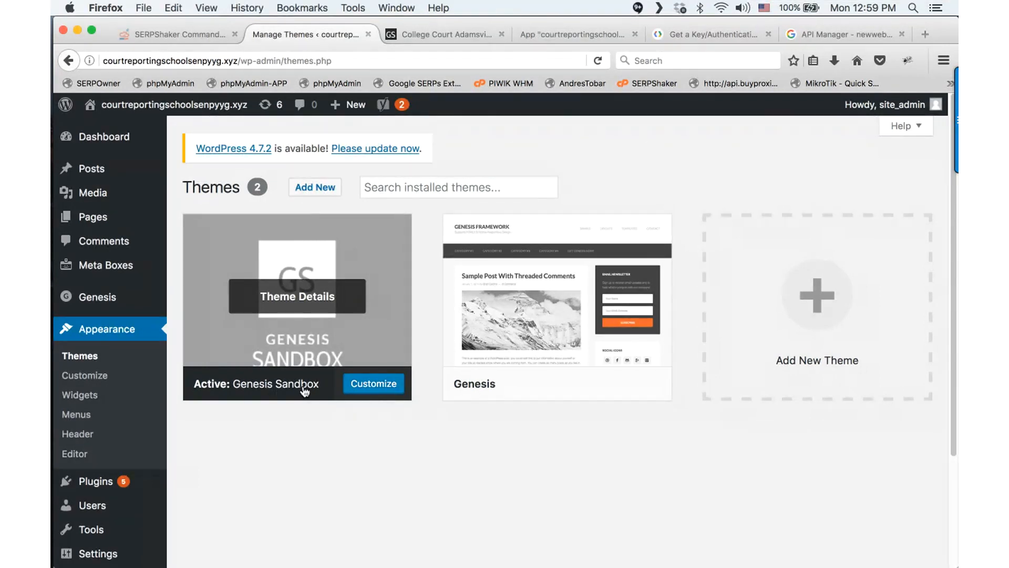
mouse_move(120, 263)
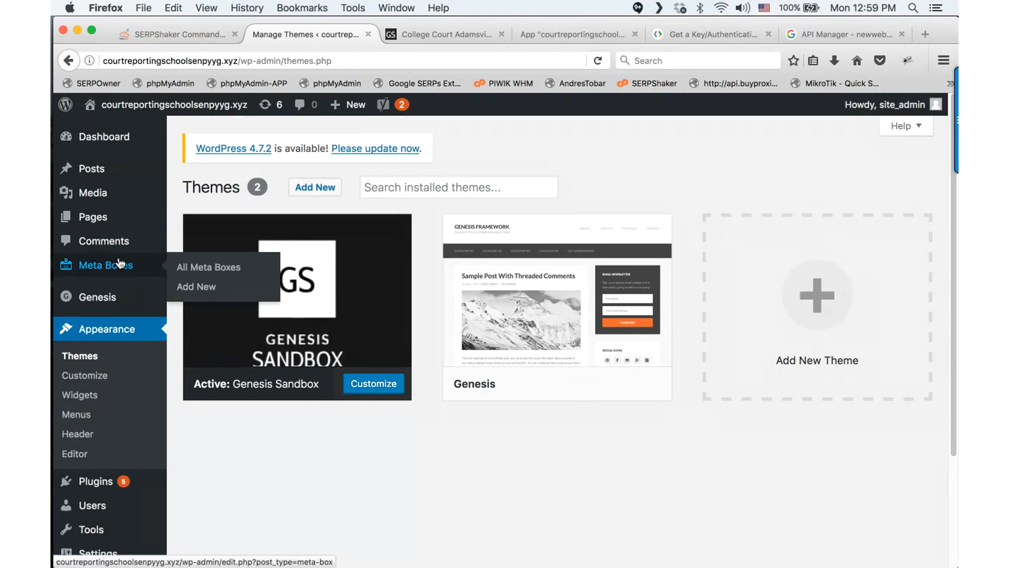
left_click(137, 270)
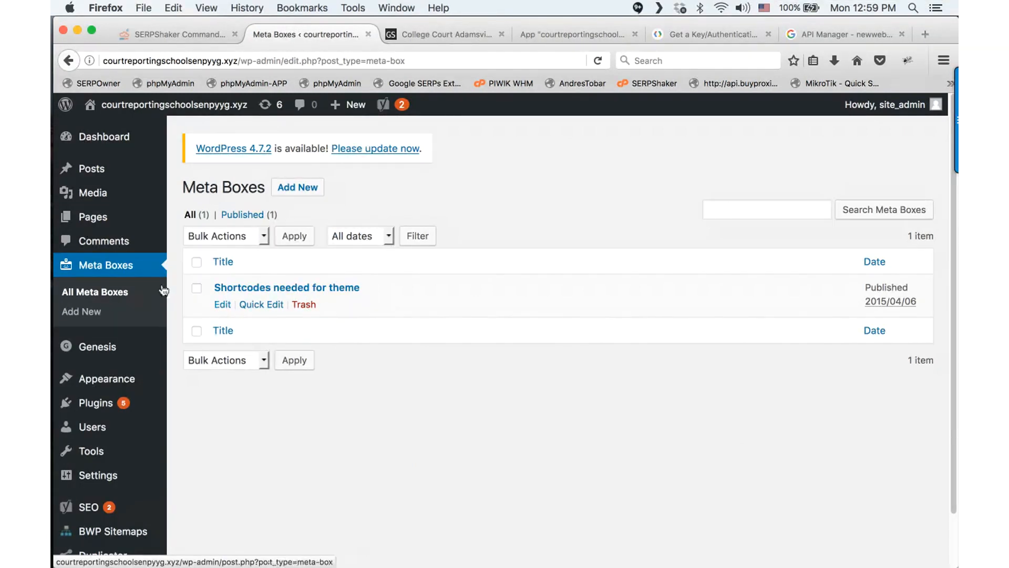
Check the Demio chat in Chrome for new questions, and look over the Meta Boxes list and admin menu in Firefox.
mouse_move(53, 261)
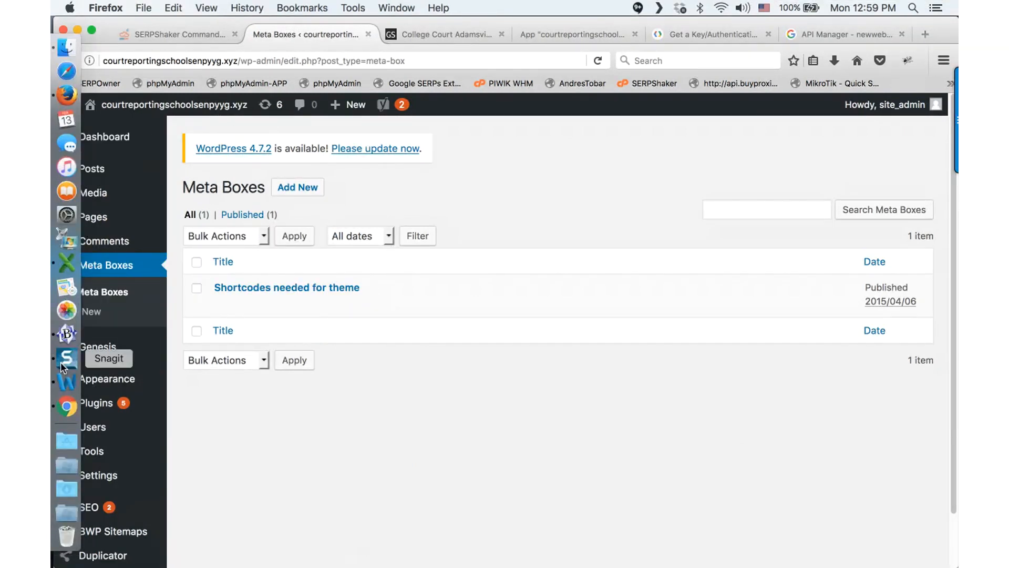
left_click(65, 412)
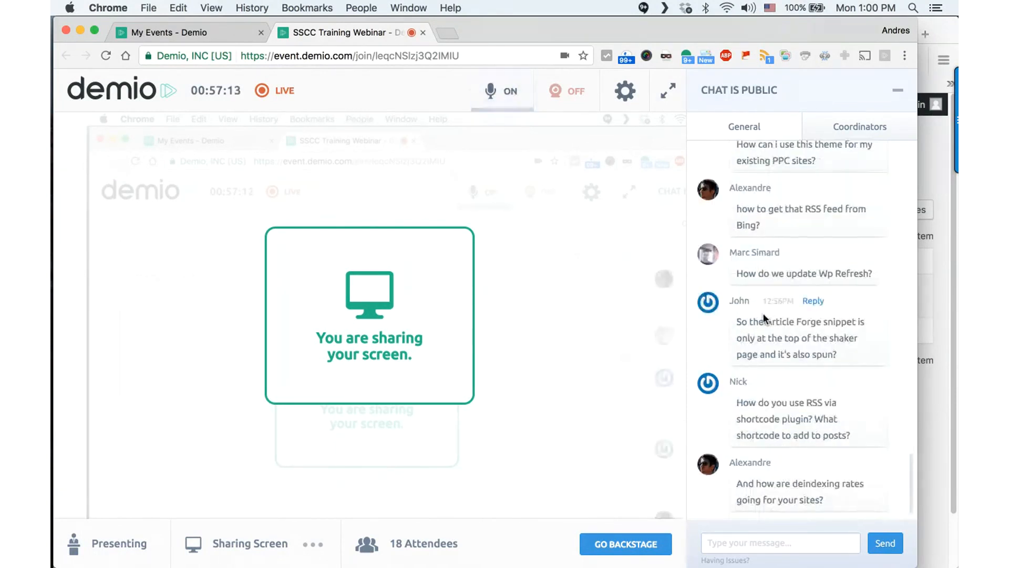
mouse_move(51, 235)
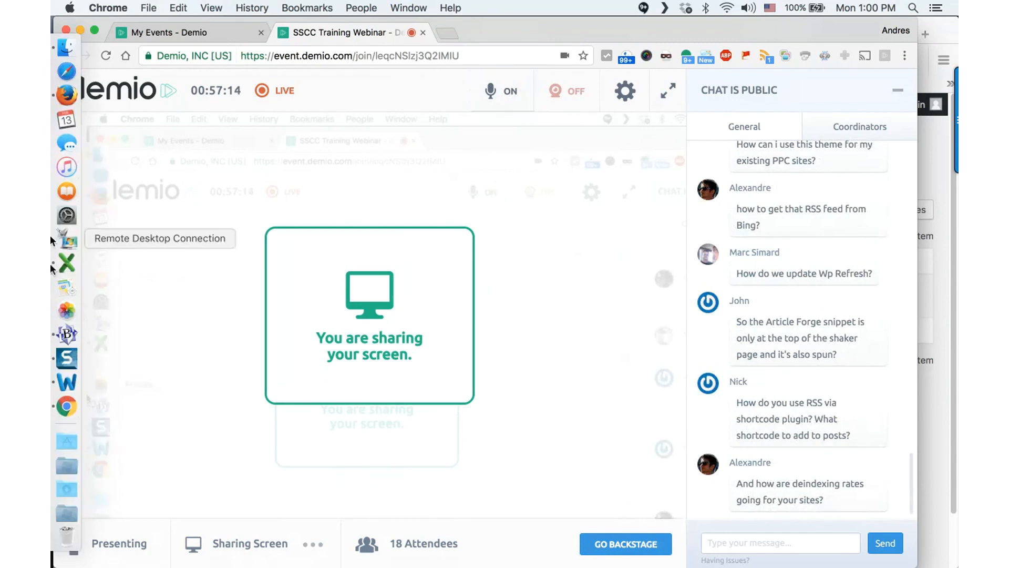
left_click(67, 95)
mouse_move(63, 421)
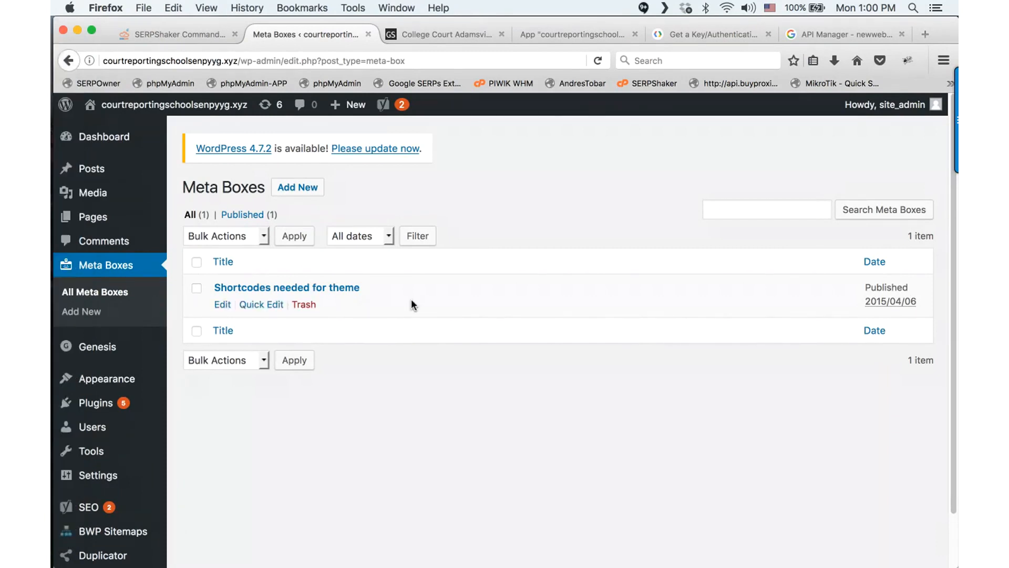
scroll(411, 300, "down", 2)
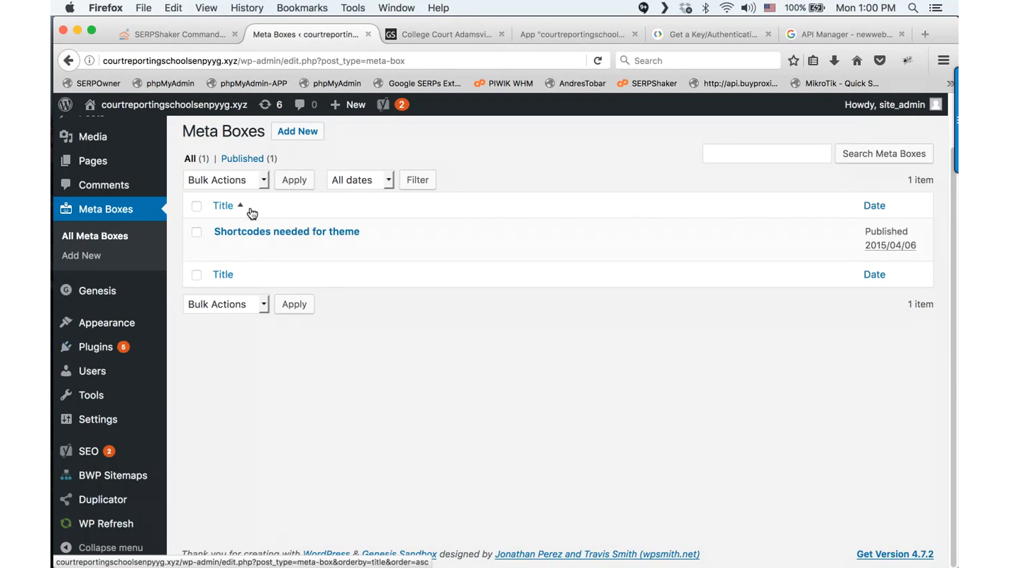
mouse_move(117, 356)
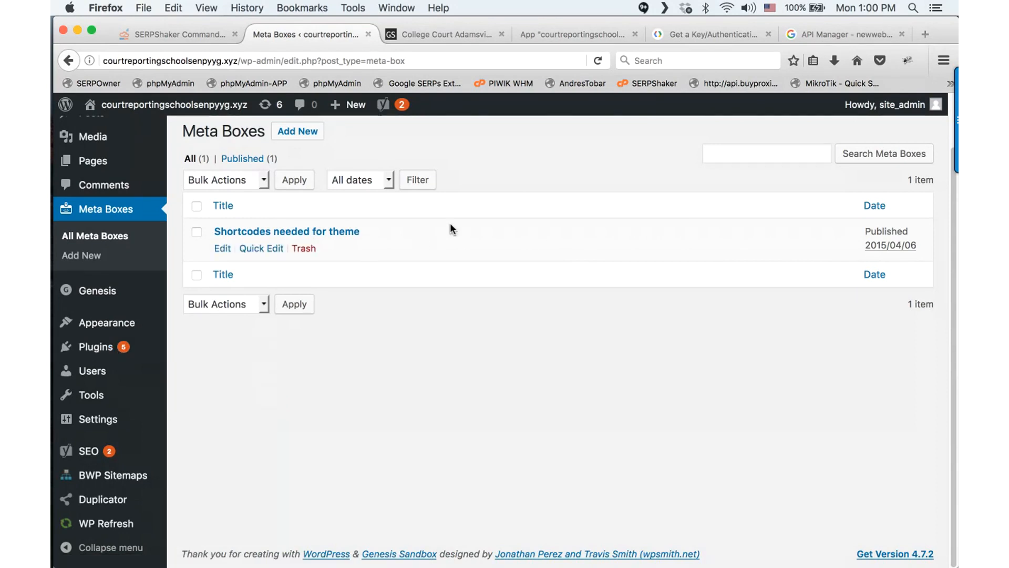
Switch to the Demio webinar in Chrome to read the latest chat messages, and return to Firefox.
mouse_move(52, 231)
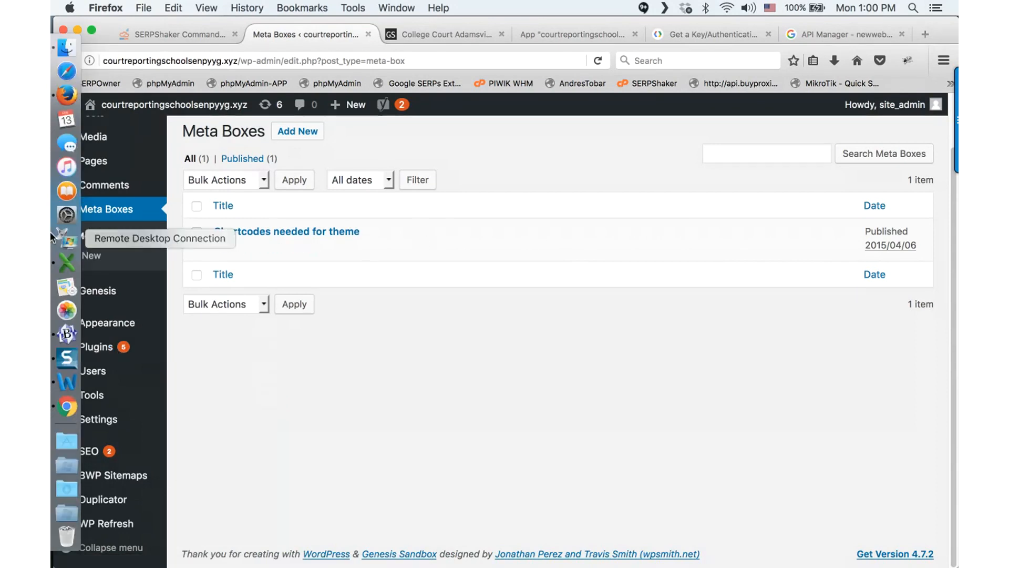
left_click(60, 397)
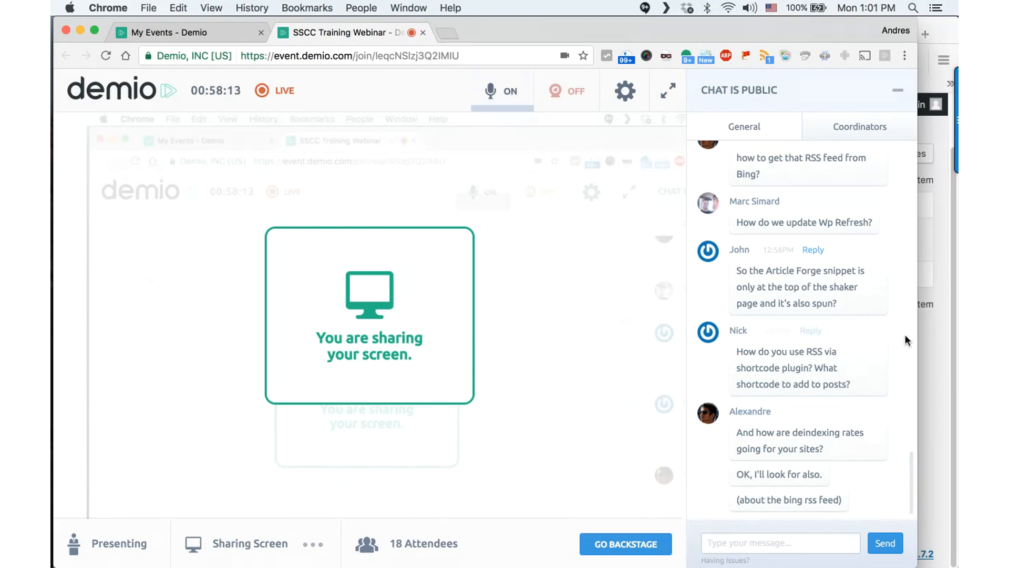
left_click(939, 357)
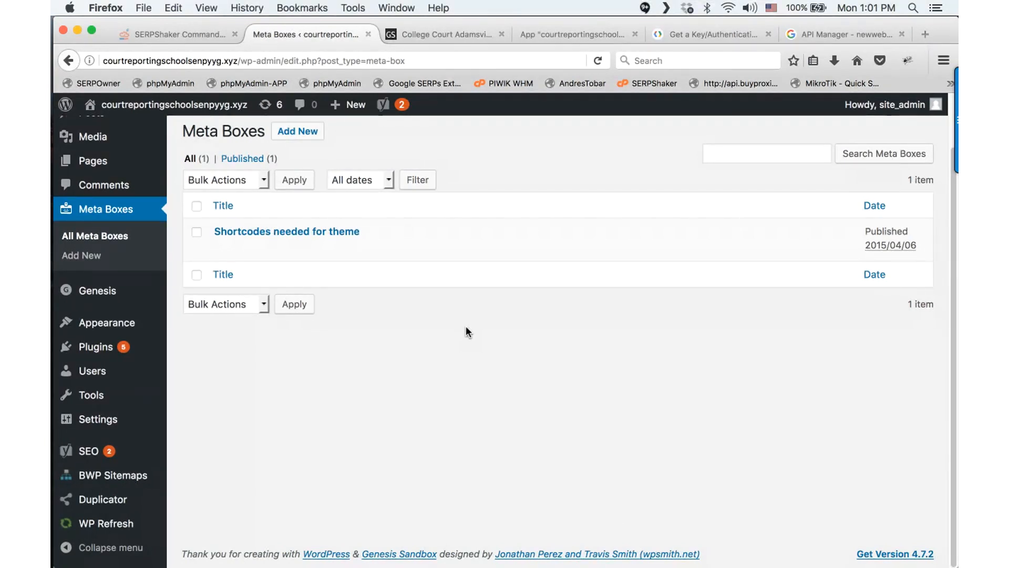
Open the ArticleForge API settings in the SERPShaker Command Center user profile.
left_click(187, 35)
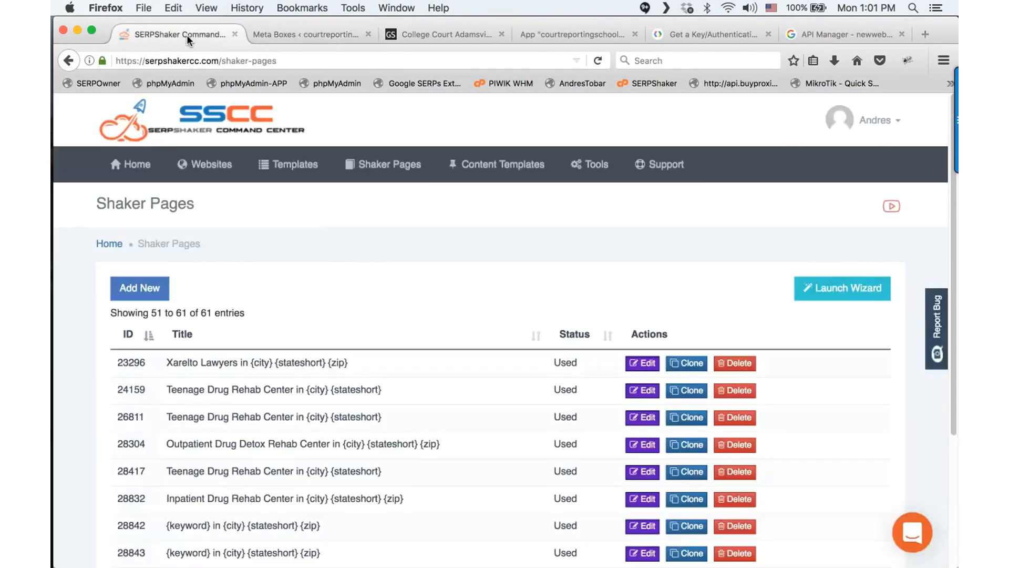
left_click(887, 125)
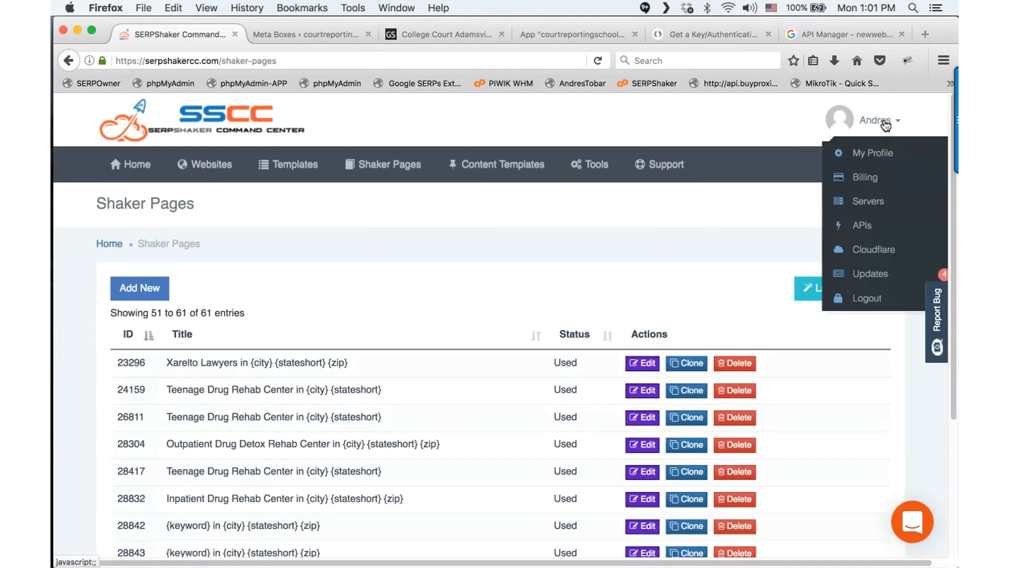
left_click(862, 225)
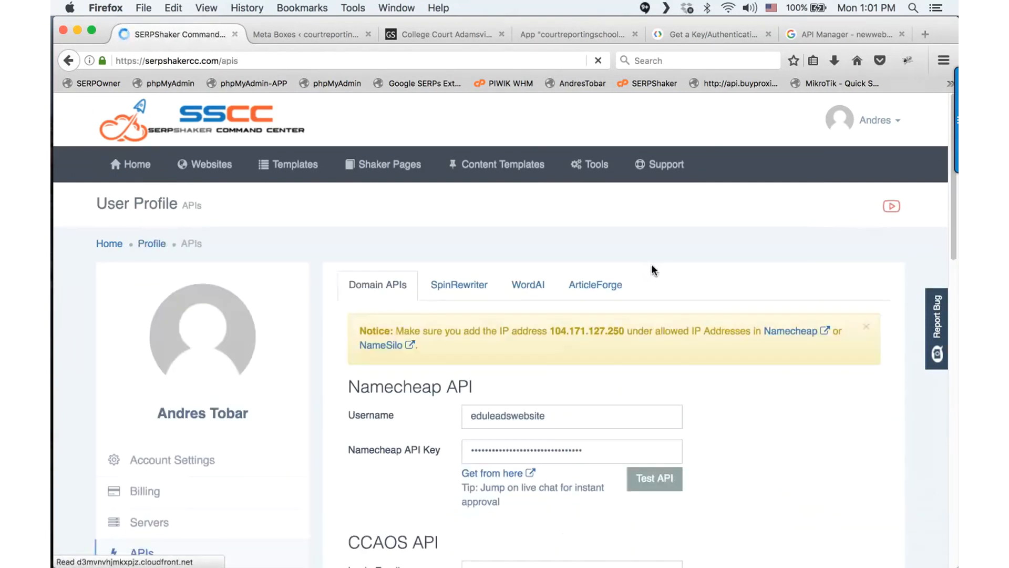
left_click(592, 284)
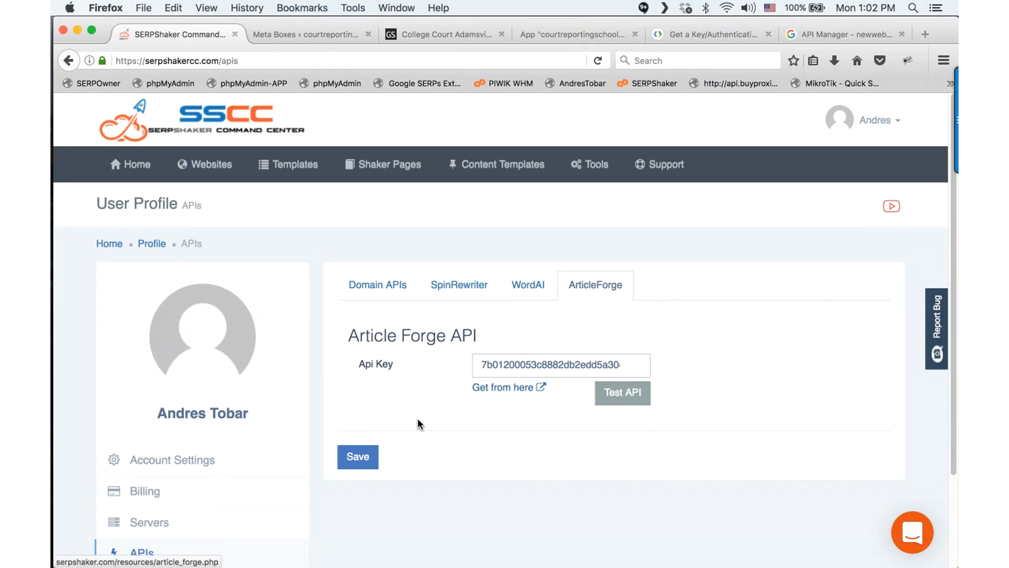
Check the newest attendee question in the Demio chat in Chrome, and return to the SERPShaker Command Center in Firefox.
mouse_move(50, 276)
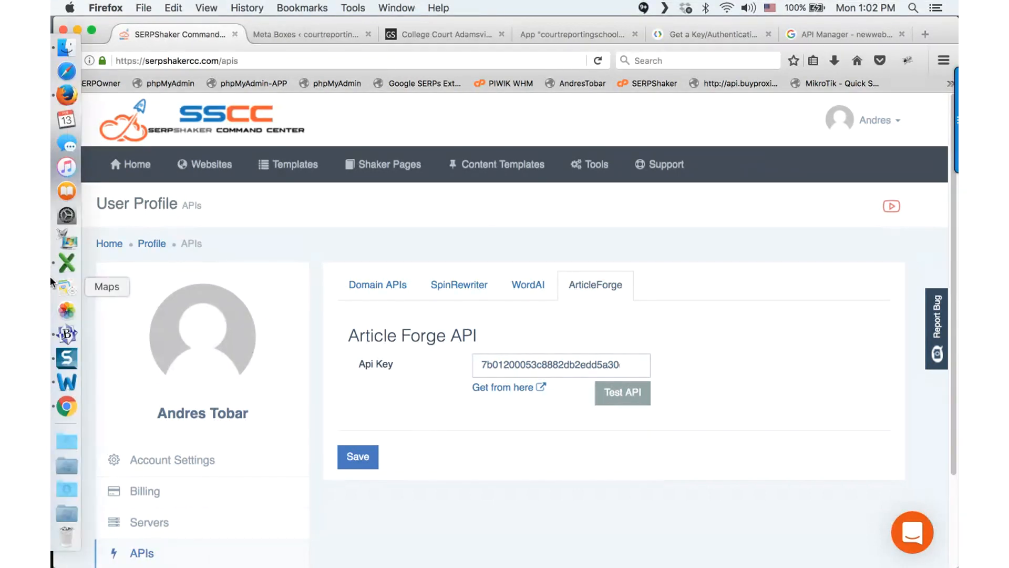
left_click(72, 403)
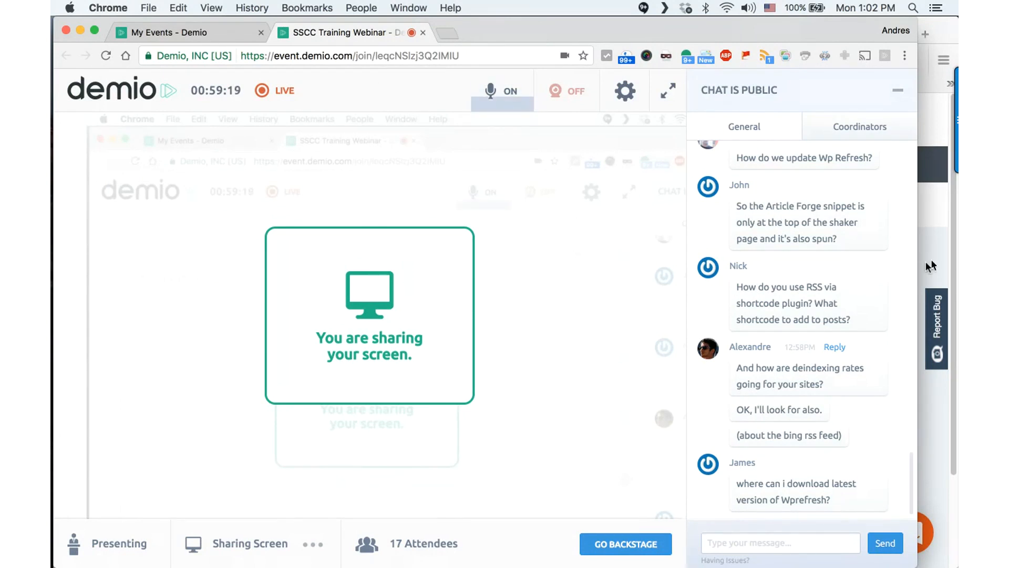
left_click(934, 227)
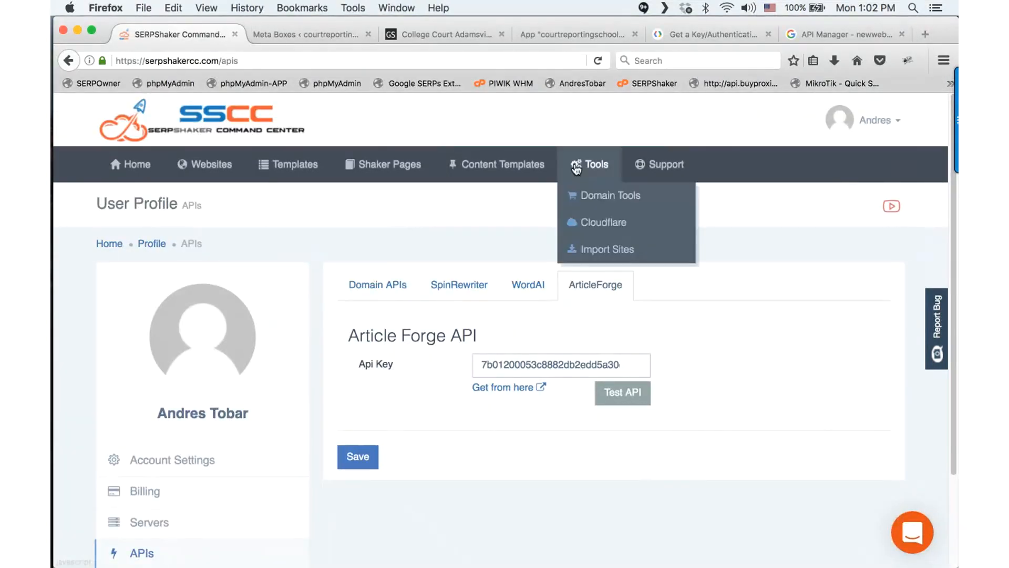
Open the user profile's Founding Members bonuses, choose the WP Refresh Plugin, and download its zip file.
mouse_move(888, 122)
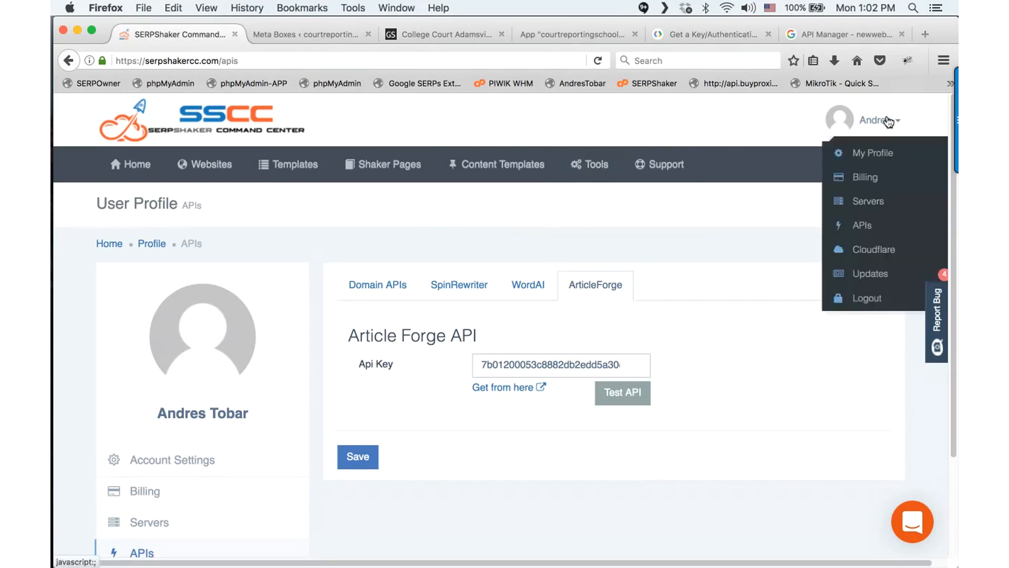
left_click(872, 152)
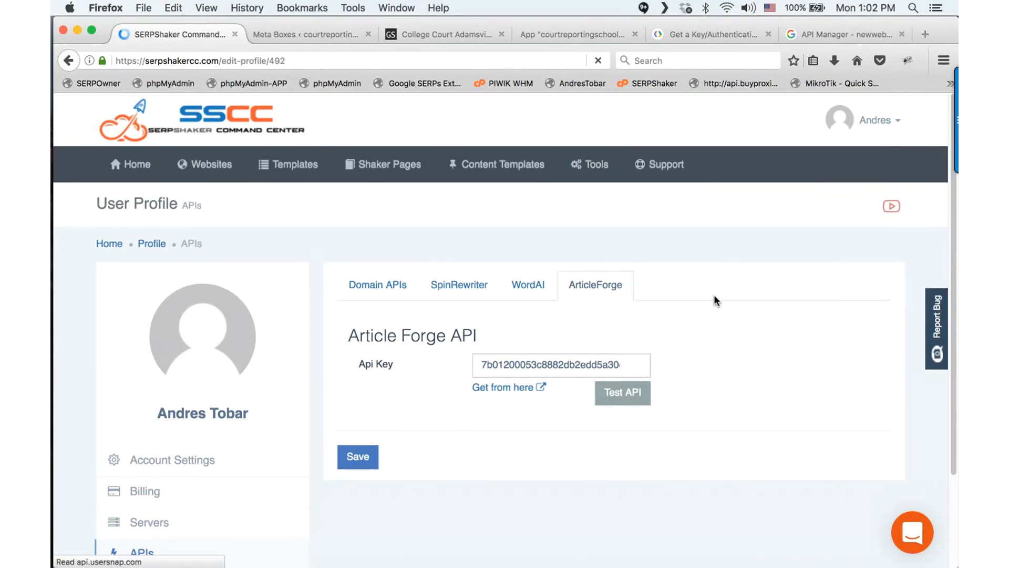
scroll(714, 295, "down", 5)
scroll(714, 294, "down", 1)
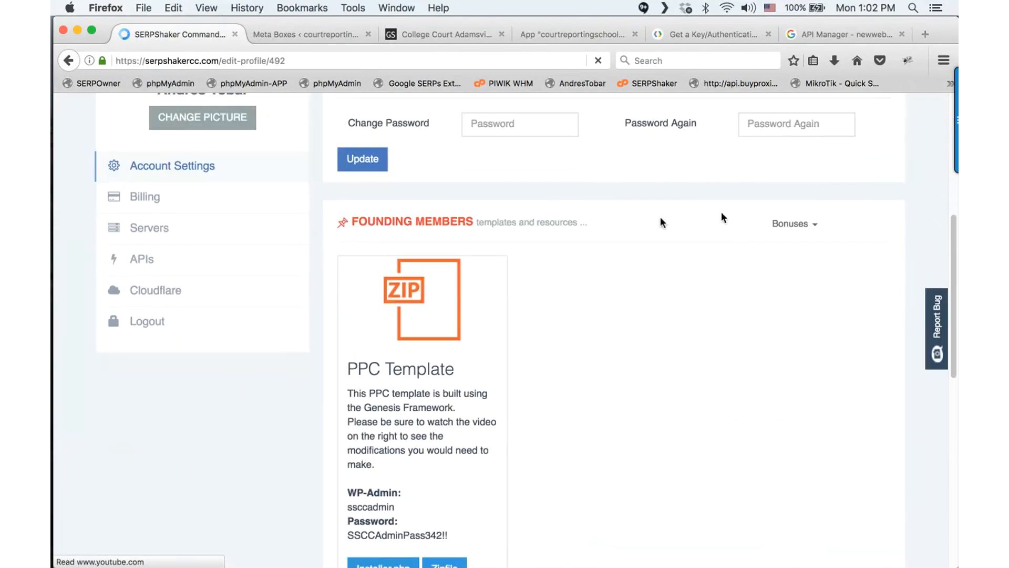
left_click(807, 223)
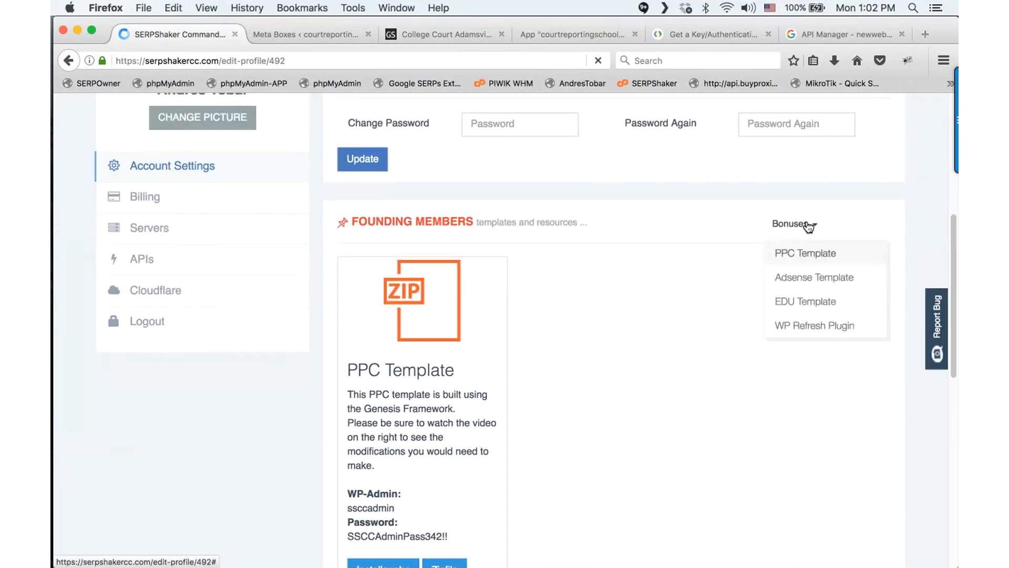
left_click(804, 326)
scroll(441, 210, "down", 2)
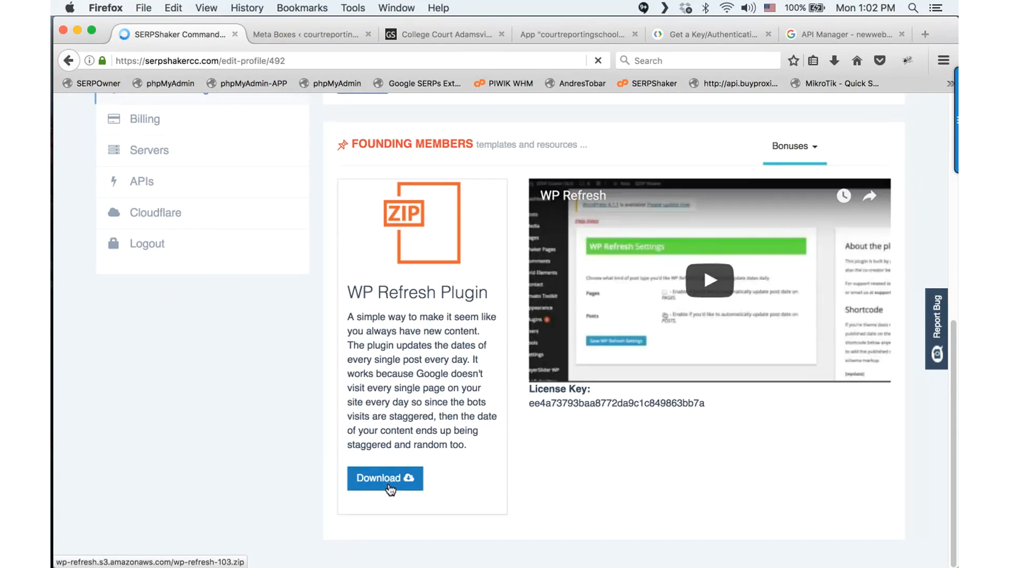
left_click(390, 486)
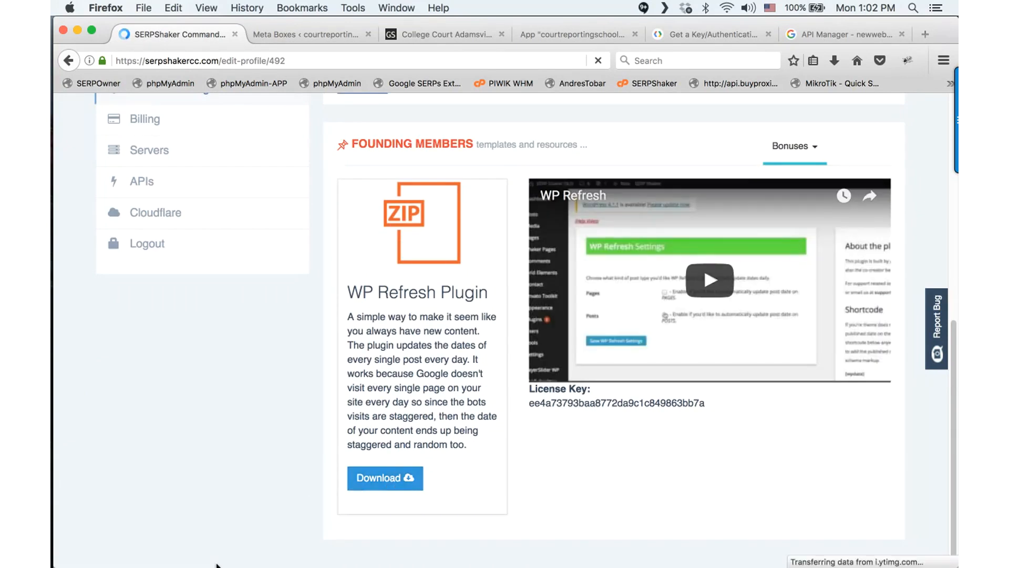
Open the installed plugins list of the court reporting schools WordPress site and look up the WP Refresh entry.
left_click(327, 30)
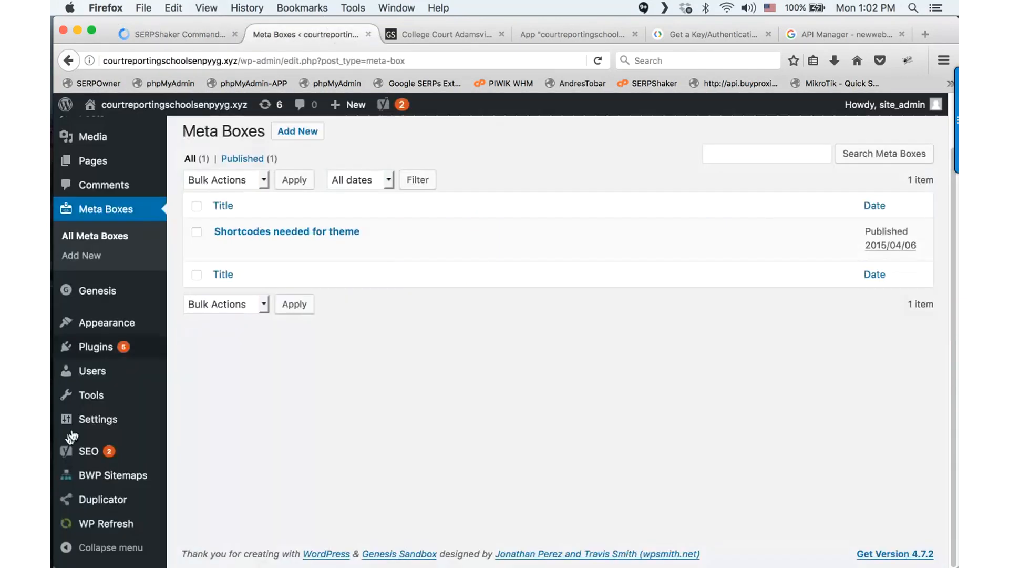
left_click(106, 349)
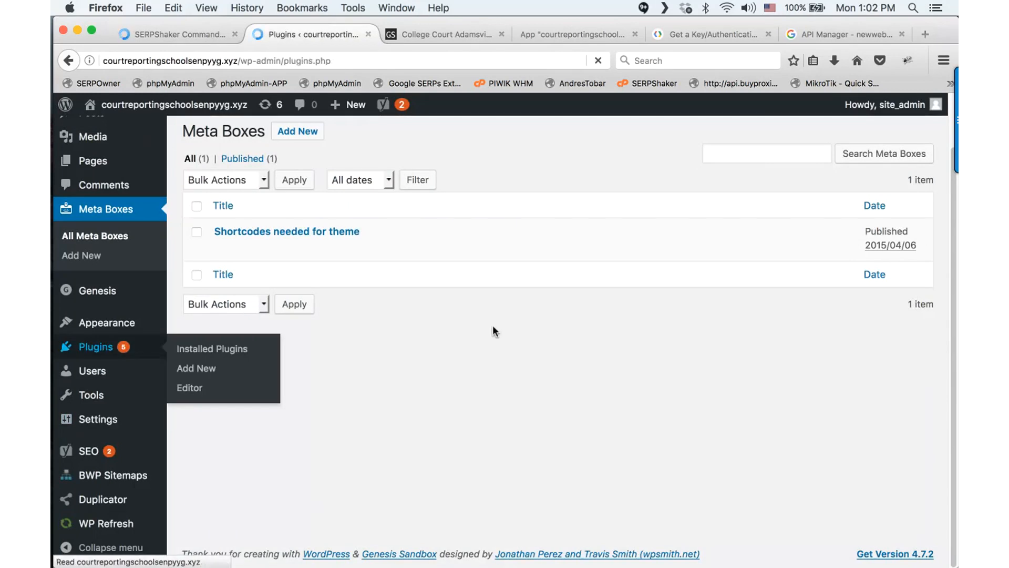
scroll(493, 330, "down", 15)
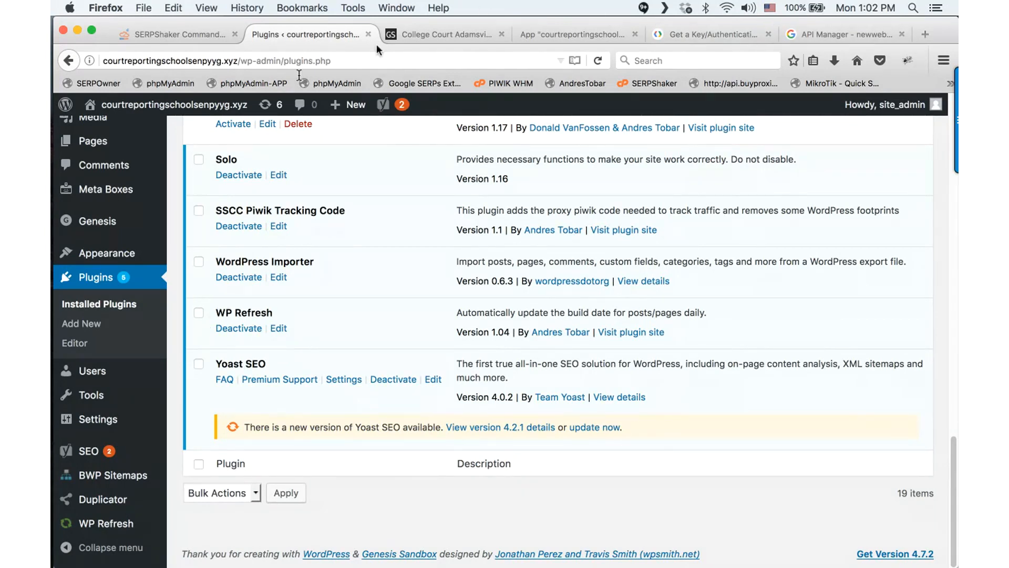
Return to the SERPShaker Command Center profile and review the account menu and the WP Refresh Plugin under Founding Members.
left_click(208, 27)
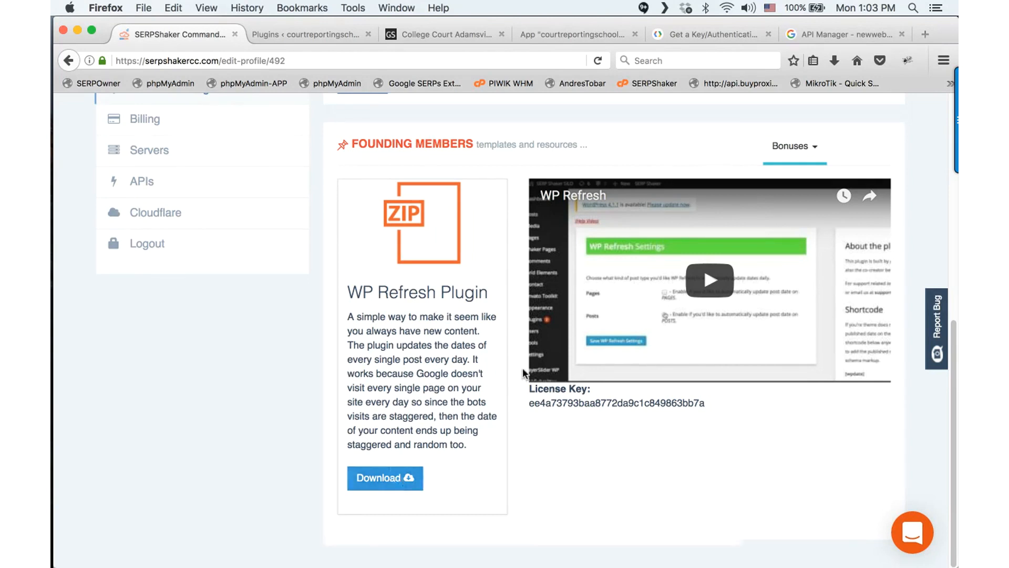
scroll(522, 367, "up", 8)
left_click(872, 122)
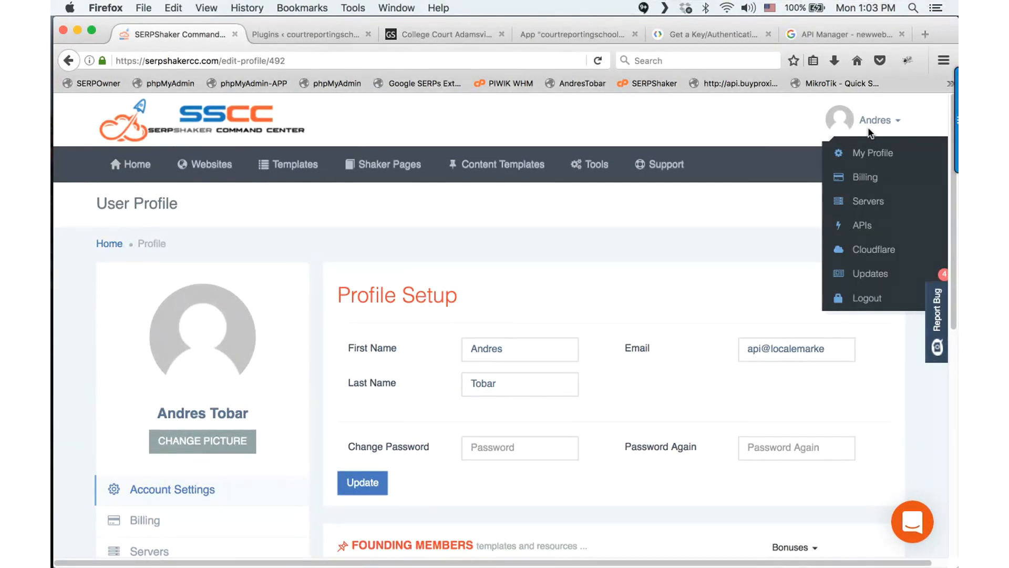
left_click(699, 245)
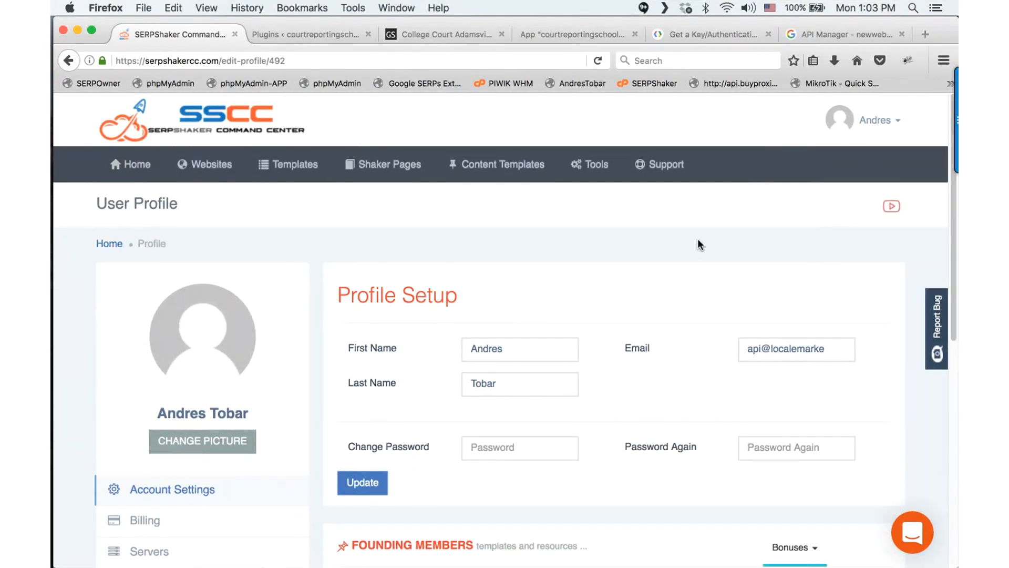
scroll(700, 244, "down", 8)
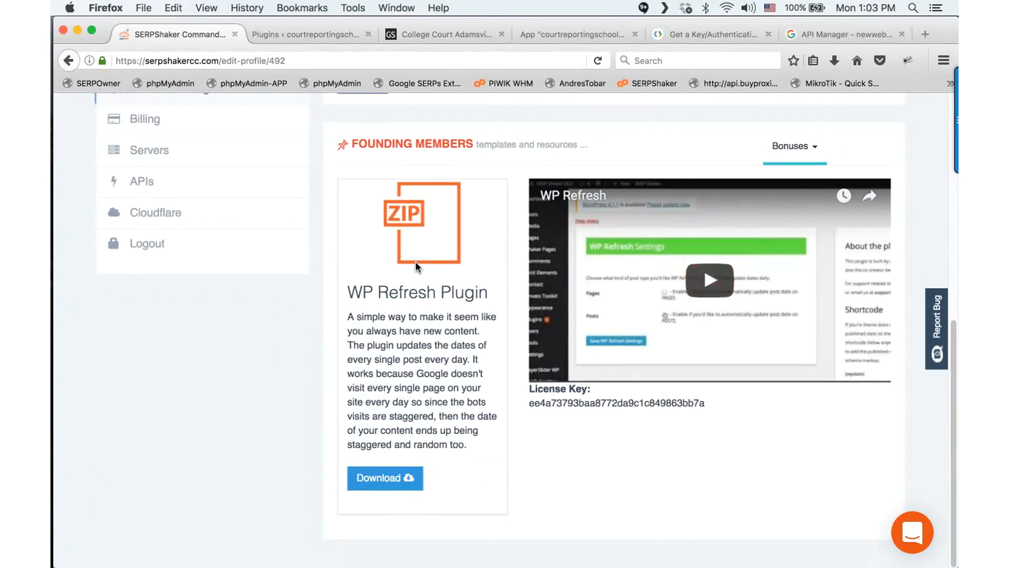
scroll(415, 261, "up", 5)
scroll(415, 268, "up", 3)
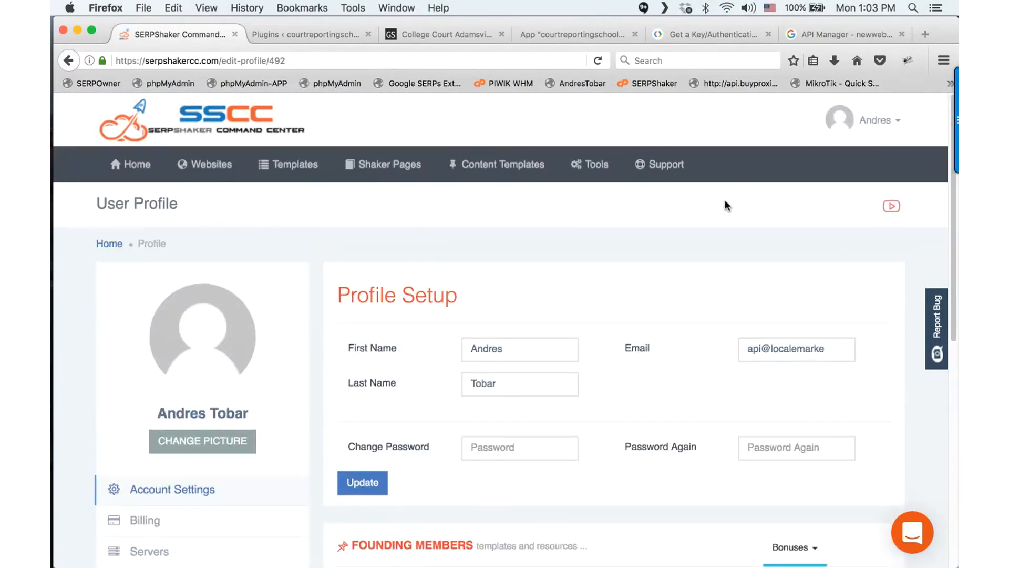
left_click(890, 121)
mouse_move(52, 216)
scroll(648, 286, "down", 5)
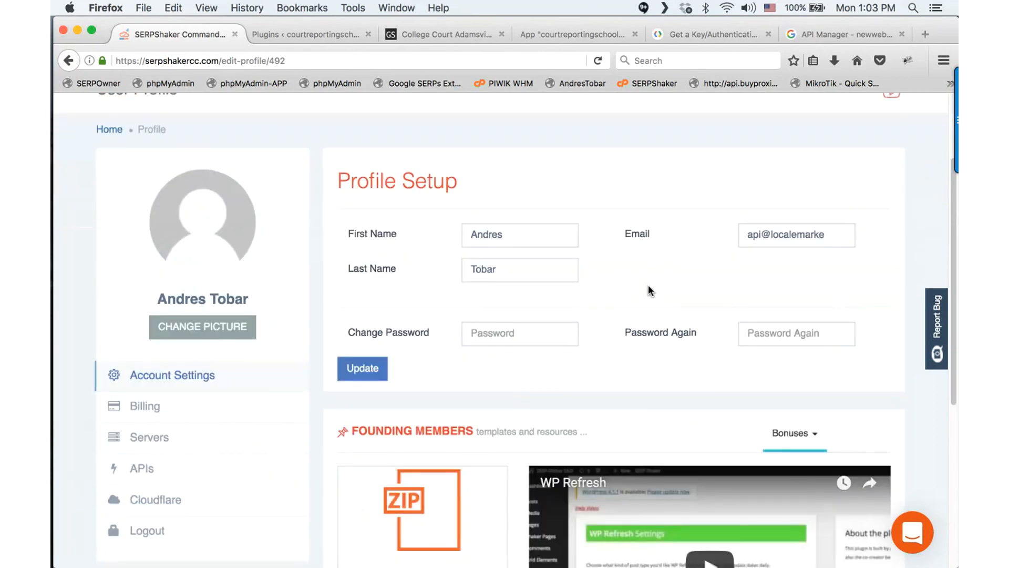
scroll(648, 285, "up", 5)
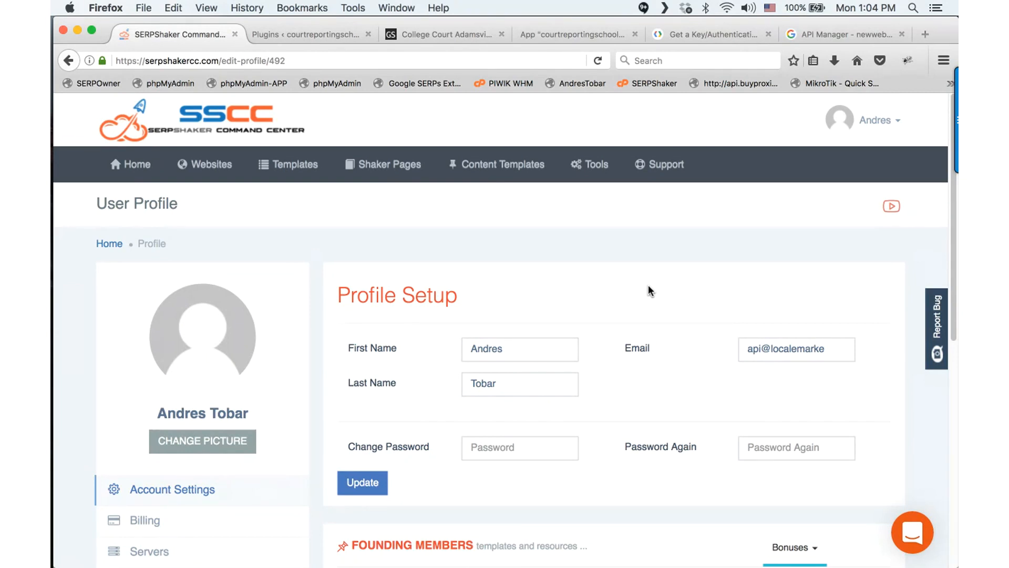
Open Domain Tools in the Command Center and look over the Register Website form with its registrar, nameserver, server and CloudFlare options.
mouse_move(590, 164)
left_click(598, 196)
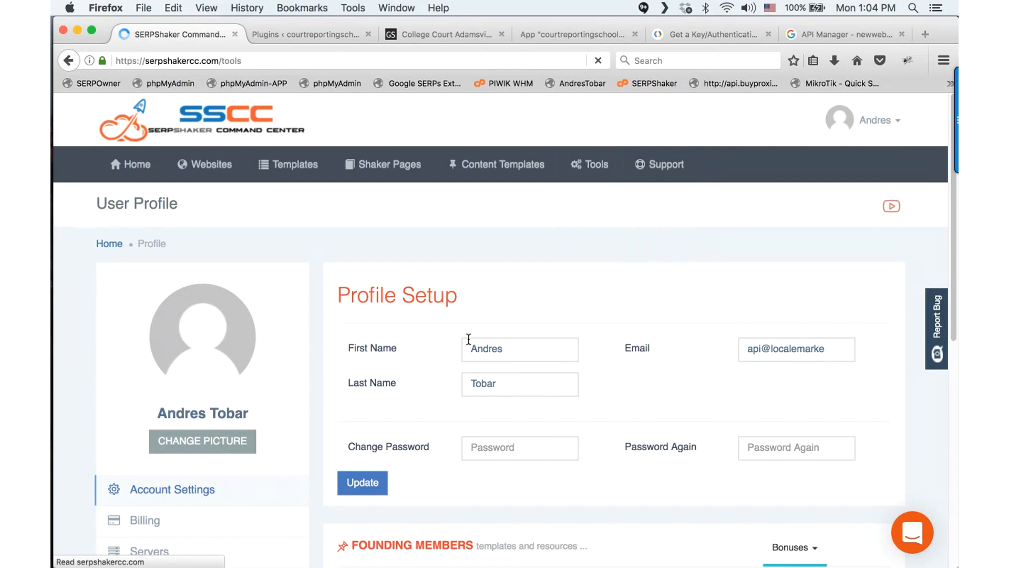
scroll(469, 341, "down", 3)
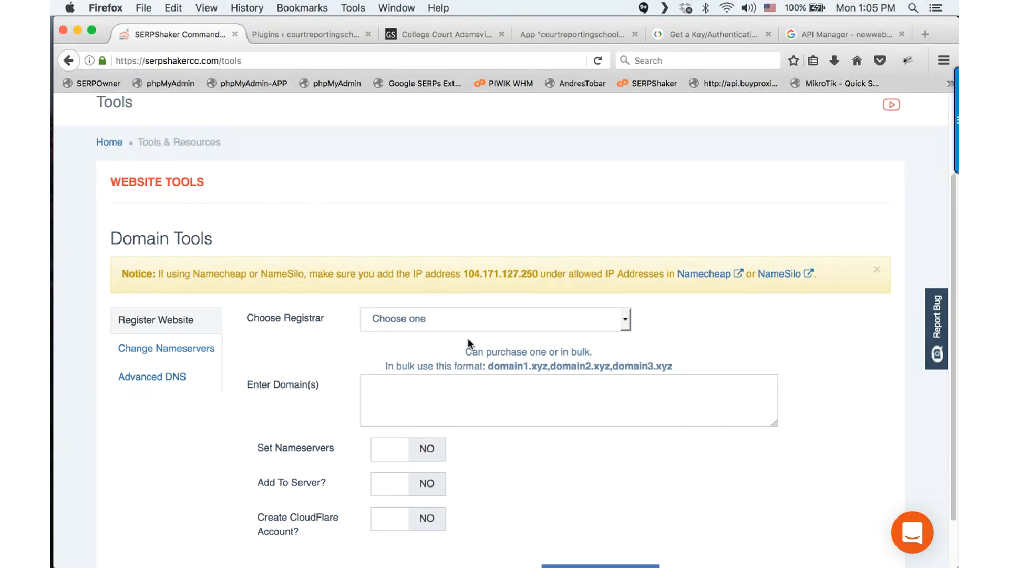
scroll(467, 339, "down", 2)
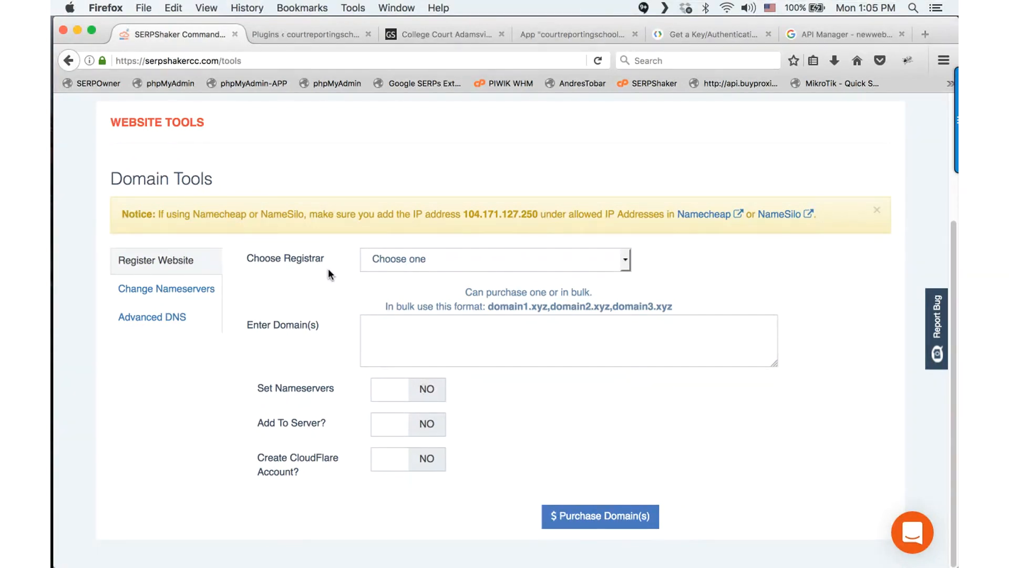
scroll(328, 270, "up", 5)
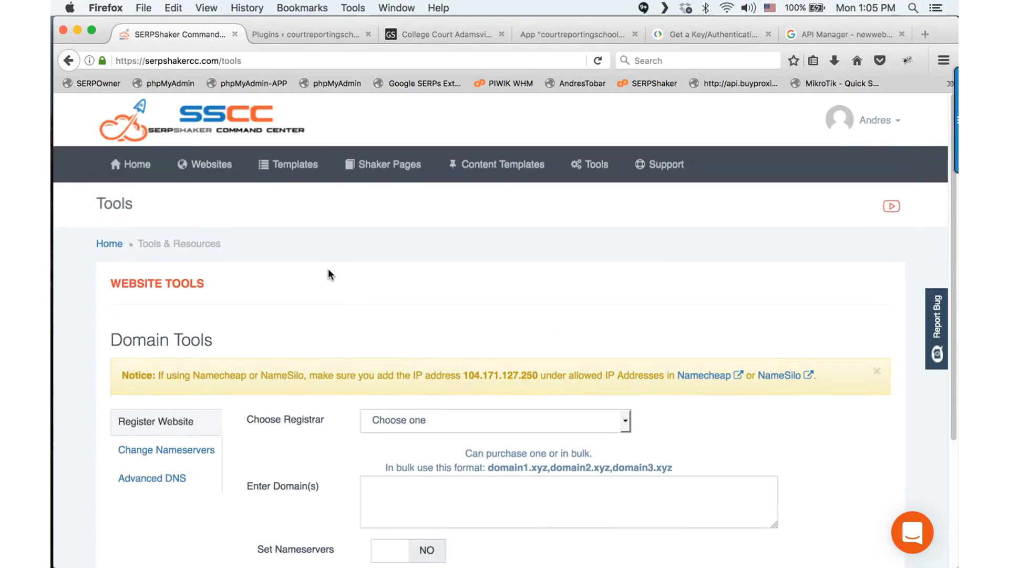
Switch to the Demio webinar in Chrome, check the latest chat messages, and go backstage to end presenting.
mouse_move(51, 291)
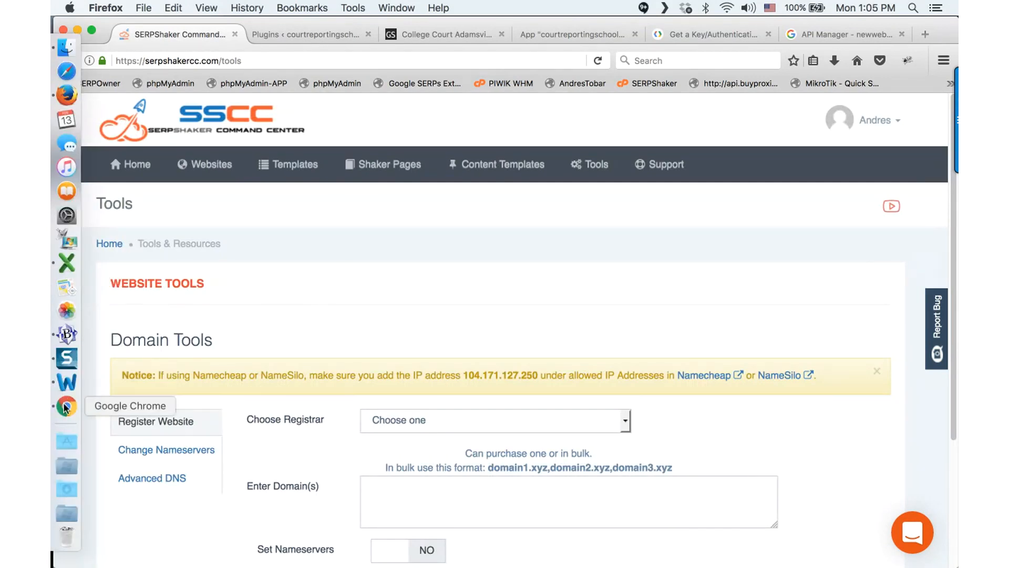
left_click(66, 408)
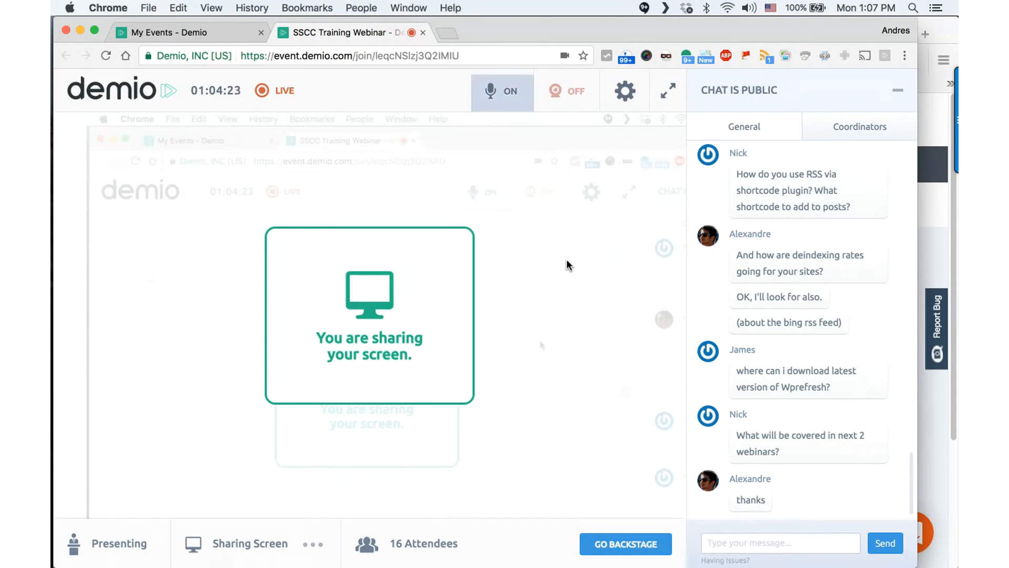
left_click(626, 544)
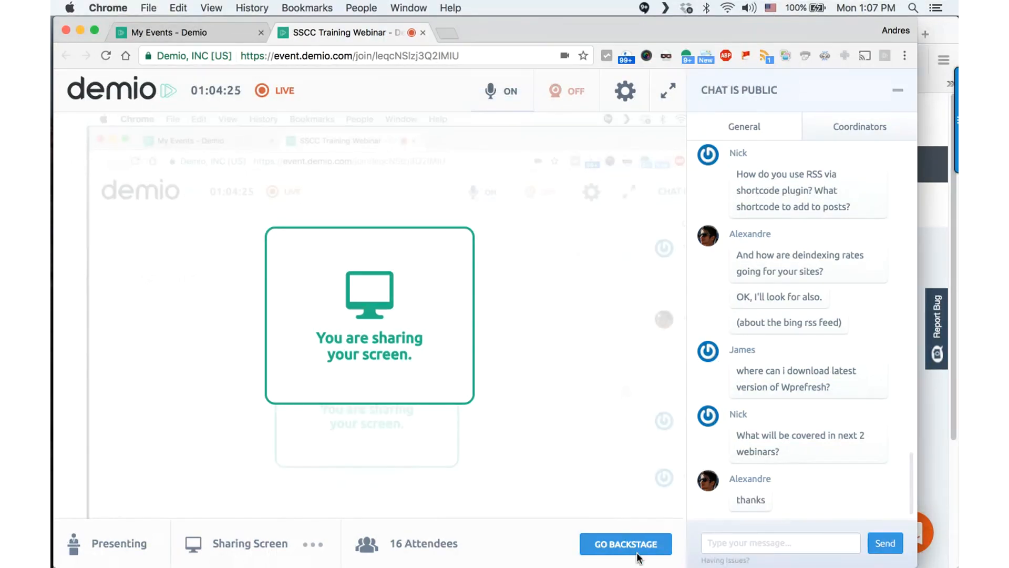